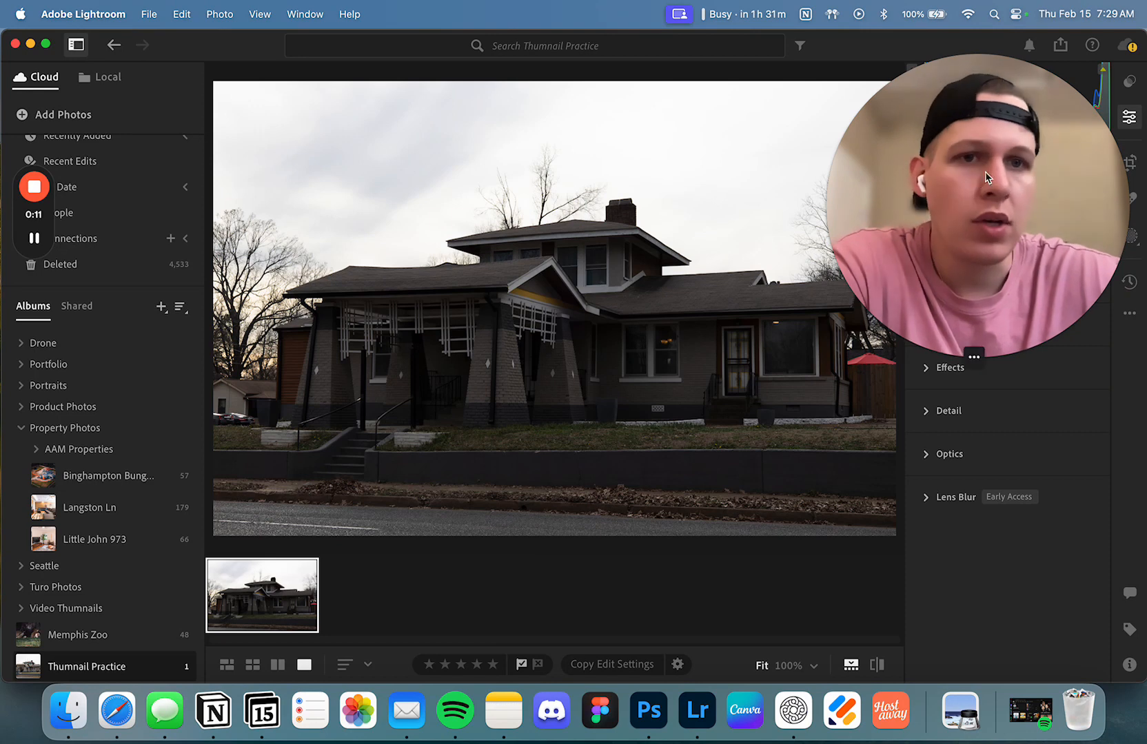
Open the Thumbnail Steps note in Notes and clear its text selection
left_click_drag(977, 207, 641, 208)
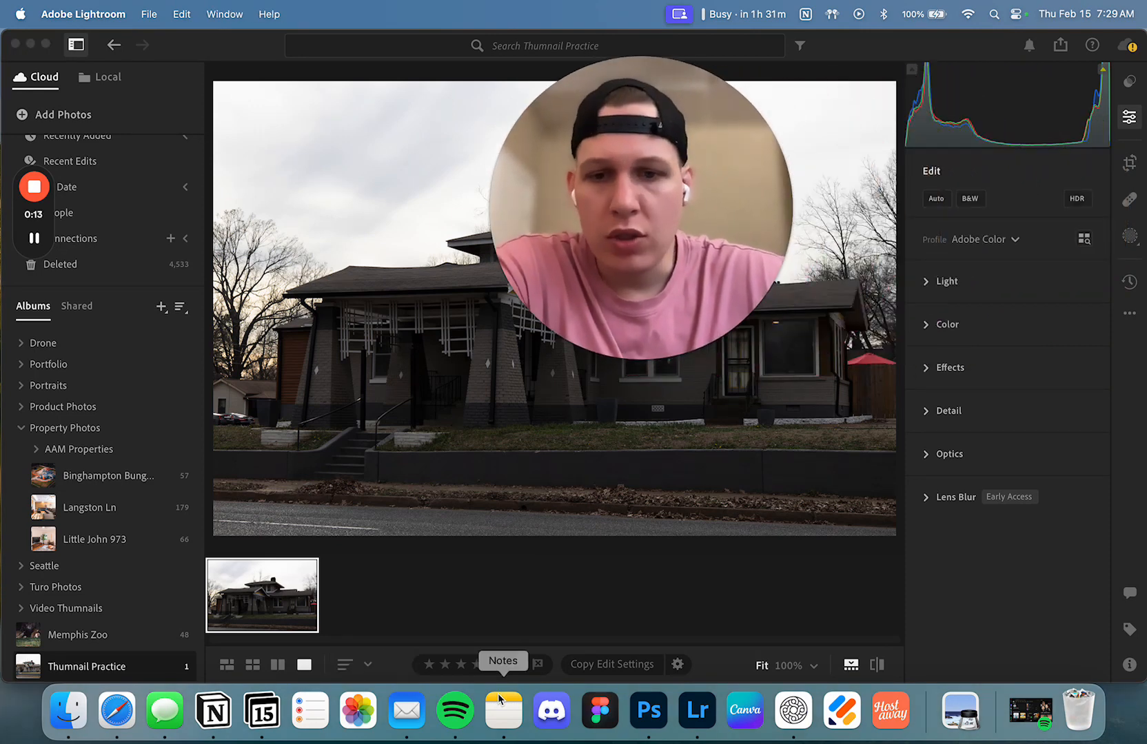
left_click(503, 709)
left_click_drag(592, 246, 487, 266)
left_click(887, 412)
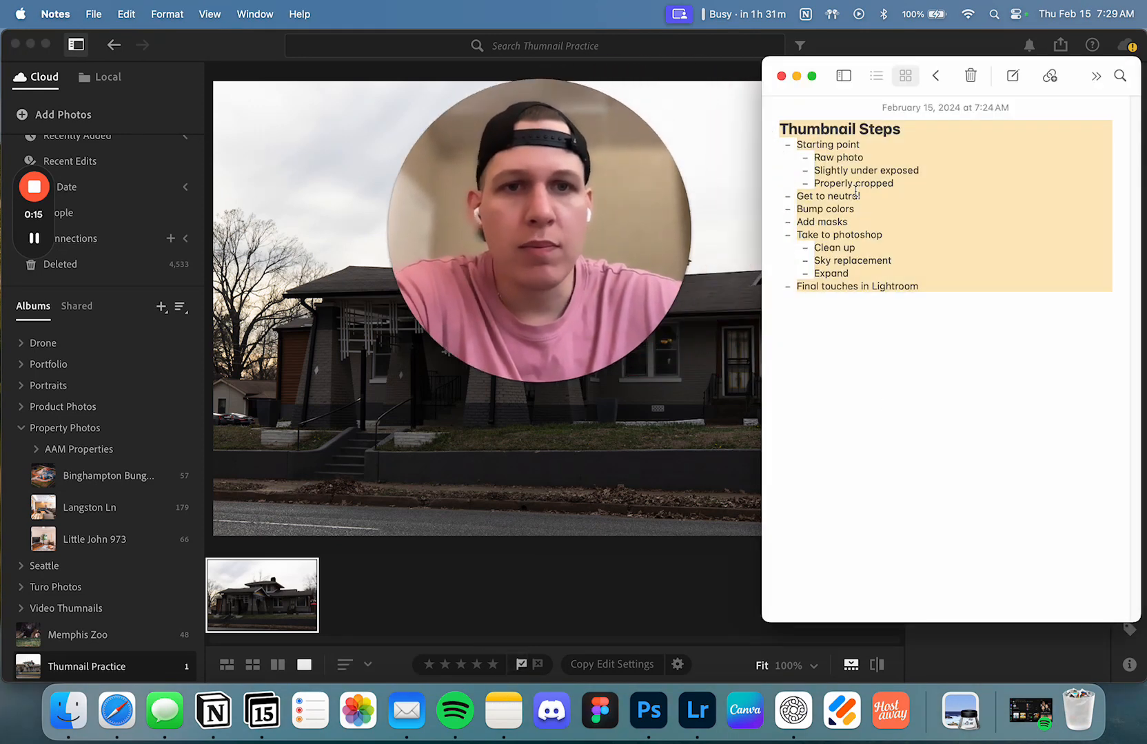
left_click(887, 412)
left_click_drag(632, 166, 292, 117)
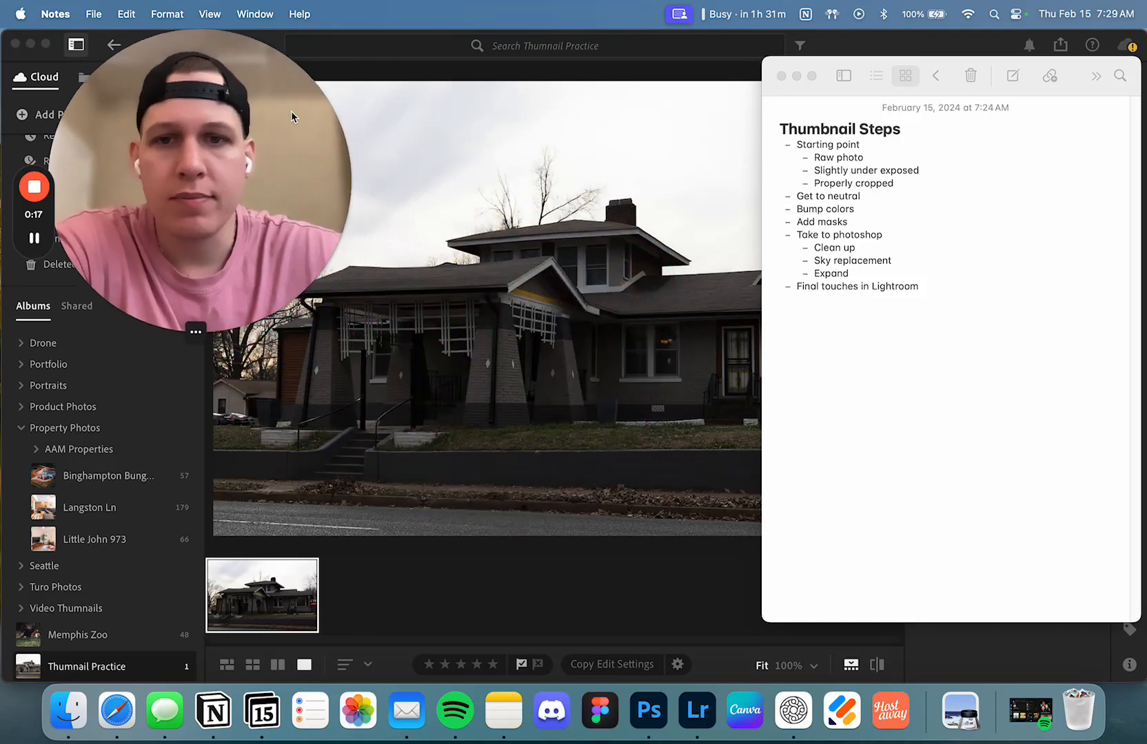
Review the starting point items in the note and move its window aside to uncover the house photo
left_click(851, 171)
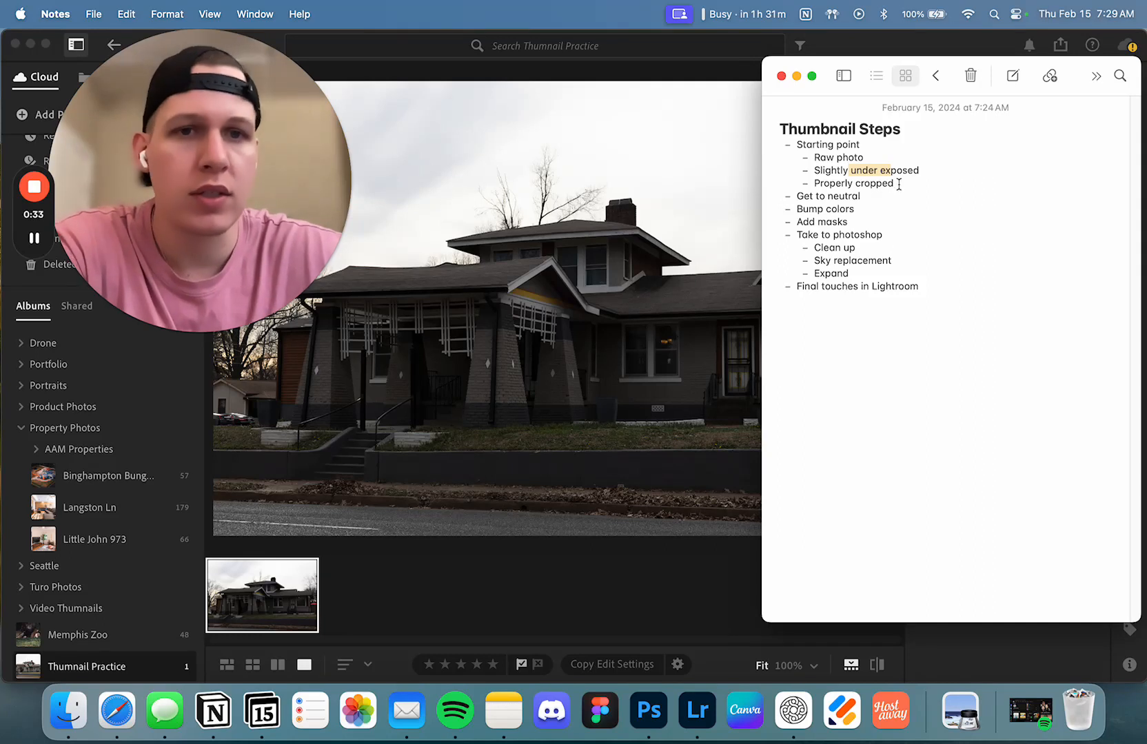
left_click(922, 185)
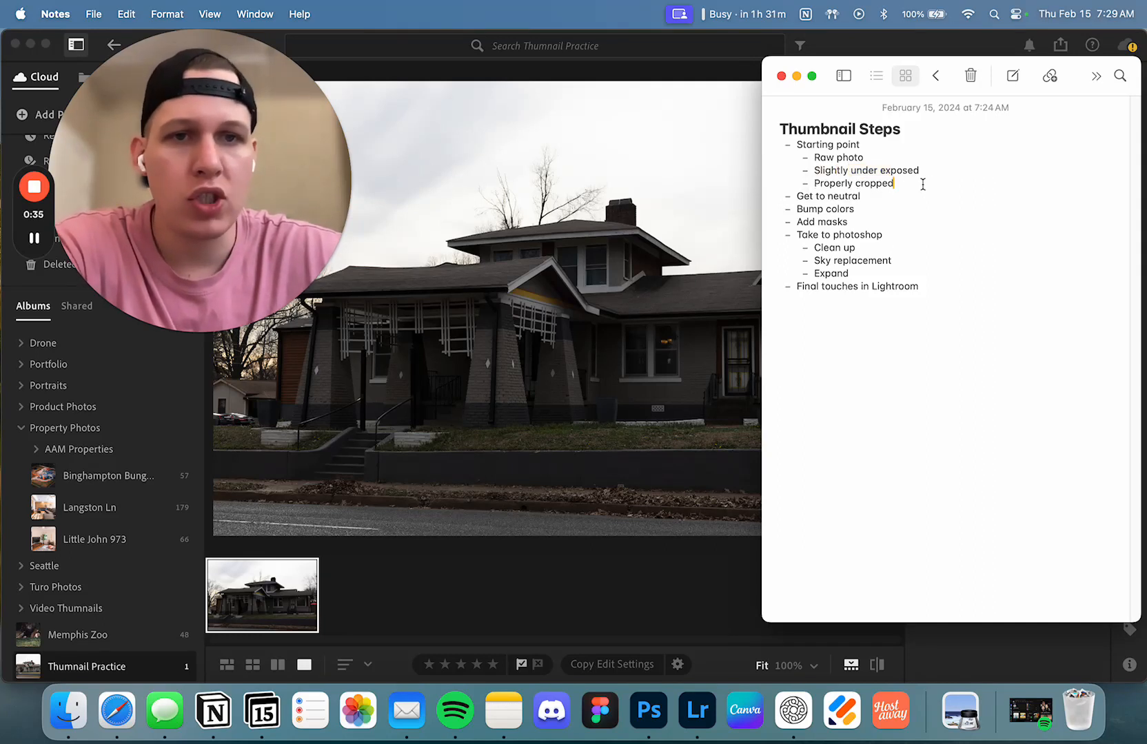
left_click_drag(829, 129, 1134, 194)
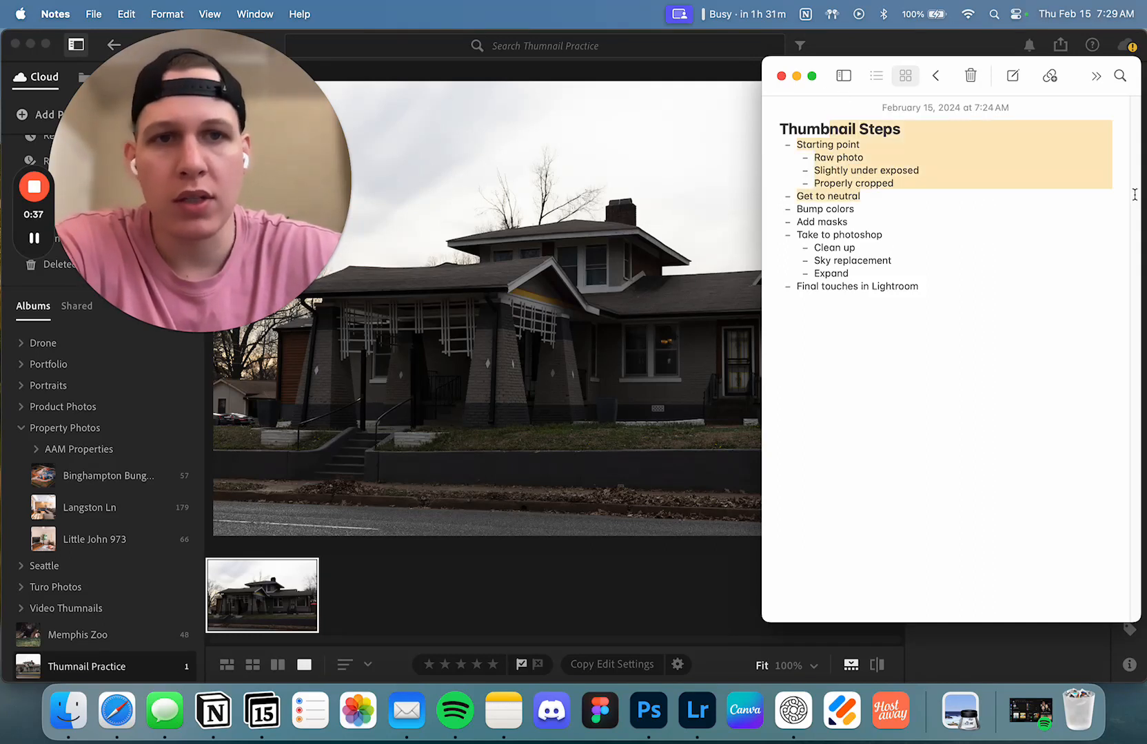
left_click_drag(823, 66, 1015, 120)
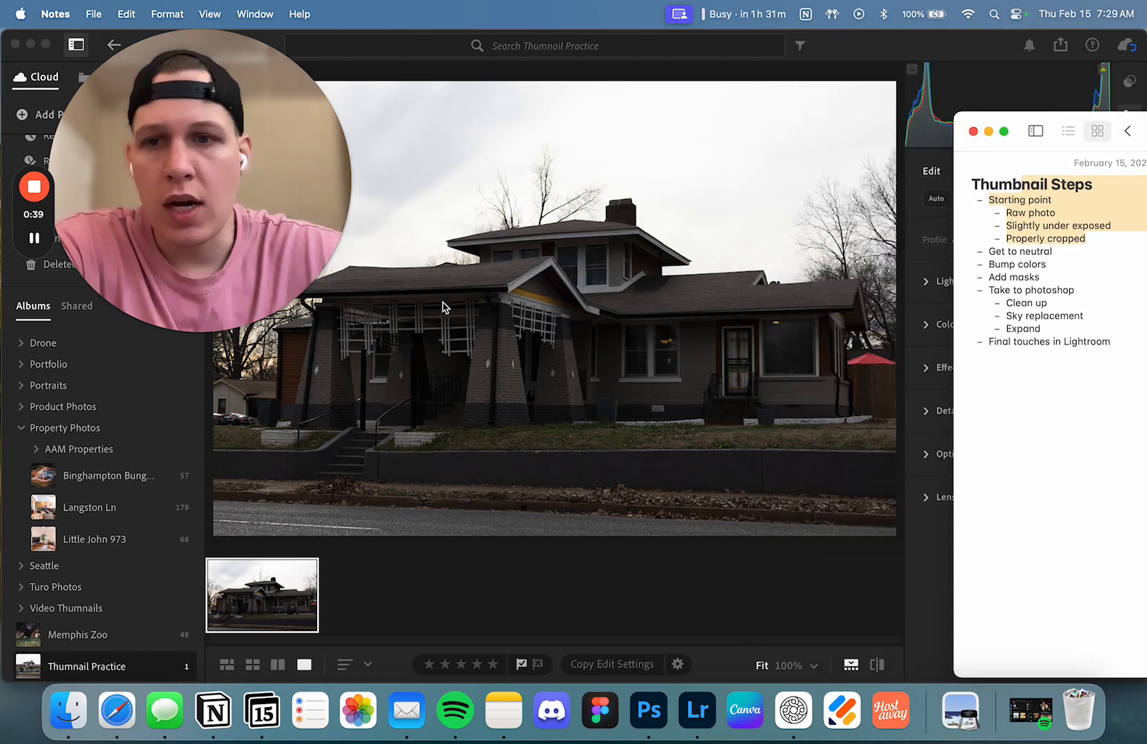
left_click_drag(177, 239, 171, 142)
left_click(203, 413)
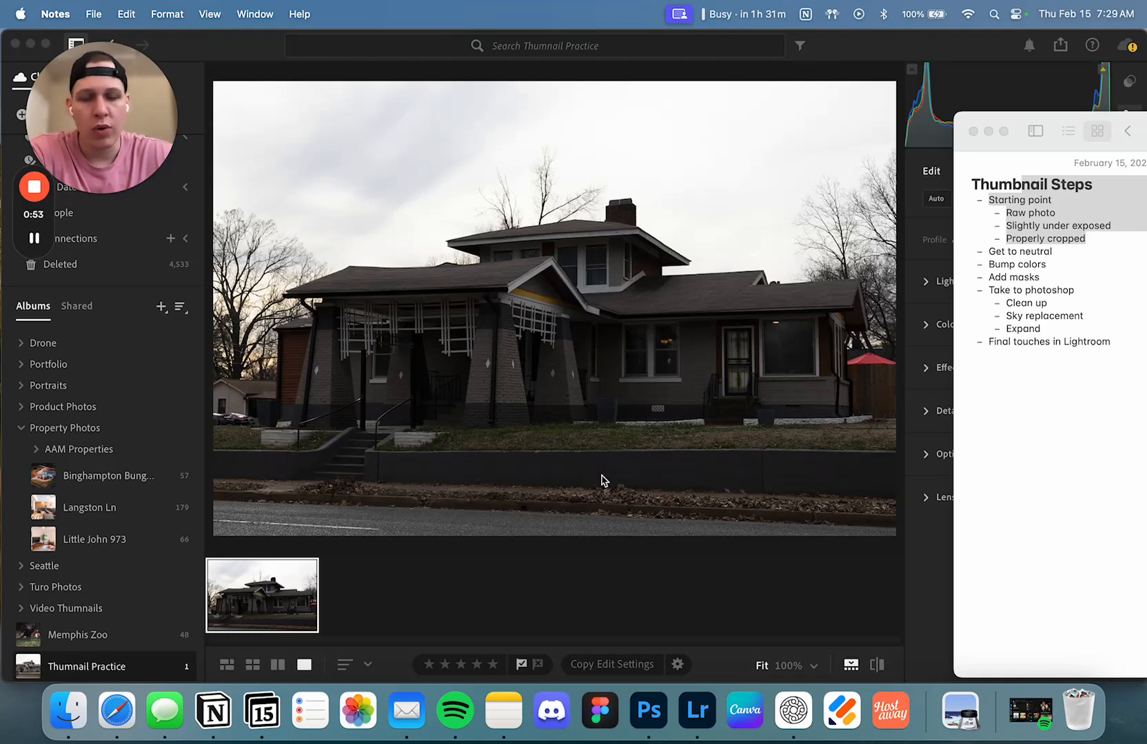
left_click(1011, 159)
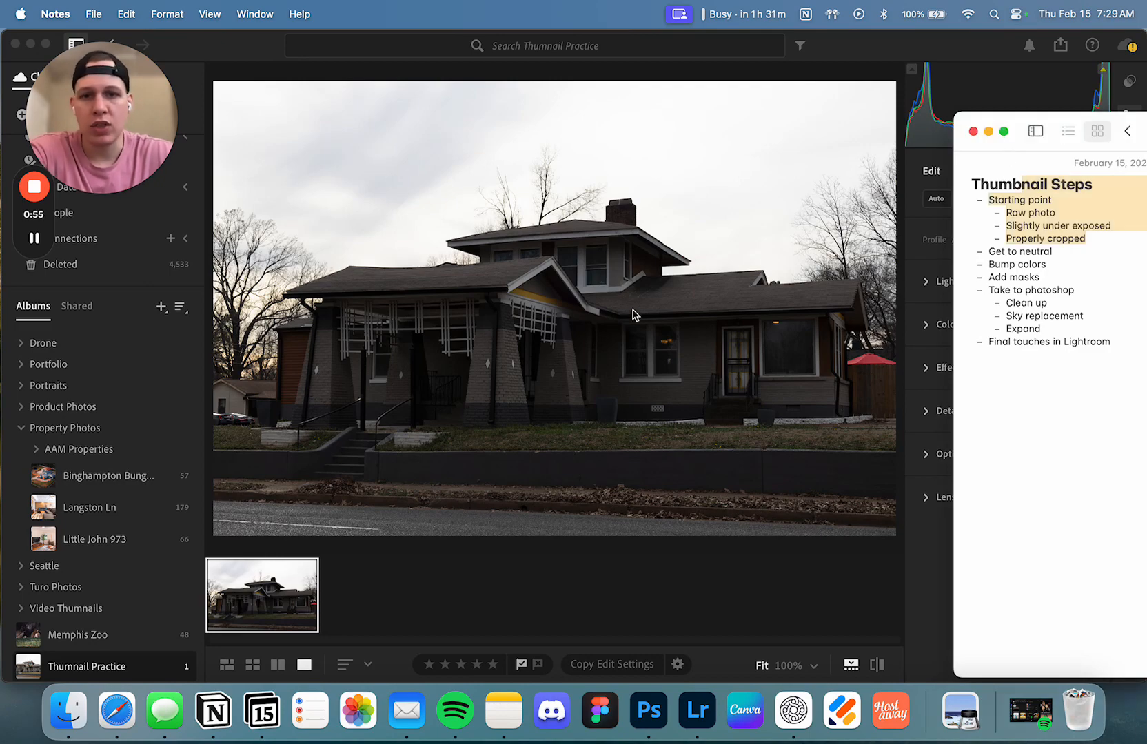
Return to Lightroom, try raising the photo's Exposure to +2.81 in the Light settings, and reset it
left_click(705, 303)
left_click(931, 281)
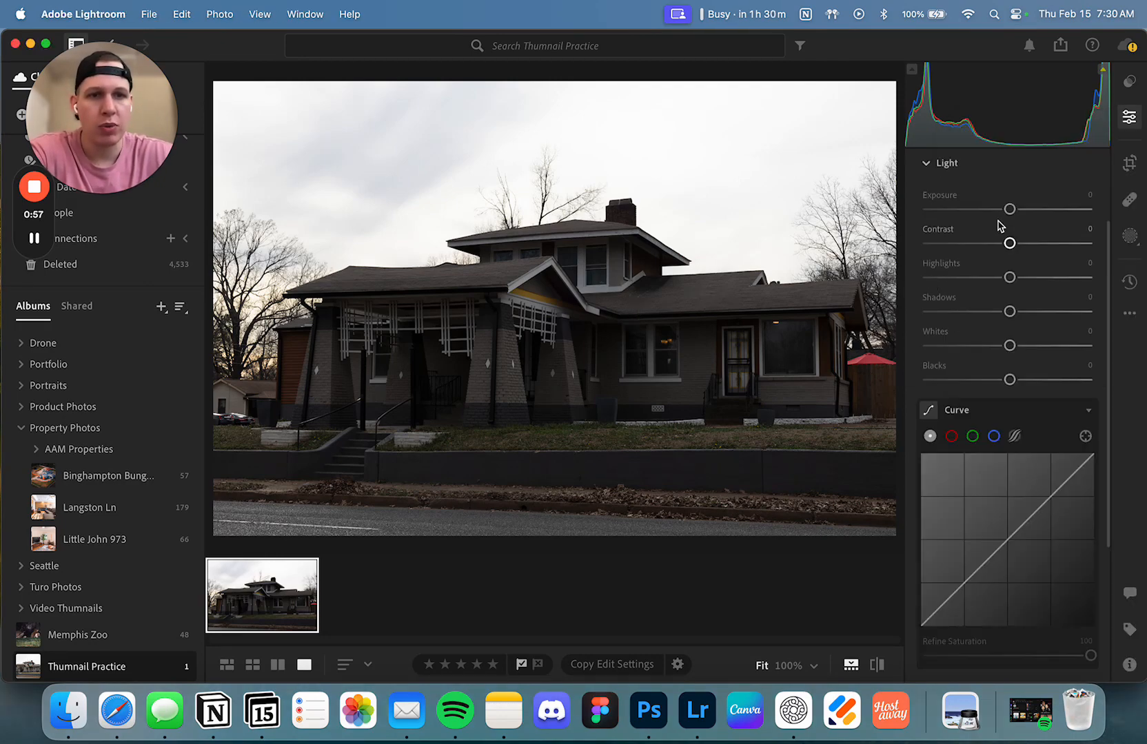
left_click_drag(1009, 209, 1055, 209)
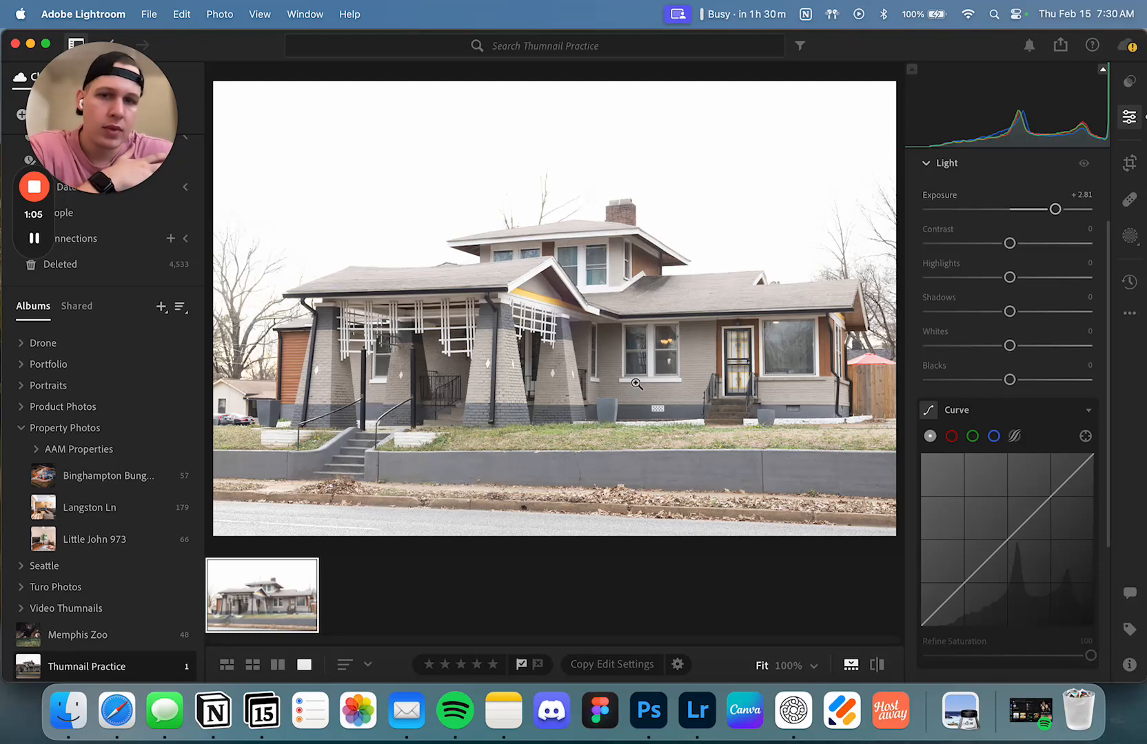
double_click(1053, 210)
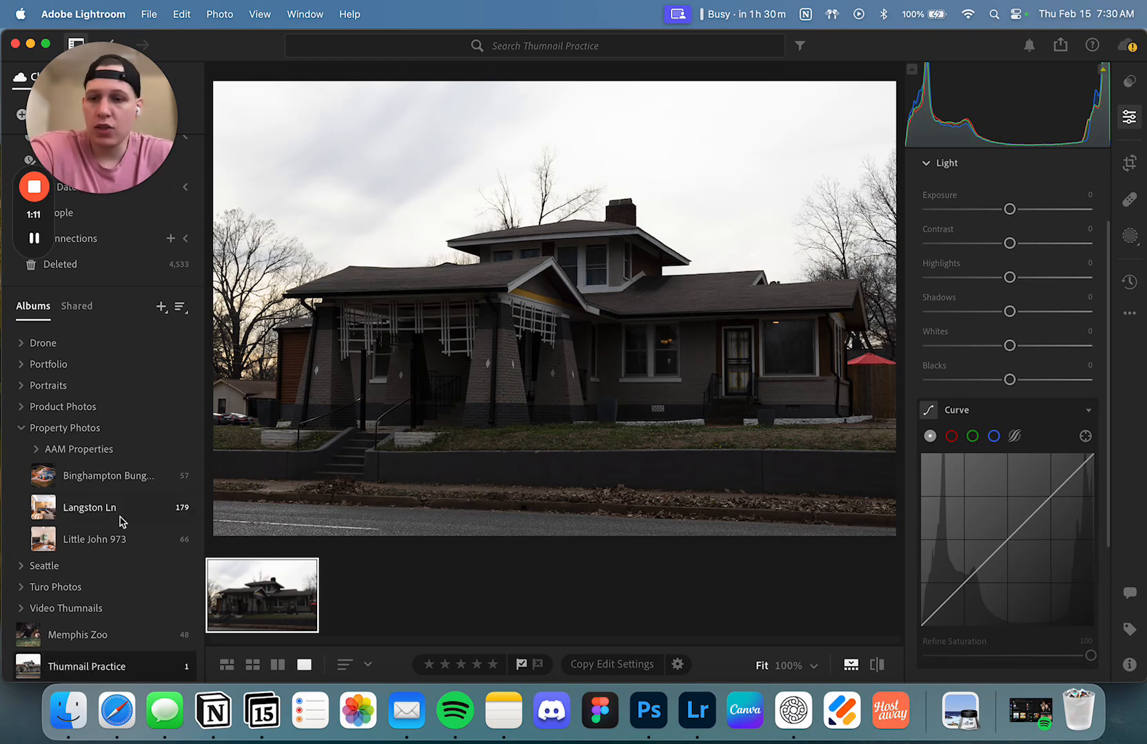
Review the note's items from Starting point to Bump colors in Notes, and inspect the porch brickwork up close in Lightroom
left_click(485, 702)
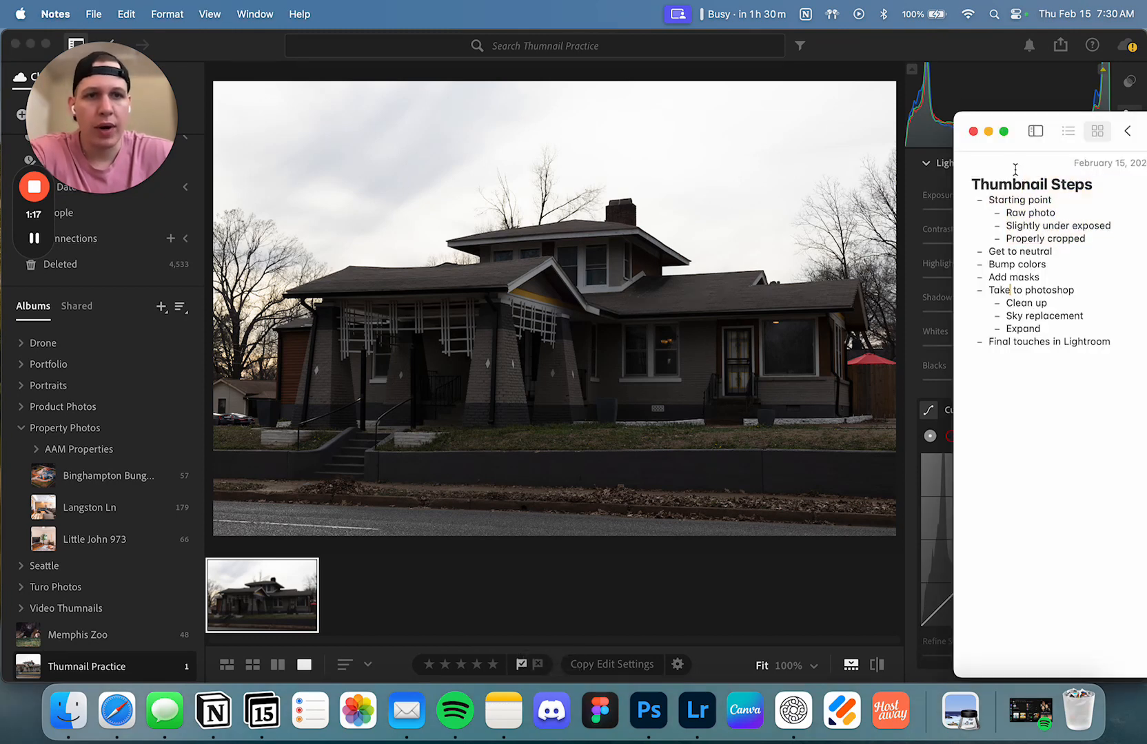
left_click_drag(1024, 148, 953, 91)
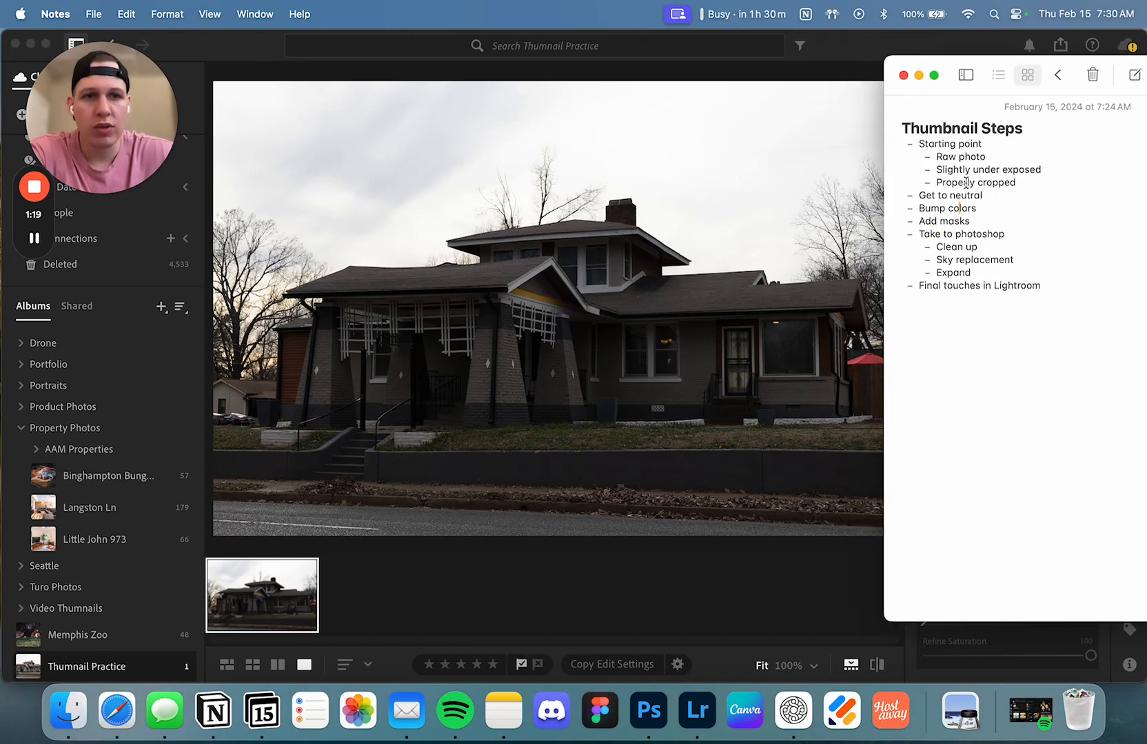
left_click_drag(1013, 183, 933, 146)
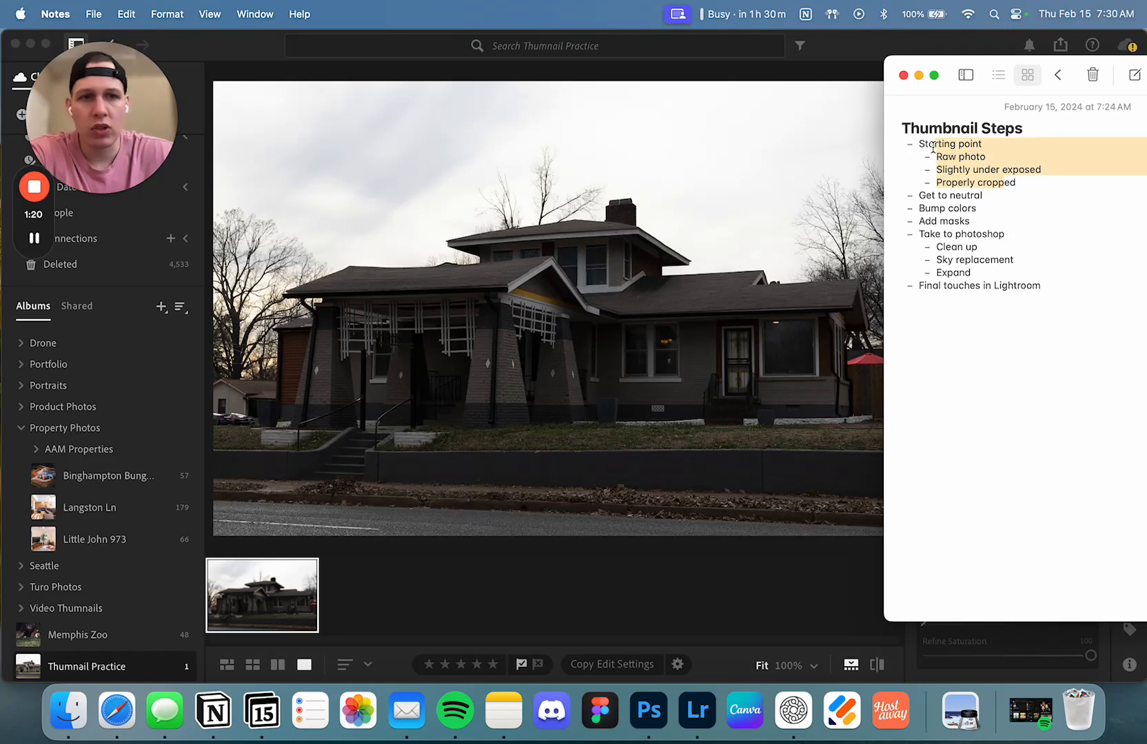
left_click(941, 196)
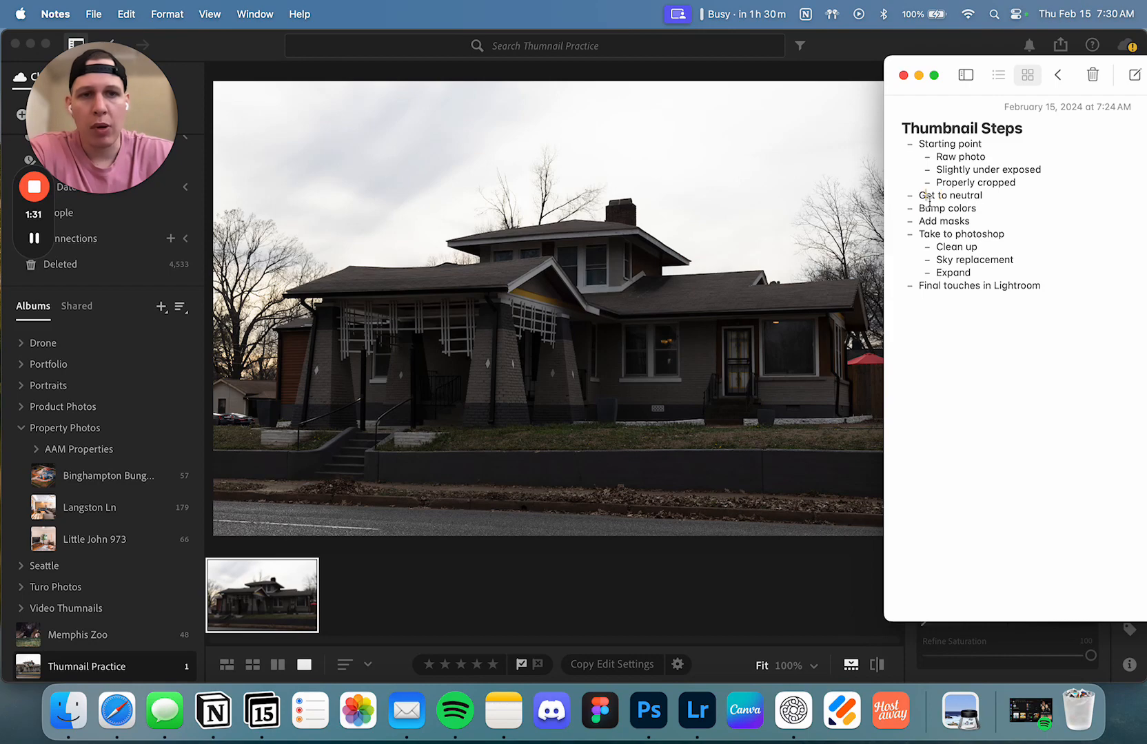
left_click_drag(929, 200, 968, 209)
left_click(968, 209)
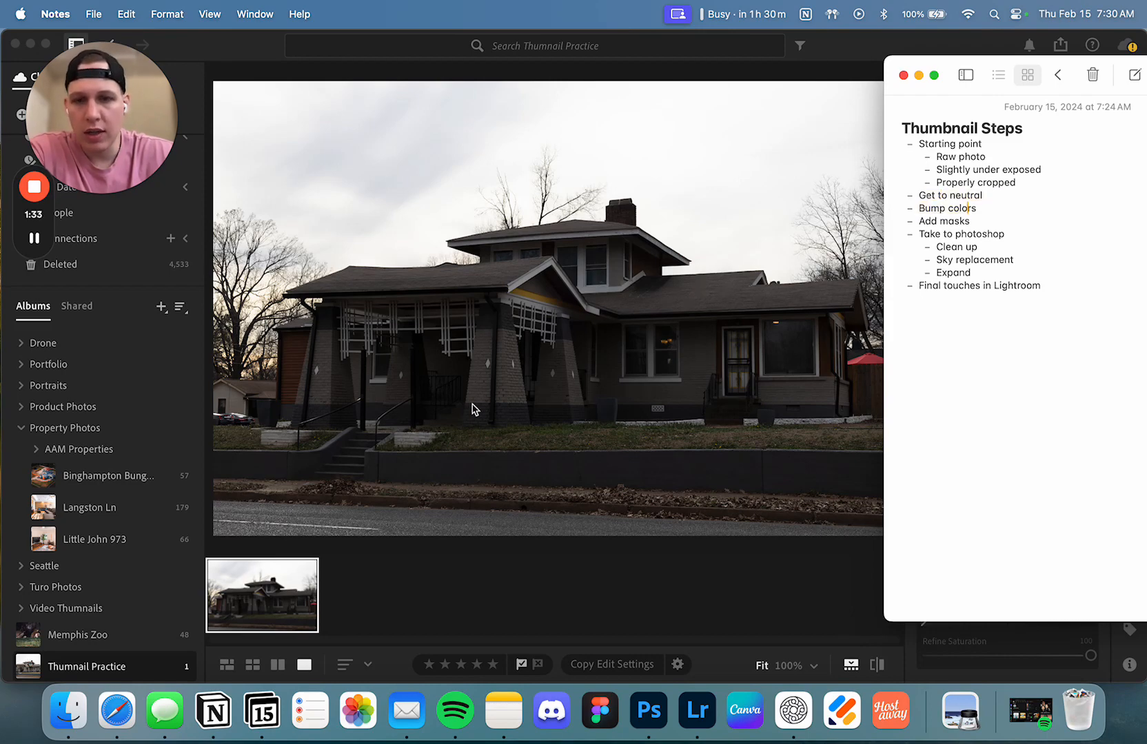
left_click(504, 446)
left_click(481, 424)
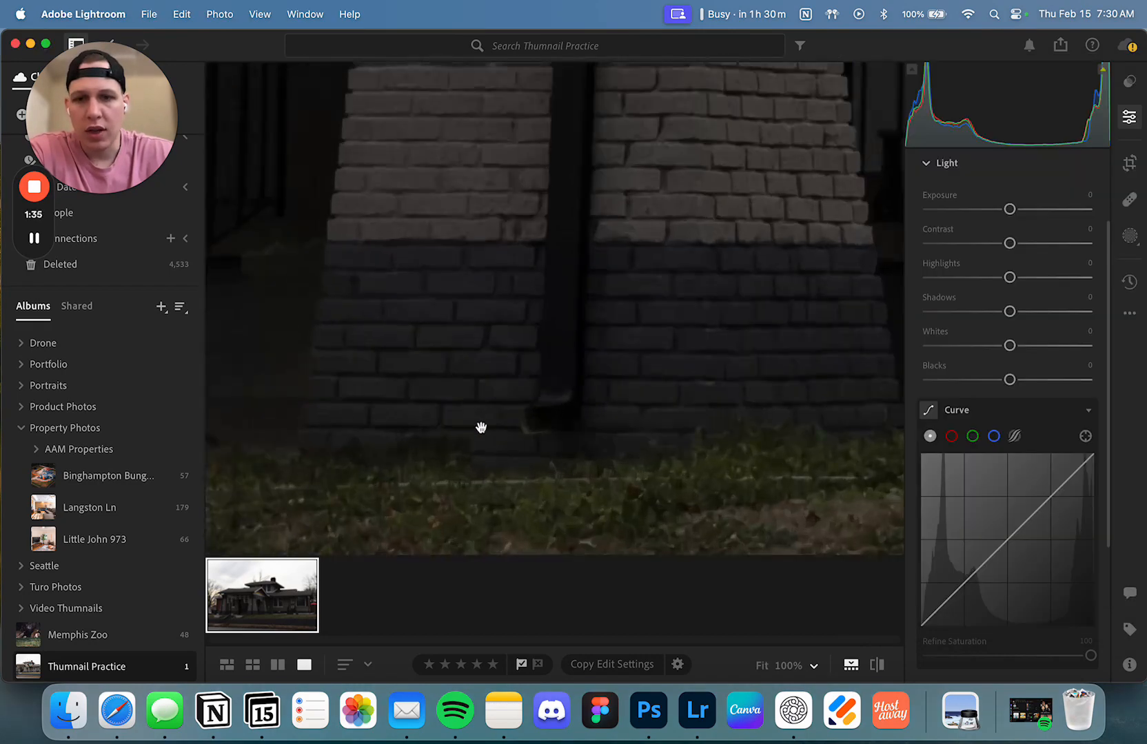
left_click(643, 349)
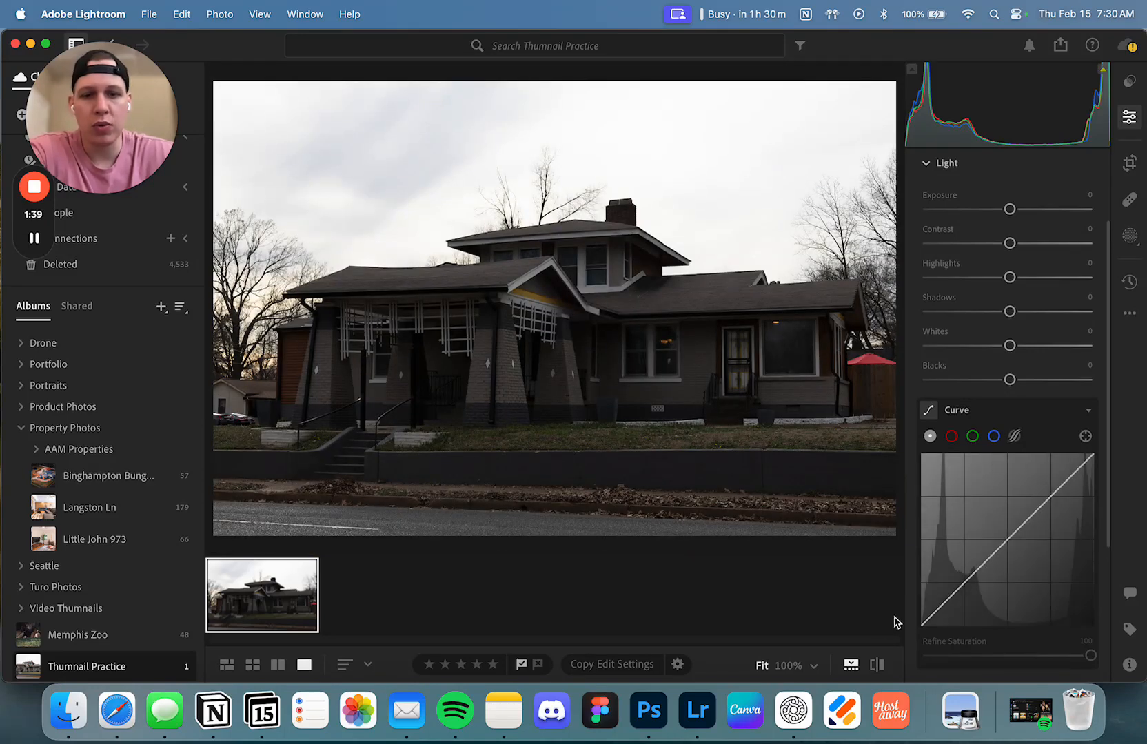
Review the note's remaining items in Notes: Add masks, Take to photoshop with its sub-items, and Final touches in Lightroom
left_click(505, 713)
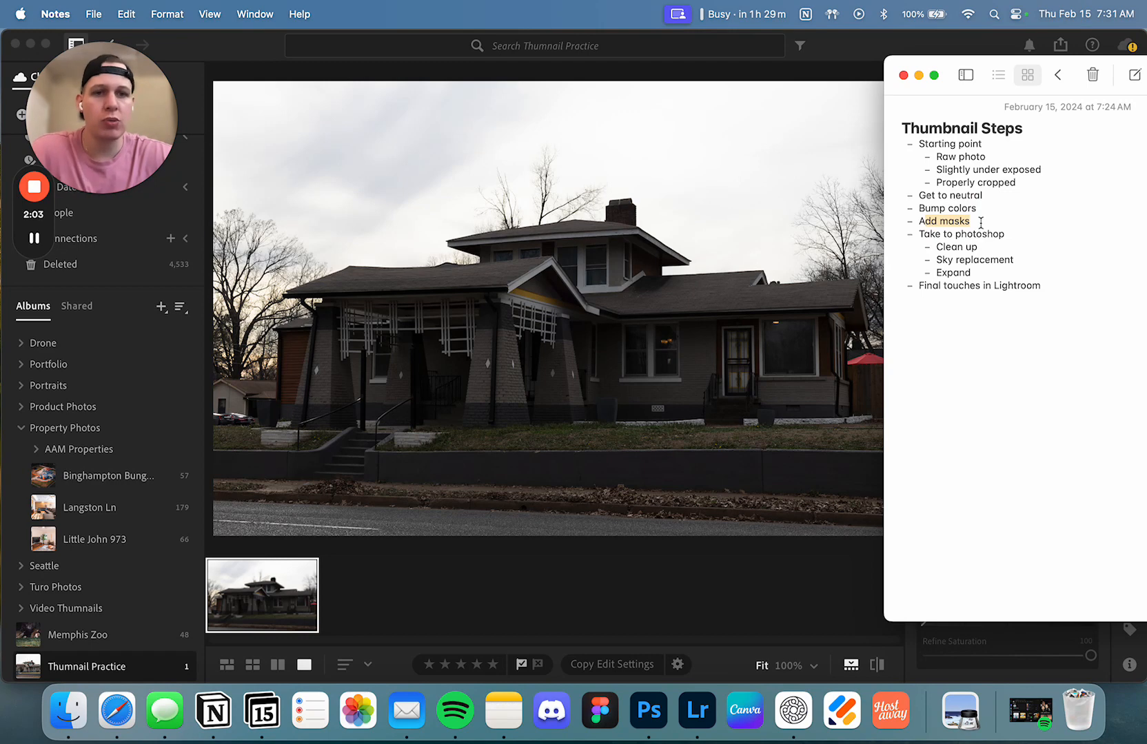
left_click(949, 235)
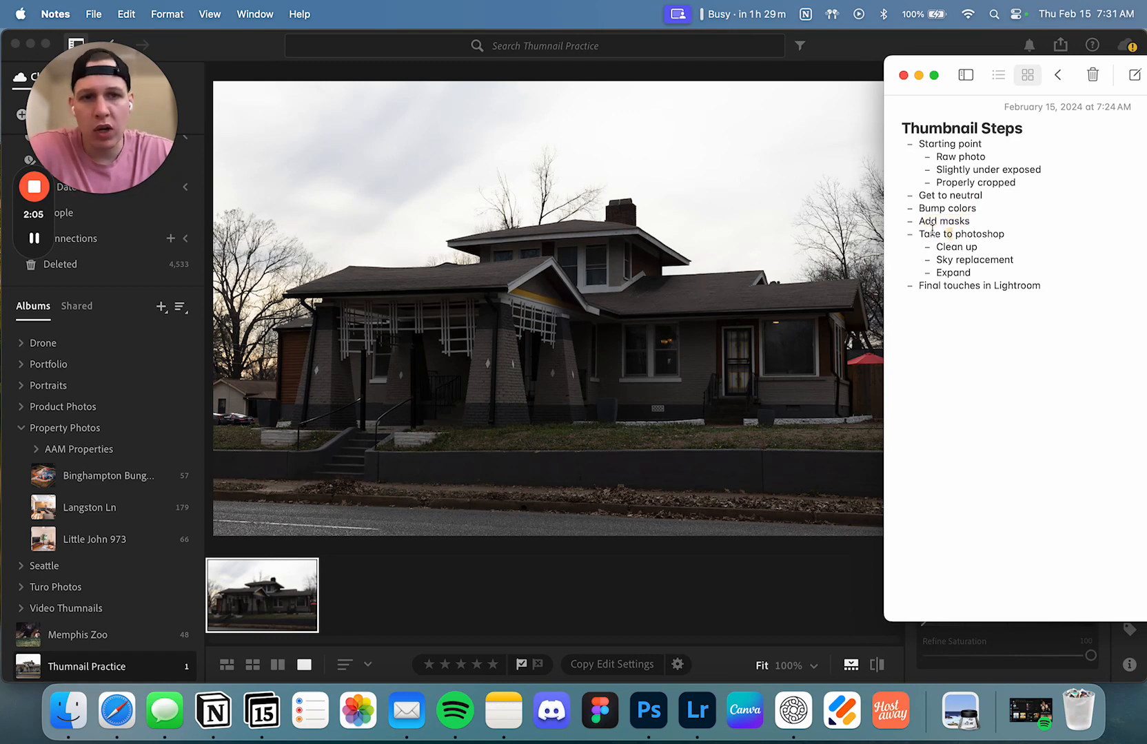
left_click(980, 259)
left_click_drag(935, 247, 977, 246)
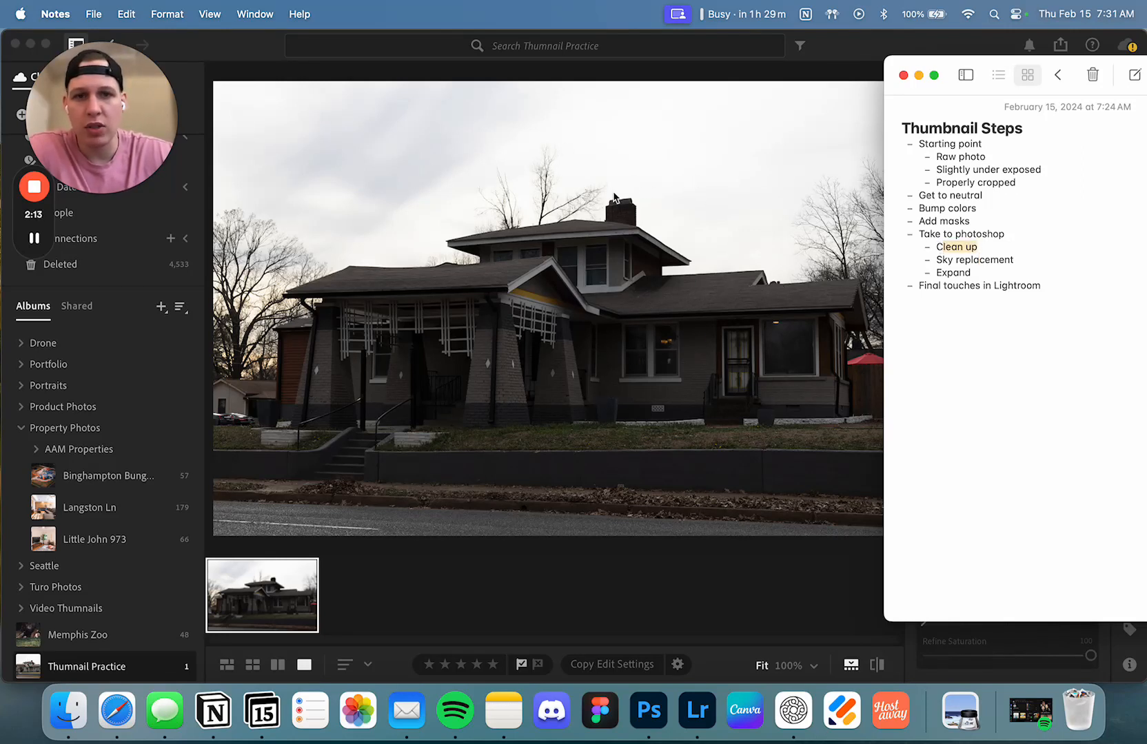
left_click(964, 260)
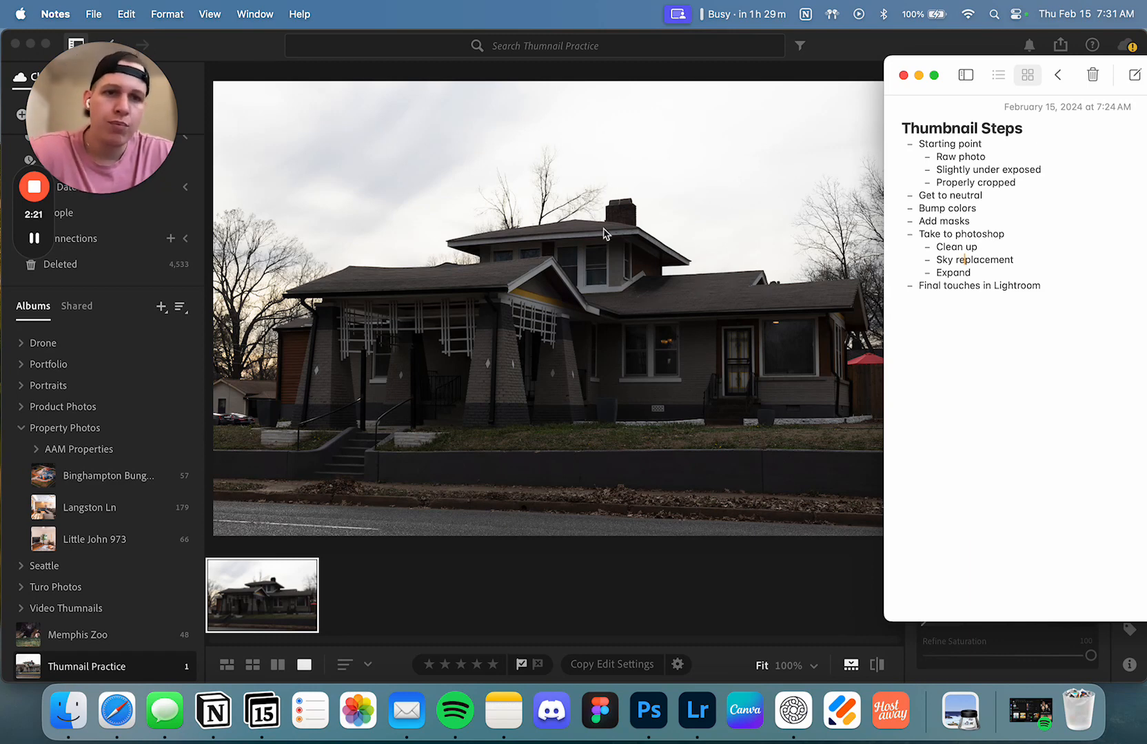
key("Down")
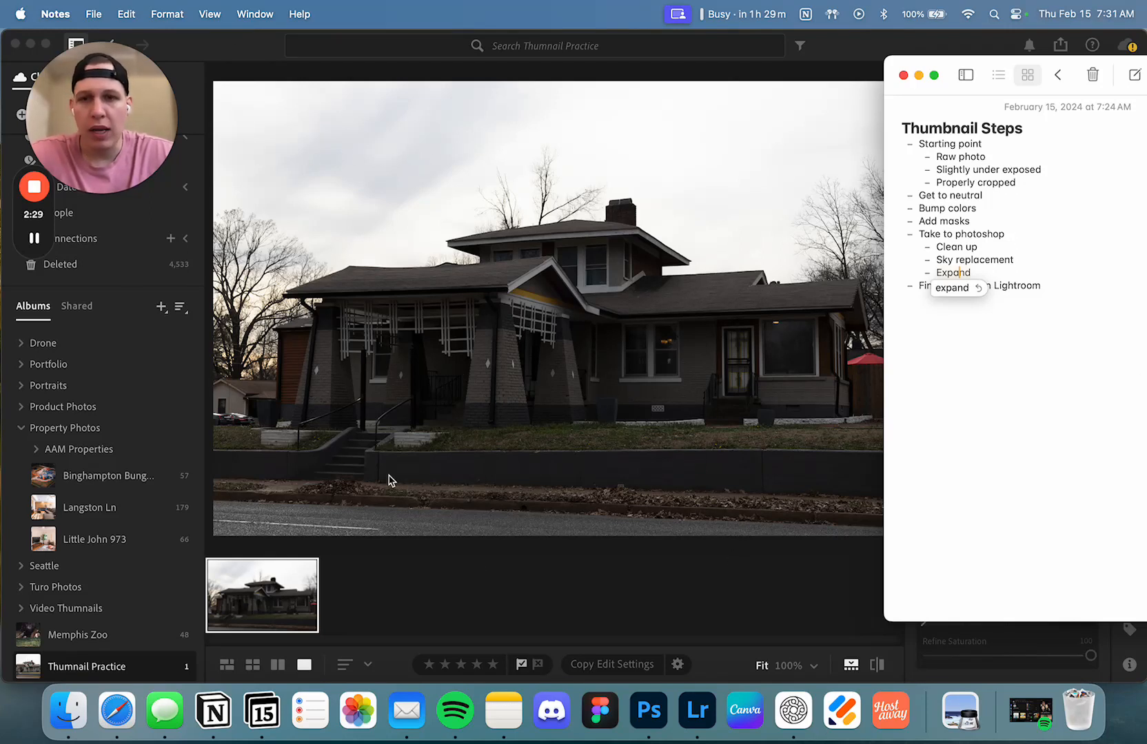
left_click(982, 380)
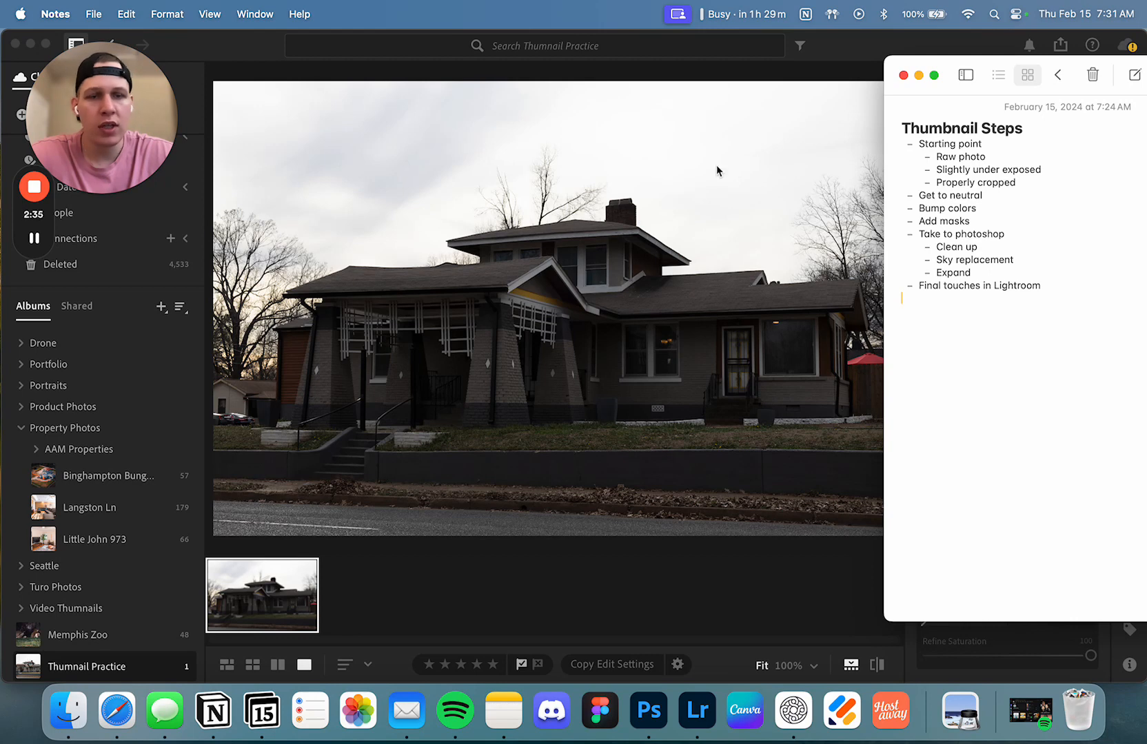
left_click_drag(936, 93, 914, 82)
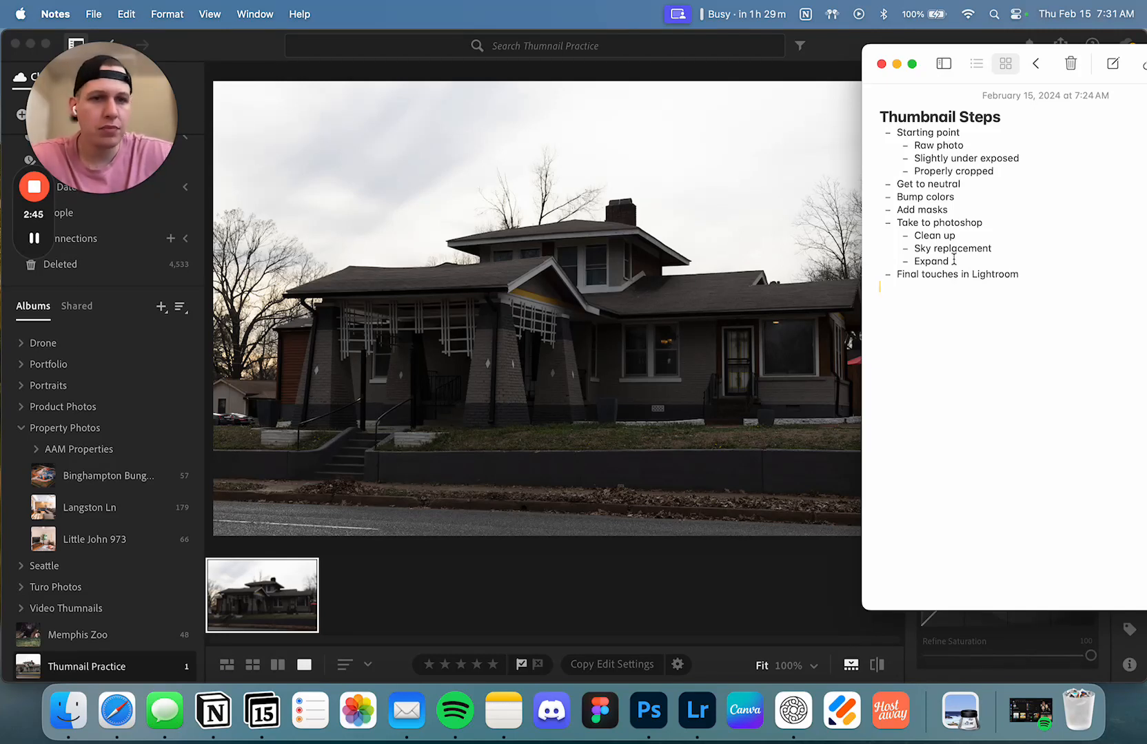
left_click(930, 271)
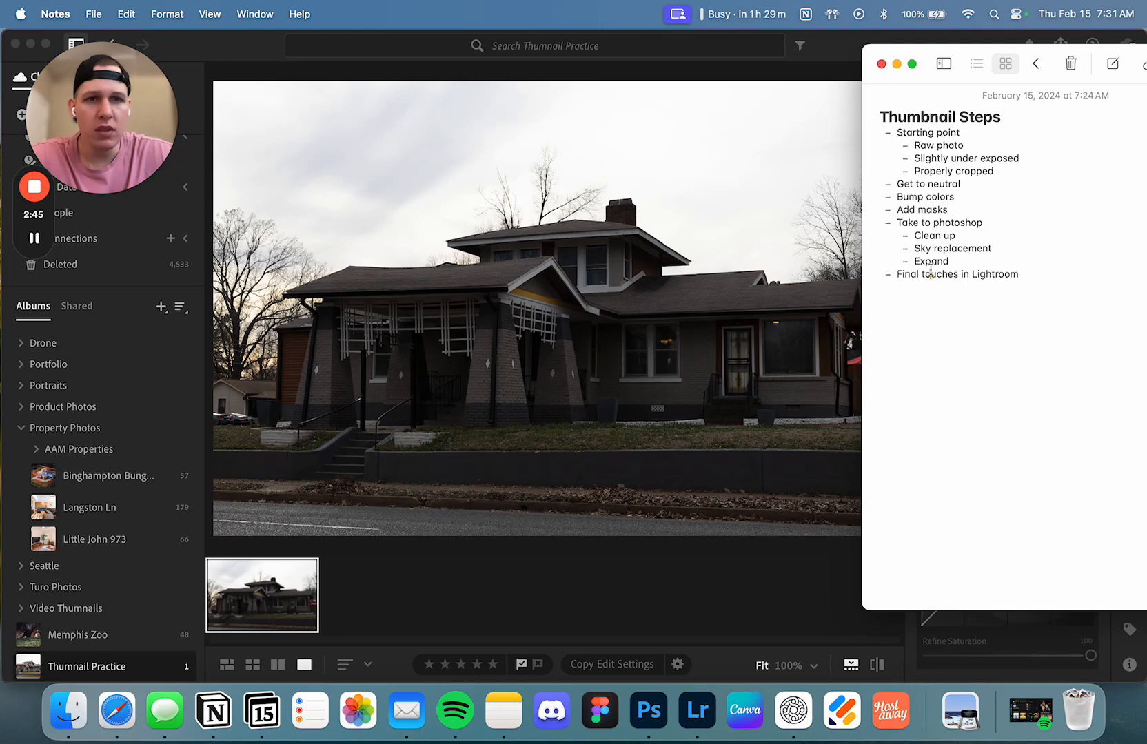
Minimize the Thumbnail Steps note and switch back to the house photo in Lightroom
left_click(896, 63)
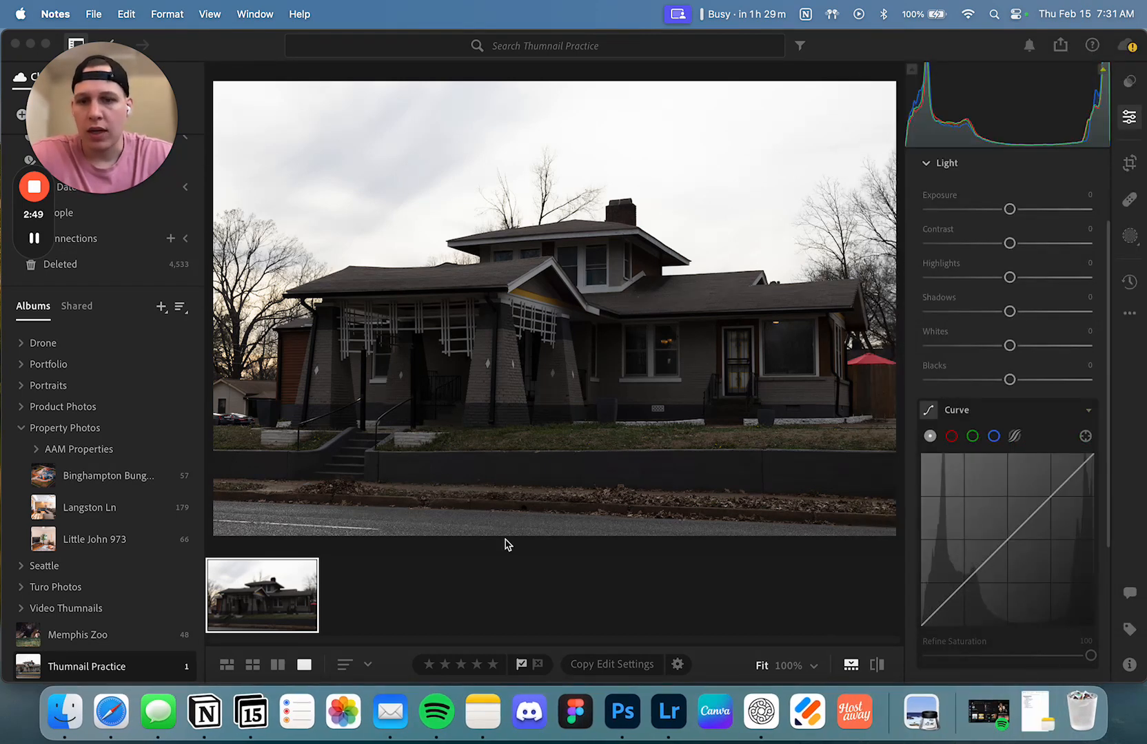
left_click_drag(138, 124, 145, 352)
left_click(435, 353)
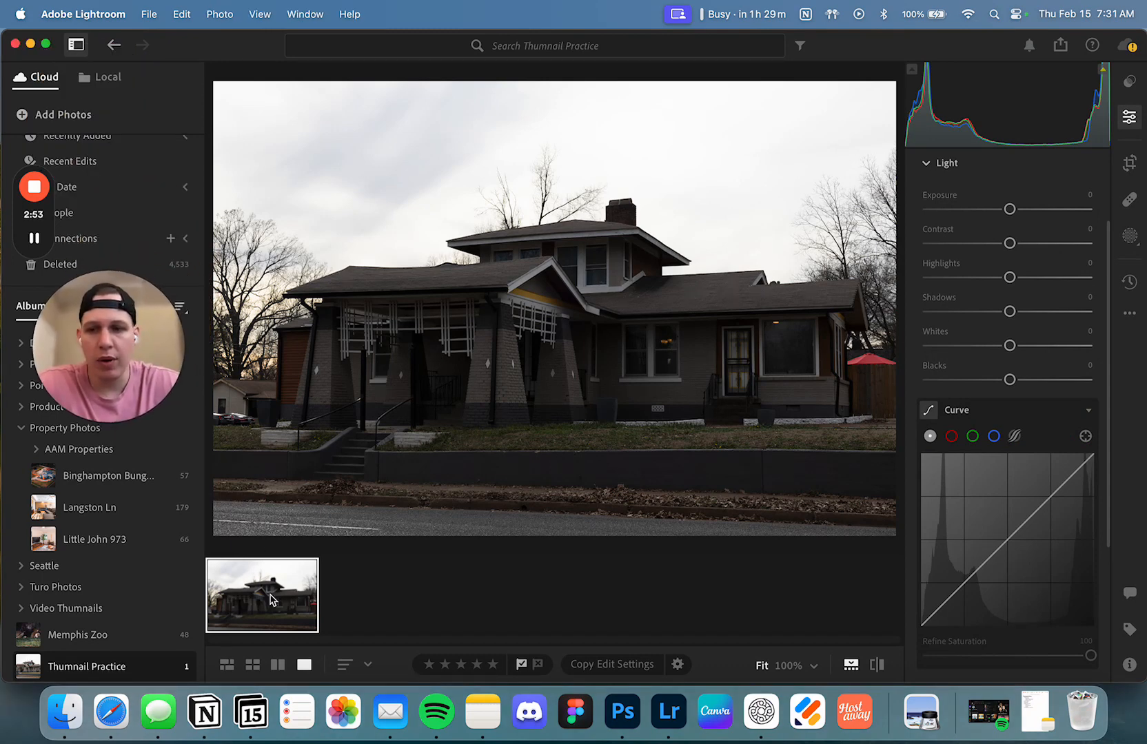
Try Exposure at about +1.56 and +1.25 while checking the tree branches against the sky, and reset it
scroll(964, 338, "up", 3)
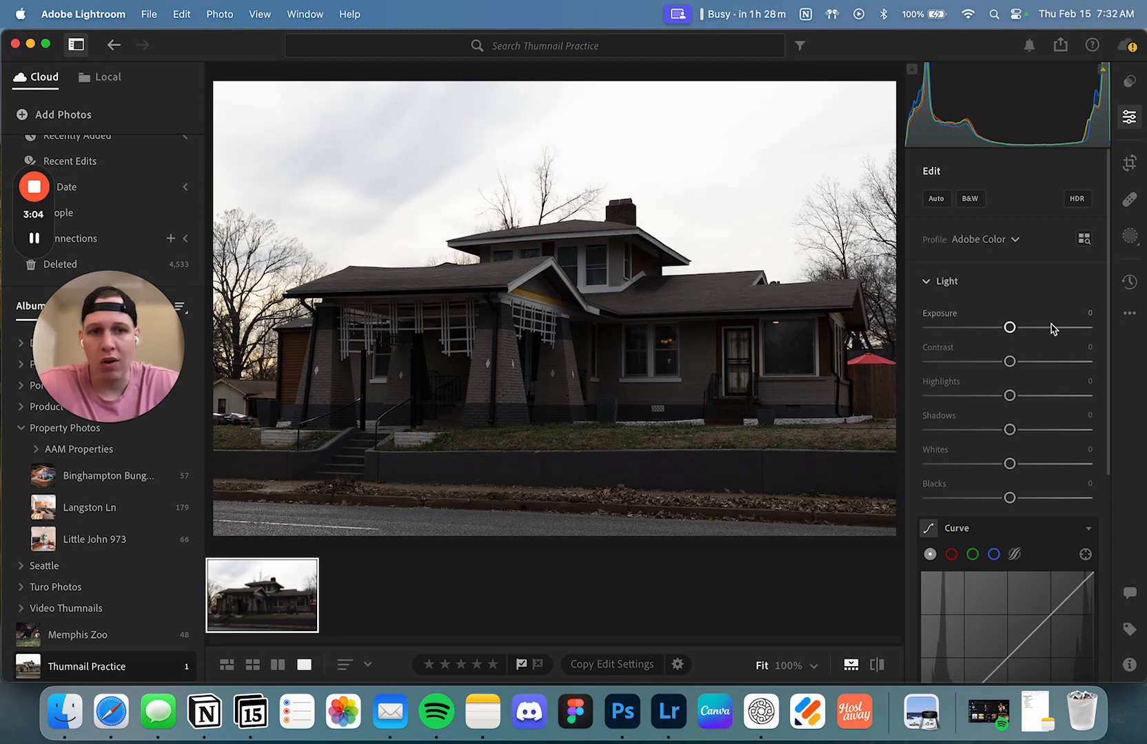
left_click_drag(1012, 330, 1037, 334)
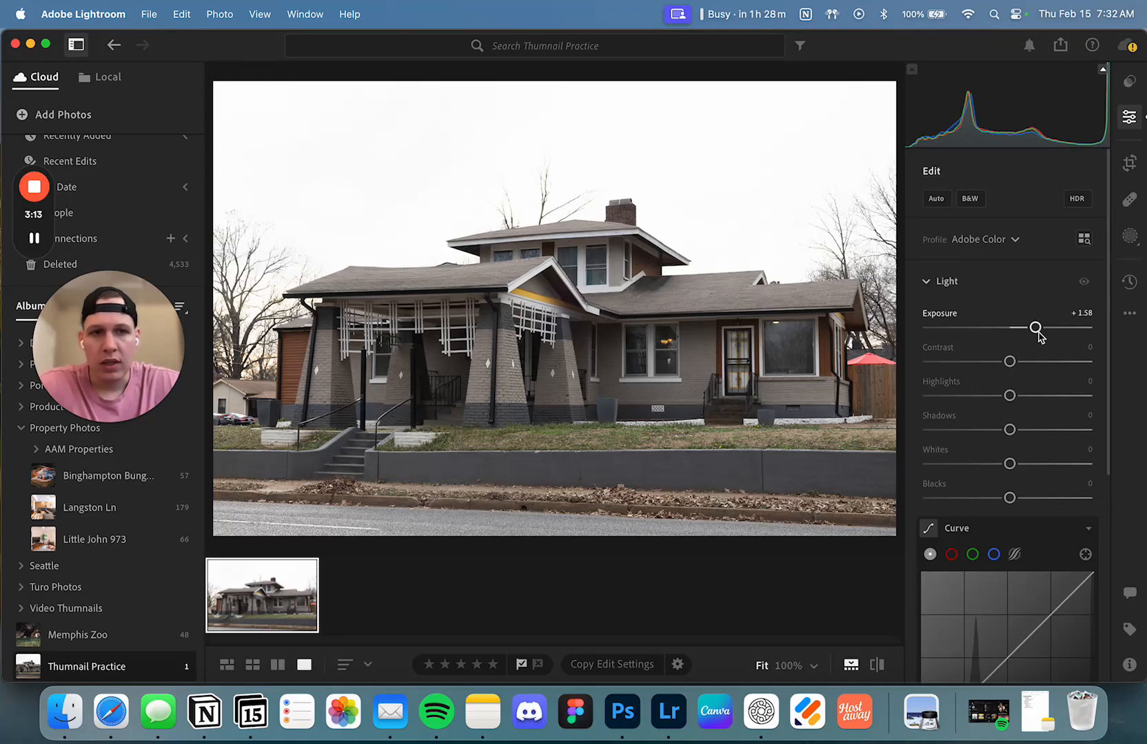
left_click(881, 239)
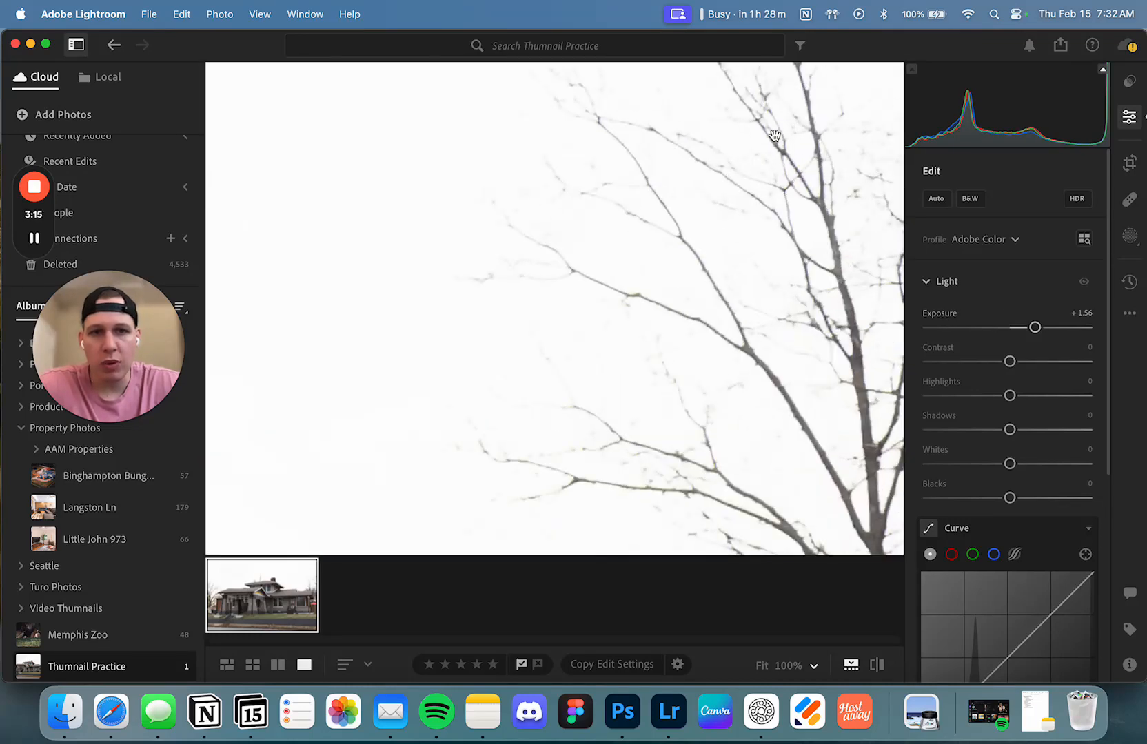
mouse_move(1024, 329)
left_mouse_down()
mouse_move(993, 335)
mouse_move(1029, 328)
left_mouse_up()
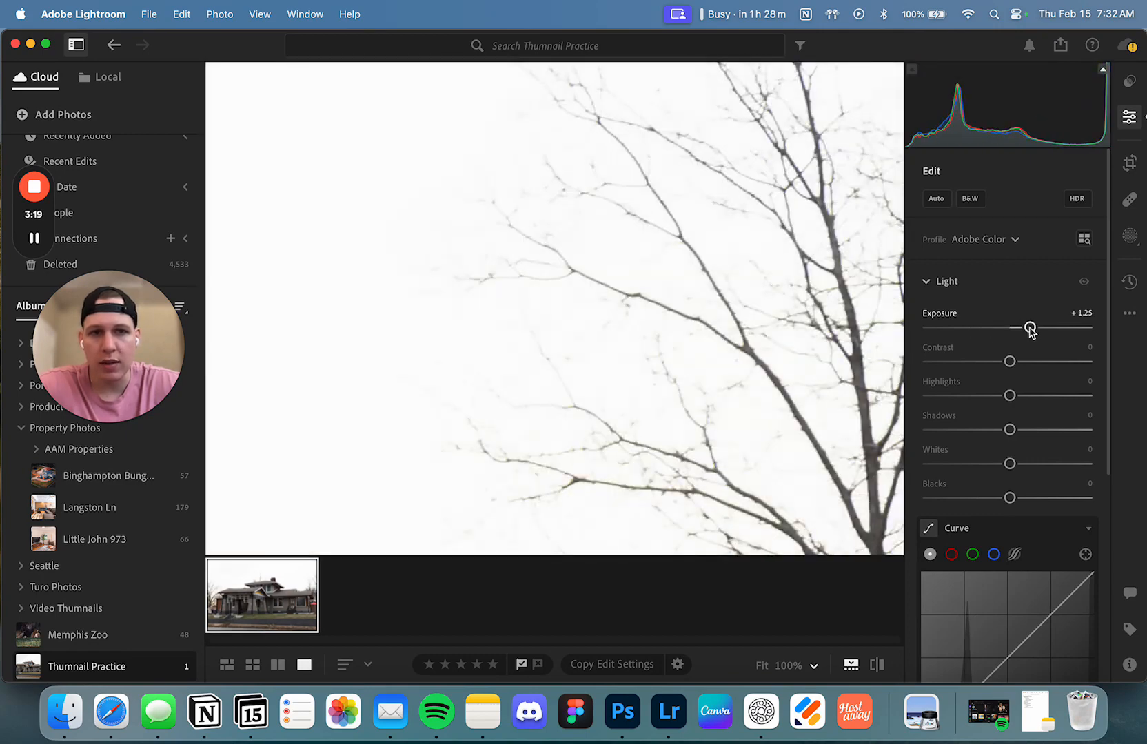
double_click(1028, 328)
left_click(578, 315)
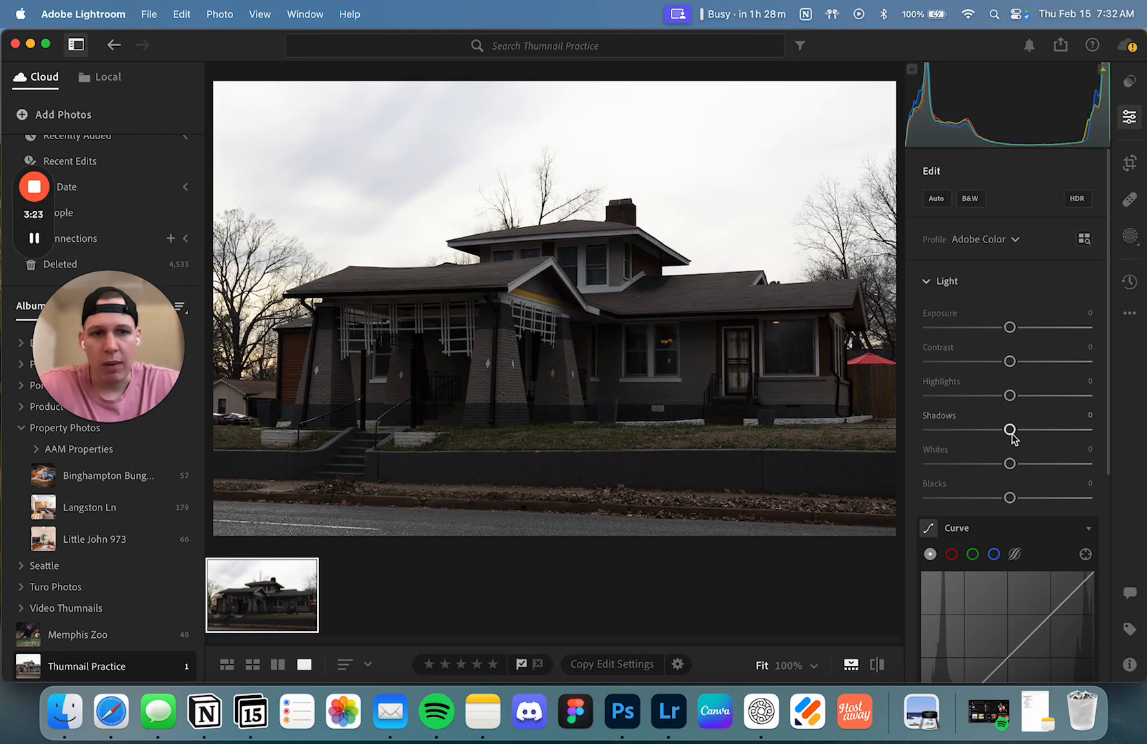
Set the photo's Shadows to +44 and Highlights to -30
left_click_drag(1013, 436, 990, 399)
mouse_move(980, 405)
left_mouse_down()
mouse_move(987, 396)
mouse_move(961, 396)
mouse_move(985, 396)
left_mouse_up()
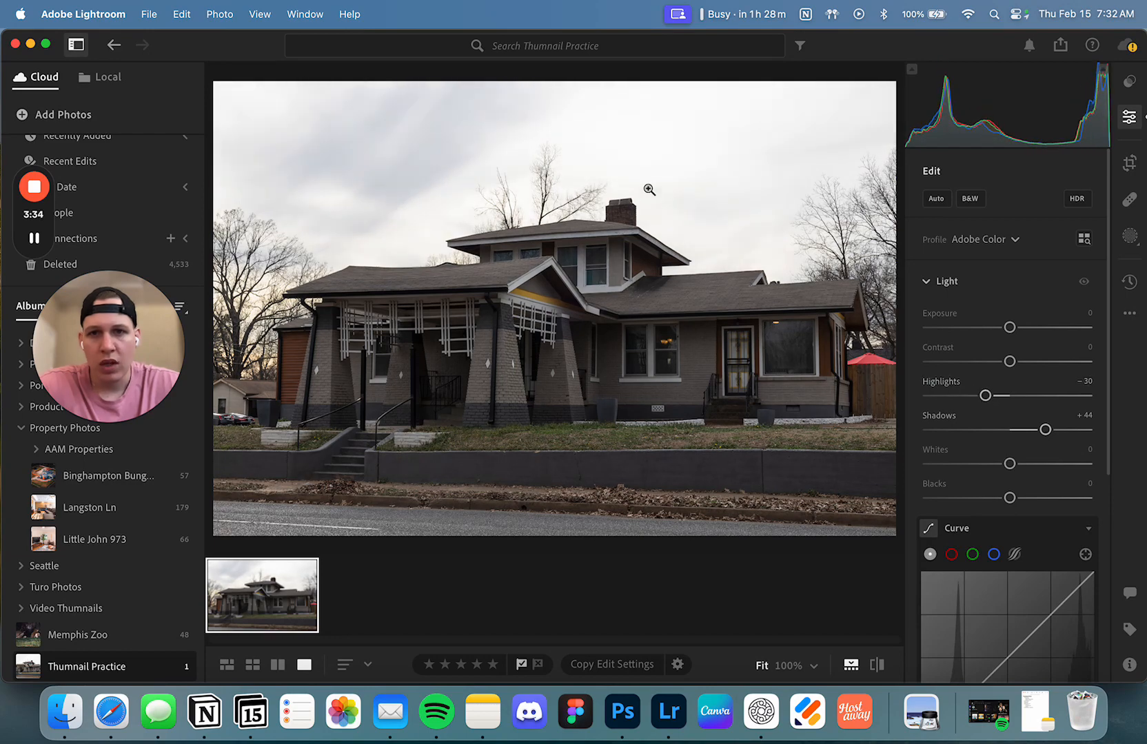
Set Highlights to -63 while inspecting the tree branches and sky up close, and return to the full photo
left_click(556, 166)
left_click_drag(548, 162, 615, 253)
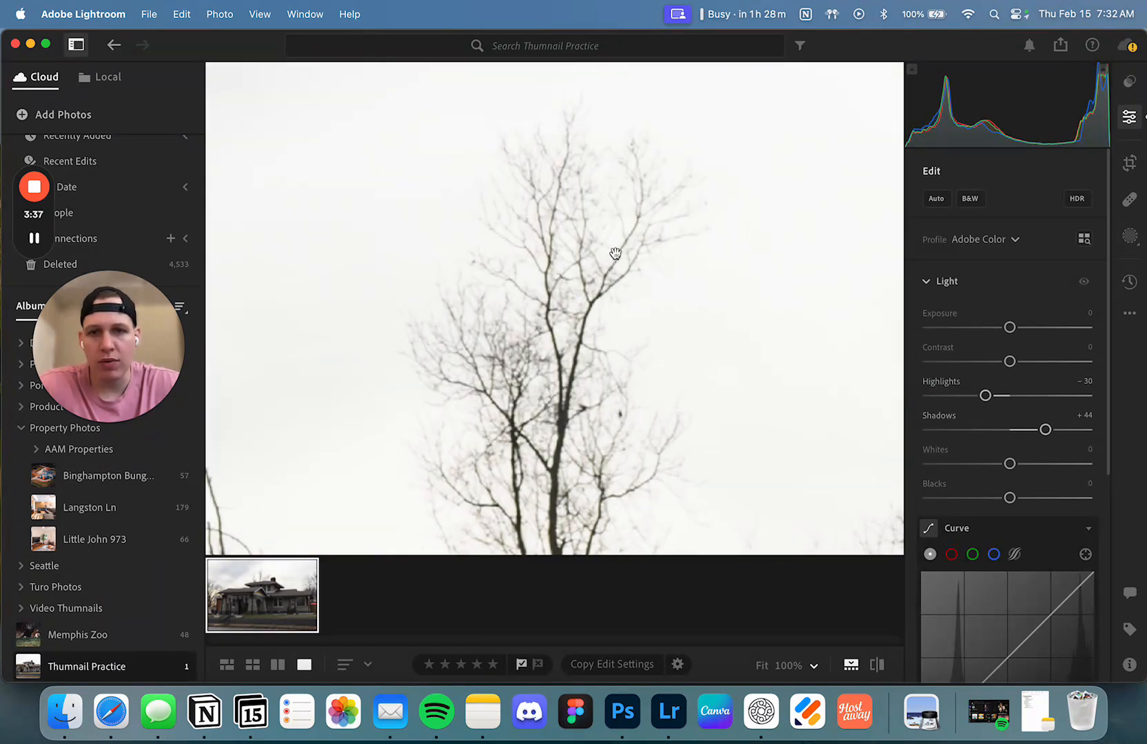
left_click_drag(985, 396, 958, 402)
scroll(691, 343, "right", 10)
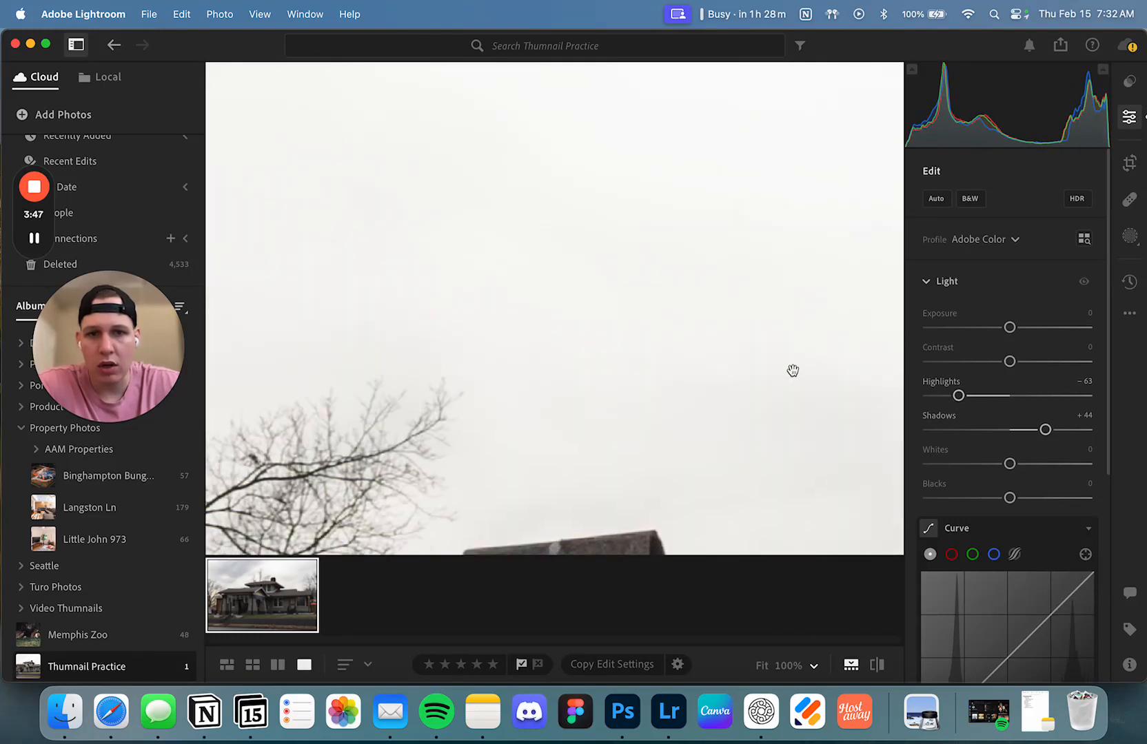
left_click_drag(713, 324, 317, 246)
left_click_drag(542, 290, 297, 248)
left_click_drag(709, 314, 421, 273)
left_click(703, 276)
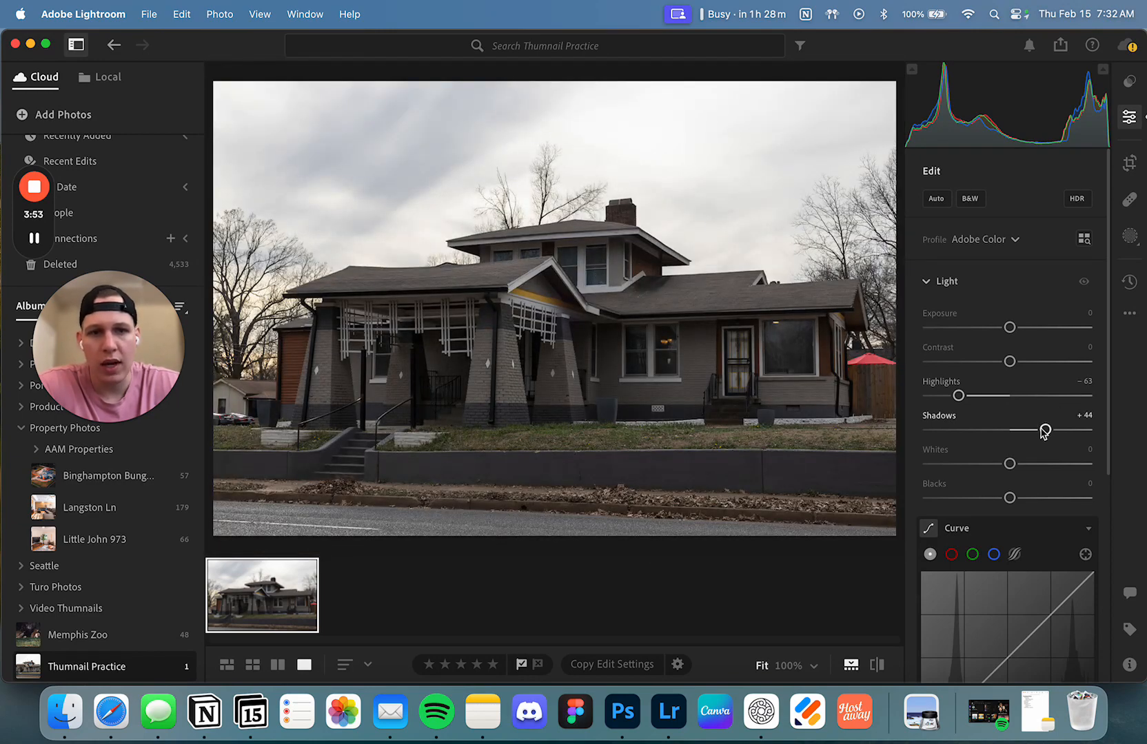
Set the photo's Shadows to +78, Blacks to -18 and Contrast to +10
left_click_drag(1047, 430, 1072, 437)
left_click_drag(1009, 499, 994, 499)
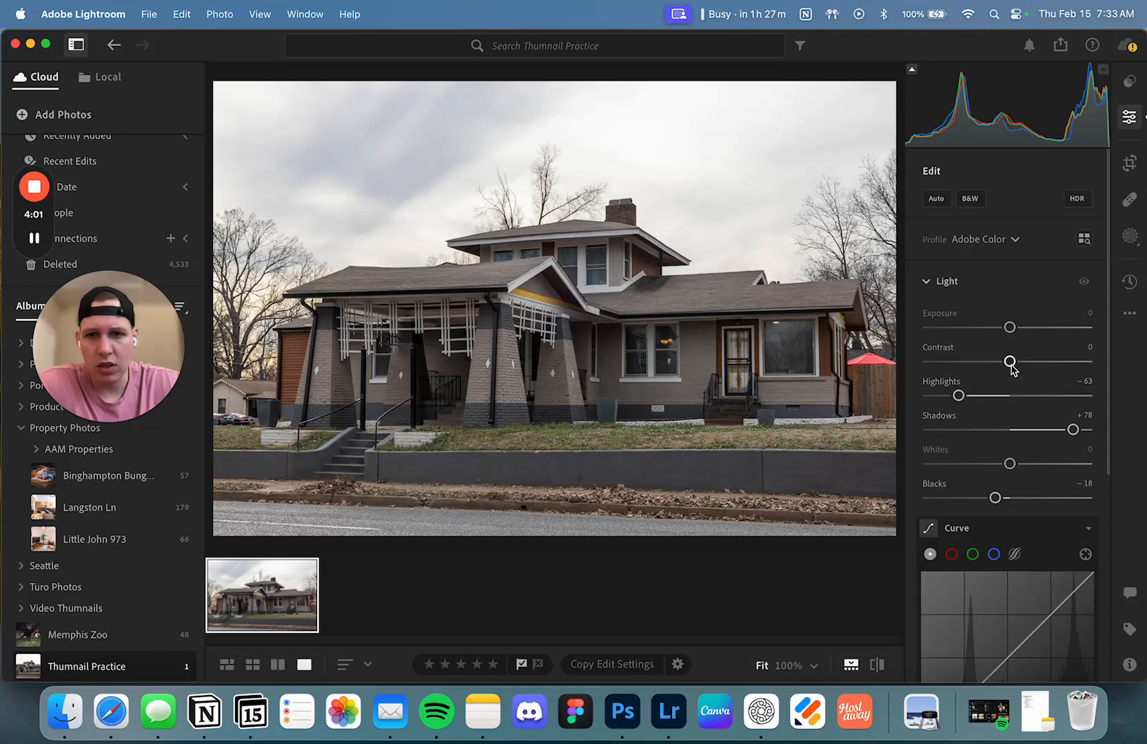
left_click_drag(1010, 365, 1018, 365)
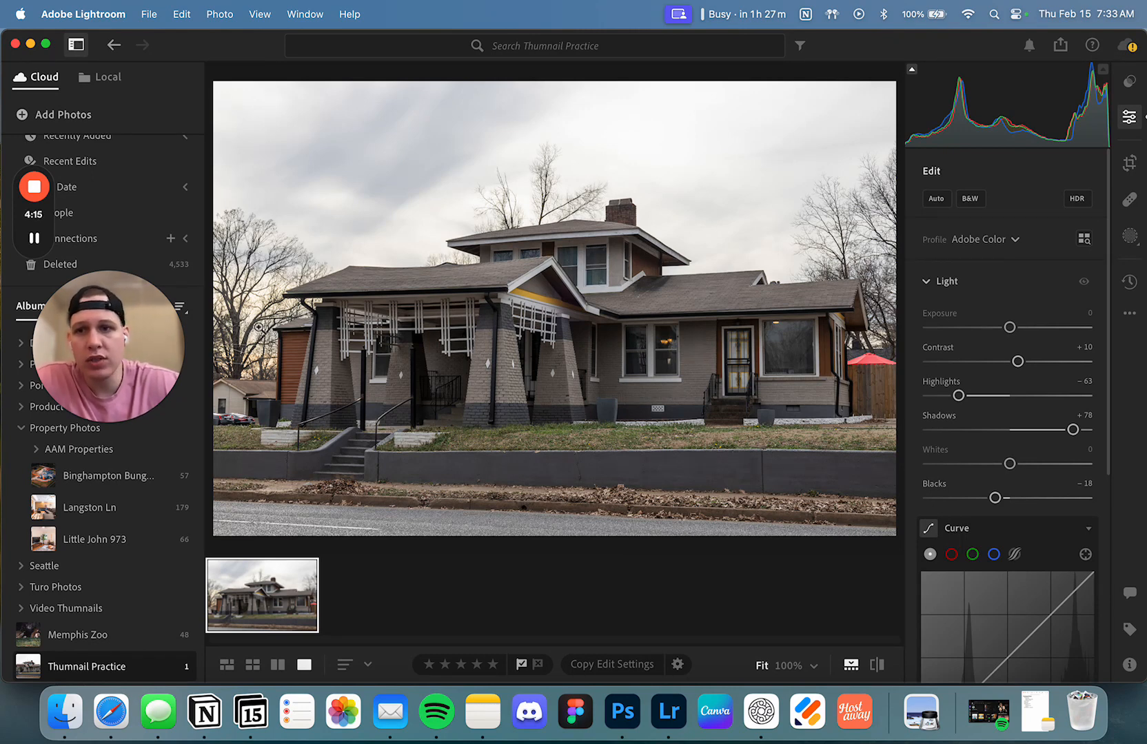
left_click_drag(131, 353, 120, 447)
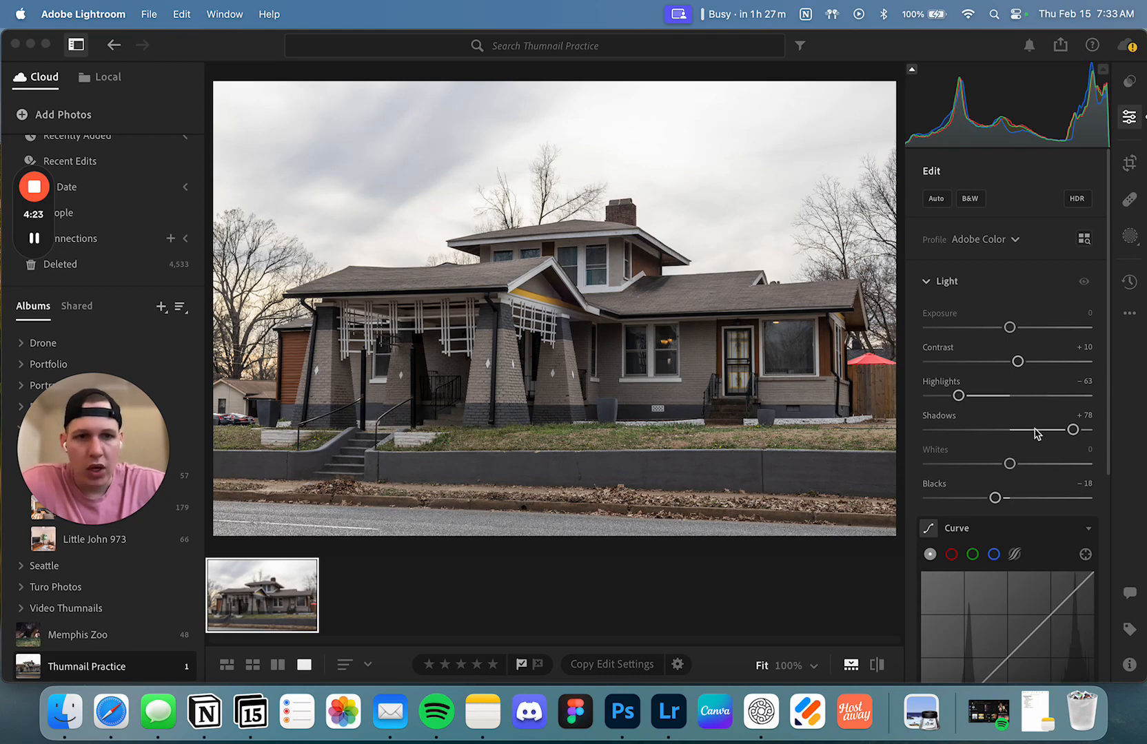
Shape the tone curve by lifting the shadows from about 23.5 to 27.5 and slightly lowering the highlights
scroll(1033, 468, "down", 5)
left_click(964, 539)
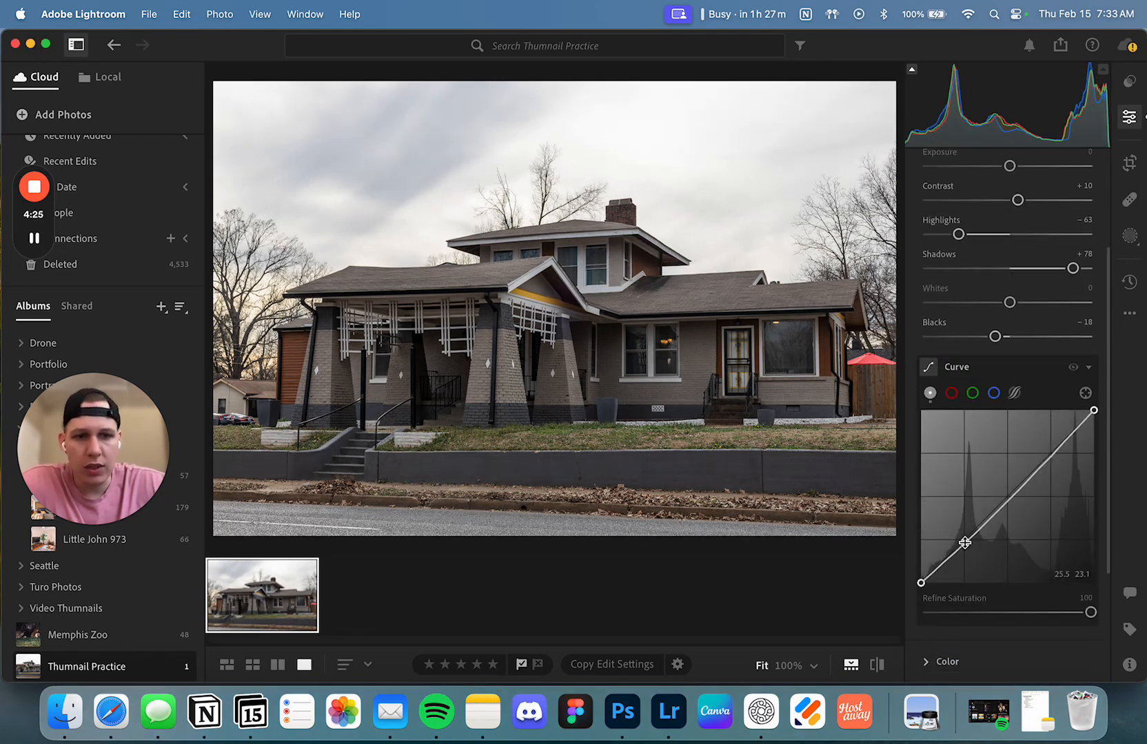
mouse_move(963, 539)
left_mouse_down()
mouse_move(965, 528)
mouse_move(963, 538)
left_mouse_up()
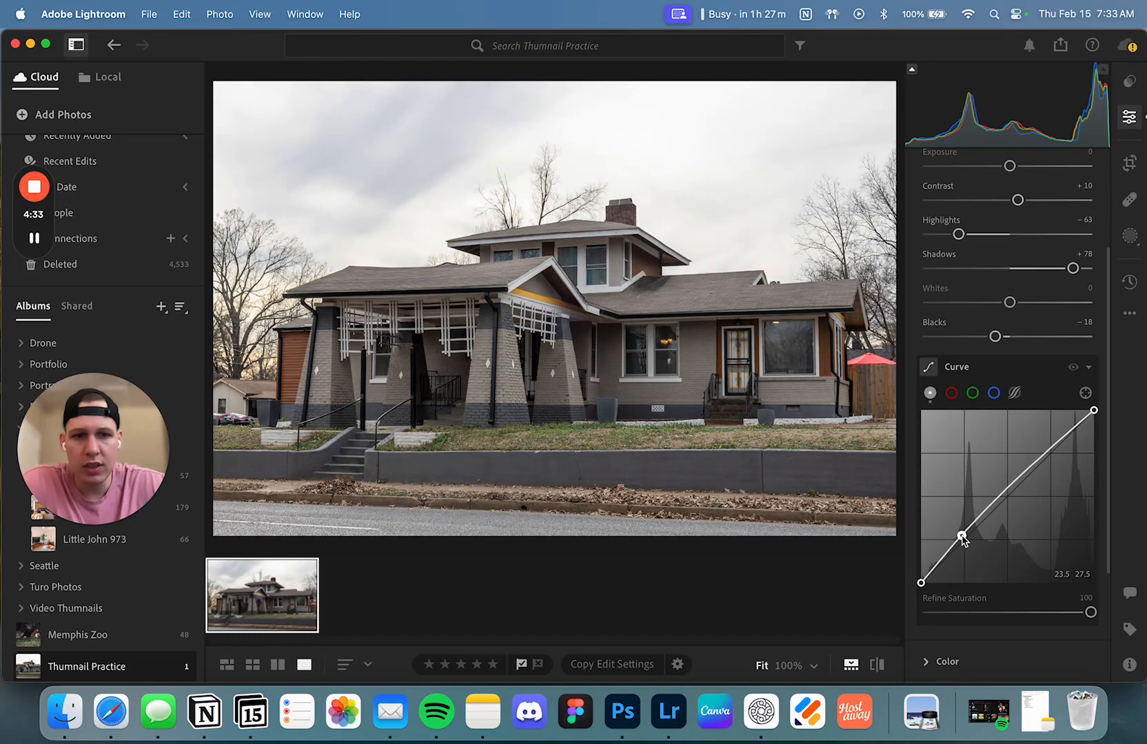
left_click_drag(1050, 451, 1051, 462)
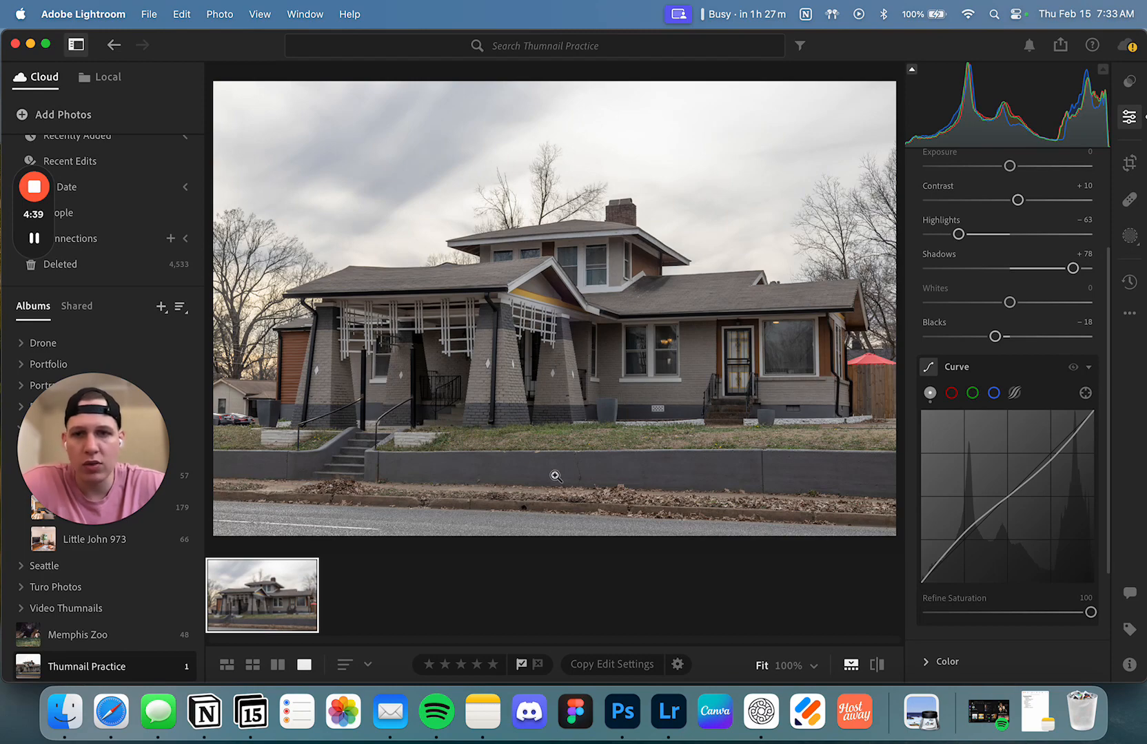
Compare the edited house photo with its original version several times
key("backslash")
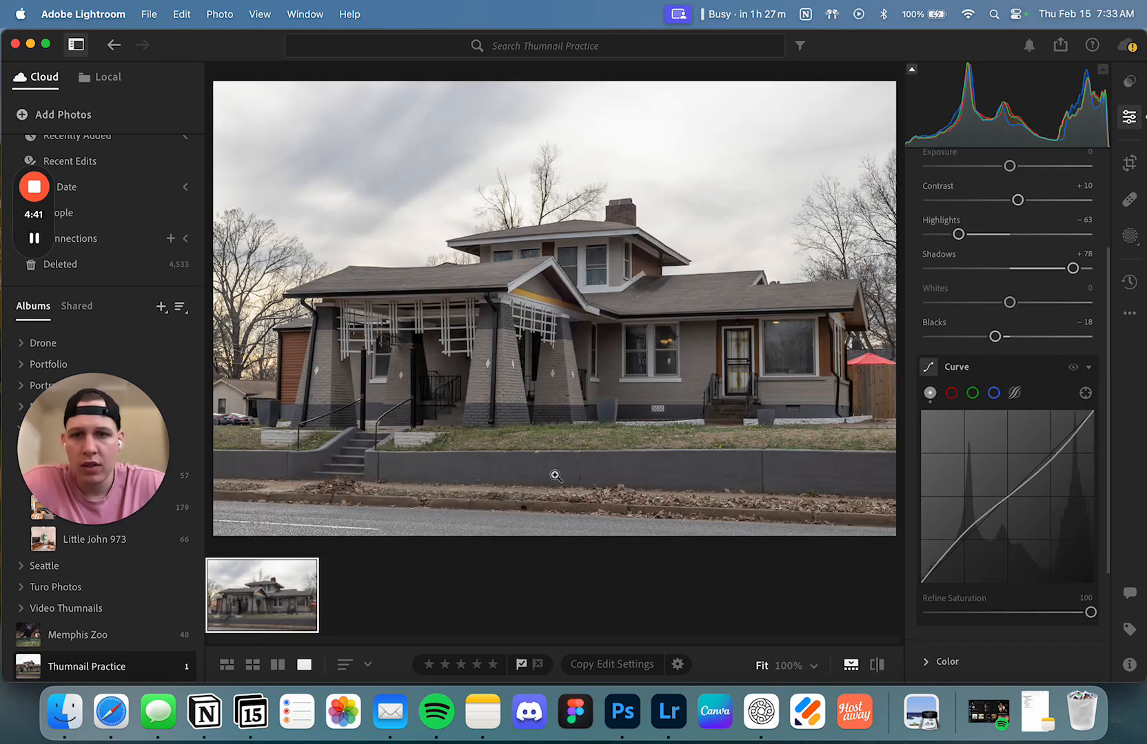
key("backslash")
key("backslash")
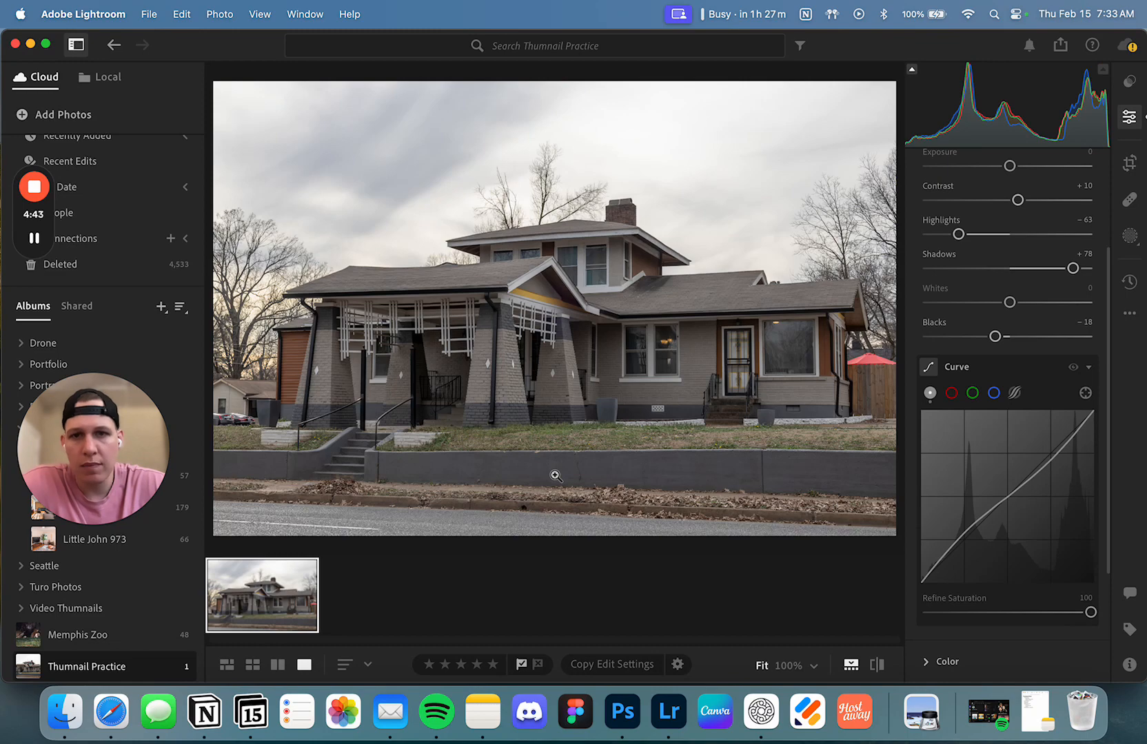
key("backslash")
key("backslash")
key("backslash")
key("backslash")
Collapse the Light settings and check the Get to neutral and Bump colors items in Notes, returning to Lightroom
scroll(958, 276, "up", 5)
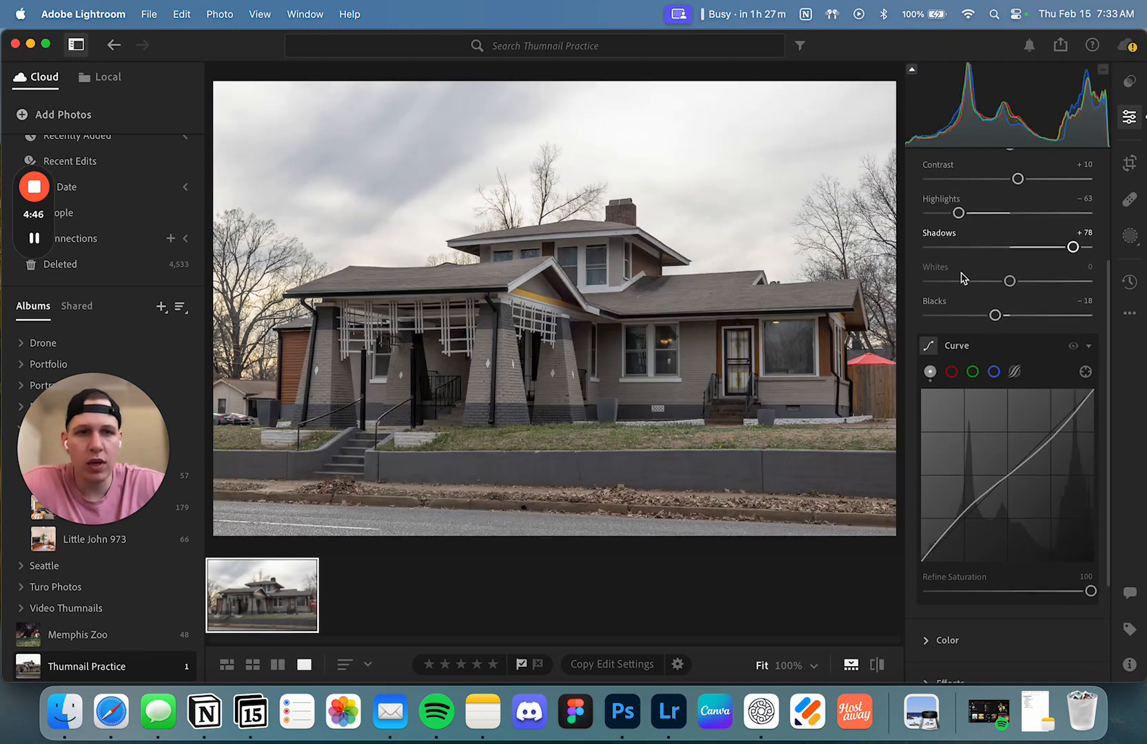
left_click(932, 280)
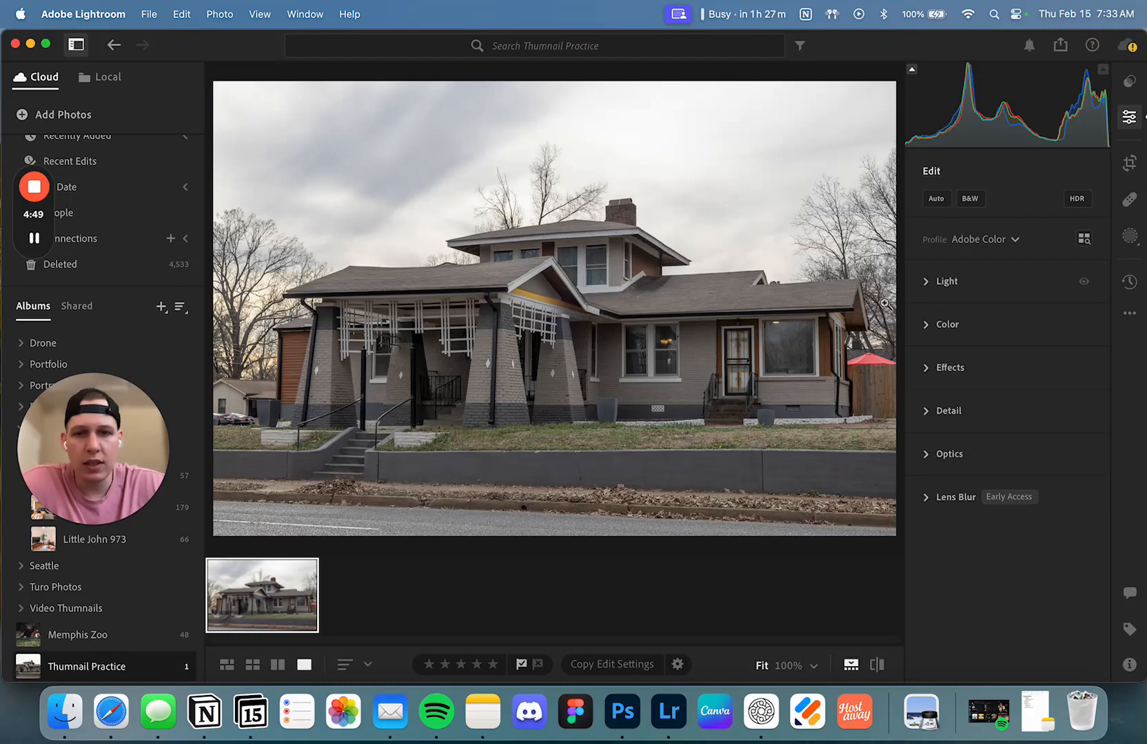
left_click(482, 711)
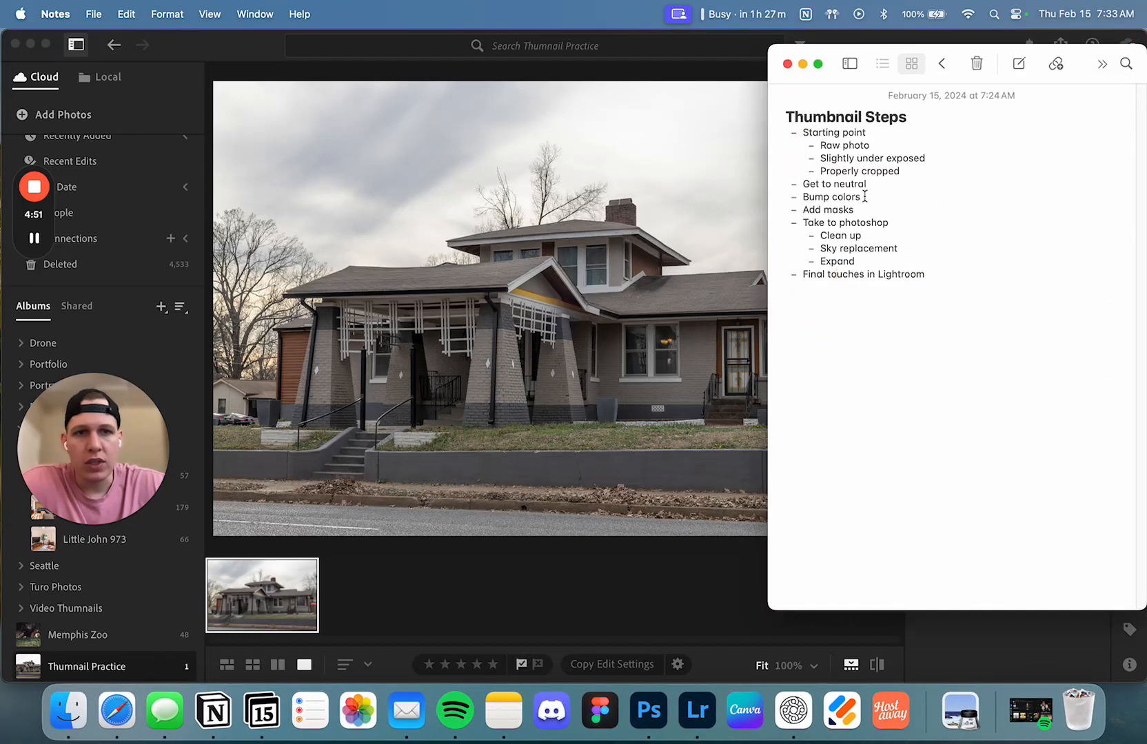
left_click(854, 183)
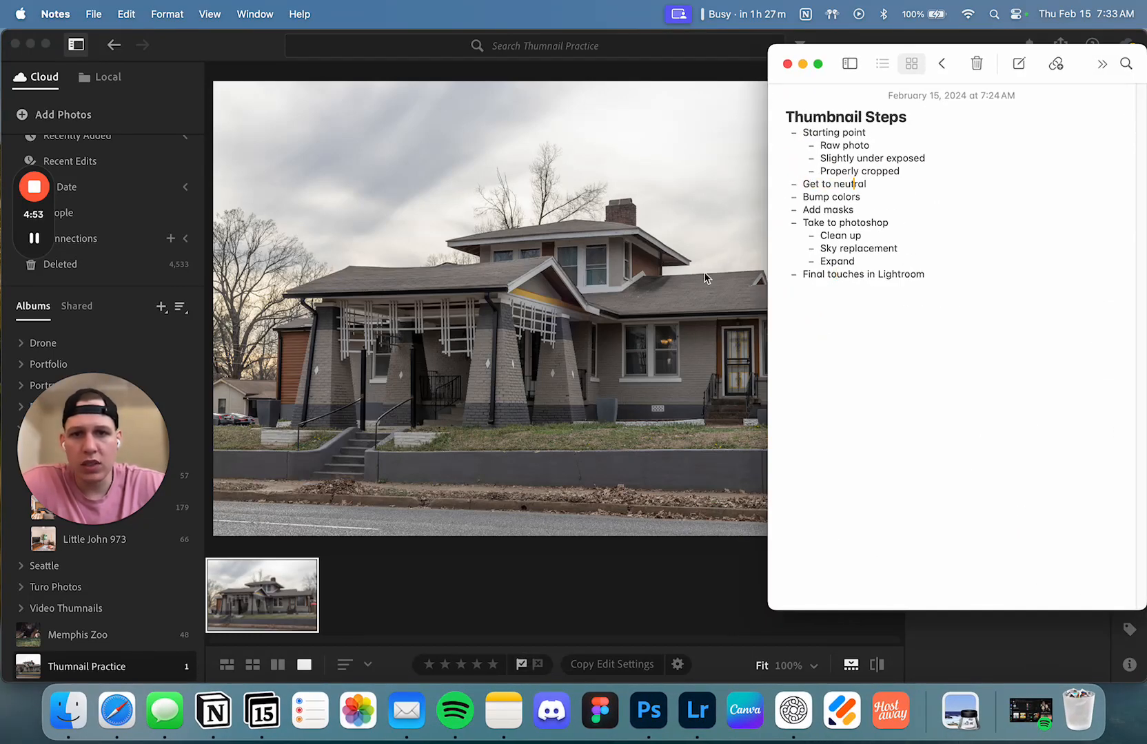
left_click(578, 349)
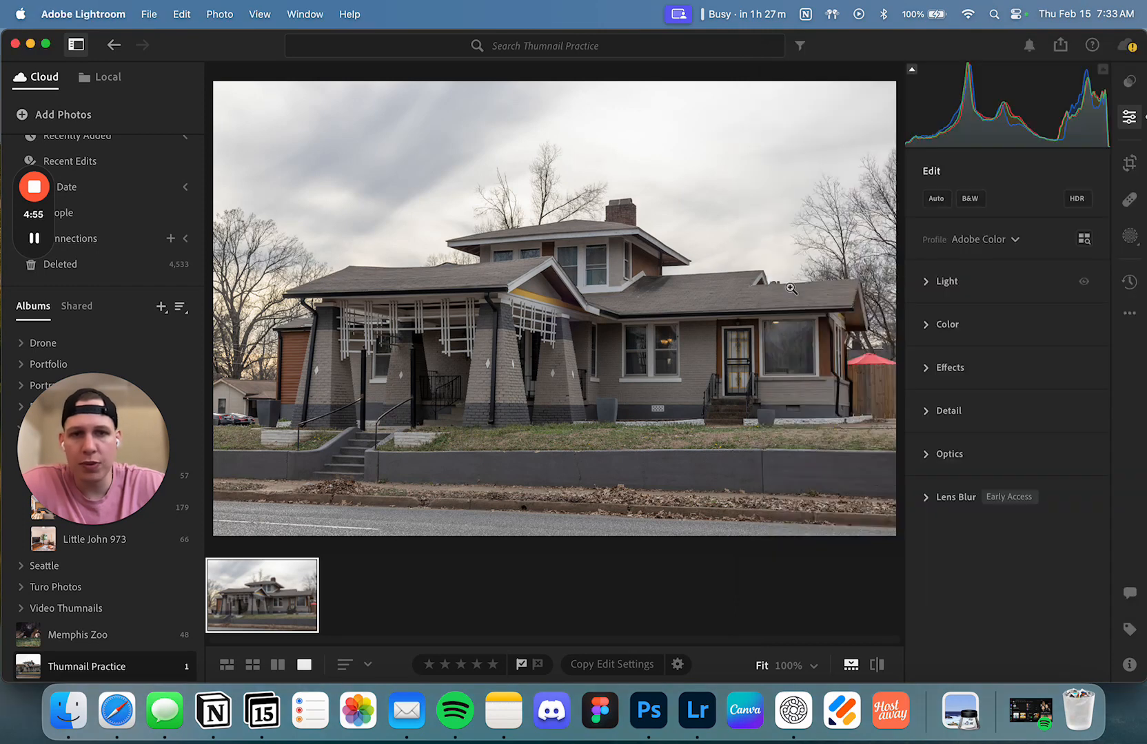
Try a cooler white balance with Temp at about 4,055 in the Color settings, and reset it
left_click(927, 325)
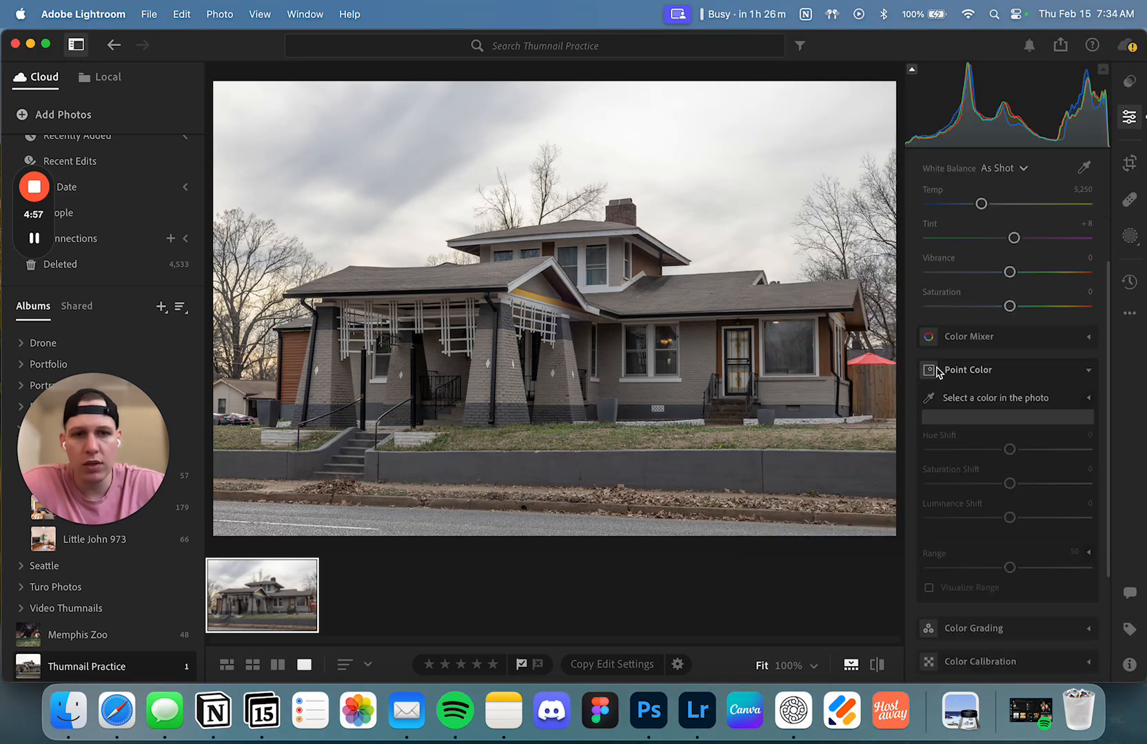
scroll(1090, 264, "up", 2)
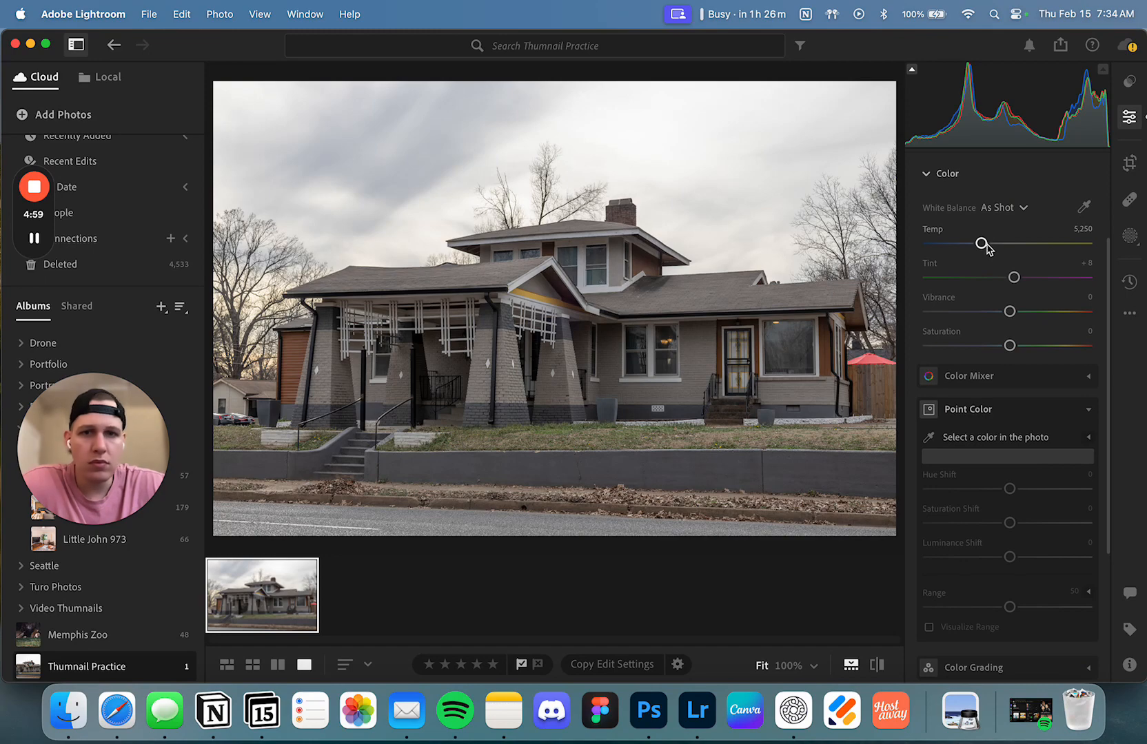
left_click_drag(984, 245, 967, 247)
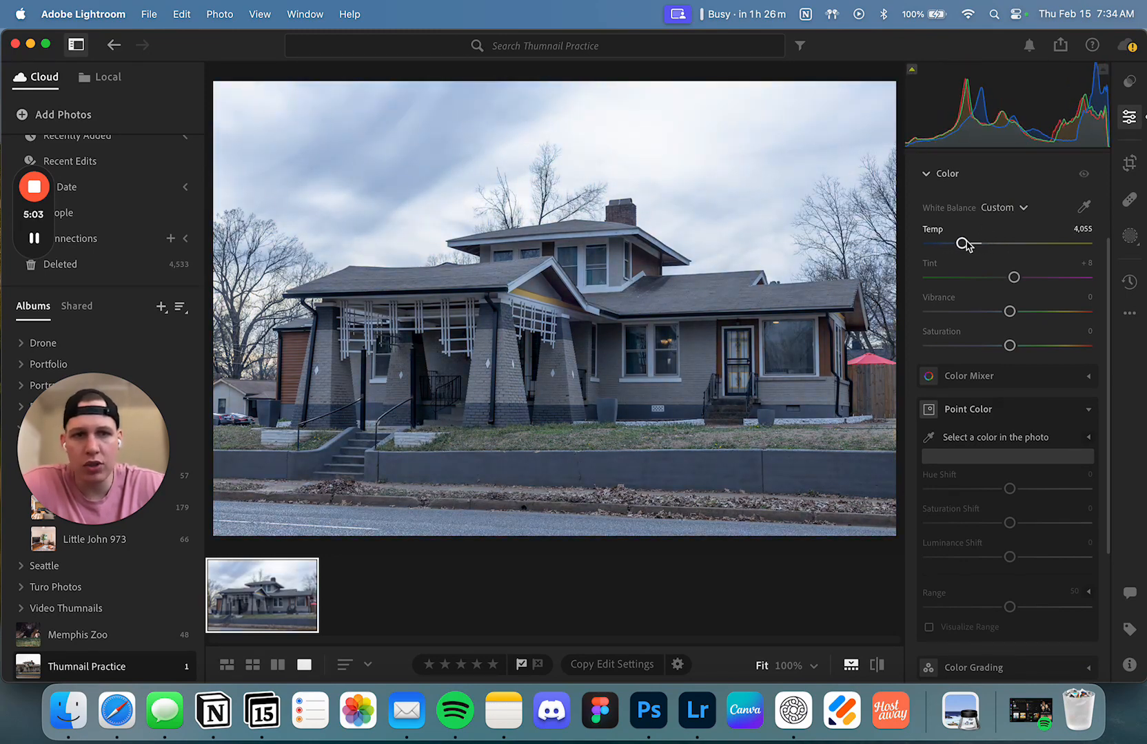
double_click(963, 244)
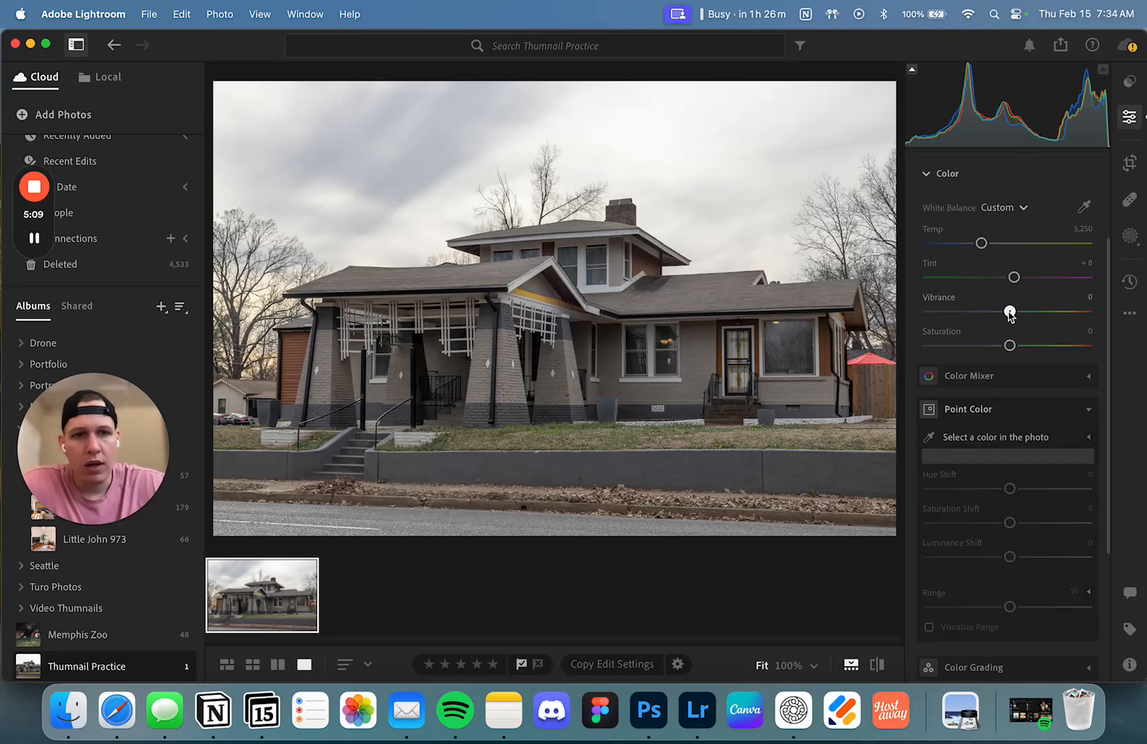
Try Saturation at +100 and Vibrance at +7 and +100 on the photo, and reset both
left_click_drag(1009, 311, 1109, 352)
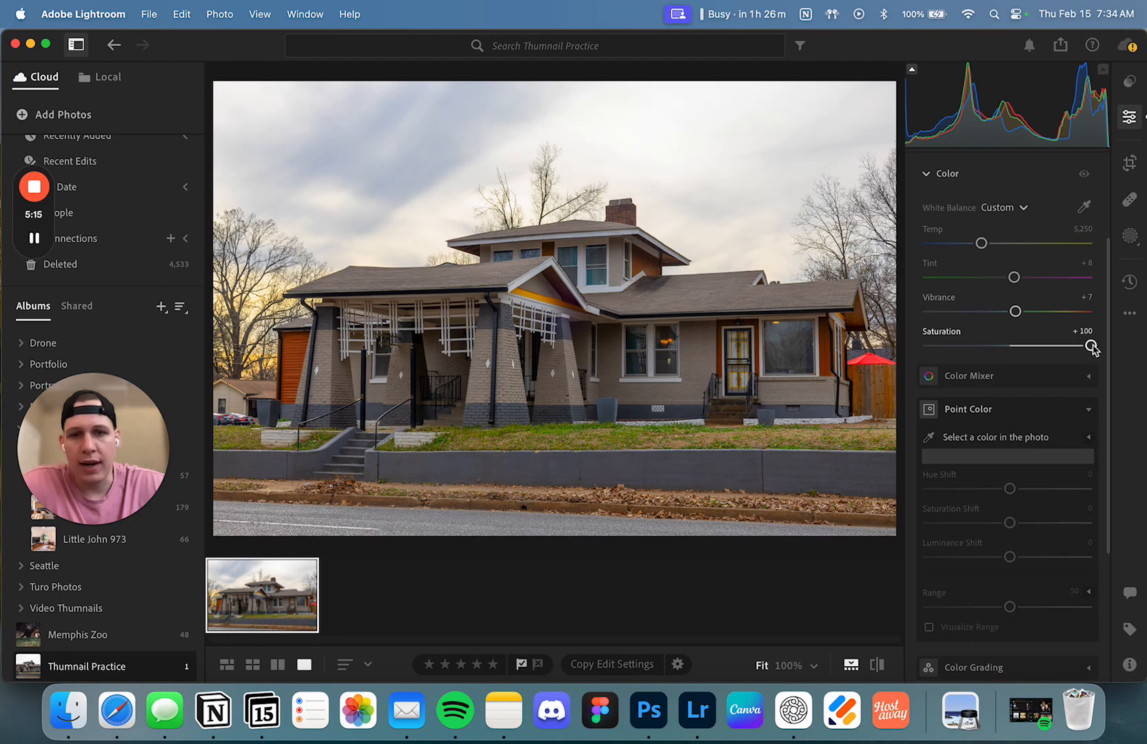
double_click(1090, 346)
left_click_drag(1015, 312, 1102, 313)
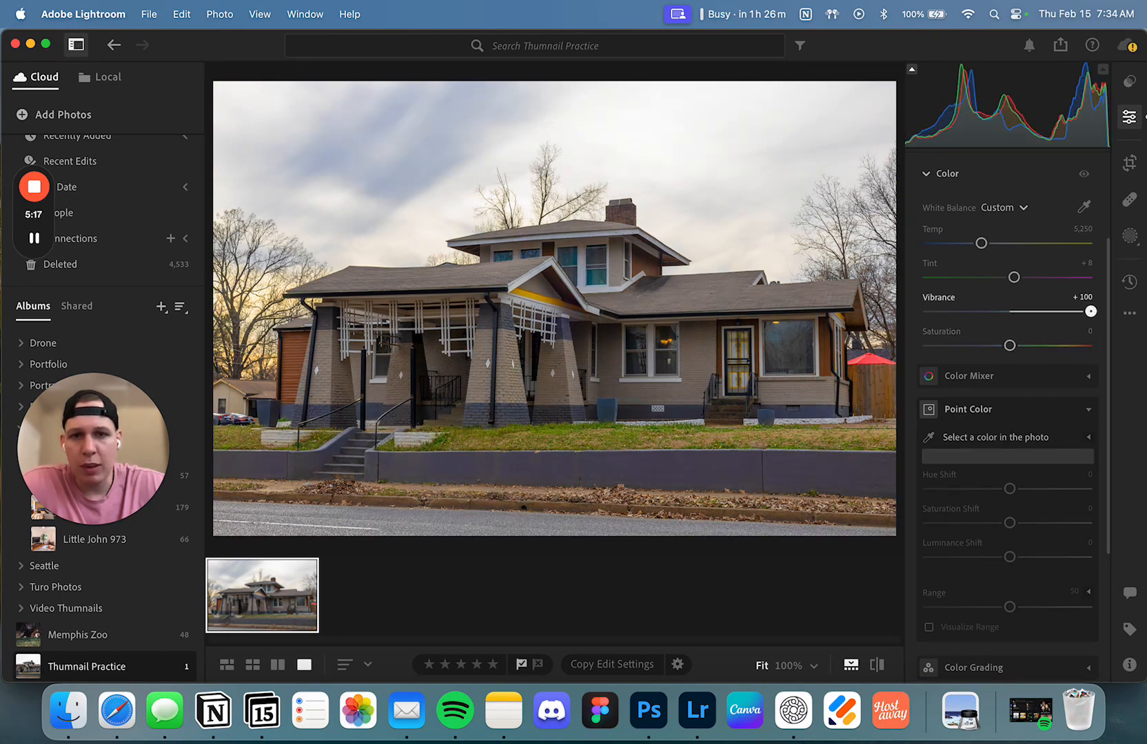
double_click(1090, 313)
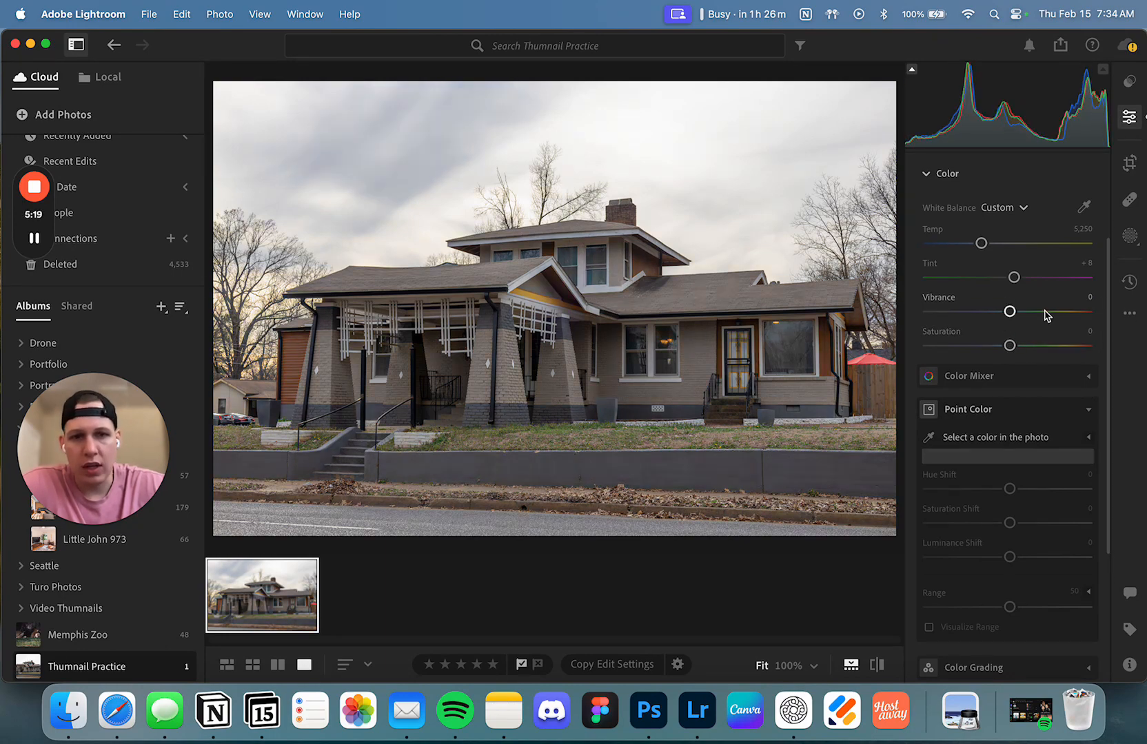
left_click_drag(1010, 312, 1013, 312)
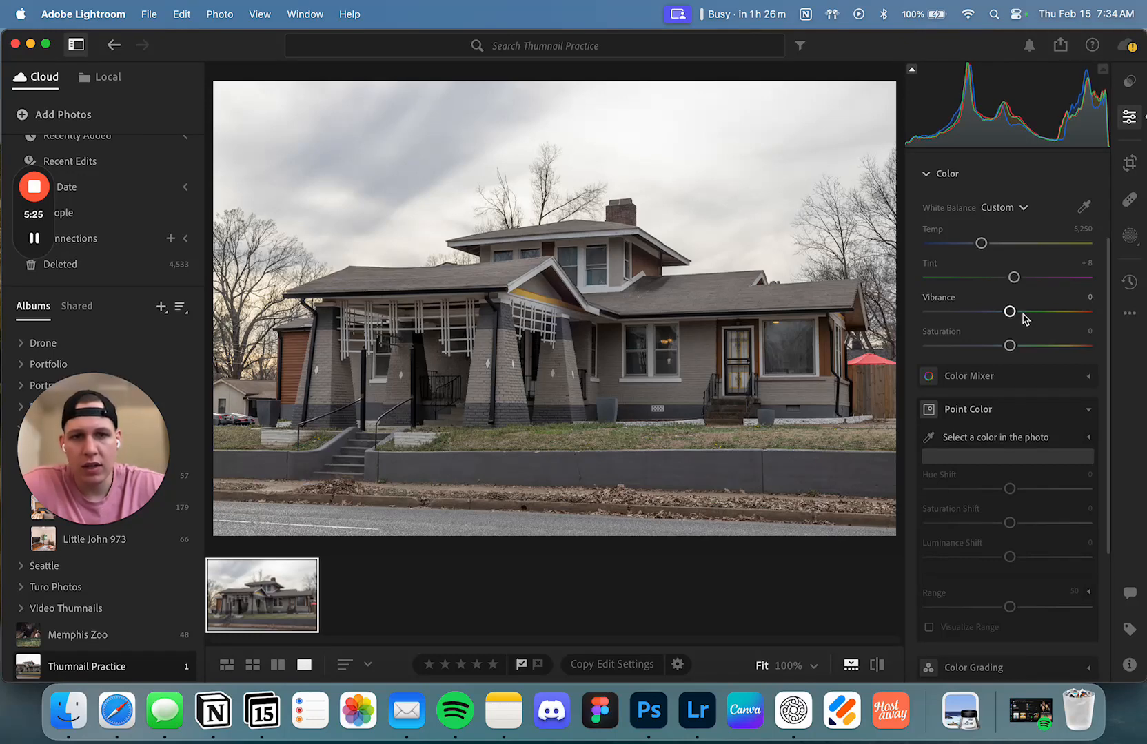
double_click(1021, 313)
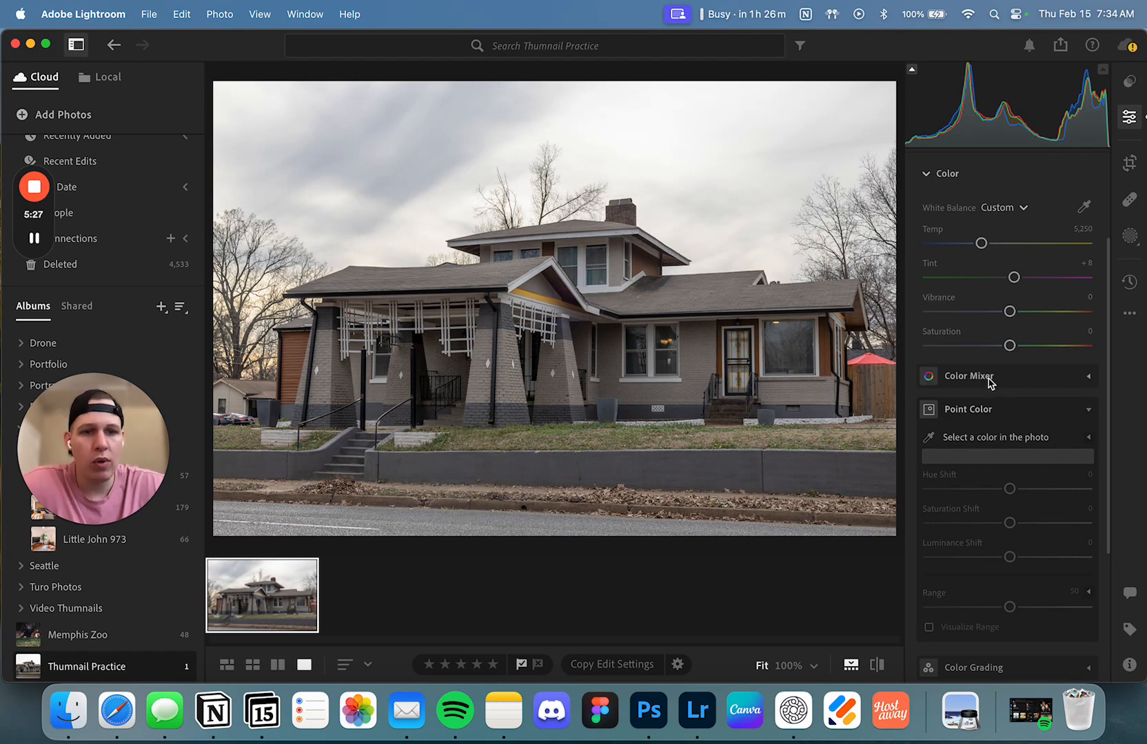
Try Color Grading with orange Highlights at Hue 30, Sat 100 and teal Shadows at Hue 183, Sat 100
left_click(1084, 413)
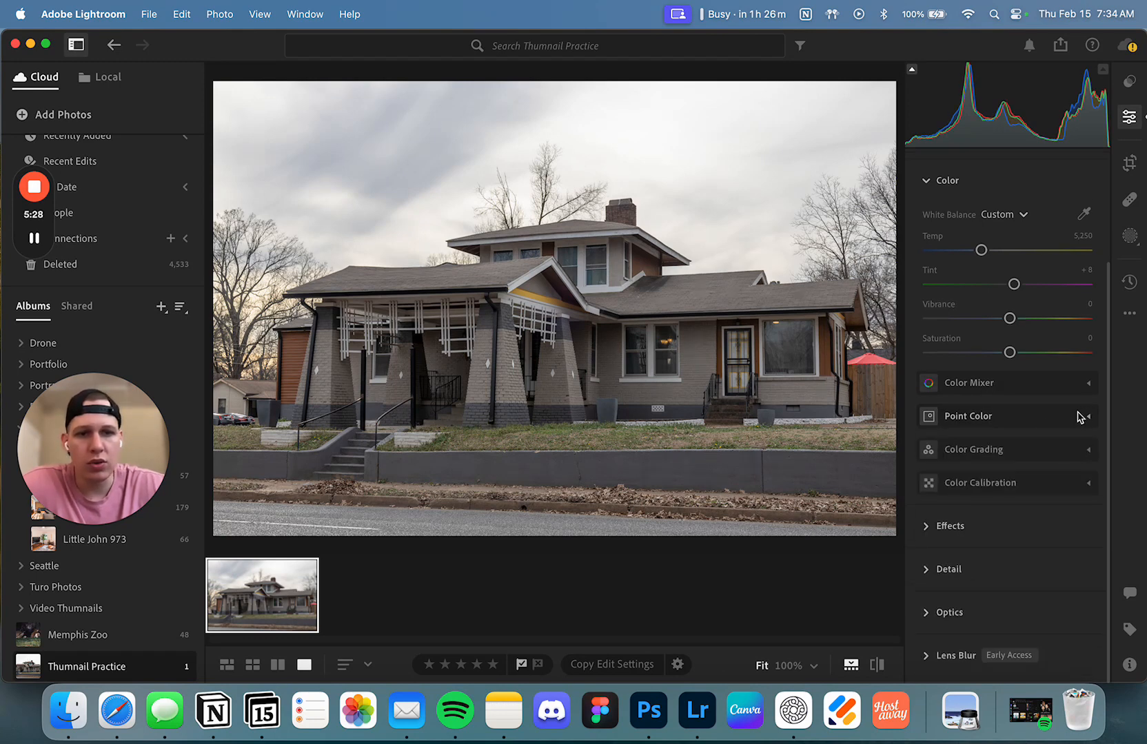
left_click(993, 450)
scroll(1047, 452, "down", 2)
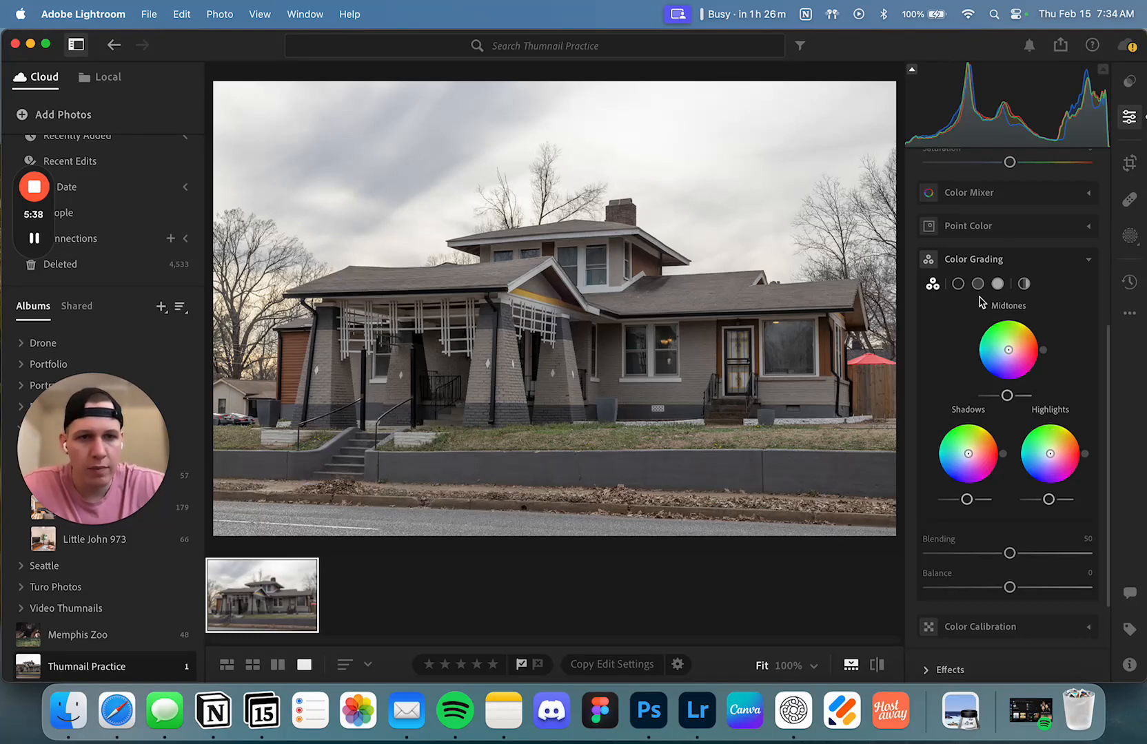
left_click(997, 283)
left_click_drag(1014, 379, 1138, 312)
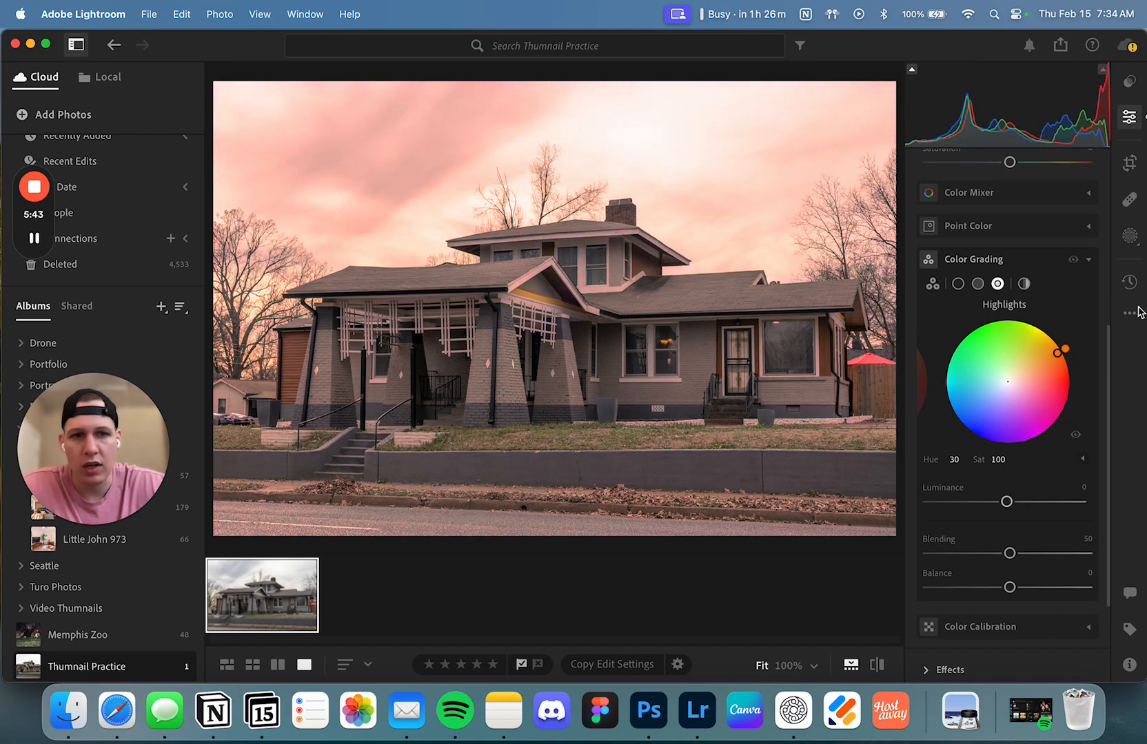
left_click(958, 284)
left_click_drag(1008, 385, 888, 393)
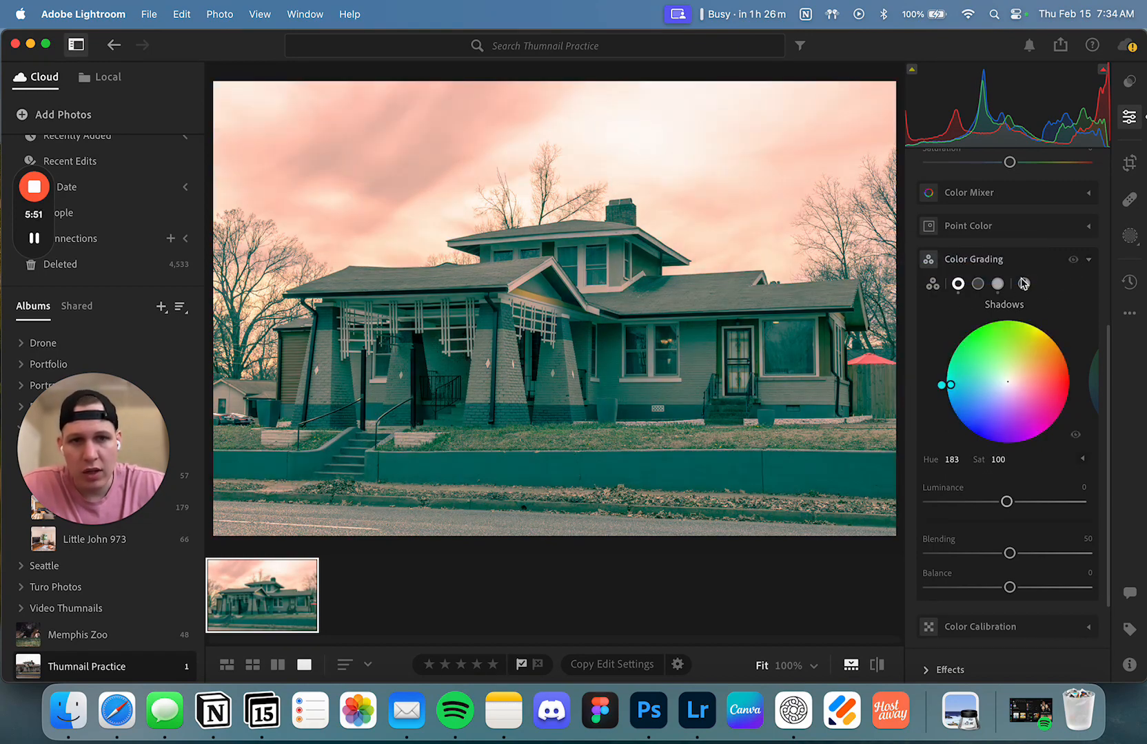
Reset the Shadows and Highlights color grading wheels to no tint
right_click(968, 292)
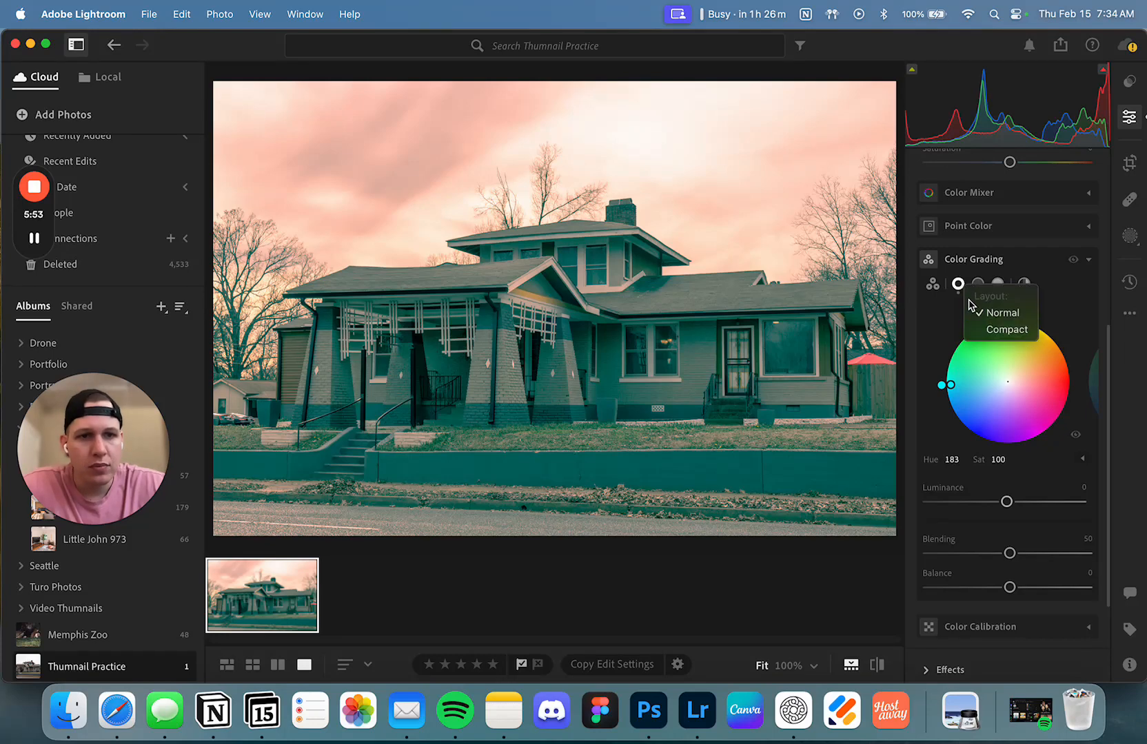
left_click(955, 299)
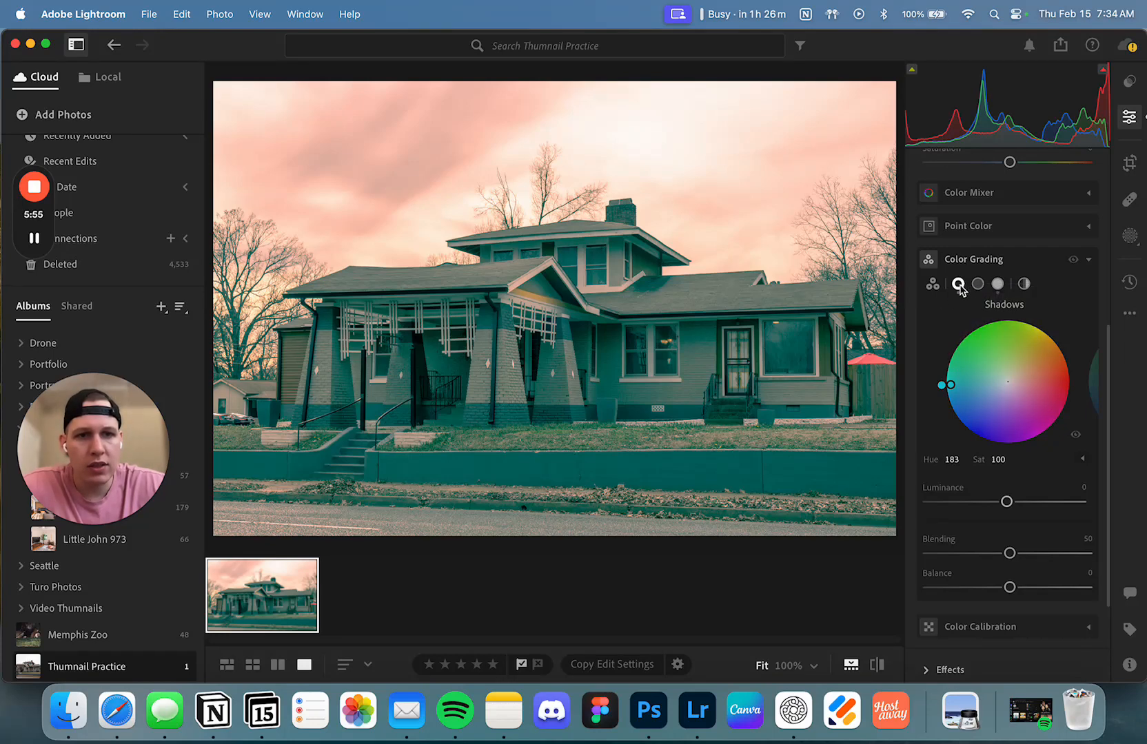
right_click(964, 259)
left_click(956, 273)
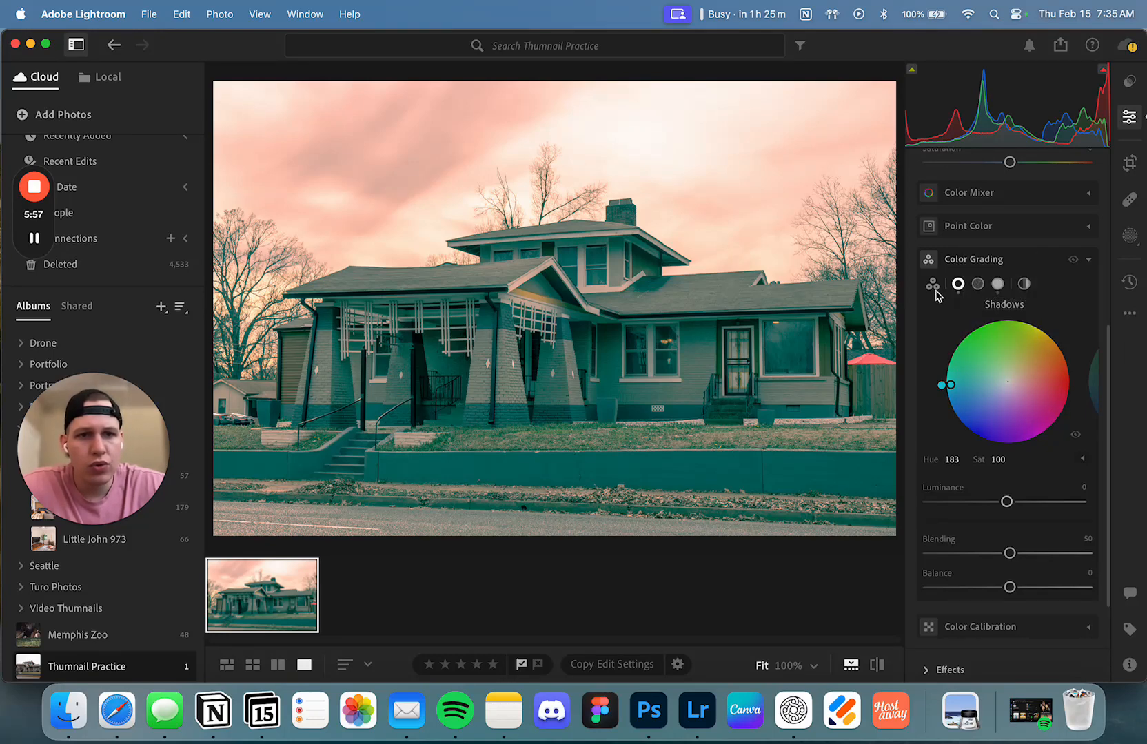
double_click(999, 373)
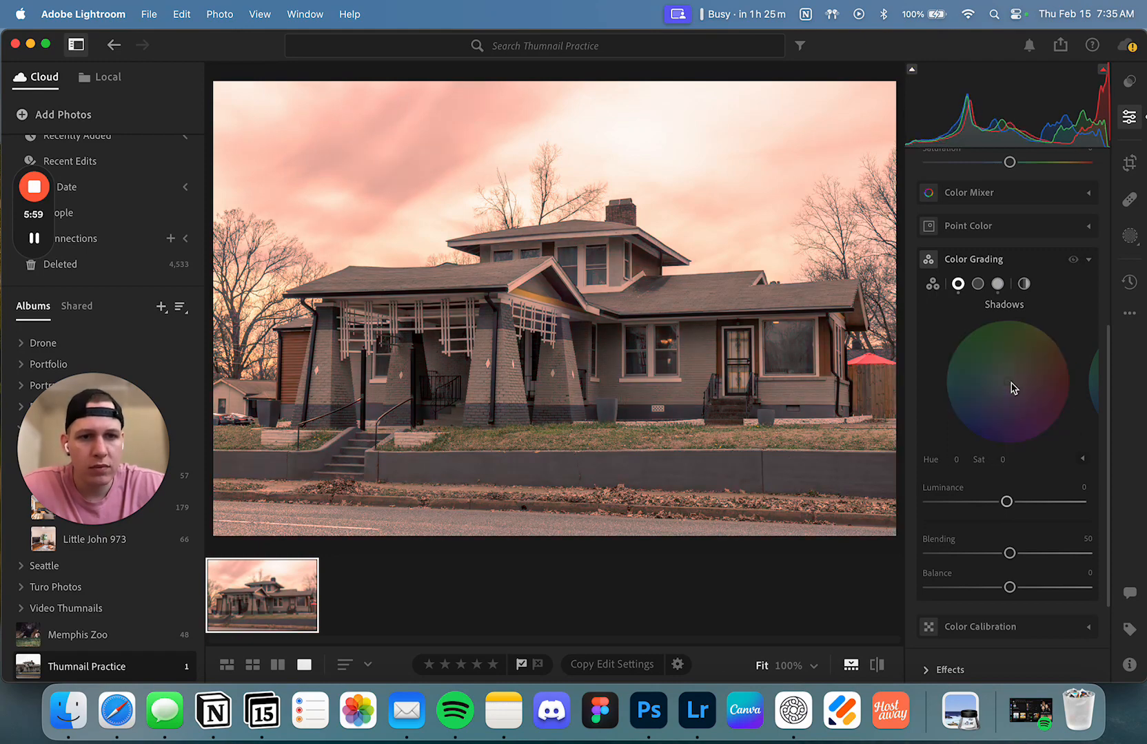
left_click(997, 283)
left_click(1010, 382)
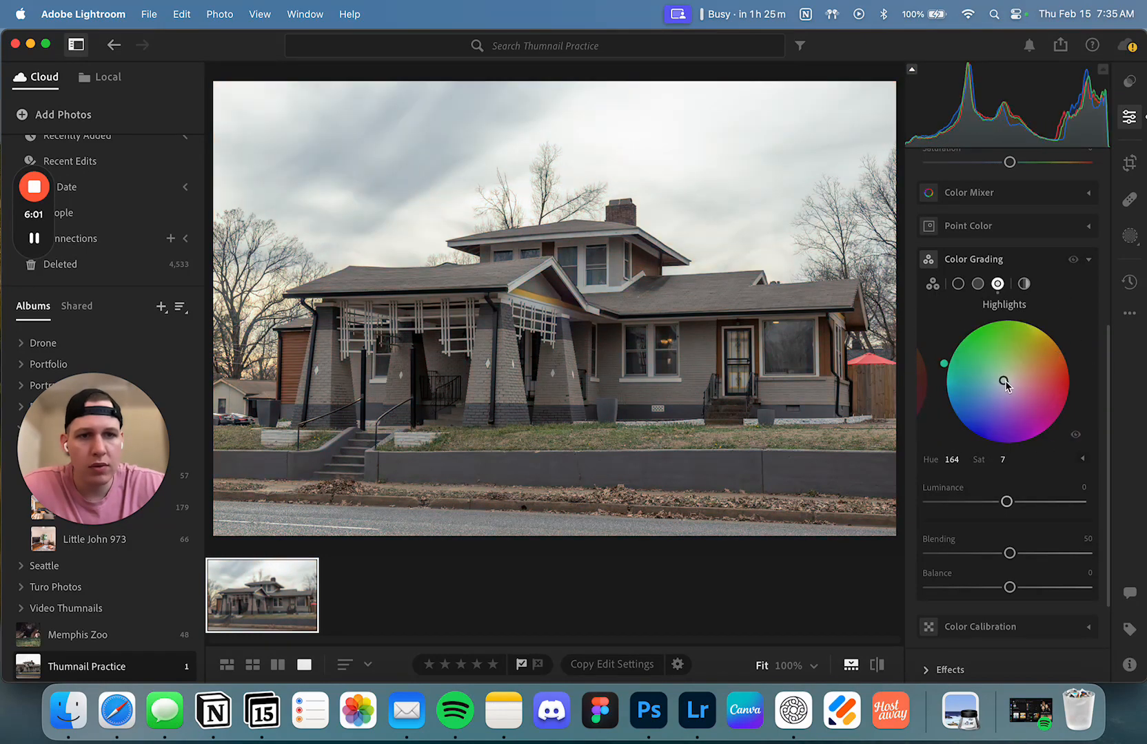
double_click(1010, 383)
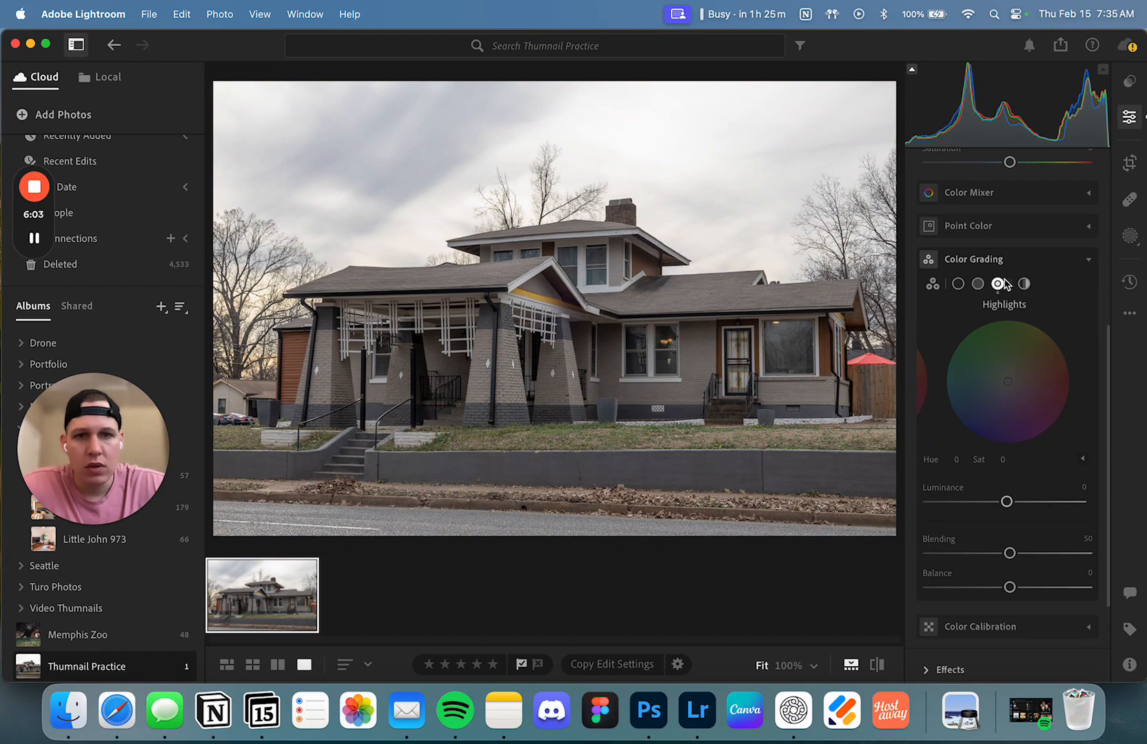
Examine the house's front gable, white trim and brick porch column up close
left_click(958, 283)
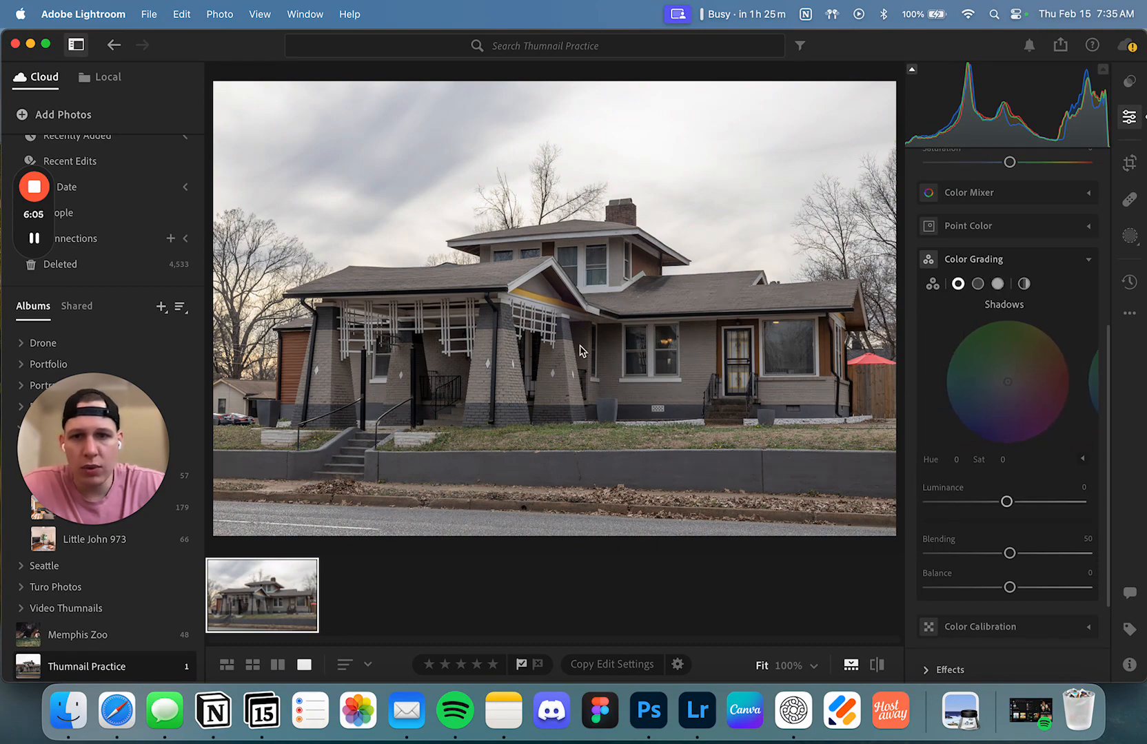
double_click(528, 277)
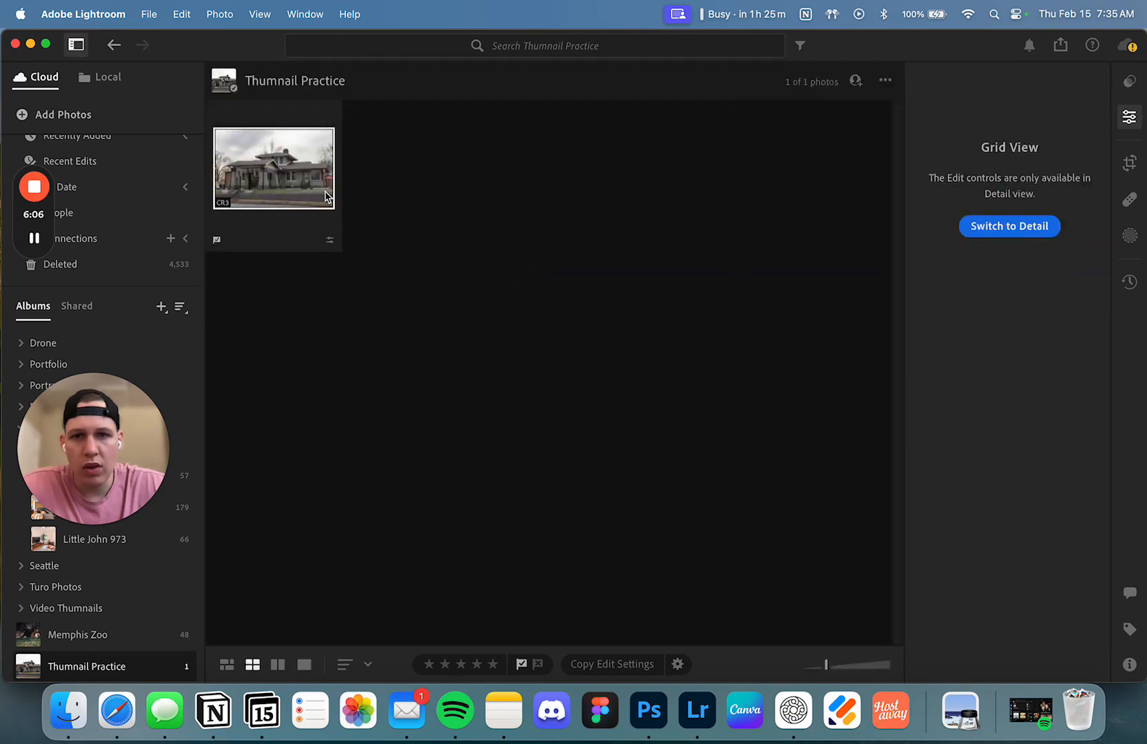
double_click(324, 192)
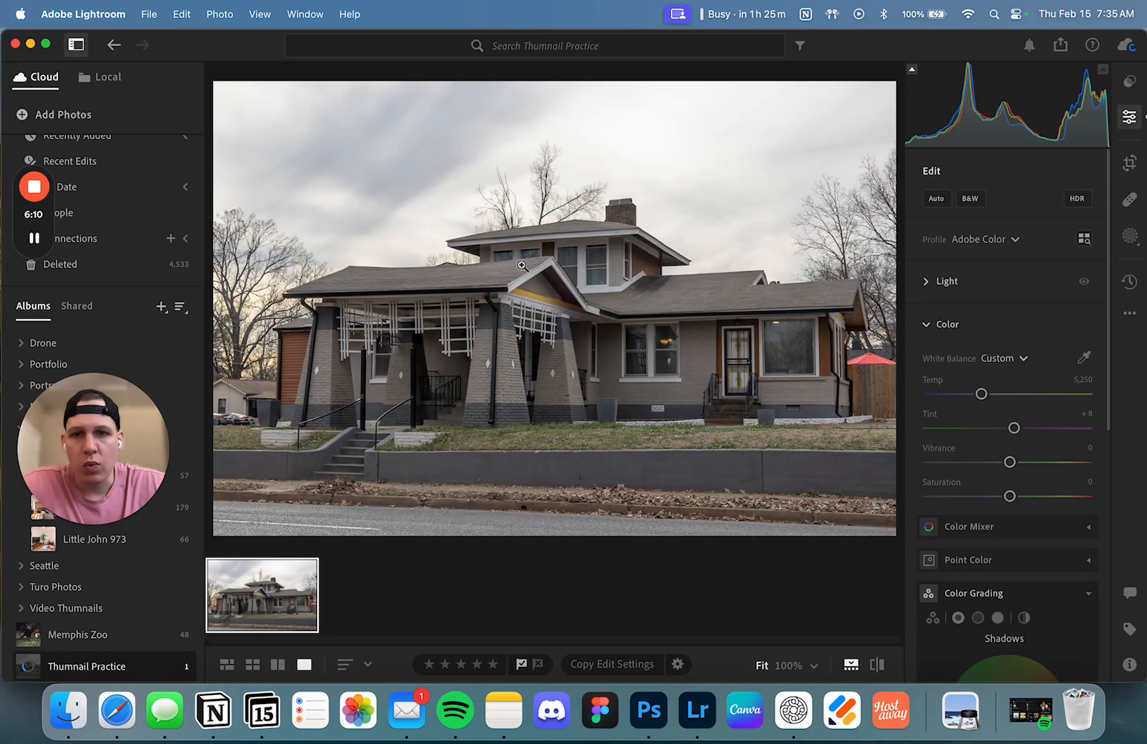
left_click(522, 265)
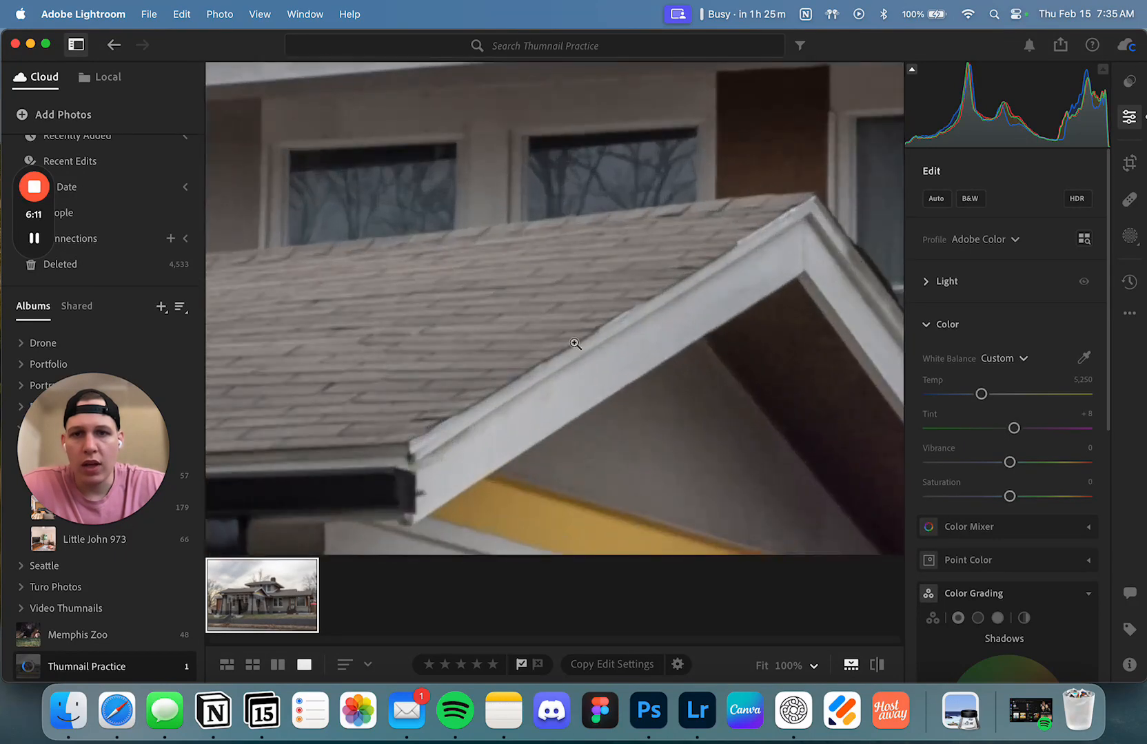
left_click_drag(599, 326, 631, 183)
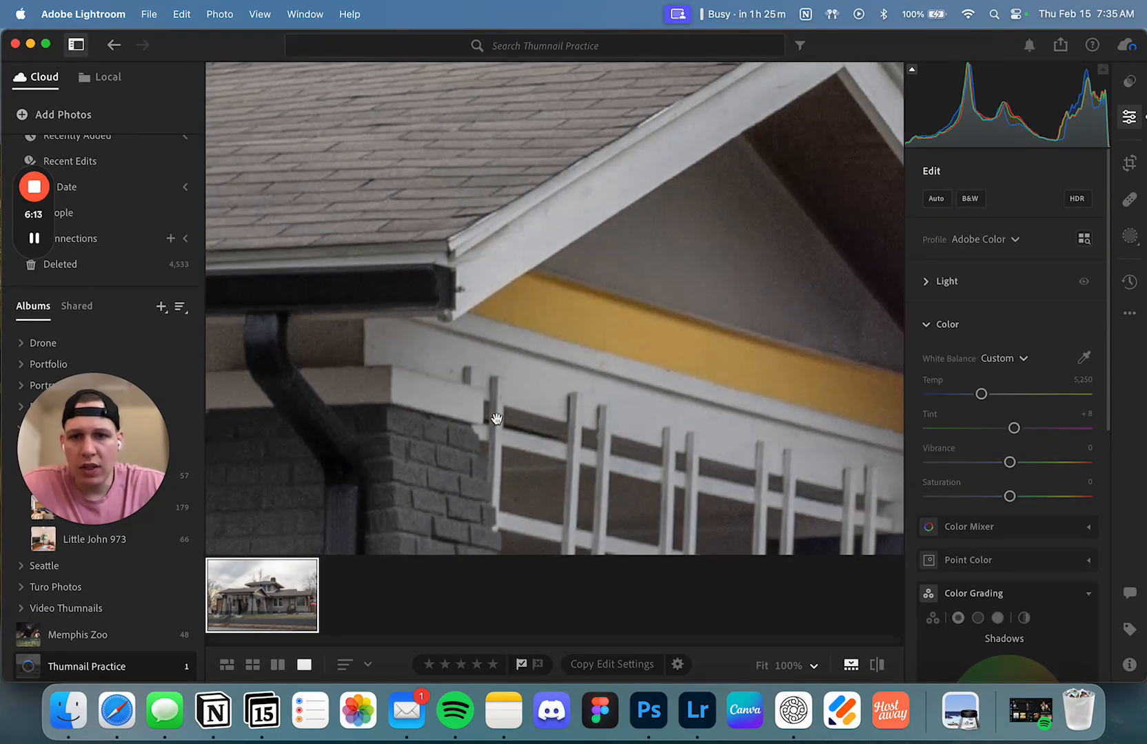
left_click_drag(496, 418, 673, 253)
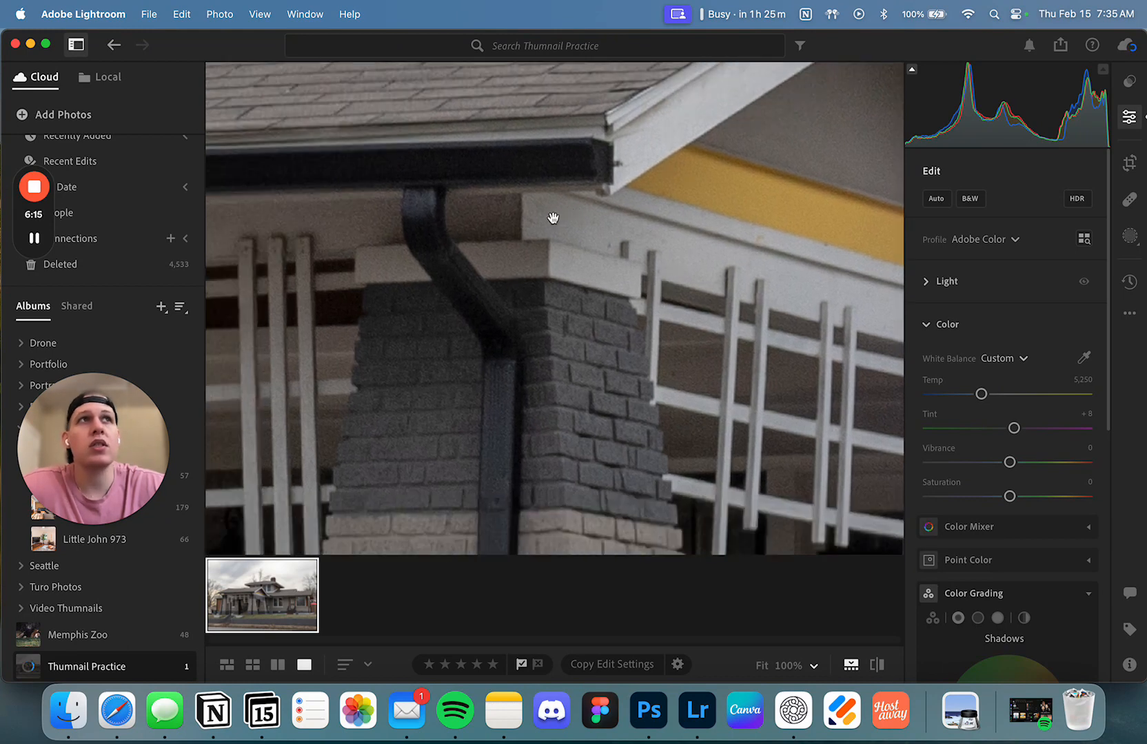
Tint the Highlights orange in Color Grading with Hue 30 and Sat 10
scroll(991, 377, "down", 4)
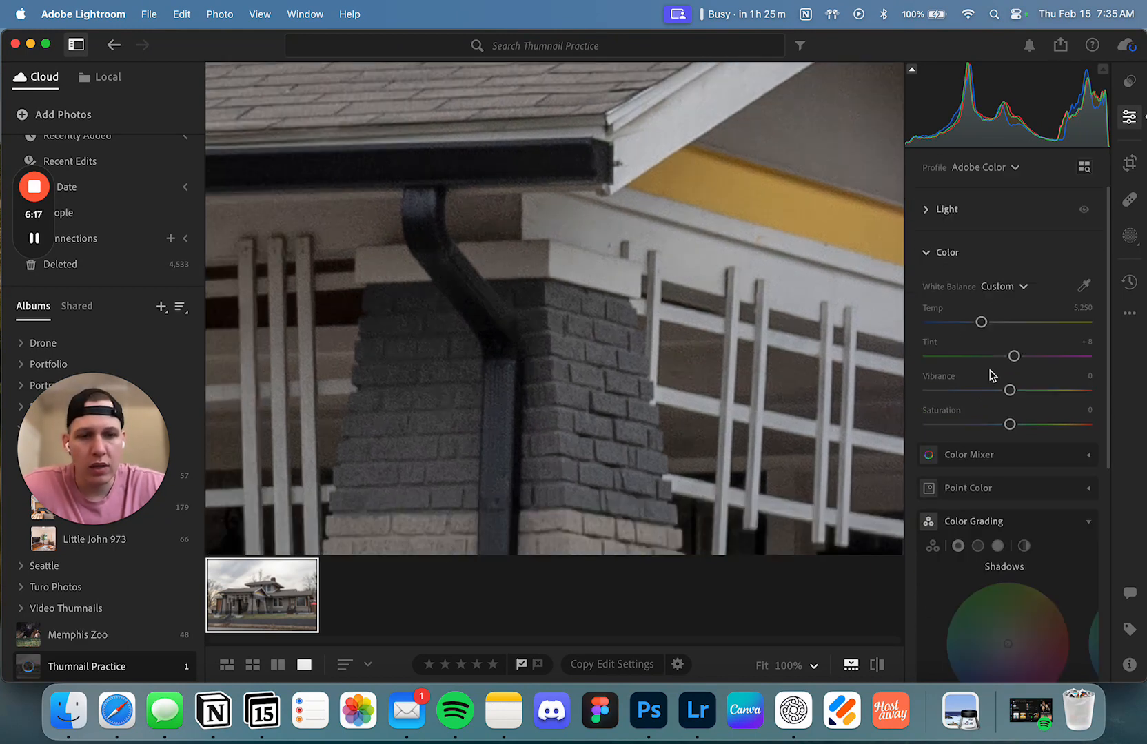
left_click(998, 508)
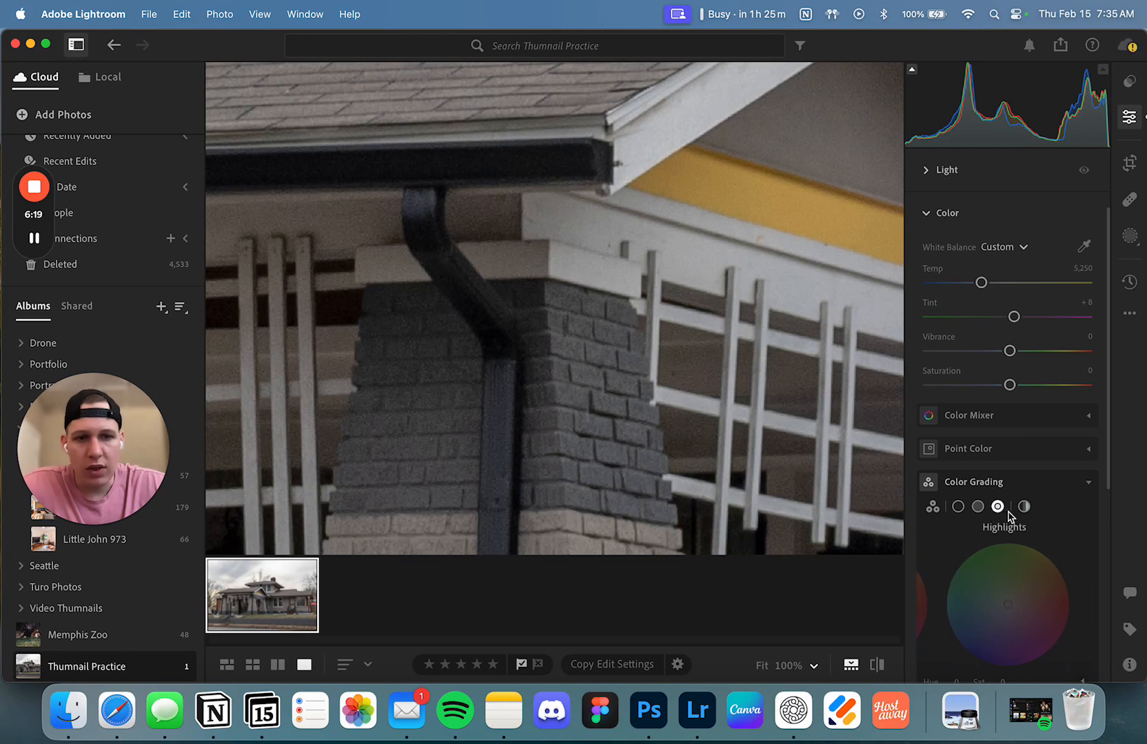
scroll(1039, 555, "down", 1)
left_click(1018, 577)
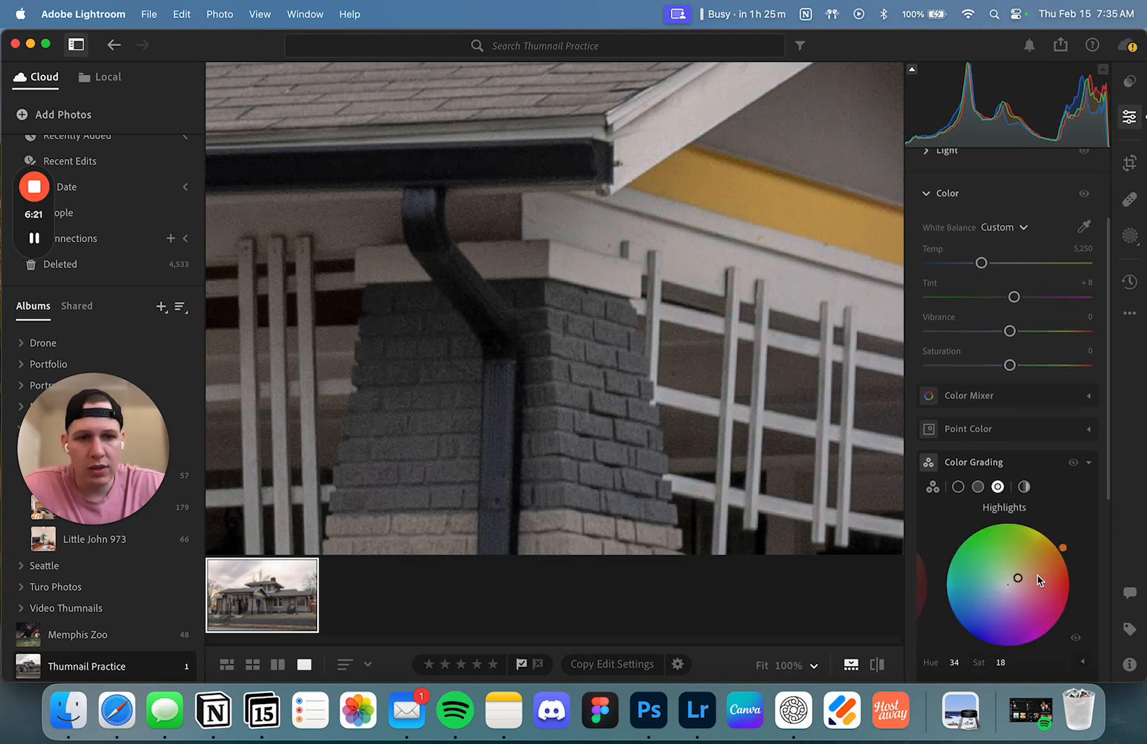
scroll(1076, 549, "down", 3)
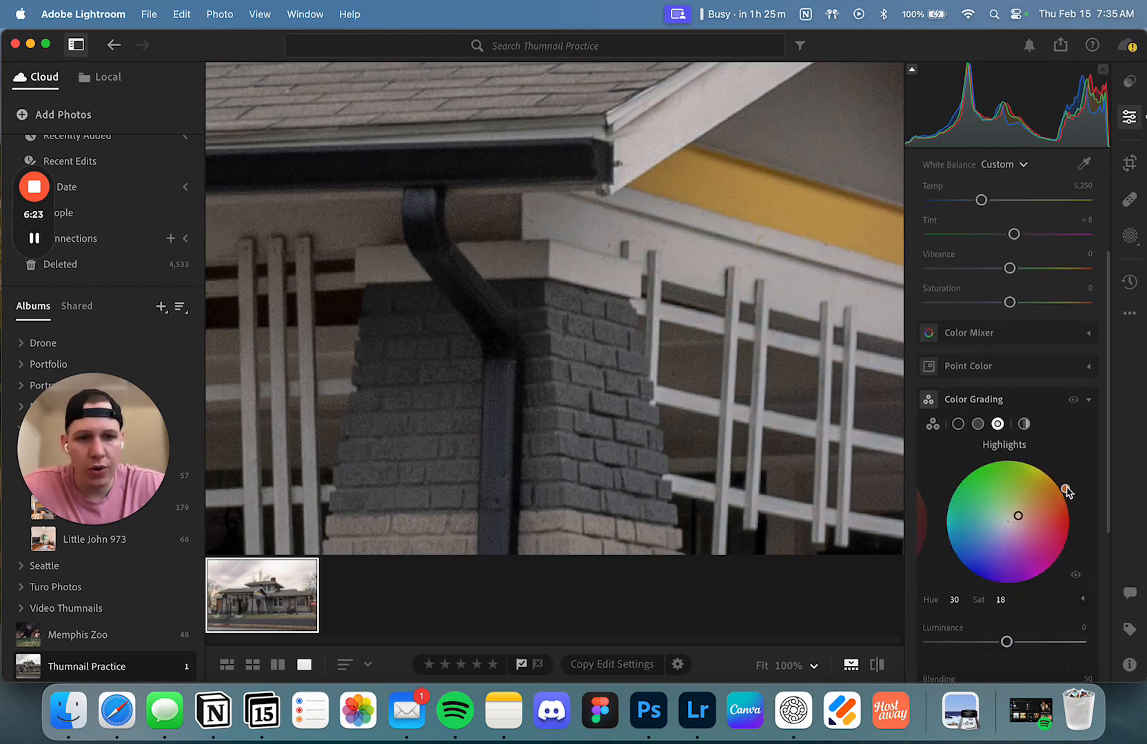
left_click_drag(1018, 517, 1071, 494)
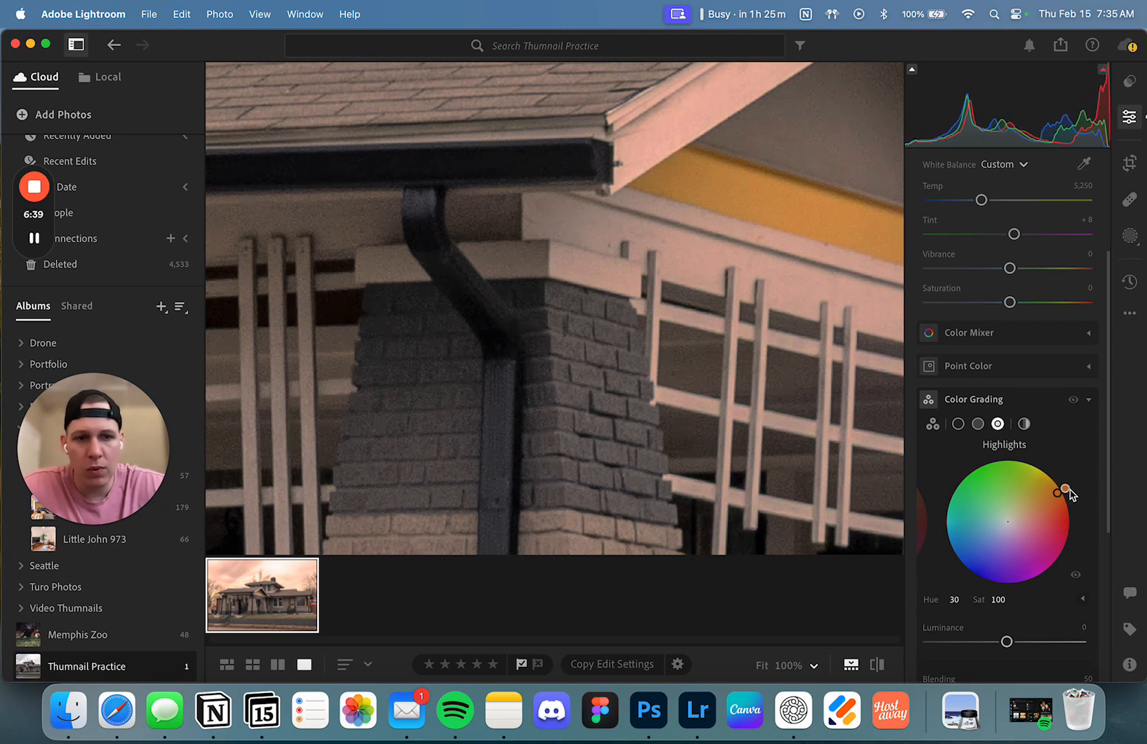
left_click(998, 600)
type("10")
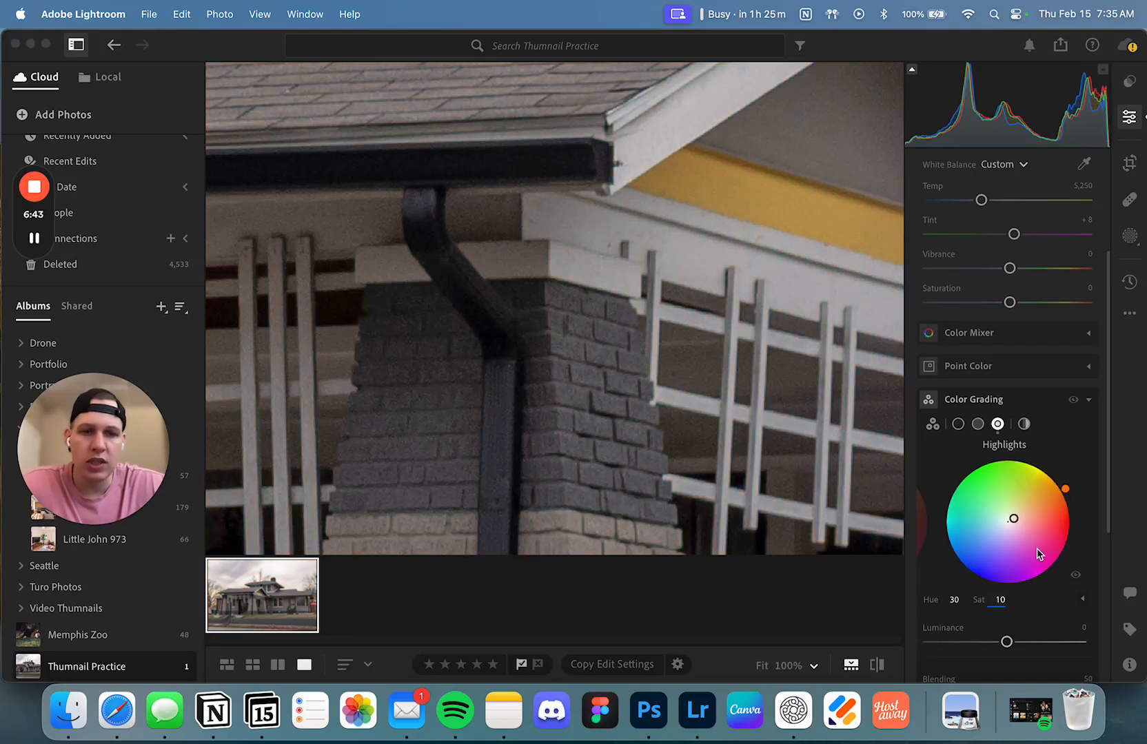
Compare the white trim and gable up close with the highlight color grading off and on
left_click(1073, 401)
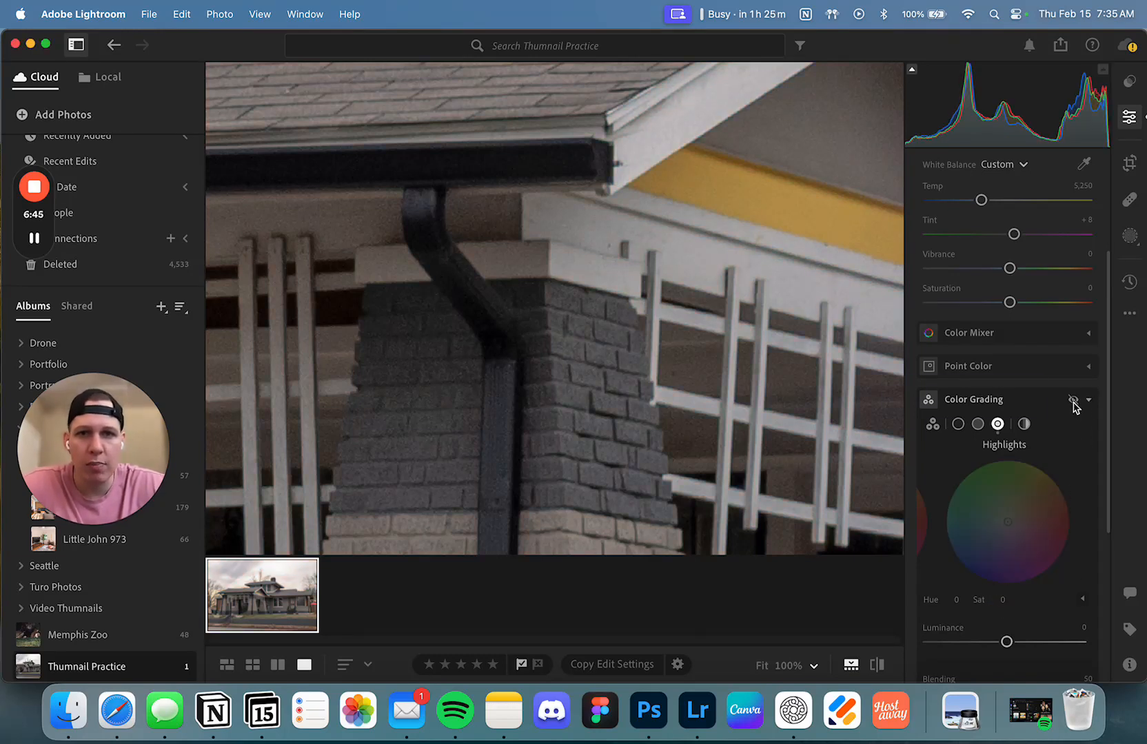
left_click(1073, 402)
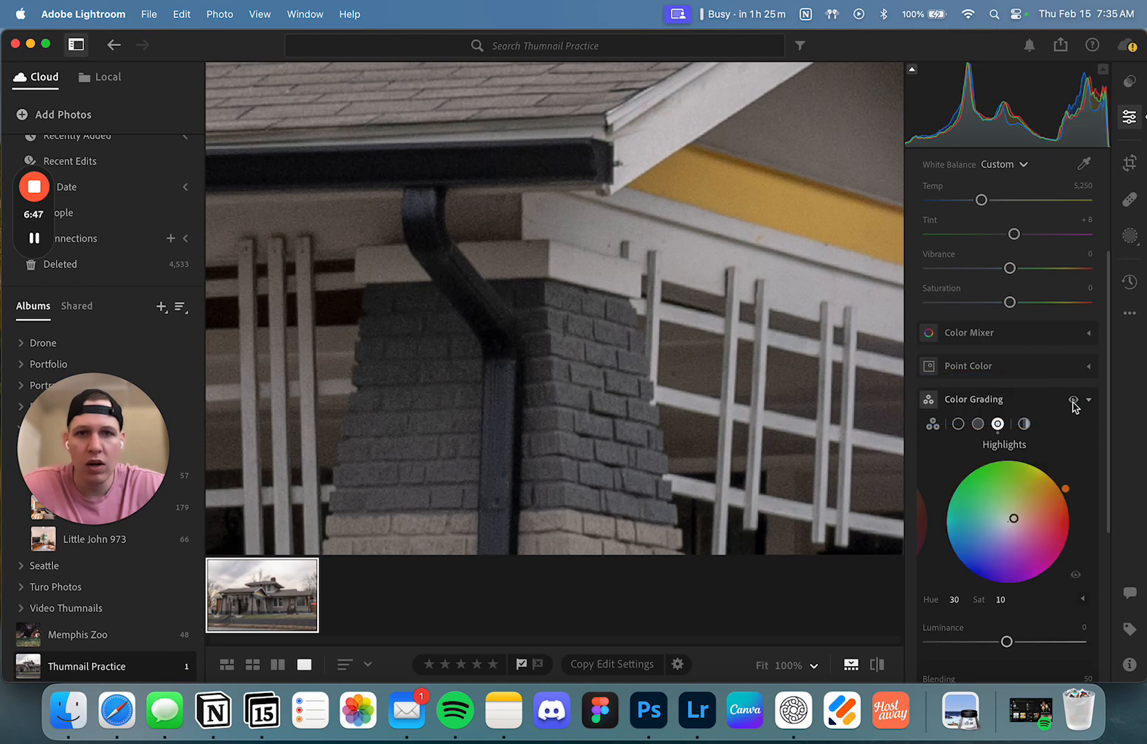
left_click(1073, 402)
left_click(1073, 402)
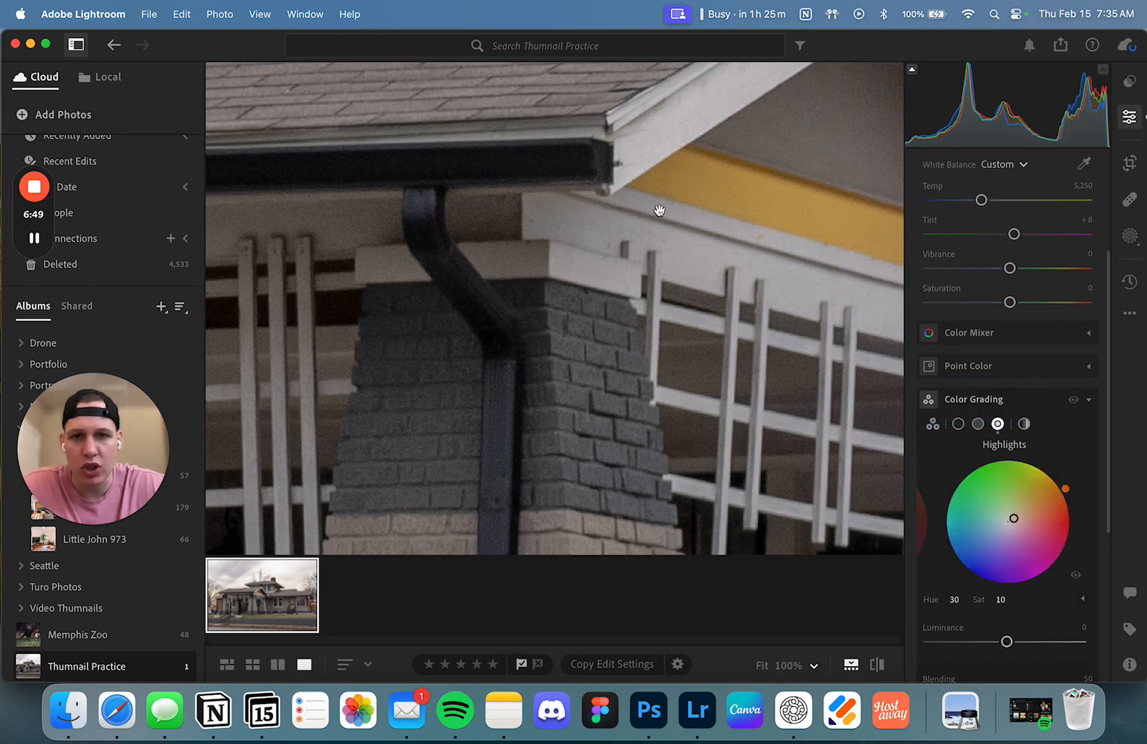
left_click(1073, 400)
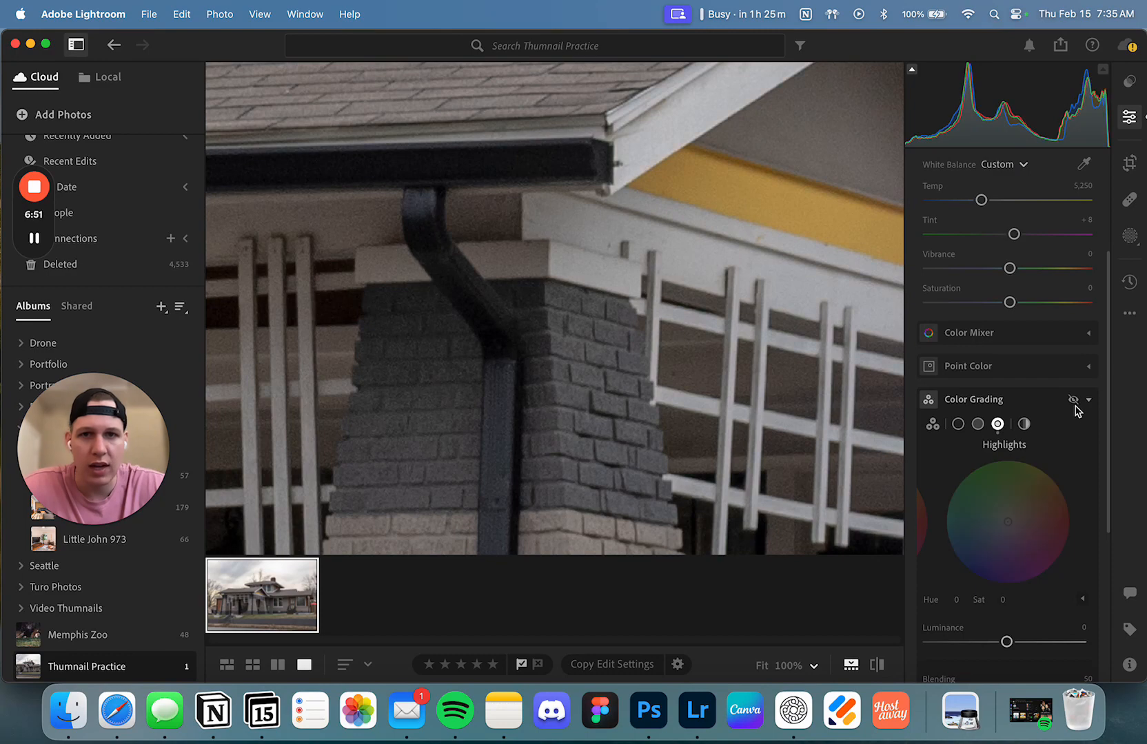
left_click(1073, 400)
left_click_drag(679, 111, 558, 318)
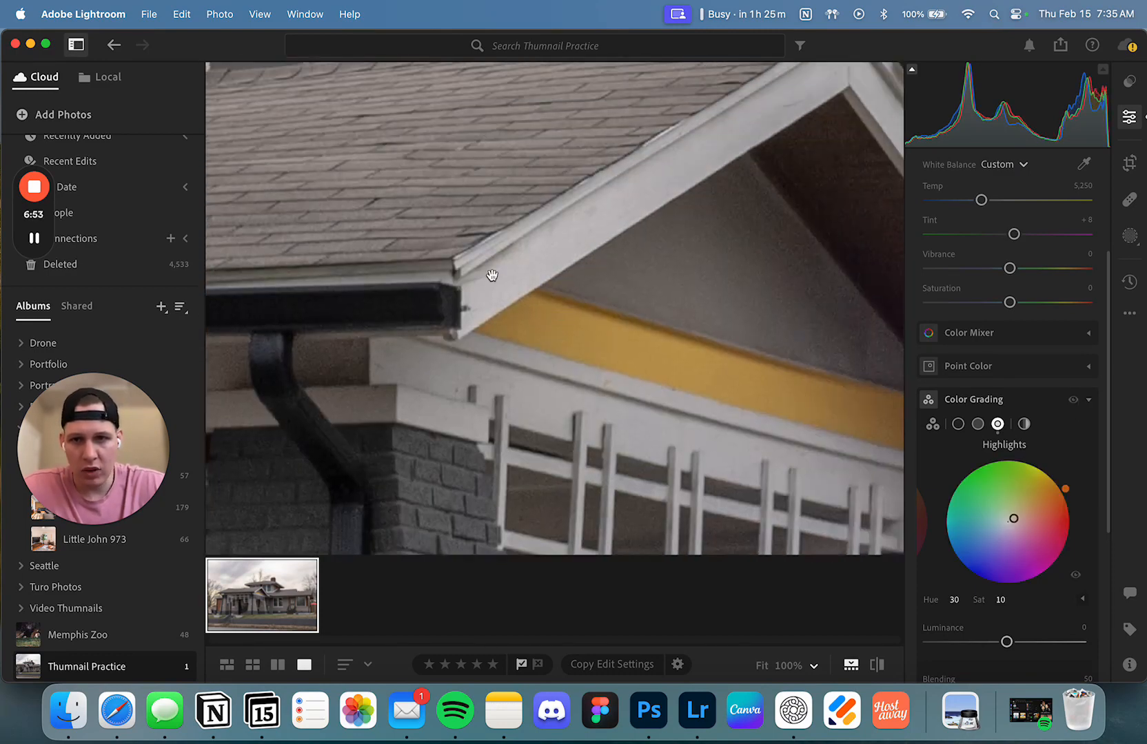
left_click(1073, 400)
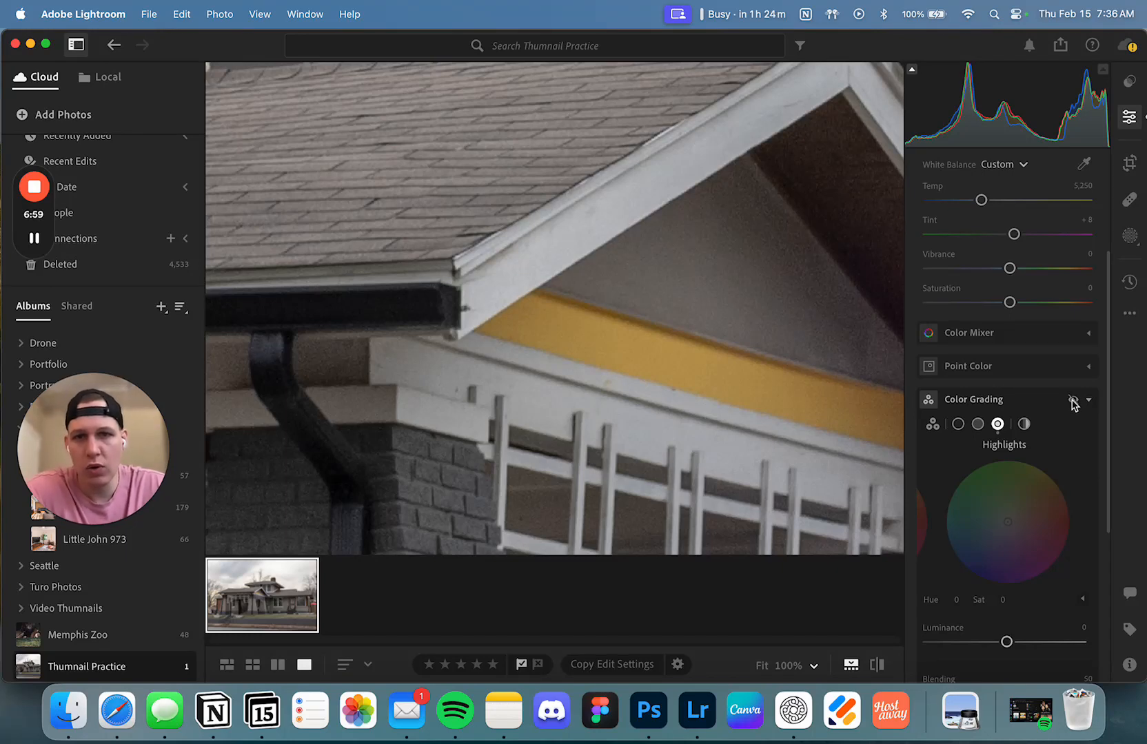
left_click(1073, 401)
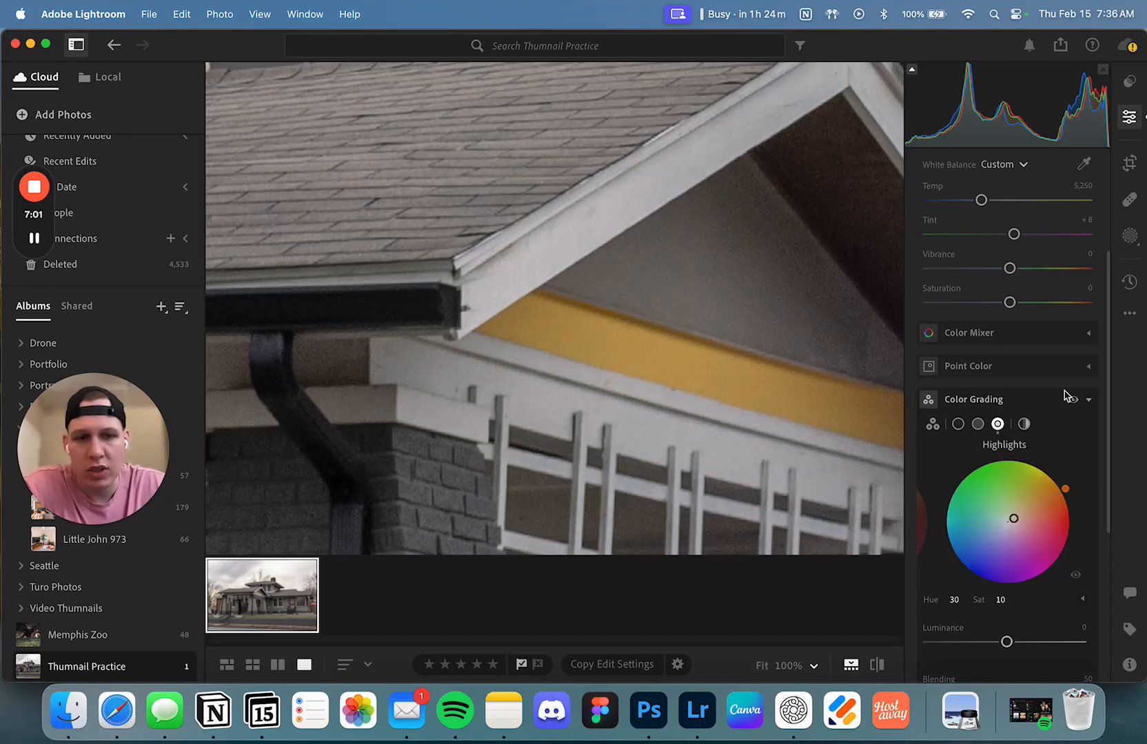
Tint the Shadows teal in Color Grading with Hue 190 and Sat 15
left_click(958, 425)
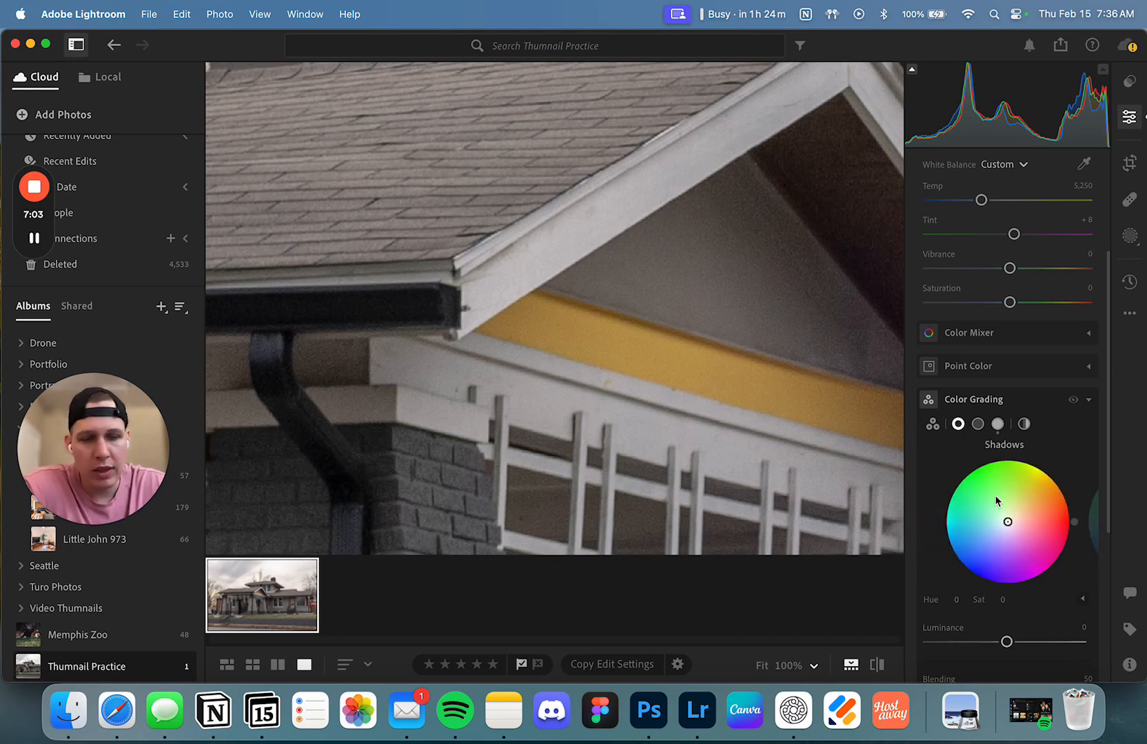
left_click_drag(1007, 523, 972, 531)
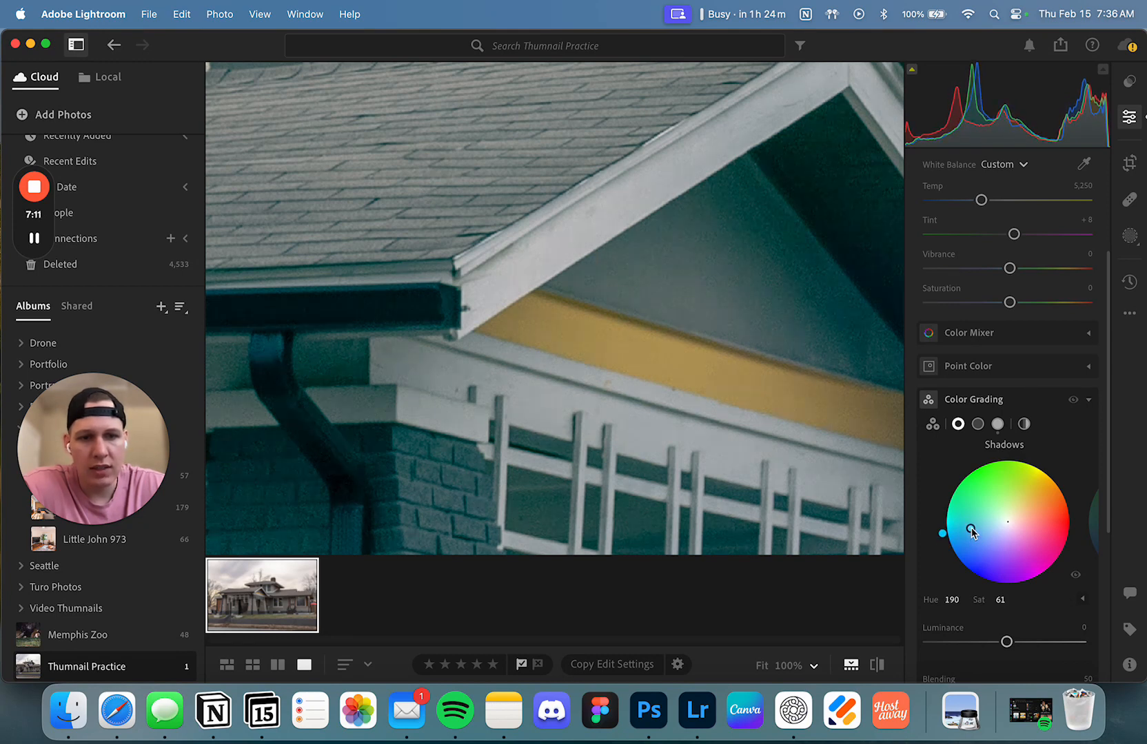
left_click(1000, 599)
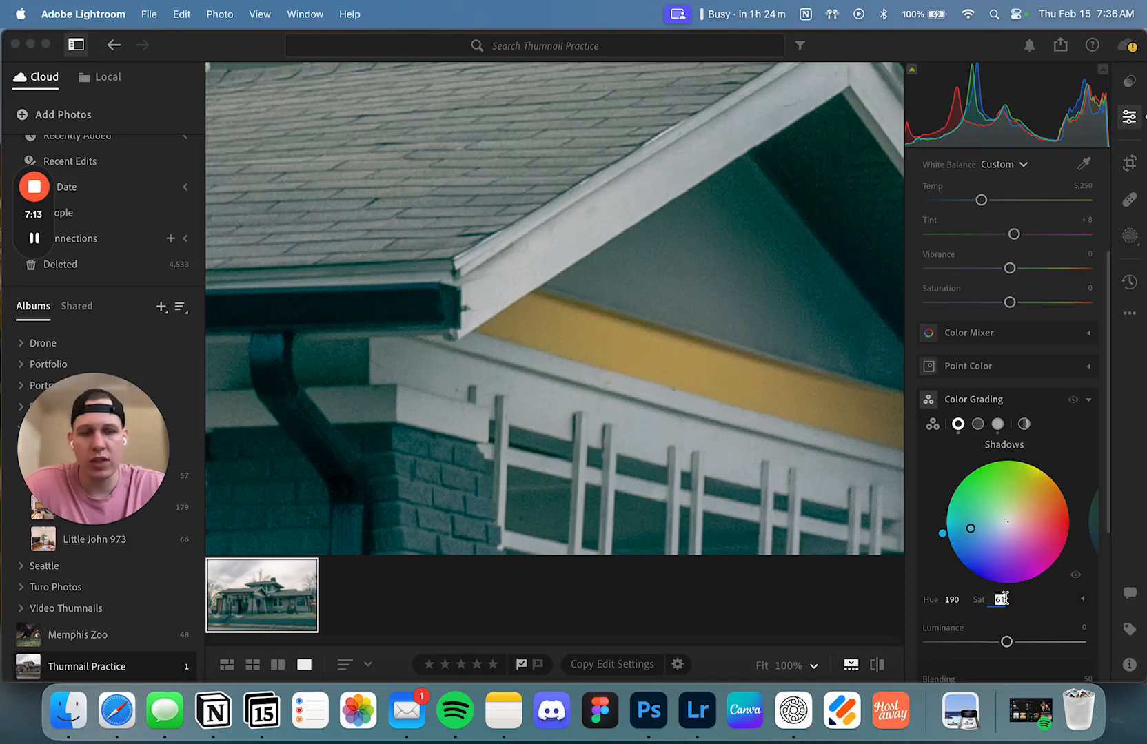
type("10")
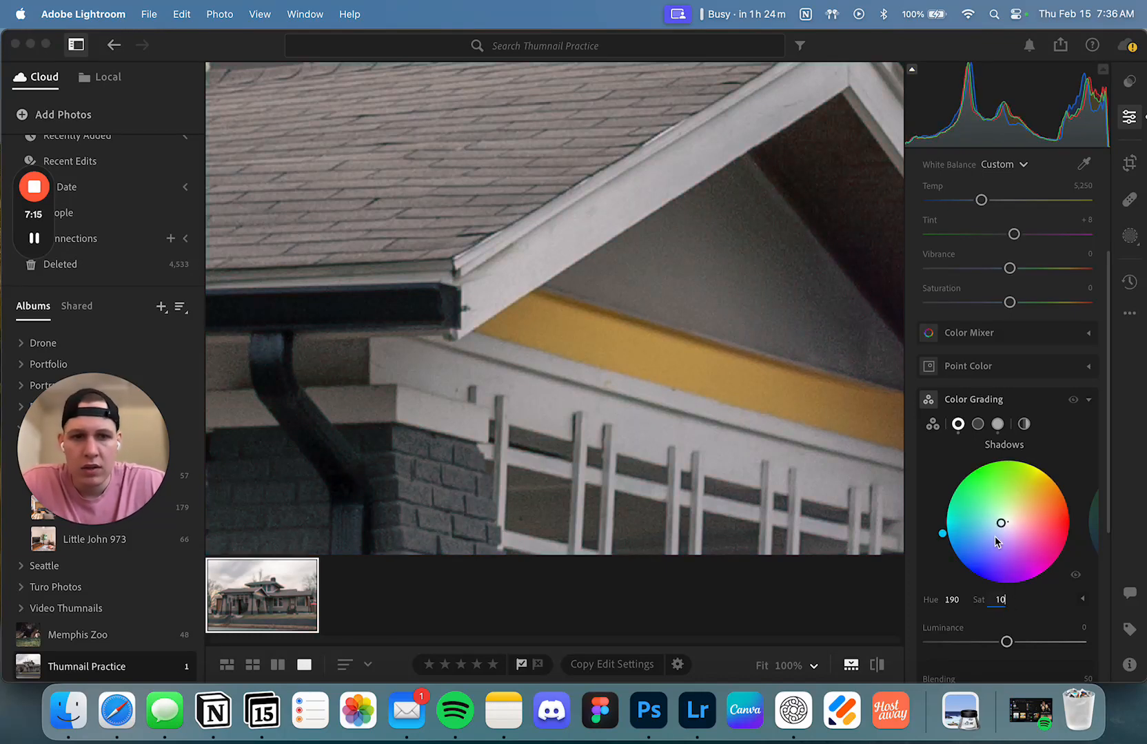
left_click_drag(1001, 523, 1000, 527)
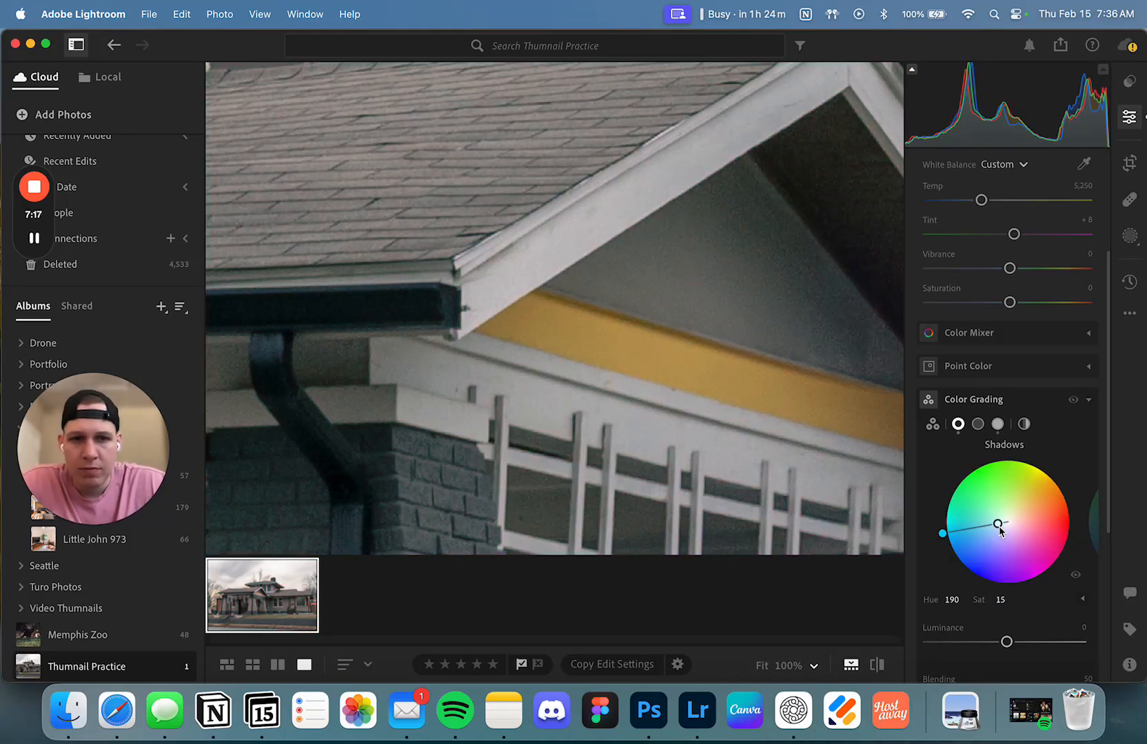
Compare the whole house photo with and without the color grading
left_click(758, 439)
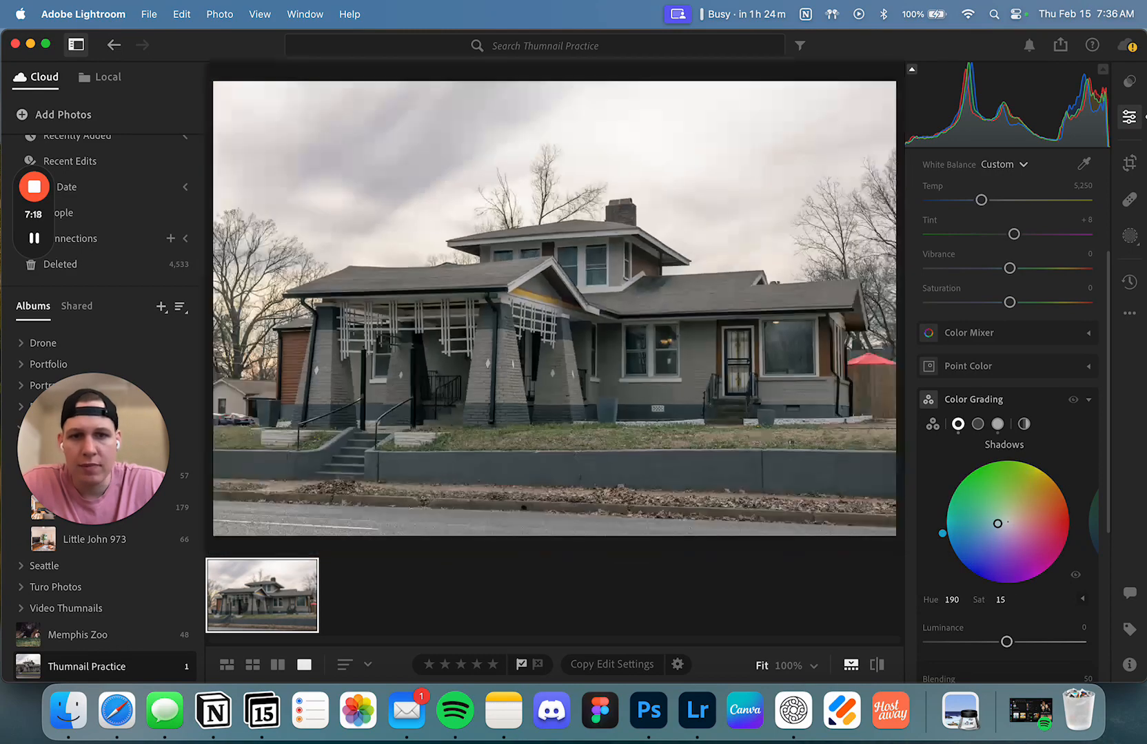
left_click(978, 400)
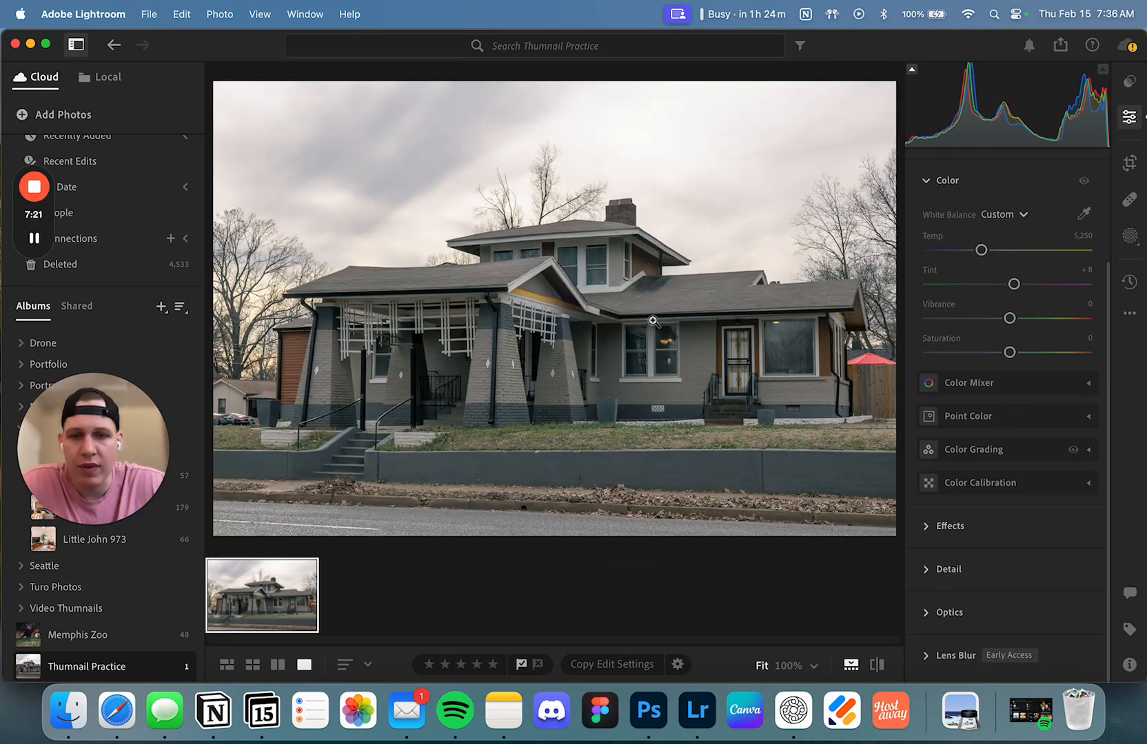
left_click(1073, 451)
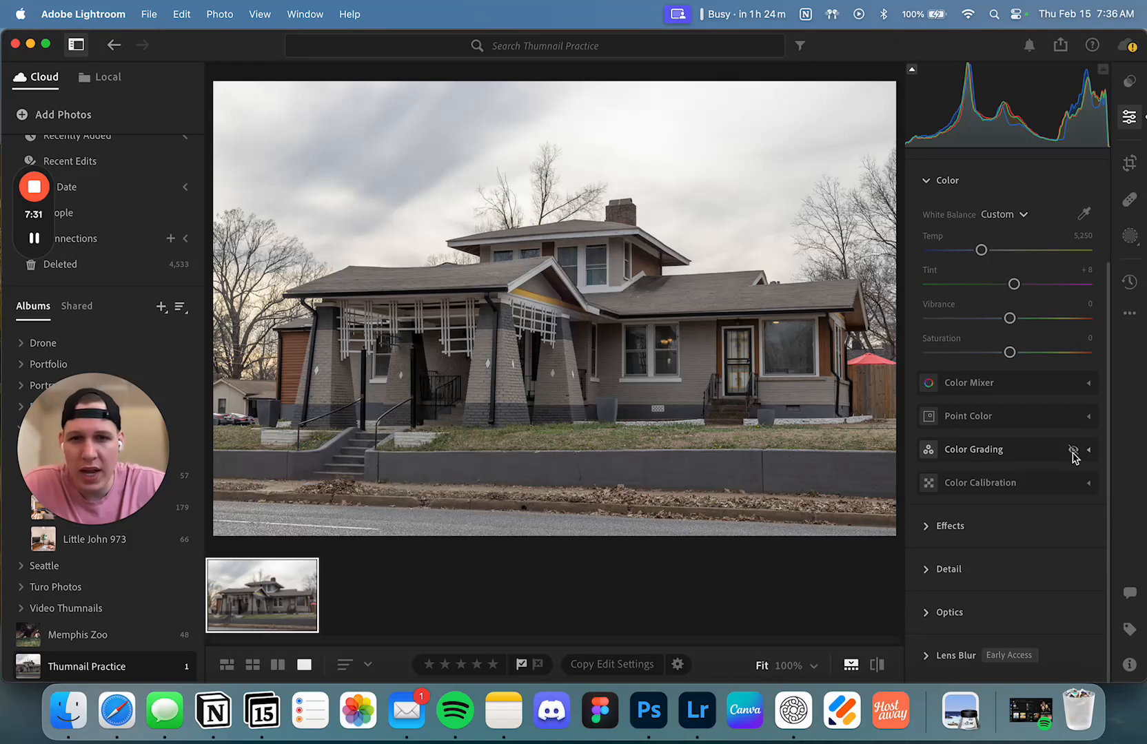
left_click(1073, 451)
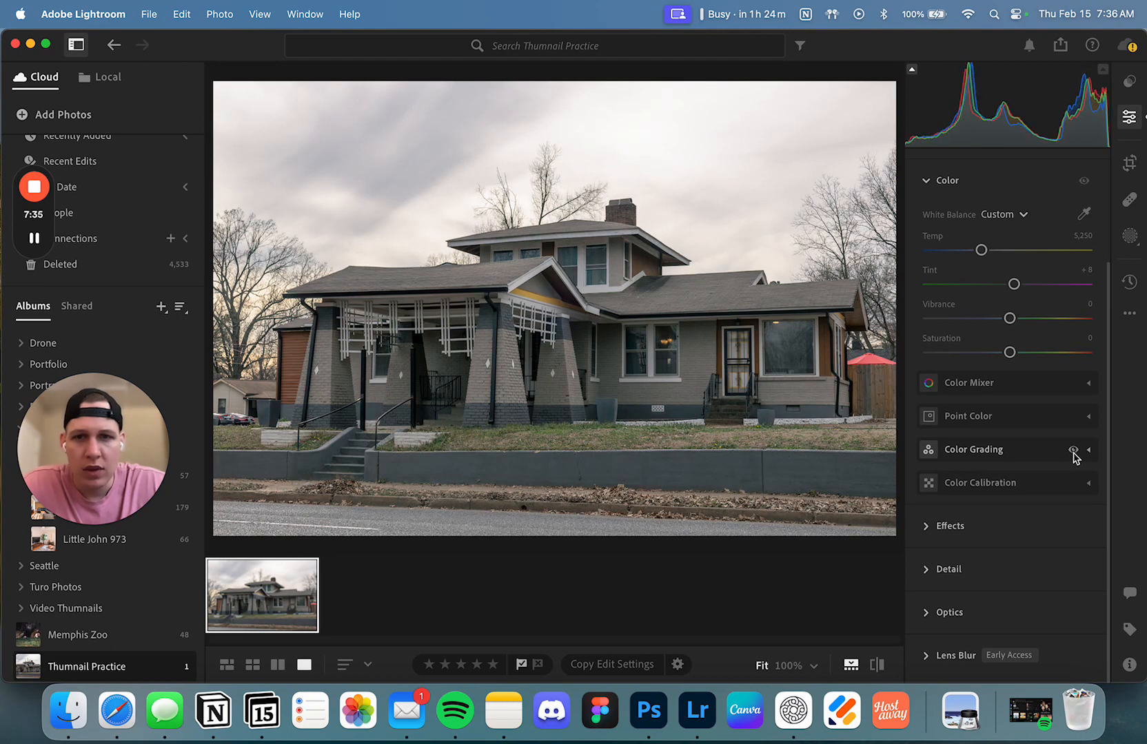
left_click(1073, 450)
left_click(1073, 451)
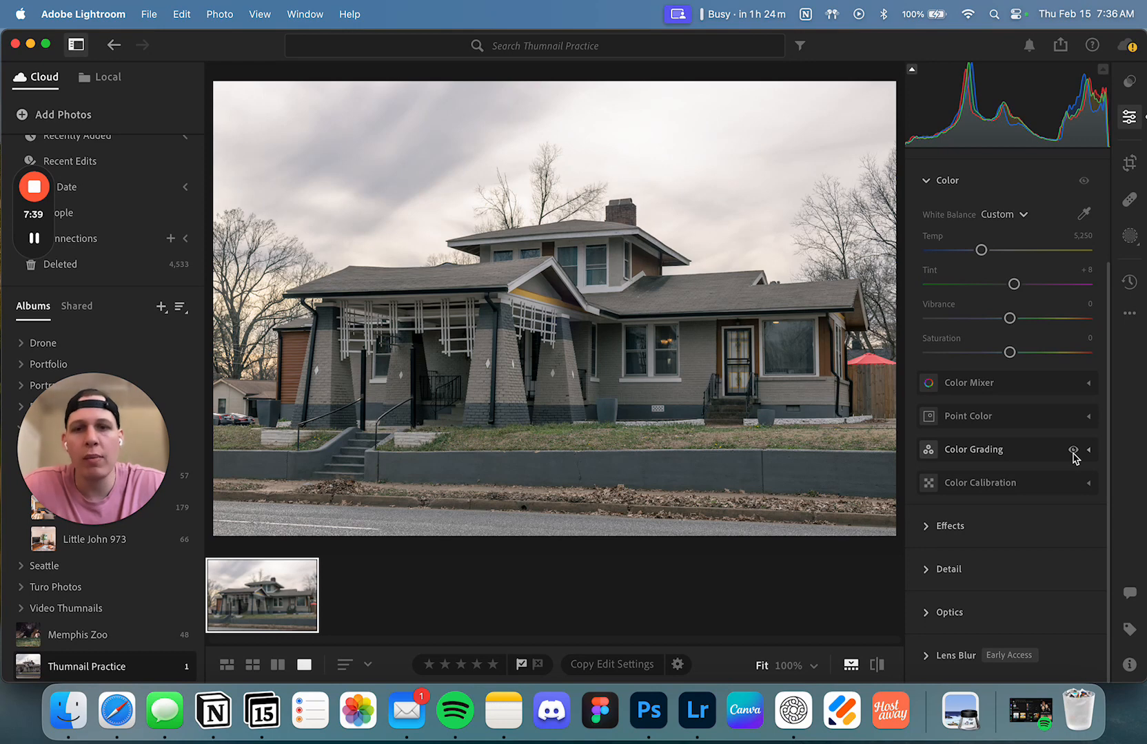
left_click(1073, 452)
left_click(1073, 455)
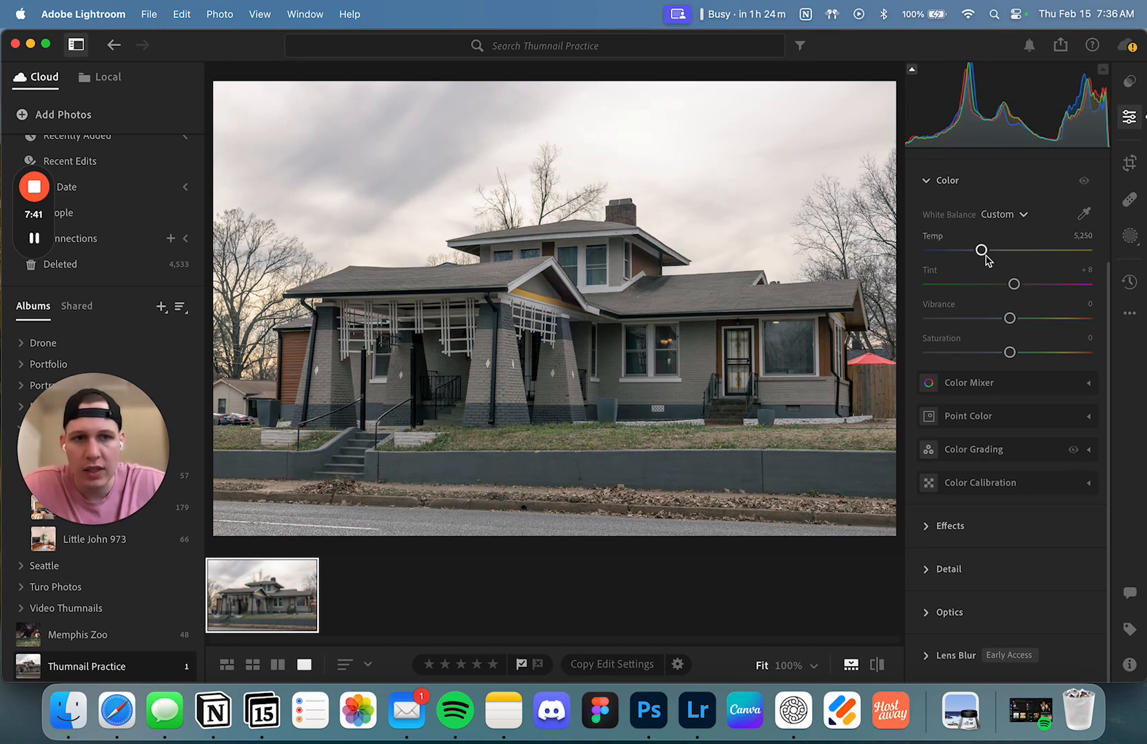
Try a warmer white balance Temp on the photo, and reset it
left_click_drag(982, 251, 1012, 255)
double_click(1013, 256)
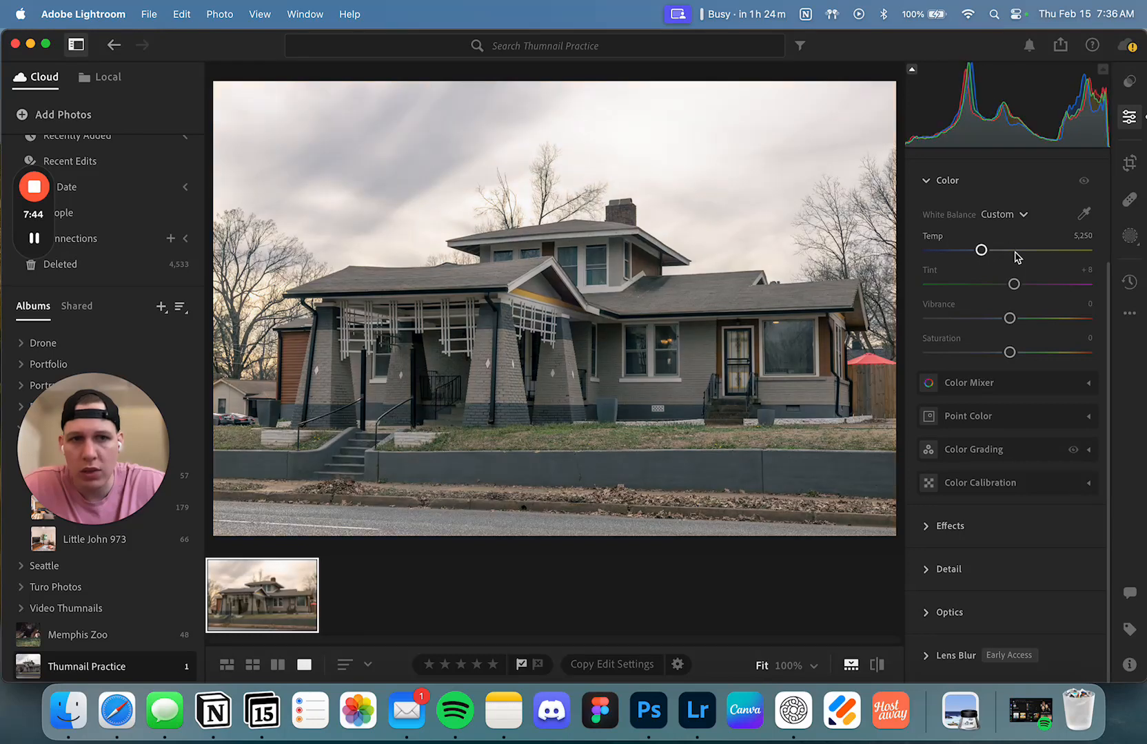
left_click(1010, 448)
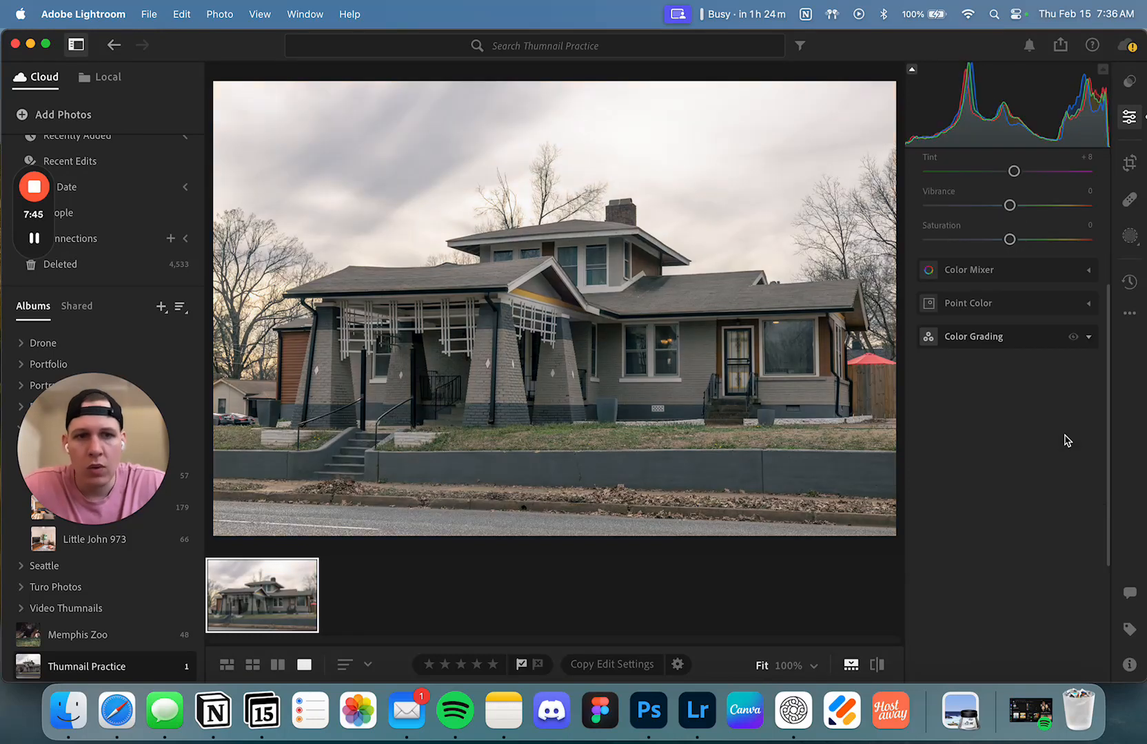
left_click(1081, 337)
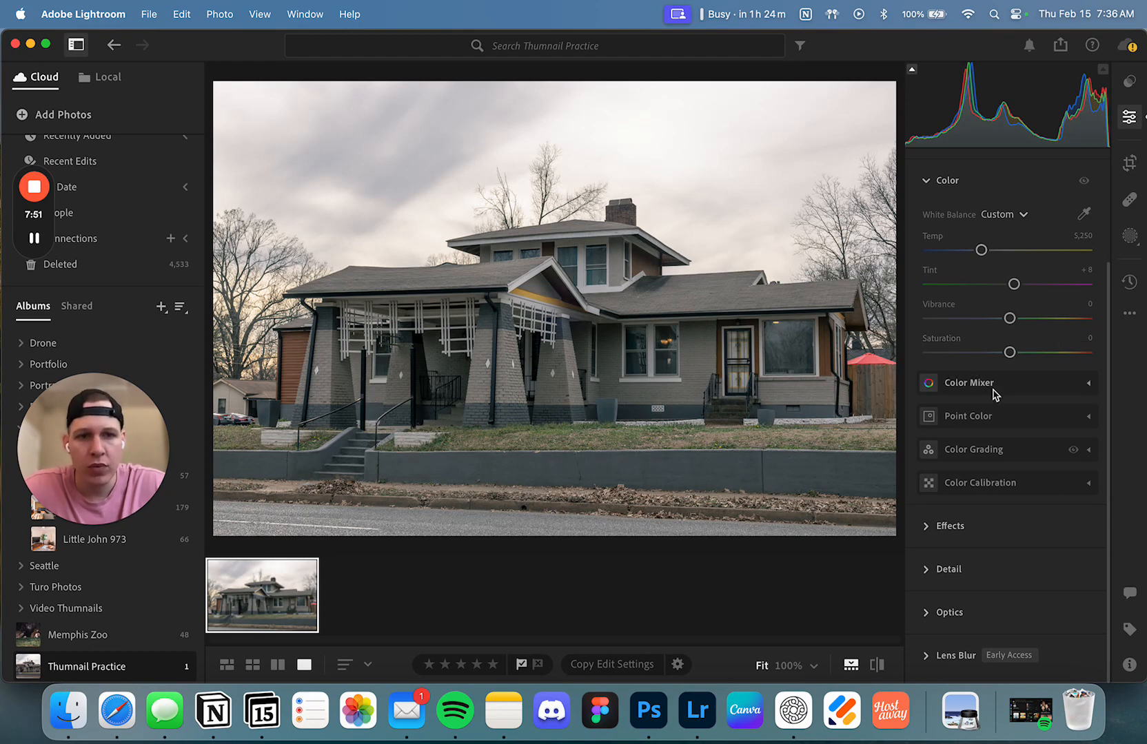
Set the Blue Primary Hue to -11 in Color Calibration and compare the photo with and without it
left_click(1019, 482)
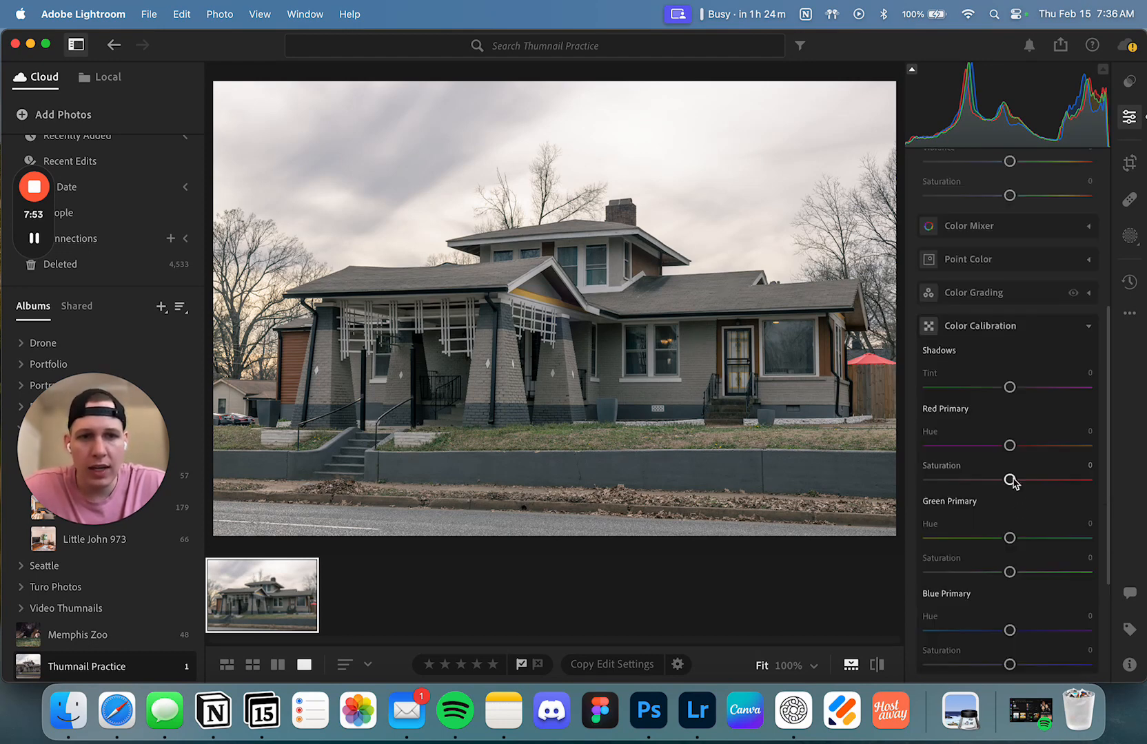
scroll(969, 430, "up", 1)
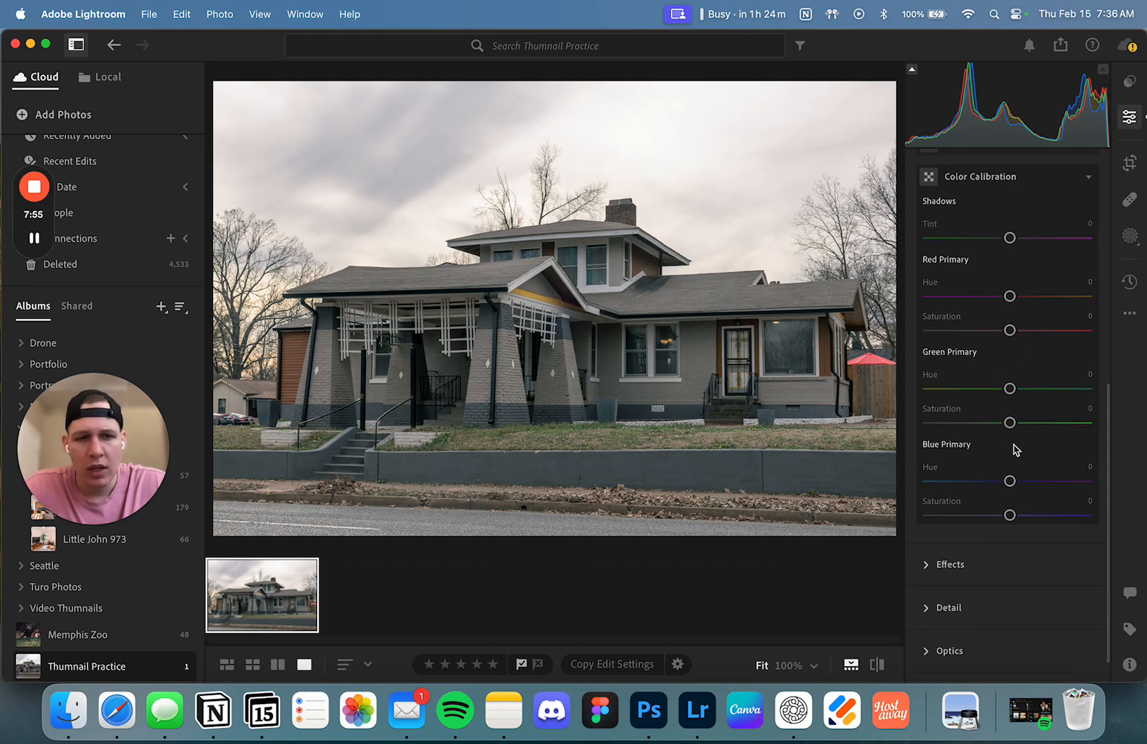
left_click_drag(1009, 482, 854, 503)
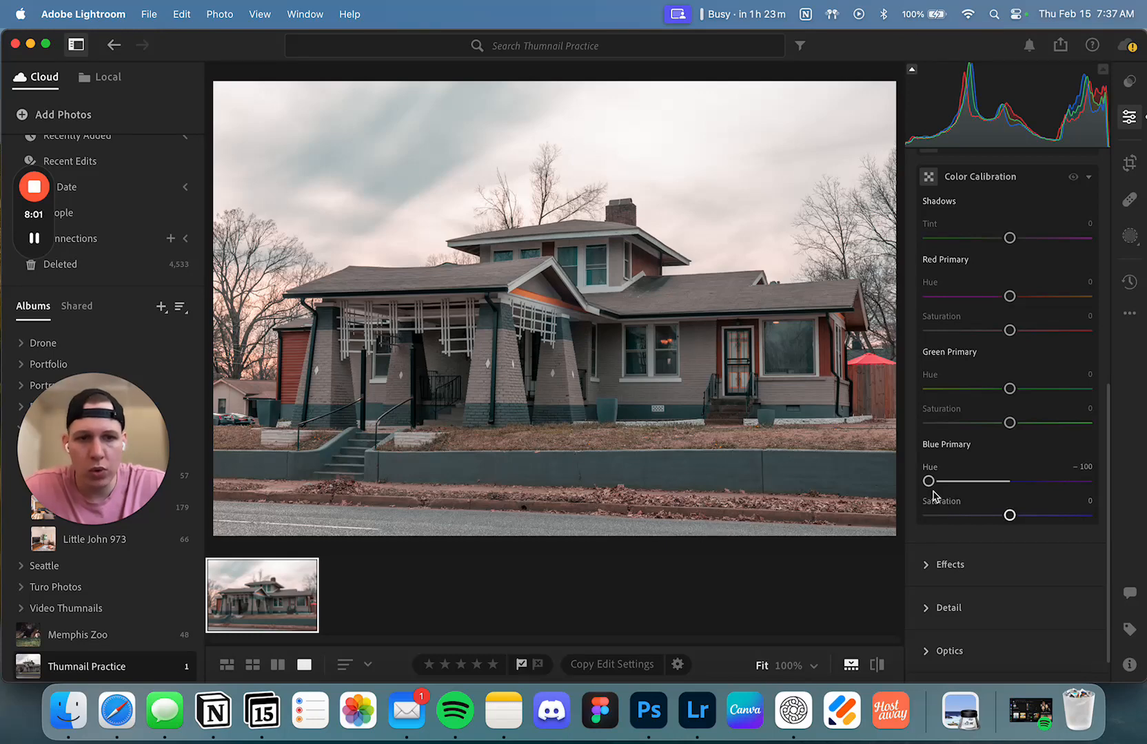
left_click_drag(928, 481, 1000, 482)
double_click(1006, 483)
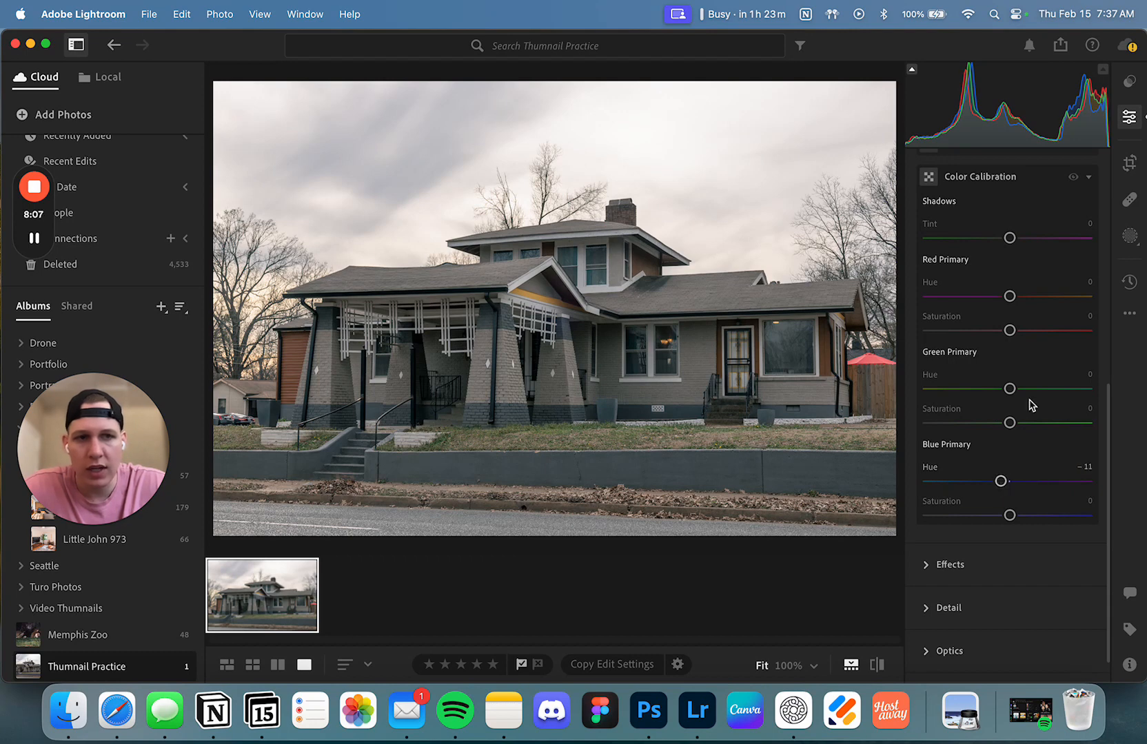
left_click(1078, 179)
left_click(1078, 178)
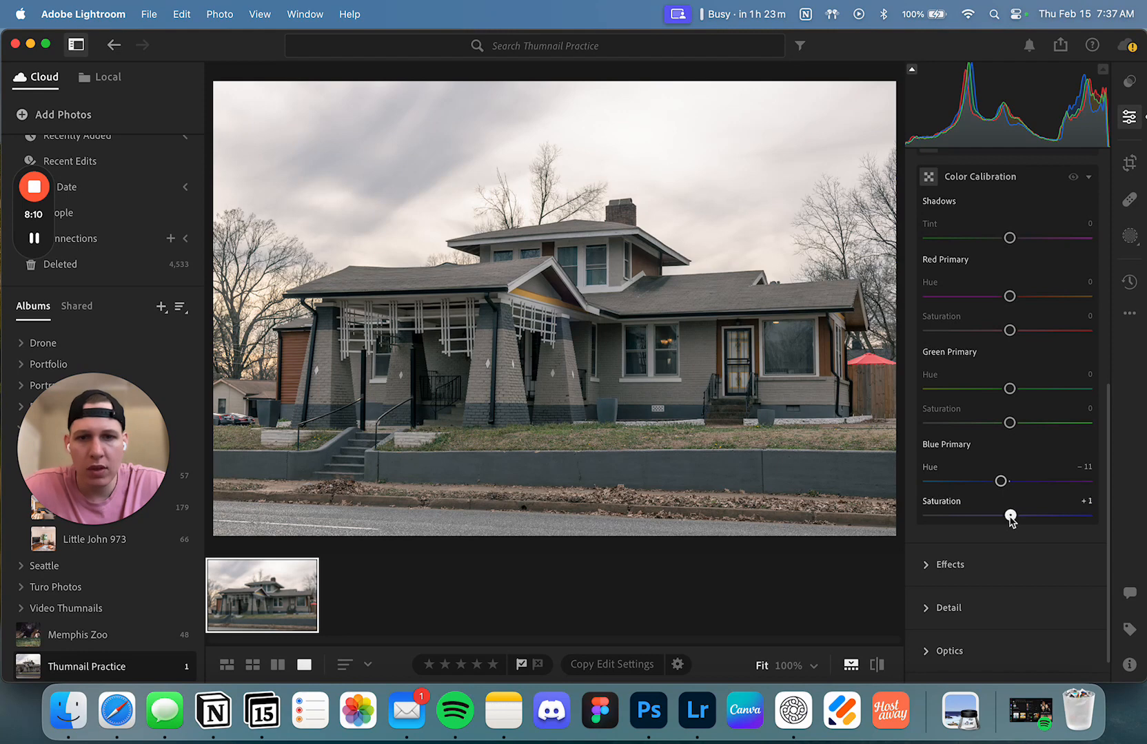
Set the Blue Primary Saturation to +12 in Color Calibration and check its effect on the photo
left_click_drag(1009, 515, 1018, 516)
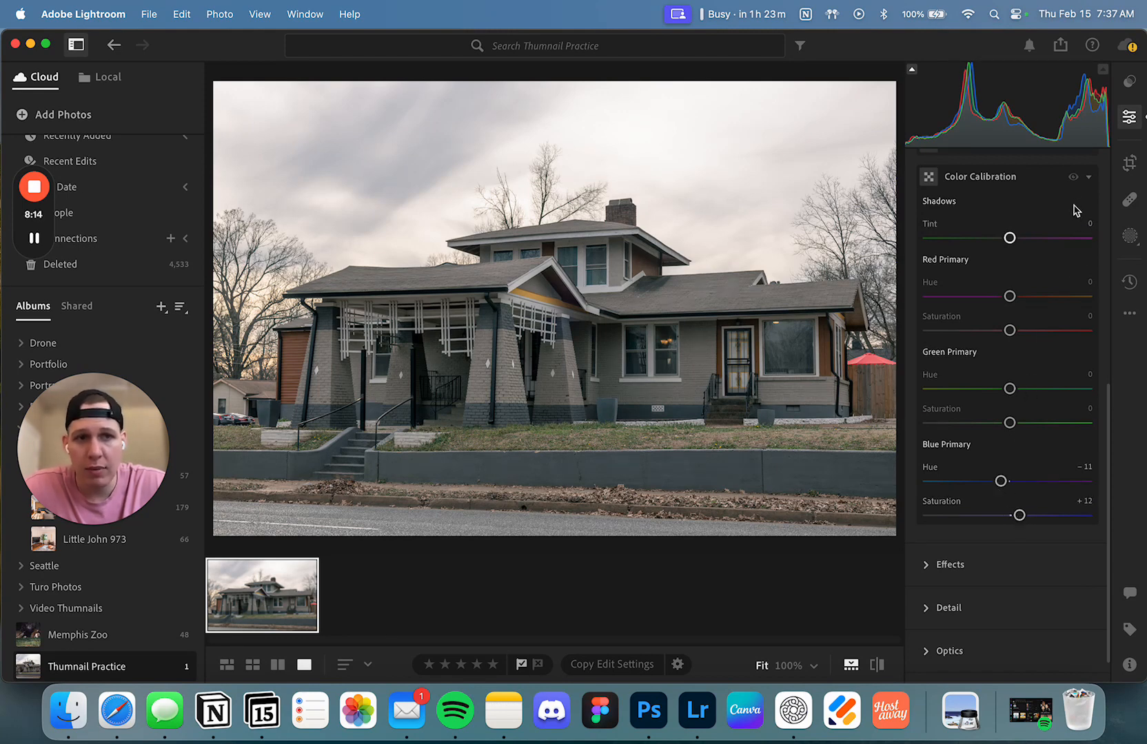
left_click(1073, 179)
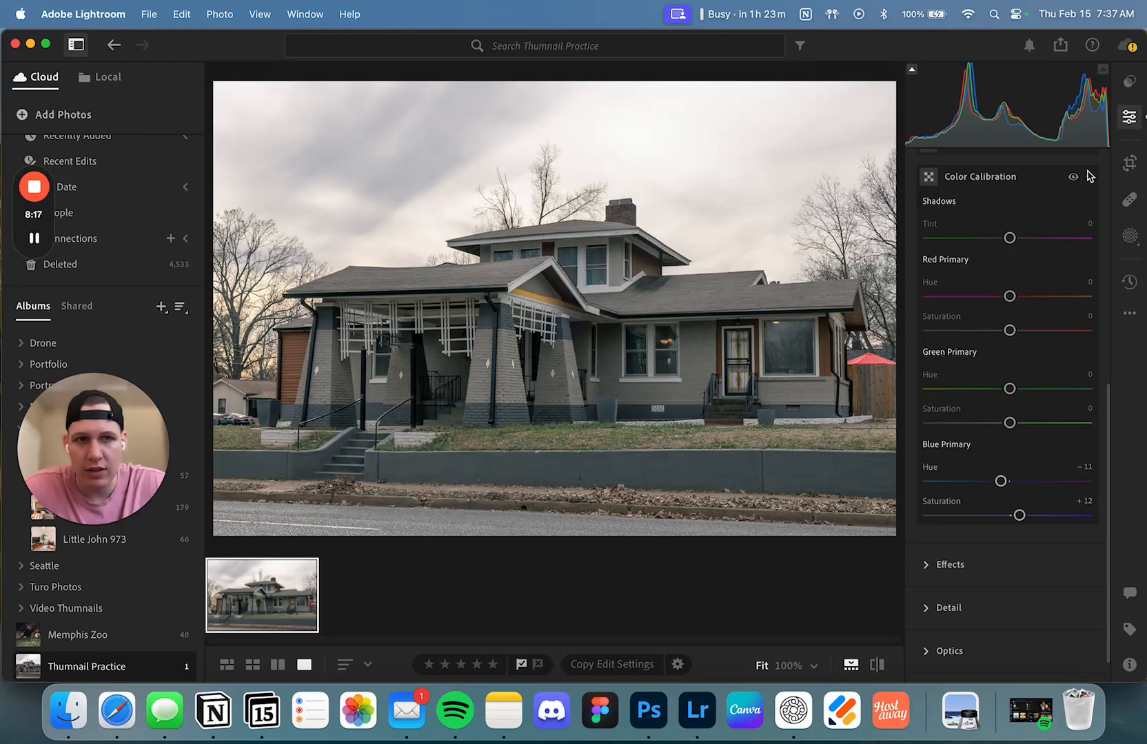
left_click(1088, 177)
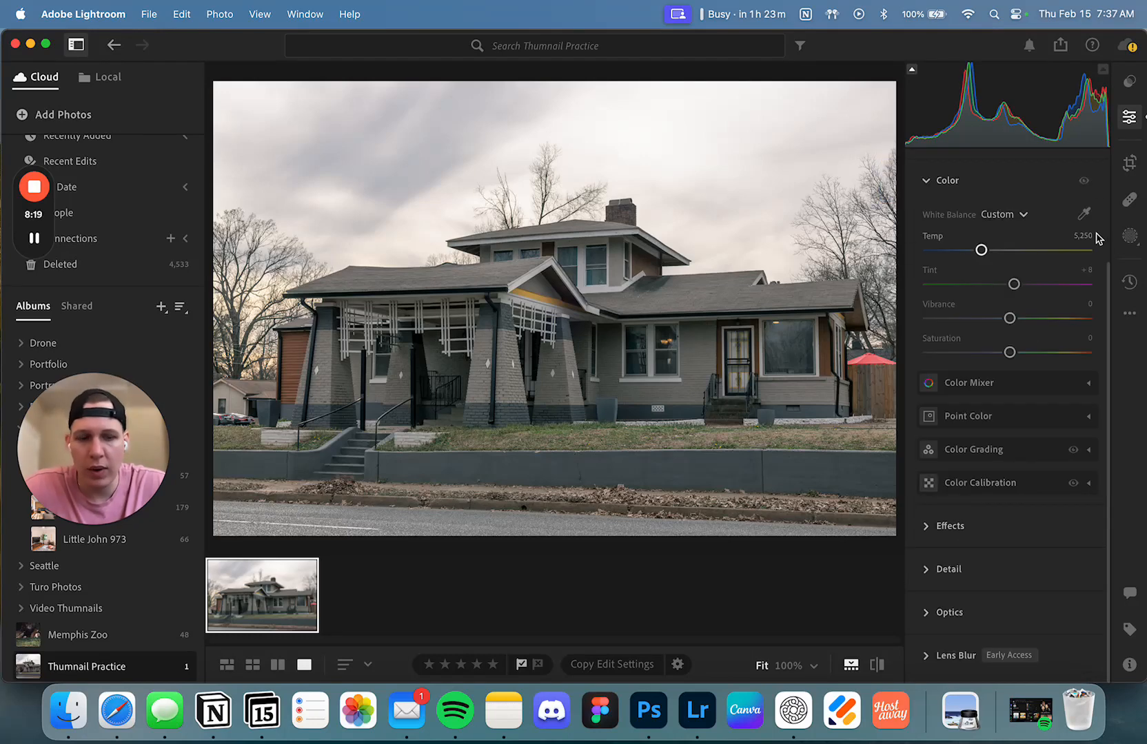
Compare the edited house photo with the original
key("backslash")
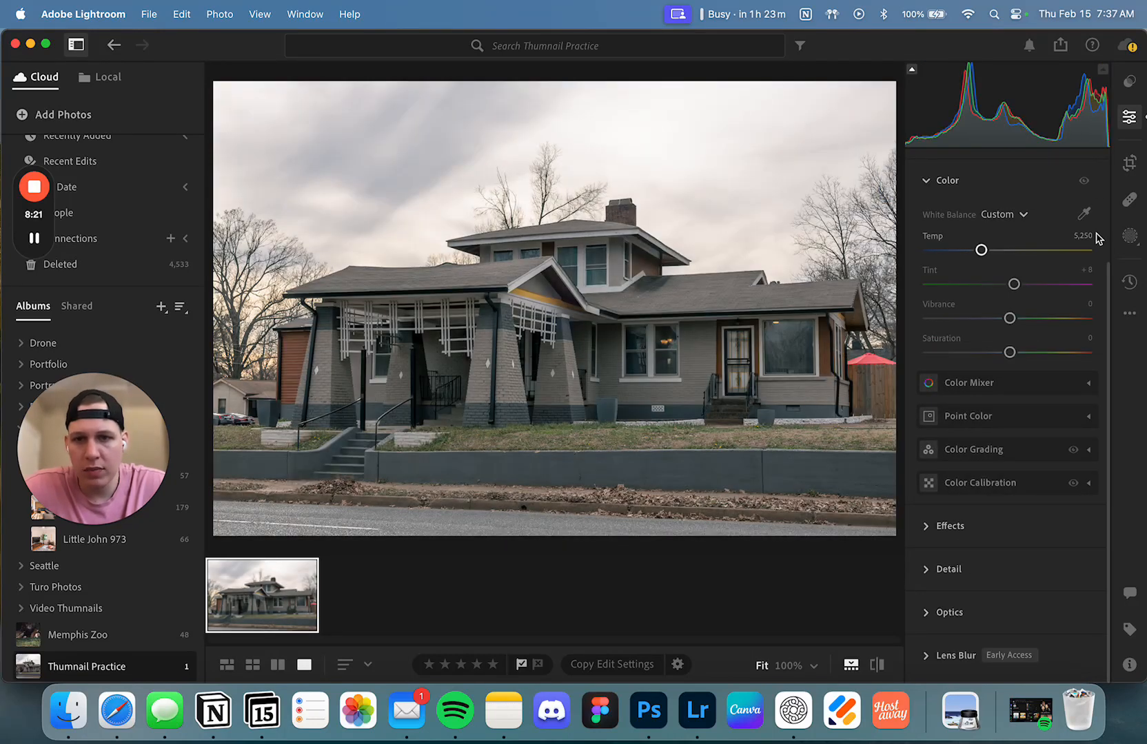
key("backslash")
key("backslash")
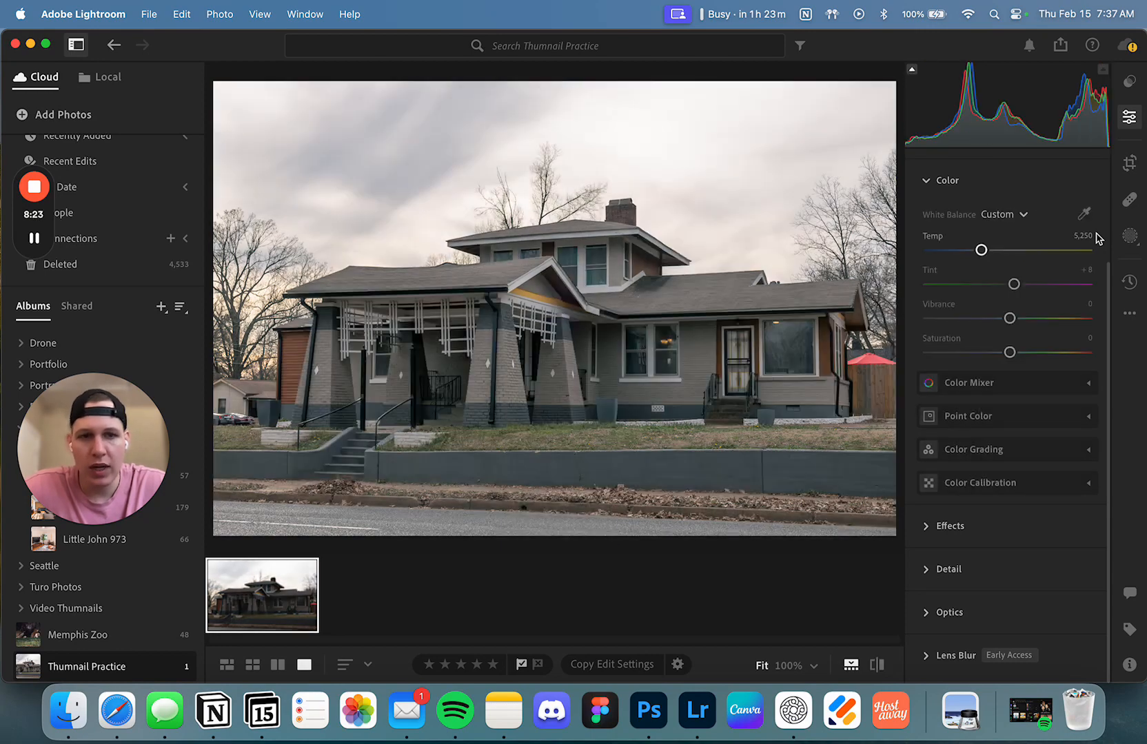
left_click(934, 183)
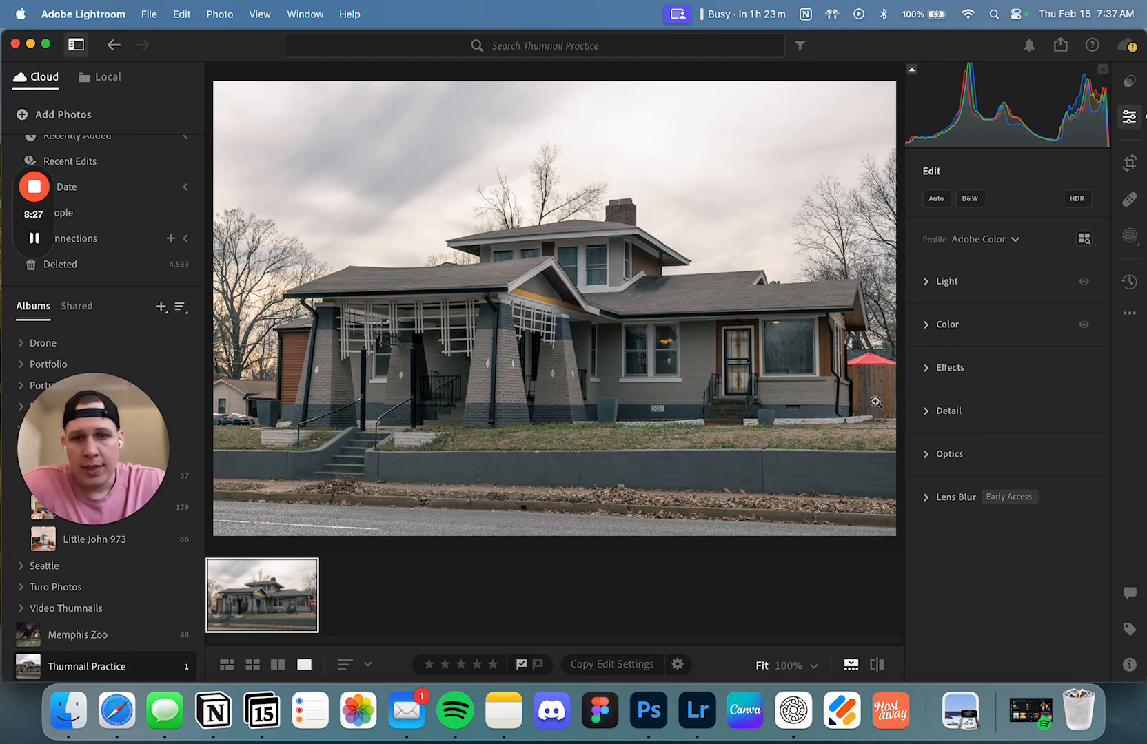
Inspect the noise around the front gable up close and open the AI Denoise enhancement for the photo
left_click(551, 268)
left_click_drag(443, 343, 610, 232)
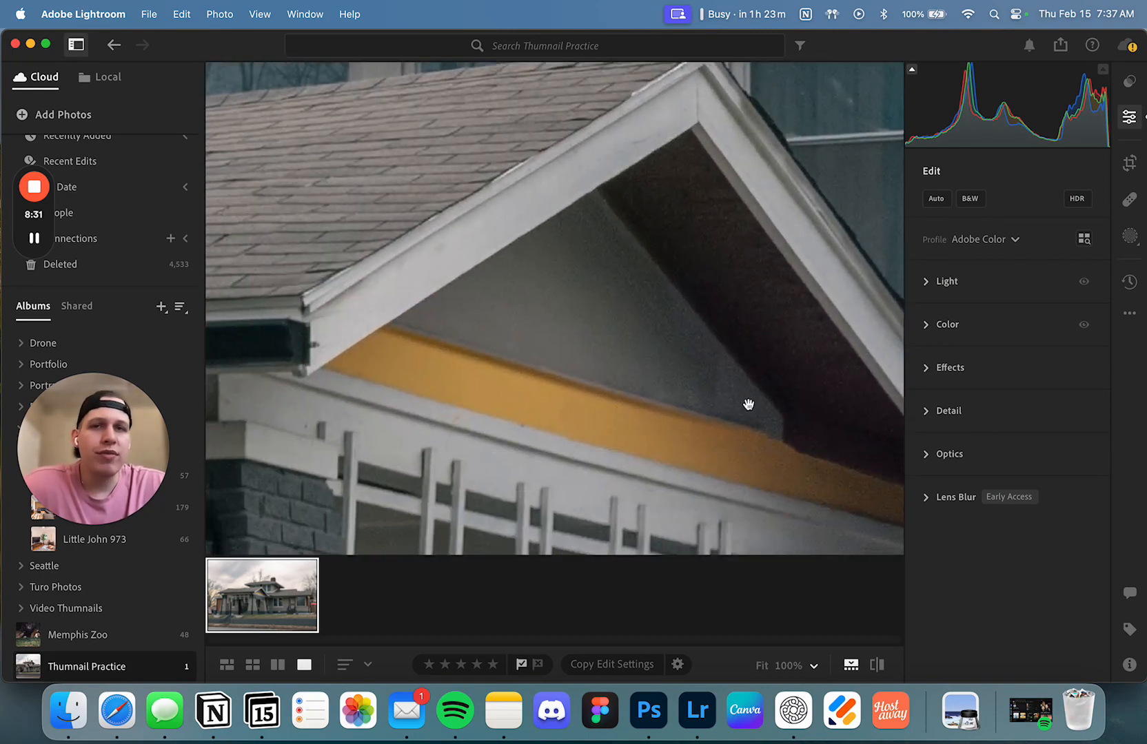
left_click(929, 414)
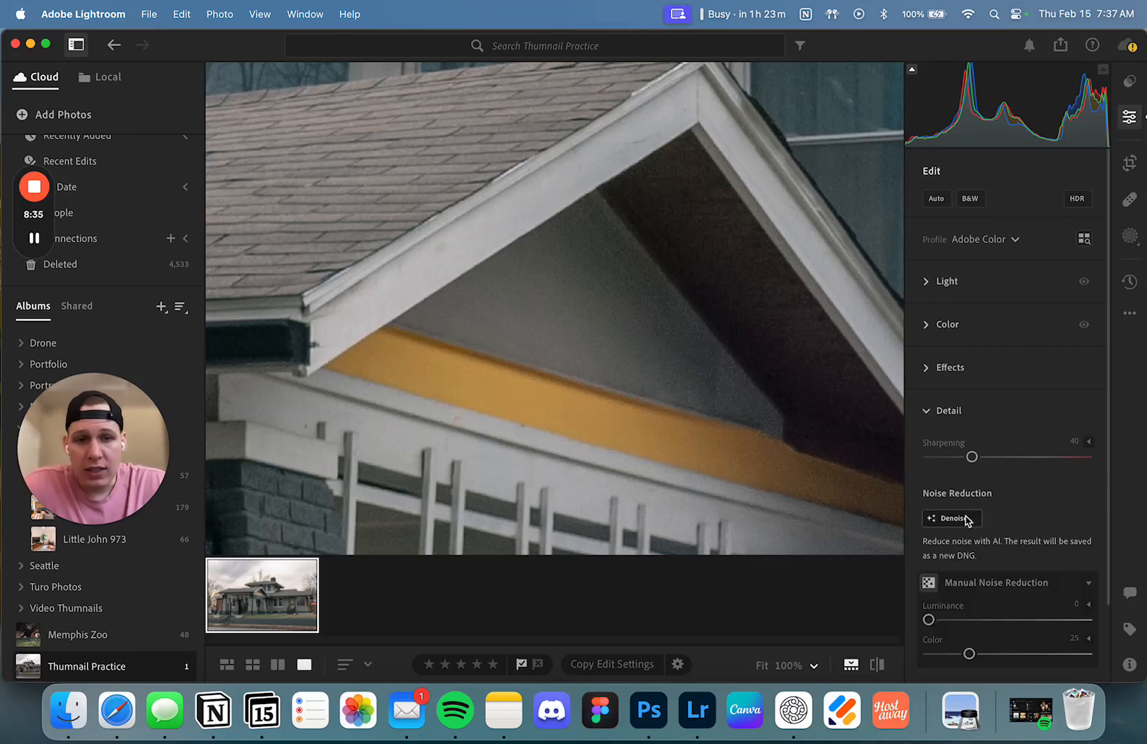
left_click(949, 515)
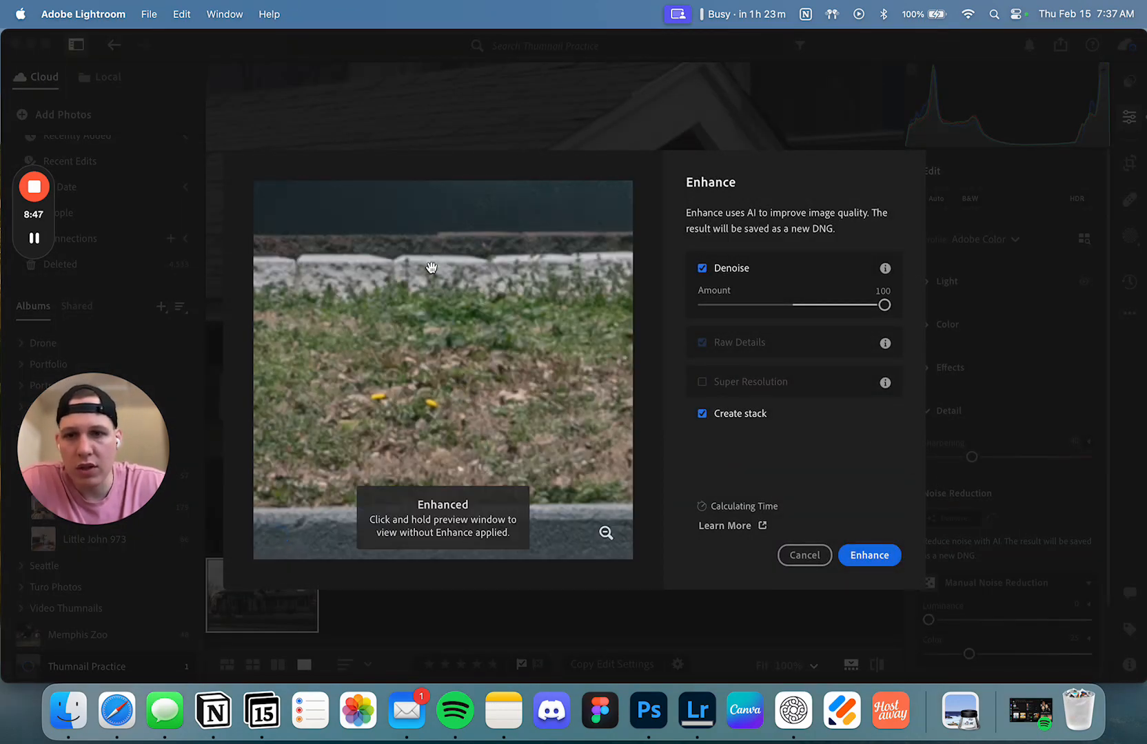
Preview Denoise at Amount 100 on the brick wall and windows, and enhance the photo with Create stack enabled
left_click_drag(431, 268, 572, 506)
left_click_drag(477, 407, 463, 425)
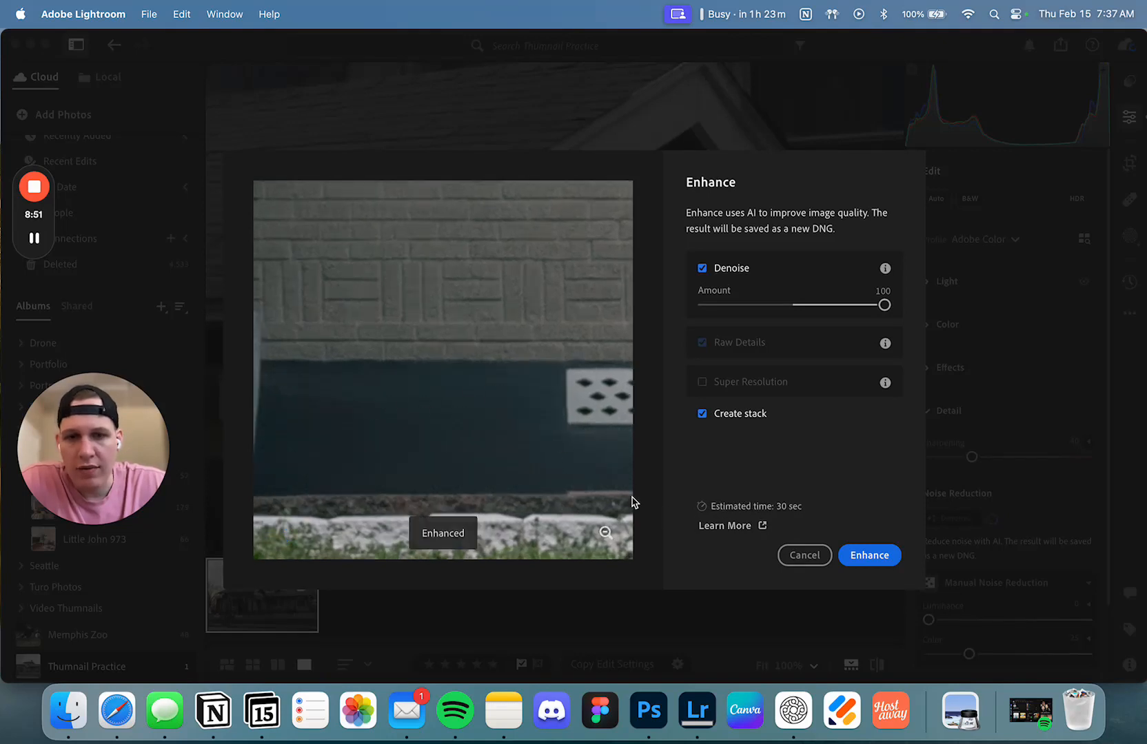
left_click_drag(499, 435, 500, 433)
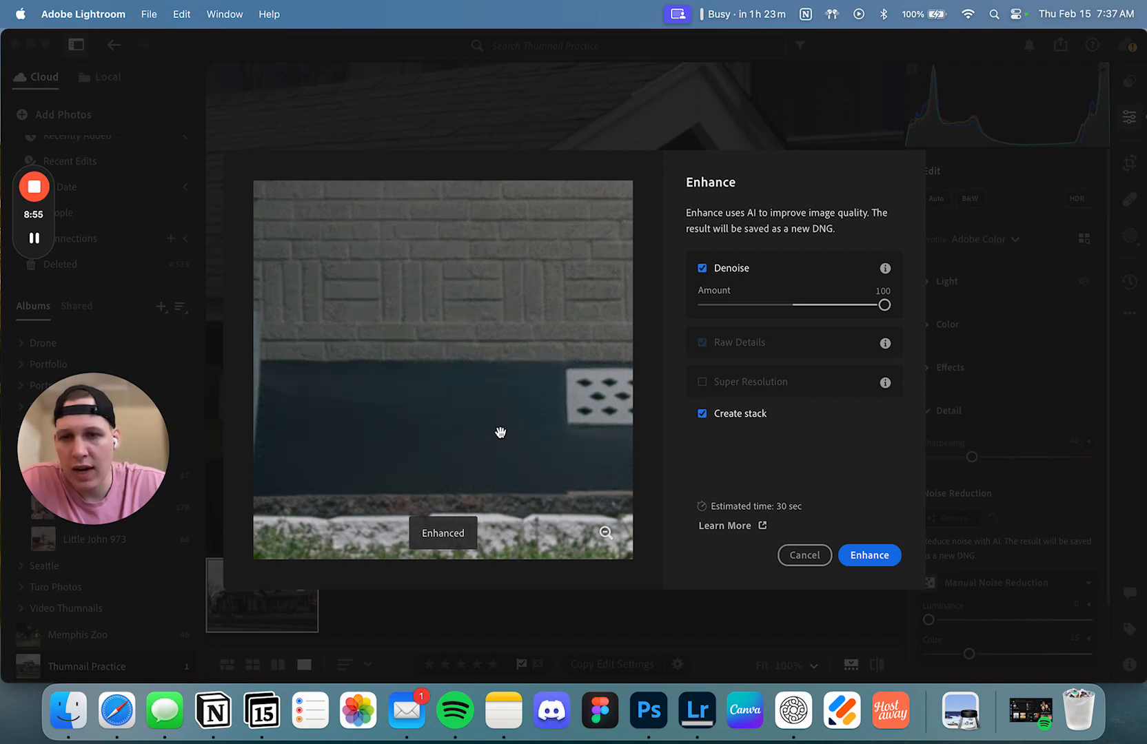
left_click(500, 433)
left_click_drag(533, 333, 457, 573)
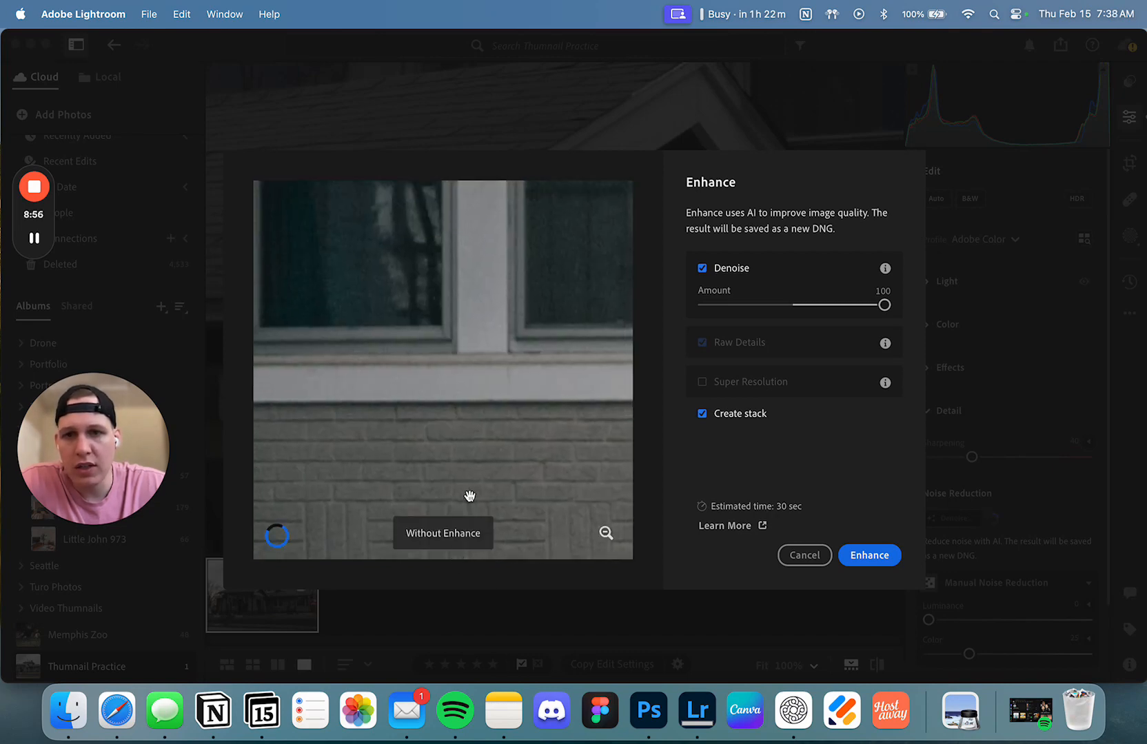
left_click_drag(488, 407, 493, 619)
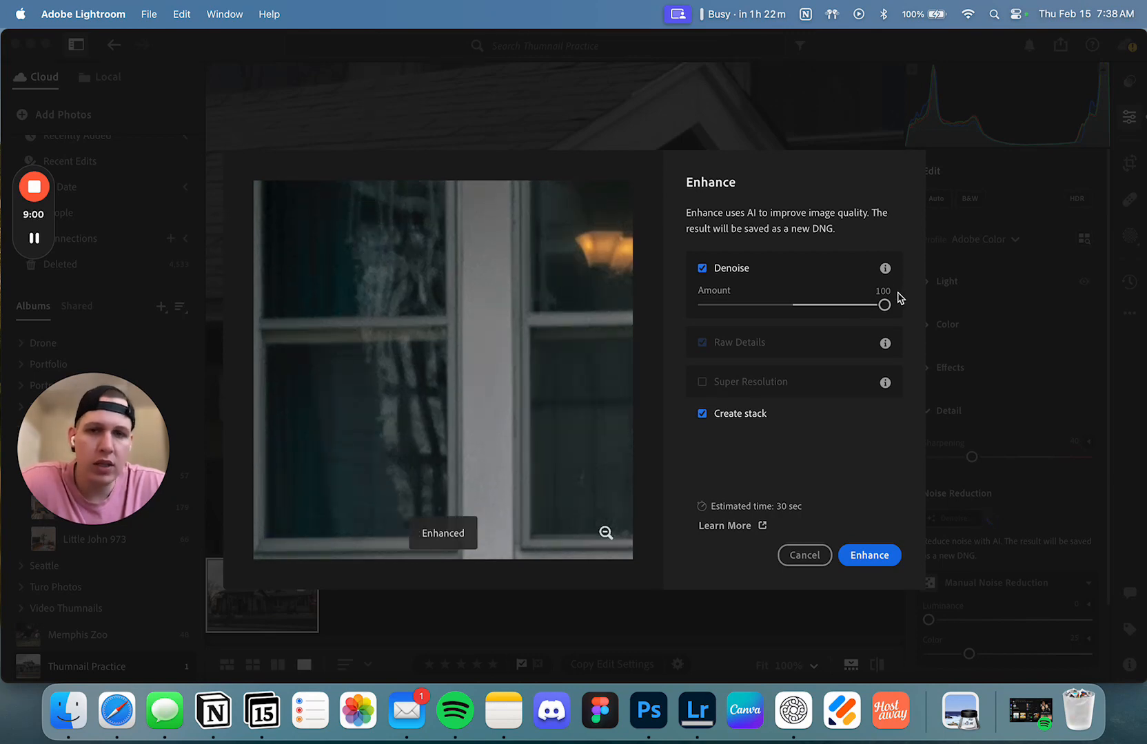
left_click(869, 555)
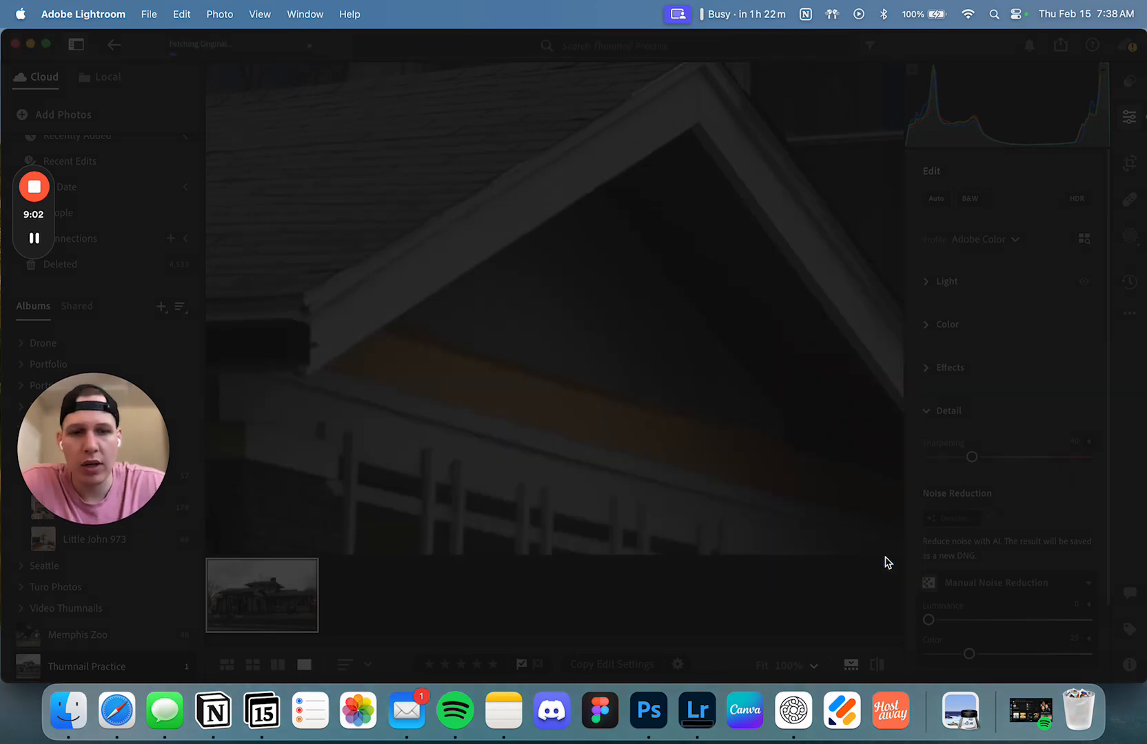
mouse_move(31, 244)
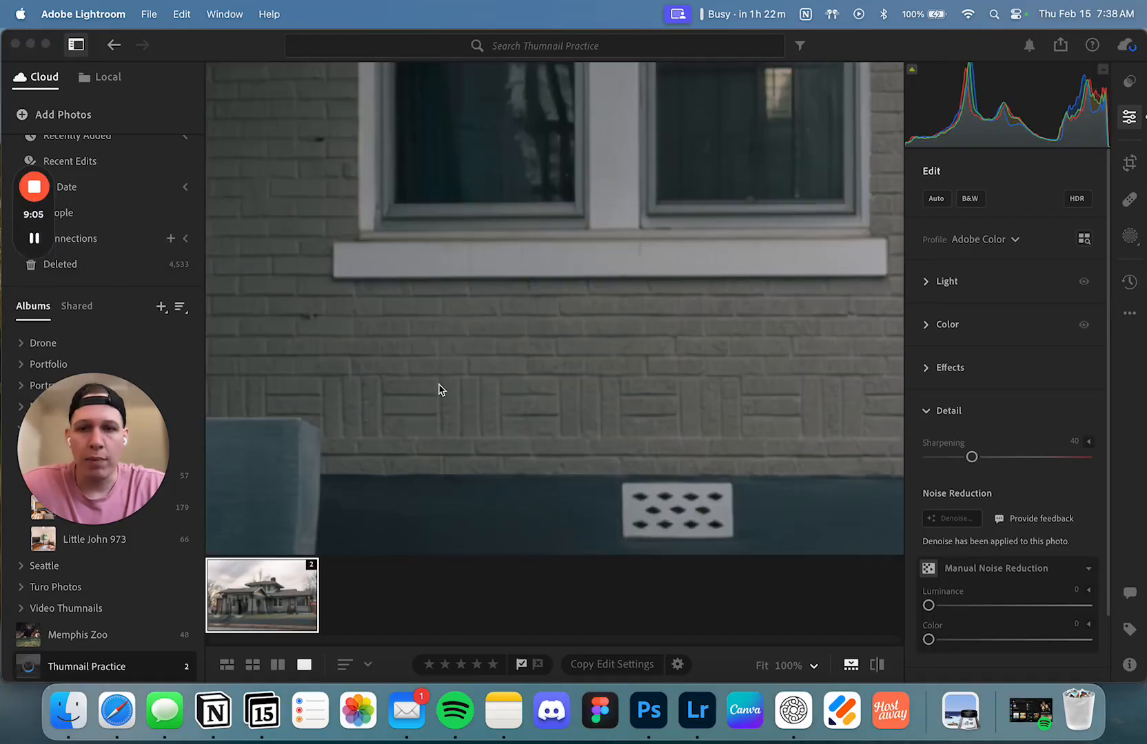
Compare the denoised photo with the original on the brick wall below the windows, and return to the whole photo
left_click(503, 322)
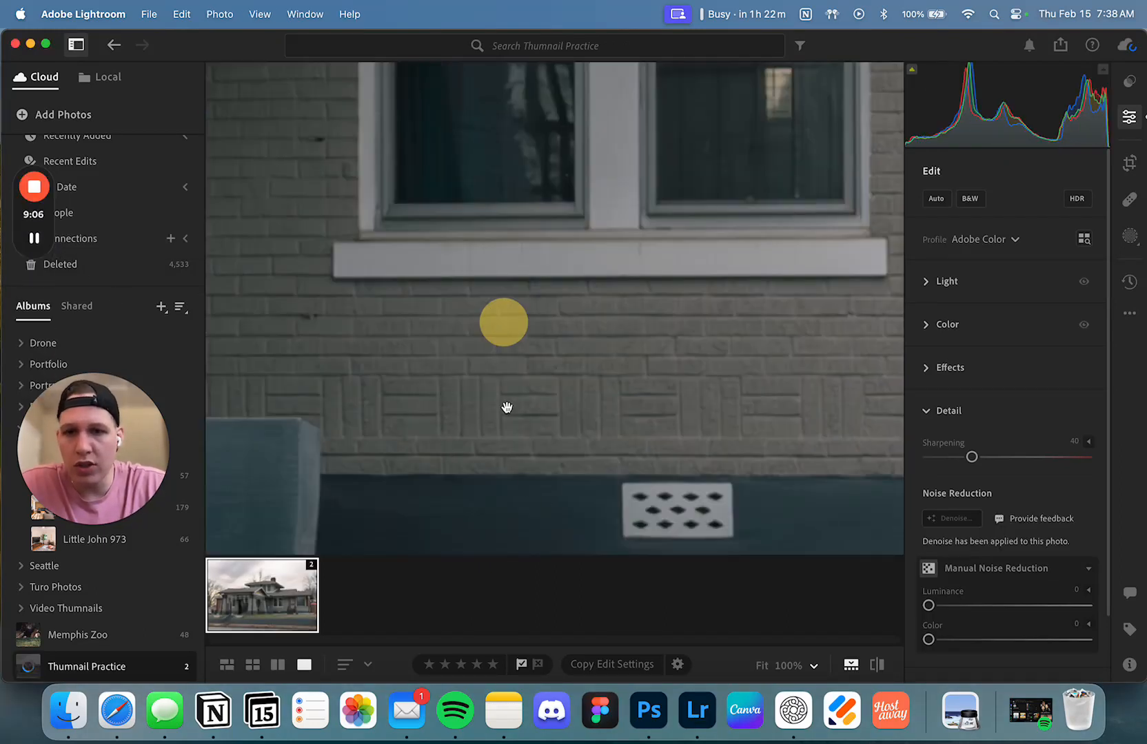
left_click_drag(507, 407, 578, 325)
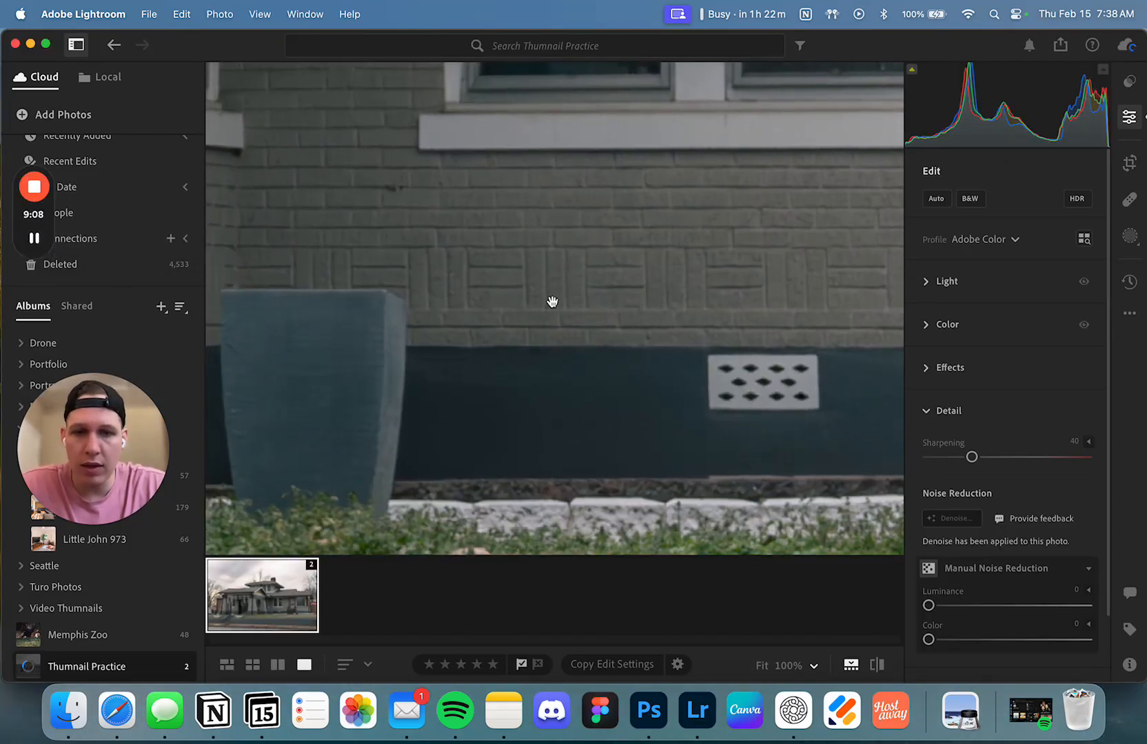
key("backslash")
key("backslash")
key("backslash")
key("backslash")
key("backslash")
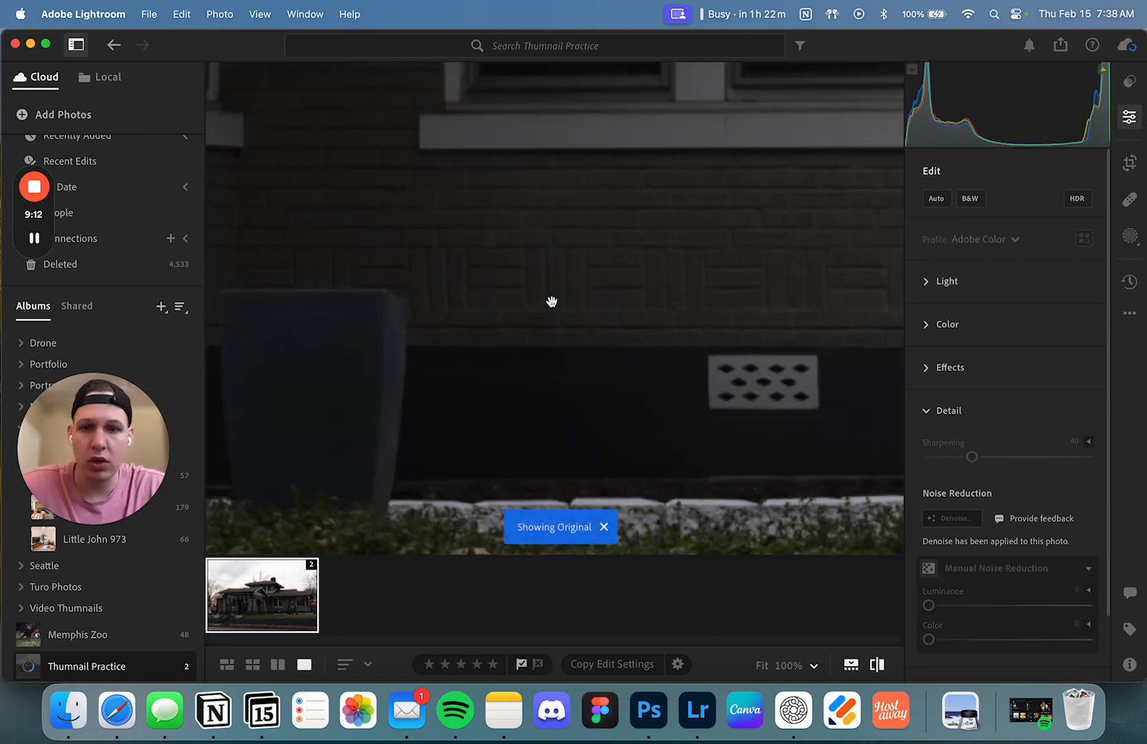
key("backslash")
left_click(549, 301)
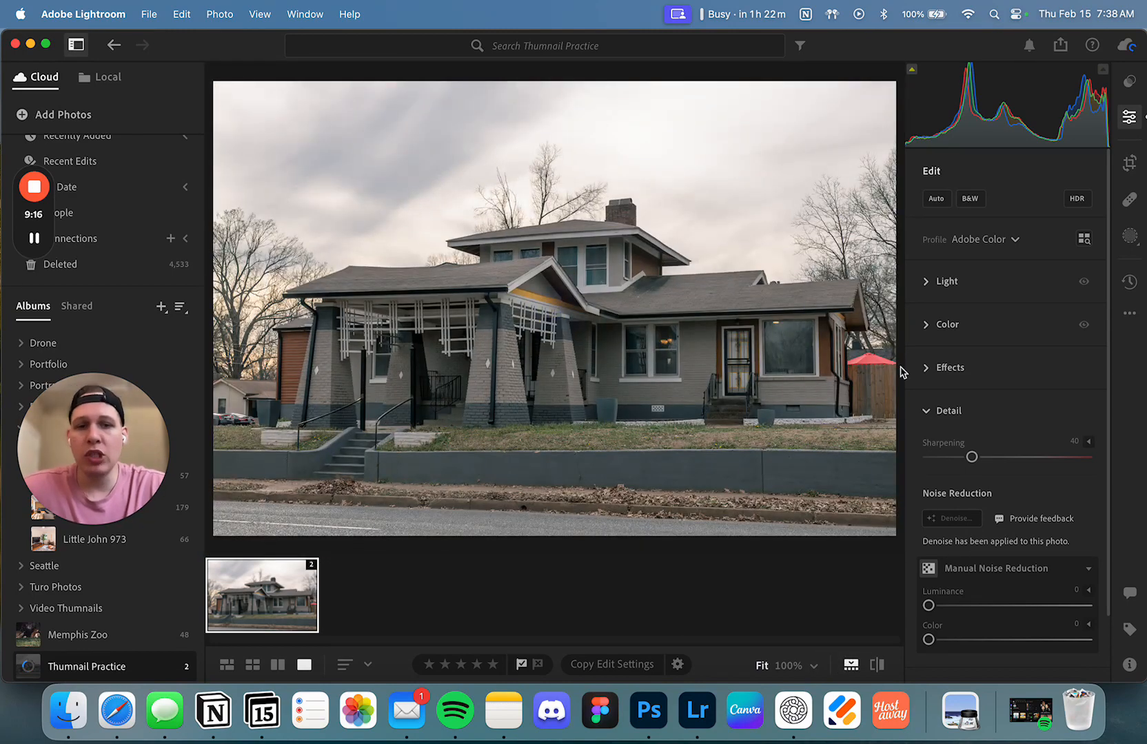
Try a strong positive Clarity effect on the house photo, and reset it
scroll(971, 454, "down", 2)
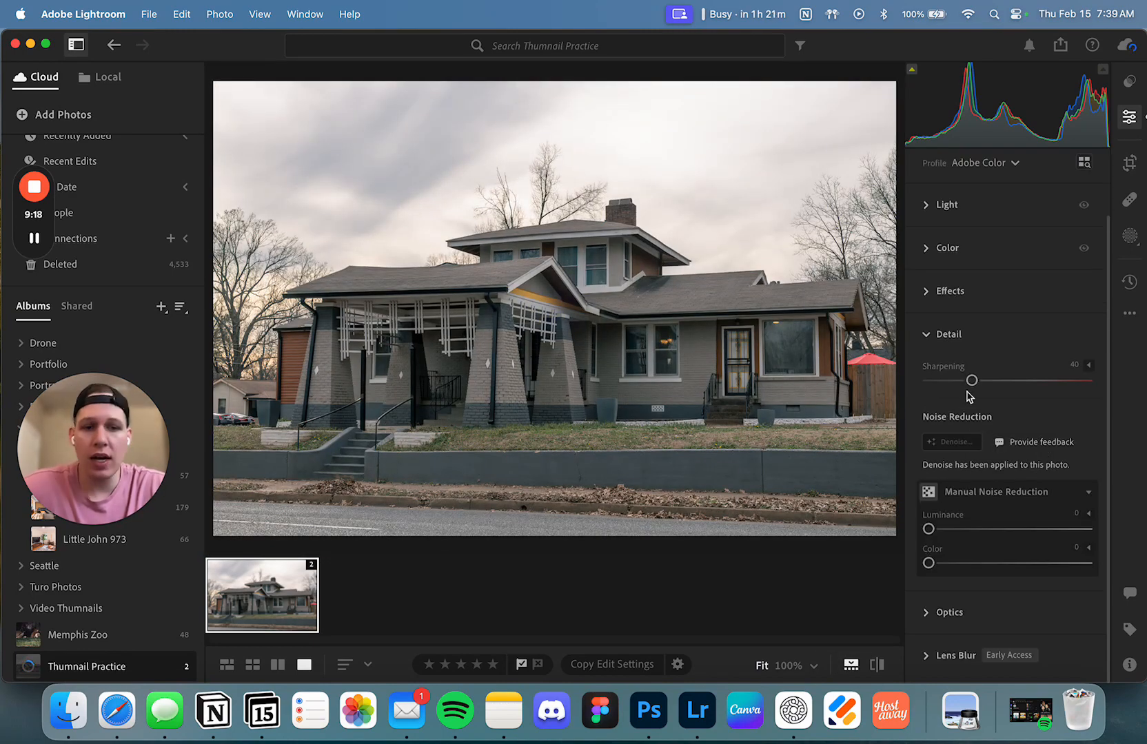
left_click(931, 336)
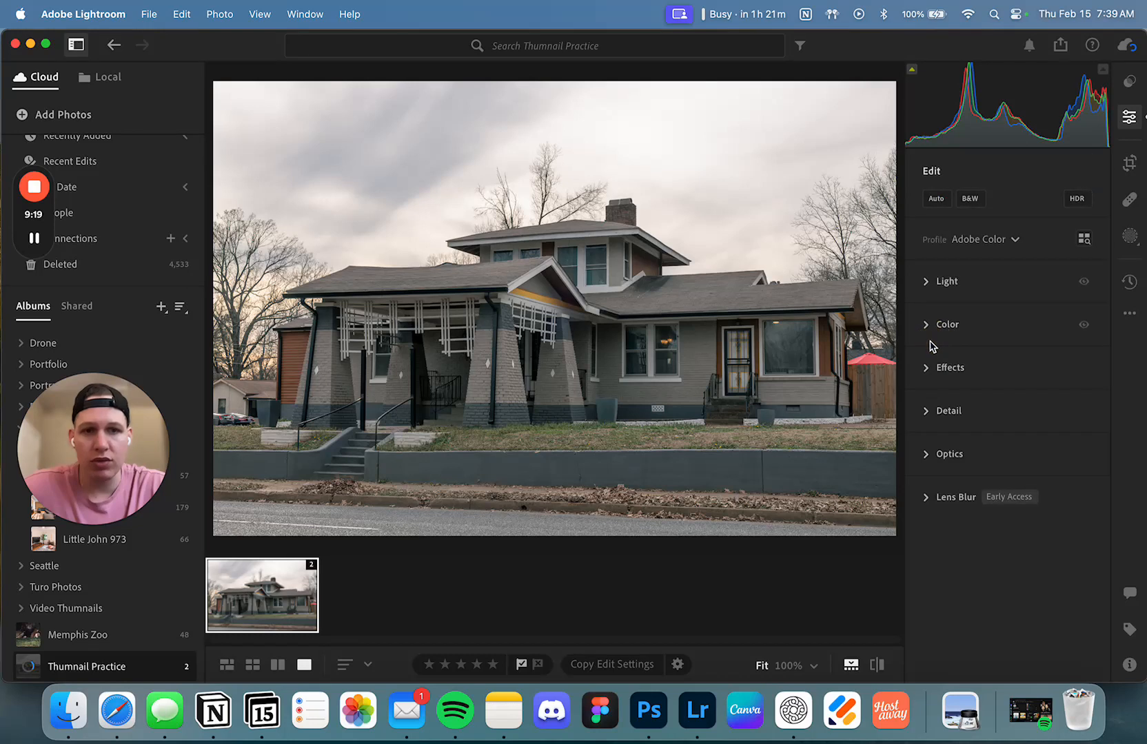
left_click(928, 414)
left_click(930, 414)
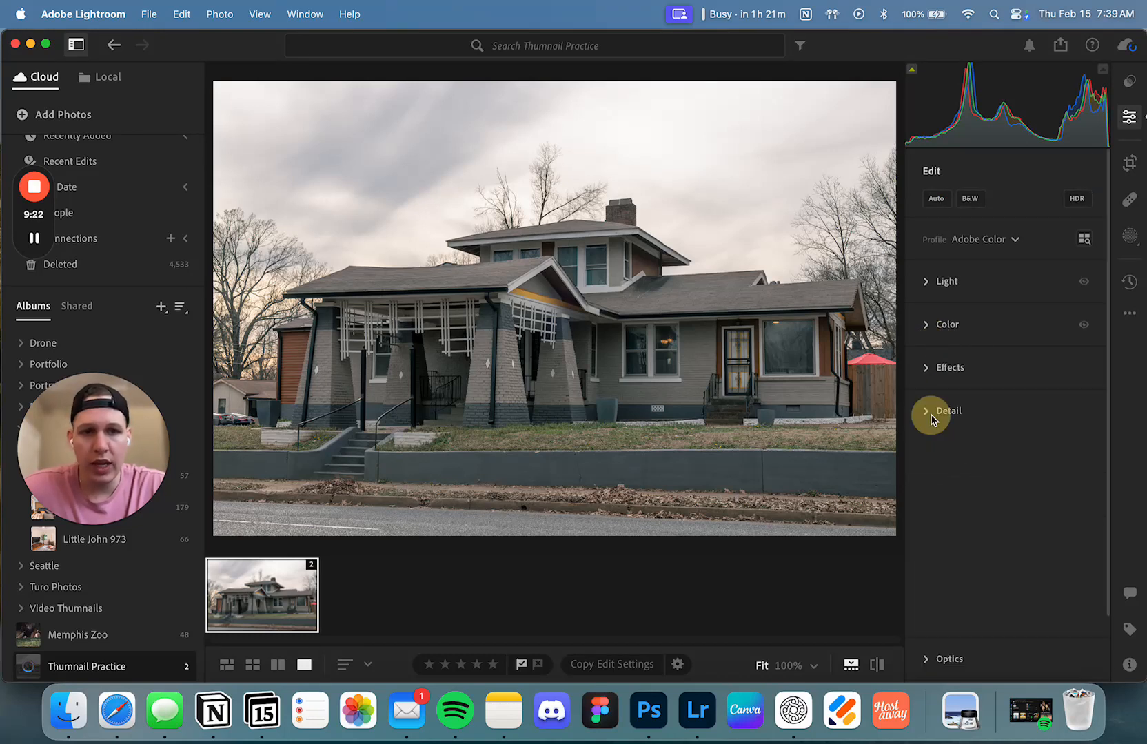
left_click(926, 371)
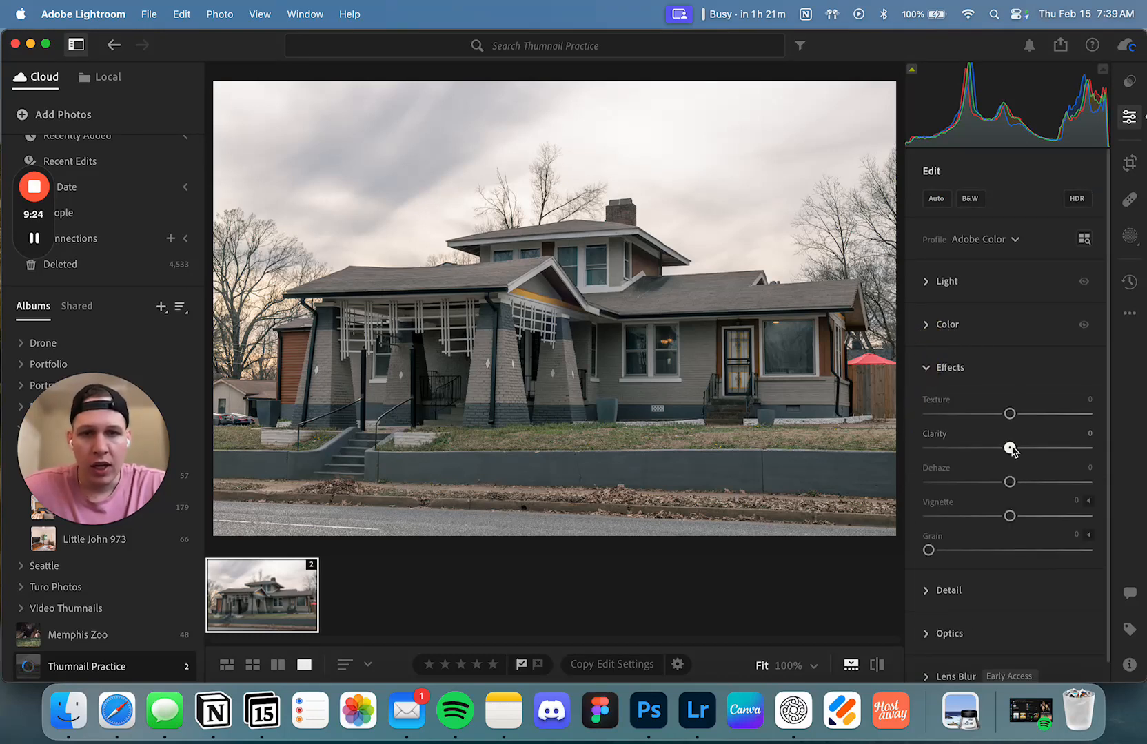
left_click_drag(1011, 449, 1086, 448)
double_click(1085, 448)
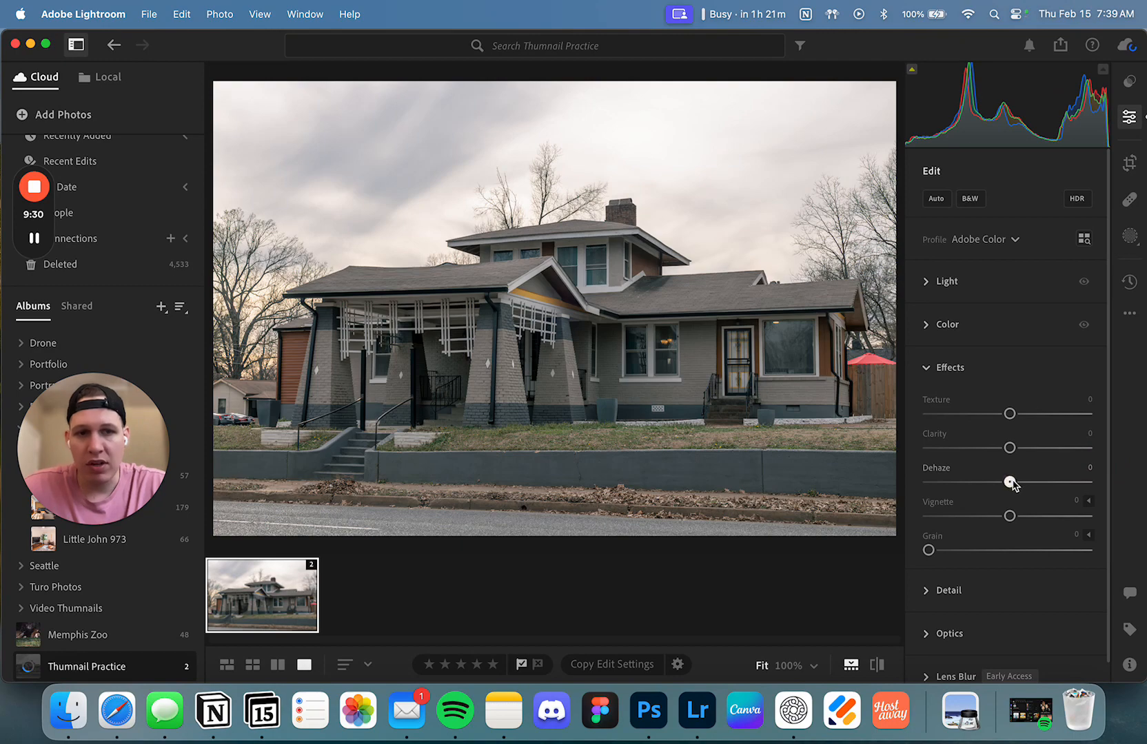
Try Dehaze at +100 and a Vignette of -86 on the house photo, resetting each
left_click_drag(1011, 482, 1089, 483)
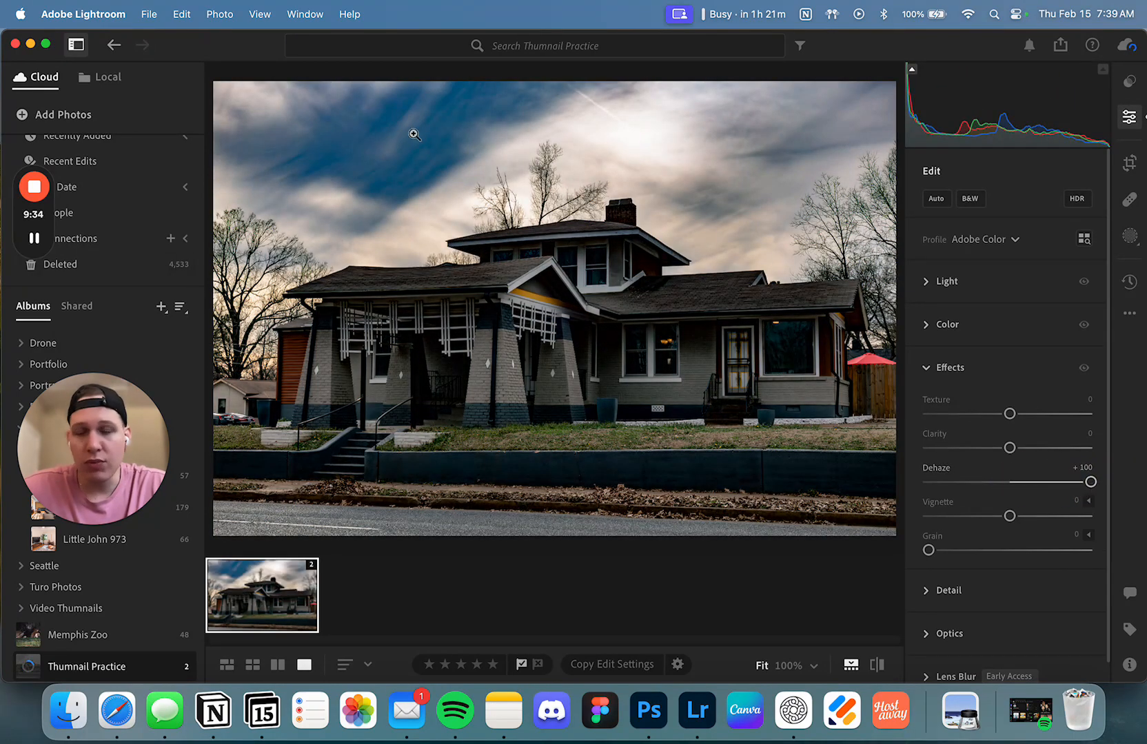
double_click(1090, 482)
left_click_drag(1011, 518, 940, 516)
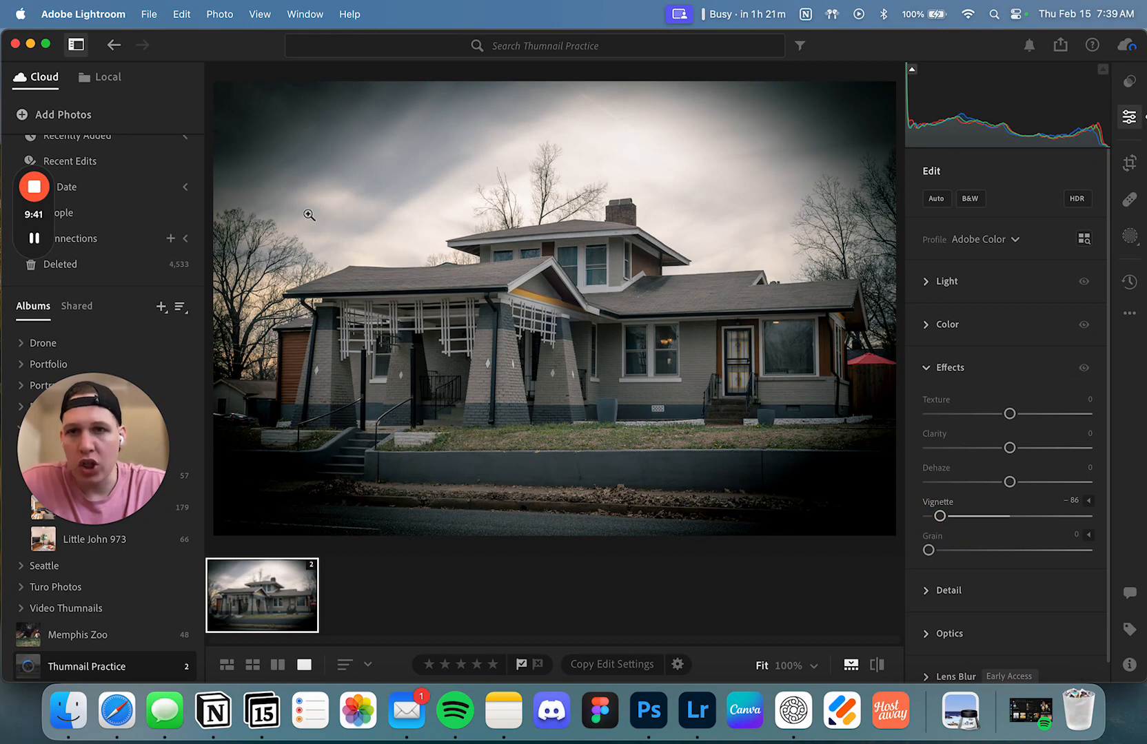
double_click(939, 515)
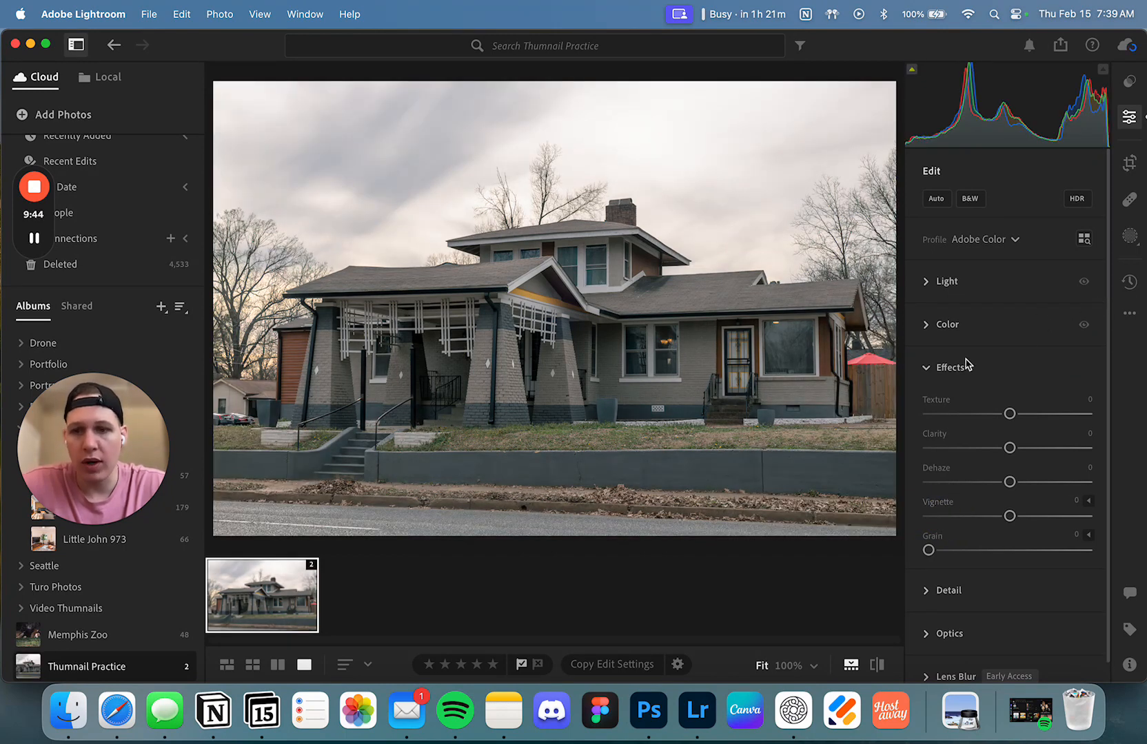
Switch to Notes to check the Bump colors and Add masks entries in Thumbnail Steps, and return to Lightroom
left_click(503, 731)
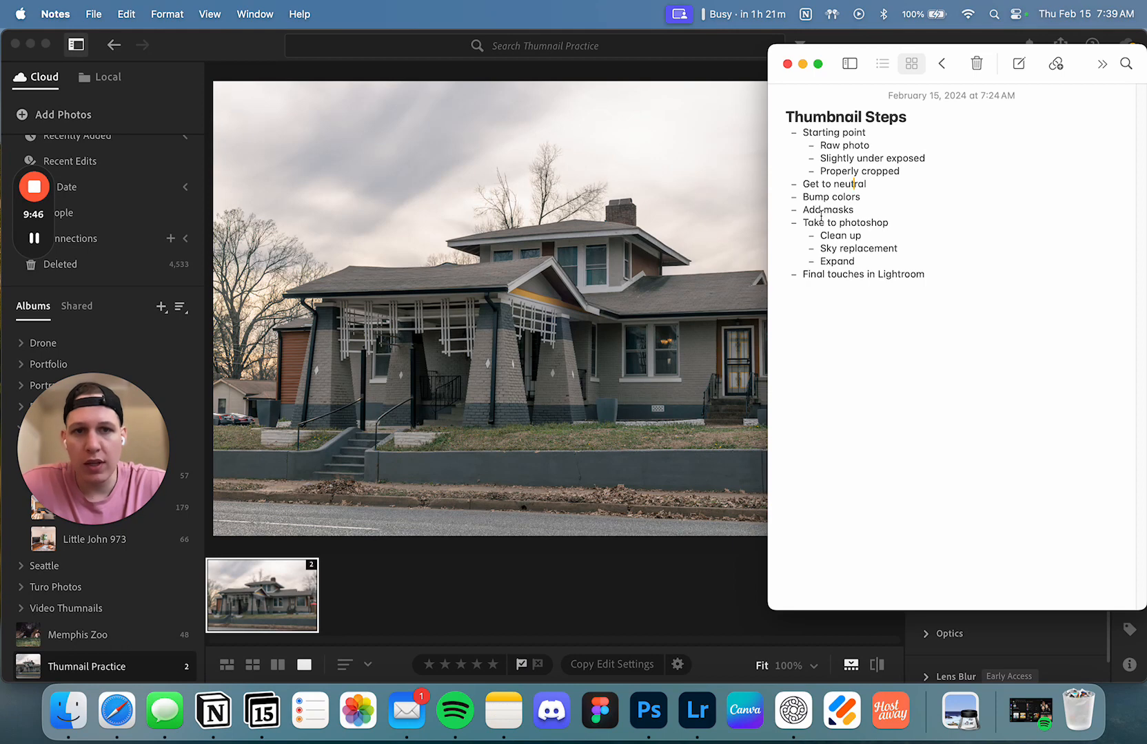
left_click_drag(810, 197, 856, 195)
left_click(854, 197)
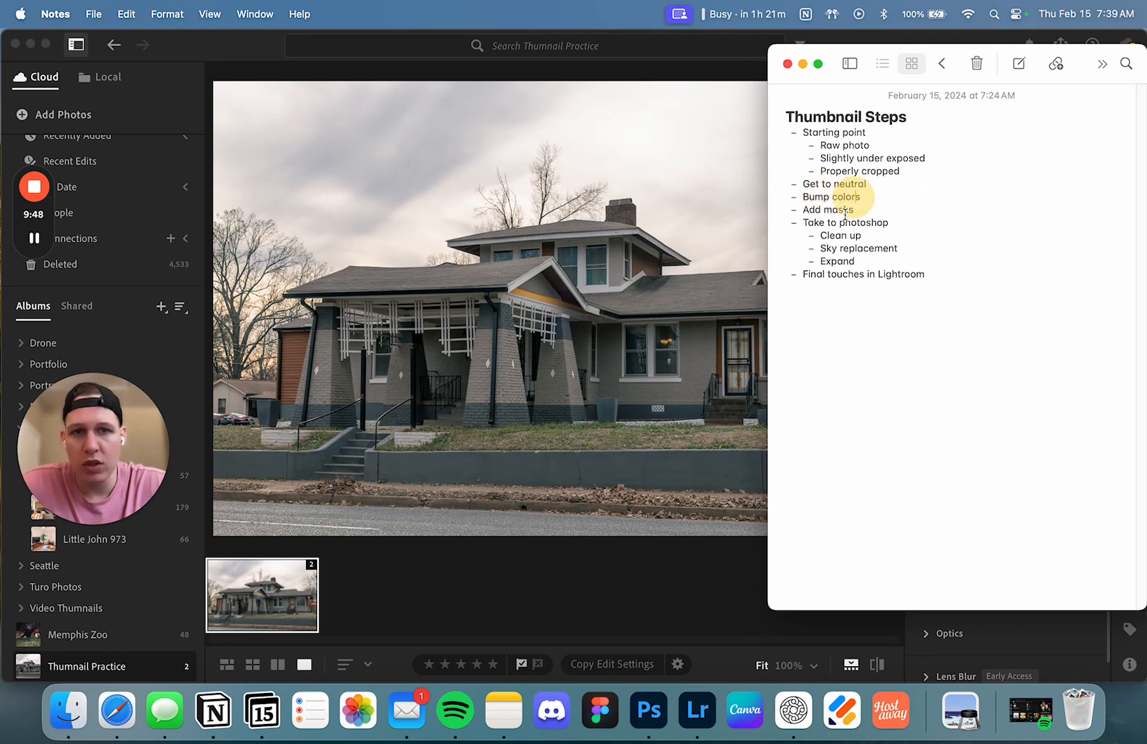
double_click(845, 211)
left_click(686, 278)
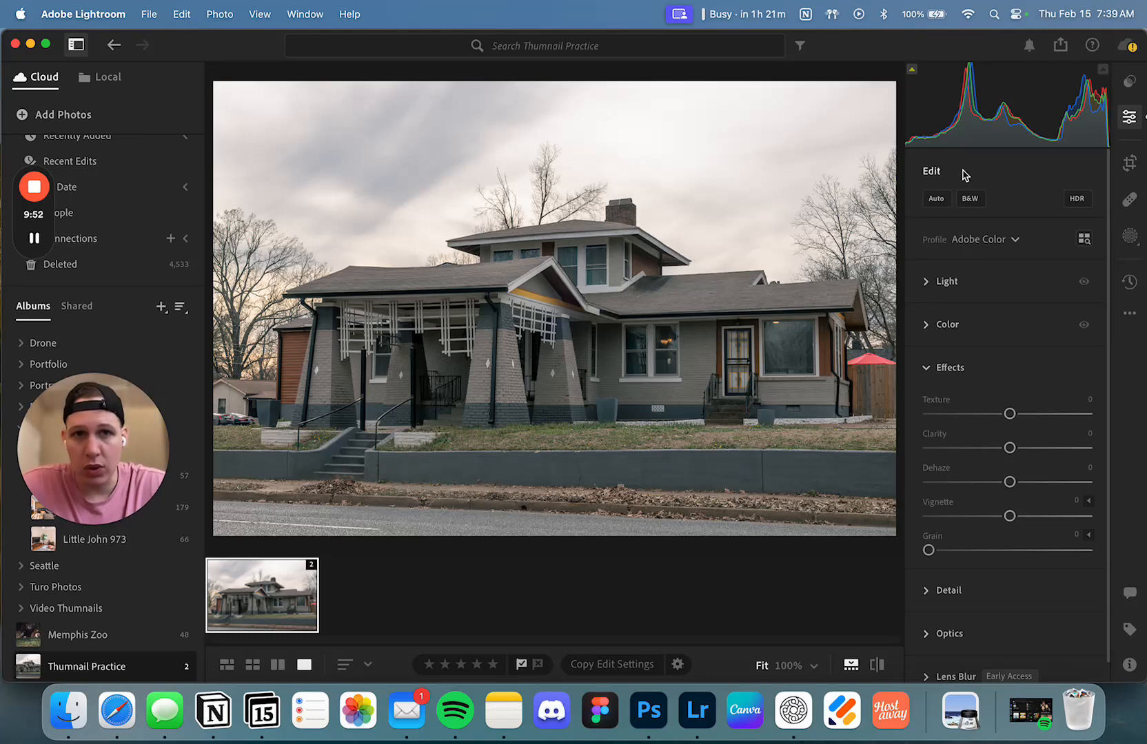
Add a radial gradient mask as a wide ellipse over the house and invert it to affect the surroundings
left_click(1130, 236)
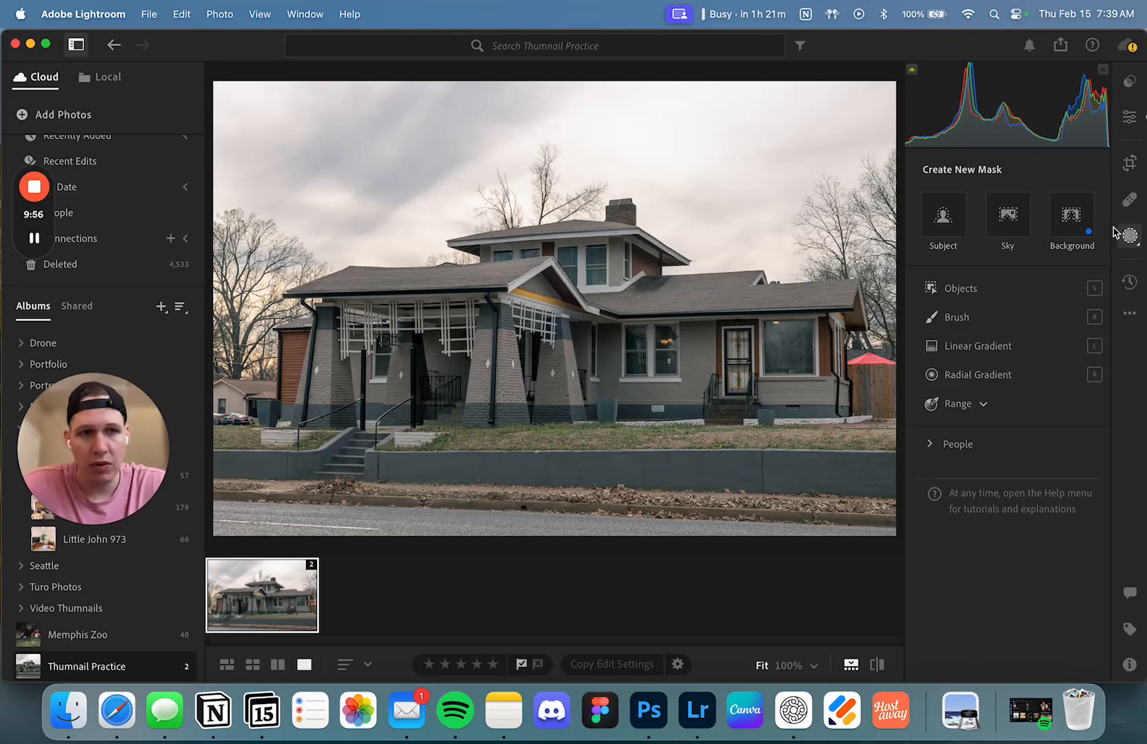
left_click(1129, 236)
left_click(1130, 235)
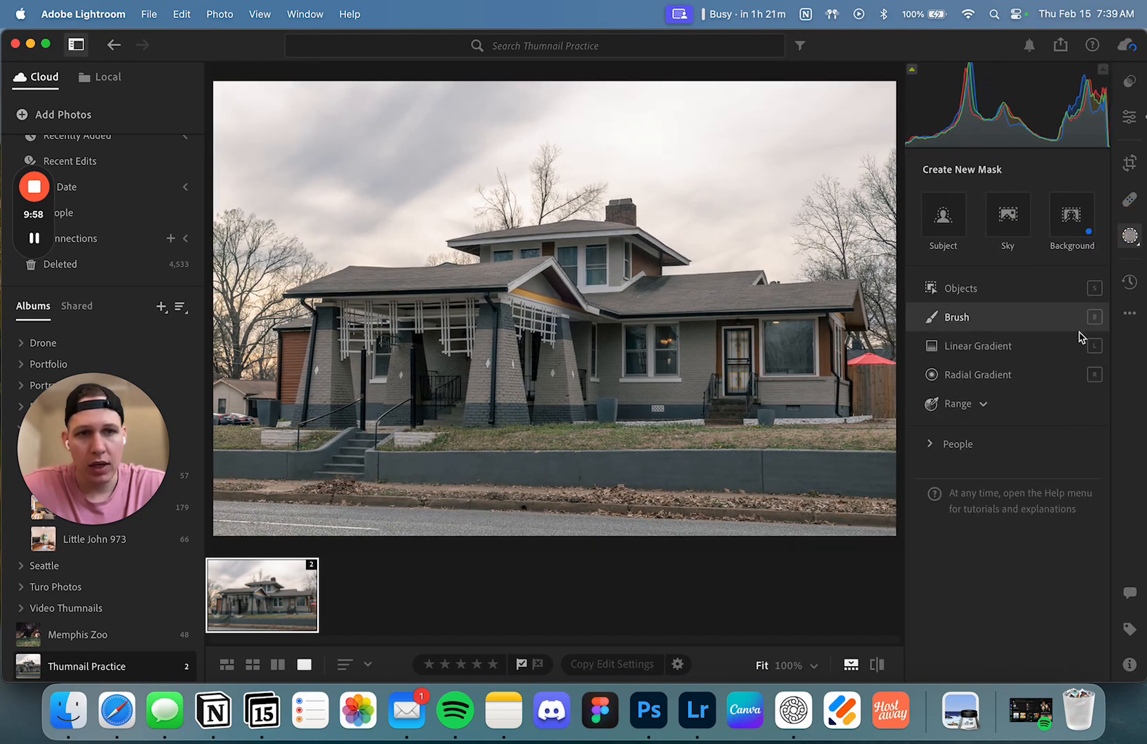
left_click(1013, 373)
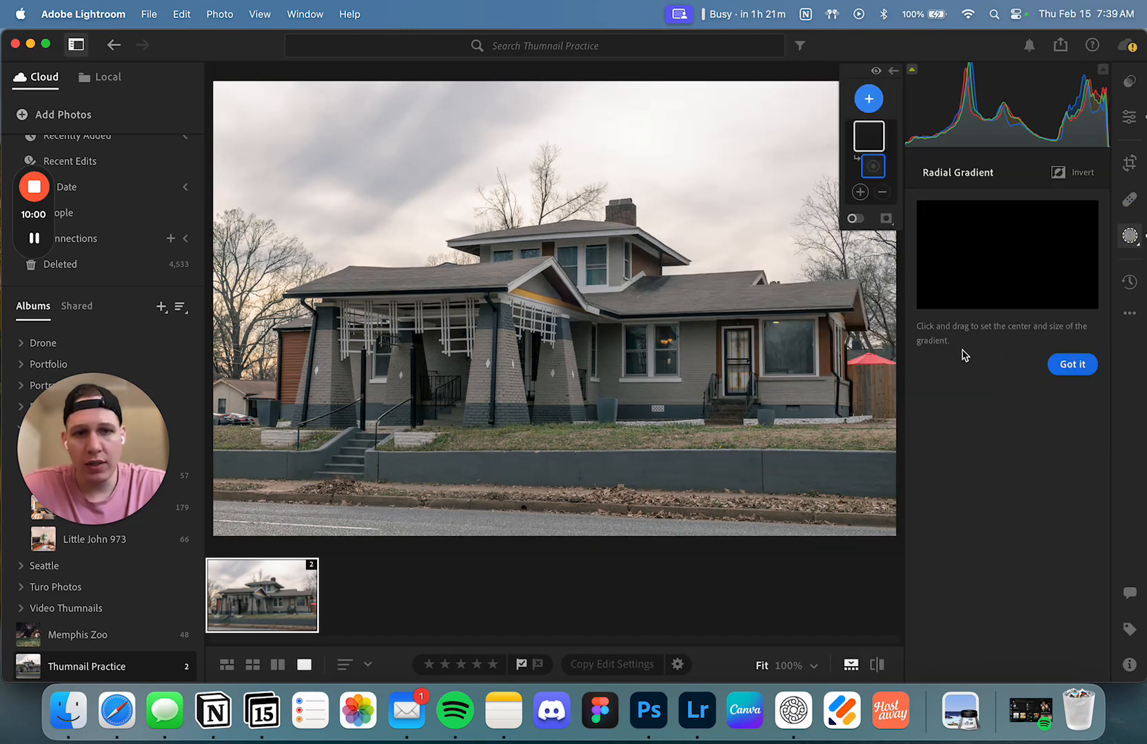
left_click_drag(569, 342, 899, 476)
left_click_drag(731, 359, 724, 370)
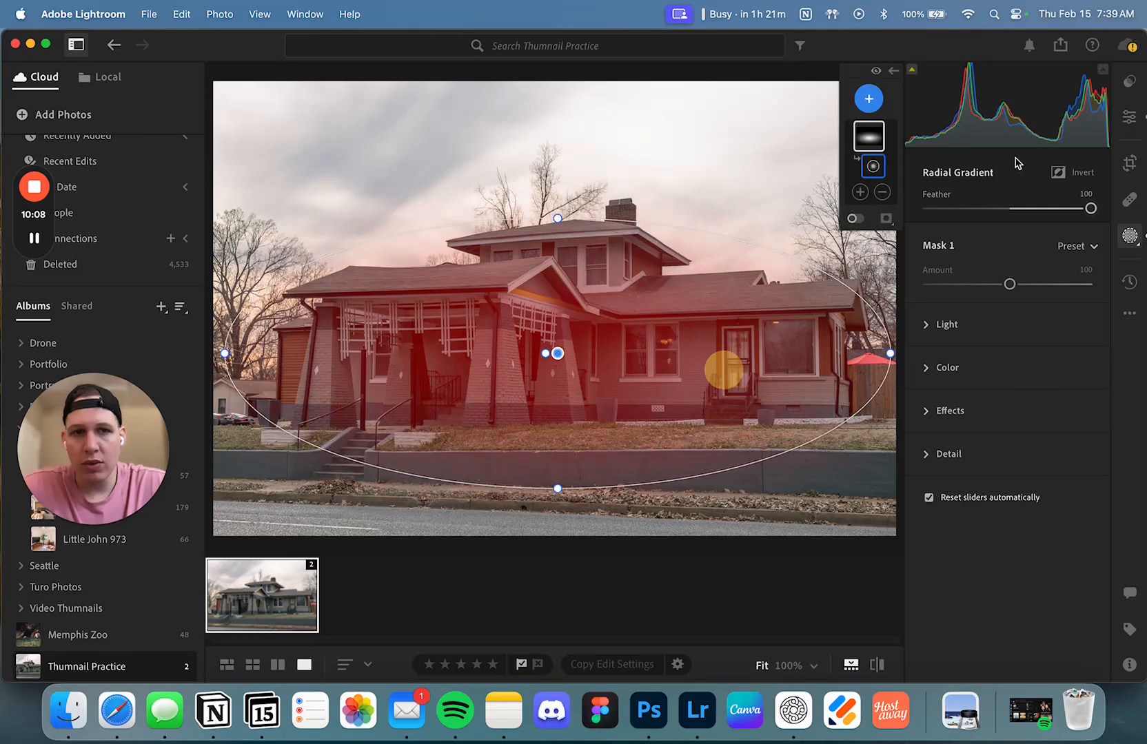
left_click(1058, 172)
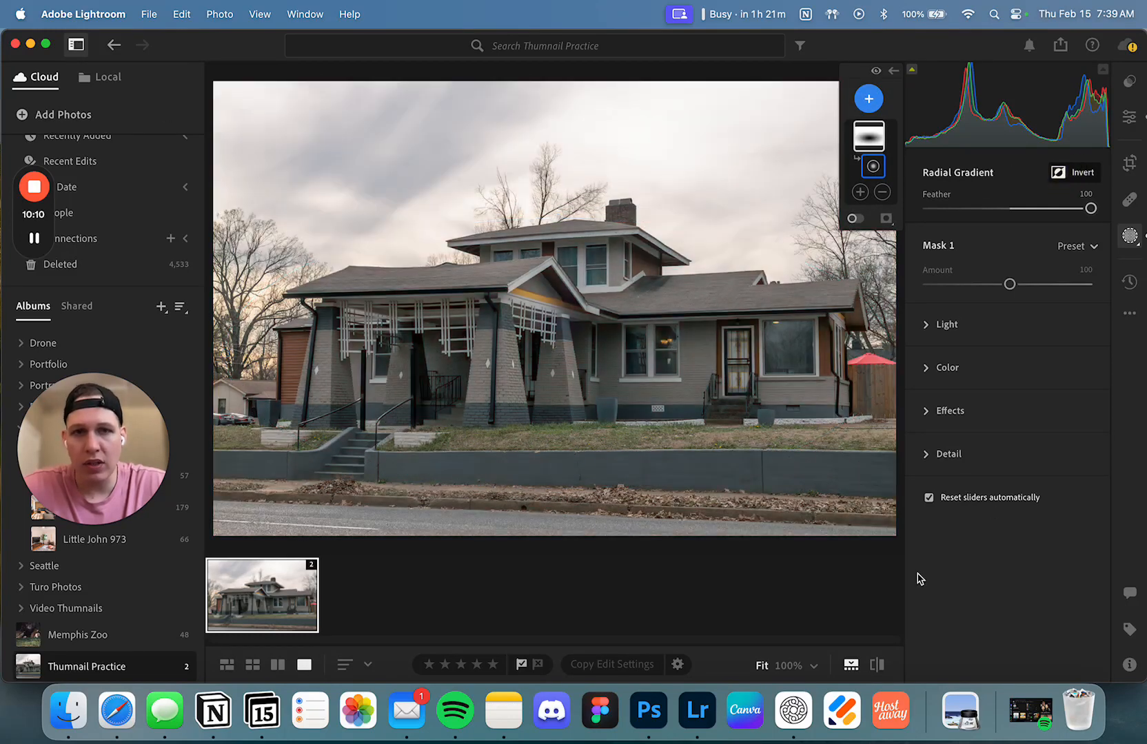
Darken the surroundings through the inverted radial mask, trying an exposure of -1.04 and an extreme -4.00
left_click(947, 327)
left_click_drag(1010, 208, 989, 210)
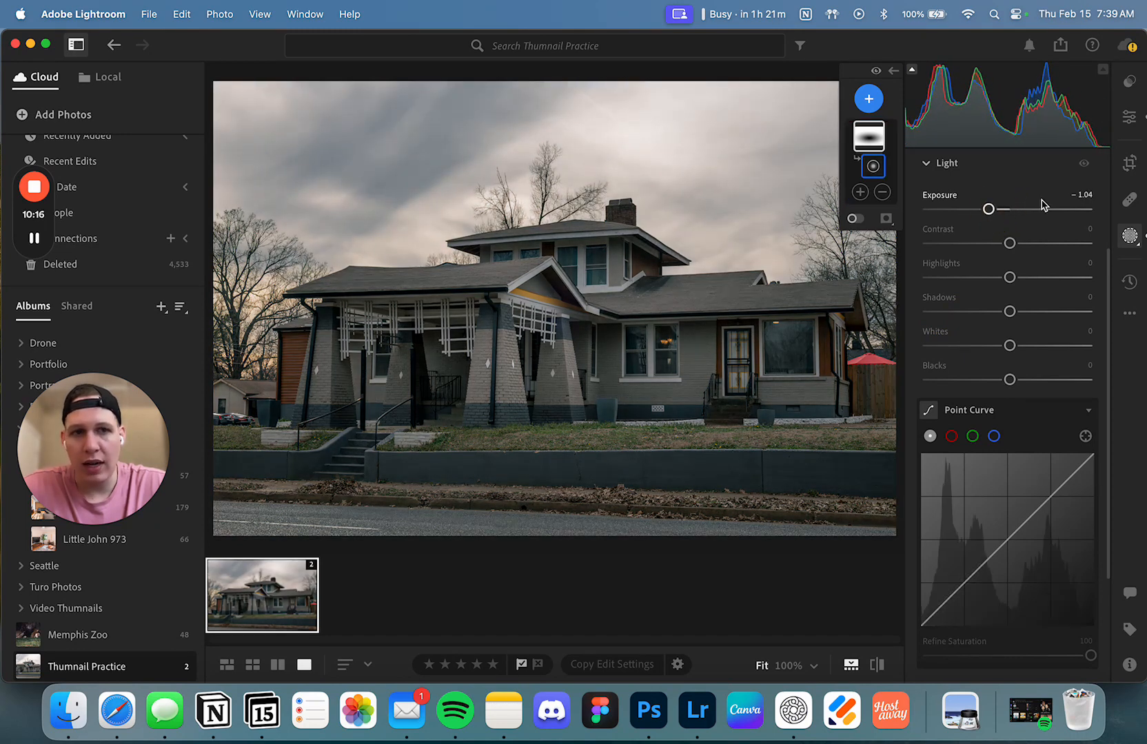
scroll(1038, 224, "up", 4)
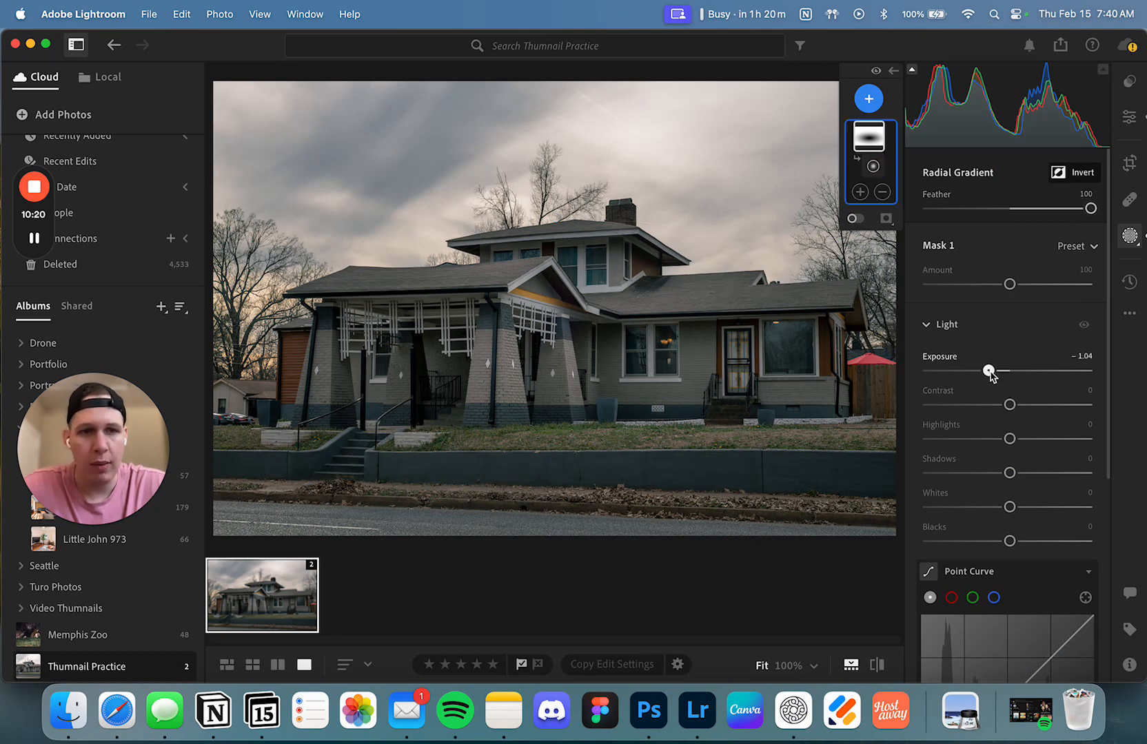
left_click_drag(991, 372, 804, 366)
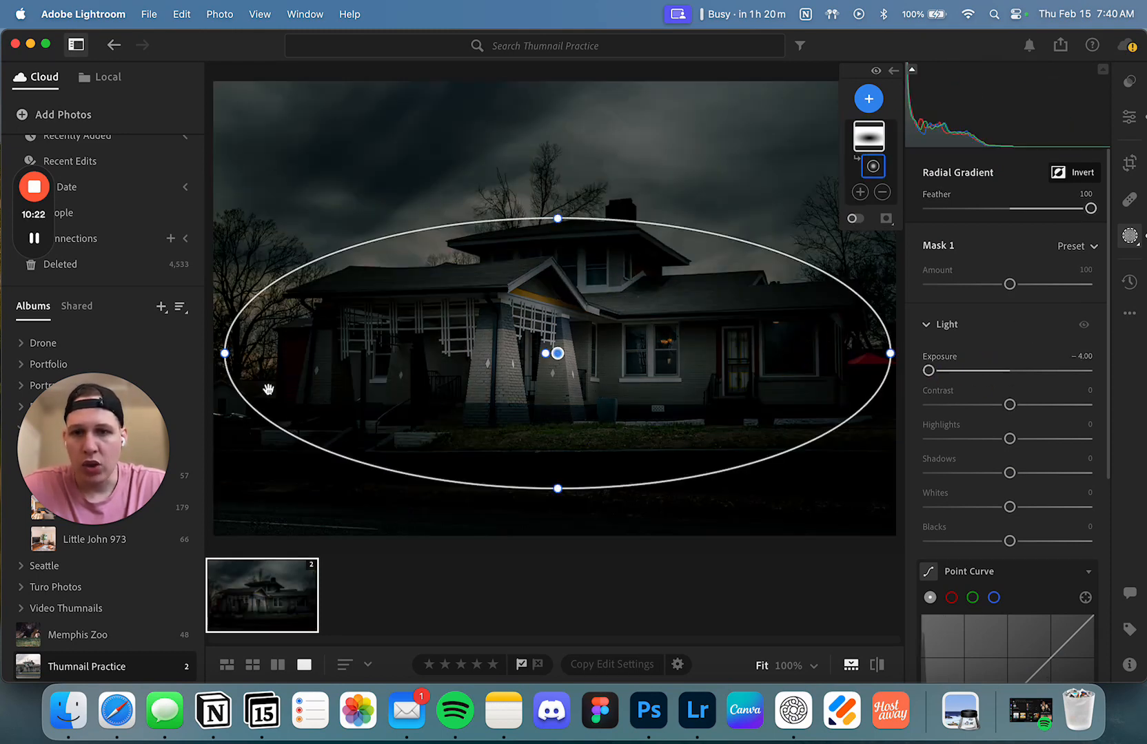
Try the inverted radial mask with no feather, and settle on a feather of 50
left_click_drag(535, 355, 384, 361)
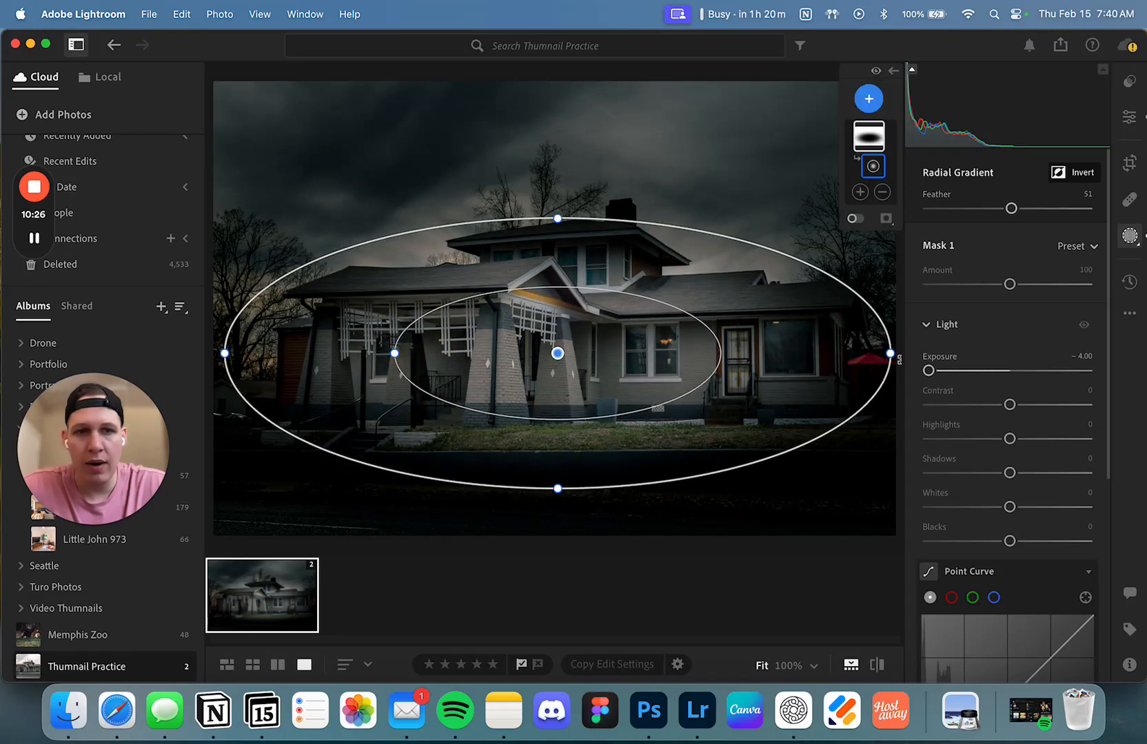
left_click_drag(1090, 208, 887, 236)
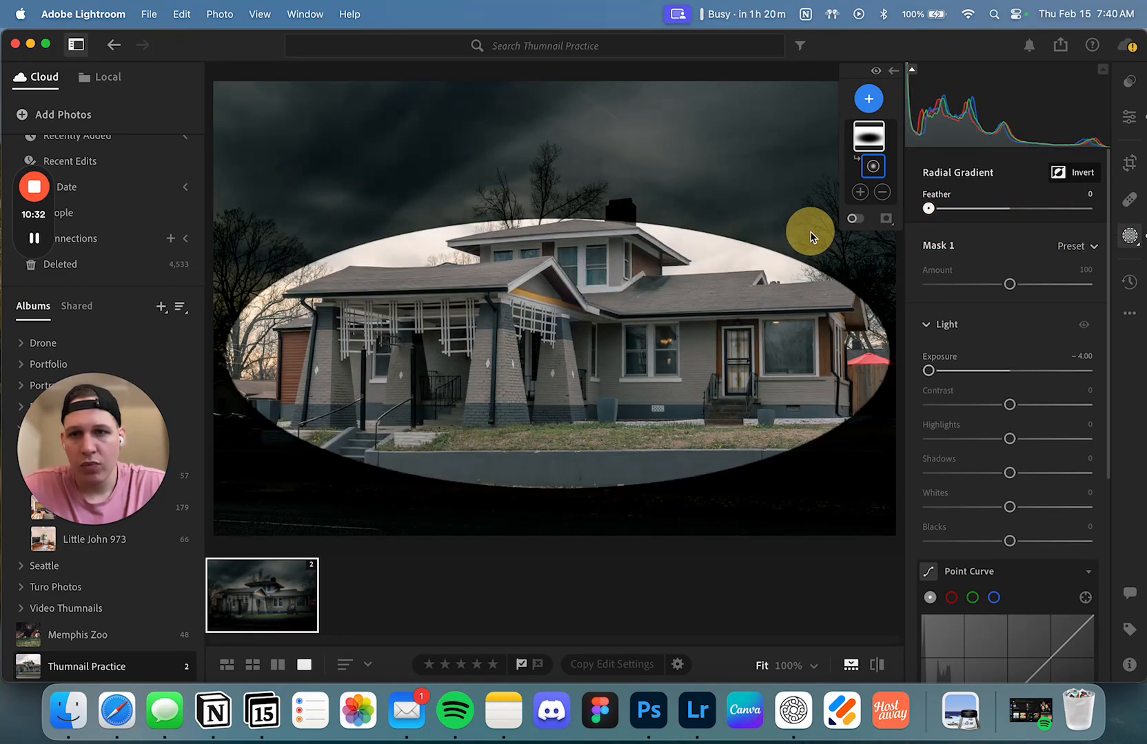
left_click_drag(811, 237, 1015, 205)
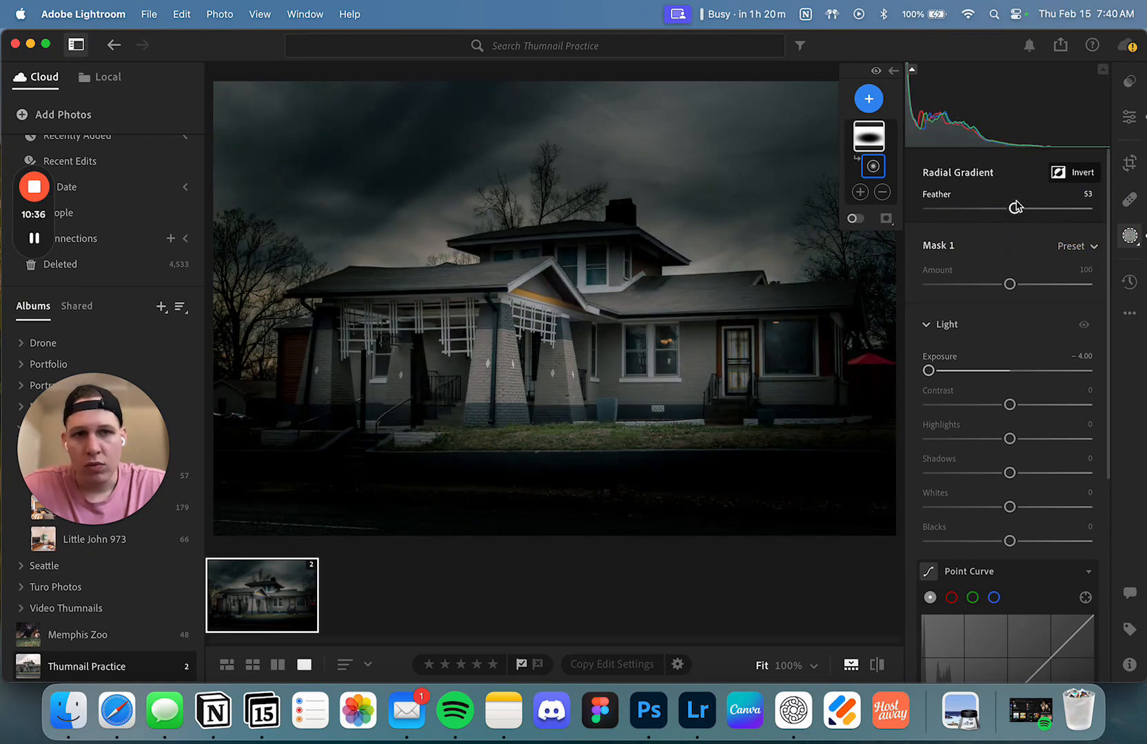
left_click(1015, 206)
Extend the ellipse above the roof, recentre it on the house, and set the mask's exposure to -1.40
mouse_move(598, 354)
left_mouse_down()
mouse_move(501, 346)
mouse_move(598, 339)
left_mouse_up()
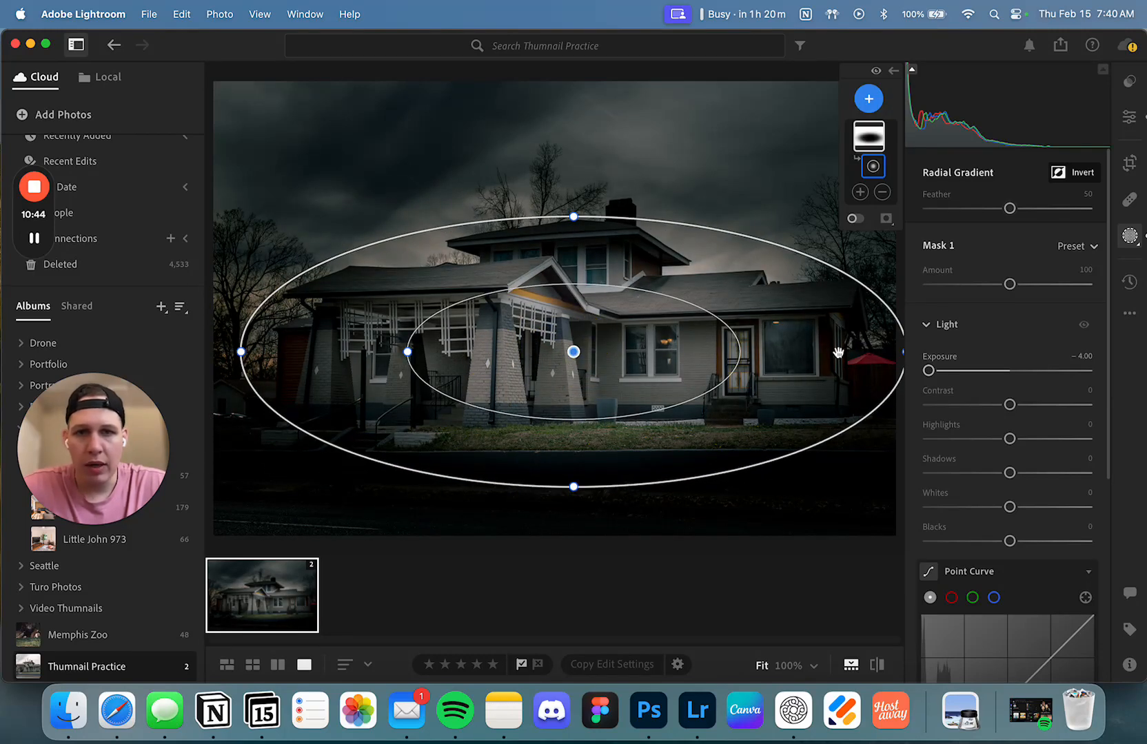
left_click_drag(566, 215, 569, 175)
left_click_drag(569, 294, 543, 301)
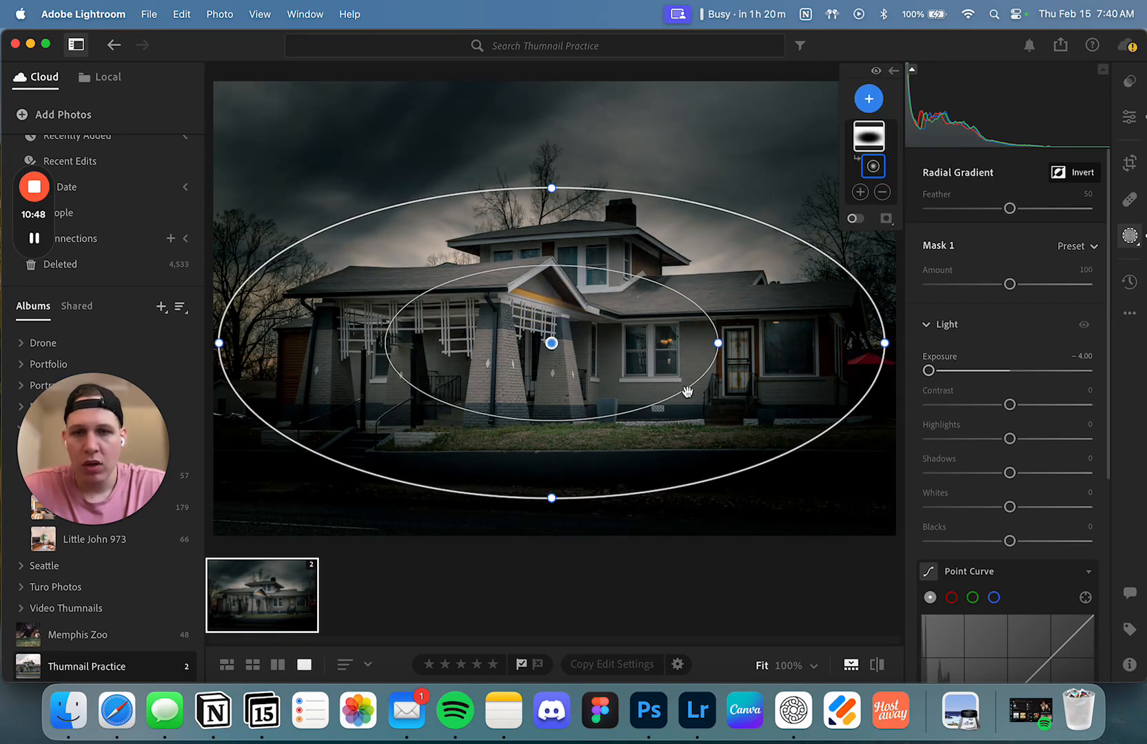
left_click_drag(928, 372, 981, 373)
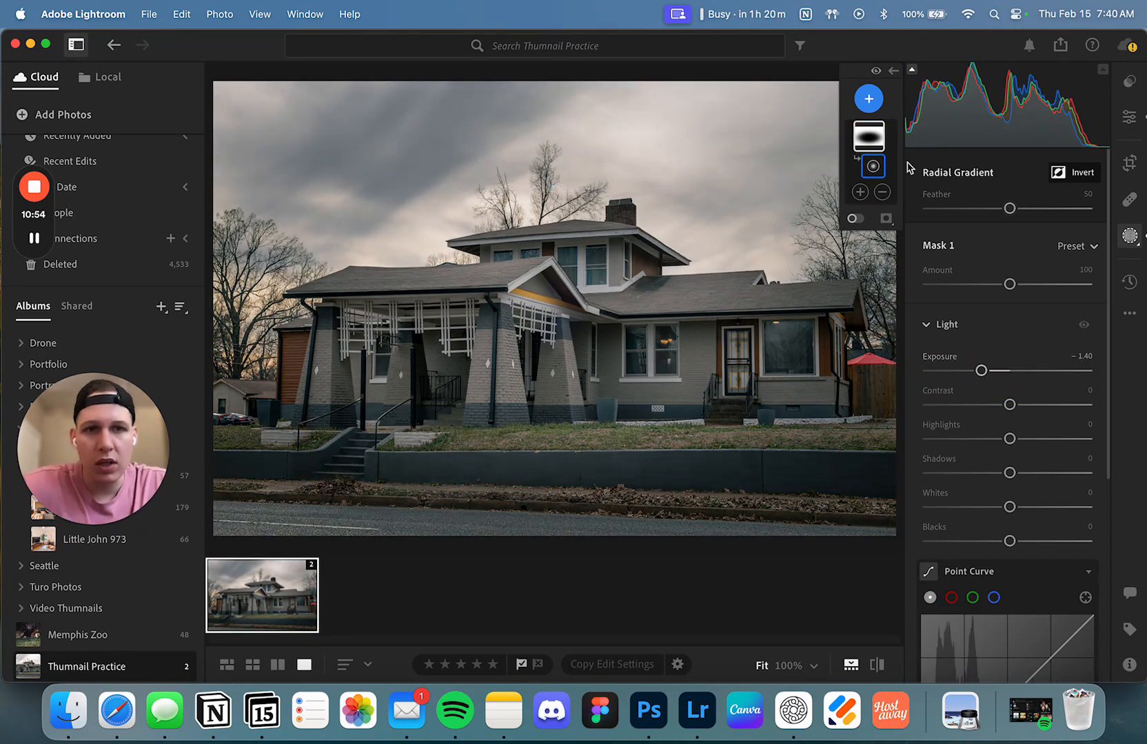
Compare the photo with and without the mask, and against the unedited original
left_click_drag(876, 72, 877, 72)
left_click(876, 73)
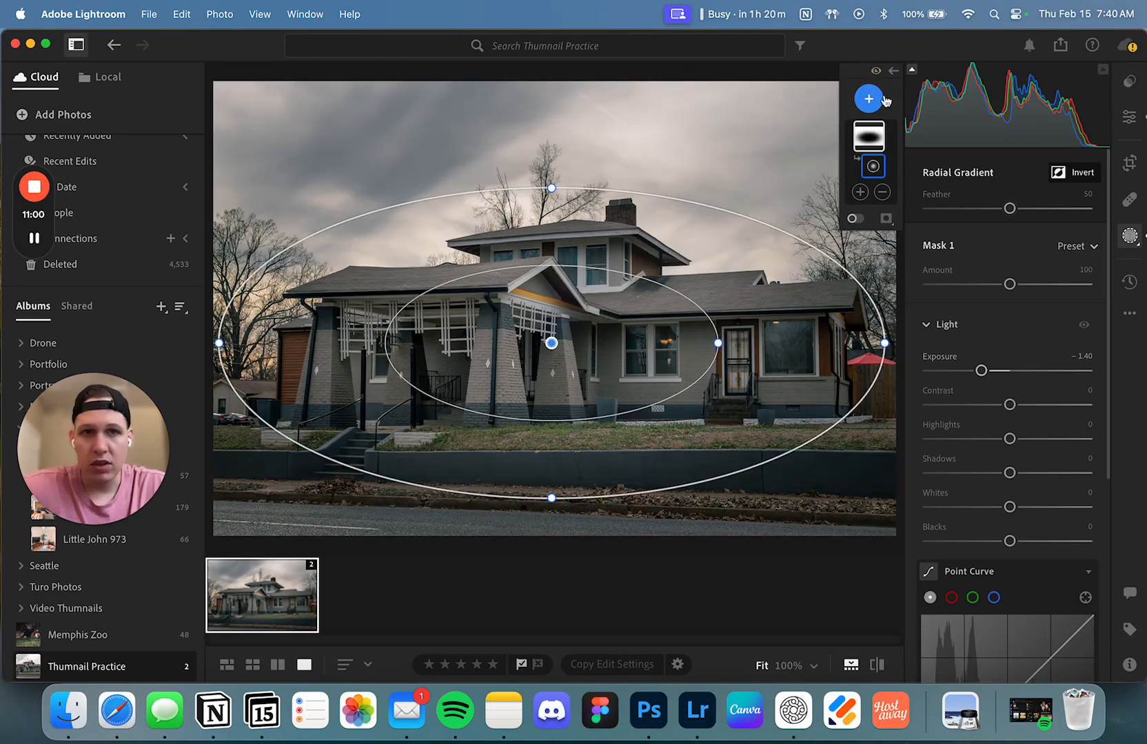
key("backslash")
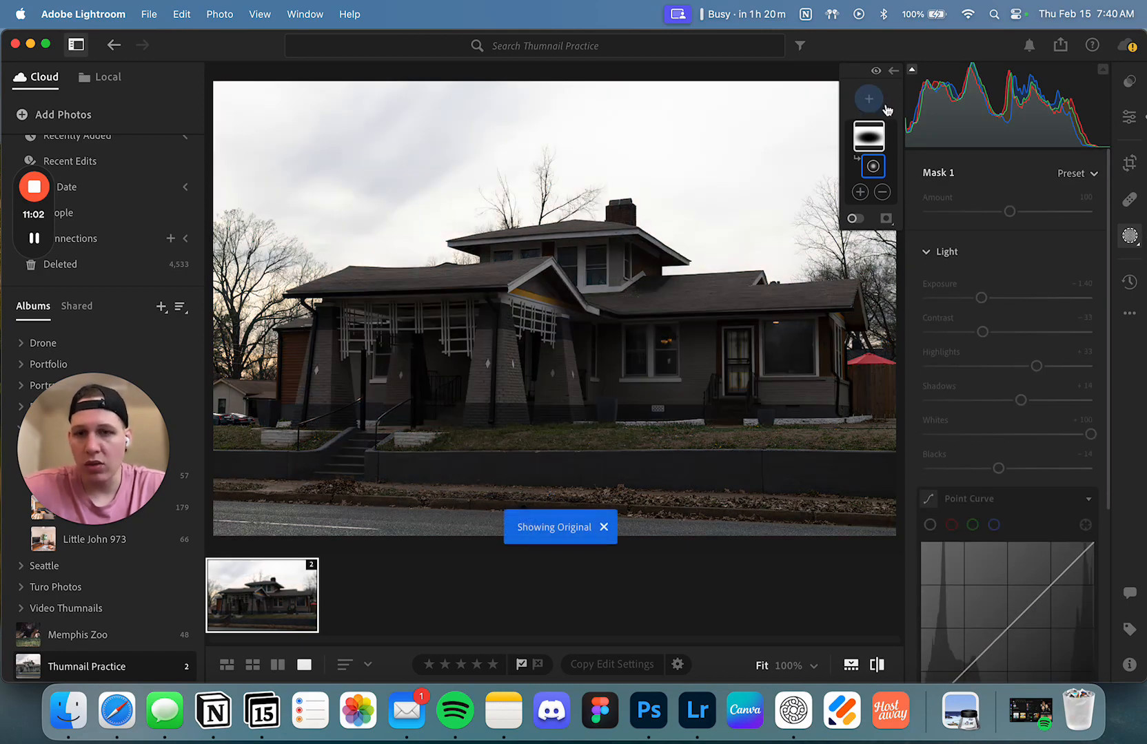
key("backslash")
key("backslash")
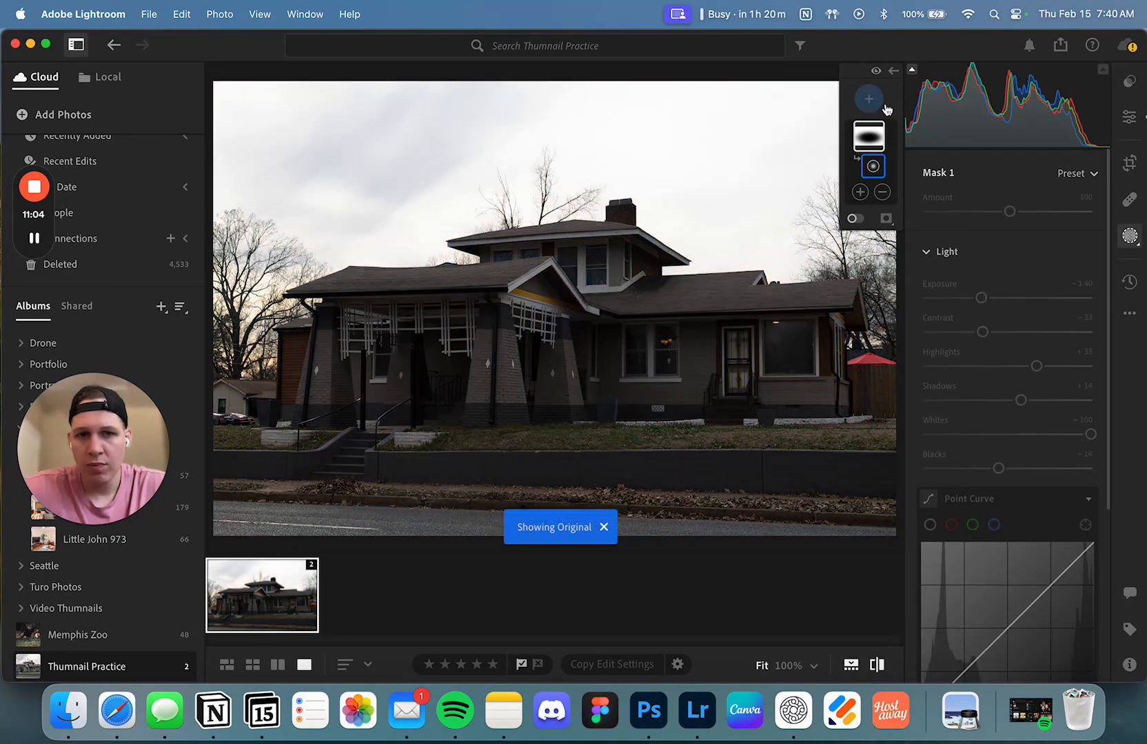
key("backslash")
key("backslash")
key("backslash")
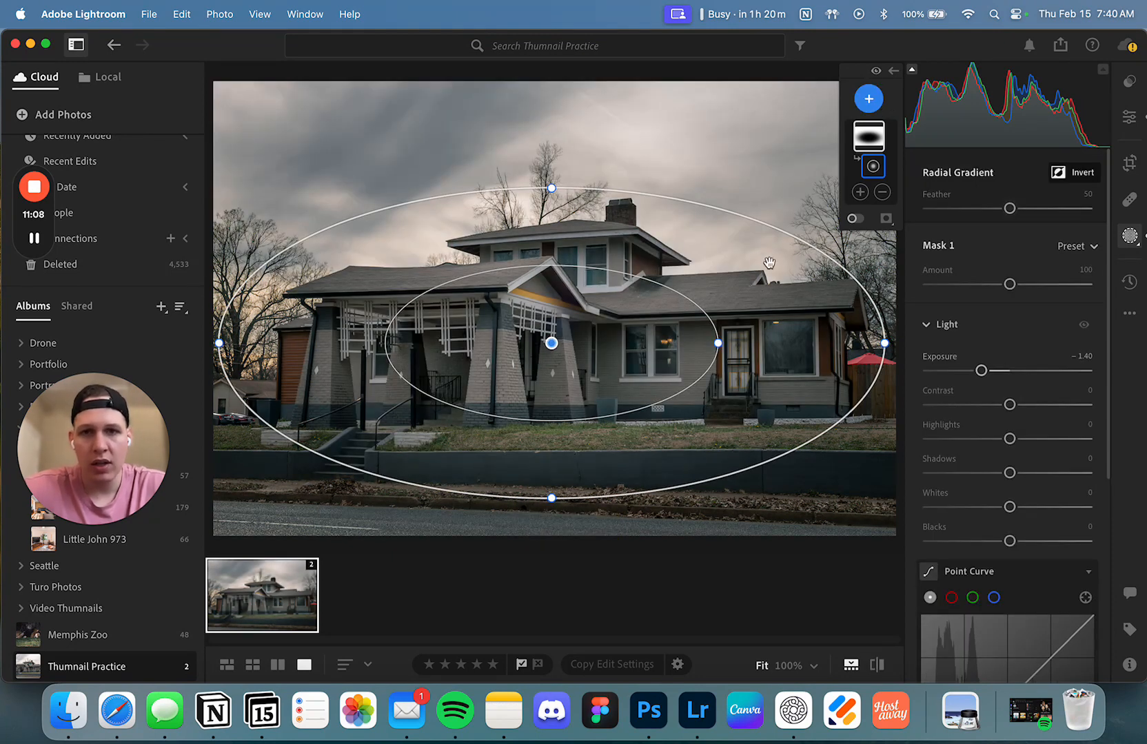
Try Highlights -25 on the mask instead of the exposure cut, then reset it and restore exposure to -1.40
double_click(982, 370)
mouse_move(1009, 439)
left_mouse_down()
mouse_move(960, 437)
mouse_move(989, 439)
left_mouse_up()
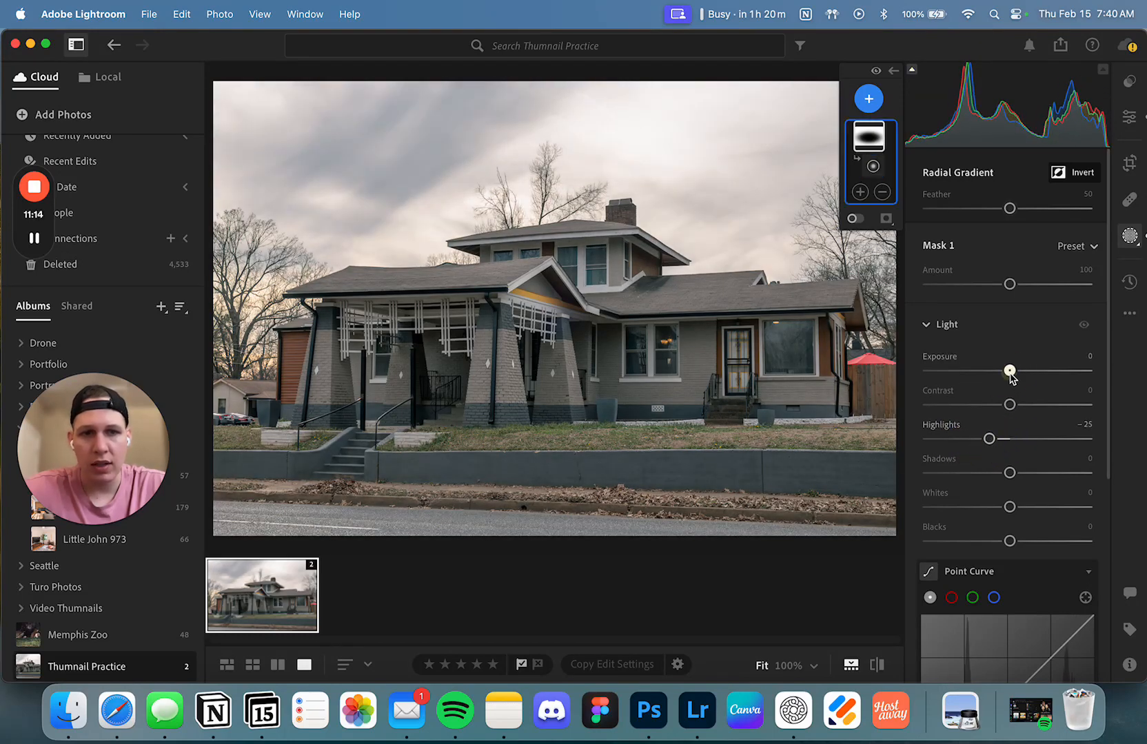
left_click_drag(1010, 371, 983, 373)
double_click(989, 439)
Lower the whole photo's exposure slightly, and shift the inverted mask's ellipse down and left toward the porch
left_click_drag(638, 343, 633, 351)
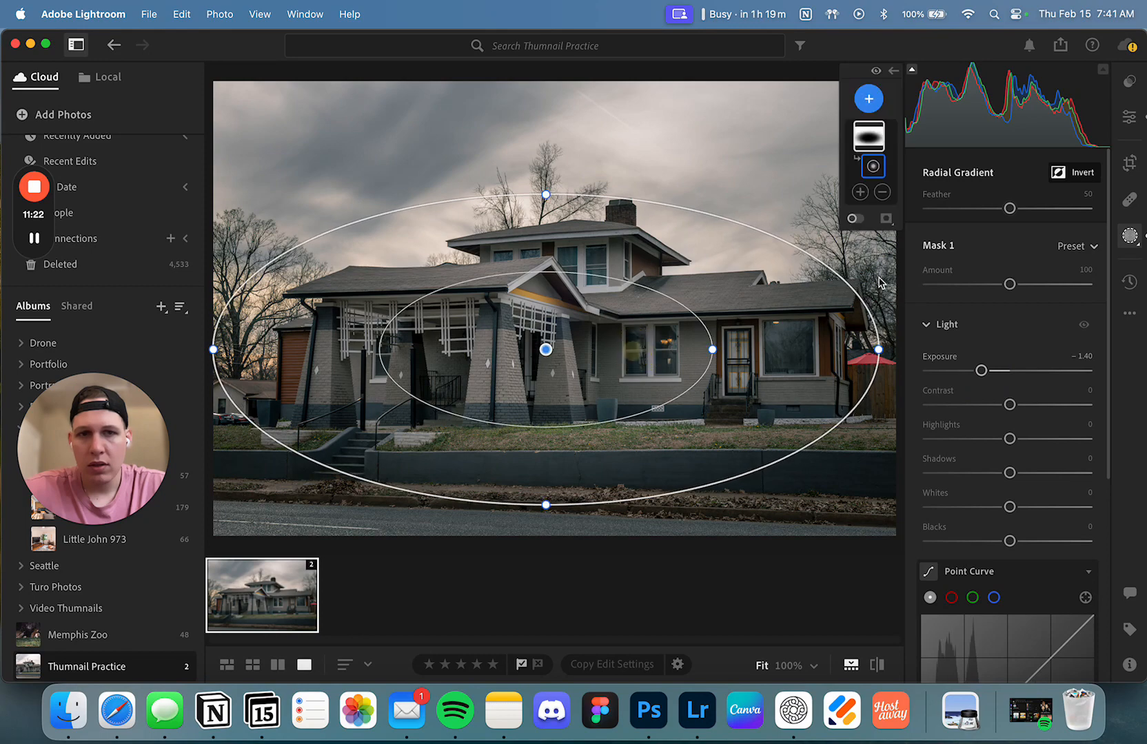
left_click(1129, 117)
left_click(945, 288)
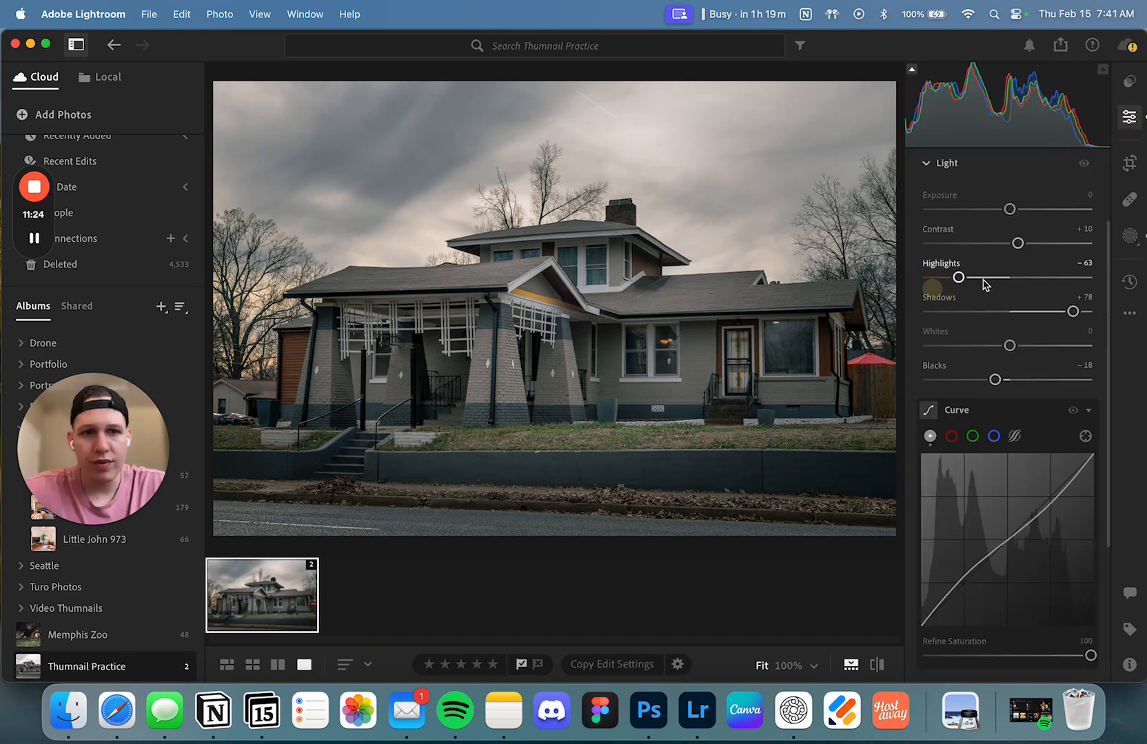
left_click_drag(1009, 209, 1006, 209)
left_click(1129, 236)
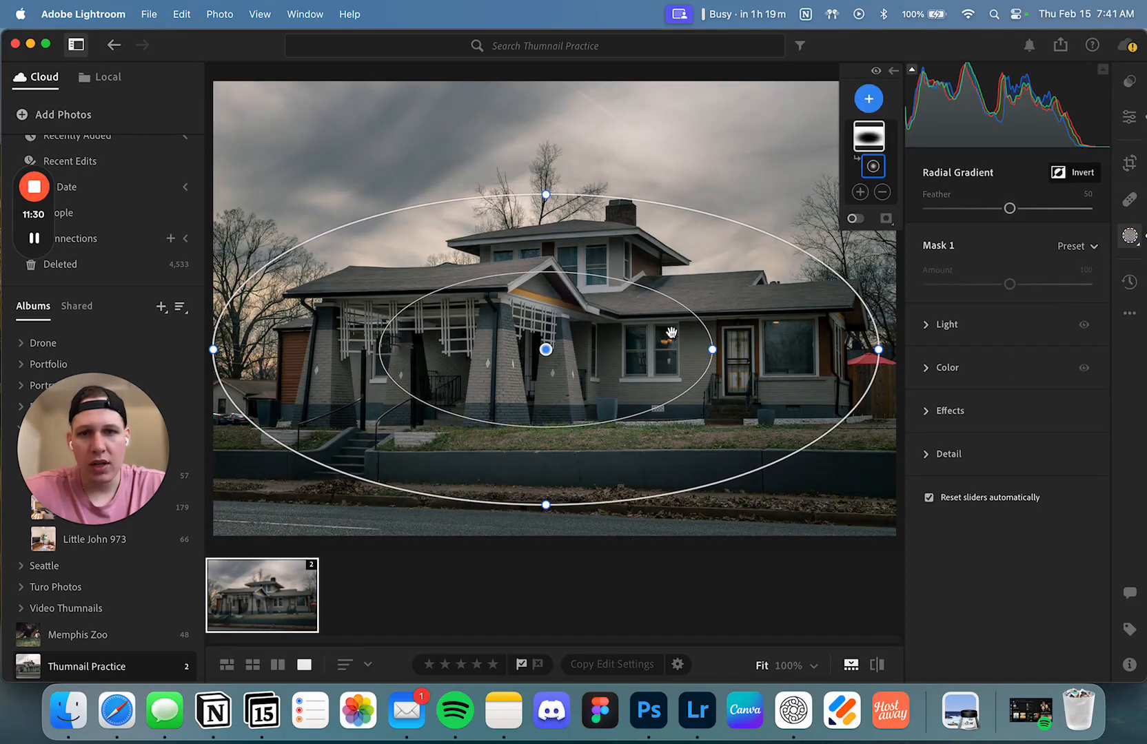
left_click_drag(546, 350, 536, 359)
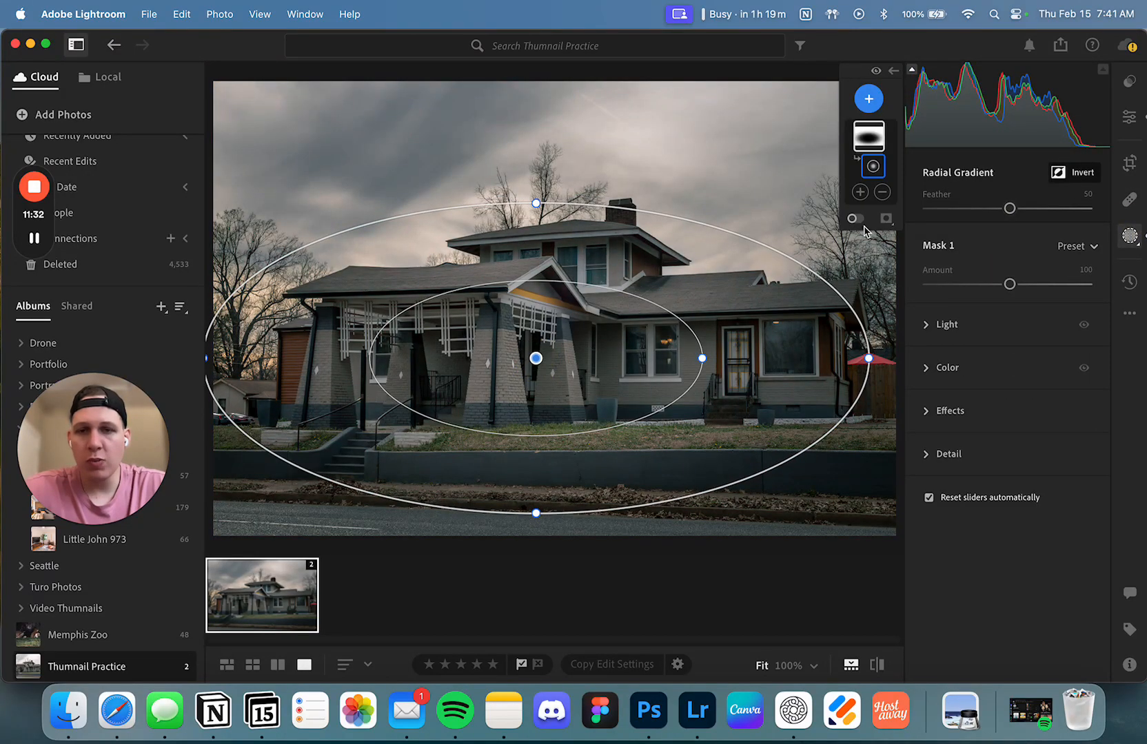
Add a second, non-inverted radial gradient mask over the front of the house and set its exposure to +1.00
left_click(865, 107)
left_click(915, 295)
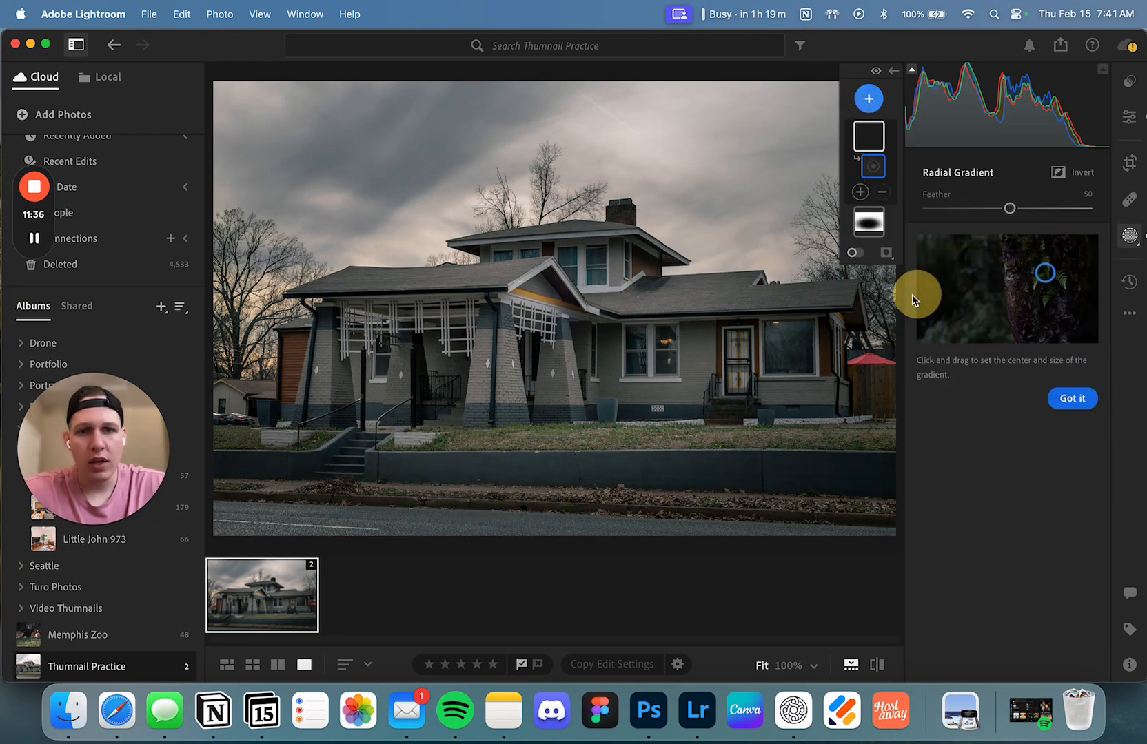
left_click_drag(509, 332, 760, 430)
left_click_drag(648, 336, 517, 305)
left_click(937, 324)
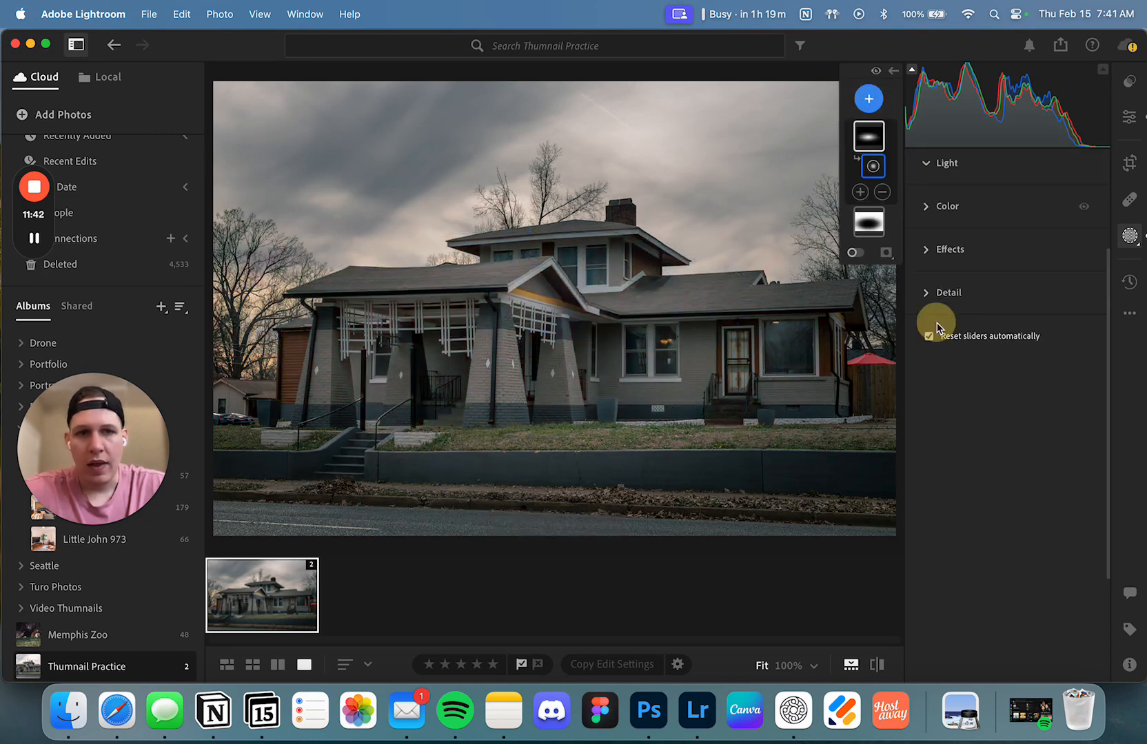
left_click_drag(1008, 210, 1029, 210)
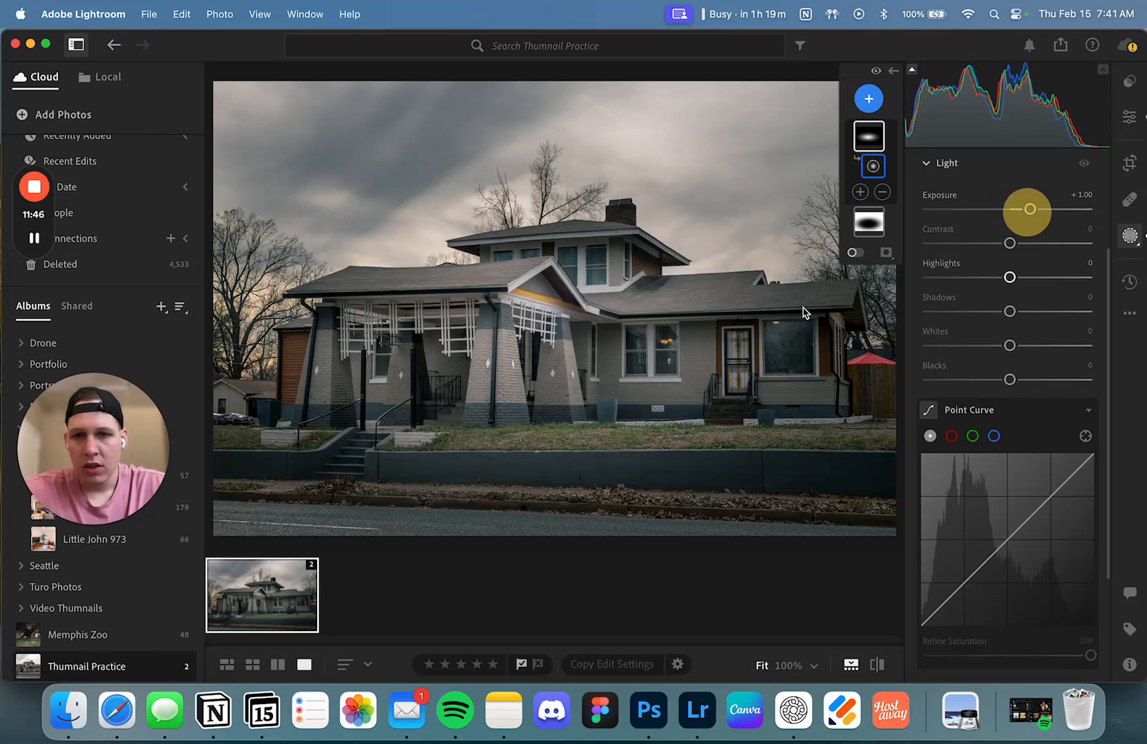
Widen the brightening mask's ellipse and recentre it to reach the windows beyond the front door
left_click(605, 341)
left_click_drag(607, 341, 635, 337)
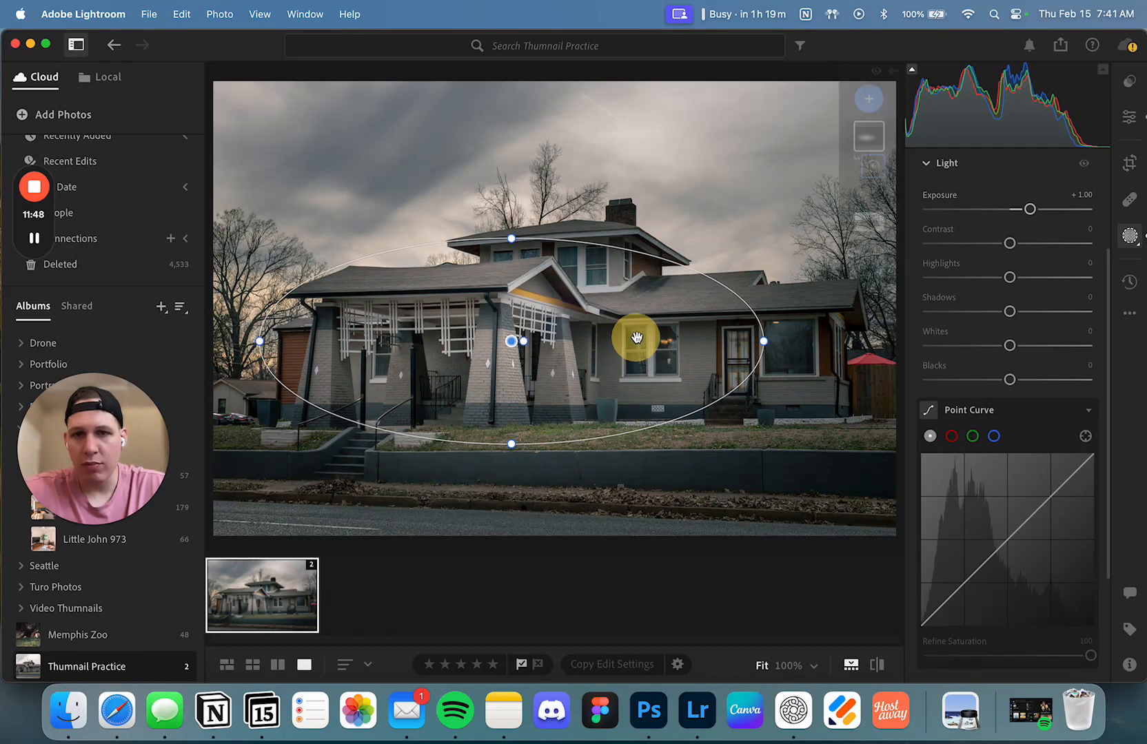
left_click_drag(767, 341, 702, 343)
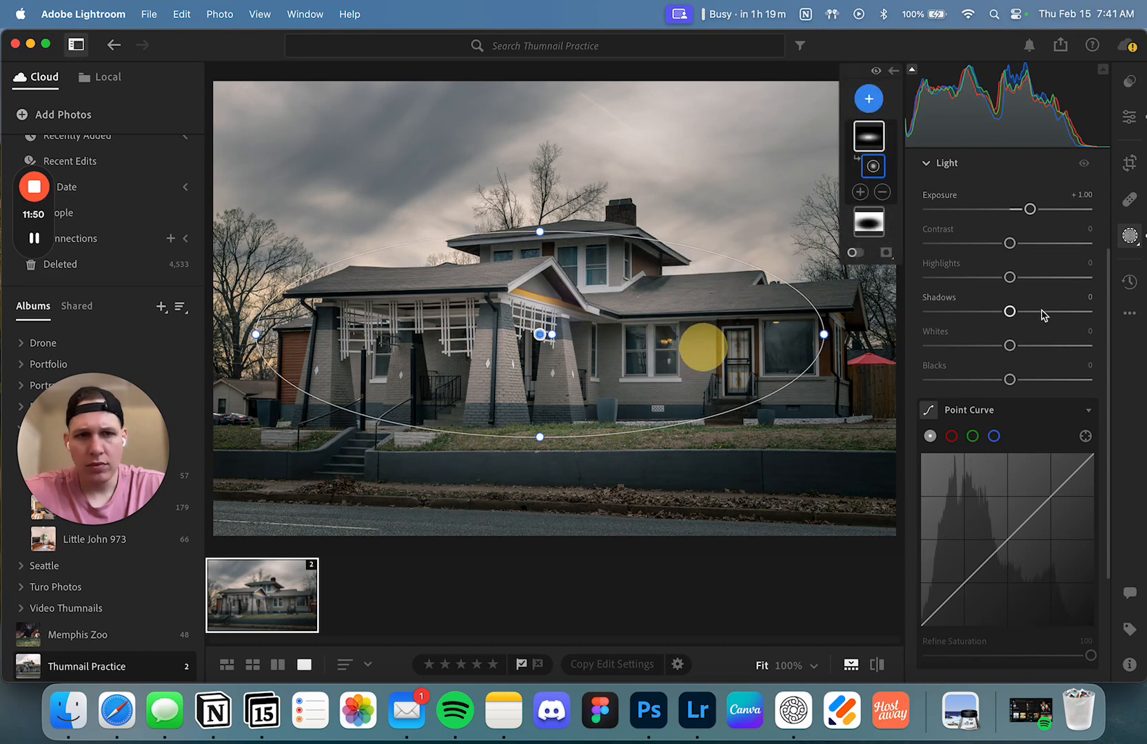
Raise the second mask's contrast slightly and shape its point curve into a gentle S with two points
left_click_drag(1009, 243, 1018, 255)
scroll(978, 455, "down", 5)
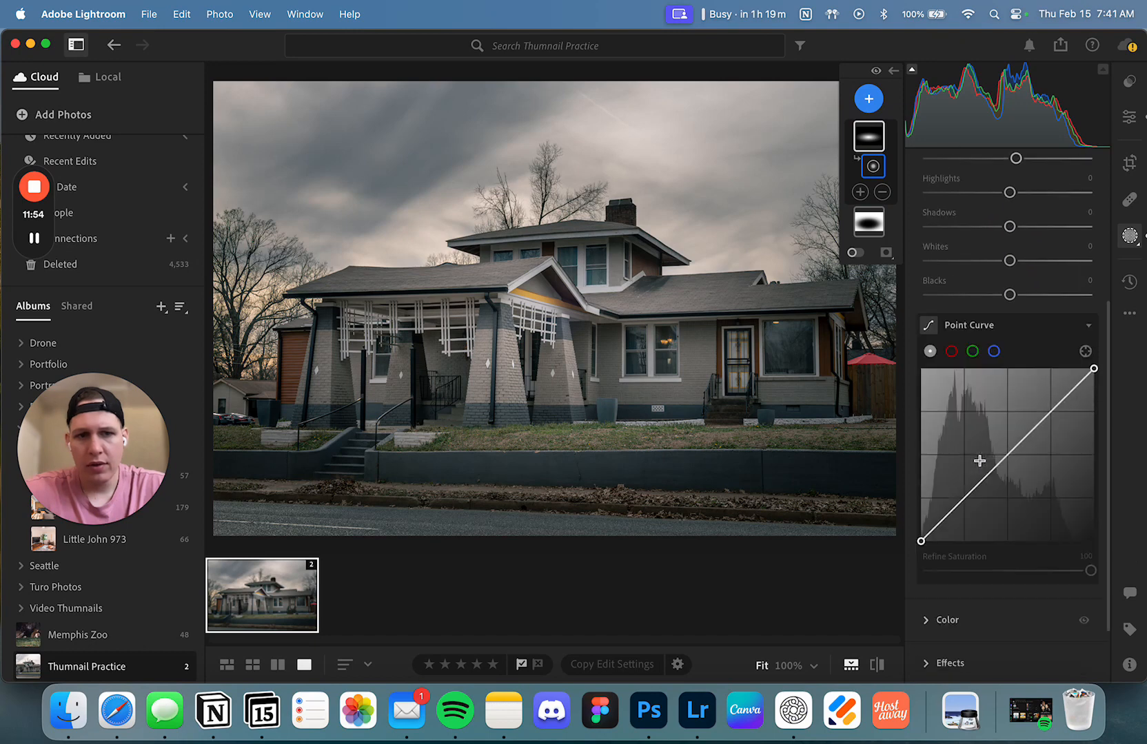
left_click(963, 433)
left_click_drag(963, 432, 962, 434)
left_click_drag(1050, 339, 1051, 335)
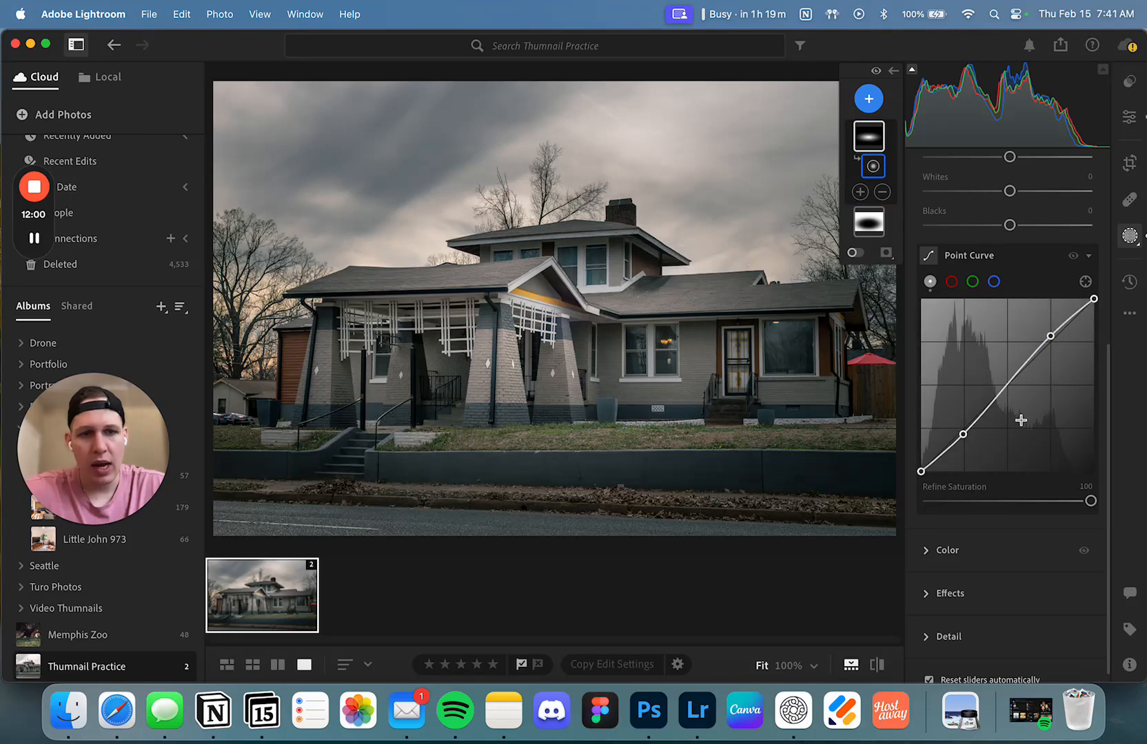
scroll(978, 434, "down", 1)
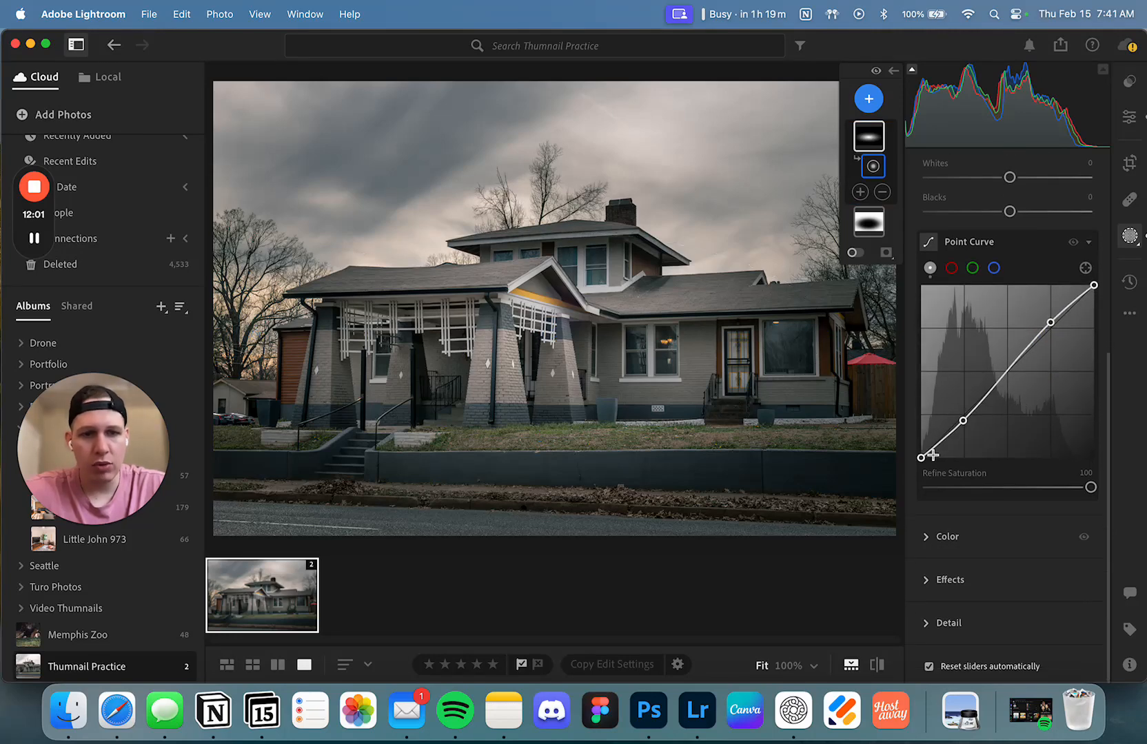
Set the second mask's Clarity to +16, Dehaze to +13 and Feather to 87, shifting its ellipse left toward the porch
left_click(927, 579)
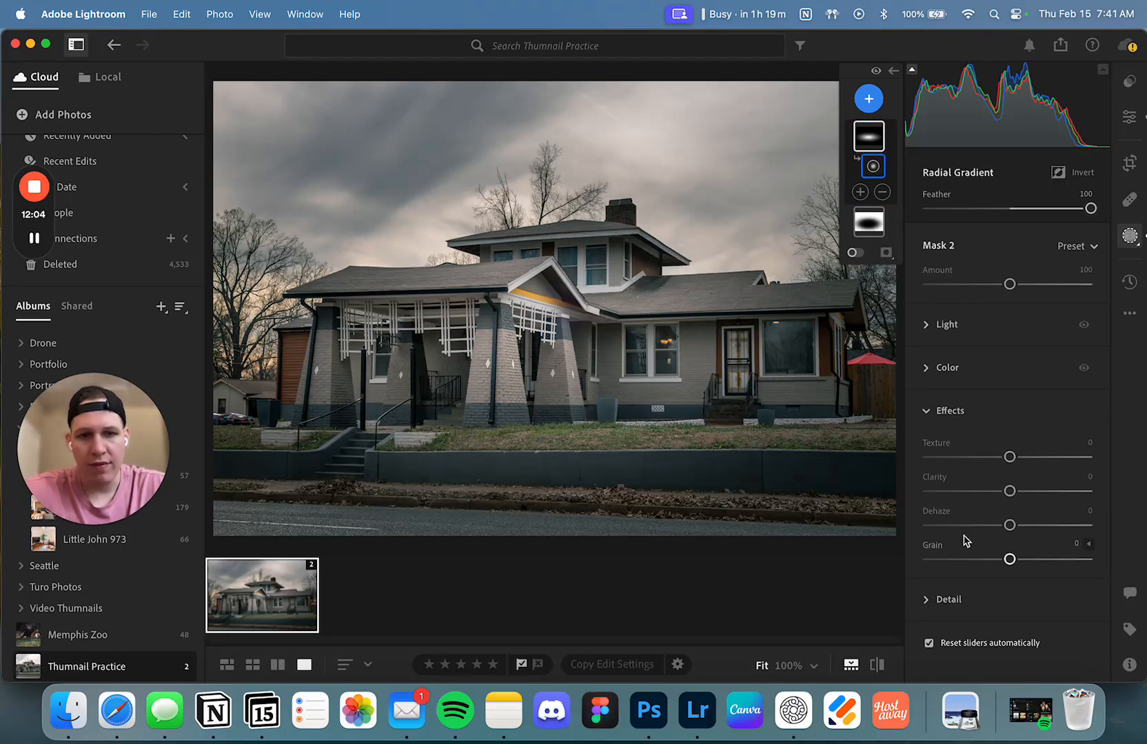
left_click_drag(1010, 491, 1020, 530)
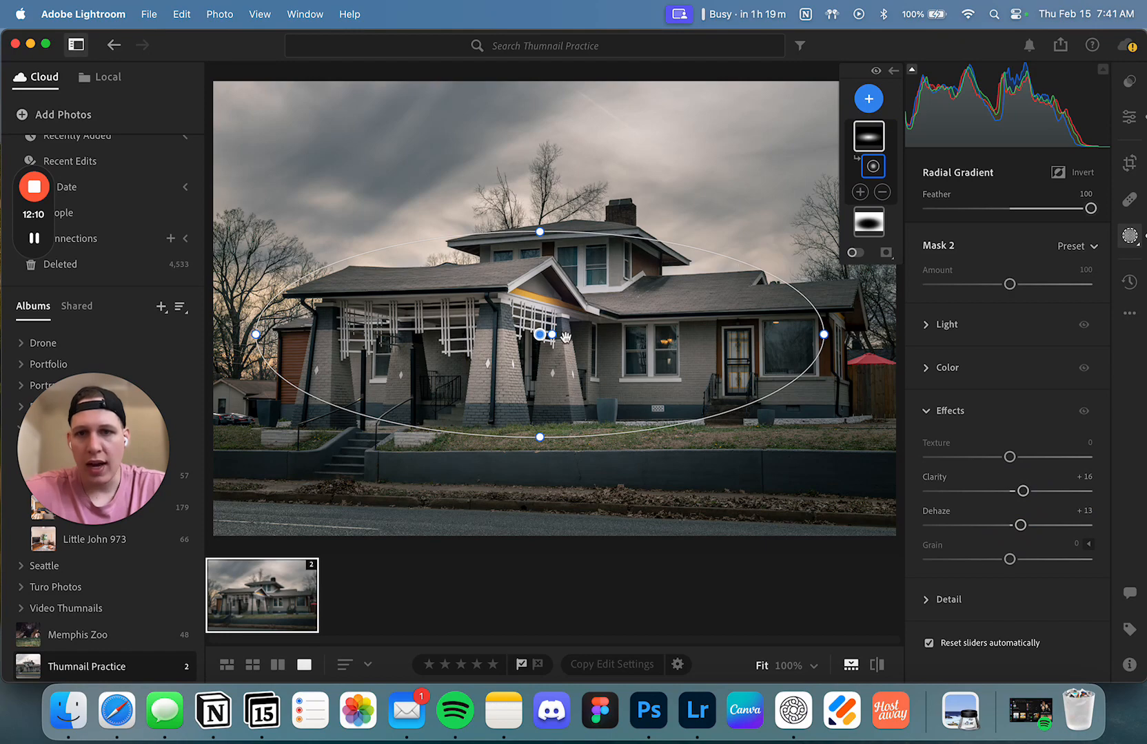
left_click_drag(555, 337, 514, 341)
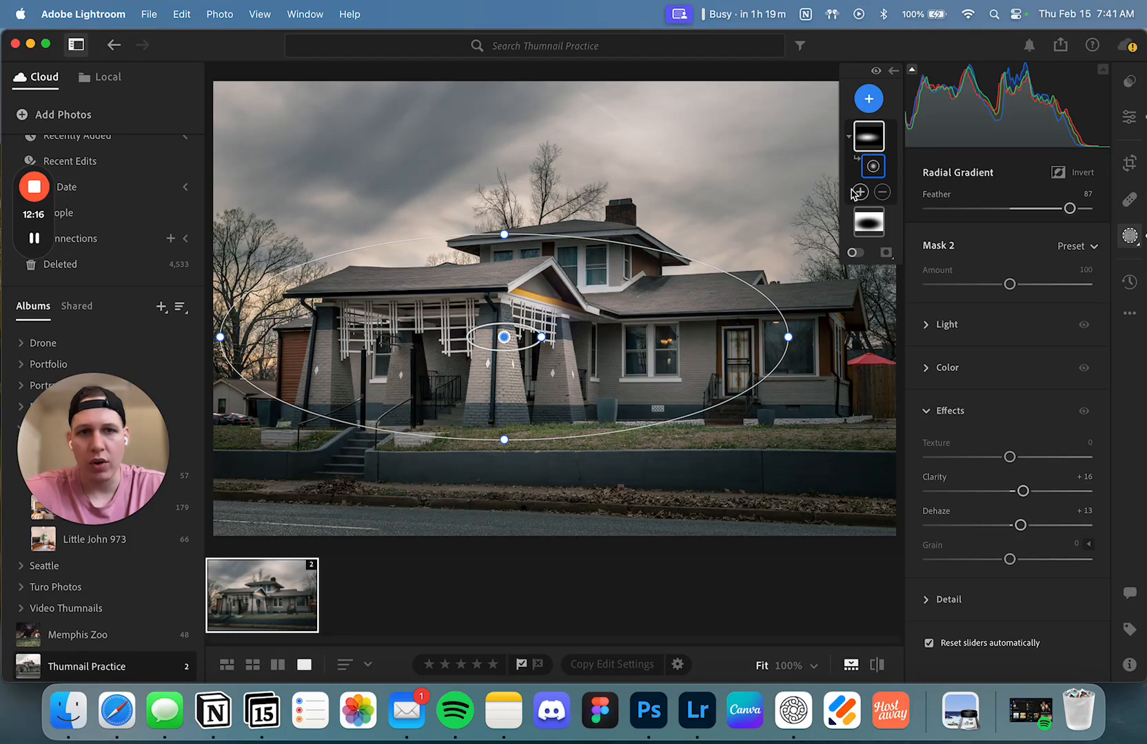
Compare the photo with its masks hidden and shown, and with the unedited original
left_click(877, 72)
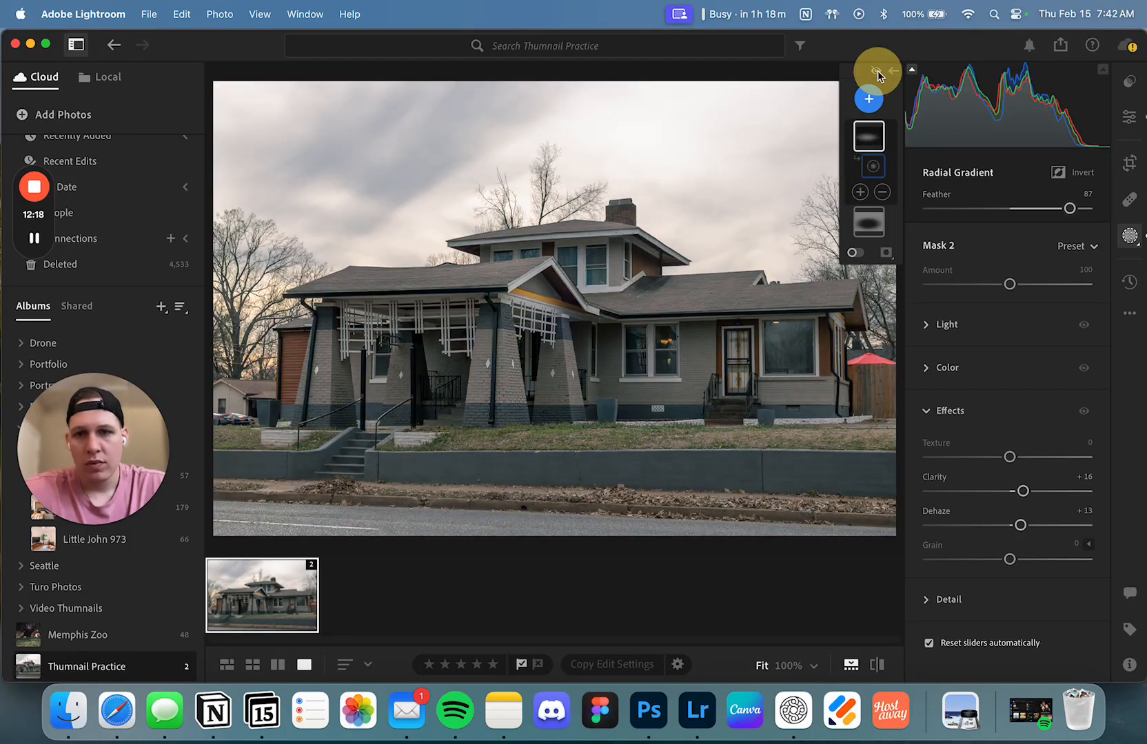
left_click(877, 71)
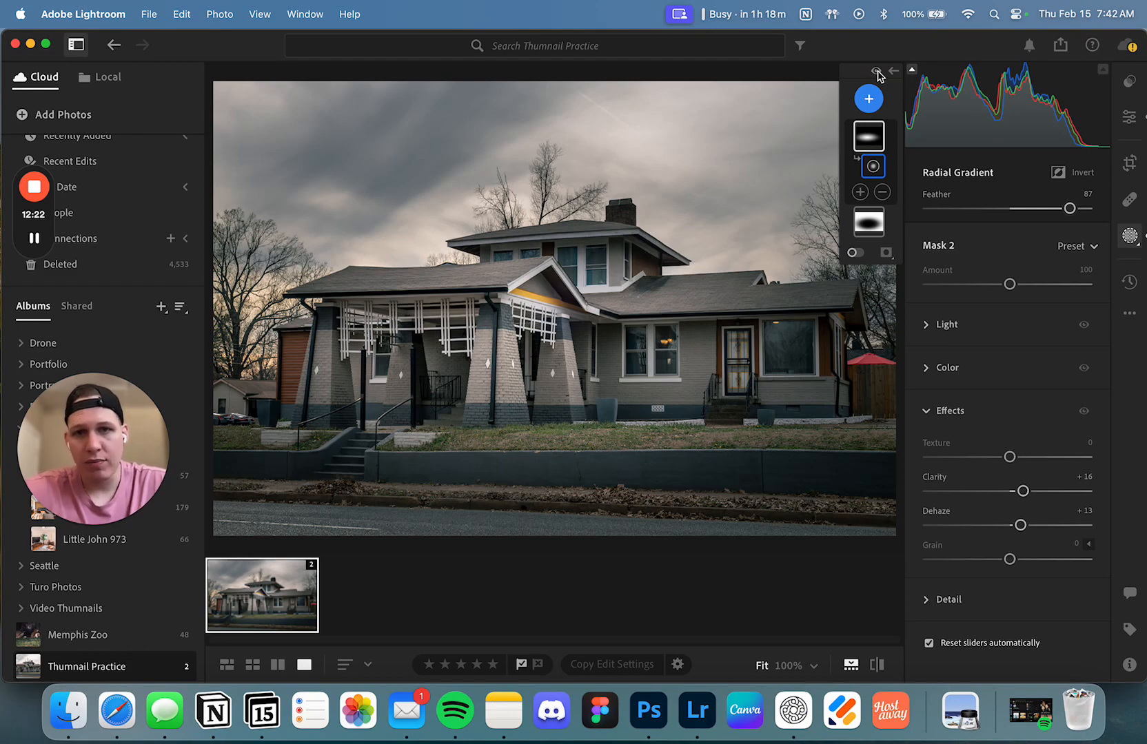
left_click(877, 71)
left_click(877, 71)
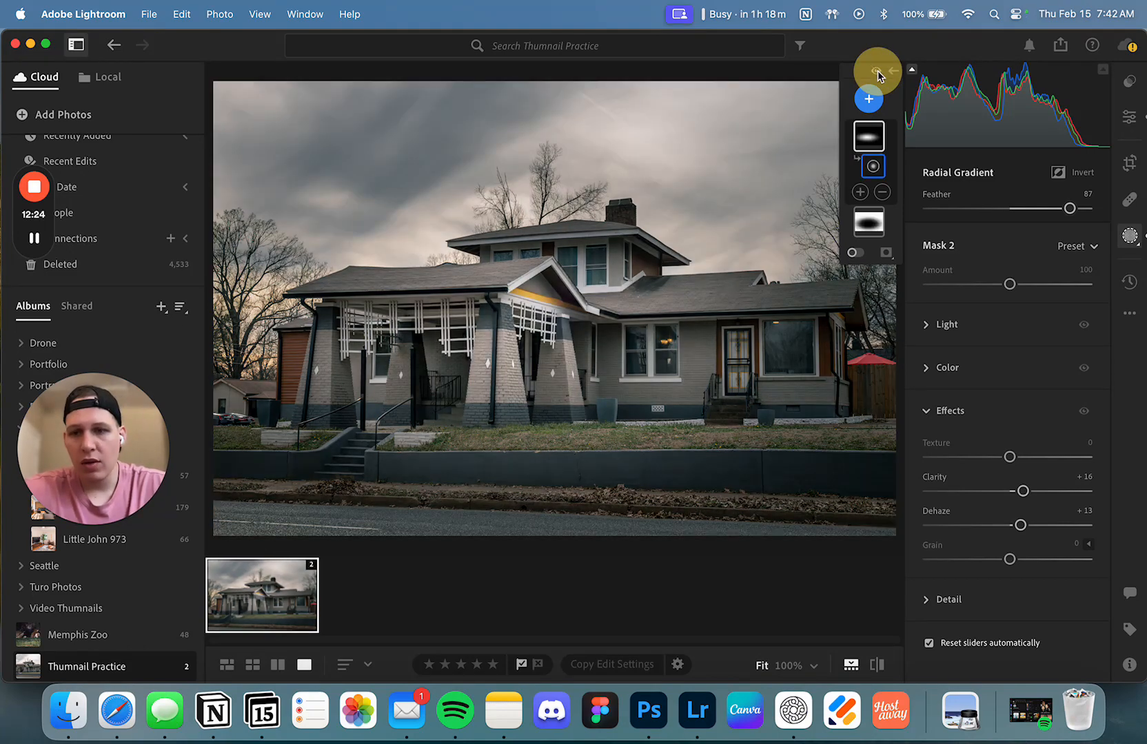
key("backslash")
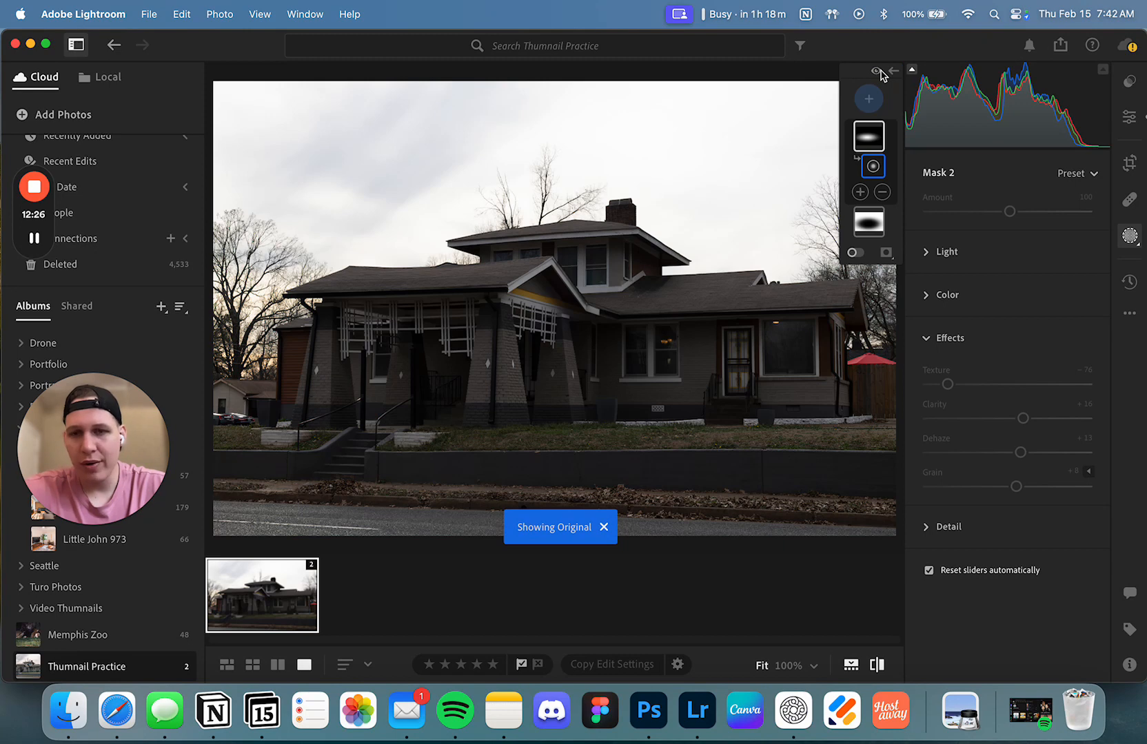
key("backslash")
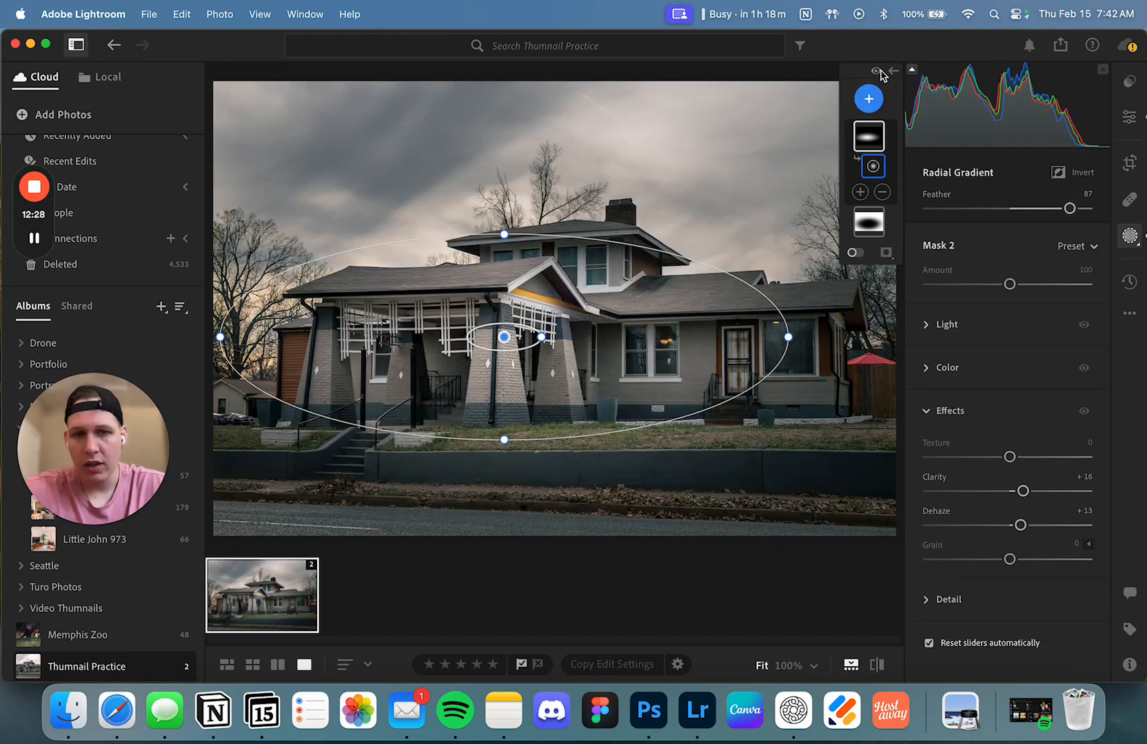
key("Escape")
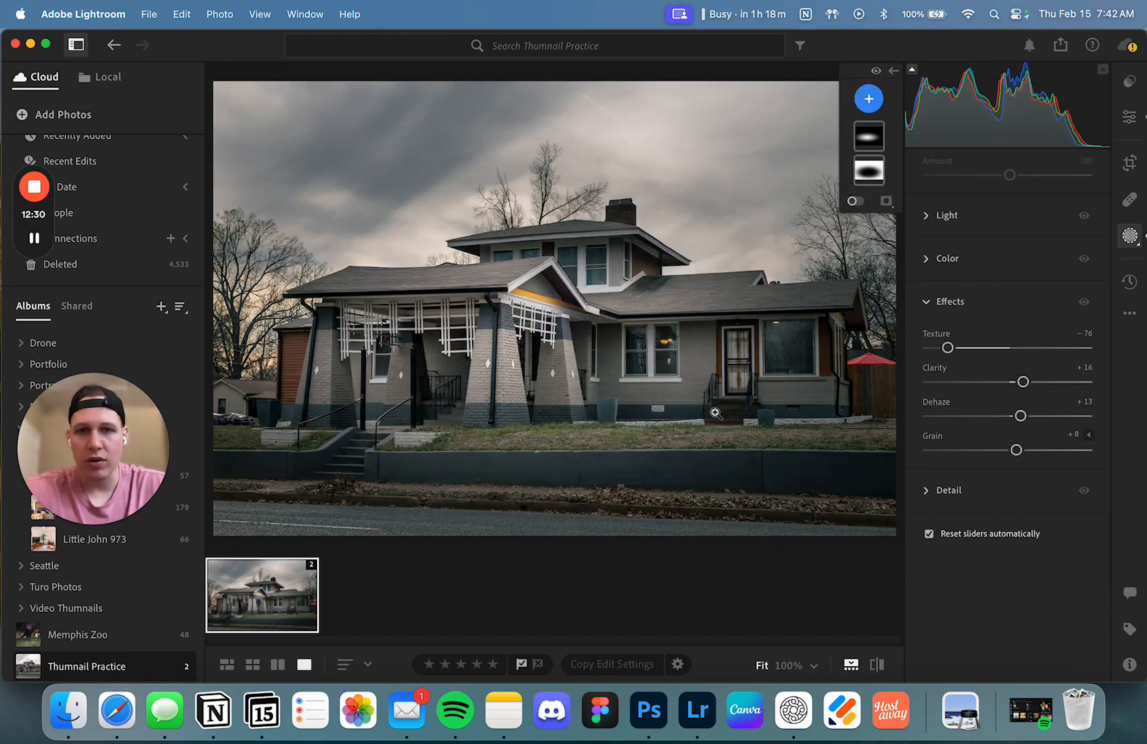
left_click(932, 302)
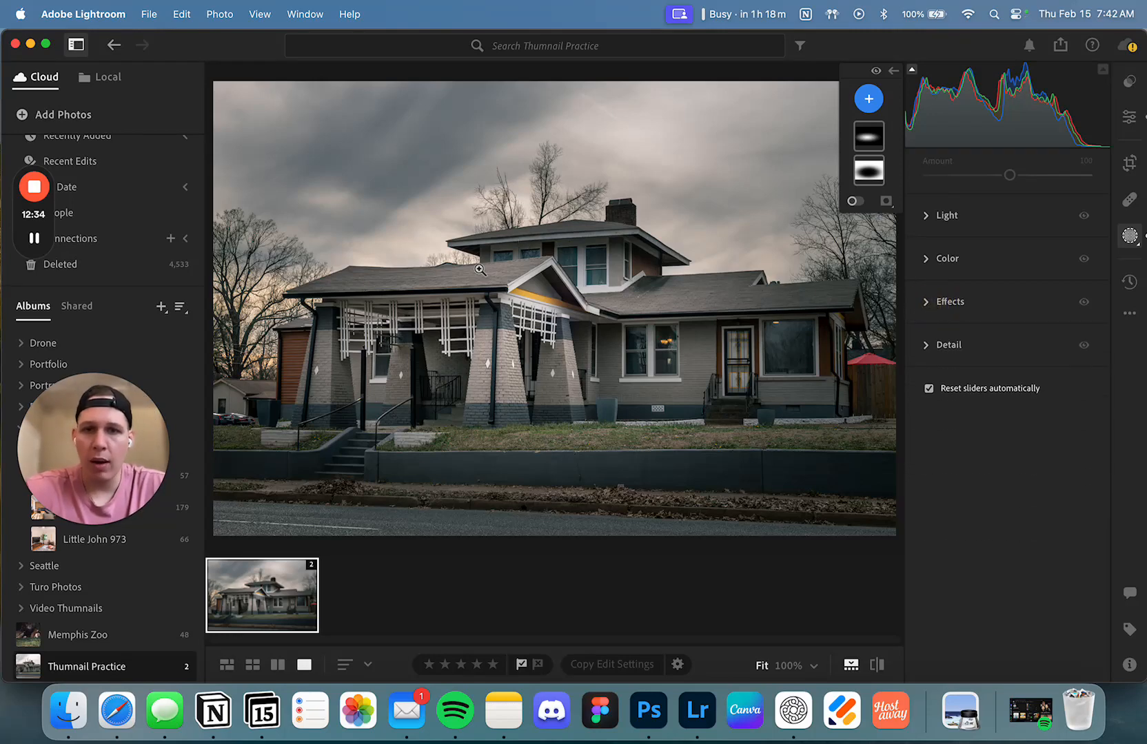
Add a brush component to the second mask with a brush size of 11.8
left_click(869, 135)
left_click(860, 193)
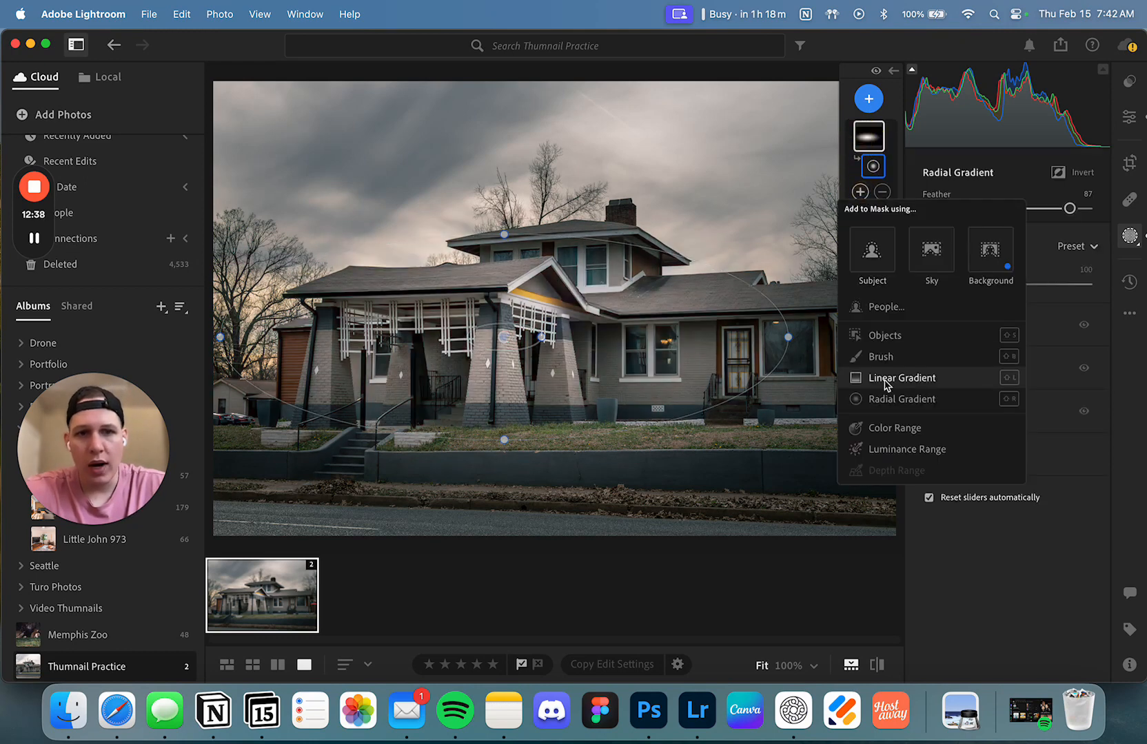
left_click(882, 358)
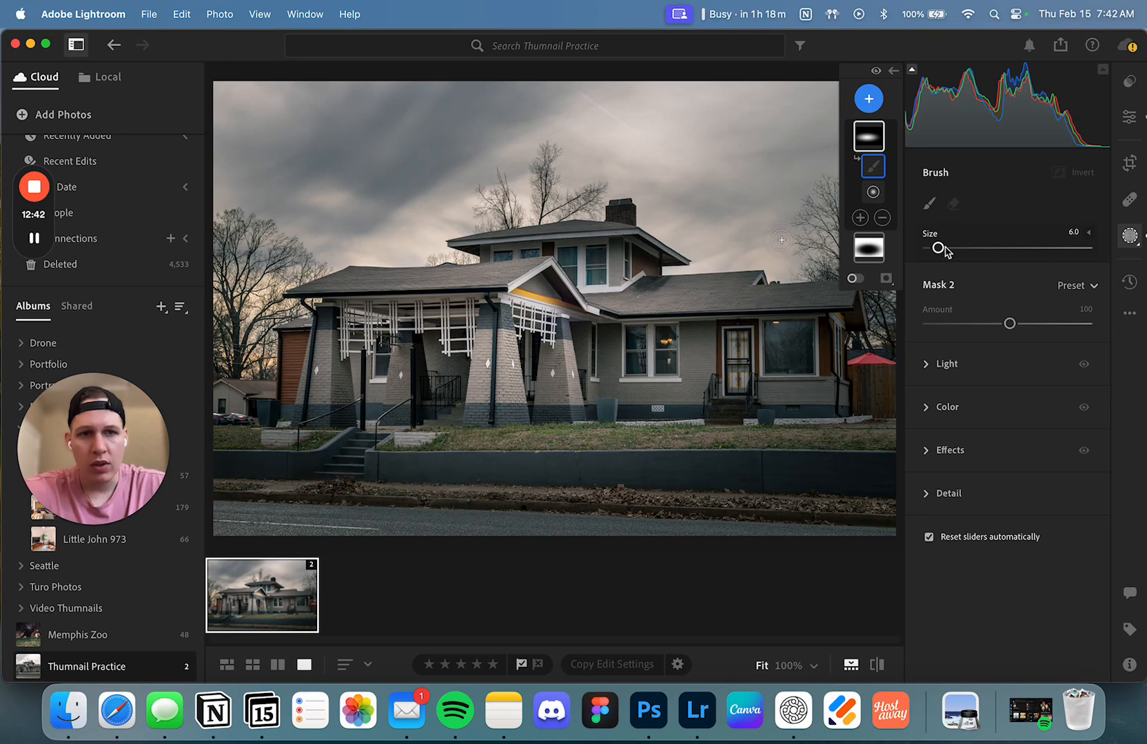
left_click_drag(944, 248, 952, 245)
left_click(1088, 232)
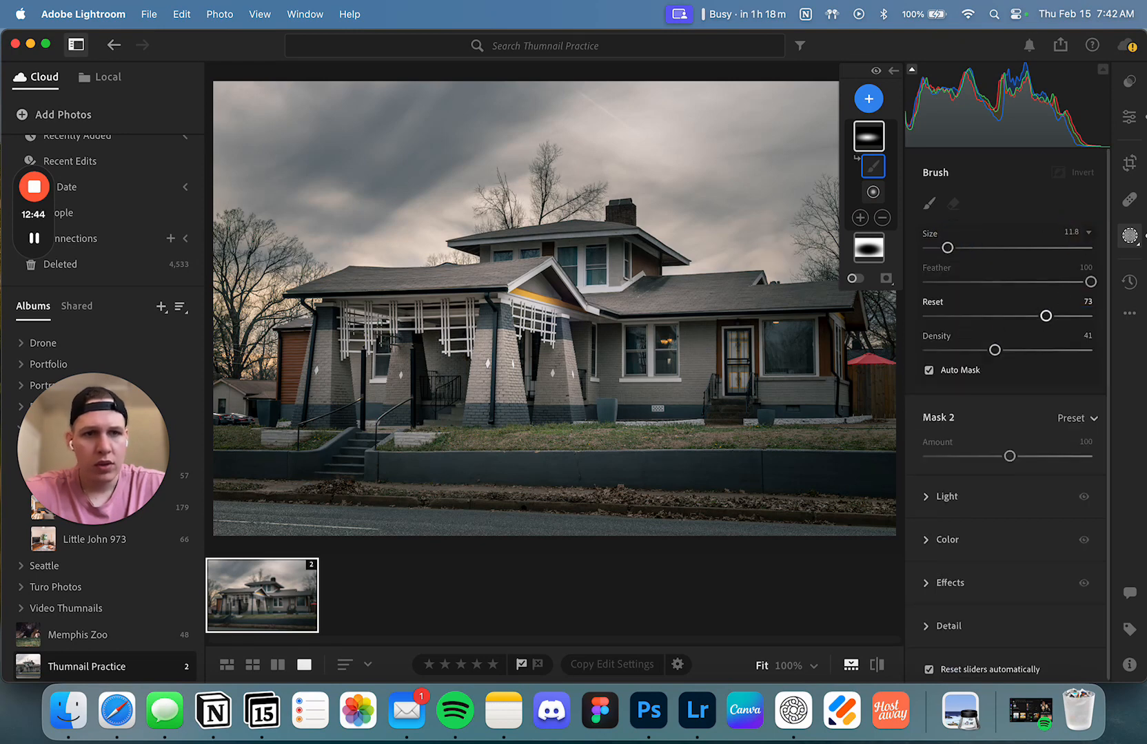
Brush the second mask over the brick porch columns, undoing the last stroke
mouse_move(474, 399)
left_mouse_down()
mouse_move(487, 327)
mouse_move(494, 391)
mouse_move(480, 398)
mouse_move(494, 327)
mouse_move(506, 404)
left_mouse_up()
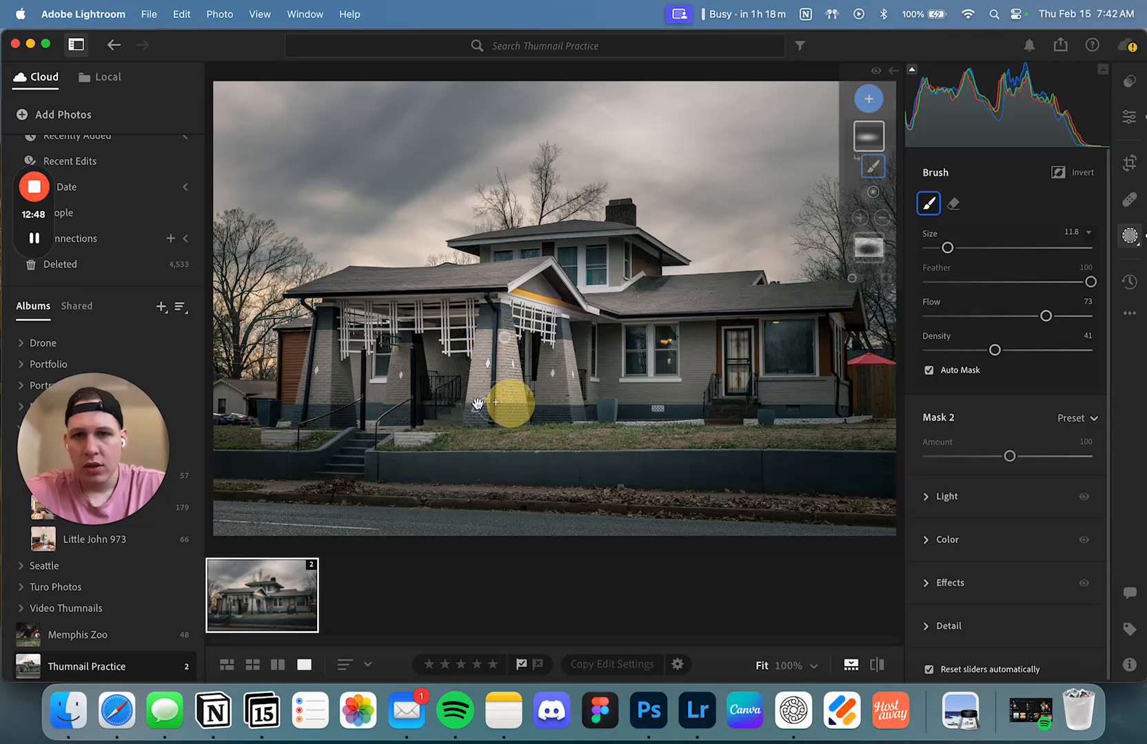
mouse_move(321, 386)
left_mouse_down()
mouse_move(333, 322)
mouse_move(329, 405)
left_mouse_up()
mouse_move(860, 143)
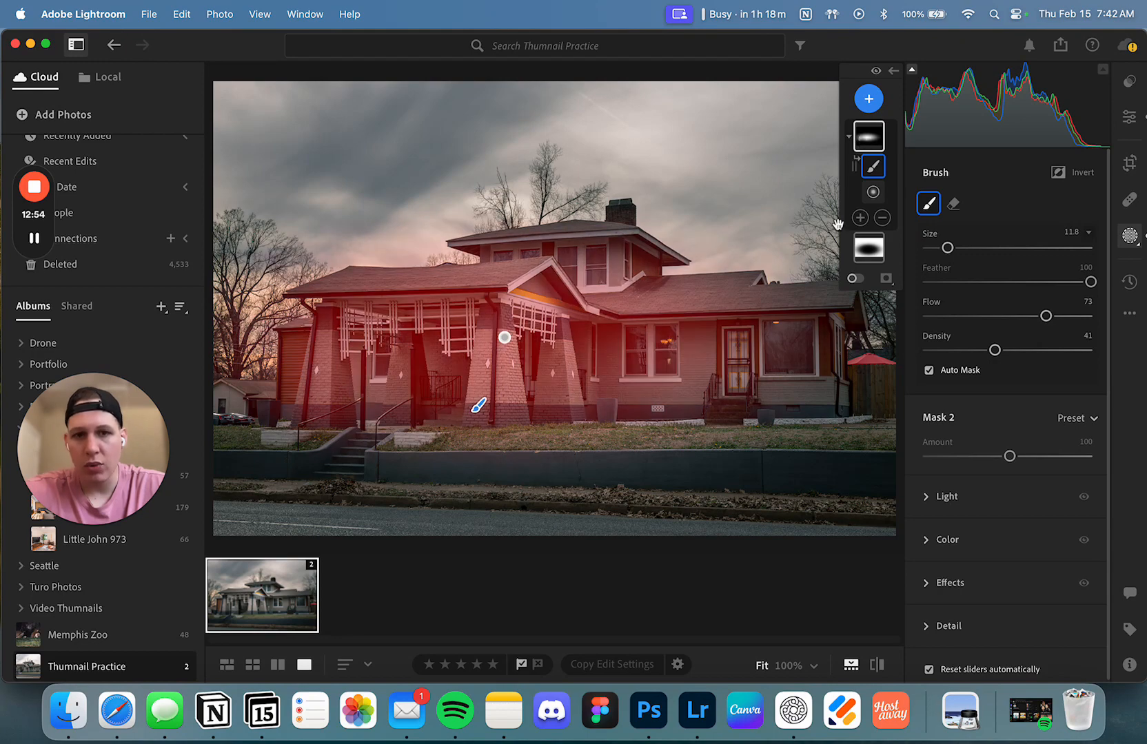
mouse_move(839, 483)
left_mouse_down()
mouse_move(740, 461)
mouse_move(860, 495)
left_mouse_up()
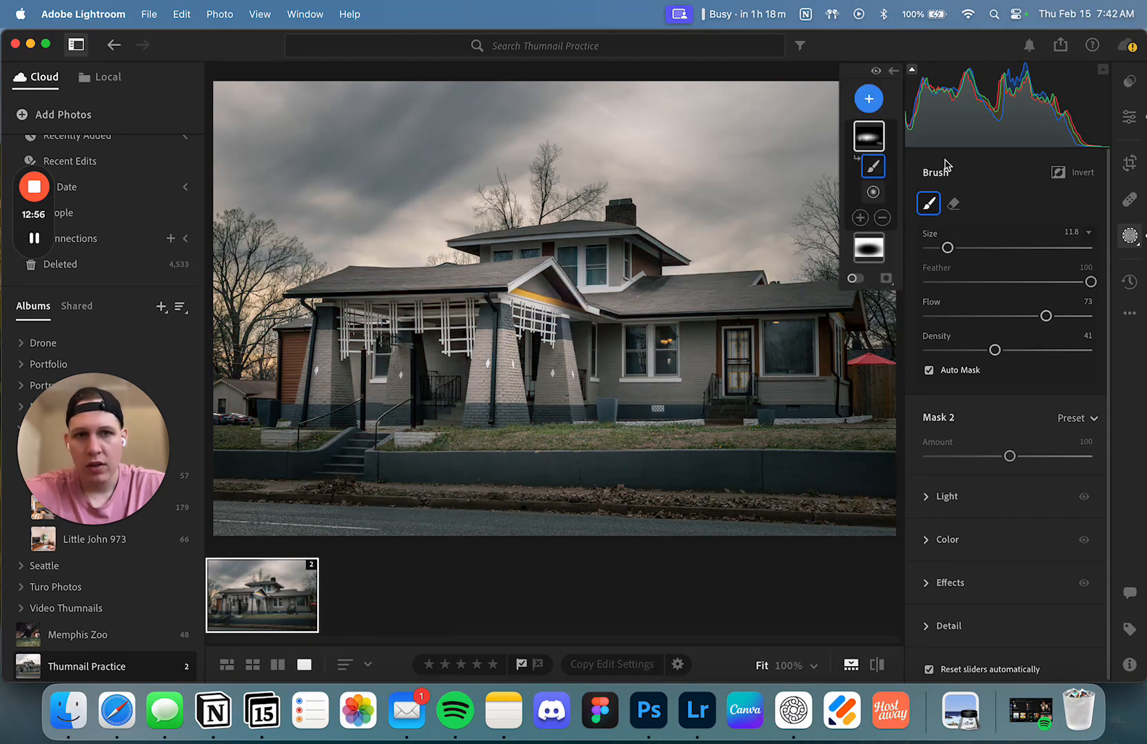
mouse_move(875, 138)
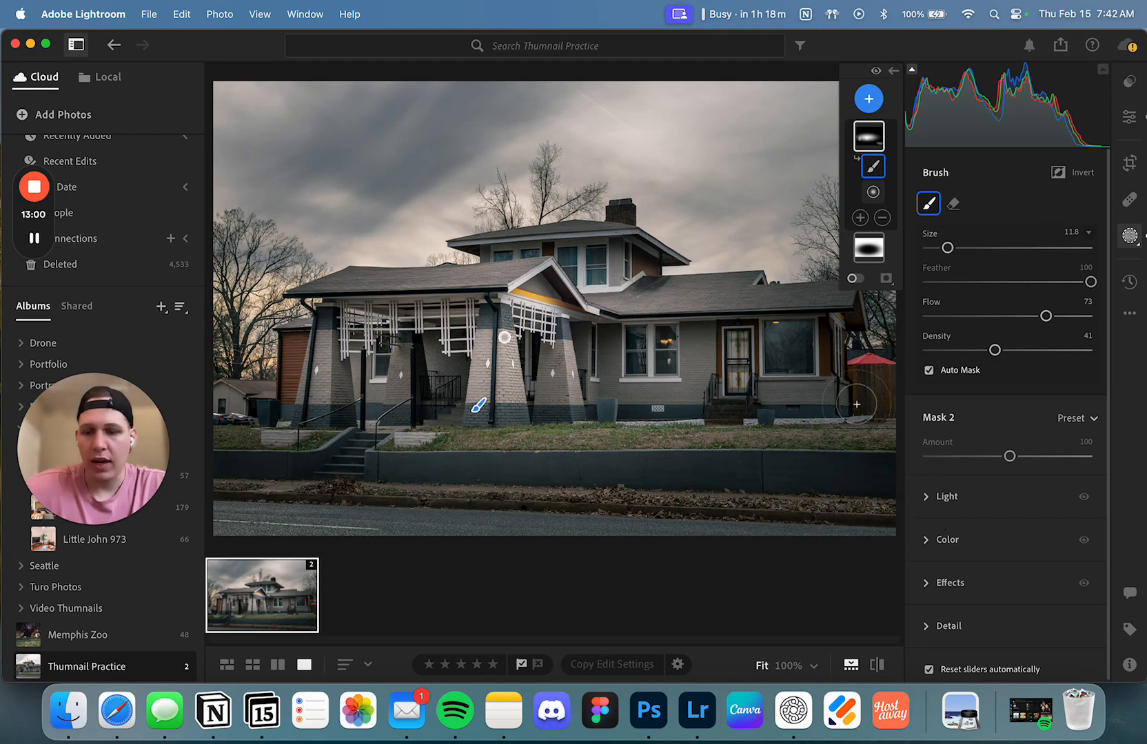
key("super+z")
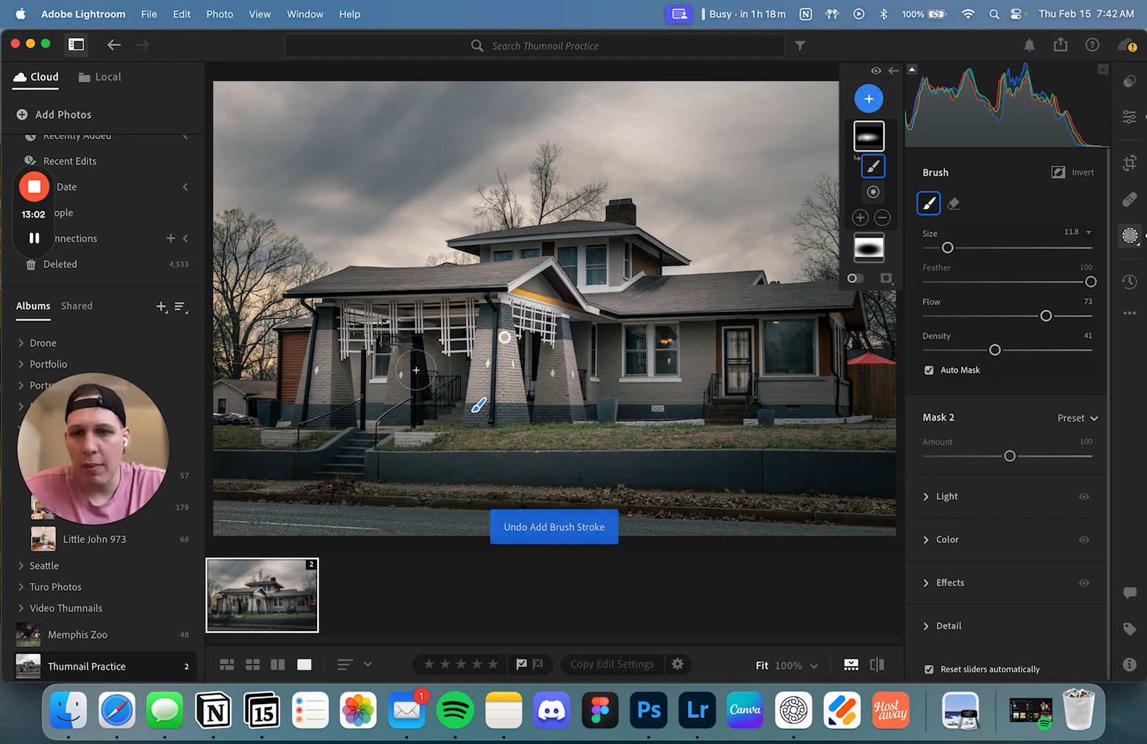
Brush over the wall beside the upper-storey windows and set the second mask's Amount to 114
mouse_move(621, 259)
left_mouse_down()
mouse_move(489, 252)
mouse_move(604, 243)
mouse_move(556, 244)
mouse_move(619, 278)
mouse_move(622, 250)
mouse_move(617, 296)
left_mouse_up()
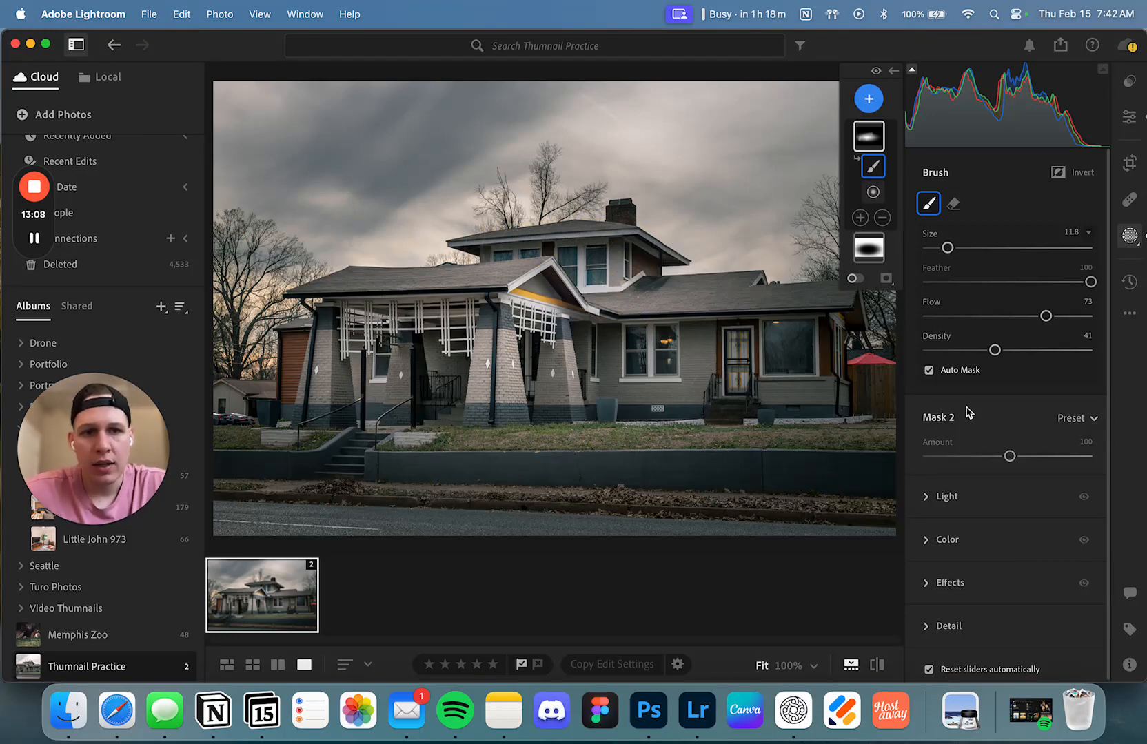
left_click(1092, 237)
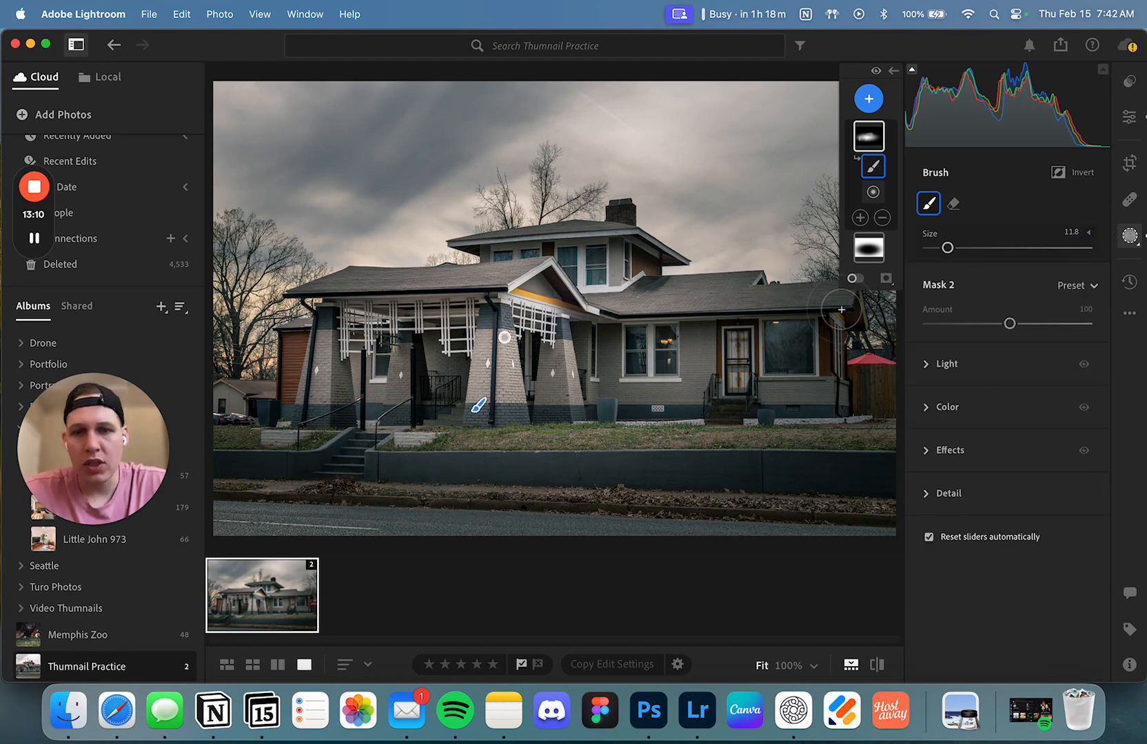
left_click_drag(1015, 328, 1026, 329)
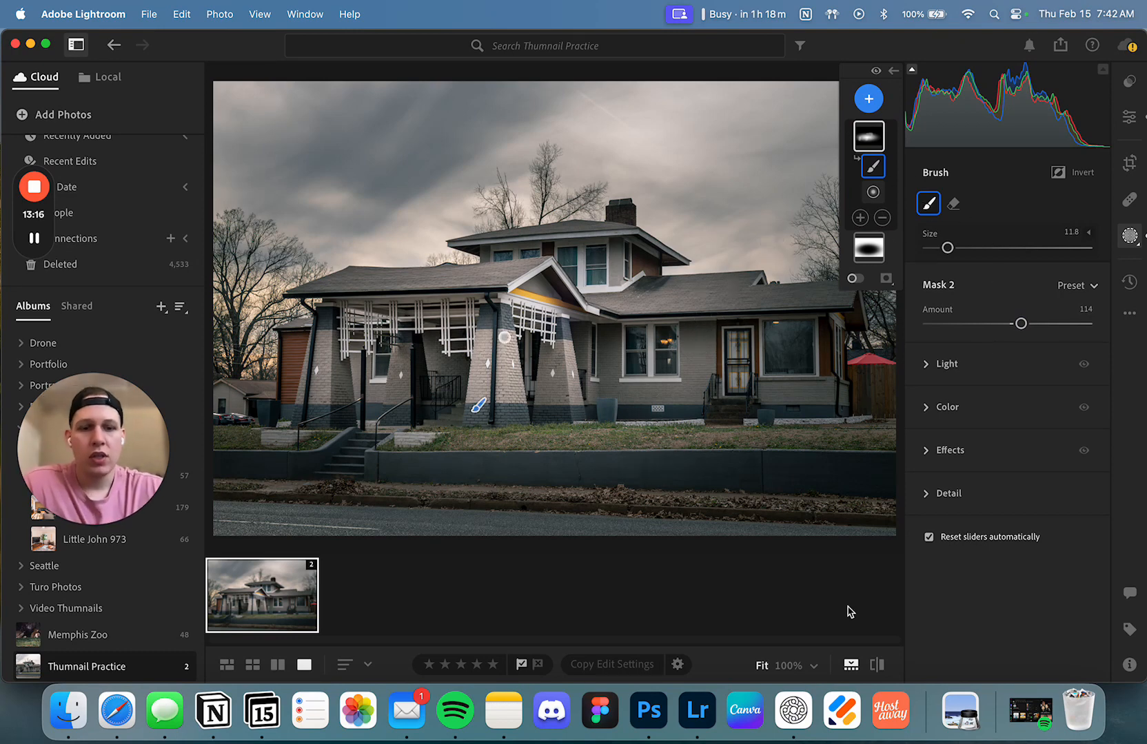
Check the steps after adding masks in the Thumbnail Steps note, and return to the photo in Lightroom
left_click(504, 709)
left_click(830, 237)
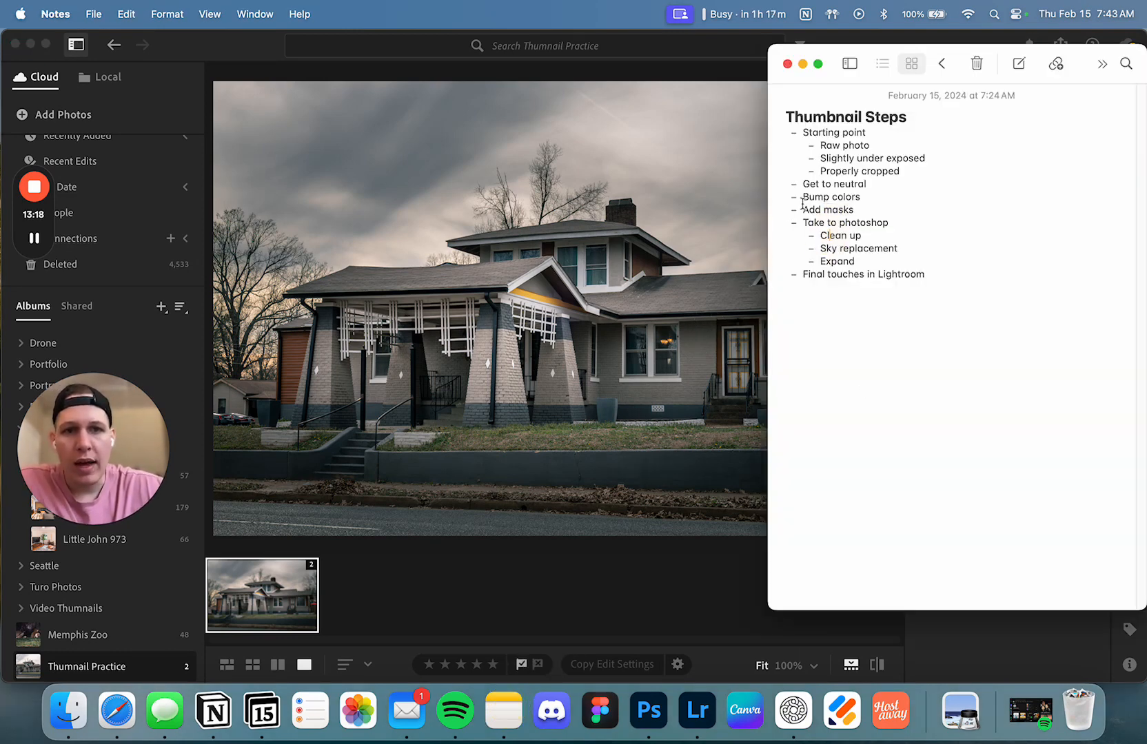
left_click_drag(803, 205, 853, 208)
left_click(818, 226)
left_click(700, 295)
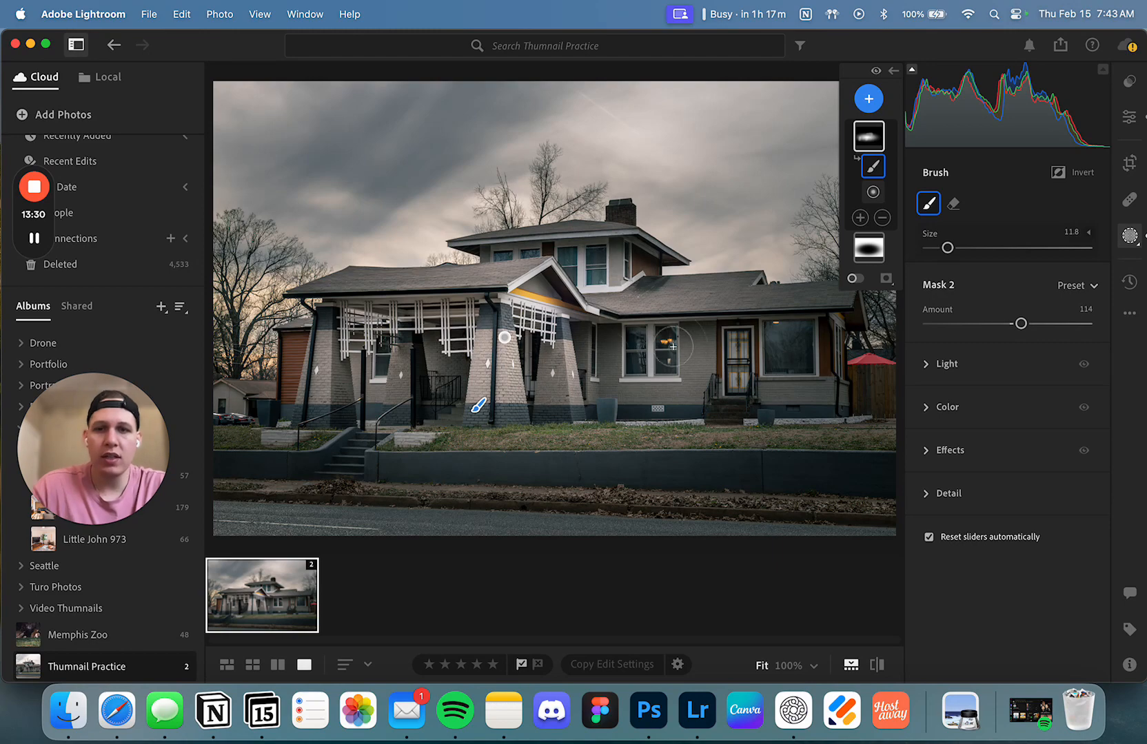
Inspect the masked photo up close around the porch columns, front wall and lawn, and as a whole
scroll(447, 370, "up", 5)
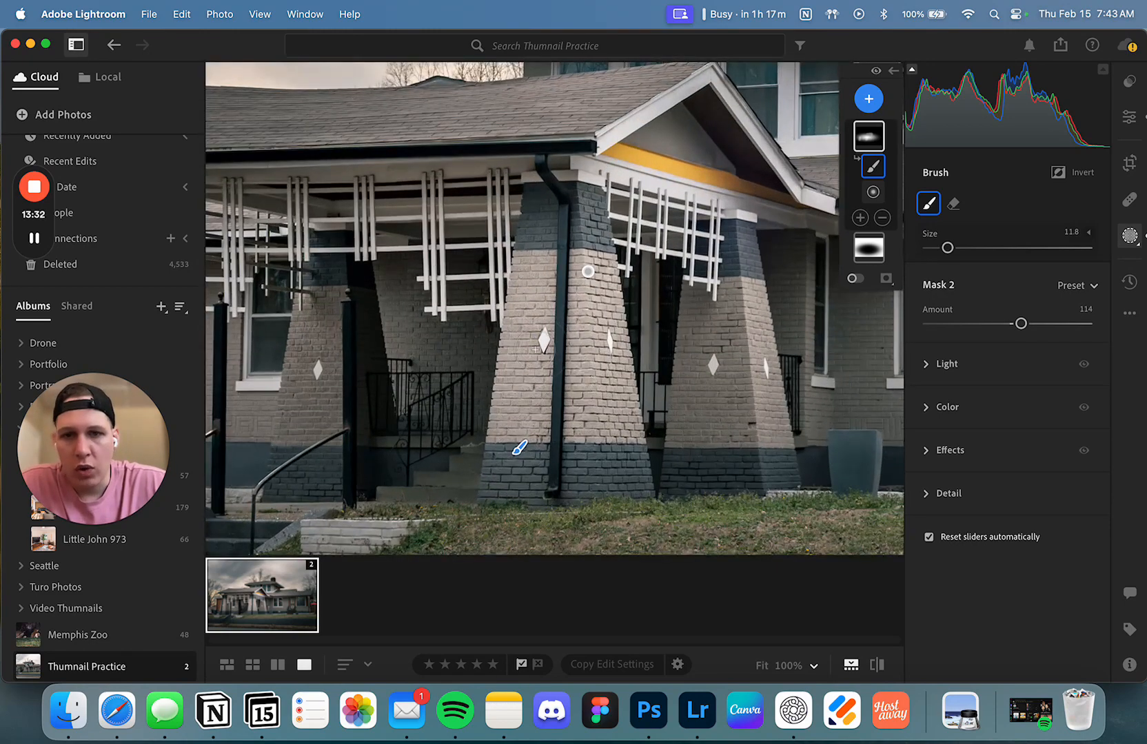
scroll(556, 337, "down", 5)
scroll(700, 336, "up", 5)
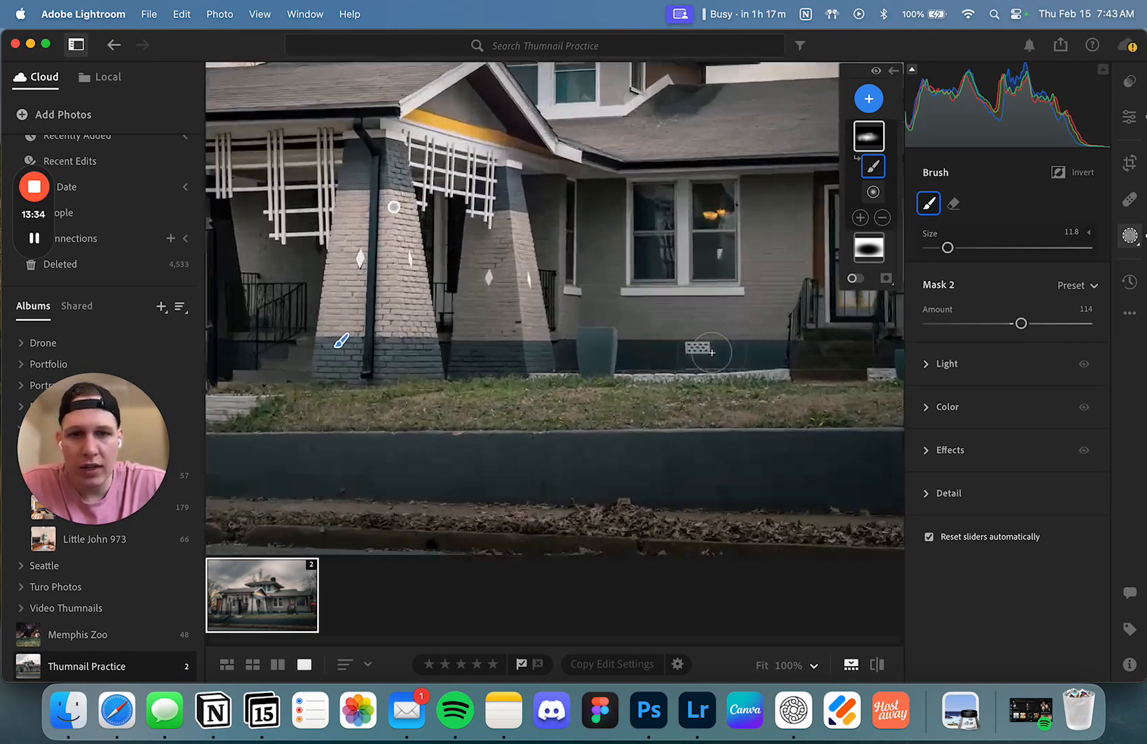
scroll(727, 330, "down", 5)
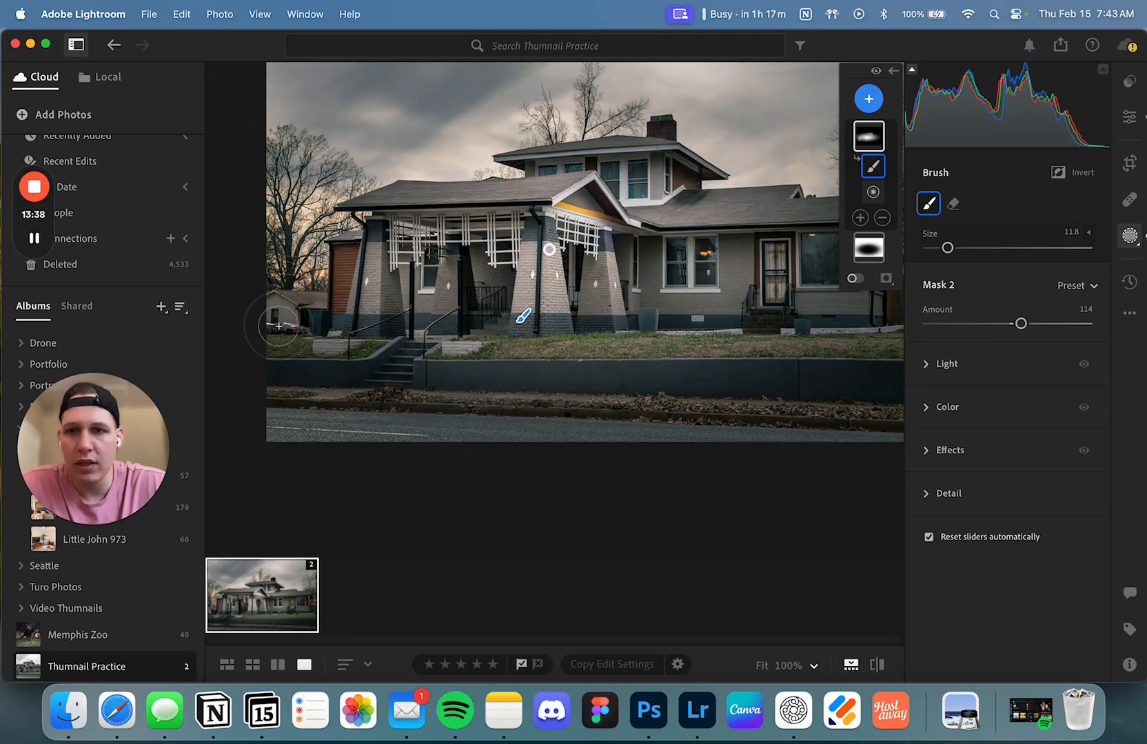
scroll(448, 228, "down", 3)
scroll(559, 164, "up", 3)
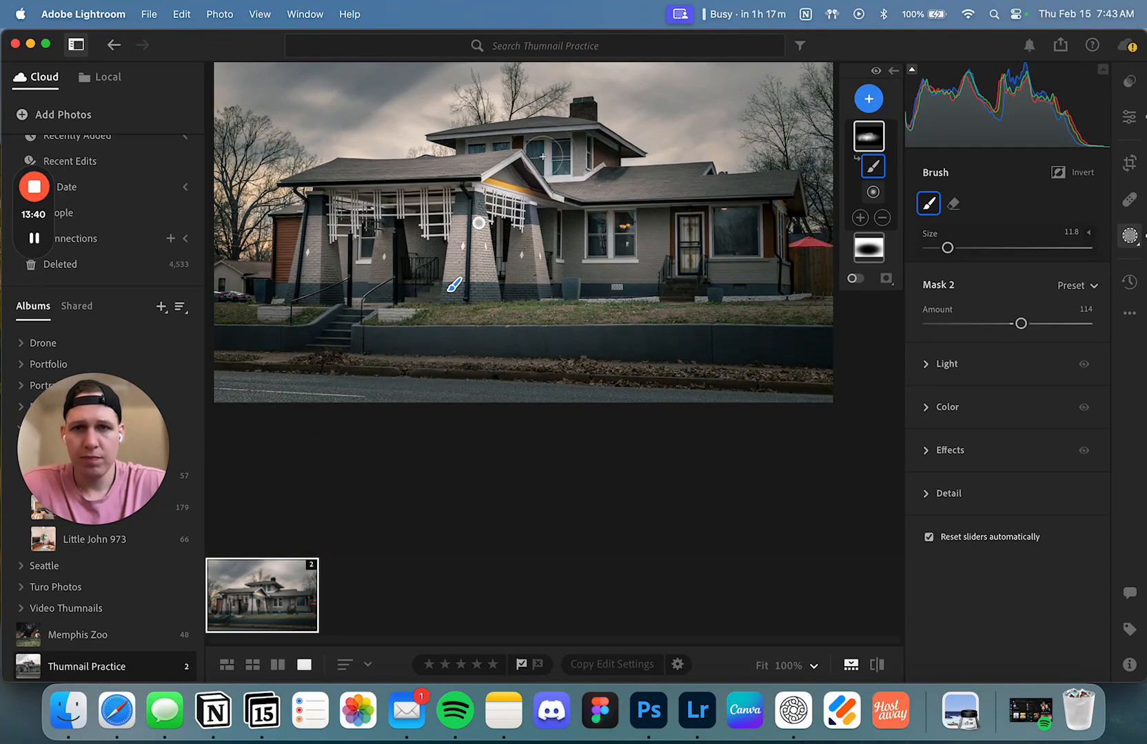
left_click_drag(490, 148, 541, 252)
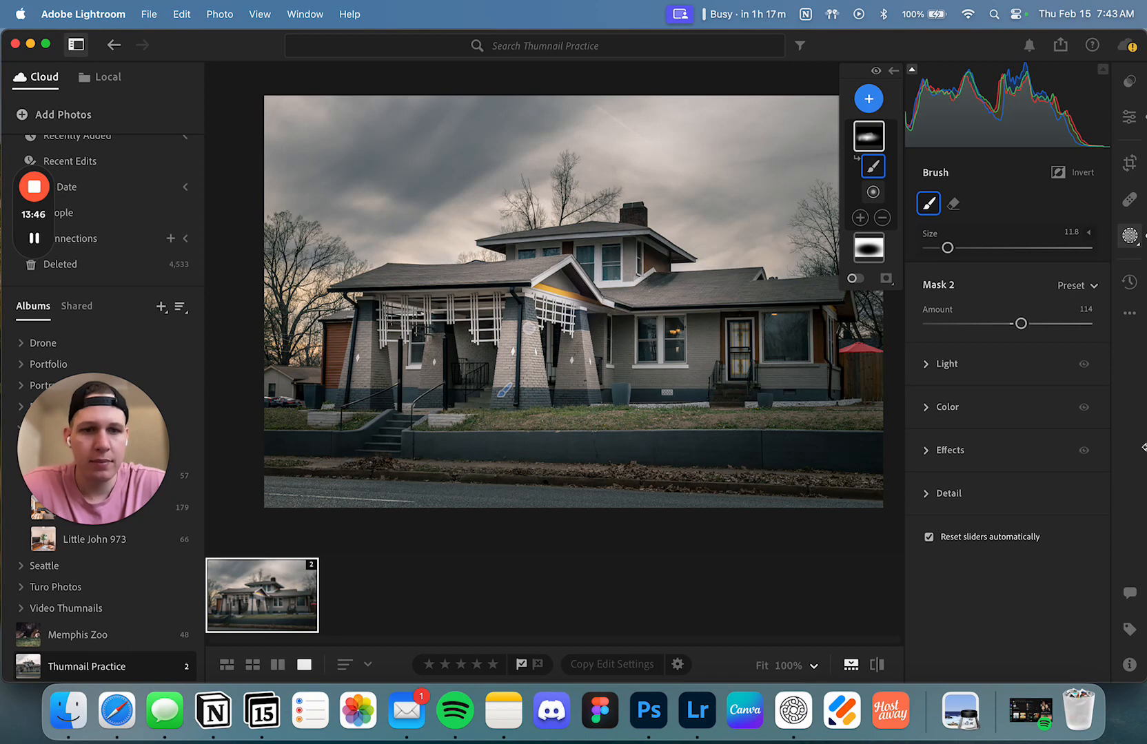
Send the masked house photo to Photoshop for editing and switch from the Crop tool to the Move tool
left_click(1128, 313)
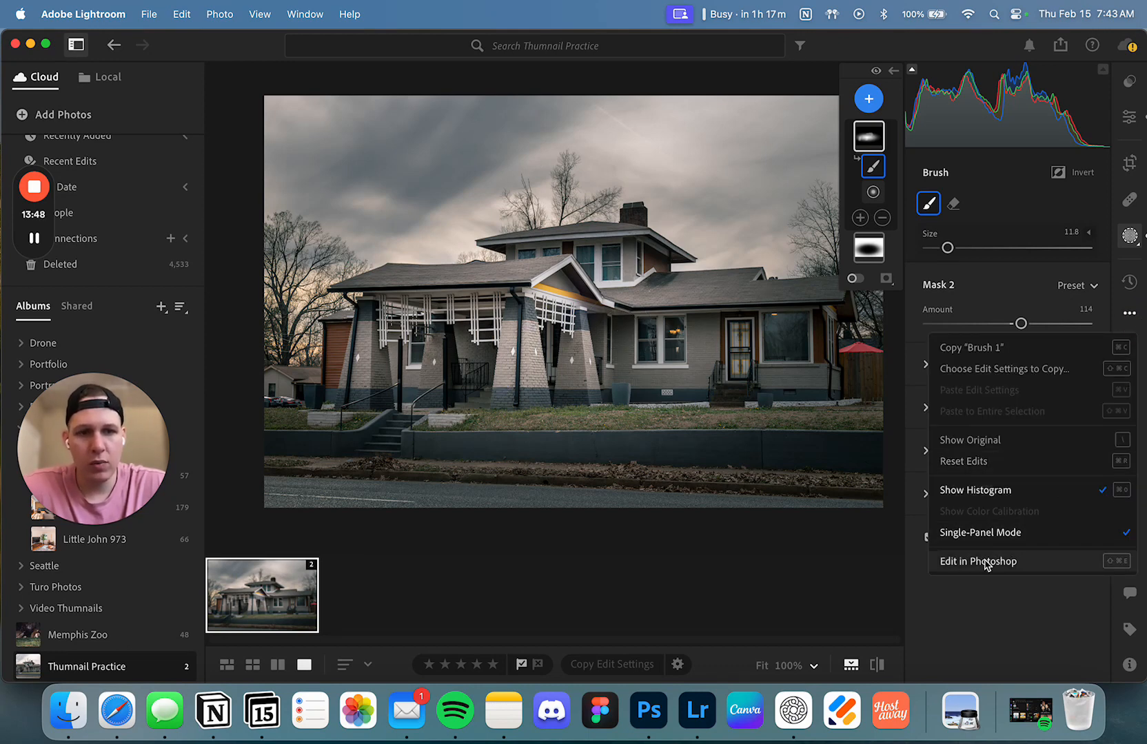
left_click(986, 562)
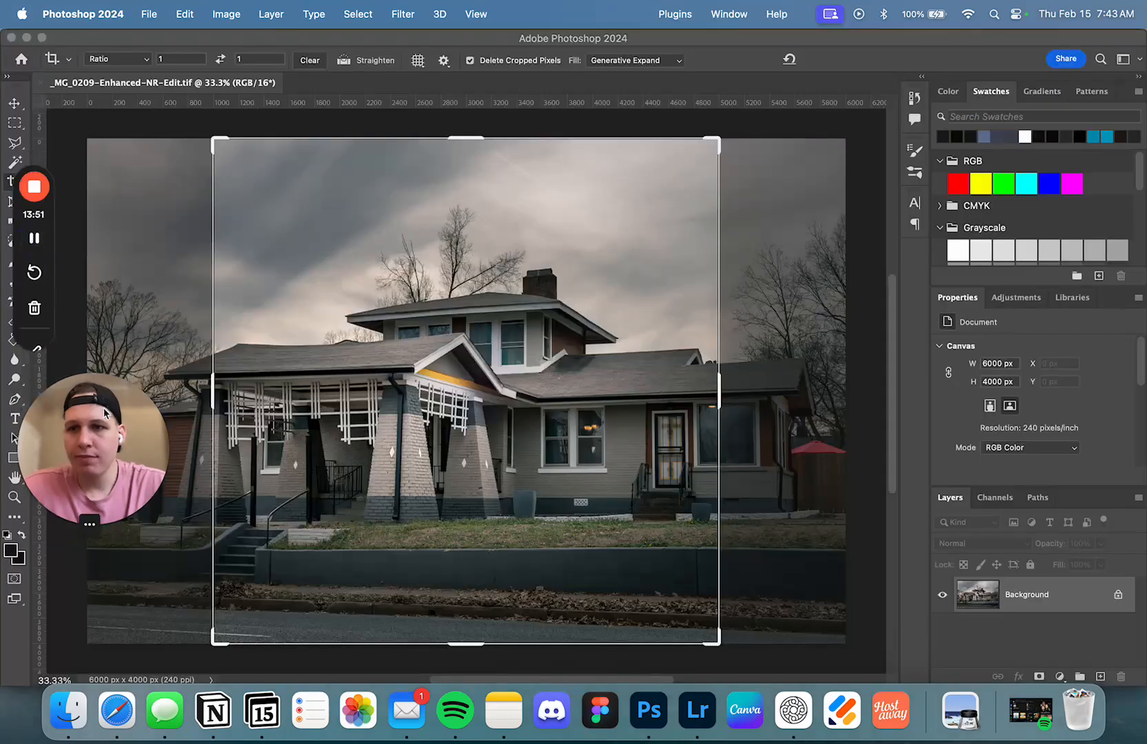
left_click_drag(108, 445, 1068, 114)
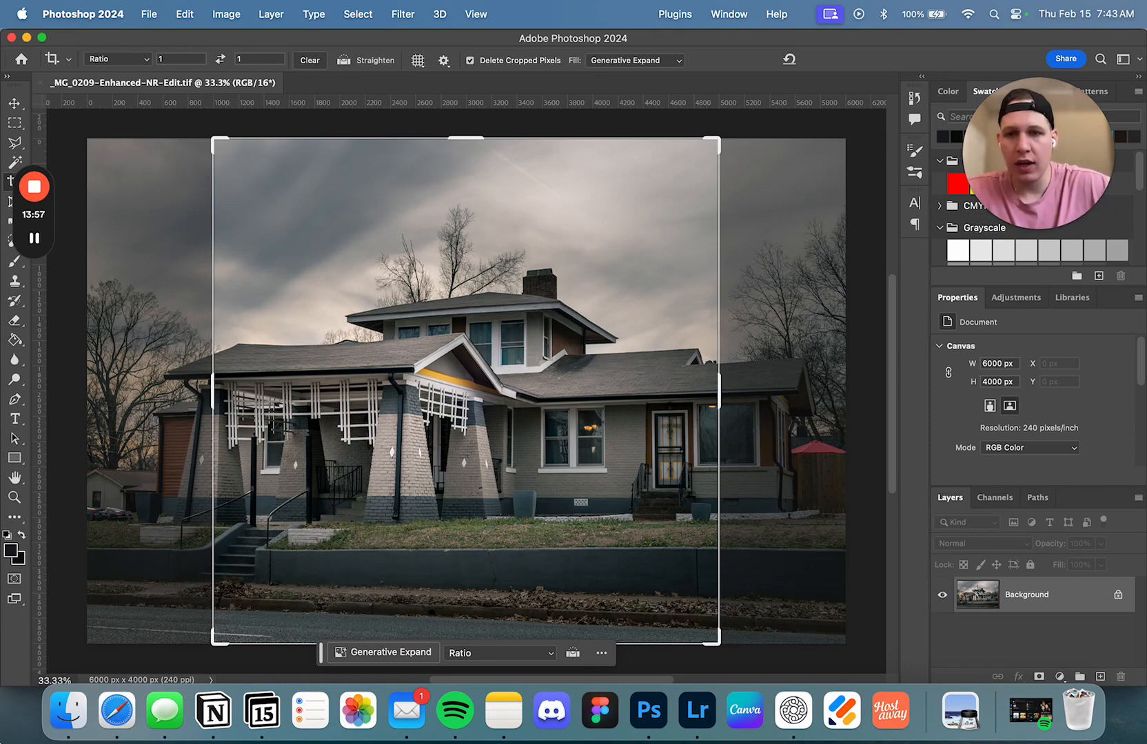
key("v")
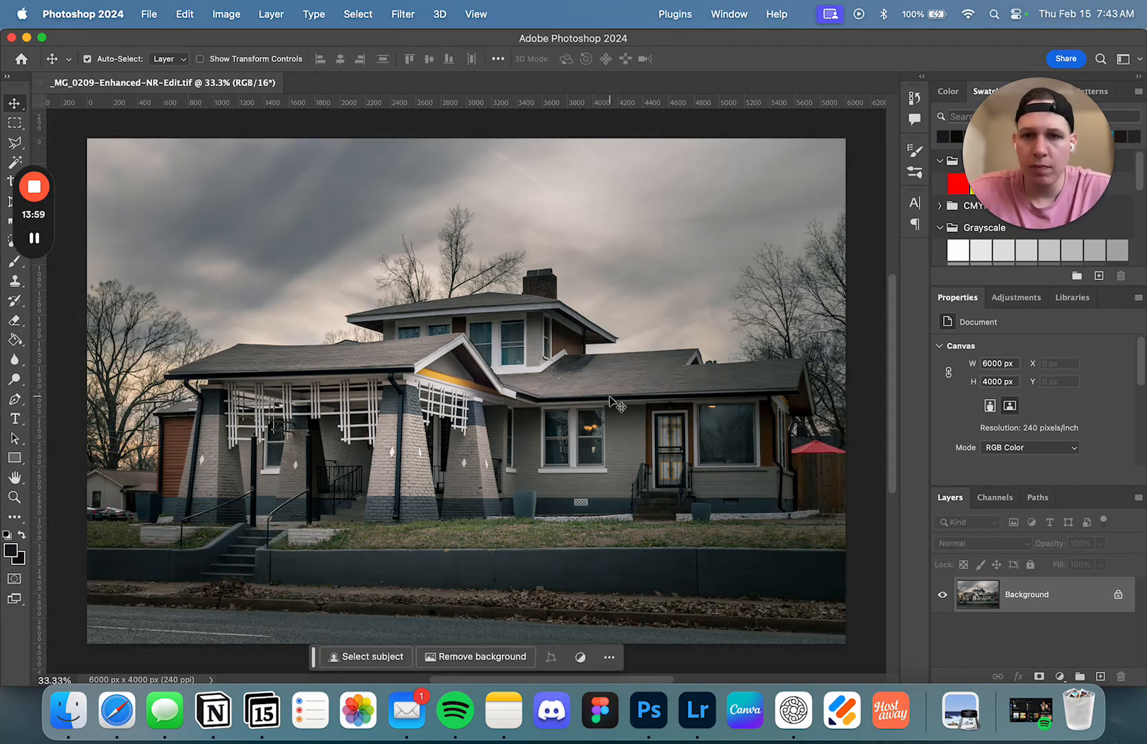
Duplicate the Background layer, select the copy and activate the Brush tool
key("super+j")
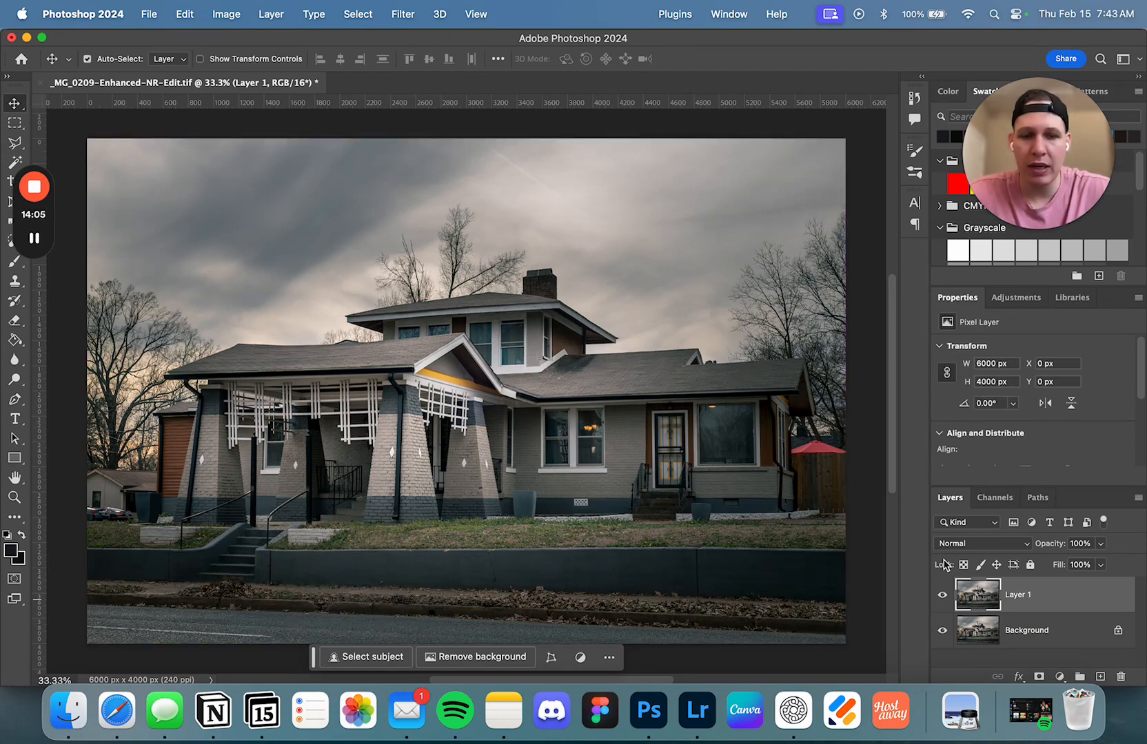
left_click(1030, 617)
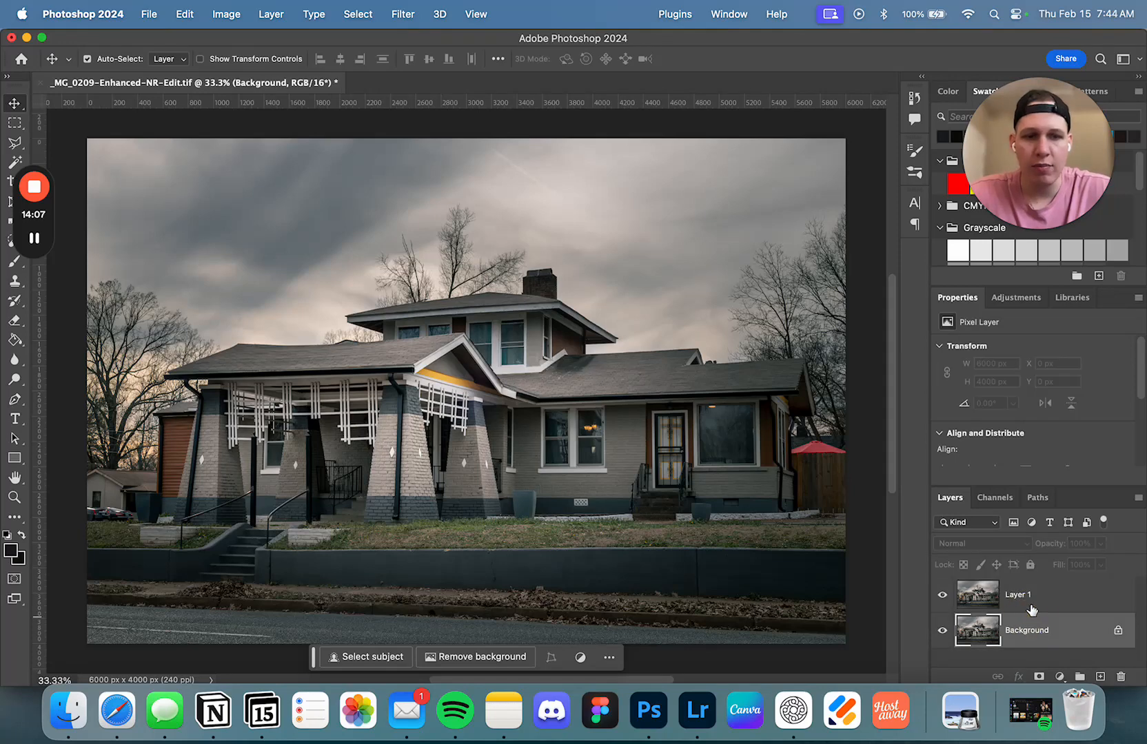
left_click(1030, 604)
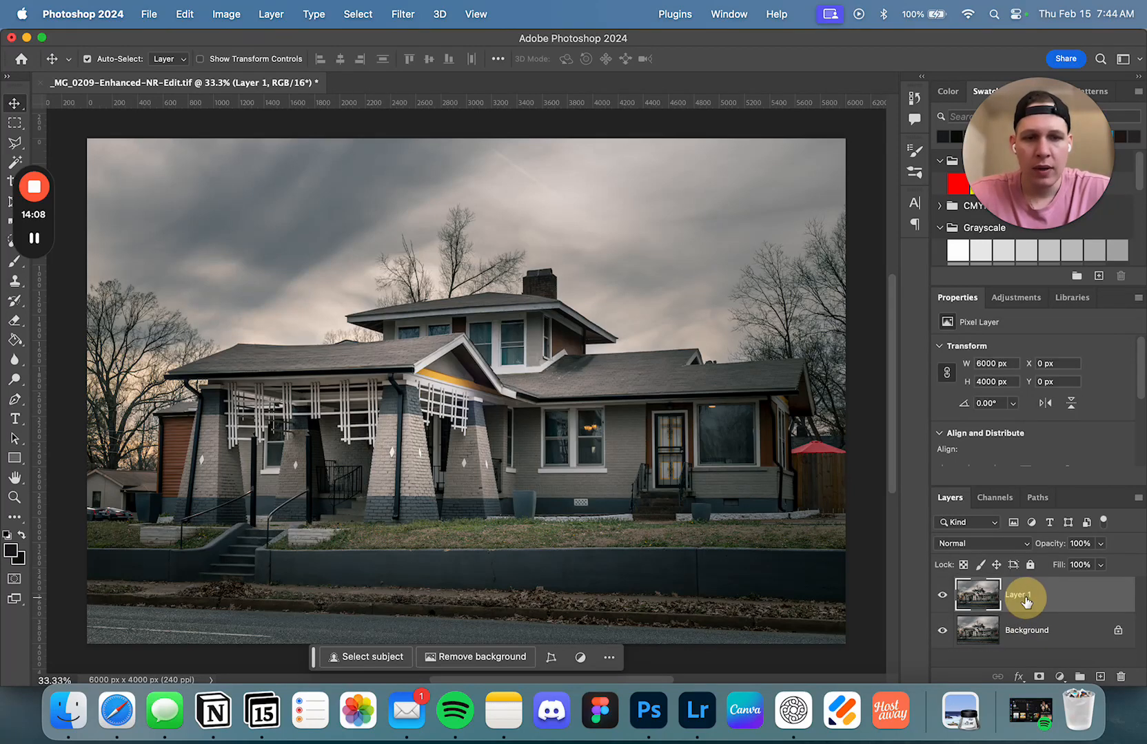
left_click(1022, 642)
left_click(1013, 596)
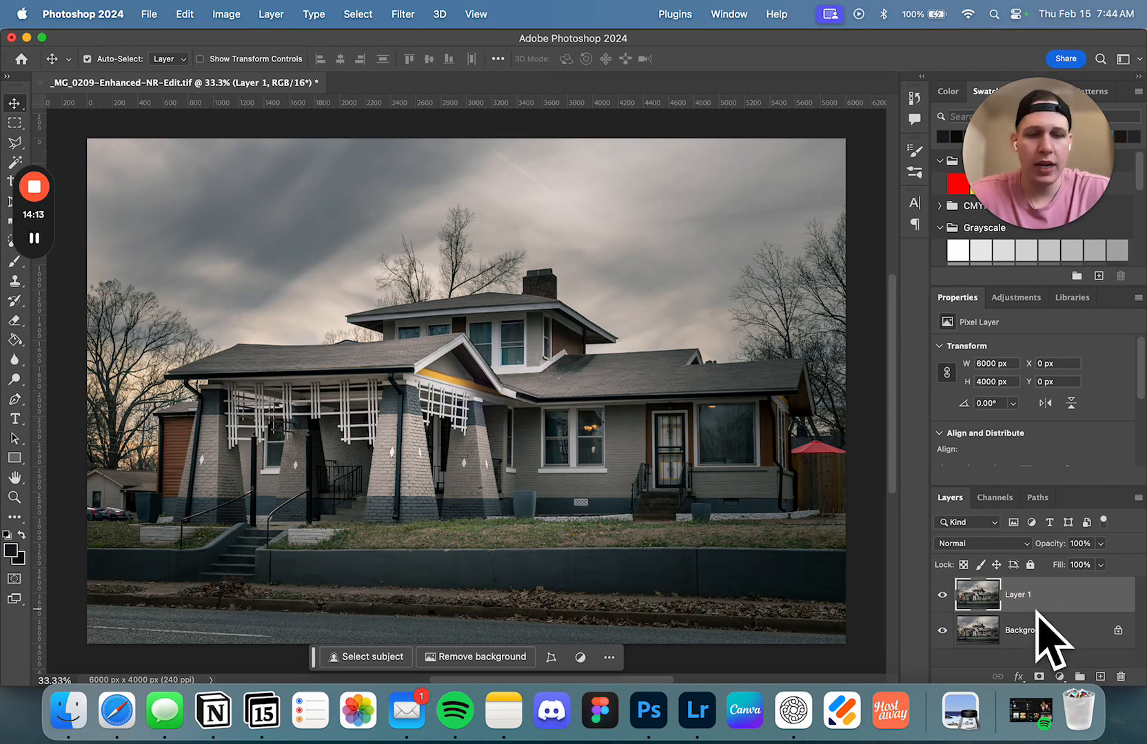
left_click(1005, 632)
left_click(1006, 597)
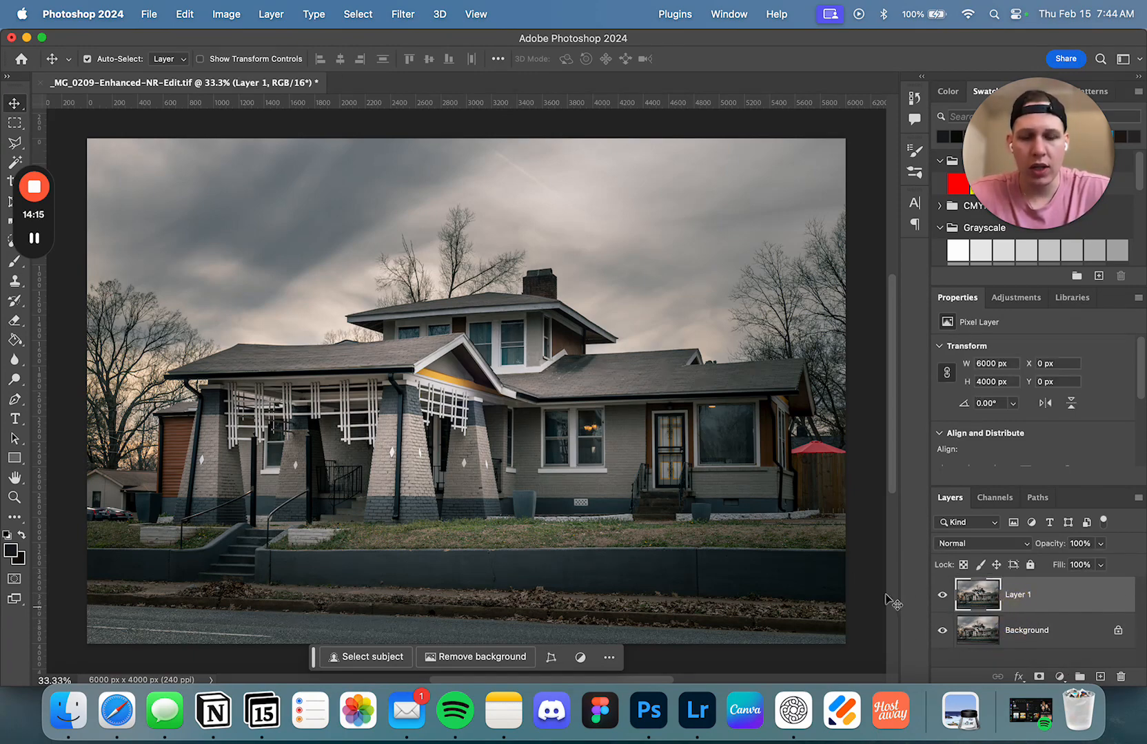
key("b")
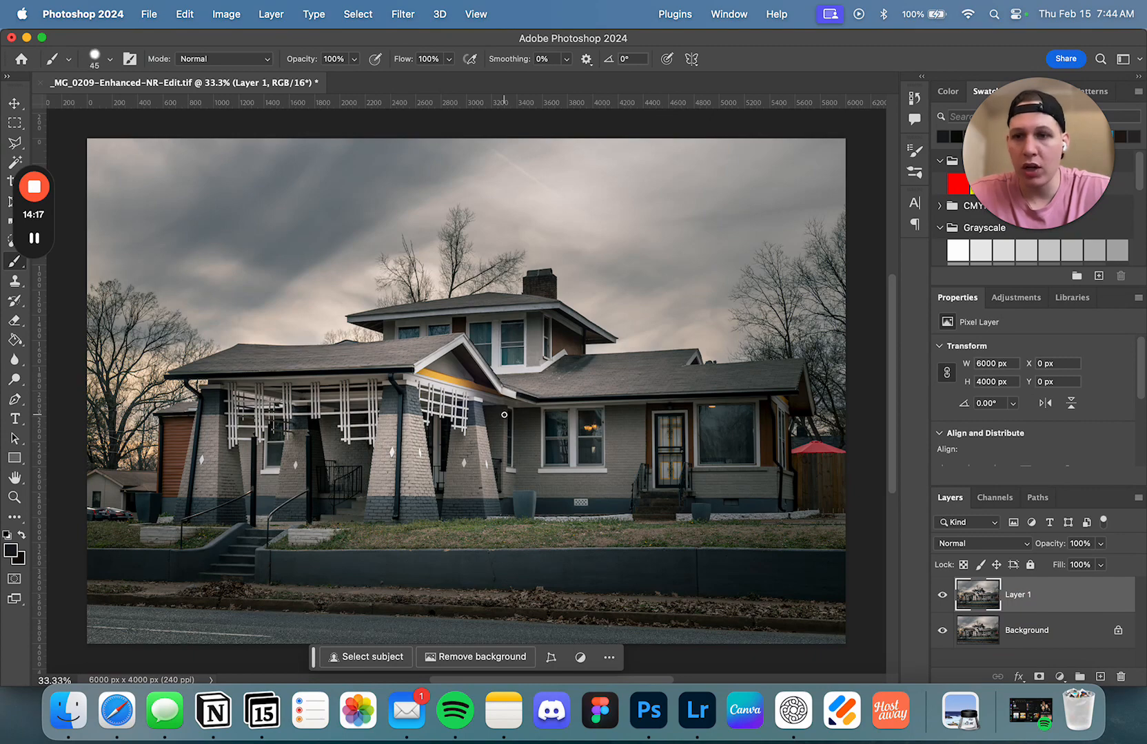
Scribble a black test stroke over the house on the copied layer and replace that layer with a fresh duplicate of the Background
mouse_move(569, 248)
left_mouse_down()
mouse_move(538, 236)
mouse_move(525, 453)
mouse_move(487, 438)
mouse_move(427, 534)
left_mouse_up()
left_click(941, 596)
left_click(942, 596)
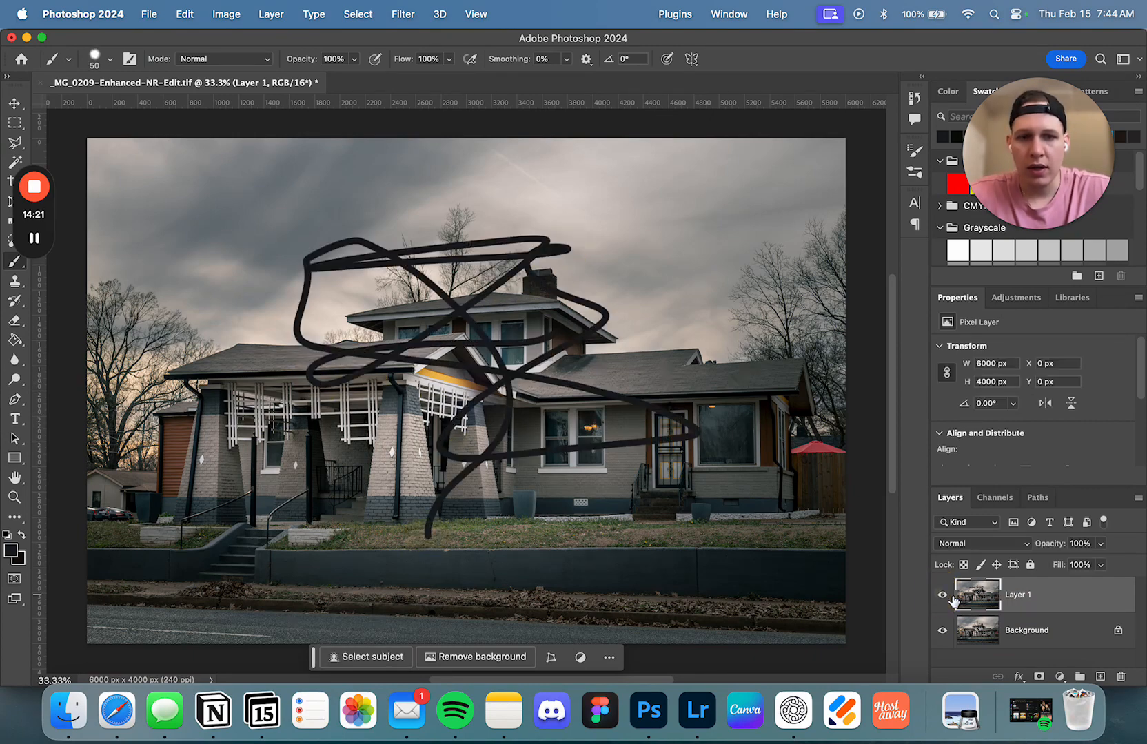
left_click(943, 596)
left_click(951, 603)
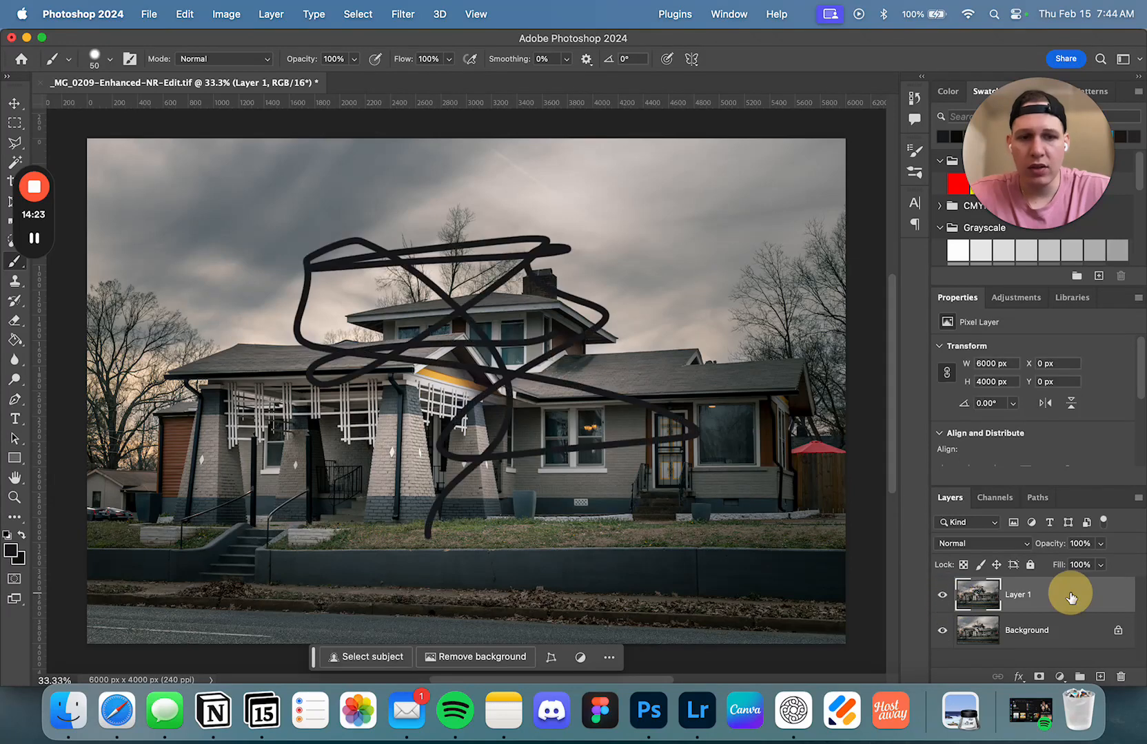
key("BackSpace")
key("super+j")
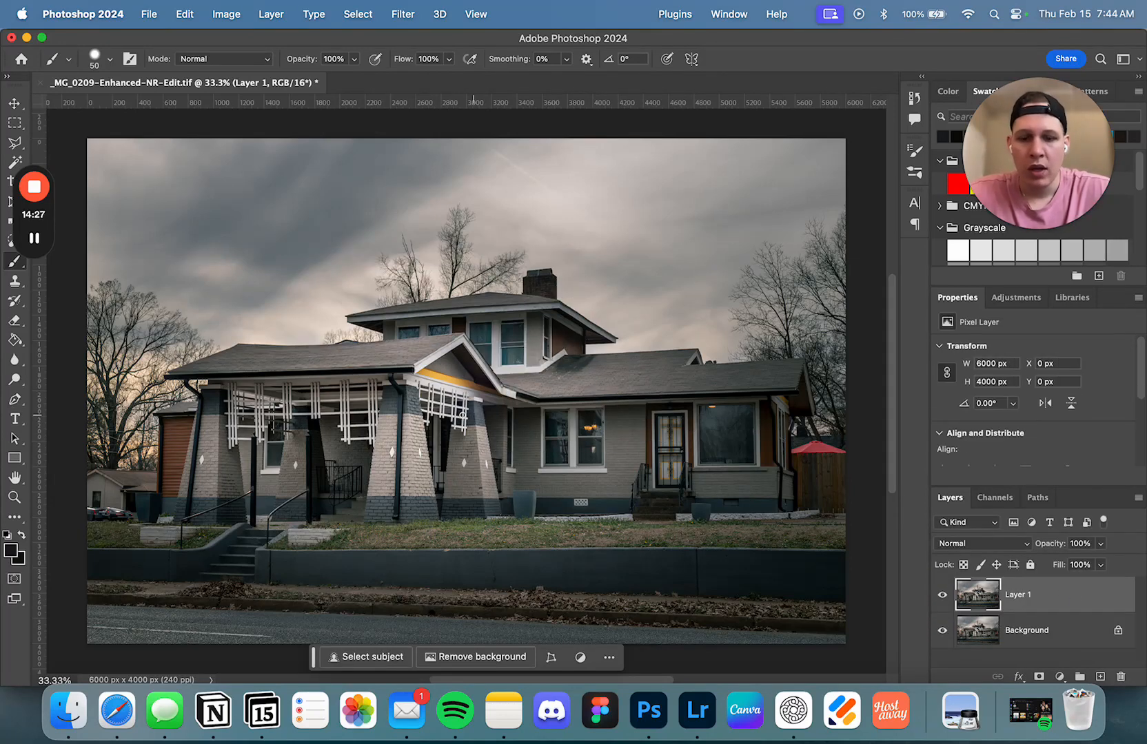
mouse_move(49, 224)
left_mouse_down()
mouse_move(797, 108)
mouse_move(666, 116)
left_mouse_up()
left_click_drag(57, 197, 961, 64)
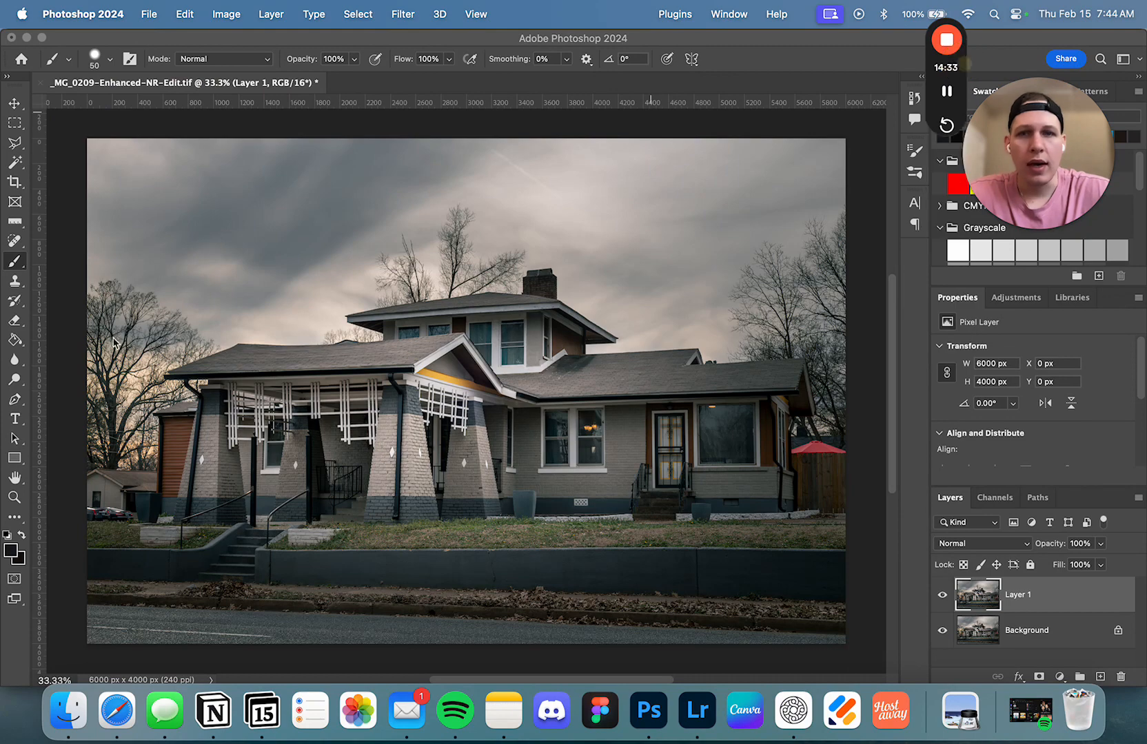
Remove the two white diamonds and the dark brick gap from the rightmost porch column with the Spot Healing Brush at size 80
left_click(14, 241)
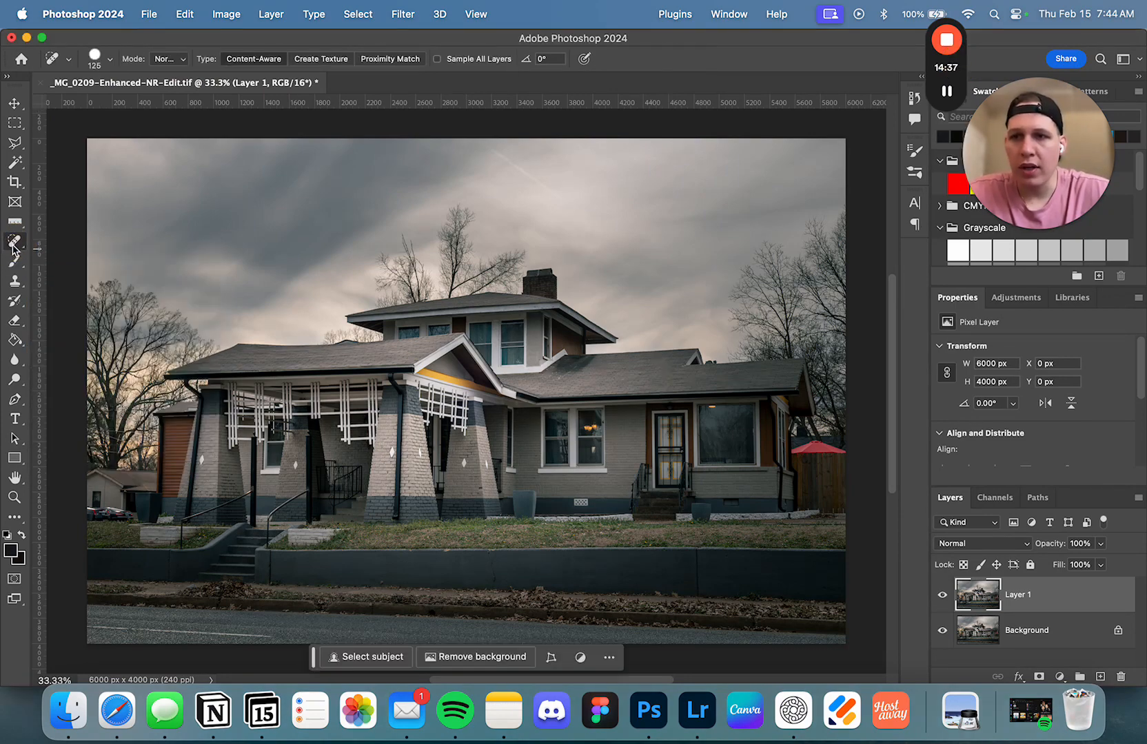
mouse_move(14, 248)
left_mouse_down()
mouse_move(92, 246)
mouse_move(95, 320)
mouse_move(100, 240)
left_mouse_up()
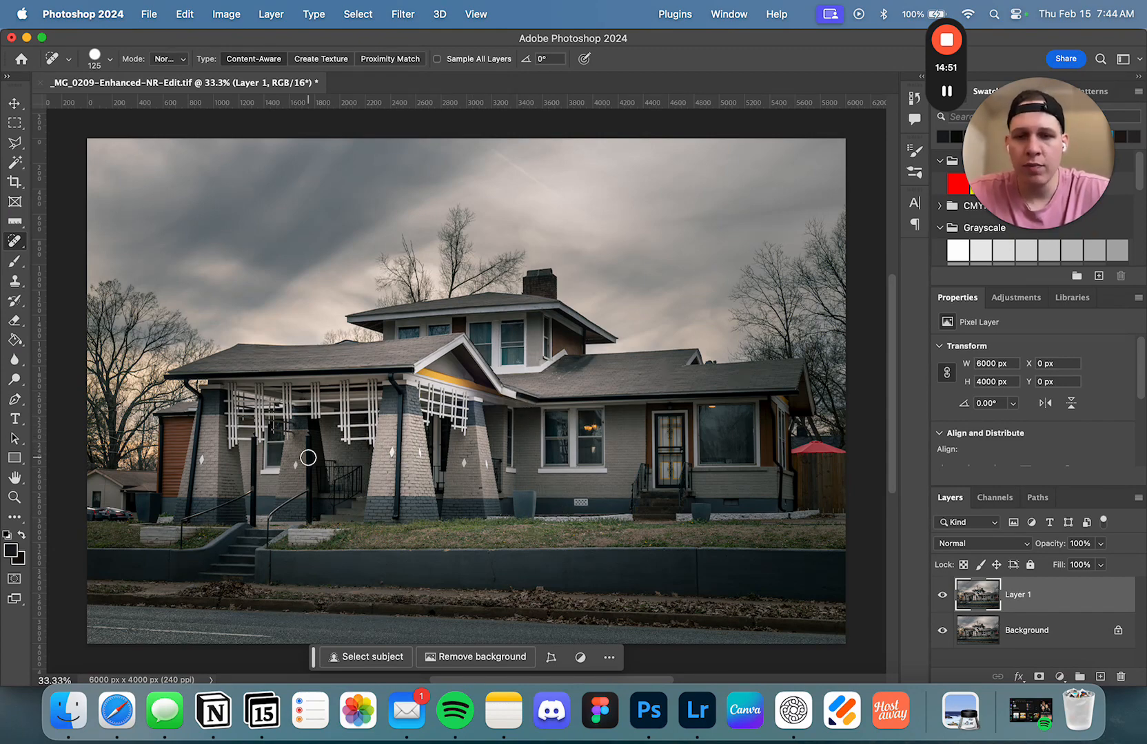
scroll(493, 411, "down", 2)
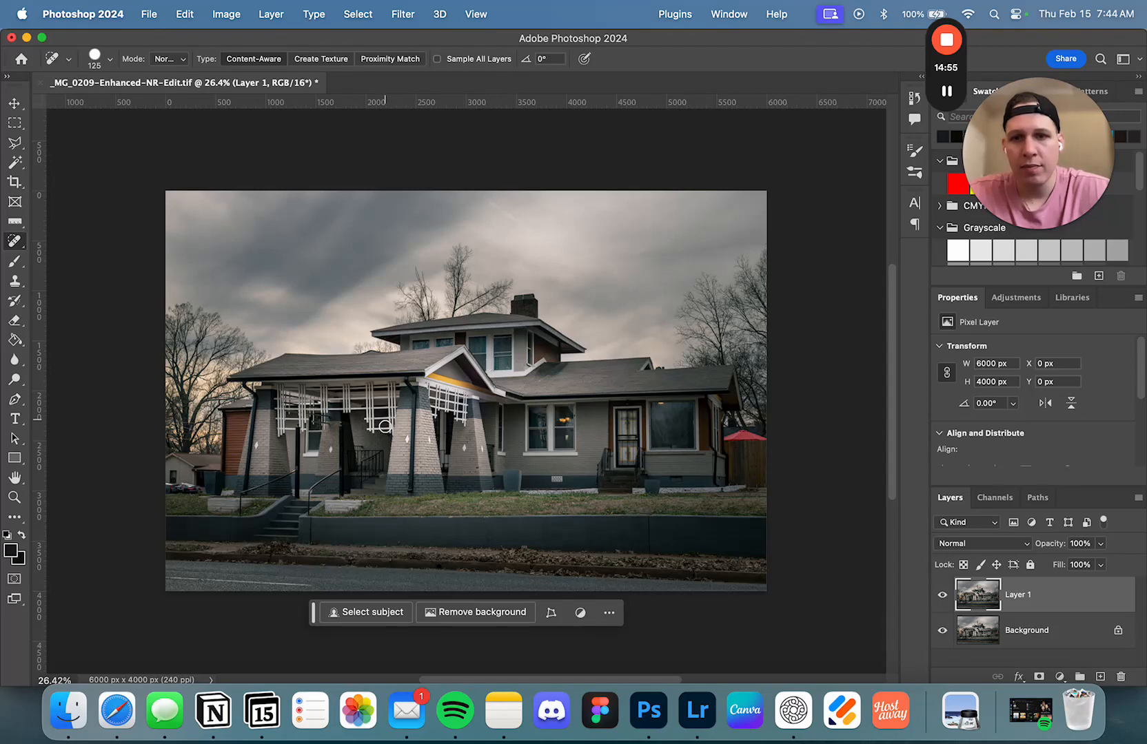
scroll(385, 427, "down", 8)
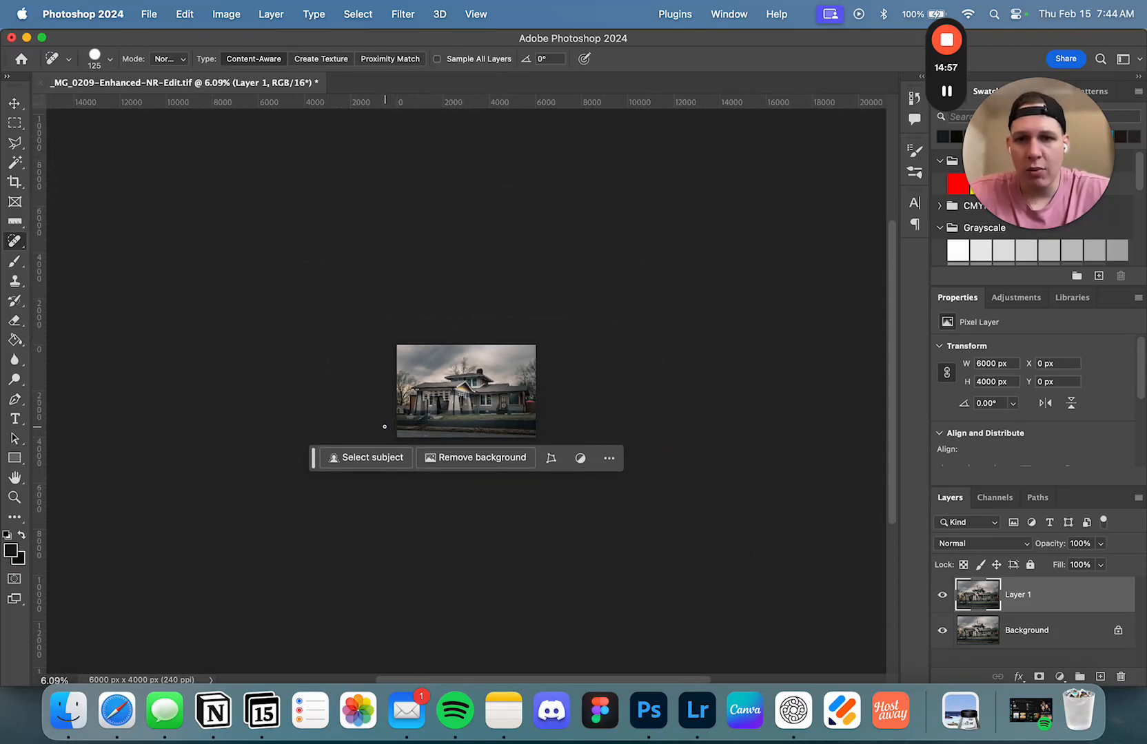
scroll(384, 426, "up", 1)
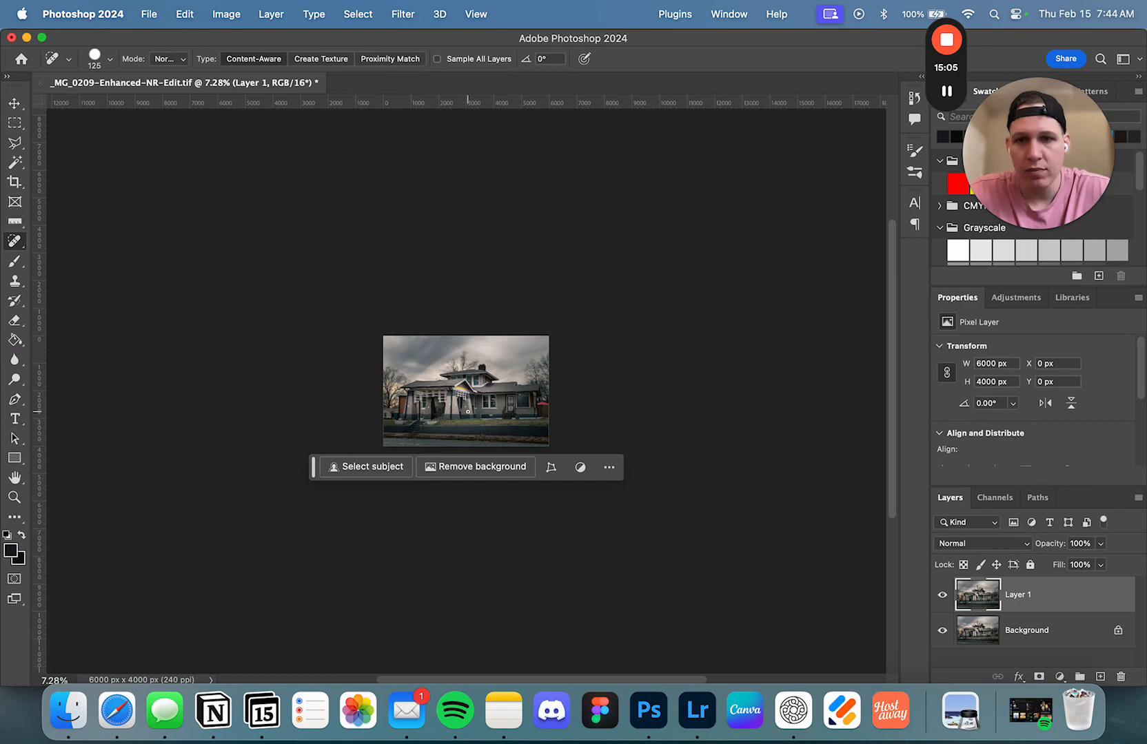
key("z")
left_click(424, 382)
left_click(427, 372)
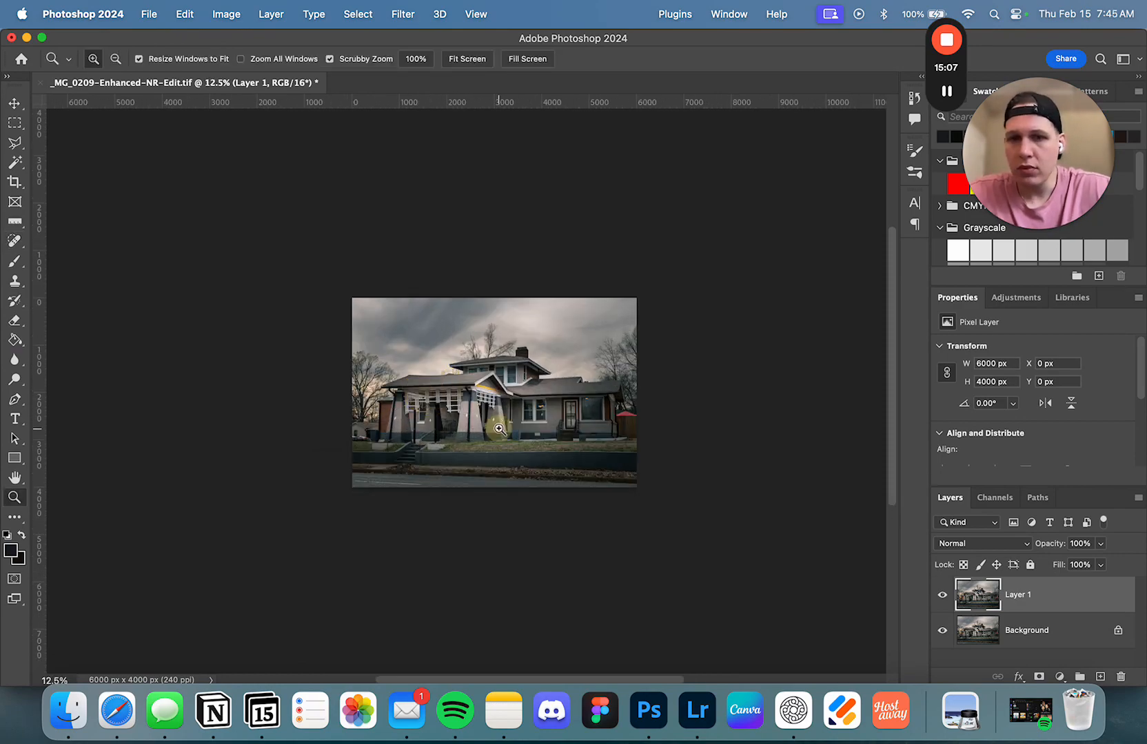
left_click(501, 427)
left_click(502, 427)
left_click(502, 426)
left_click(501, 426)
left_click(501, 425)
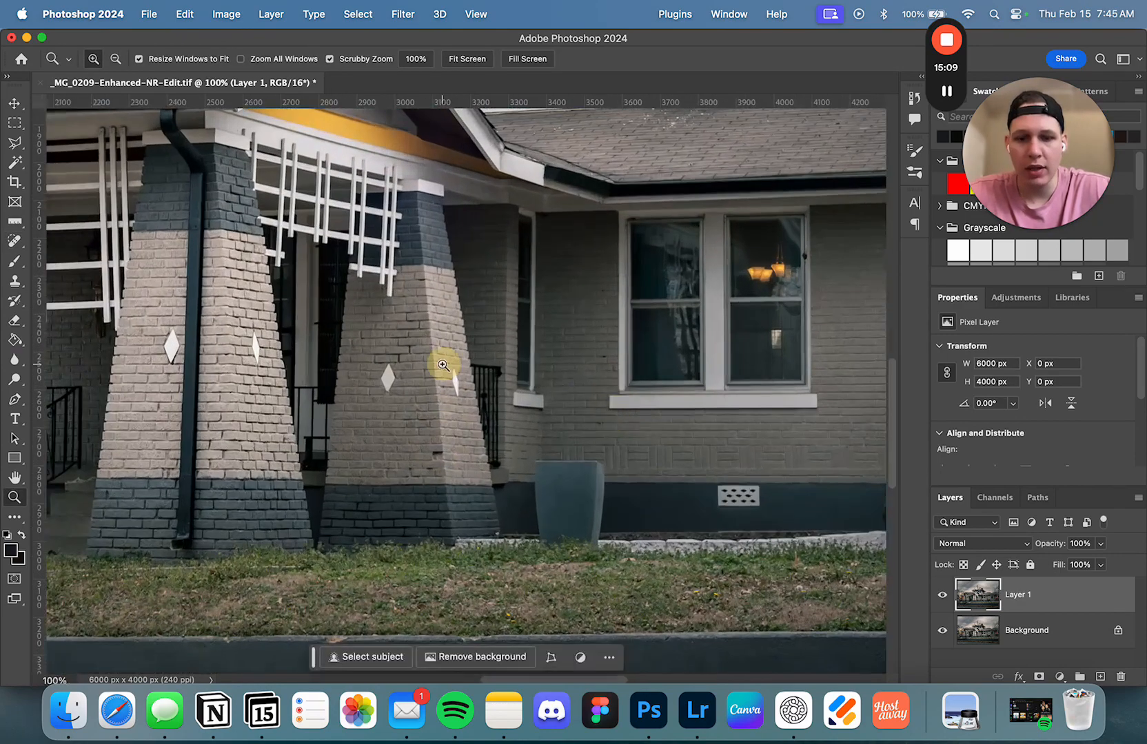
left_click(343, 366)
left_click(405, 391)
key("j")
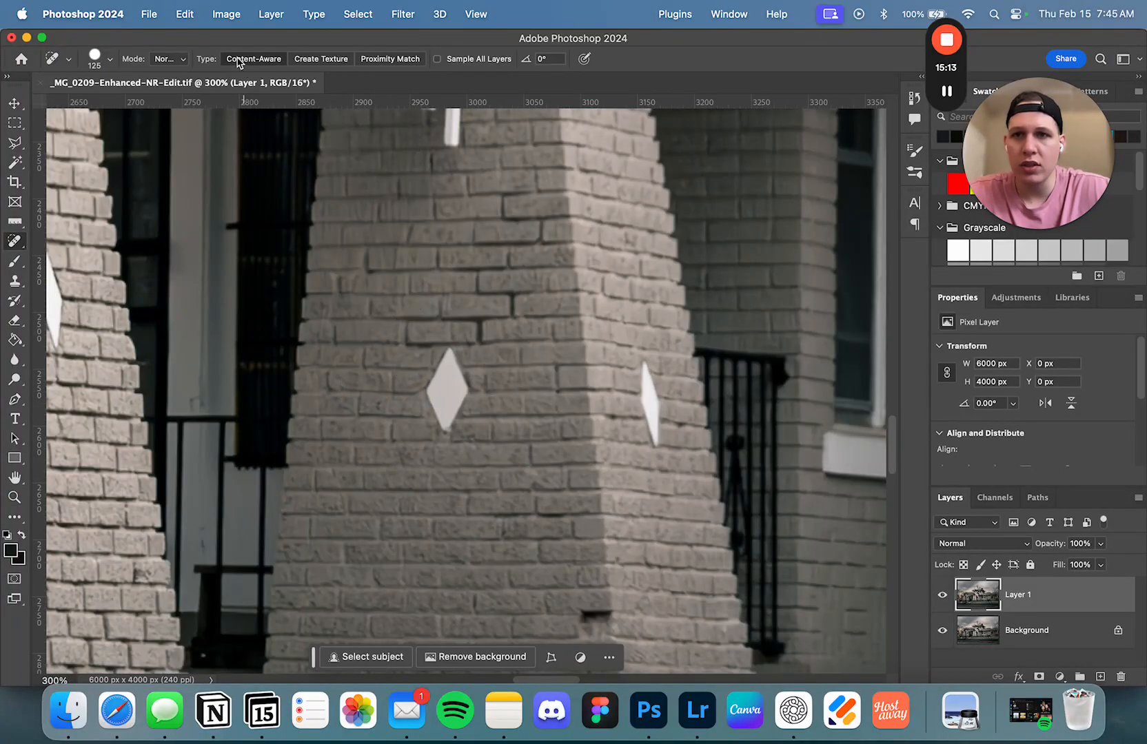
key("bracketleft")
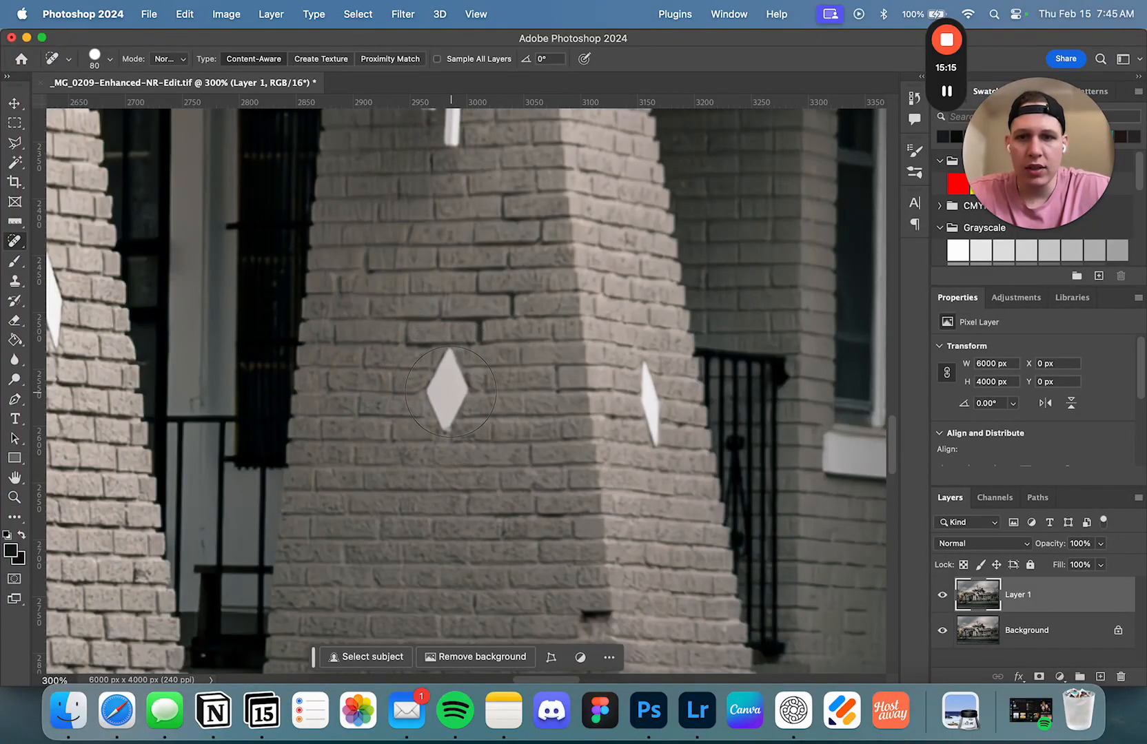
left_click(457, 387)
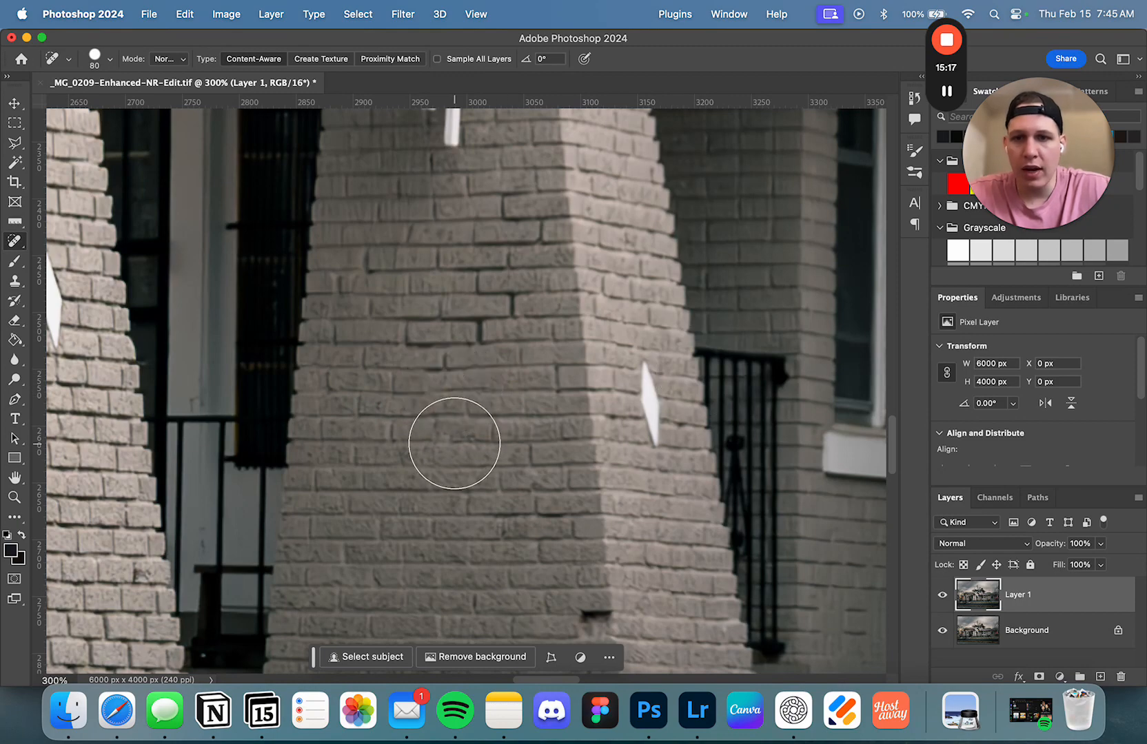
left_click_drag(649, 400, 649, 445)
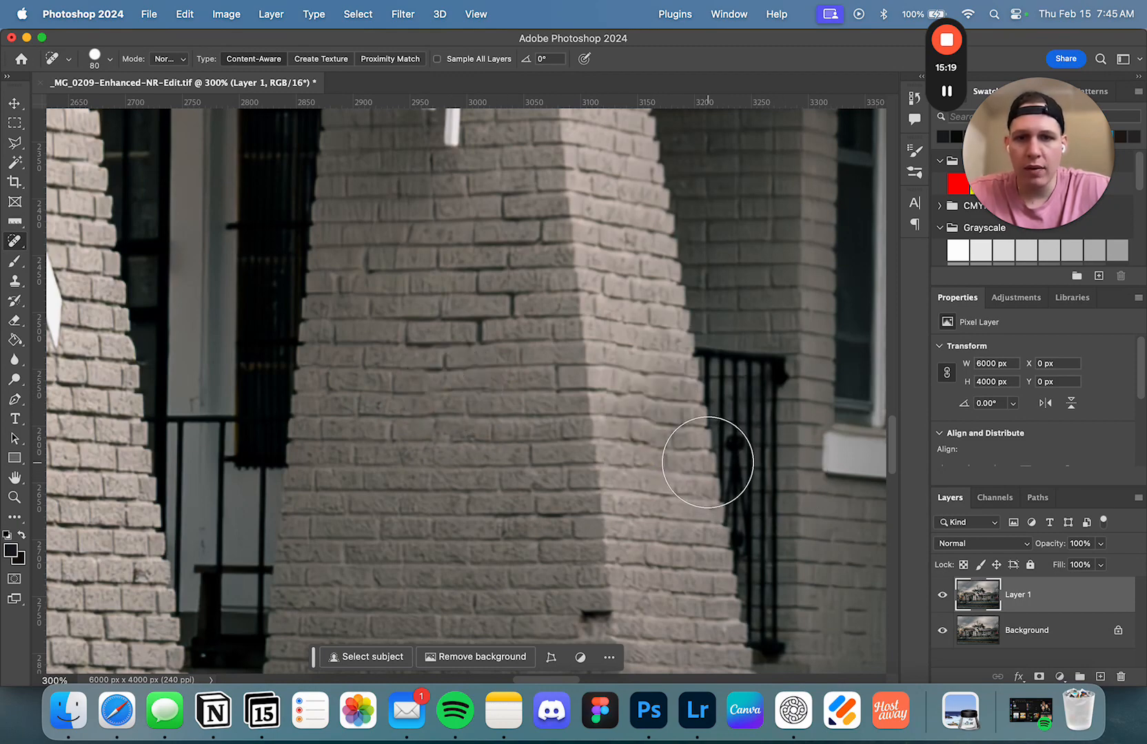
mouse_move(436, 359)
left_mouse_down()
mouse_move(517, 212)
mouse_move(502, 199)
left_mouse_up()
left_click(663, 455)
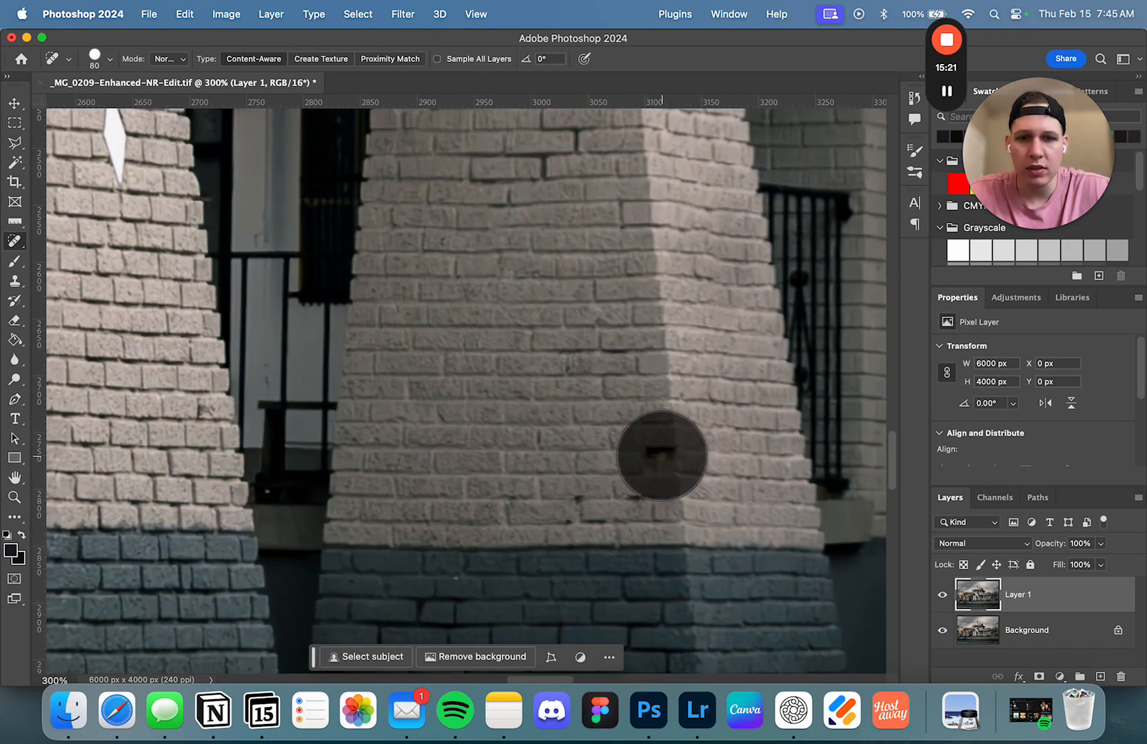
Heal away both white diamonds on the front column with the dark downpipe, reducing the brush size to 50
mouse_move(277, 294)
left_mouse_down()
mouse_move(594, 440)
mouse_move(590, 525)
left_mouse_up()
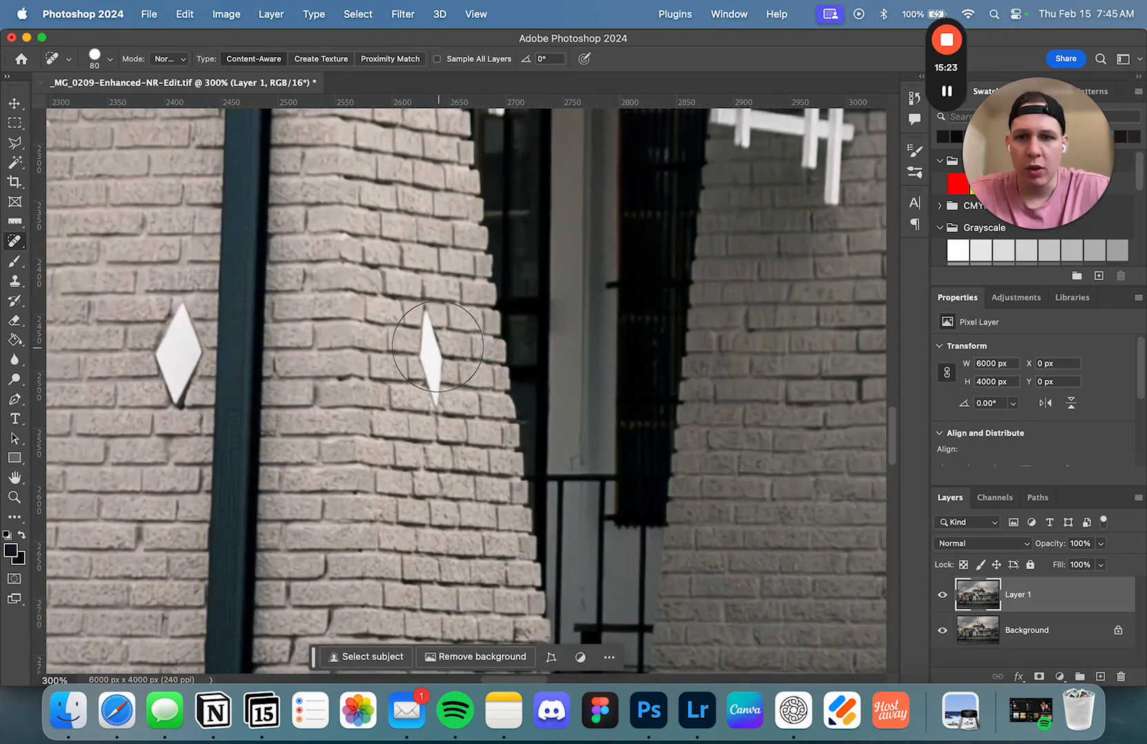
left_click_drag(435, 343, 456, 398)
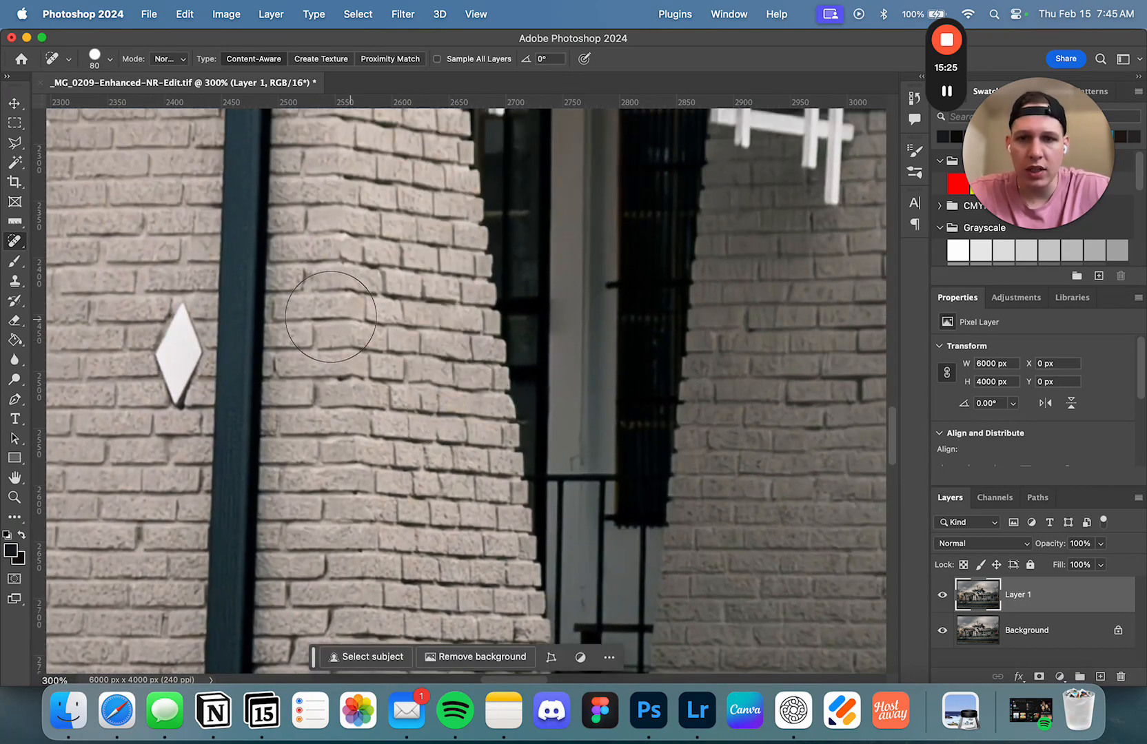
mouse_move(305, 343)
left_mouse_down()
mouse_move(482, 330)
mouse_move(451, 307)
mouse_move(435, 363)
mouse_move(448, 312)
left_mouse_up()
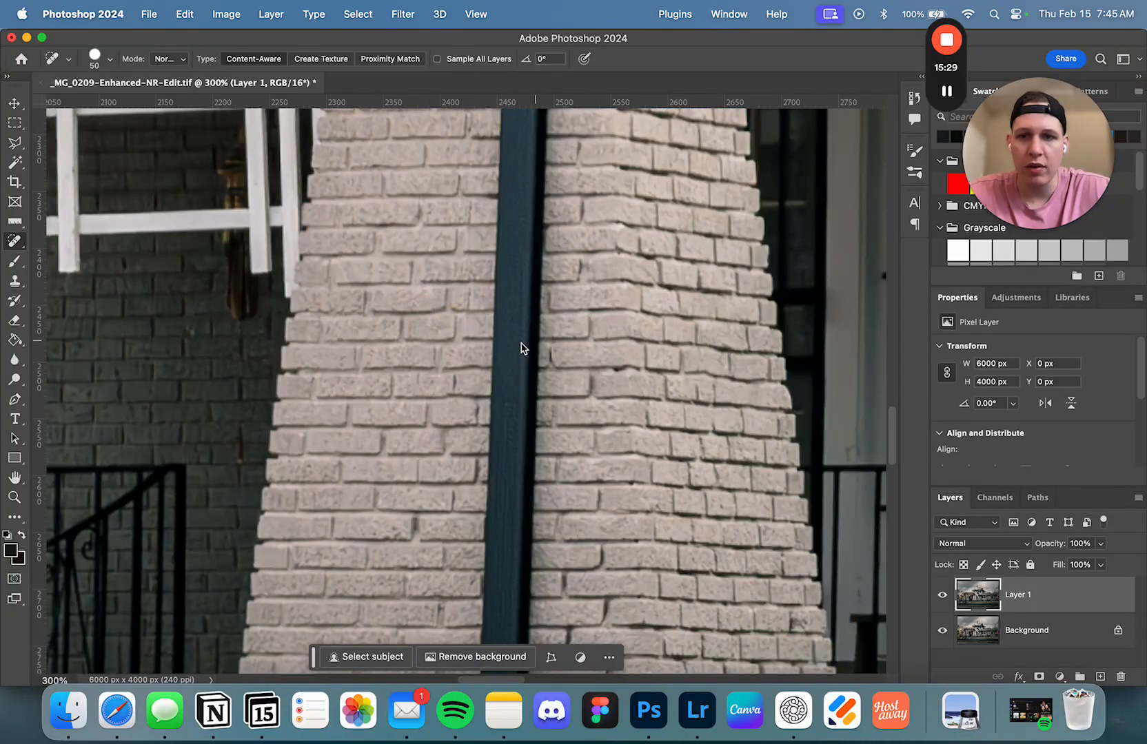
Heal away the white diamonds on the shaded column behind the handrail and on the leftmost porch column
mouse_move(520, 348)
left_mouse_down()
mouse_move(788, 386)
mouse_move(811, 376)
left_mouse_up()
left_click_drag(461, 453, 875, 241)
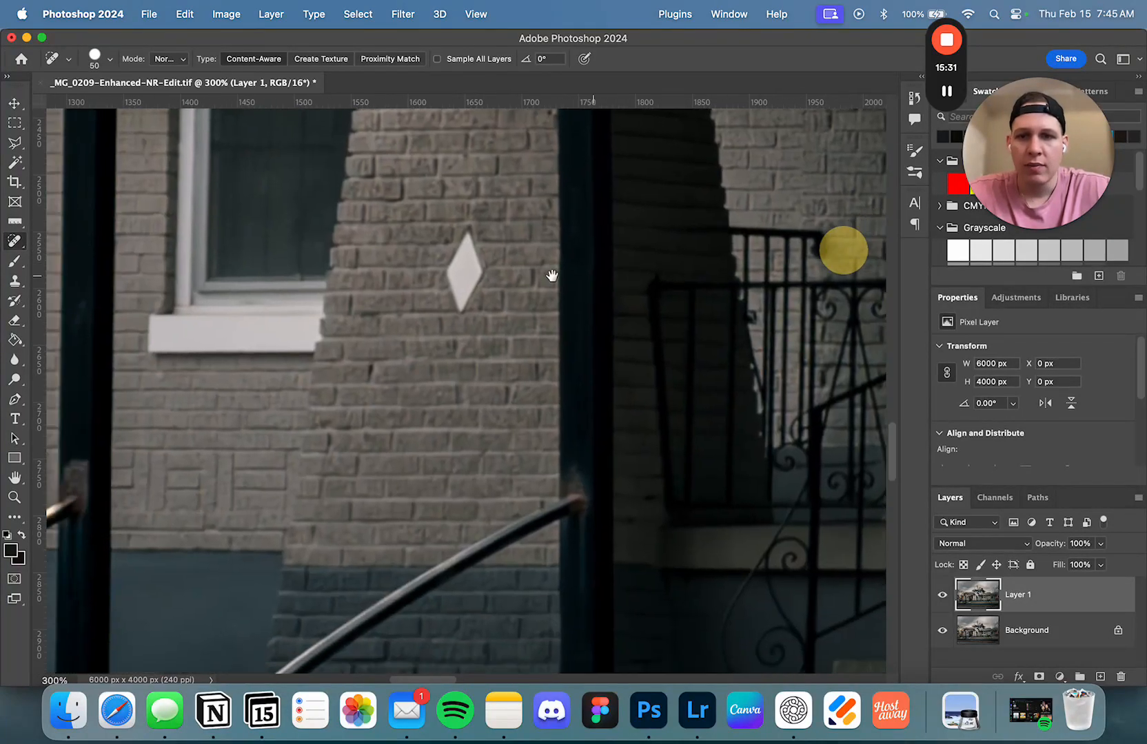
left_click_drag(552, 276, 577, 263)
mouse_move(491, 238)
left_mouse_down()
mouse_move(486, 282)
mouse_move(631, 212)
mouse_move(900, 361)
left_mouse_up()
left_click_drag(314, 213, 311, 299)
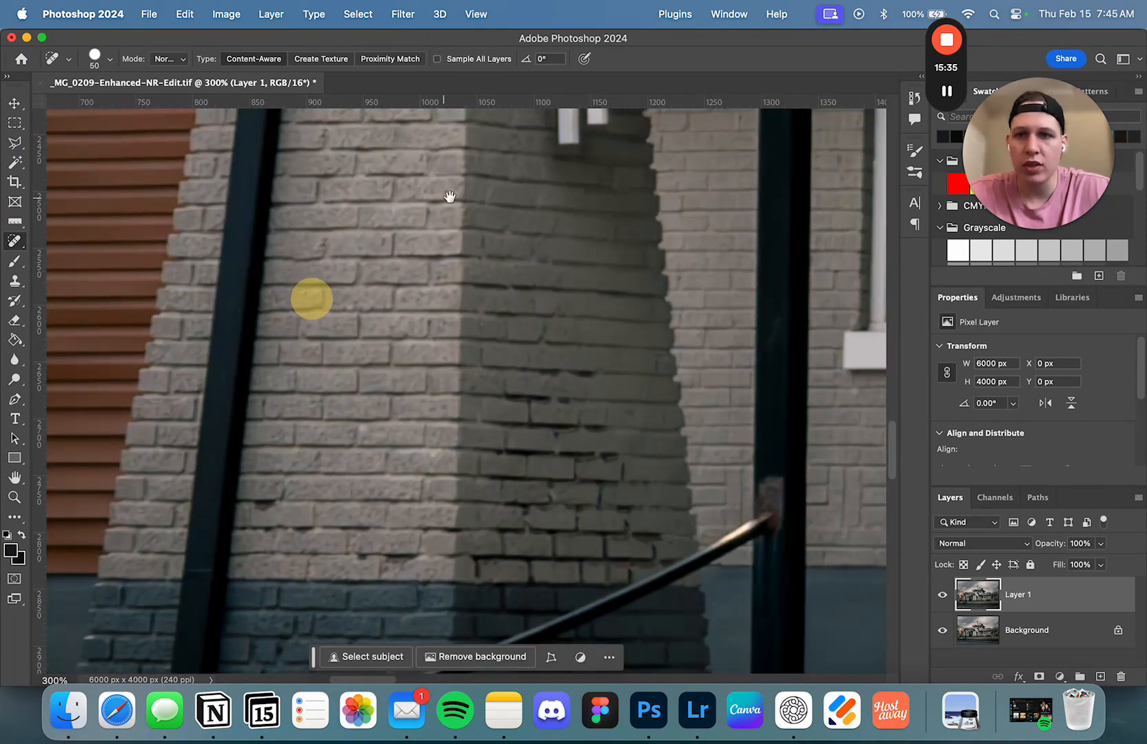
left_click_drag(450, 197, 404, 440)
key("z")
left_click(575, 306, "alt")
left_click(576, 308, "alt")
left_click(577, 309, "alt")
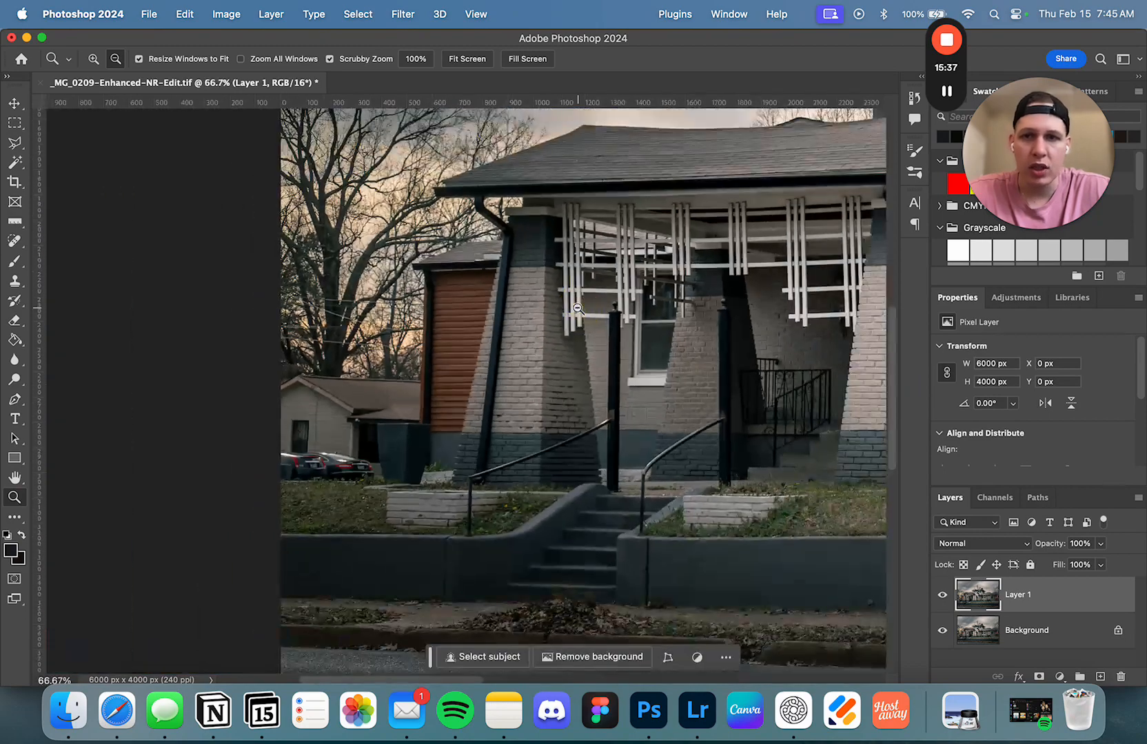
Remove the white vent from the dark foundation below the double window with the Spot Healing Brush
key("j")
mouse_move(672, 267)
left_mouse_down()
mouse_move(318, 318)
mouse_move(223, 294)
left_mouse_up()
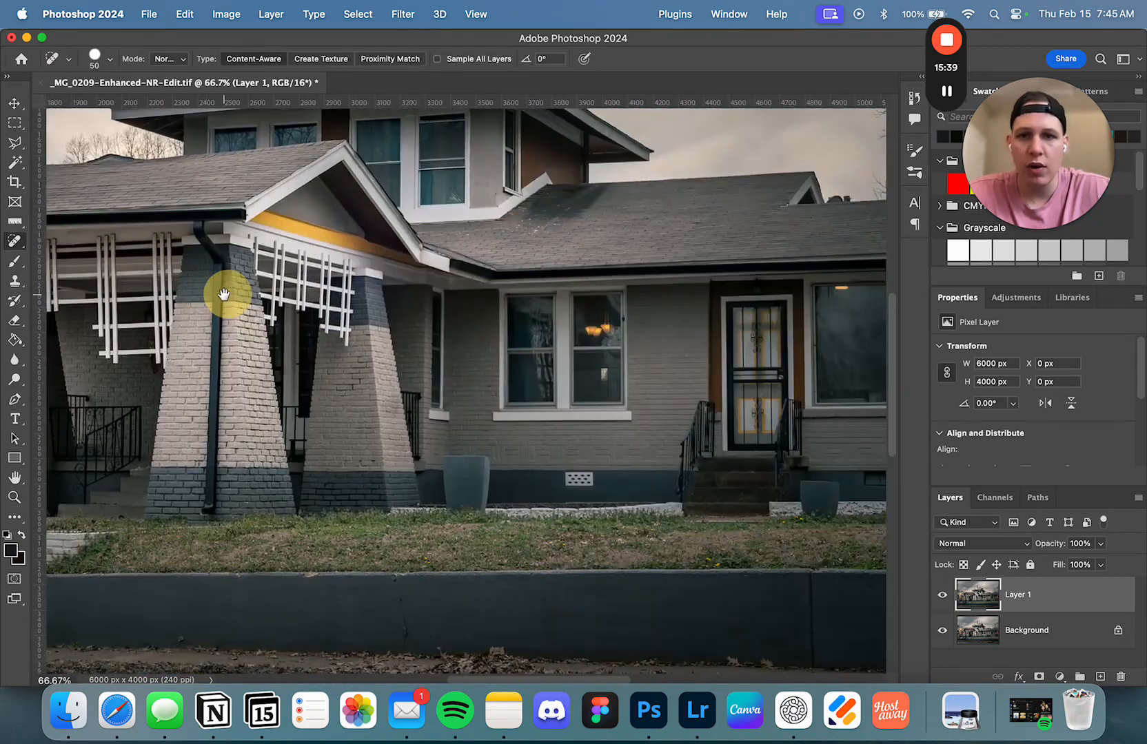
left_click_drag(567, 289, 399, 238)
key("z")
left_click(422, 425)
left_click(422, 426)
left_click(422, 425)
left_click(422, 425)
key("j")
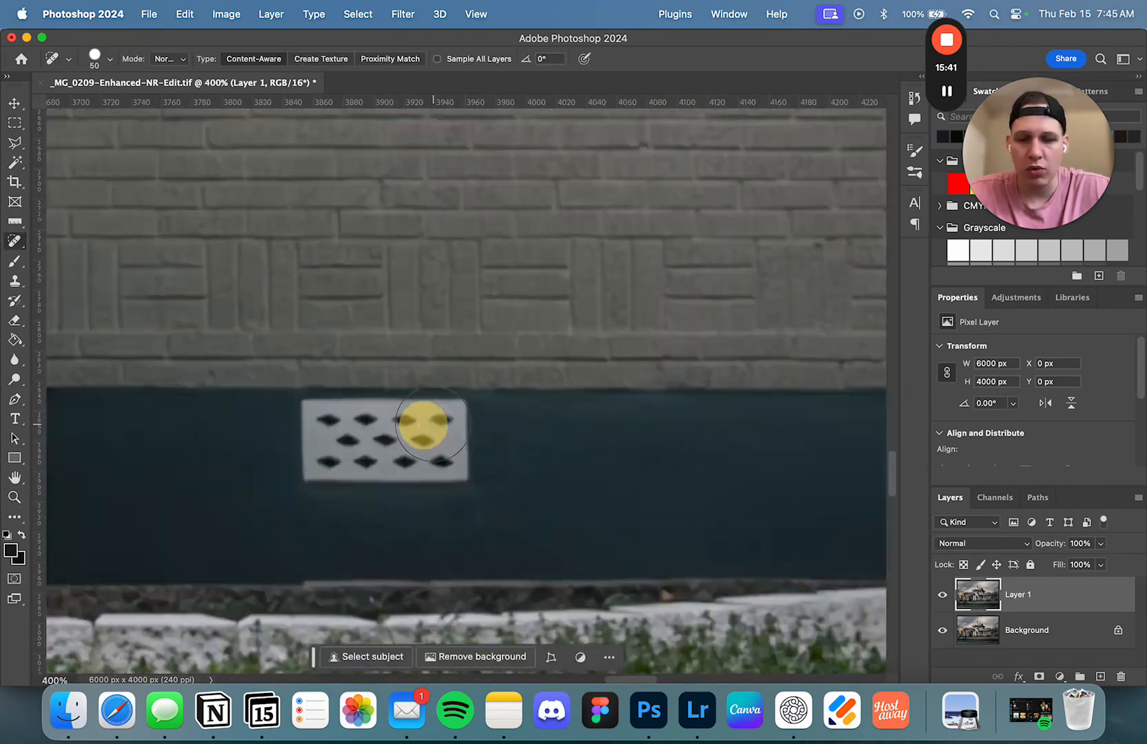
mouse_move(449, 430)
left_mouse_down()
mouse_move(302, 428)
mouse_move(327, 461)
mouse_move(486, 458)
left_mouse_up()
left_click_drag(356, 479, 535, 454)
left_click(318, 476)
key("z")
left_click(523, 416, "alt")
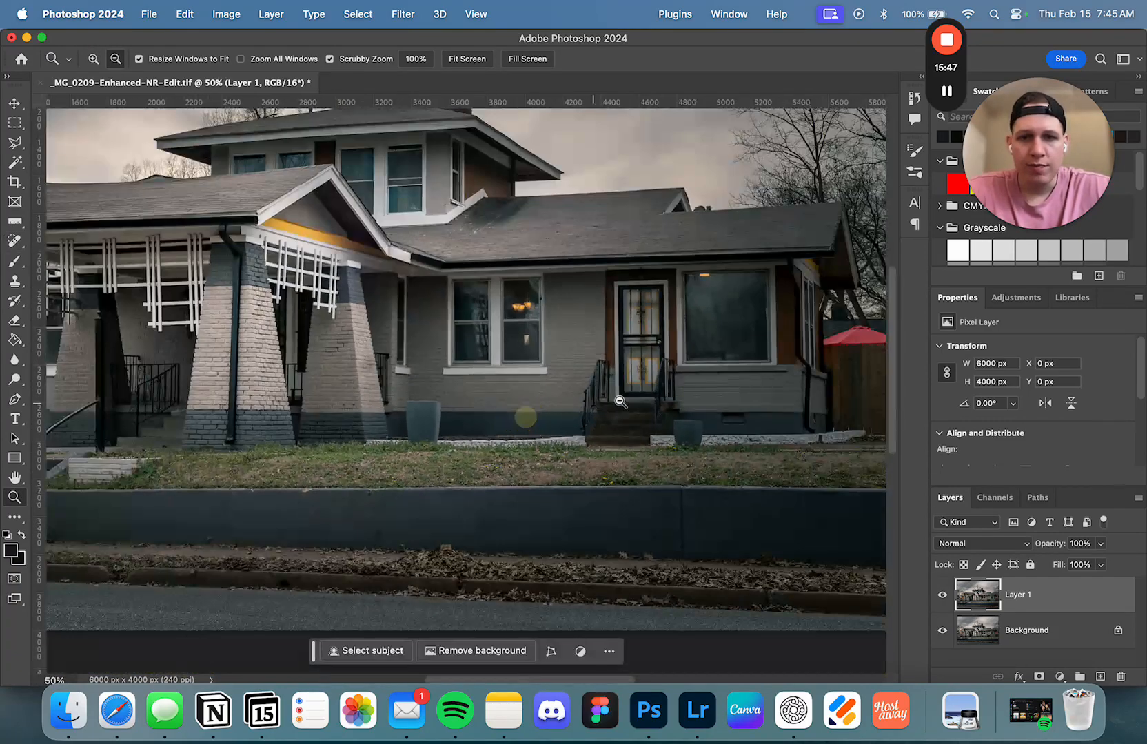
Heal away the warm light at the top edge of the large window beside the front door
key("j")
mouse_move(669, 348)
left_mouse_down()
mouse_move(580, 379)
mouse_move(695, 387)
left_mouse_up()
key("z")
left_click(522, 320)
left_click(522, 320)
left_click(523, 319)
left_click(523, 319)
left_click(523, 320)
key("j")
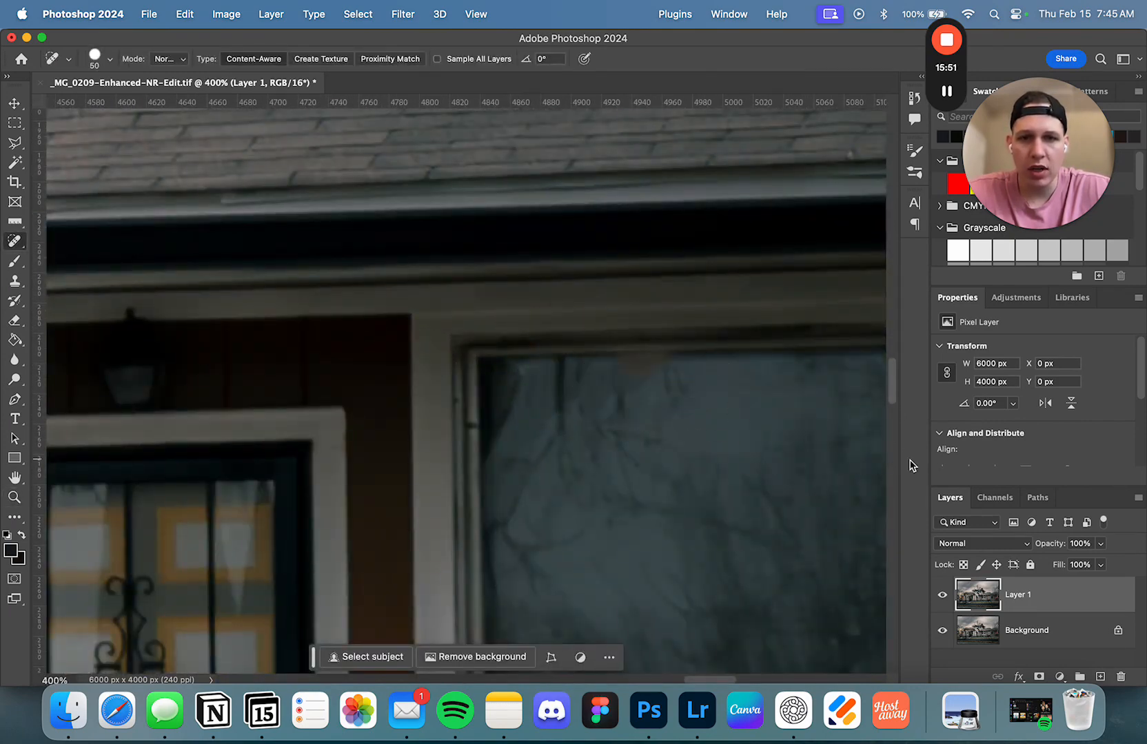
Examine the whole retouched house front and the surrounding yard for remaining distractions
key("z")
left_click(744, 422, "alt")
left_click(743, 421, "alt")
left_click(742, 420, "alt")
left_click(742, 420, "alt")
left_click(742, 420, "alt")
key("j")
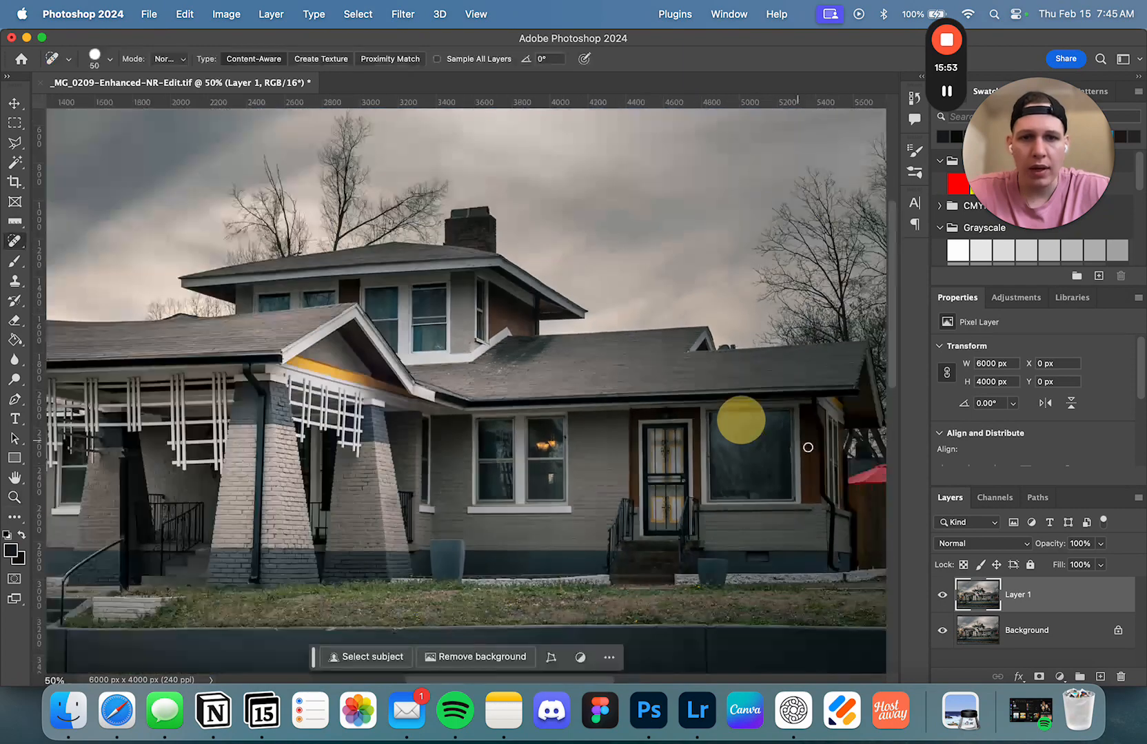
left_click_drag(784, 439, 622, 335)
key("z")
left_click(736, 333, "alt")
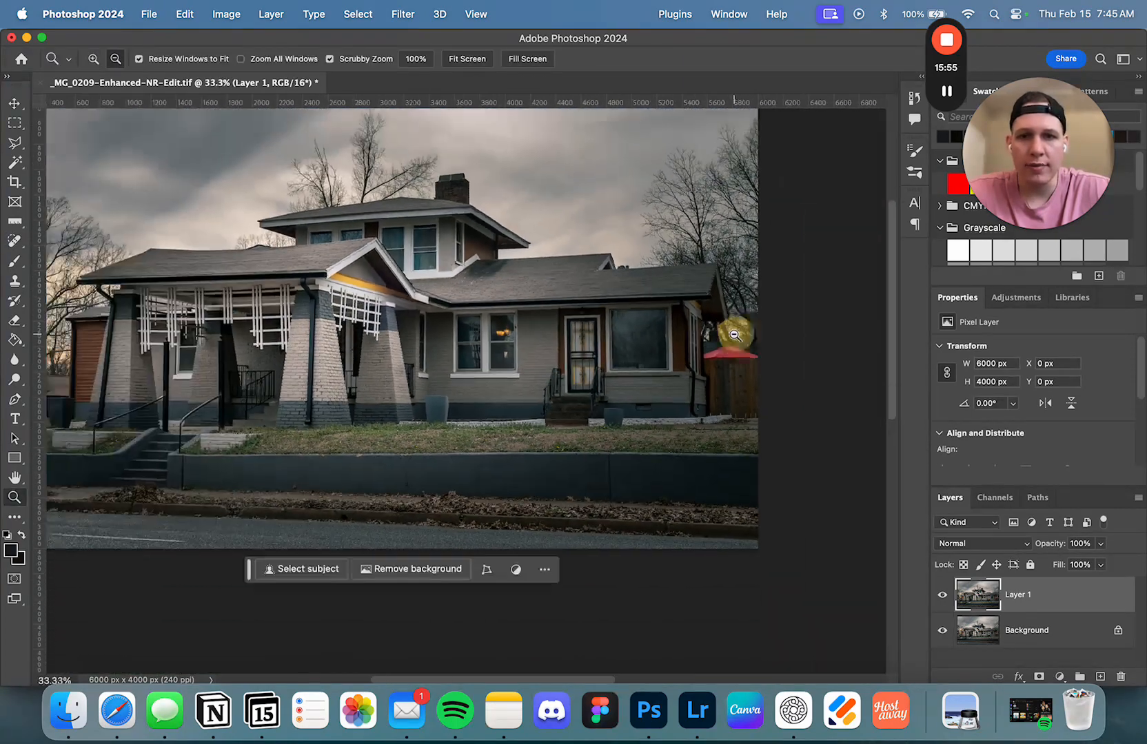
key("j")
left_click_drag(452, 318, 587, 318)
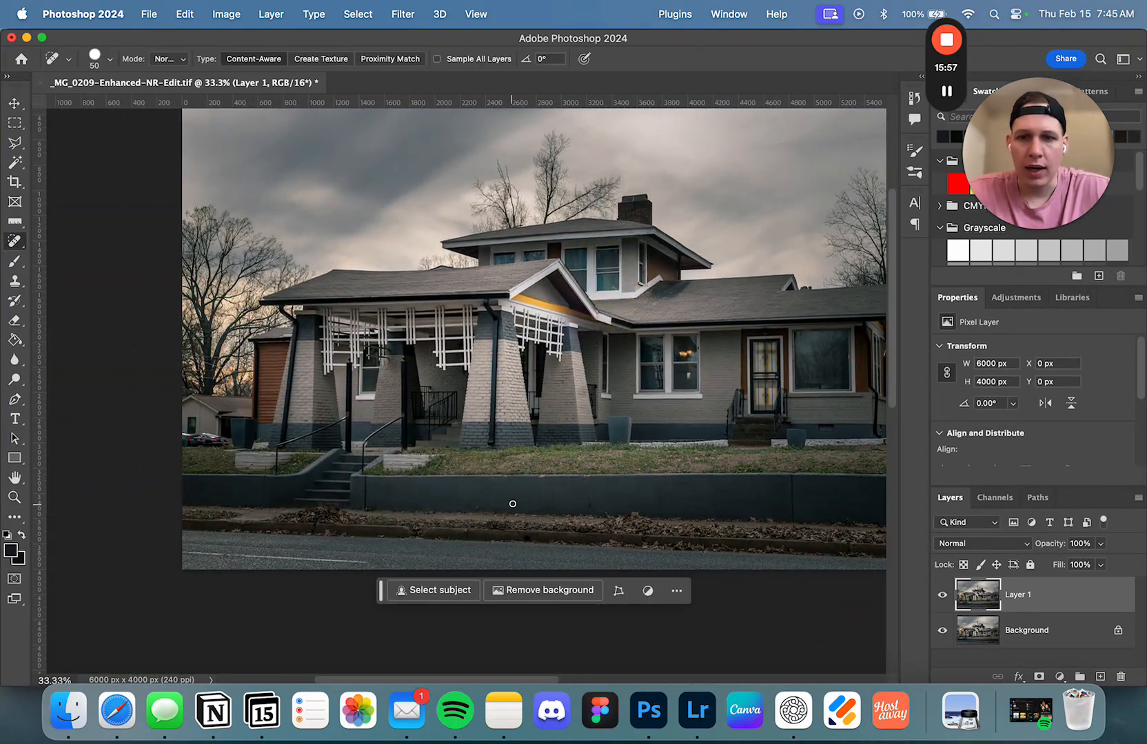
left_click_drag(652, 423, 601, 367)
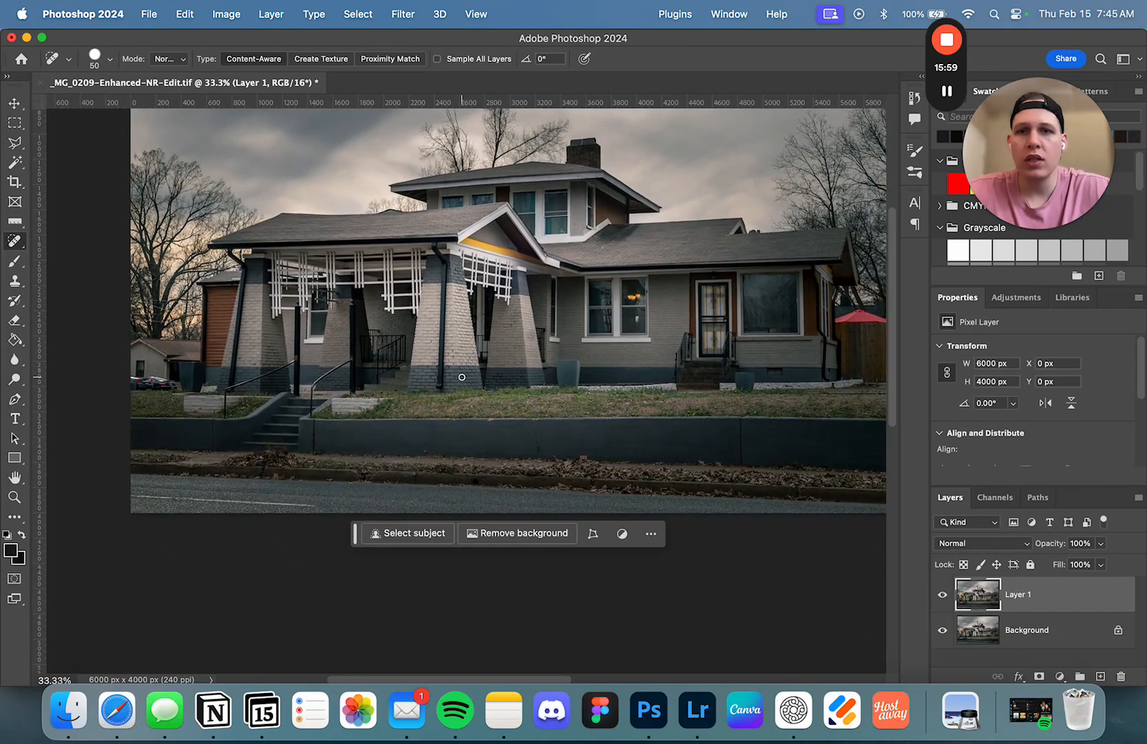
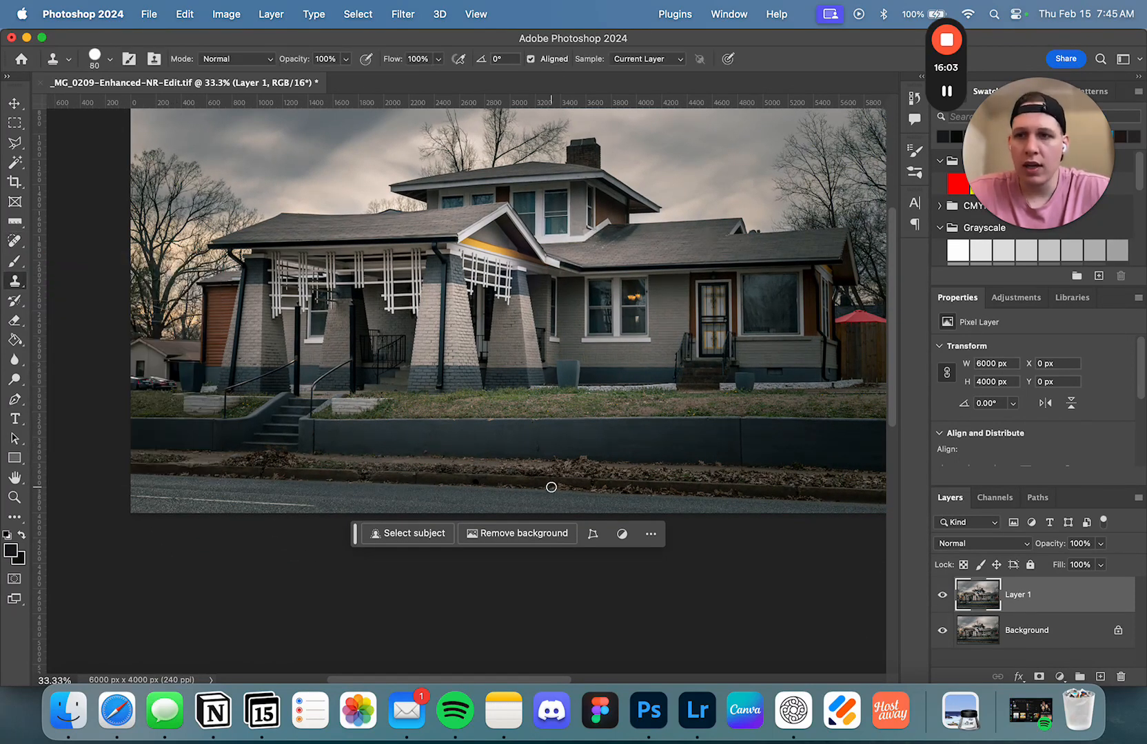
Clone intact curb and grass over the leaf-filled break in the curb below the wall, using the Clone Stamp at size 150
key("s")
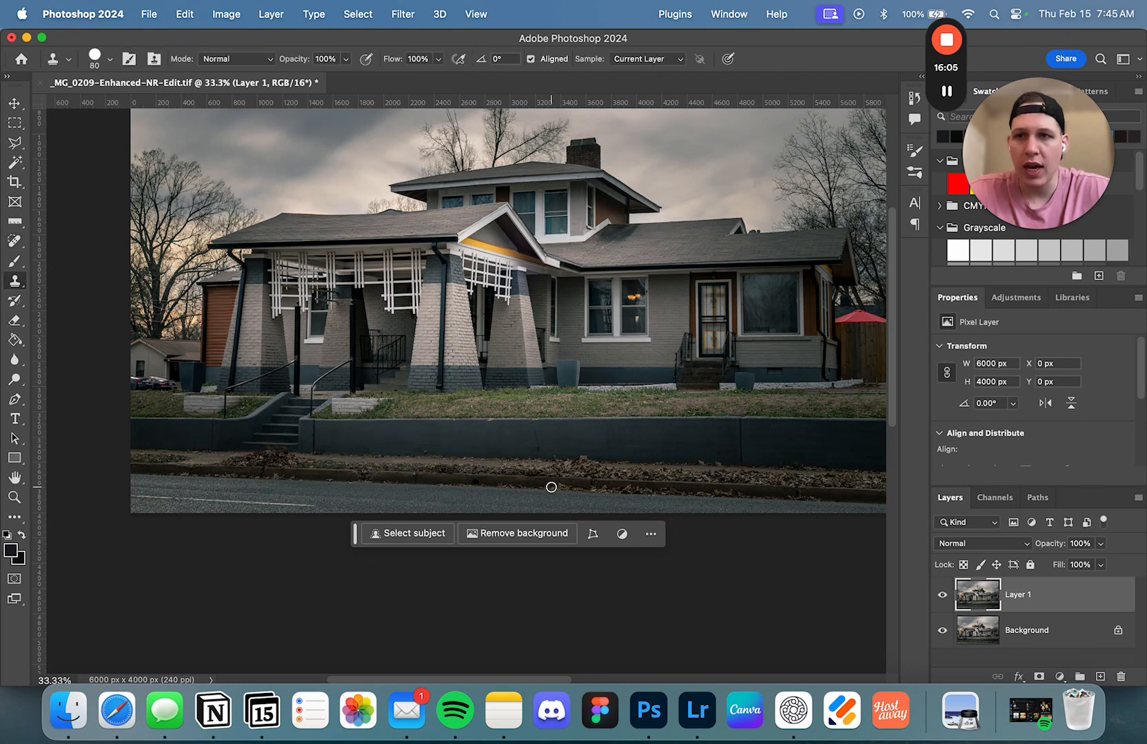
left_click(373, 466, "super")
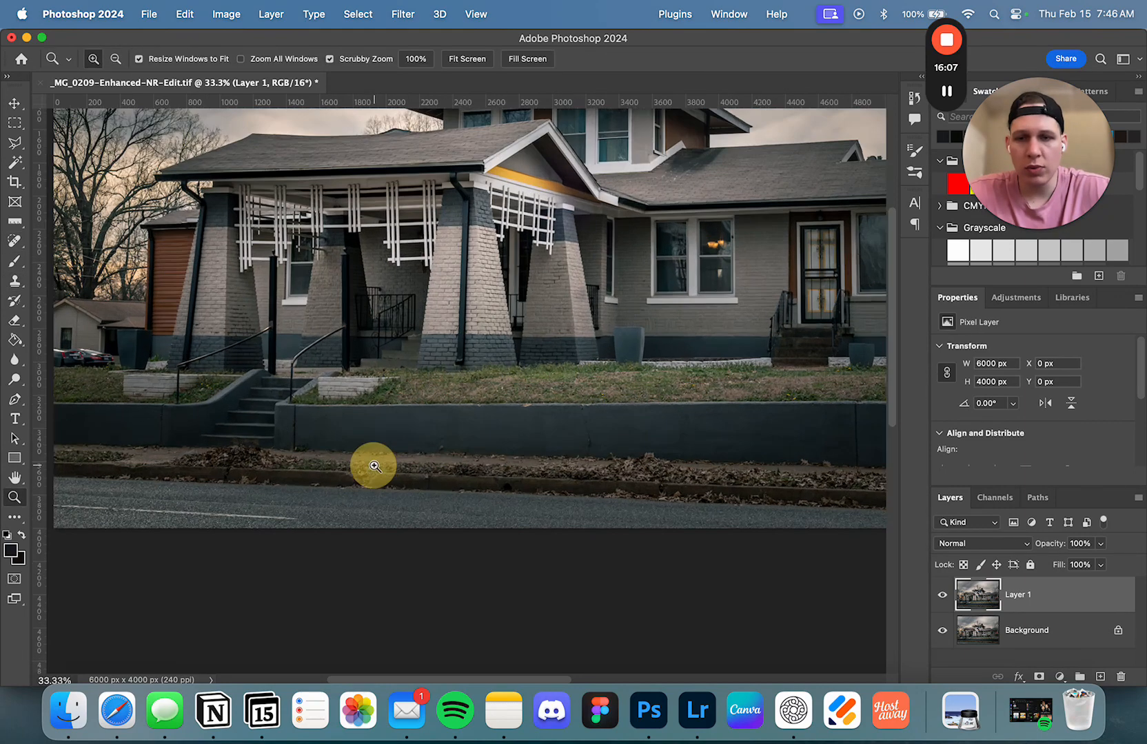
left_click(373, 466, "super")
left_click(372, 466, "super")
left_click(372, 466, "super")
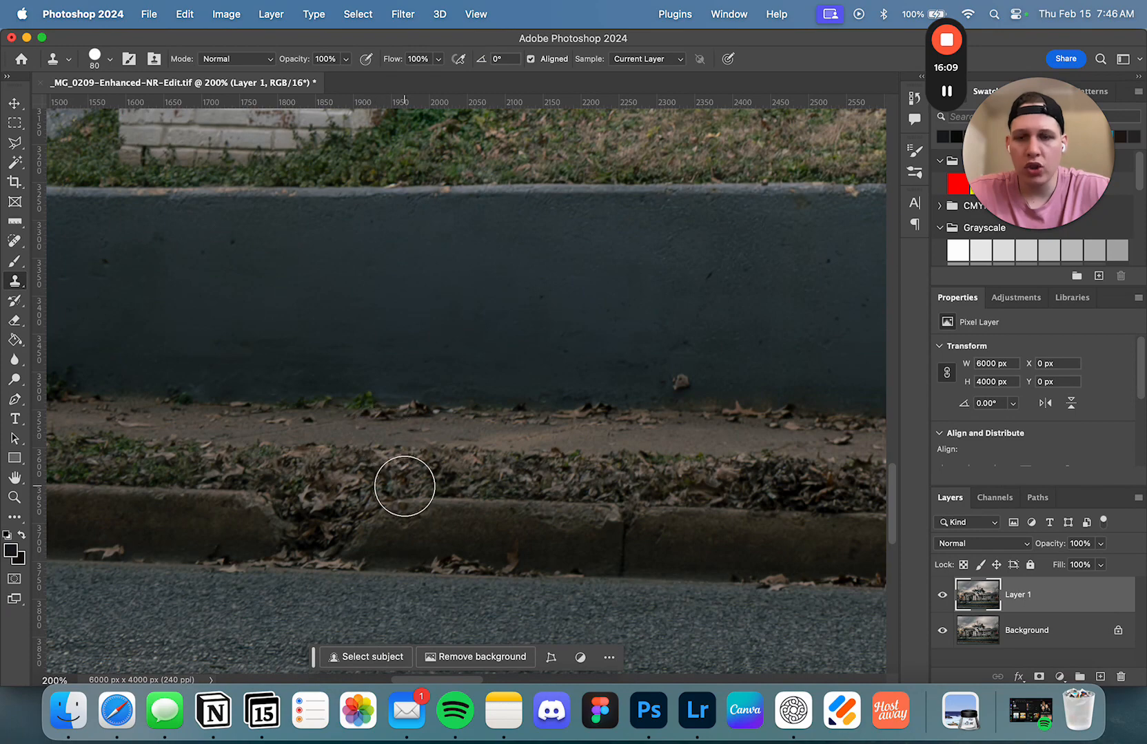
left_click(548, 304)
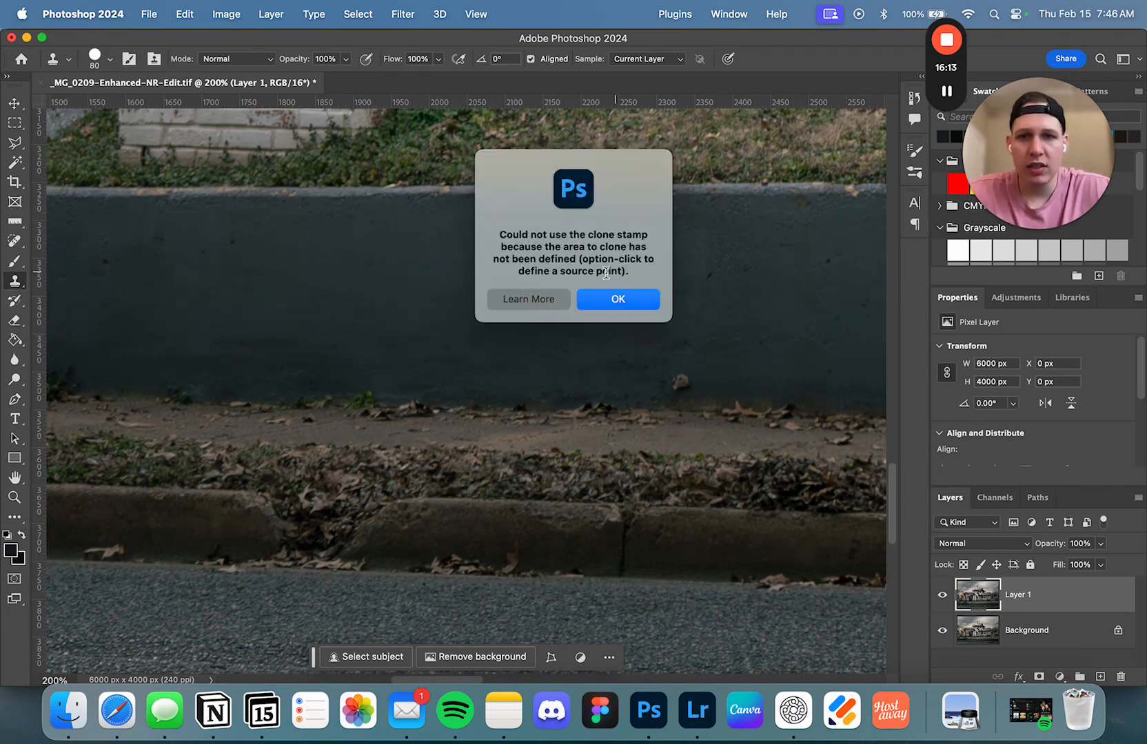
left_click(597, 300)
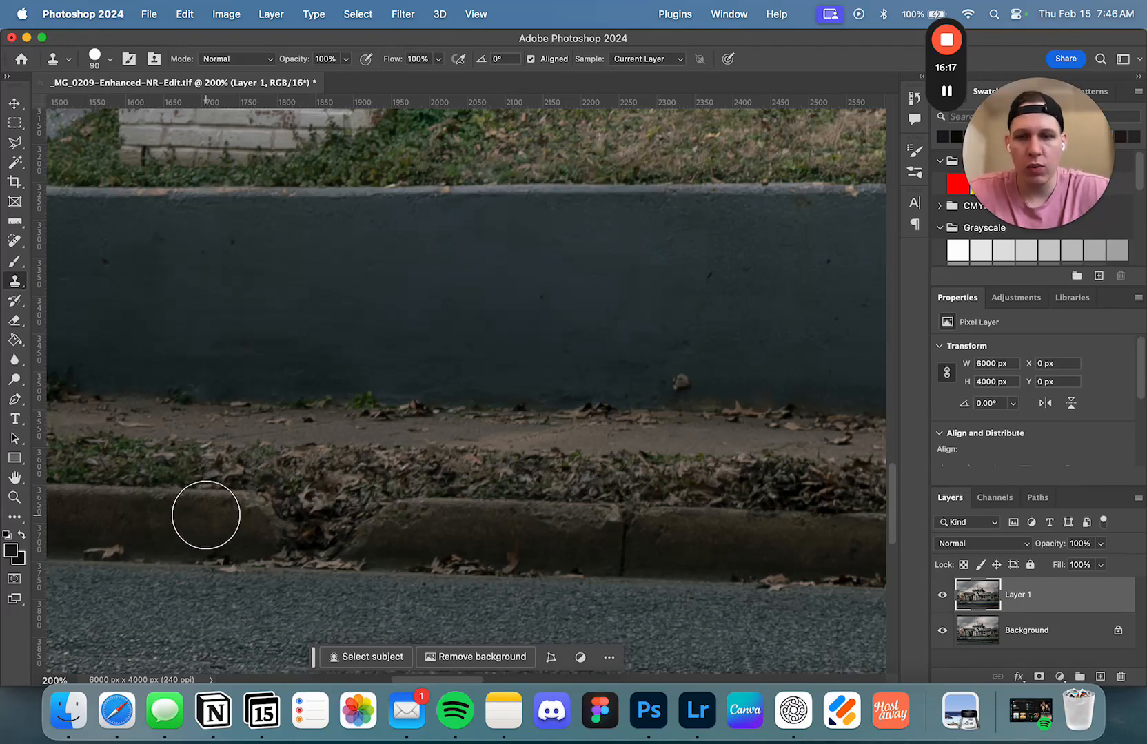
key("bracketright")
key("bracketright")
key("bracketright")
key("bracketright")
left_click_drag(282, 486, 504, 379)
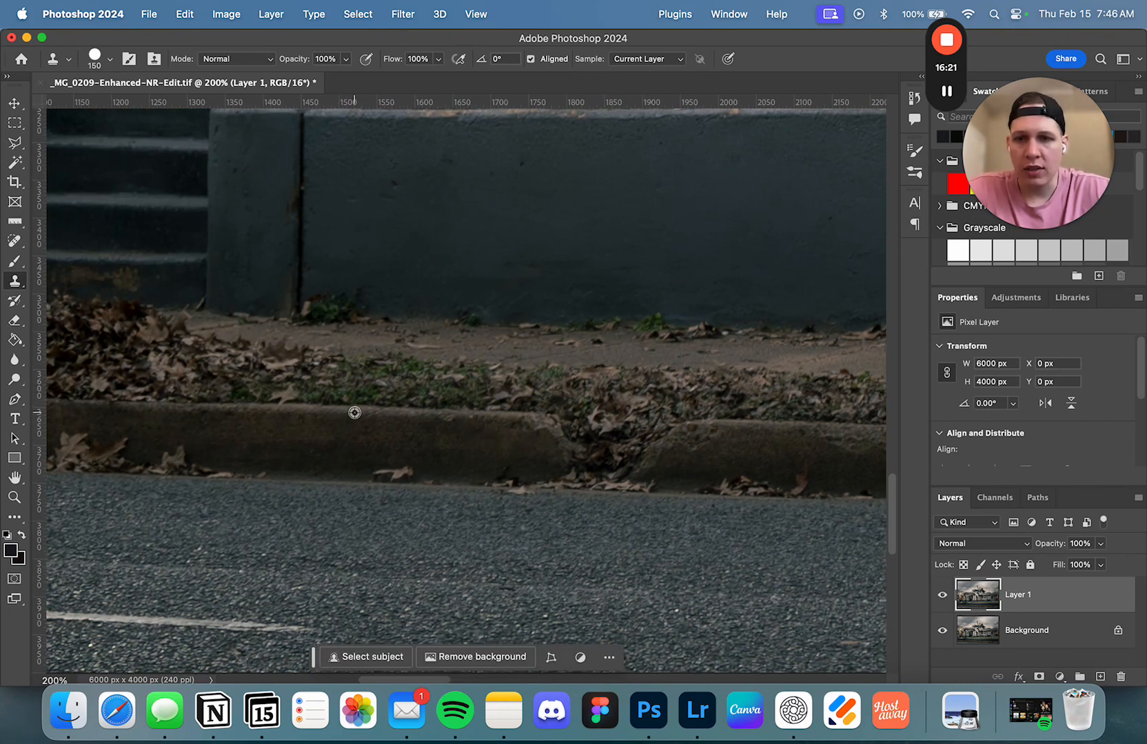
left_click(376, 409, "alt")
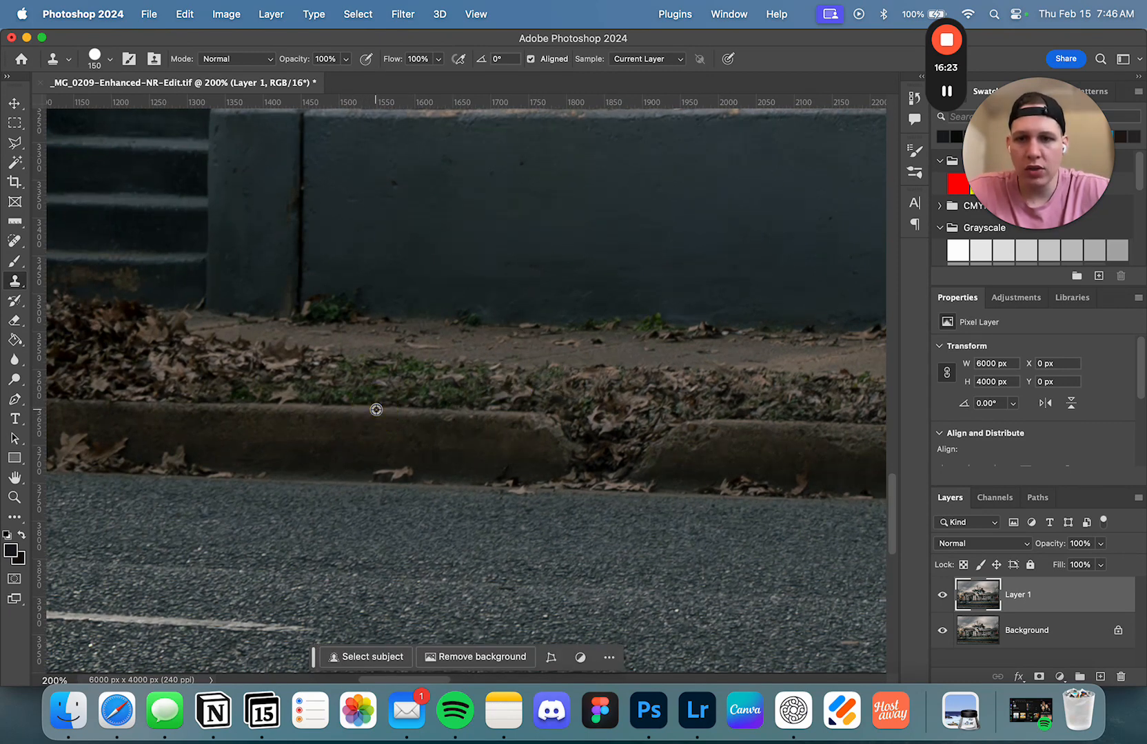
left_click(376, 409, "alt")
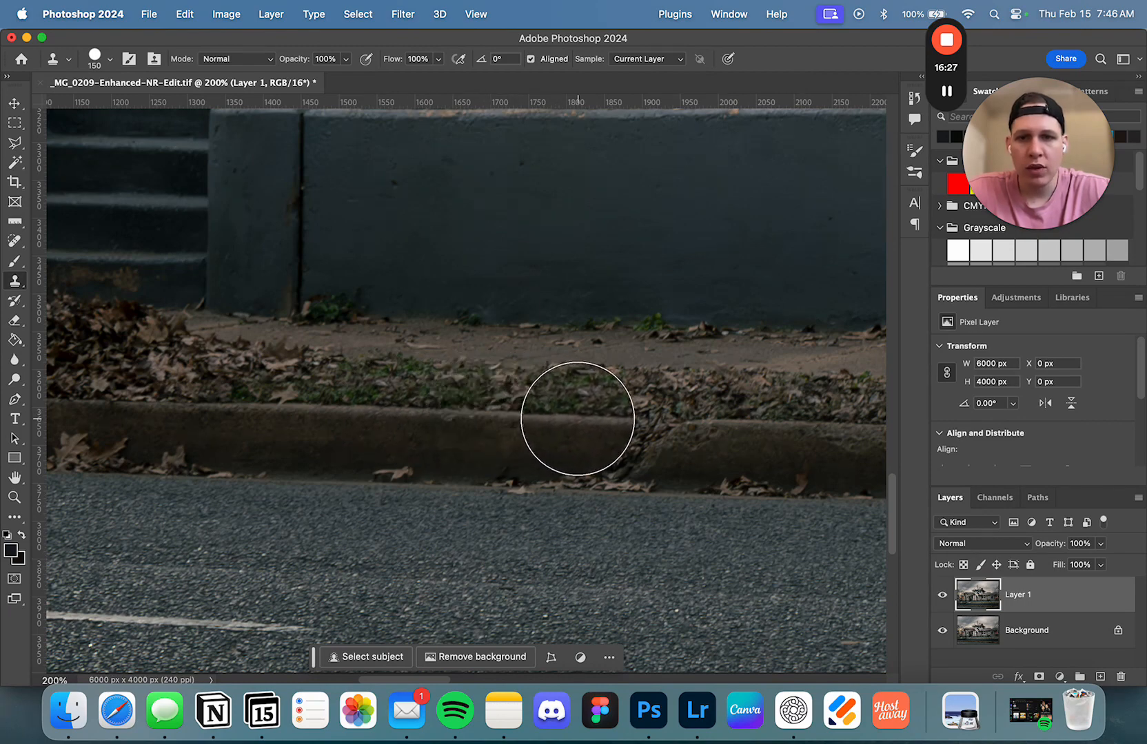
mouse_move(593, 414)
left_mouse_down()
mouse_move(653, 424)
mouse_move(543, 420)
mouse_move(705, 426)
left_mouse_up()
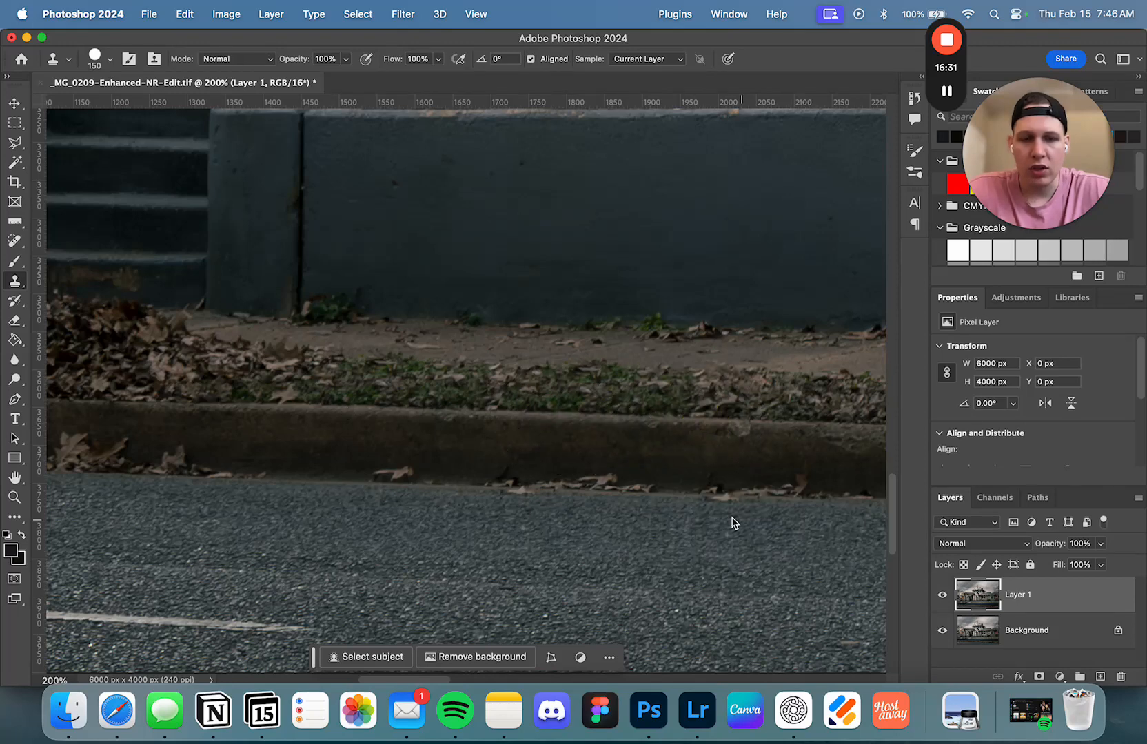
Clone smooth curb over the vertical joint further along the curb, continuing the clean edge
left_click_drag(735, 523, 380, 471)
left_click_drag(528, 398, 427, 398)
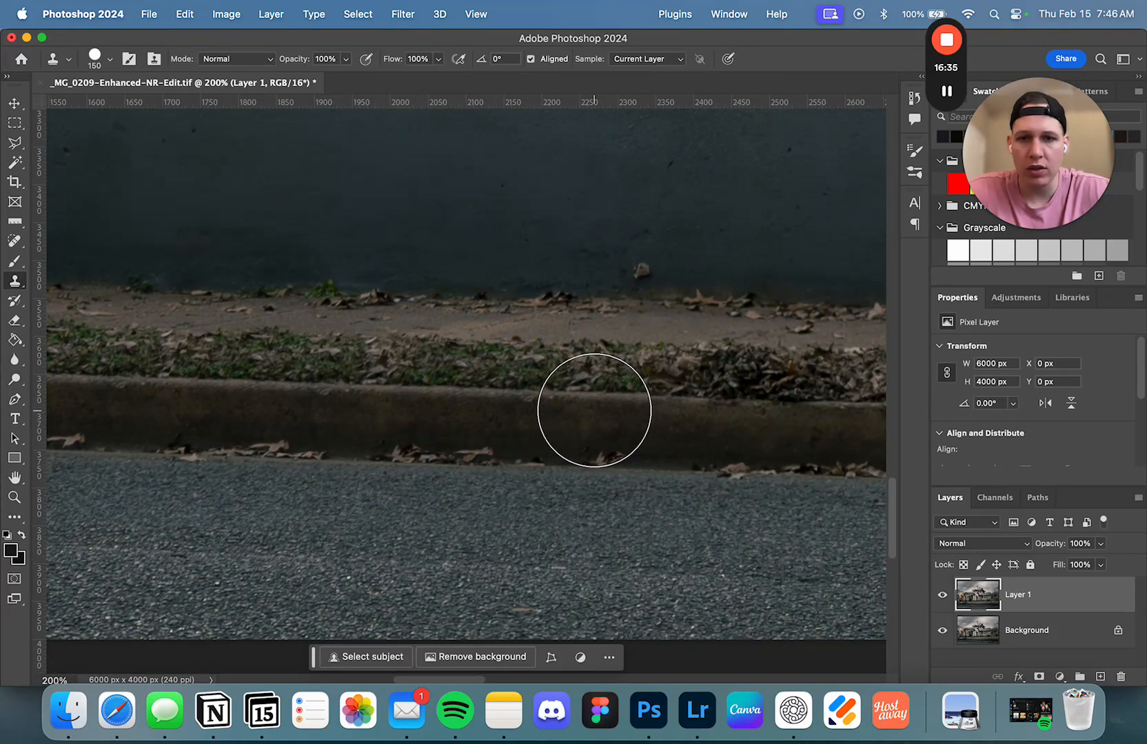
mouse_move(594, 410)
left_mouse_down()
mouse_move(683, 404)
mouse_move(752, 420)
left_mouse_up()
left_click_drag(434, 422, 614, 438)
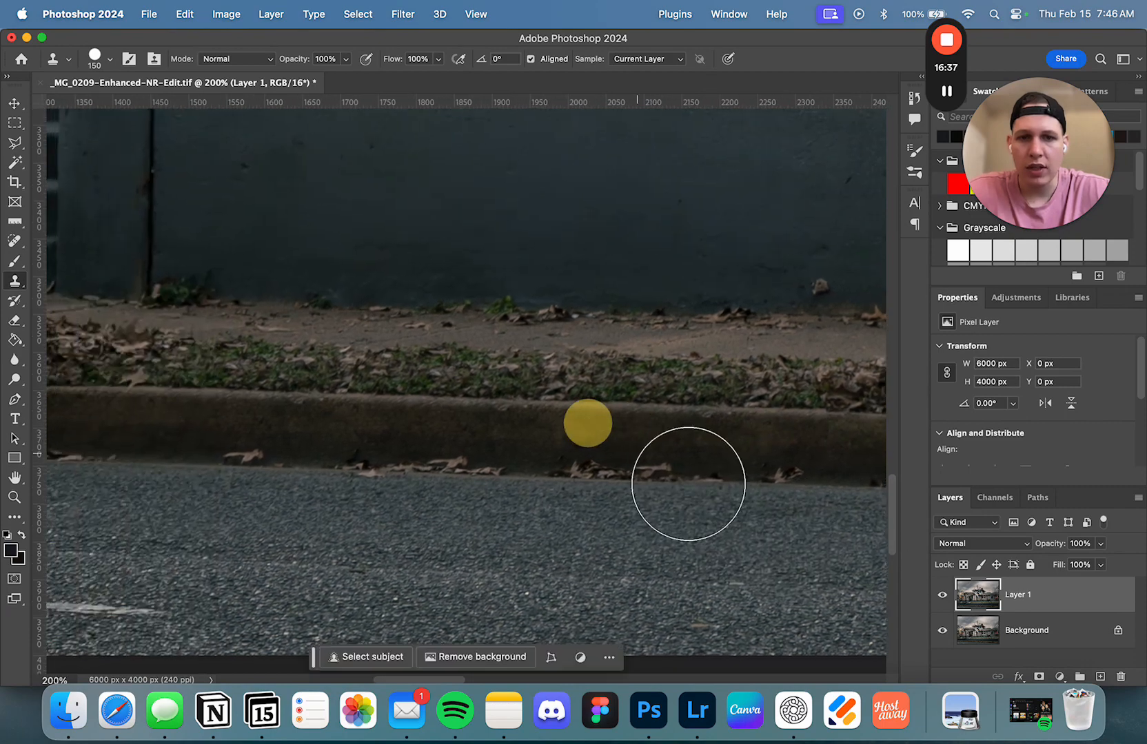
Compare the curb repair with and without Layer 1, and examine the curb as far as the leaf pile below the steps
left_click(944, 596)
left_click(944, 596)
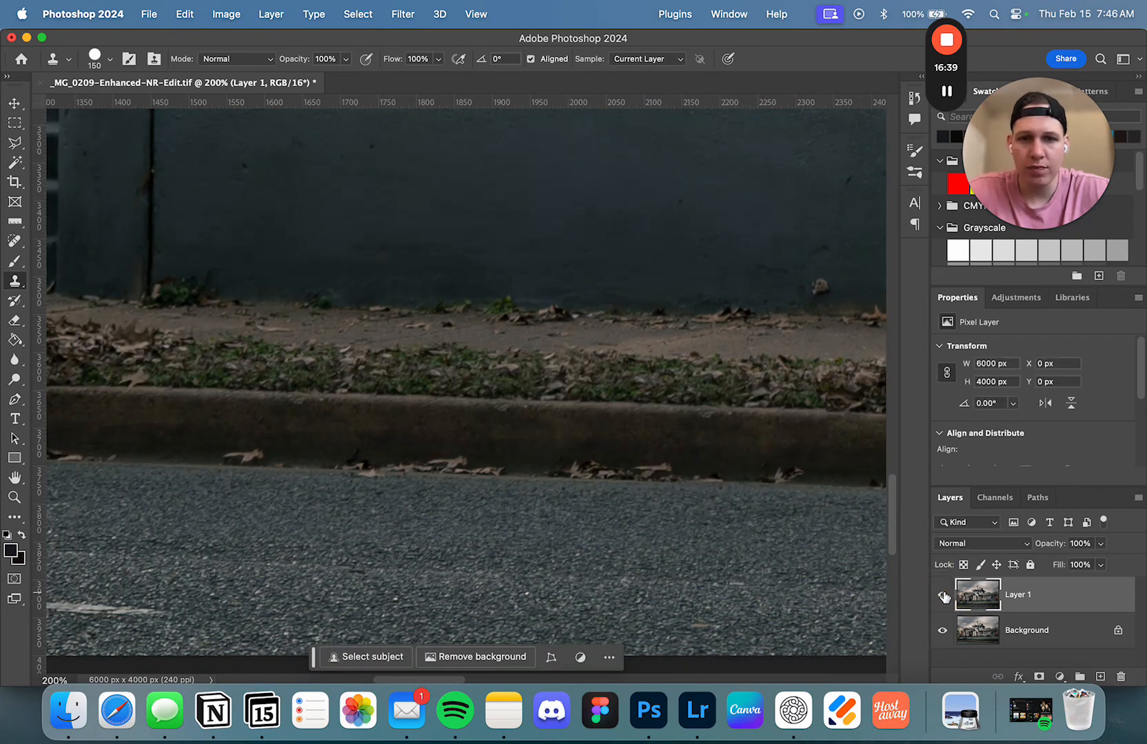
left_click_drag(840, 517, 686, 512)
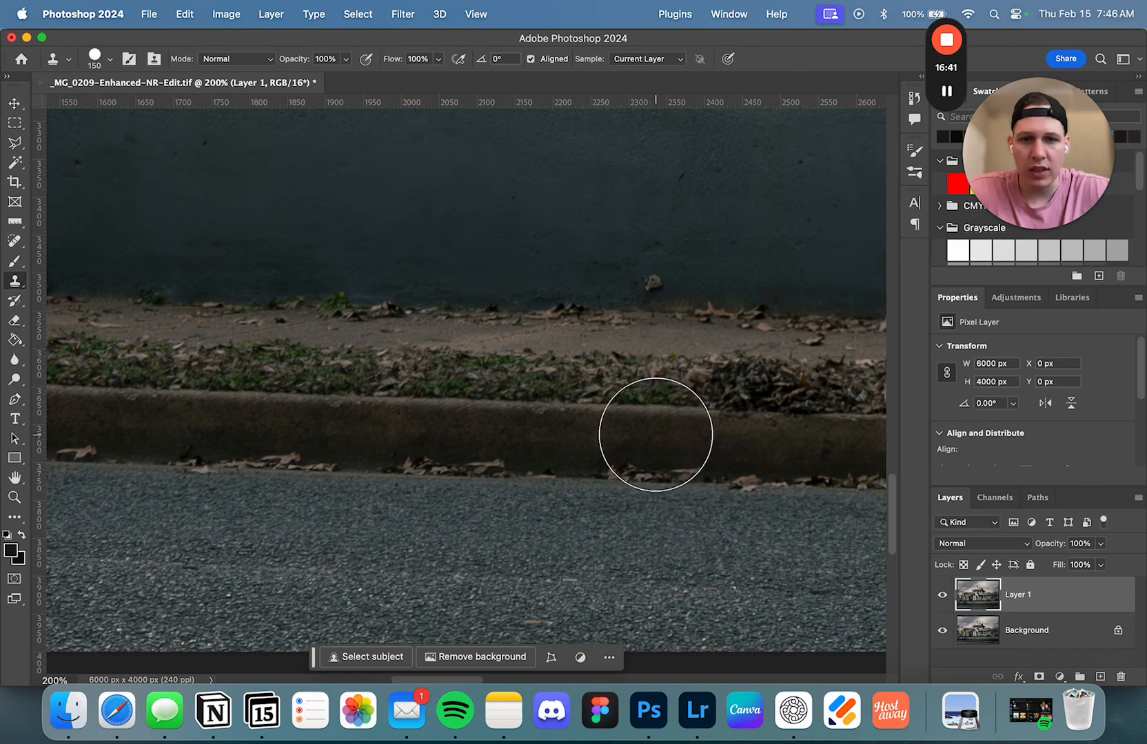
left_click_drag(346, 370, 875, 379)
left_click_drag(476, 374, 594, 358)
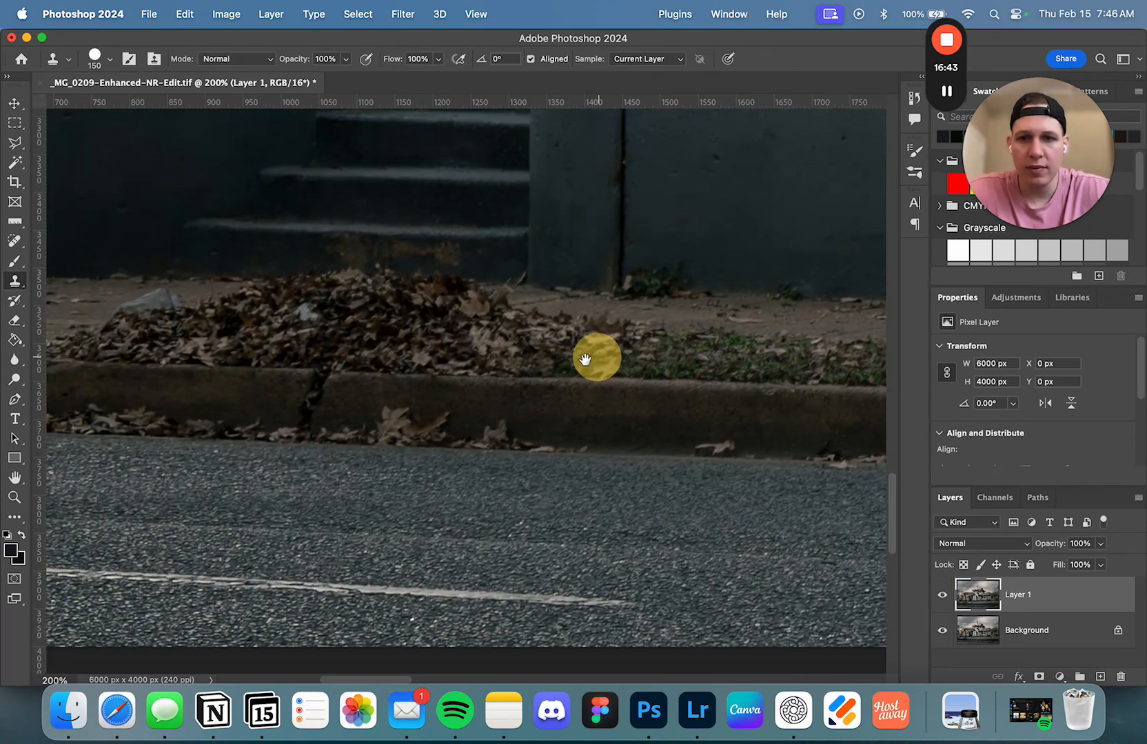
Clone the grass strip over the leaf pile in front of the steps, using a Clone Stamp softened to 53% hardness
left_click(564, 360, "alt")
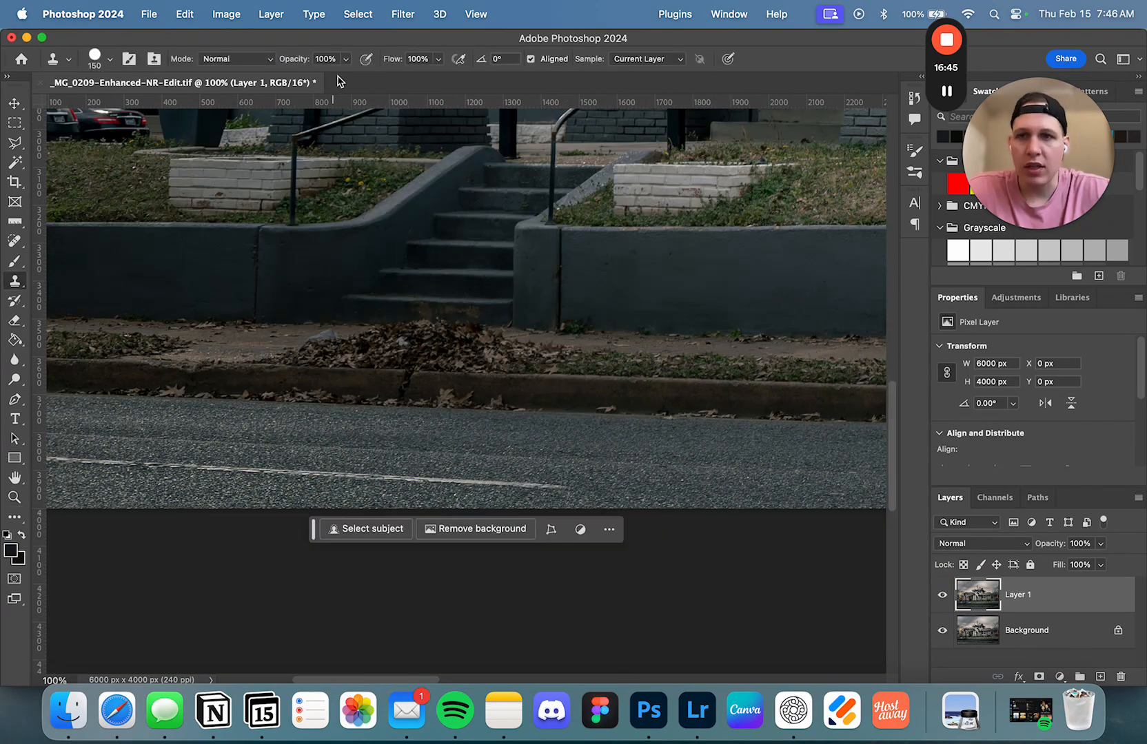
left_click(94, 55)
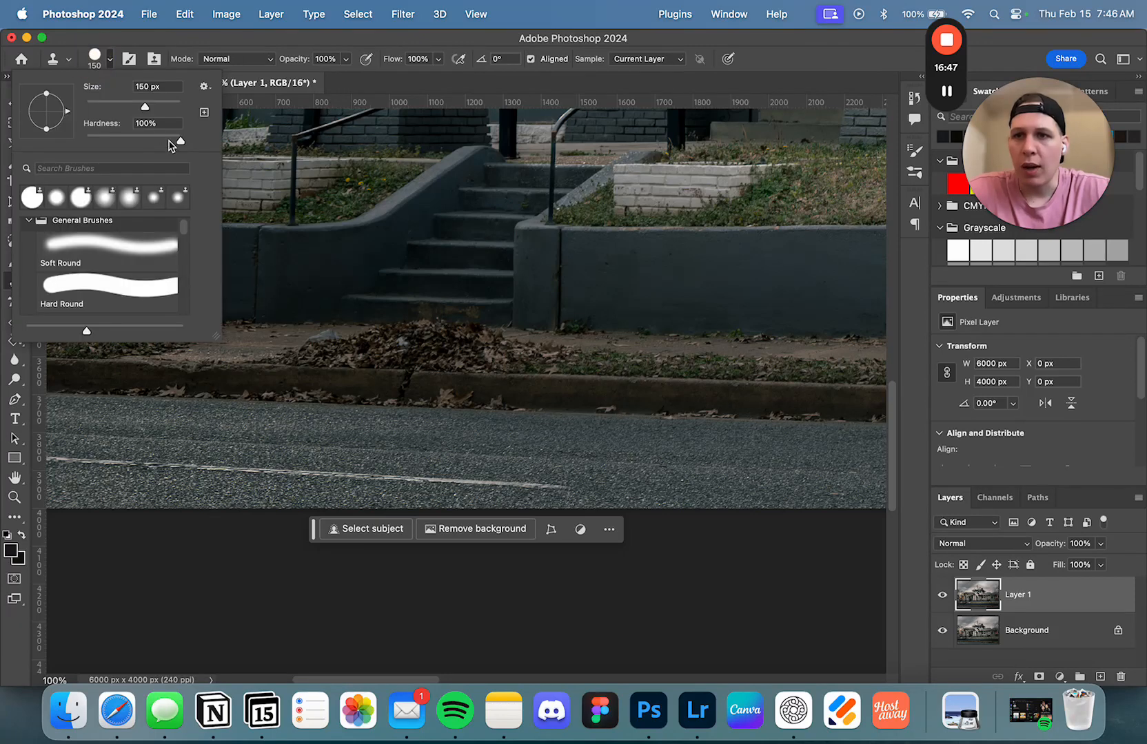
left_click_drag(165, 141, 138, 143)
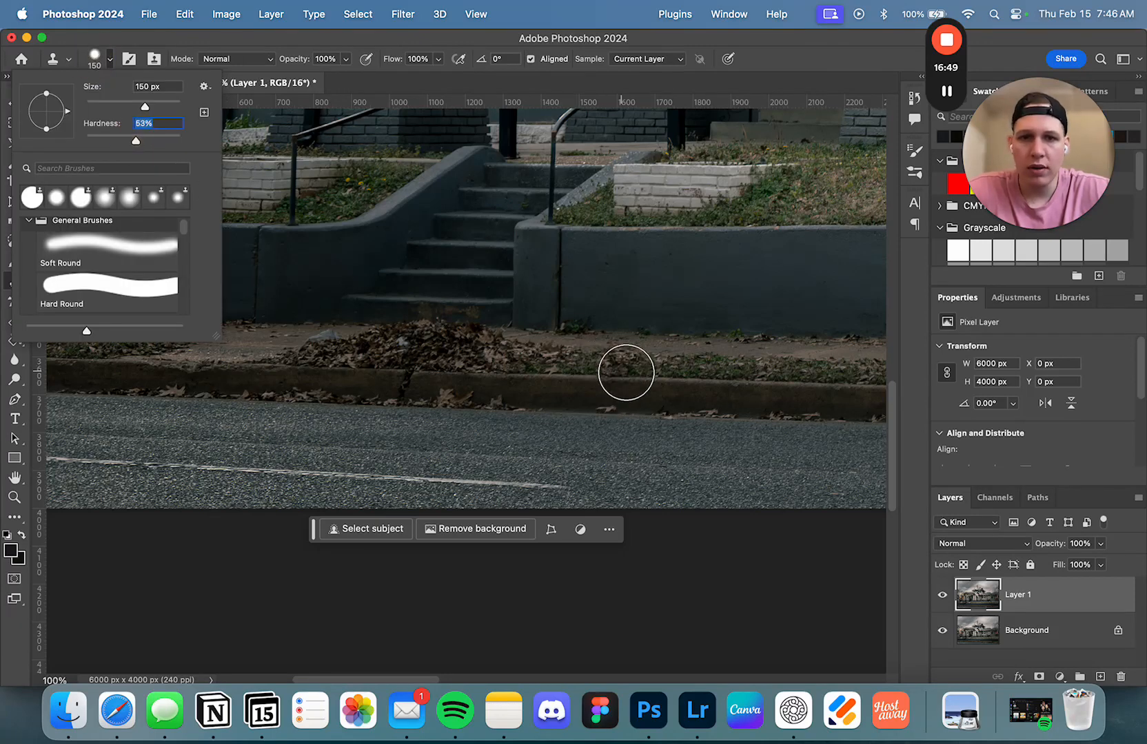
key("Return")
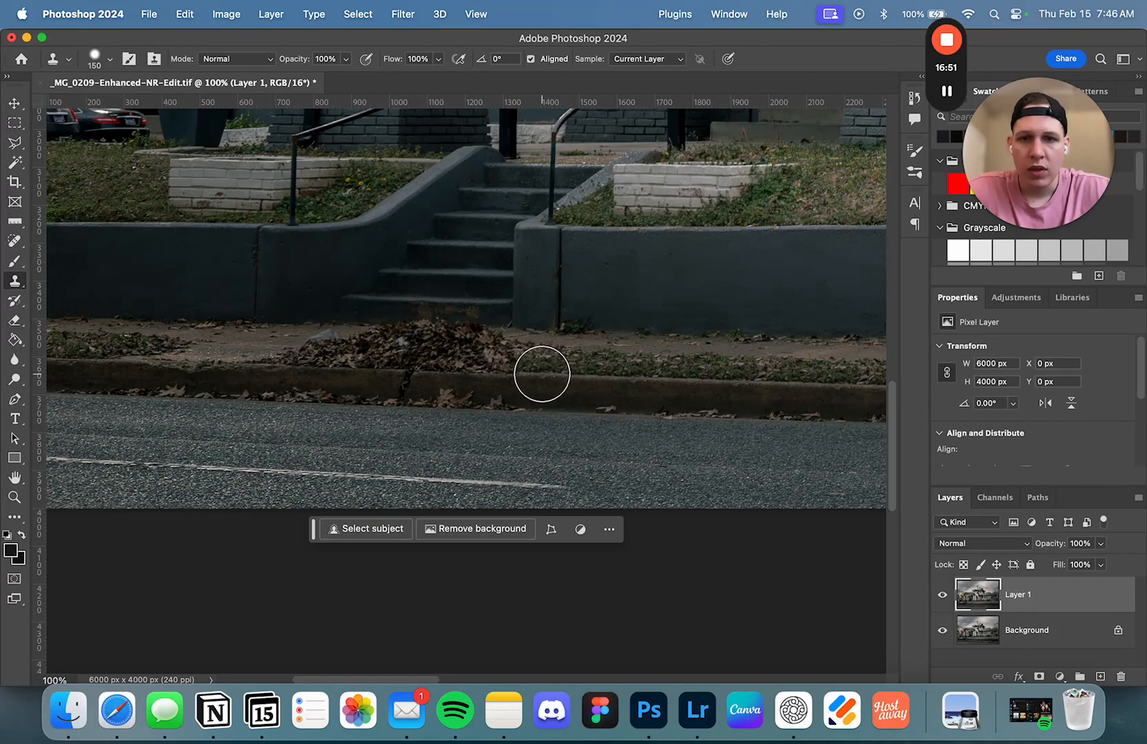
mouse_move(536, 375)
left_mouse_down()
mouse_move(415, 374)
mouse_move(369, 369)
mouse_move(366, 356)
mouse_move(524, 356)
mouse_move(306, 361)
mouse_move(337, 355)
left_mouse_up()
left_click_drag(689, 357, 296, 330)
left_click_drag(553, 334, 413, 325)
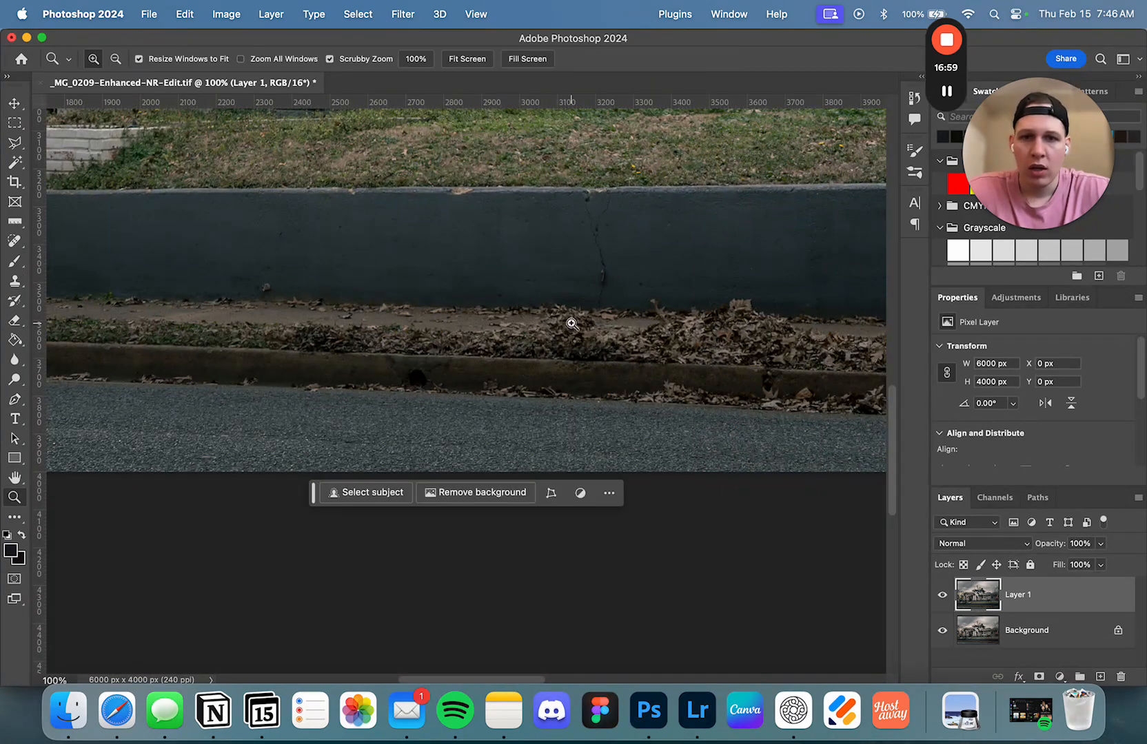
Clone the clean verge and curb over the leaf piles farther along the sidewalk, sampling from the stretch near the steps
left_click(569, 323, "alt")
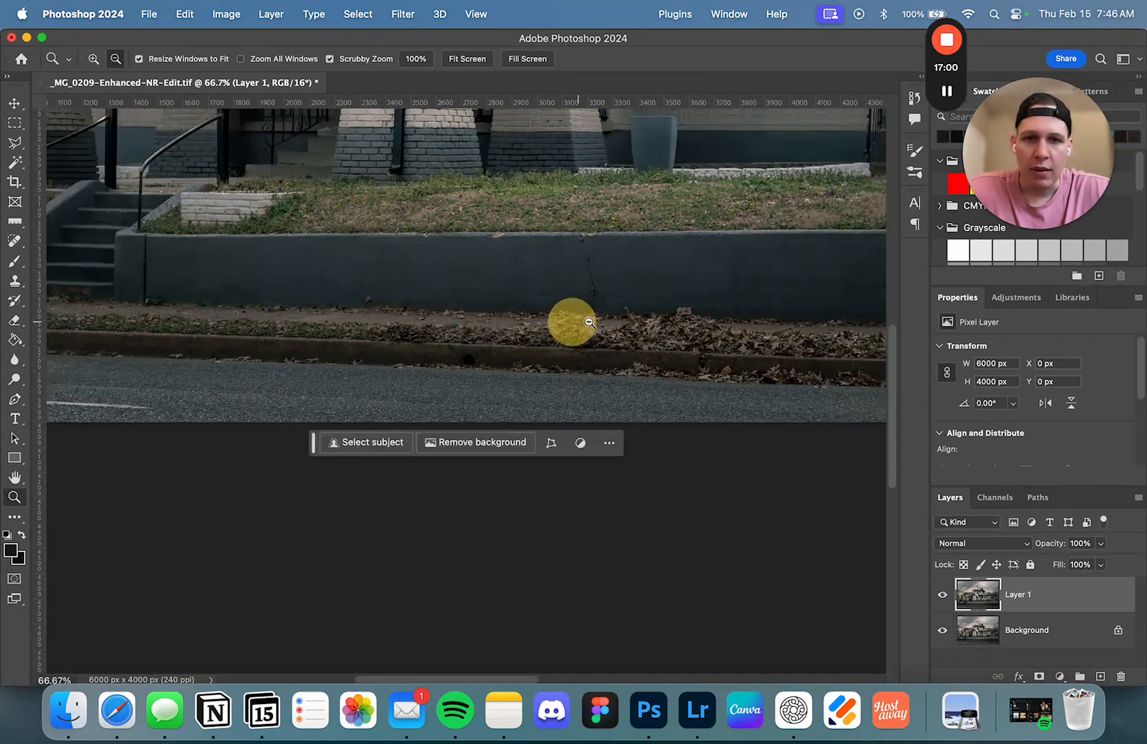
left_click(130, 335, "alt")
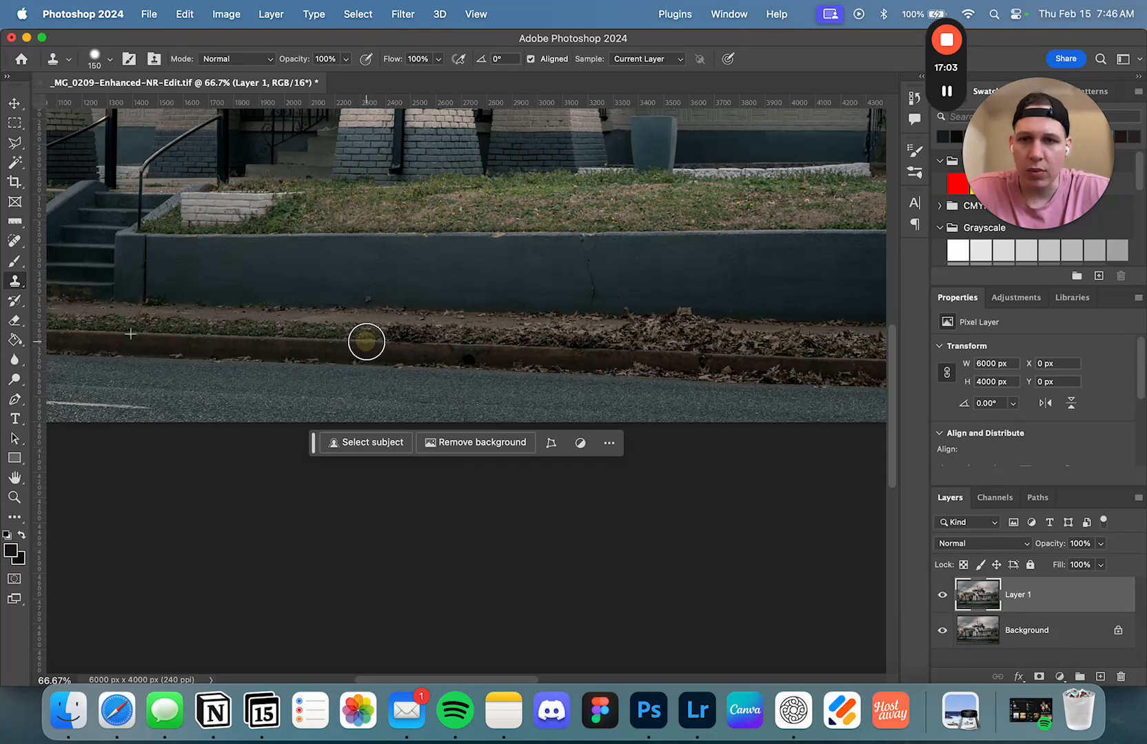
mouse_move(366, 341)
left_mouse_down()
mouse_move(615, 343)
mouse_move(301, 338)
mouse_move(616, 352)
mouse_move(633, 337)
mouse_move(702, 333)
mouse_move(712, 338)
mouse_move(701, 349)
mouse_move(732, 357)
mouse_move(771, 338)
mouse_move(845, 343)
mouse_move(849, 360)
mouse_move(622, 356)
left_mouse_up()
left_click(301, 338, "alt")
left_click_drag(795, 335, 501, 323)
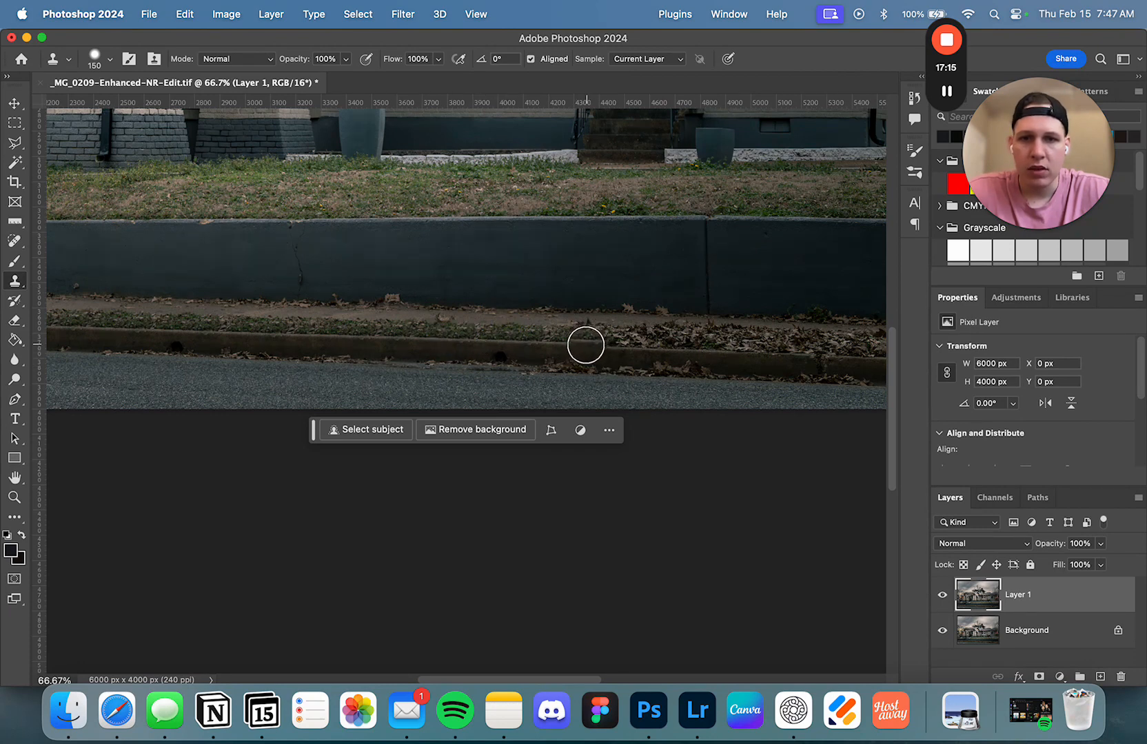
mouse_move(584, 348)
left_mouse_down()
mouse_move(642, 336)
mouse_move(803, 350)
left_mouse_up()
Remove the vertical joint in the long retaining wall and the blemishes at the curb below with the Spot Healing Brush
key("j")
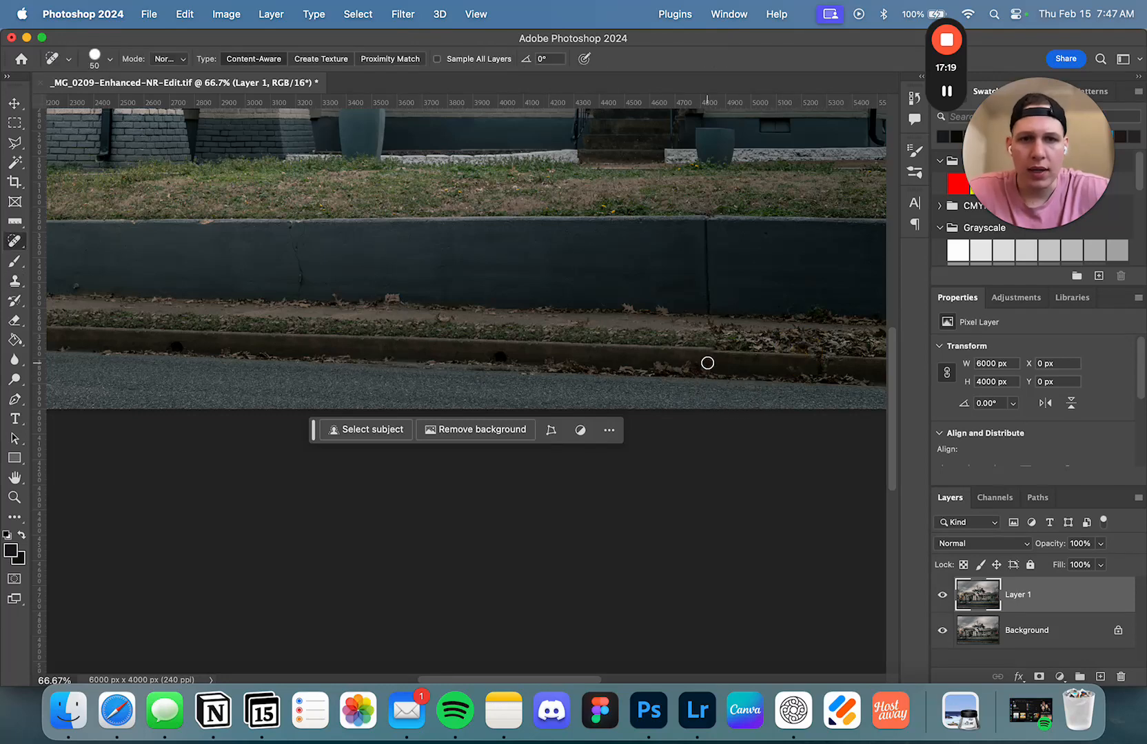
left_click(713, 349)
left_click(818, 372)
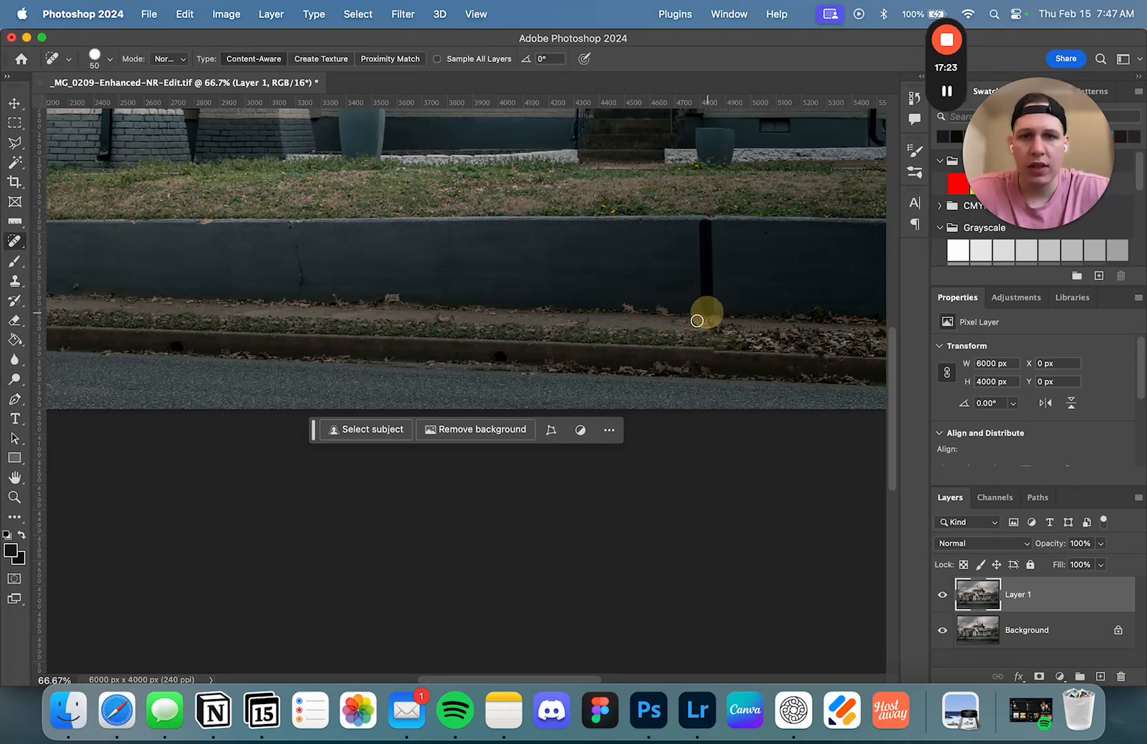
mouse_move(655, 344)
left_mouse_down()
mouse_move(414, 335)
mouse_move(834, 346)
left_mouse_up()
Heal the branching crack in the retaining wall and the chipped spots along the wall's top edge
left_click_drag(479, 319, 611, 325)
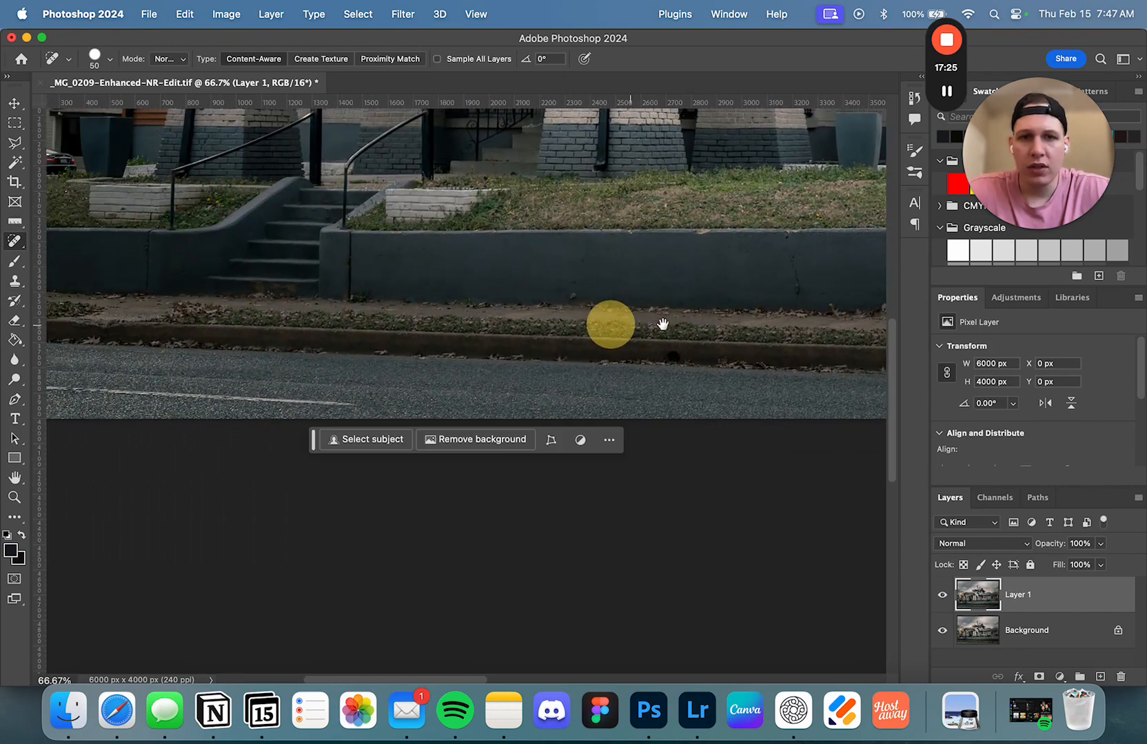
left_click(814, 289, "super")
left_click(732, 327, "super")
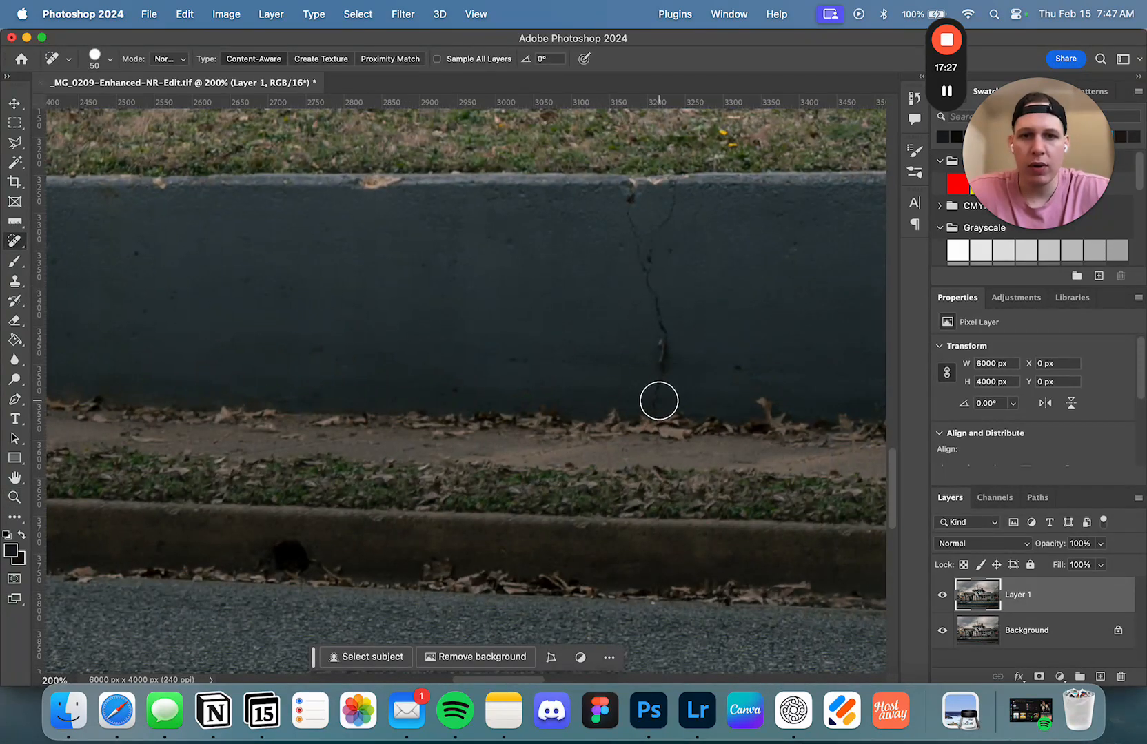
mouse_move(663, 330)
left_mouse_down()
mouse_move(628, 207)
mouse_move(630, 193)
mouse_move(668, 185)
left_mouse_up()
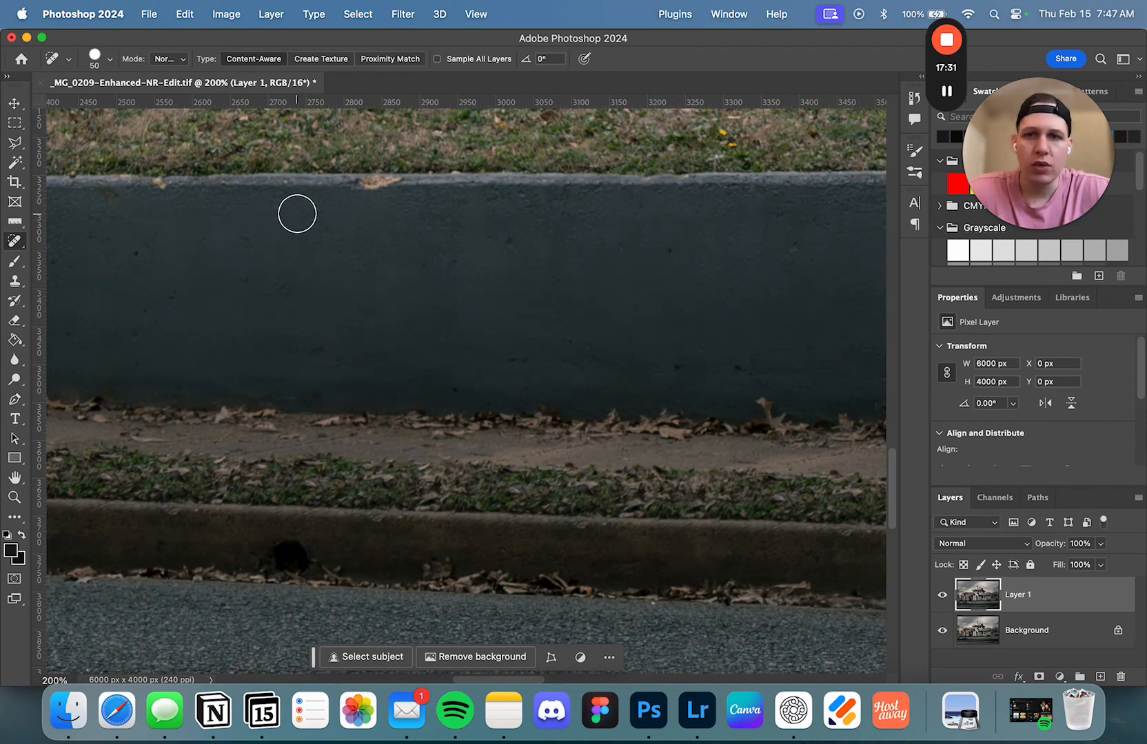
mouse_move(381, 184)
left_mouse_down()
mouse_move(348, 189)
mouse_move(520, 218)
left_mouse_up()
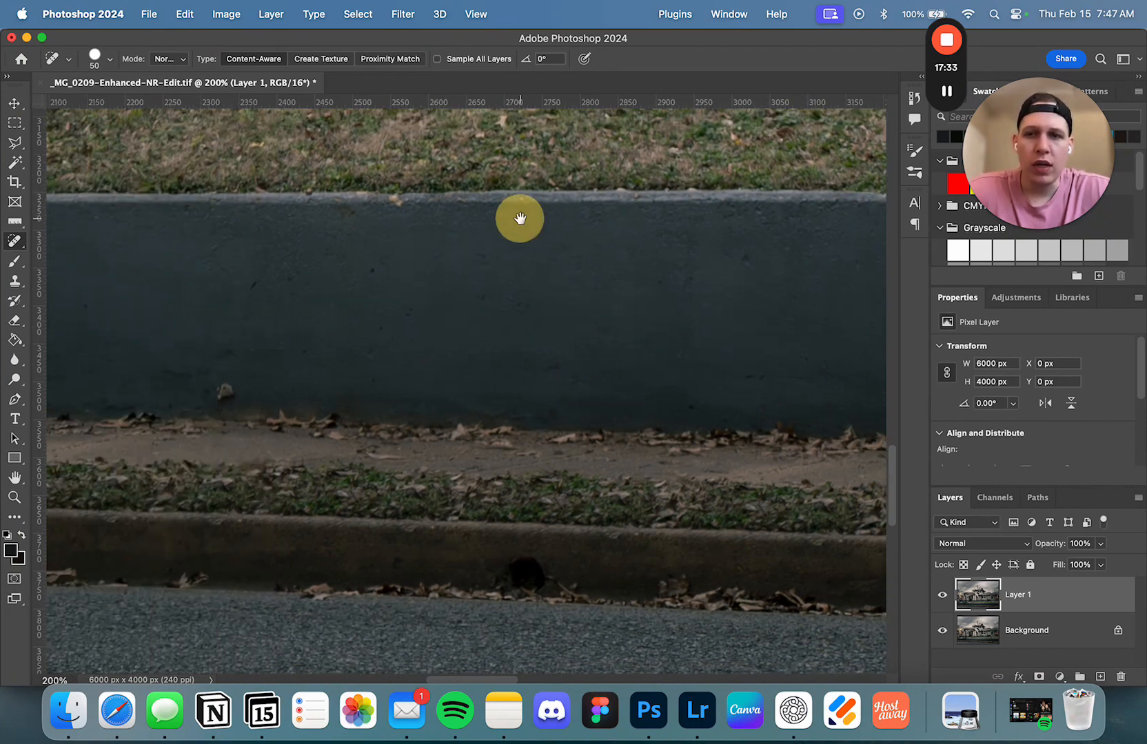
left_click(391, 200)
Heal the vertical seam in the retaining wall just right of the steps and the marks on its top edge
left_click_drag(266, 258, 660, 335)
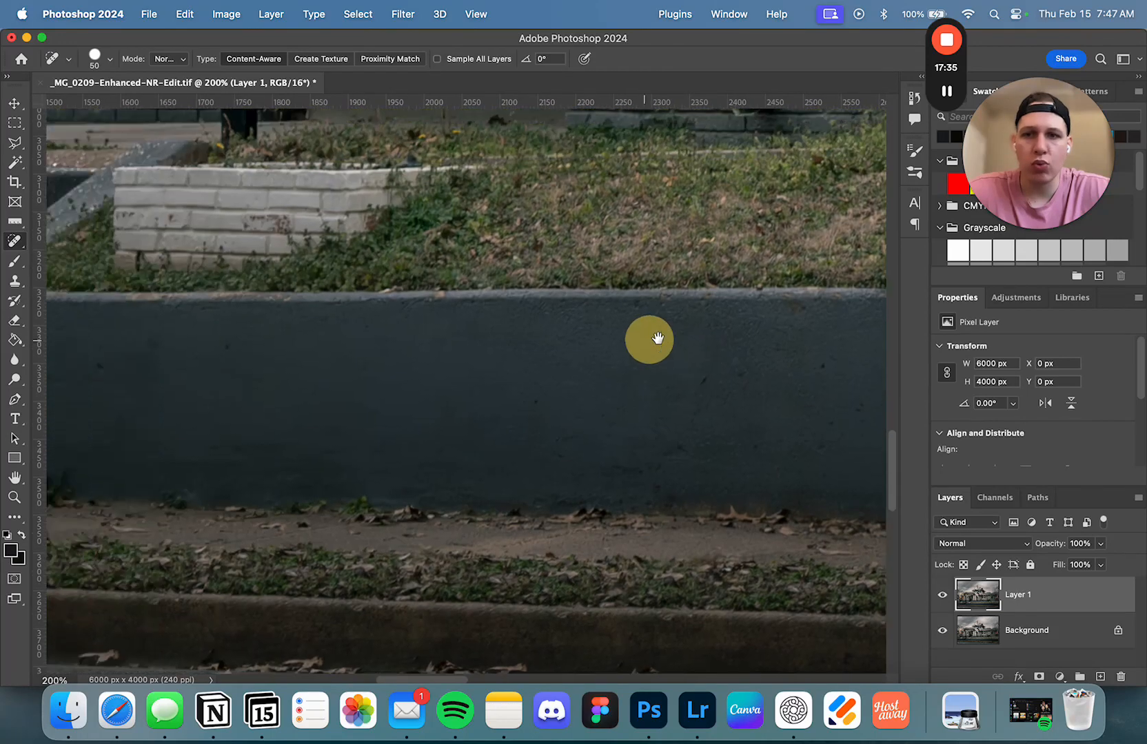
left_click_drag(207, 313, 463, 319)
mouse_move(328, 514)
left_mouse_down()
mouse_move(338, 478)
mouse_move(328, 330)
left_mouse_up()
left_click(481, 329)
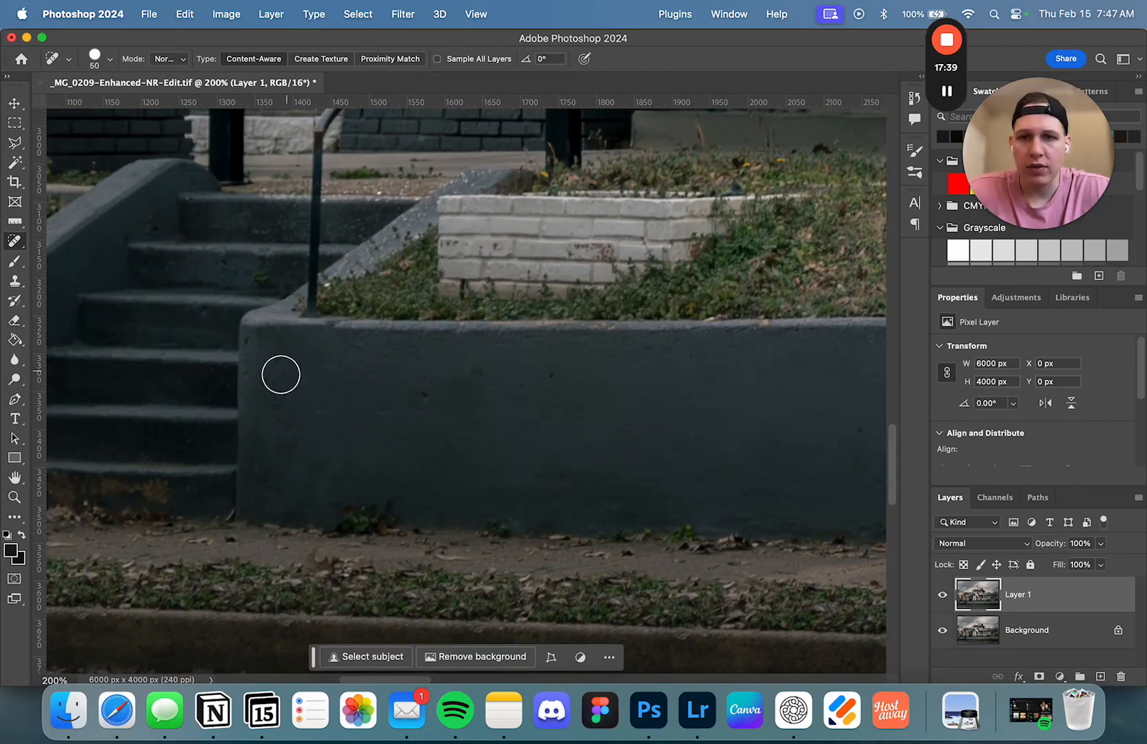
Cover the rusty stains on the lowest step's riser with a 50 px Clone Stamp, and heal the remaining patch
left_click_drag(282, 373, 581, 333)
key("s")
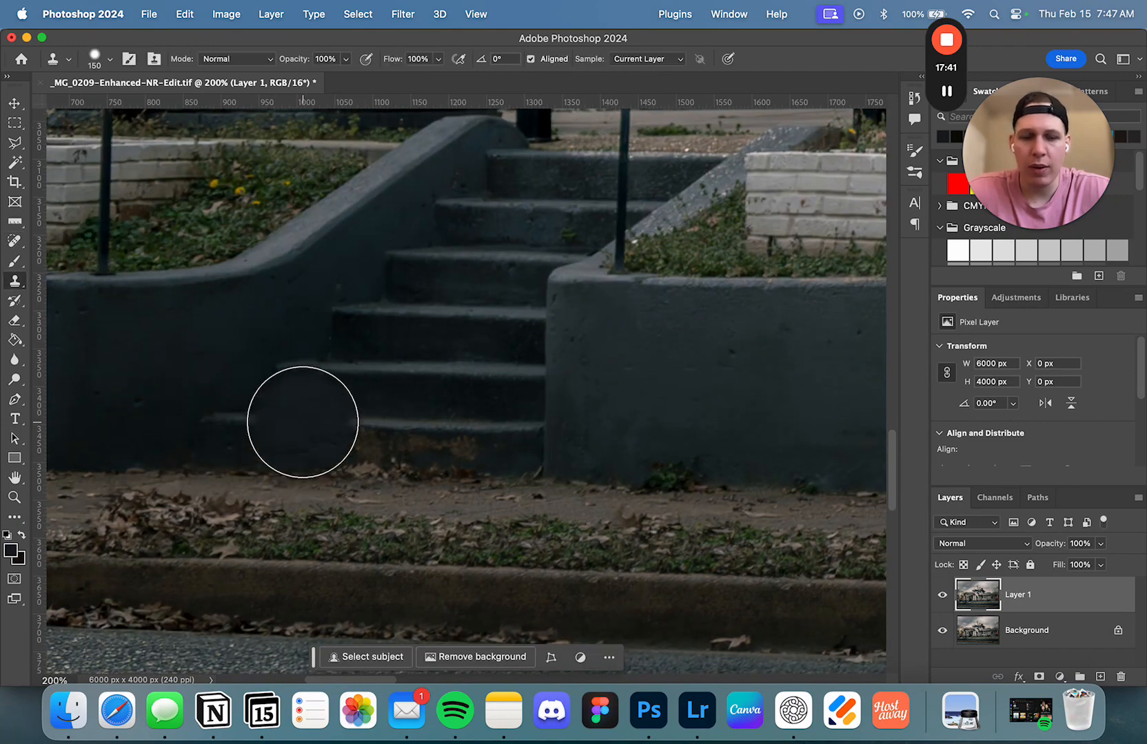
key("bracketleft")
key("bracketleft")
key("bracketleft")
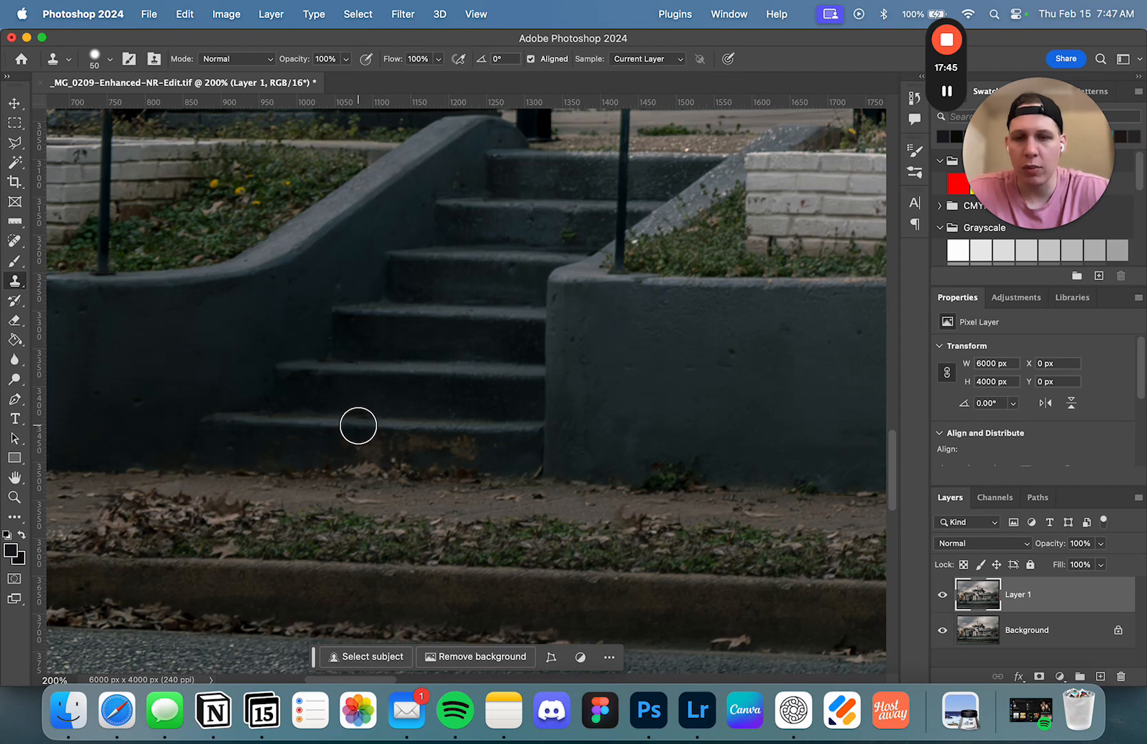
mouse_move(357, 426)
left_mouse_down()
mouse_move(358, 440)
mouse_move(461, 448)
mouse_move(374, 456)
left_mouse_up()
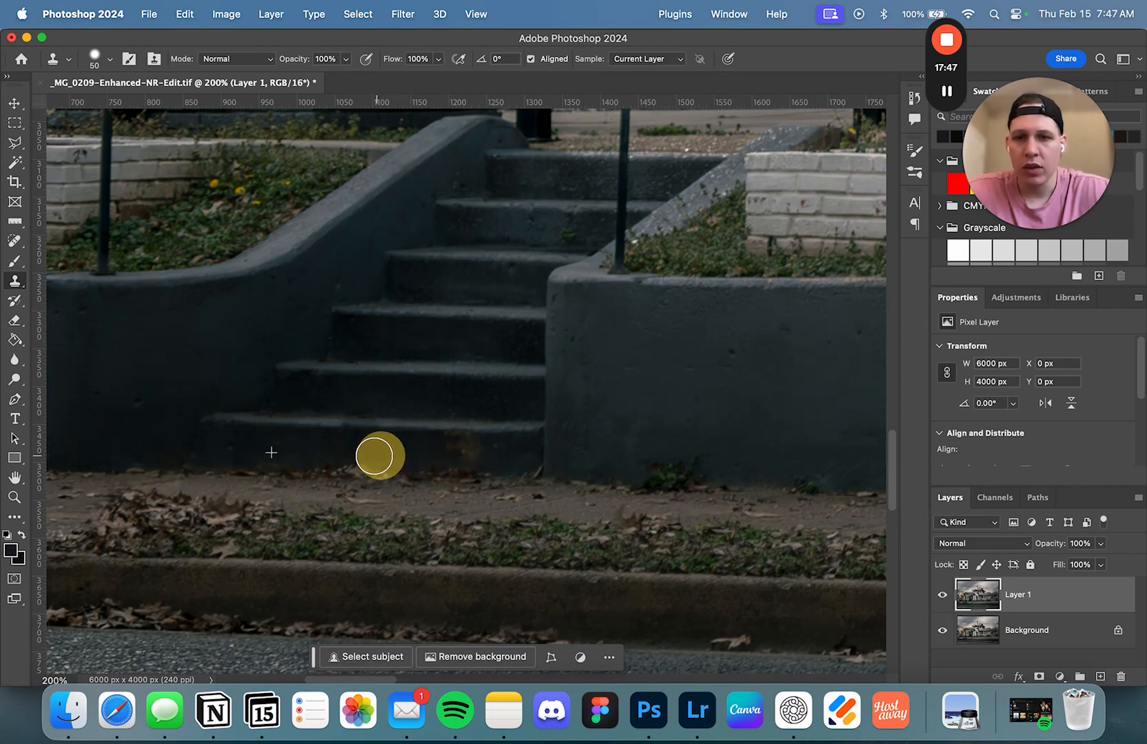
key("j")
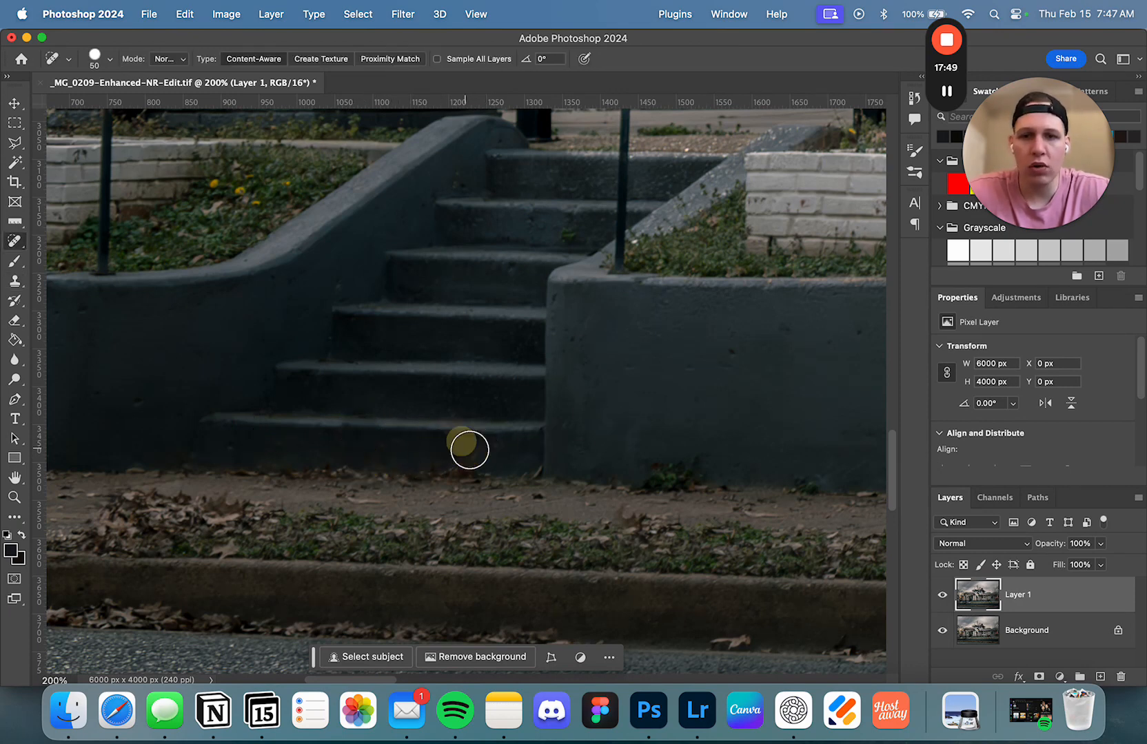
left_click(478, 441)
Inspect the retouched wall, the double front window up close and the overall house for remaining distractions
left_click(427, 366, "alt")
left_click(425, 366, "alt")
left_click(416, 358, "alt")
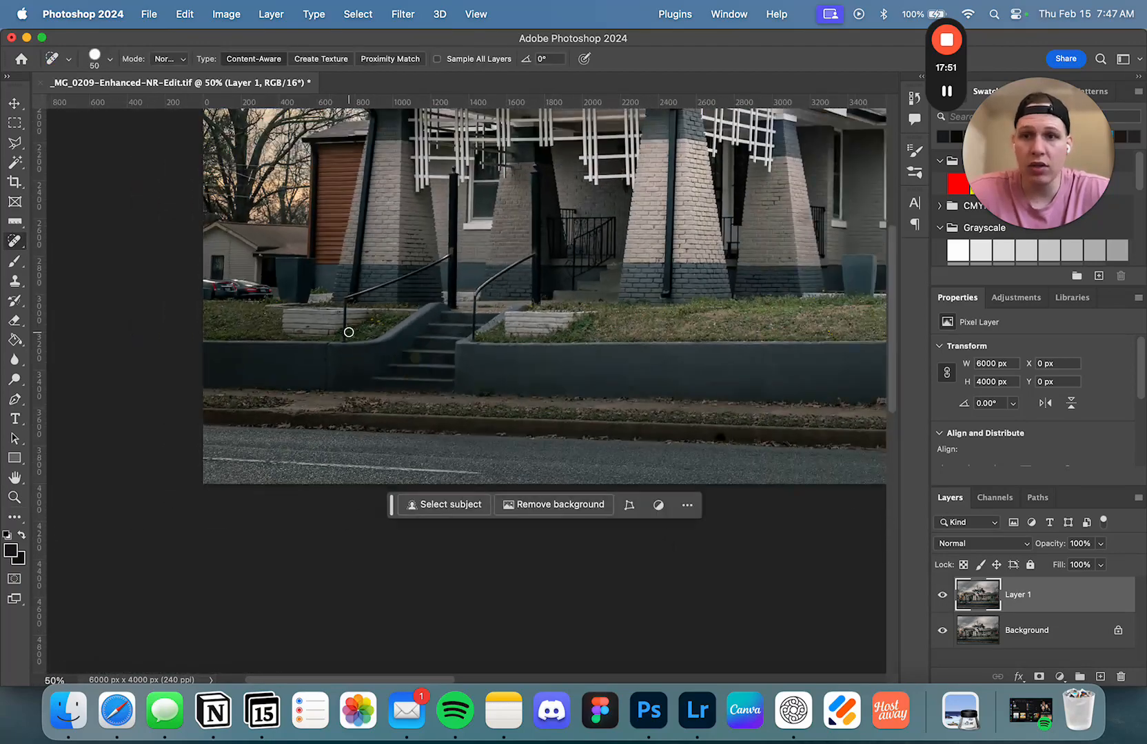
left_click_drag(596, 286, 323, 355)
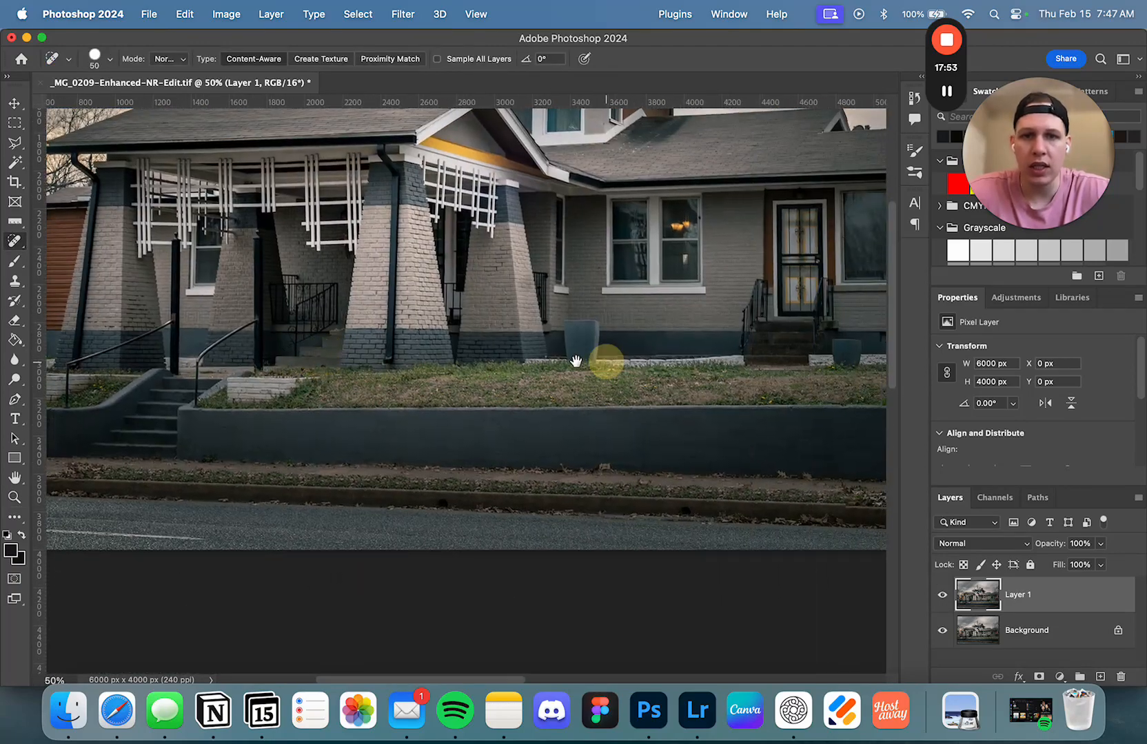
left_click_drag(609, 366, 496, 376)
left_click(576, 262, "super")
left_click(576, 261, "super")
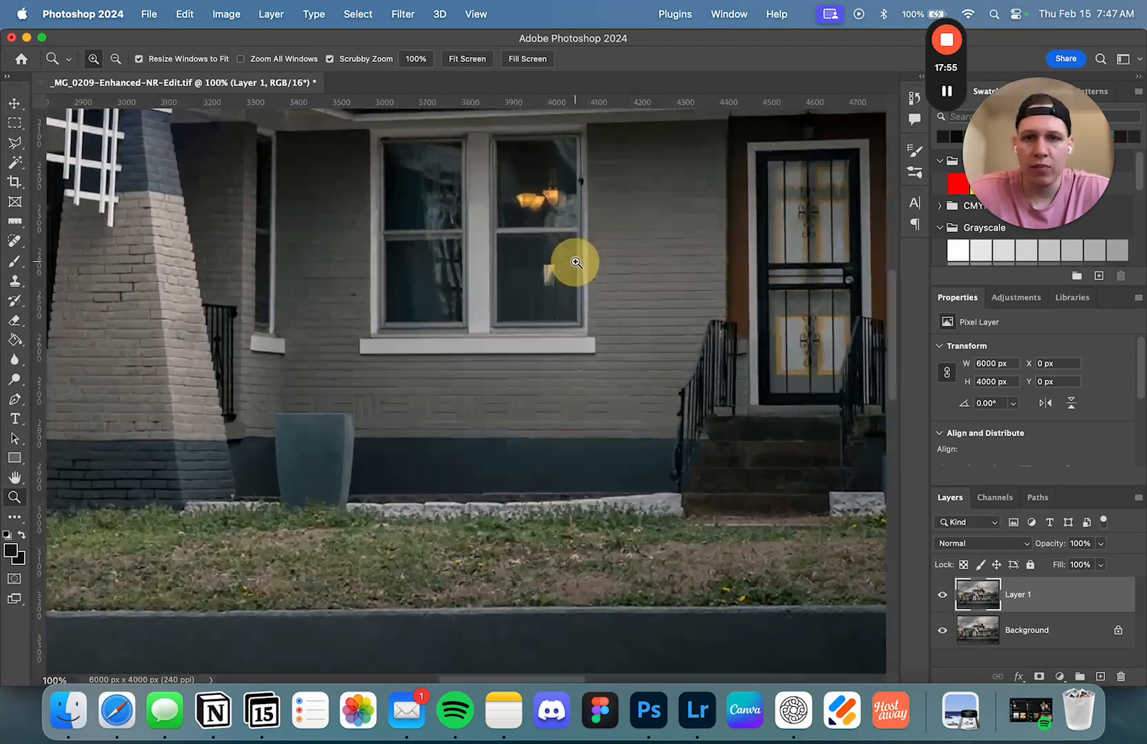
left_click(576, 262, "super")
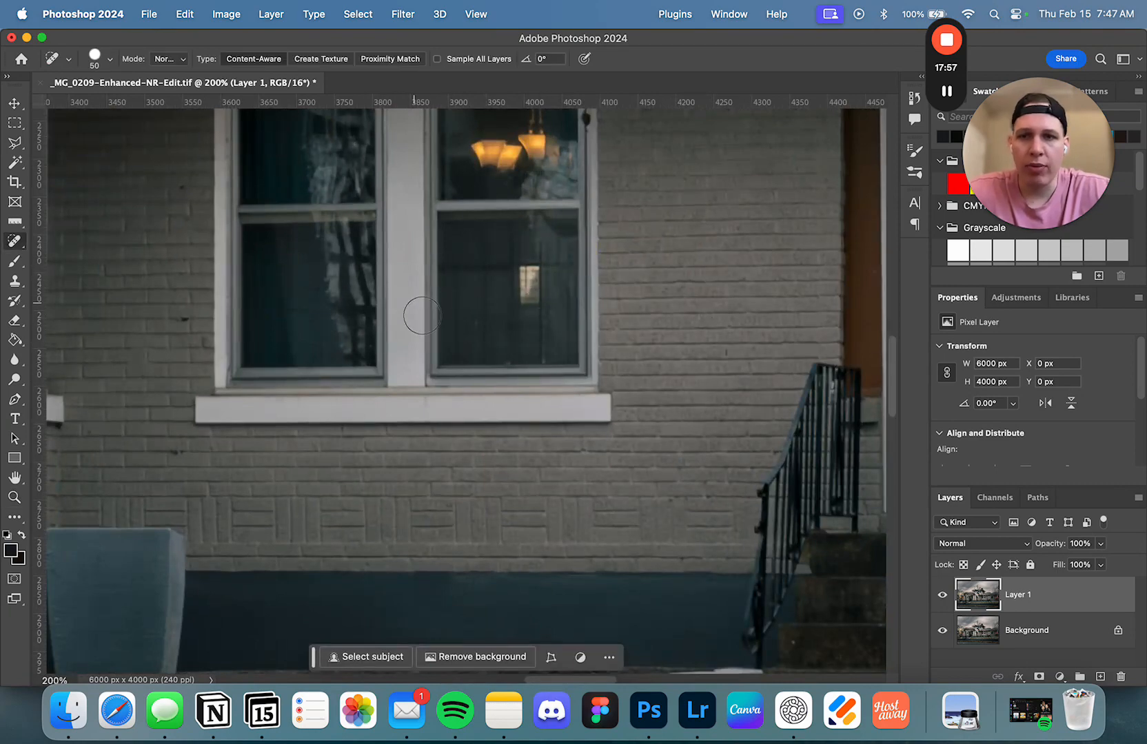
left_click(536, 282, "alt")
left_click(538, 284, "alt")
left_click(541, 289, "alt")
left_click(548, 295, "alt")
left_click(594, 348, "alt")
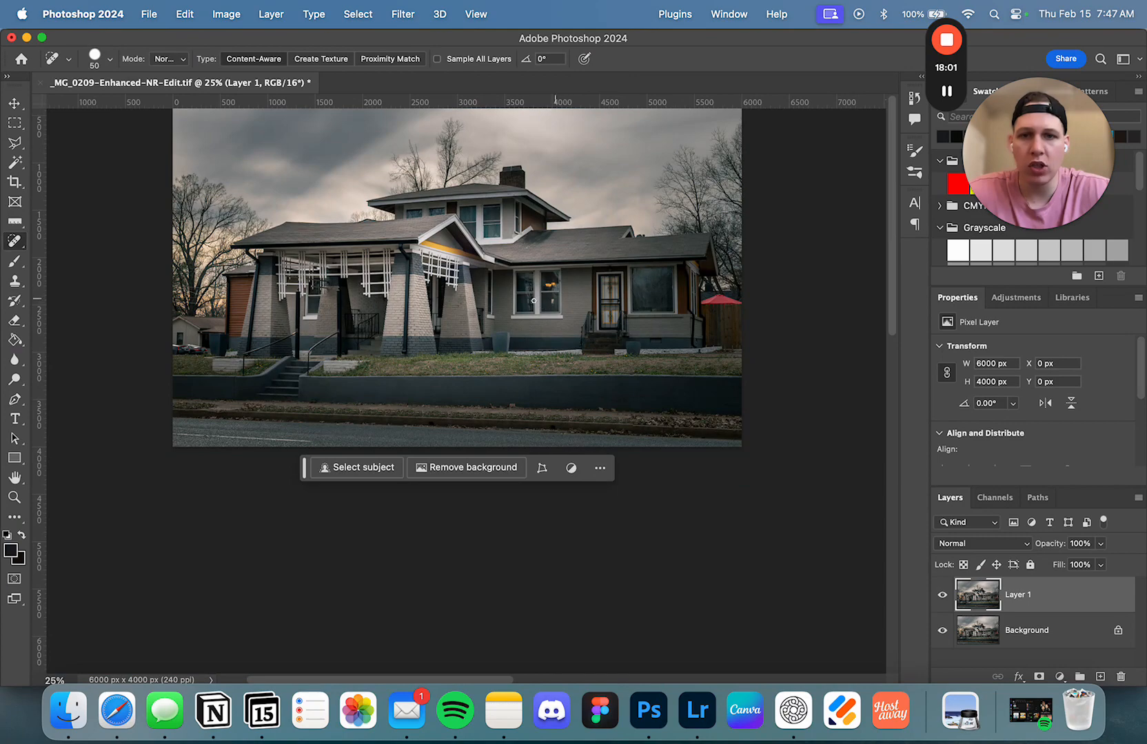
Heal away the small bright reflection in the lower pane of the double front window
left_click(563, 317, "super")
left_click(545, 292, "super")
left_click(545, 292, "super")
left_click(545, 291, "super")
left_click(546, 291, "super")
left_click(545, 291, "super")
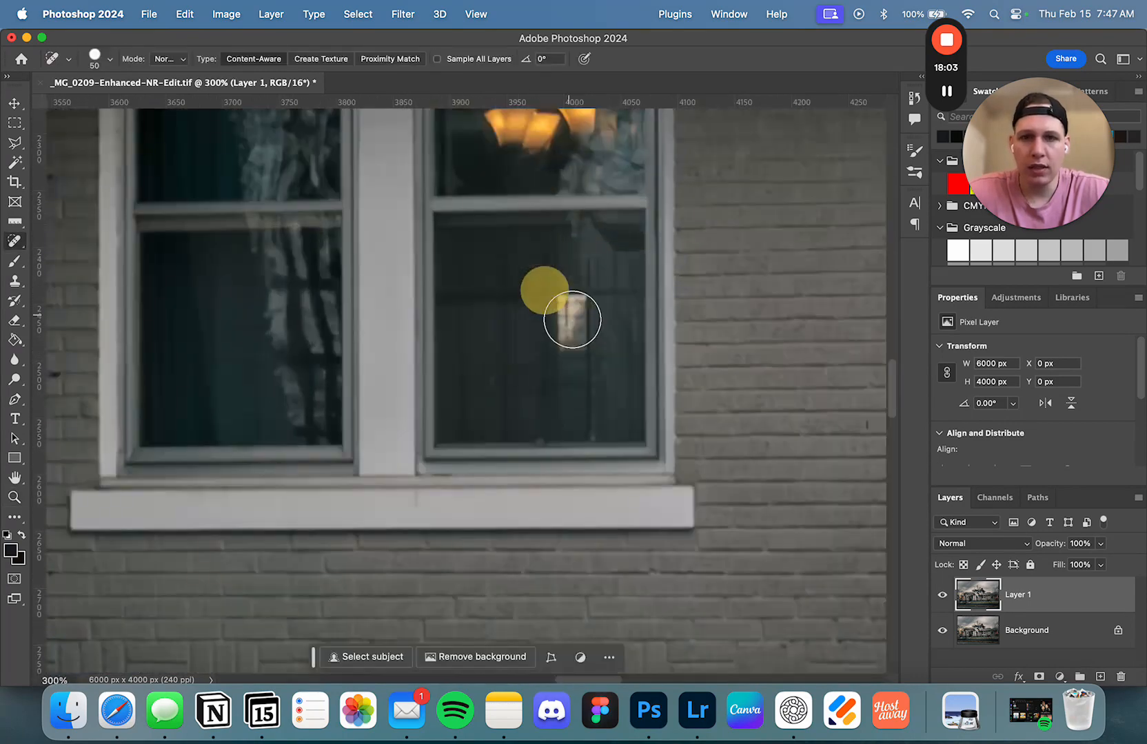
left_click(569, 317)
Compare the retouched house with the original by hiding and showing Layer 1, and check the facade and yard
key("z")
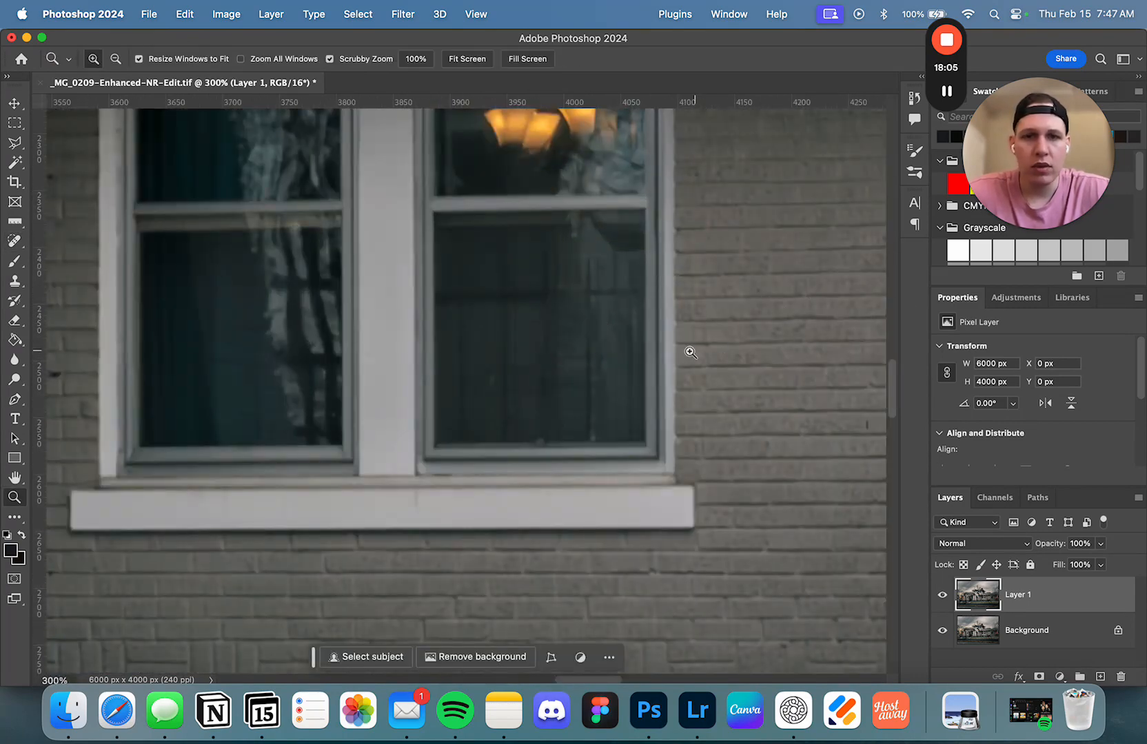
left_click(689, 352, "alt")
left_click(689, 351, "alt")
left_click(689, 351, "alt")
left_click(690, 351, "alt")
left_click(689, 352, "alt")
key("j")
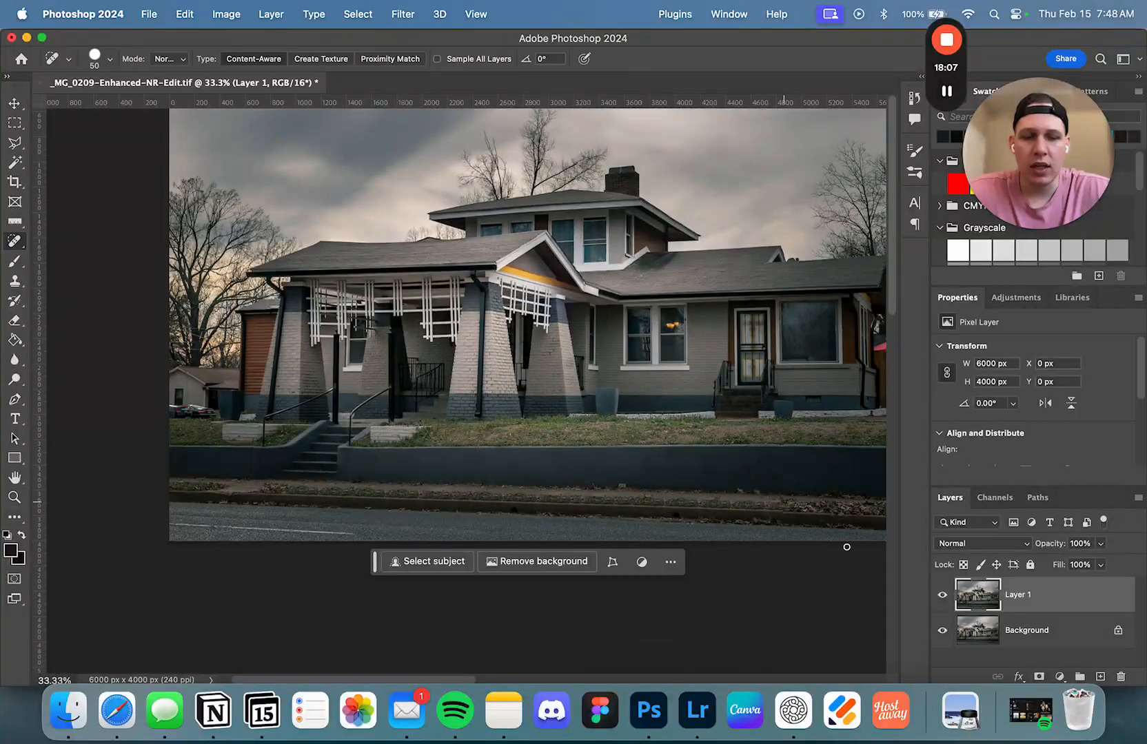
left_click(941, 595)
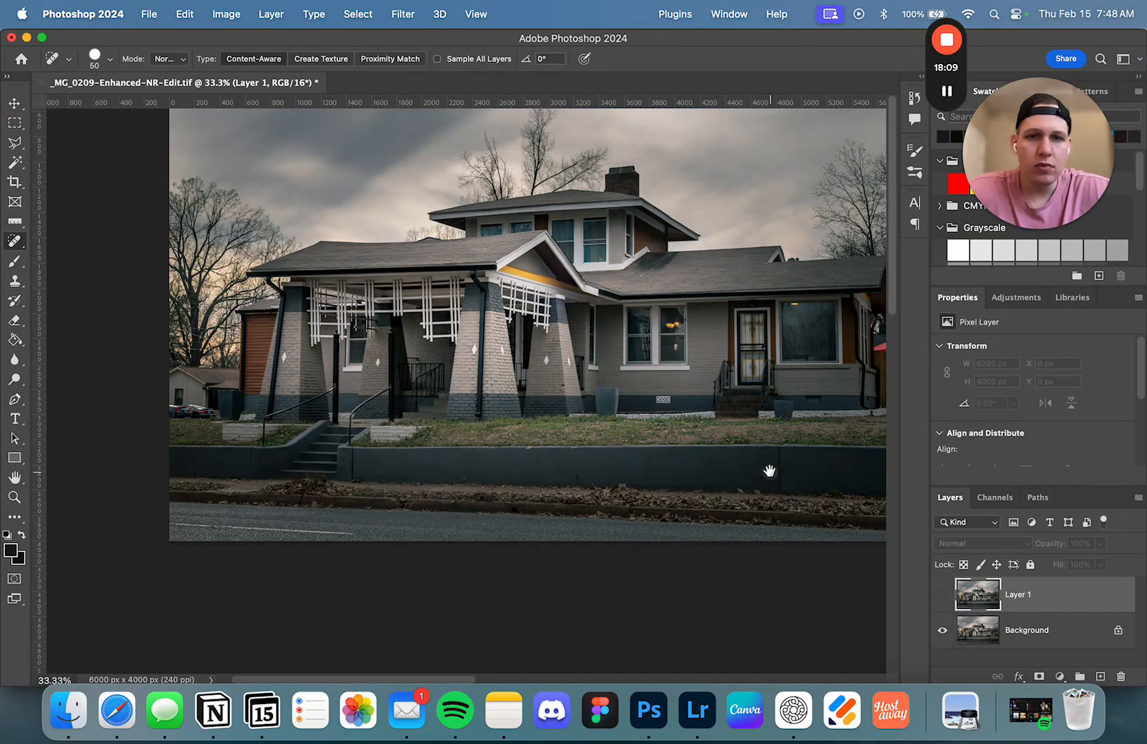
left_click_drag(768, 473, 731, 439)
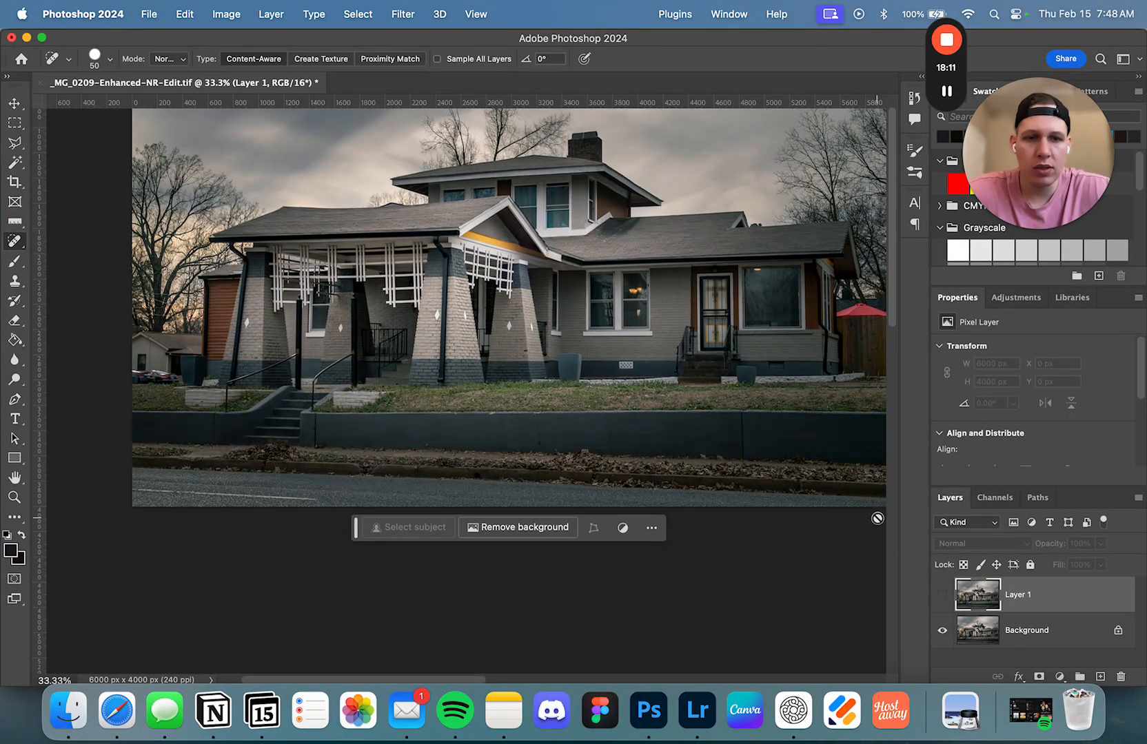
left_click(942, 597)
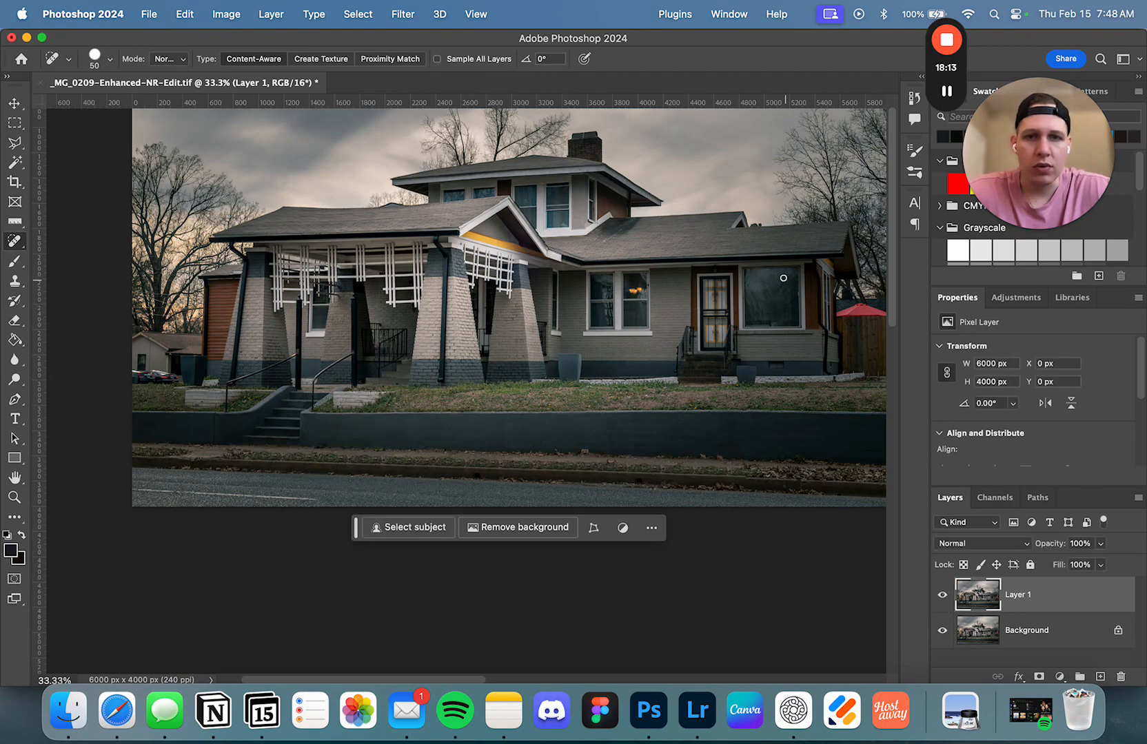
left_click_drag(750, 382, 634, 344)
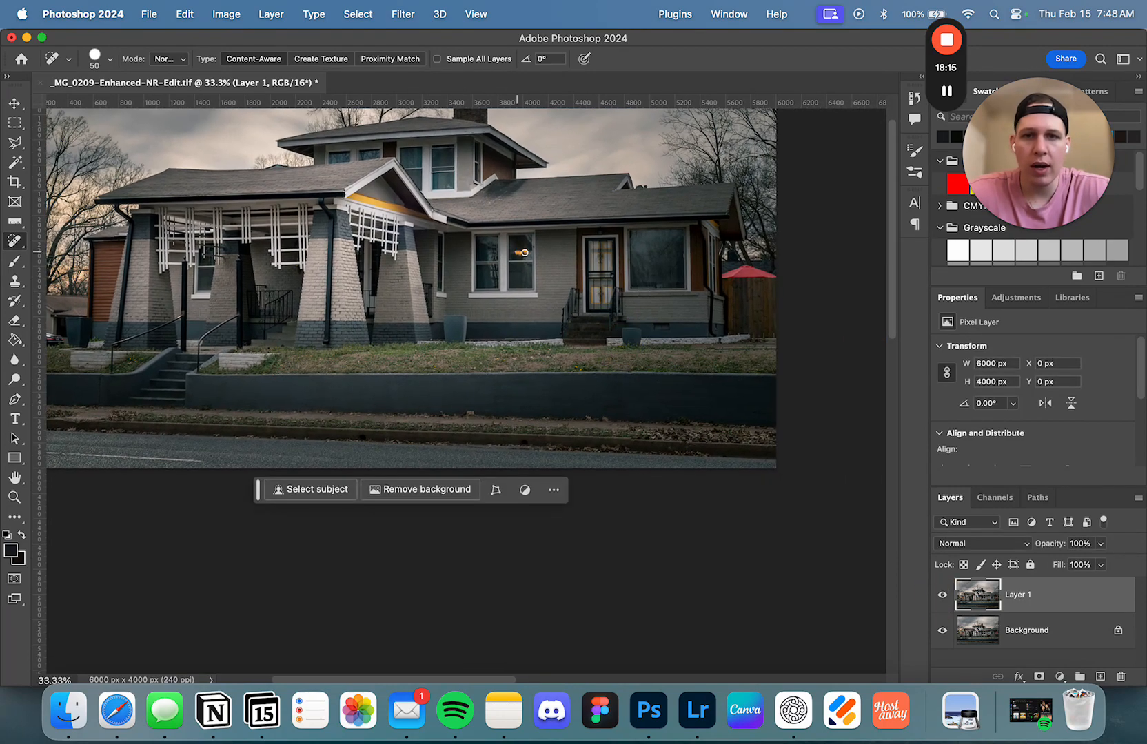
left_click(941, 594)
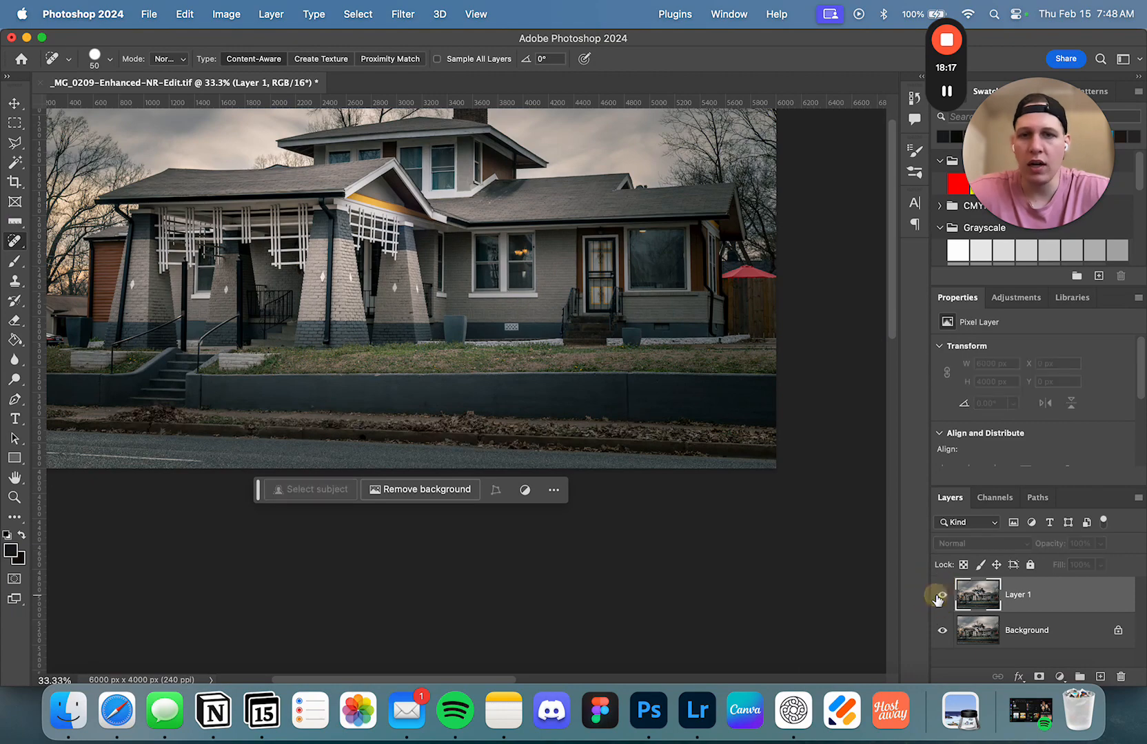
left_click(941, 594)
left_click_drag(536, 284, 693, 428)
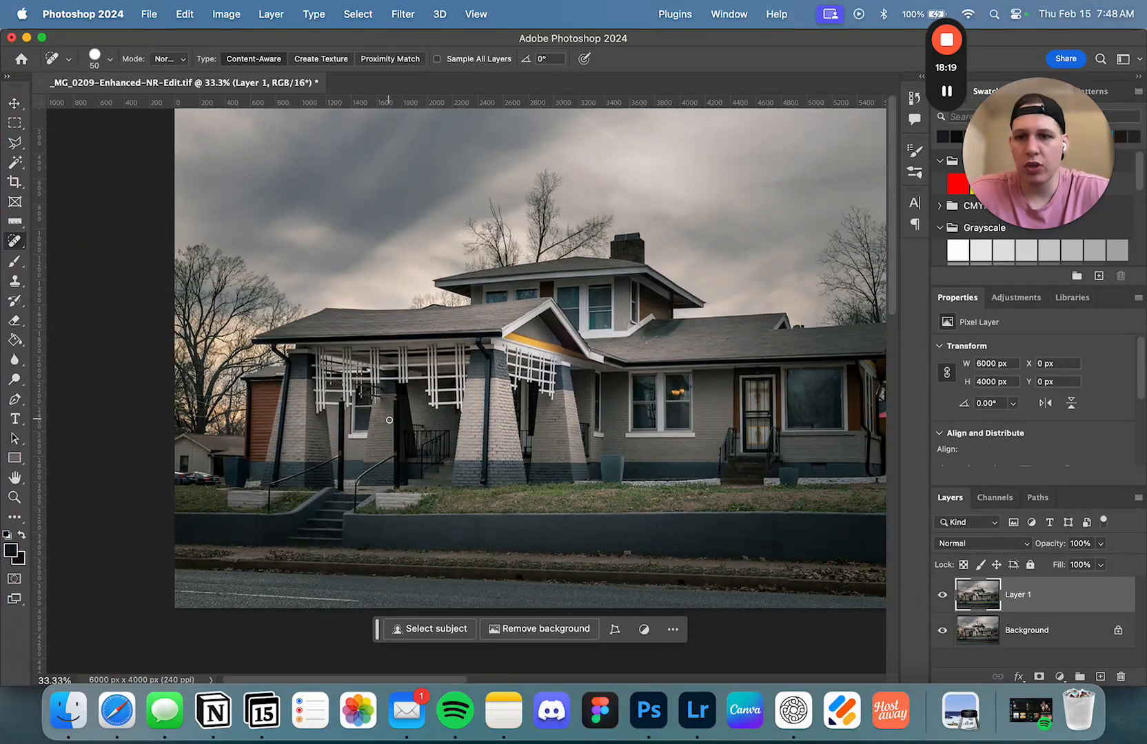
left_click_drag(437, 398, 442, 332)
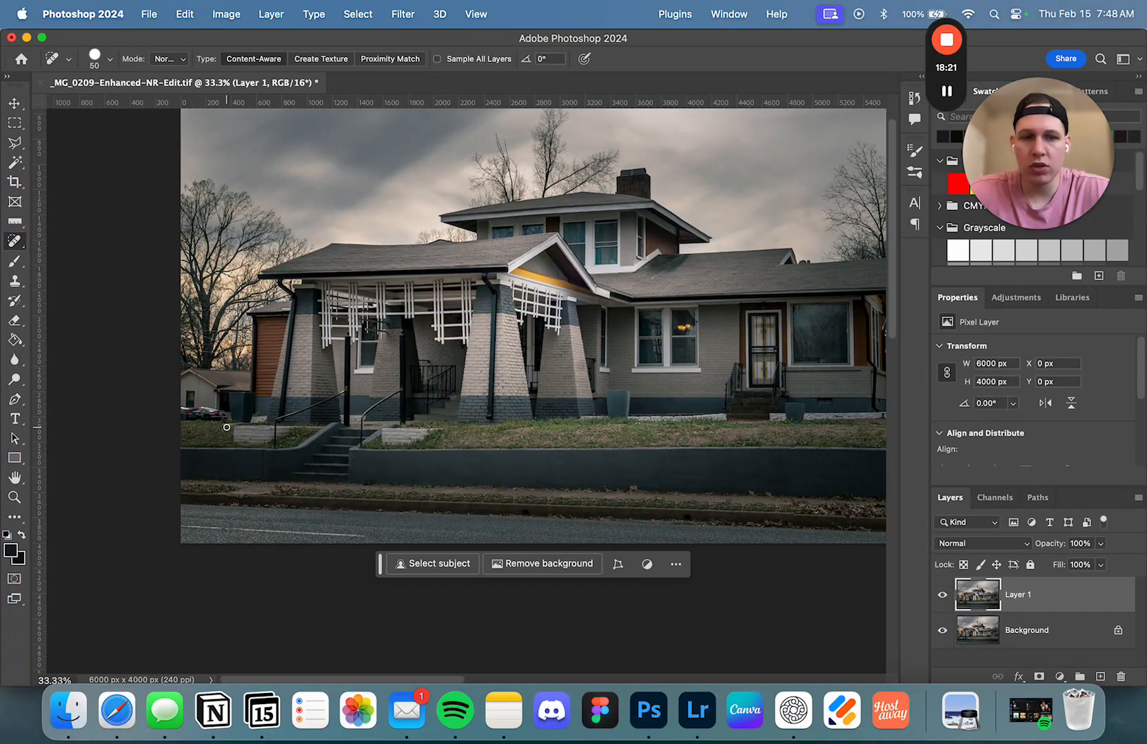
Clone clean shingles over the dark stain and white specks on the roof beside the upper storey with a 90 px Clone Stamp
left_click_drag(526, 196, 512, 243)
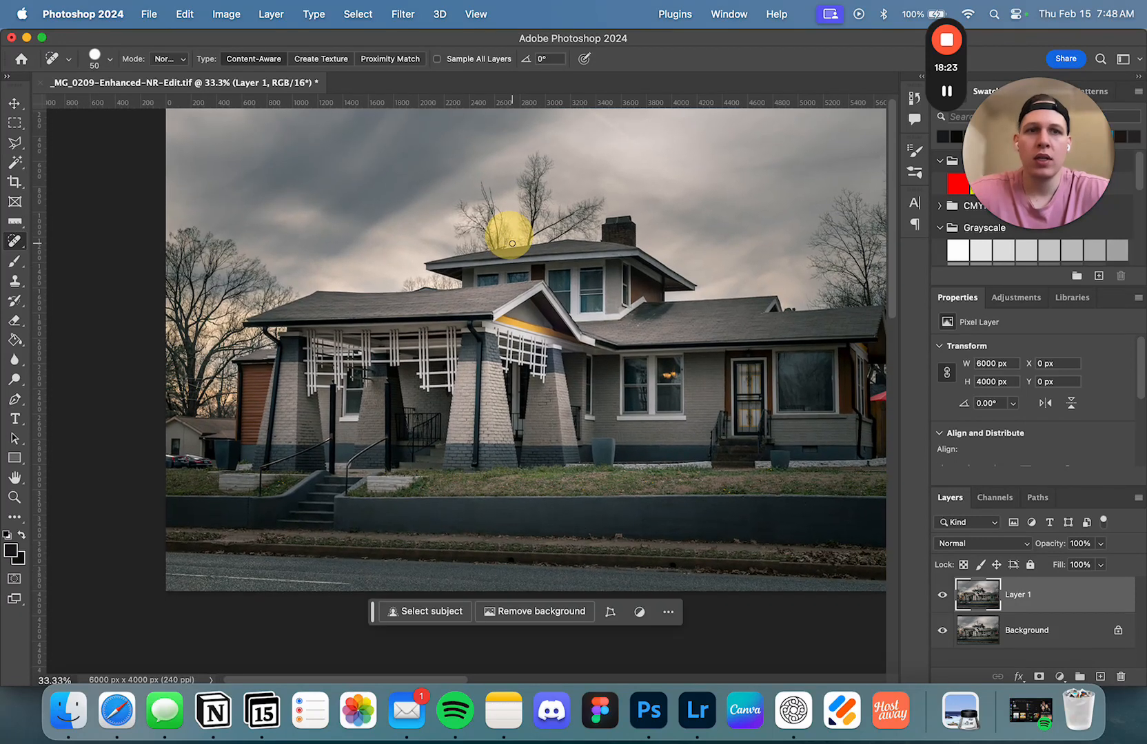
left_click_drag(657, 253, 555, 244)
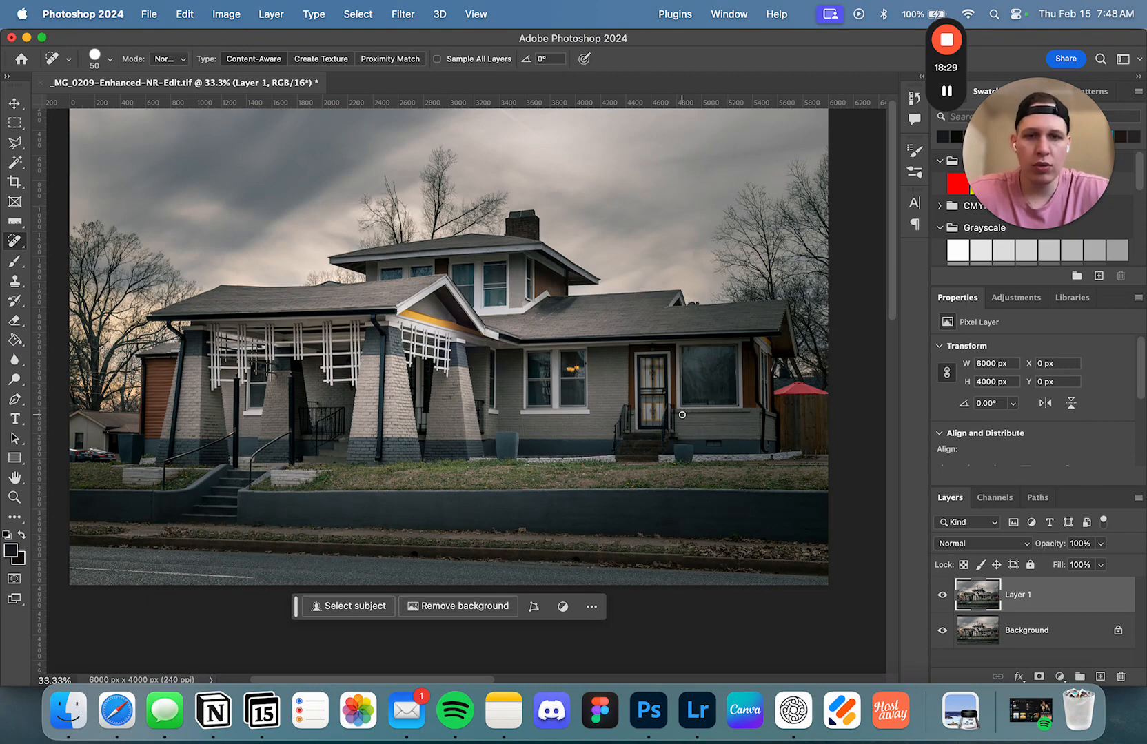
key("s")
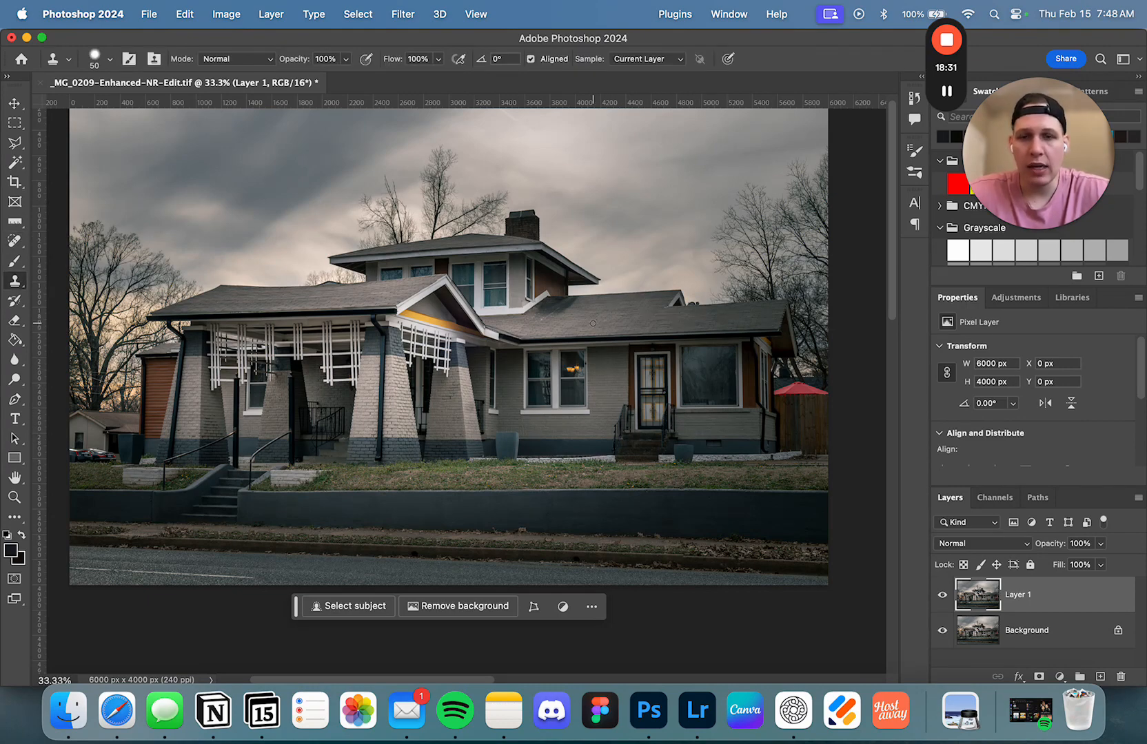
key("z")
left_click_drag(558, 312, 558, 309)
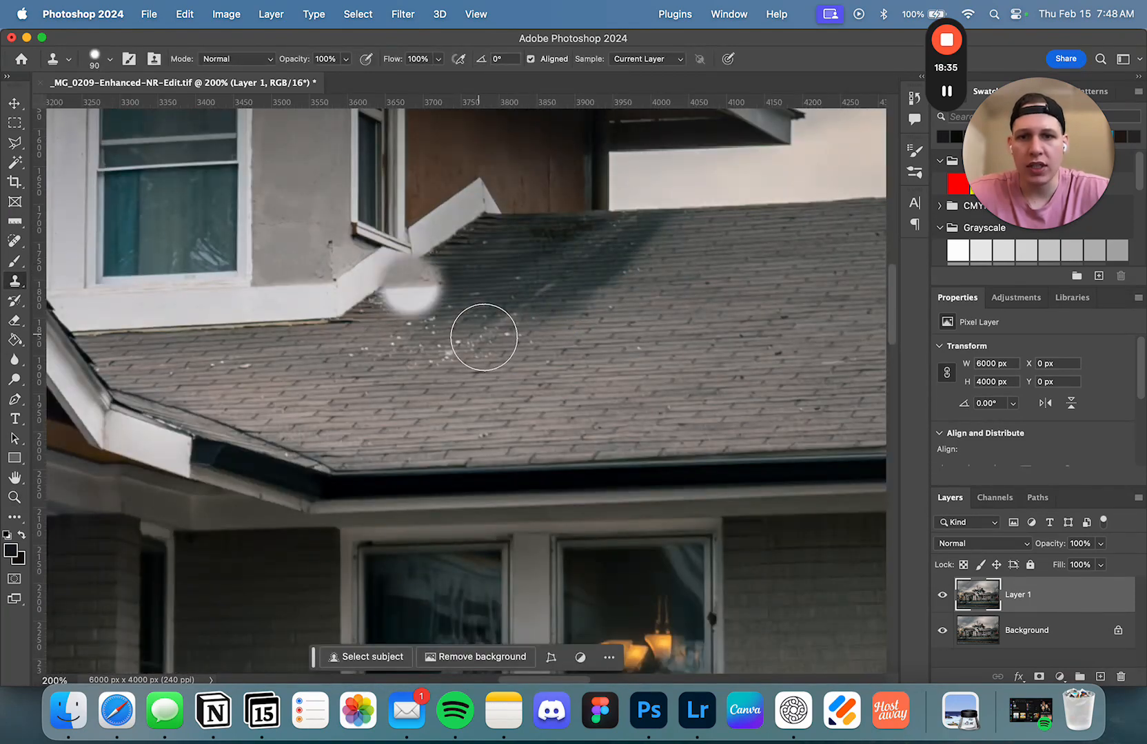
left_click_drag(713, 267, 520, 302)
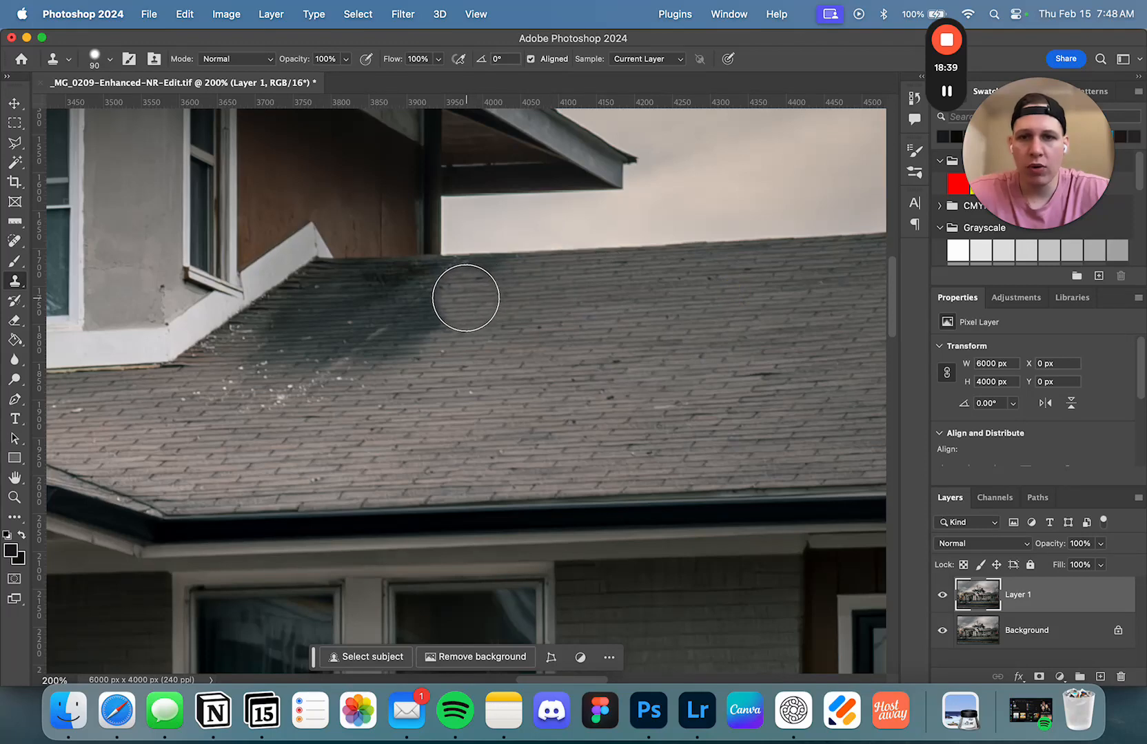
mouse_move(466, 298)
left_mouse_down()
mouse_move(322, 296)
mouse_move(504, 290)
mouse_move(425, 316)
mouse_move(362, 363)
mouse_move(288, 370)
mouse_move(290, 334)
mouse_move(311, 309)
mouse_move(295, 313)
mouse_move(217, 395)
mouse_move(445, 365)
mouse_move(437, 397)
mouse_move(192, 414)
left_mouse_up()
Heal the repeated marks and remaining specks on the cloned roof shingles with a 50 px Spot Healing Brush
key("j")
mouse_move(418, 409)
left_mouse_down()
mouse_move(426, 418)
mouse_move(535, 328)
left_mouse_up()
left_click_drag(609, 357, 554, 405)
left_click_drag(627, 405, 586, 397)
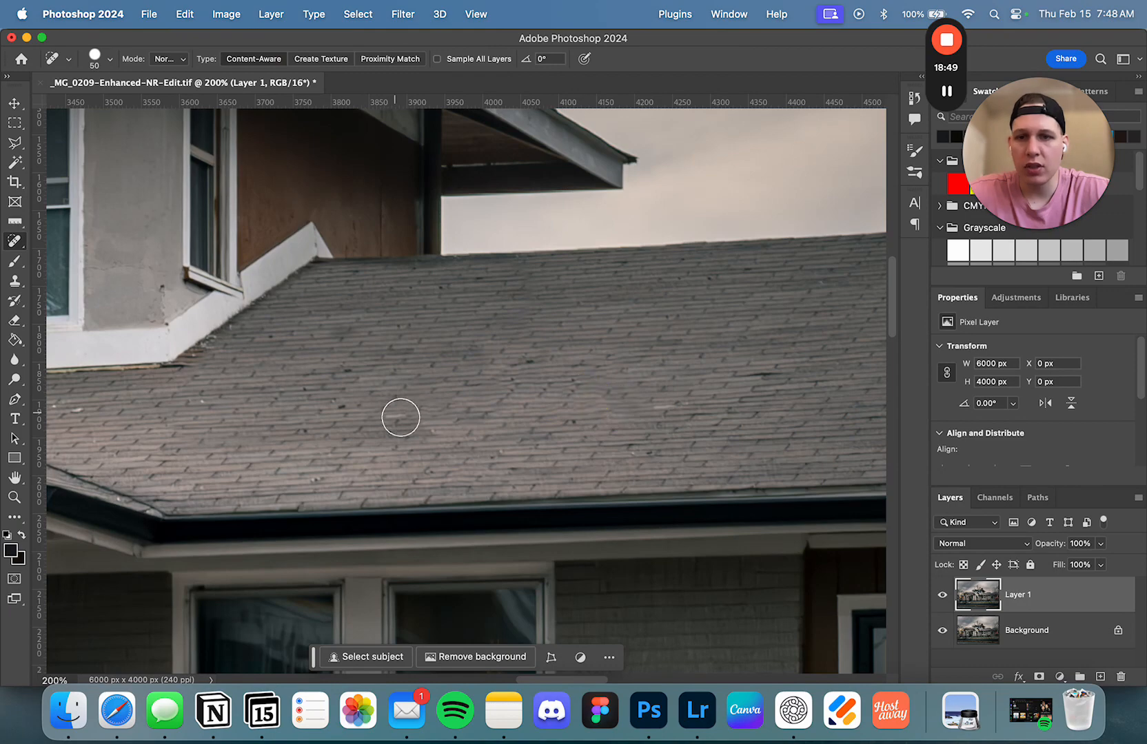
left_click(463, 435)
left_click(191, 402)
left_click(301, 473)
left_click(329, 407)
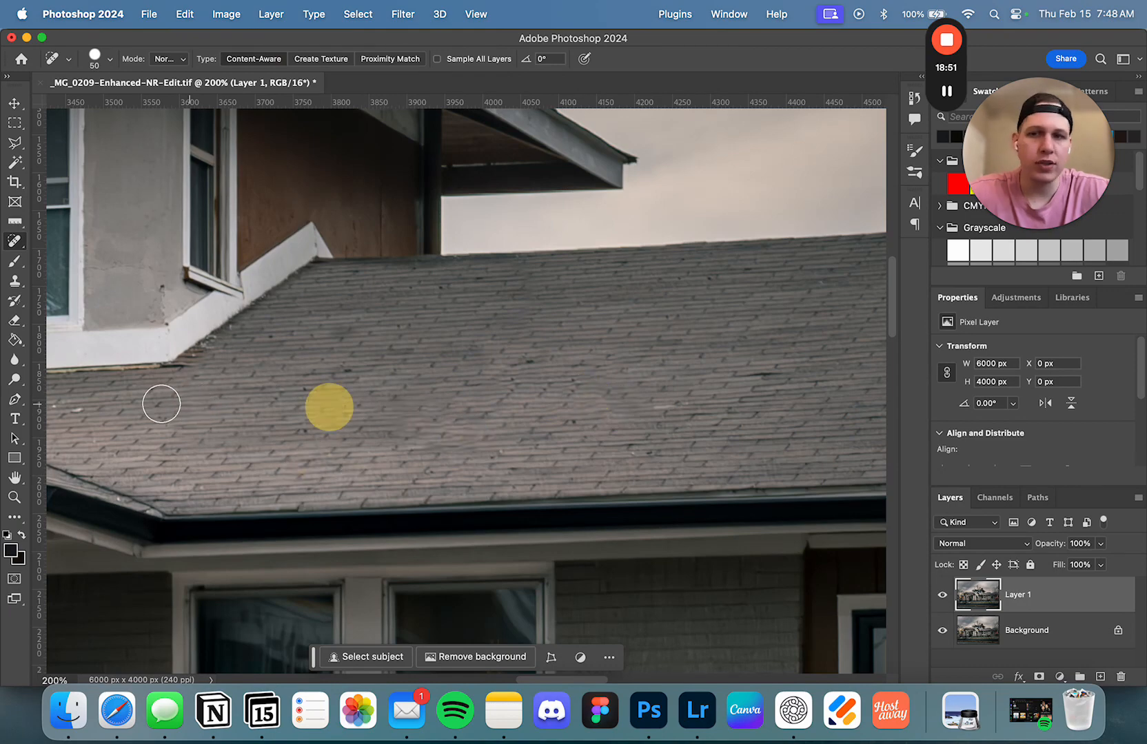
left_click_drag(160, 403, 348, 376)
Compare the cleaned roof and facade with the original by hiding and showing Layer 1
left_click_drag(566, 269, 373, 470)
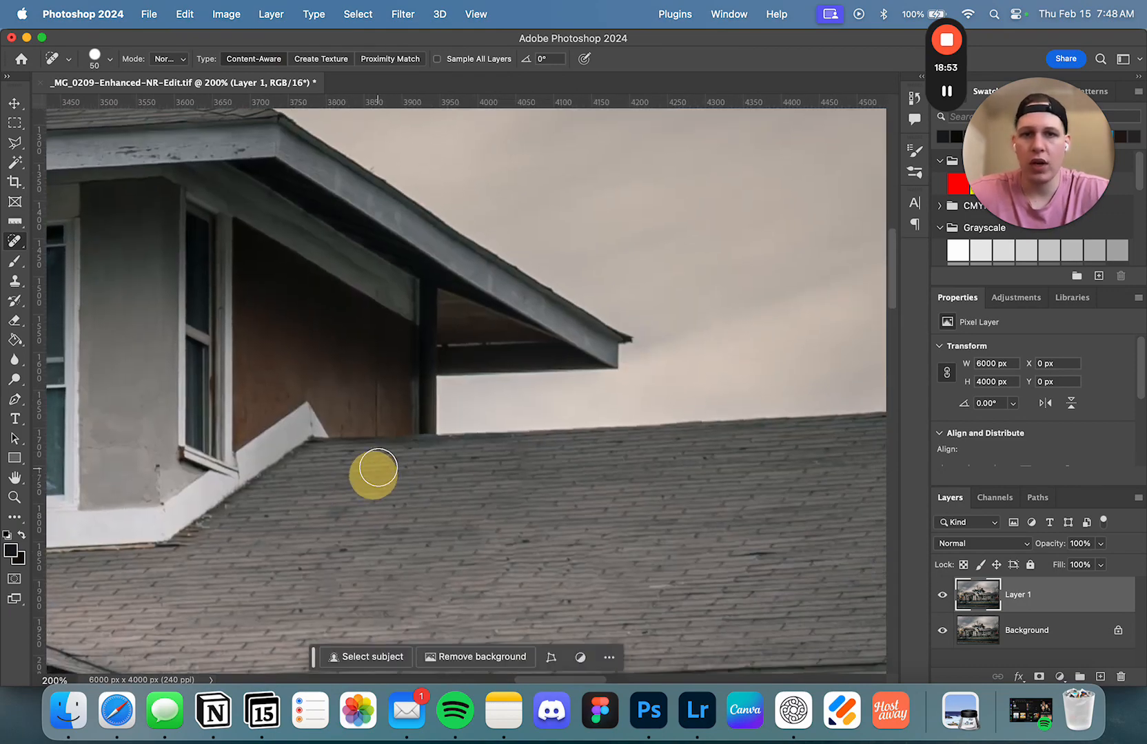
key("super+minus")
key("super+minus")
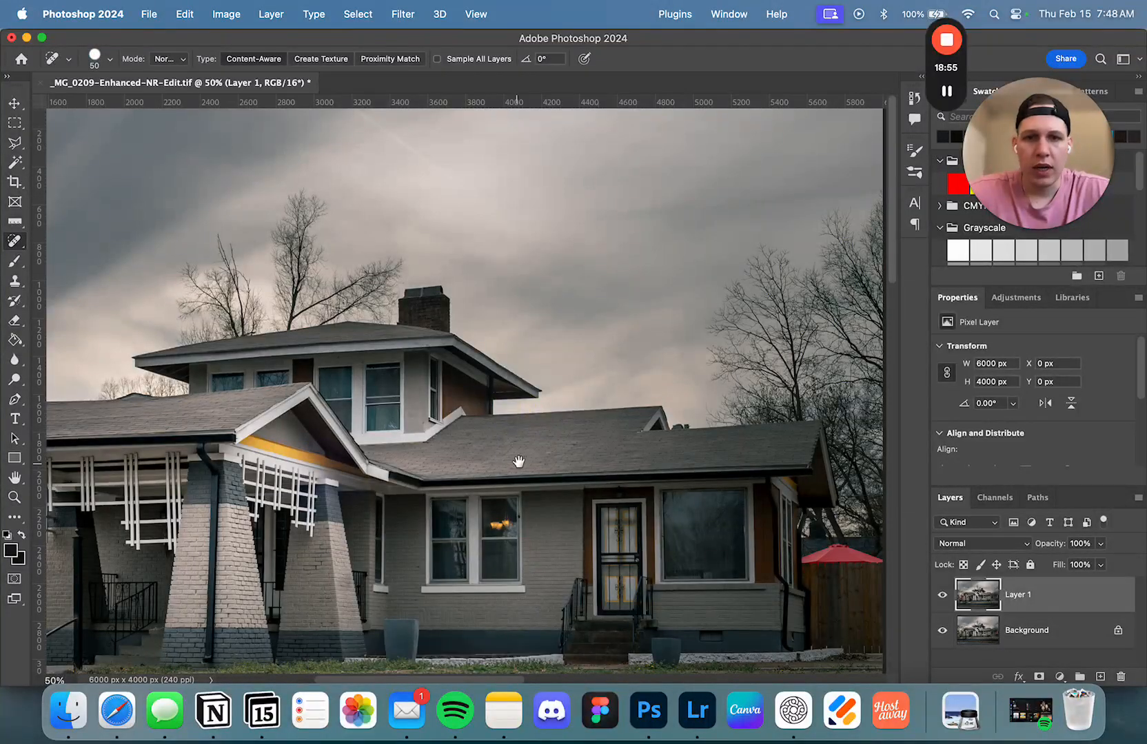
left_click_drag(518, 461, 688, 310)
left_click(941, 595)
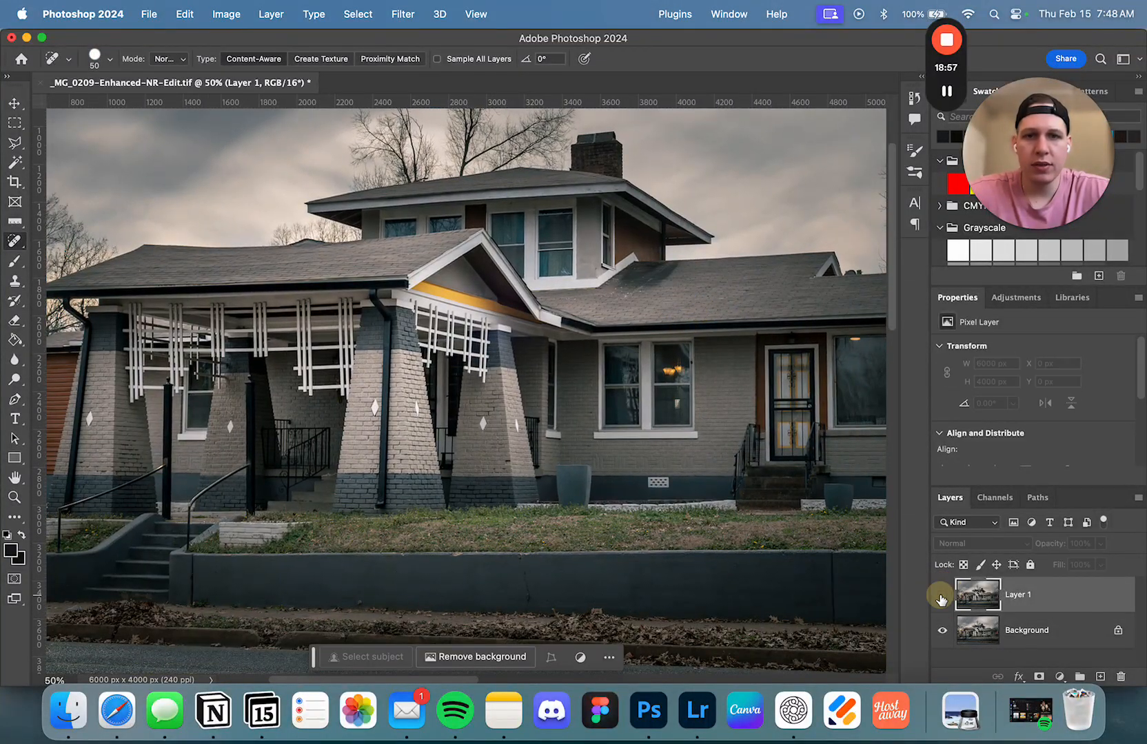
left_click(941, 595)
left_click(941, 595)
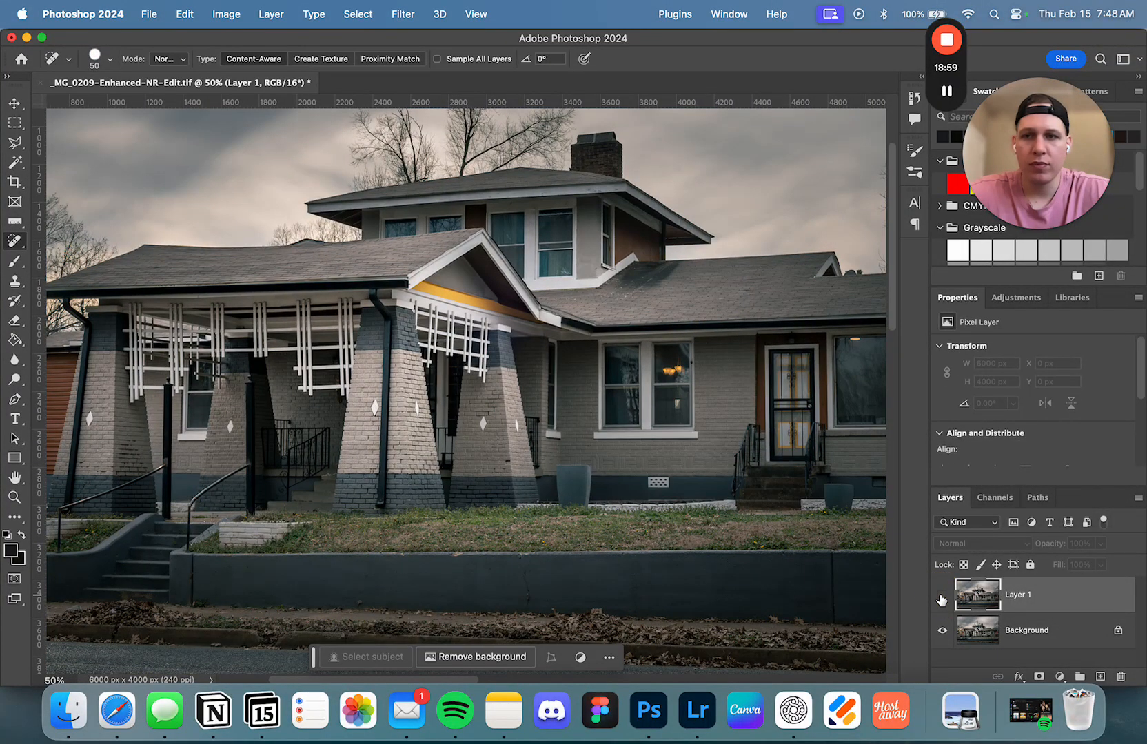
left_click(942, 596)
left_click(547, 372, "alt")
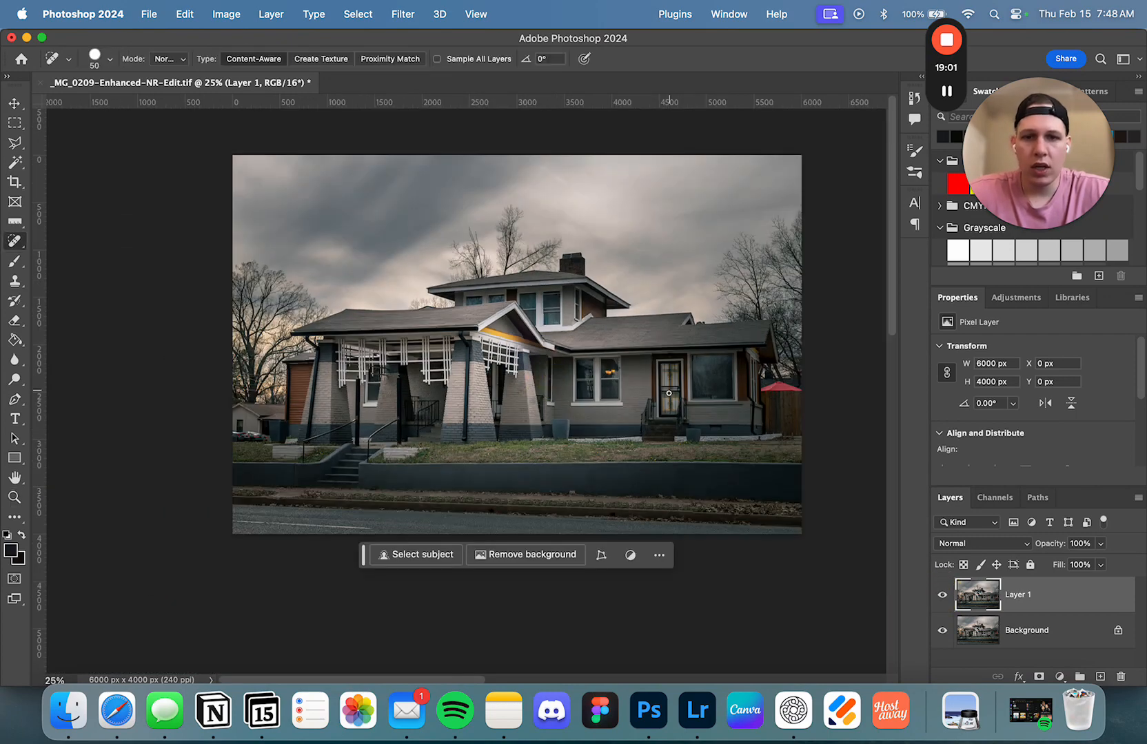
Inspect the retaining wall, lawn and curb up close, and check the overall house for remaining distractions
key("z")
left_click(523, 468)
left_click(523, 469)
left_click(523, 468)
left_click(523, 469)
left_click_drag(720, 527, 587, 415)
left_click(587, 454)
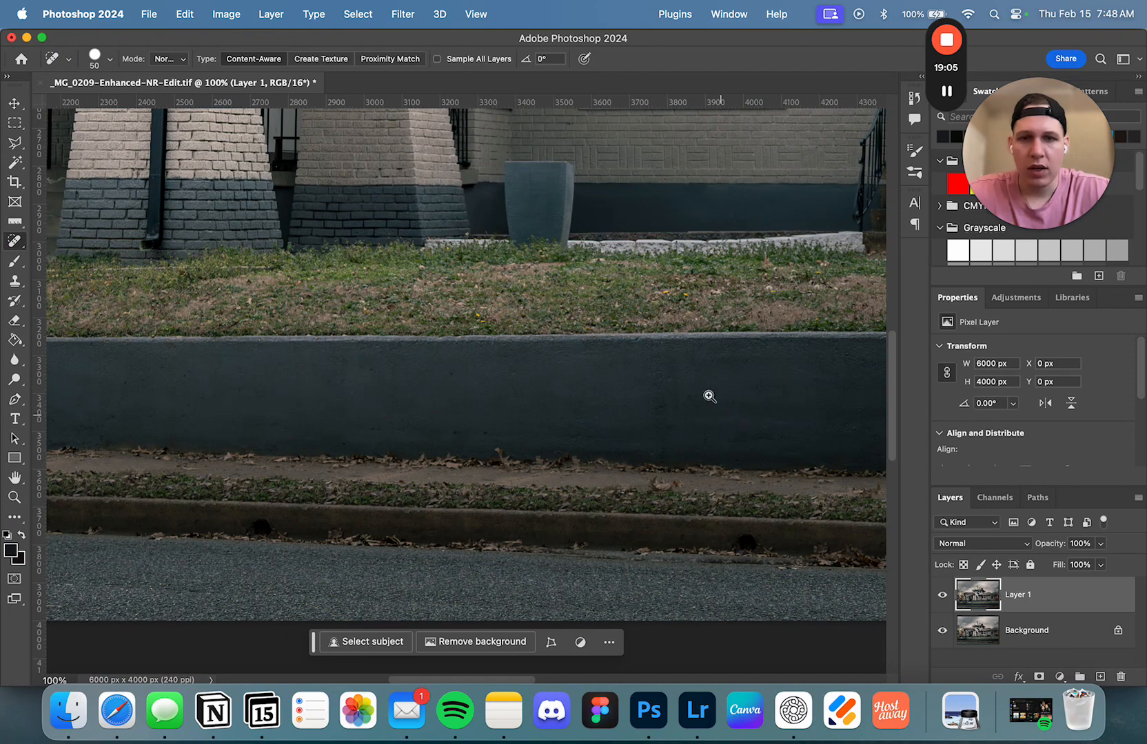
key("z")
left_click(691, 358, "alt")
left_click(691, 359, "alt")
left_click(753, 299, "alt")
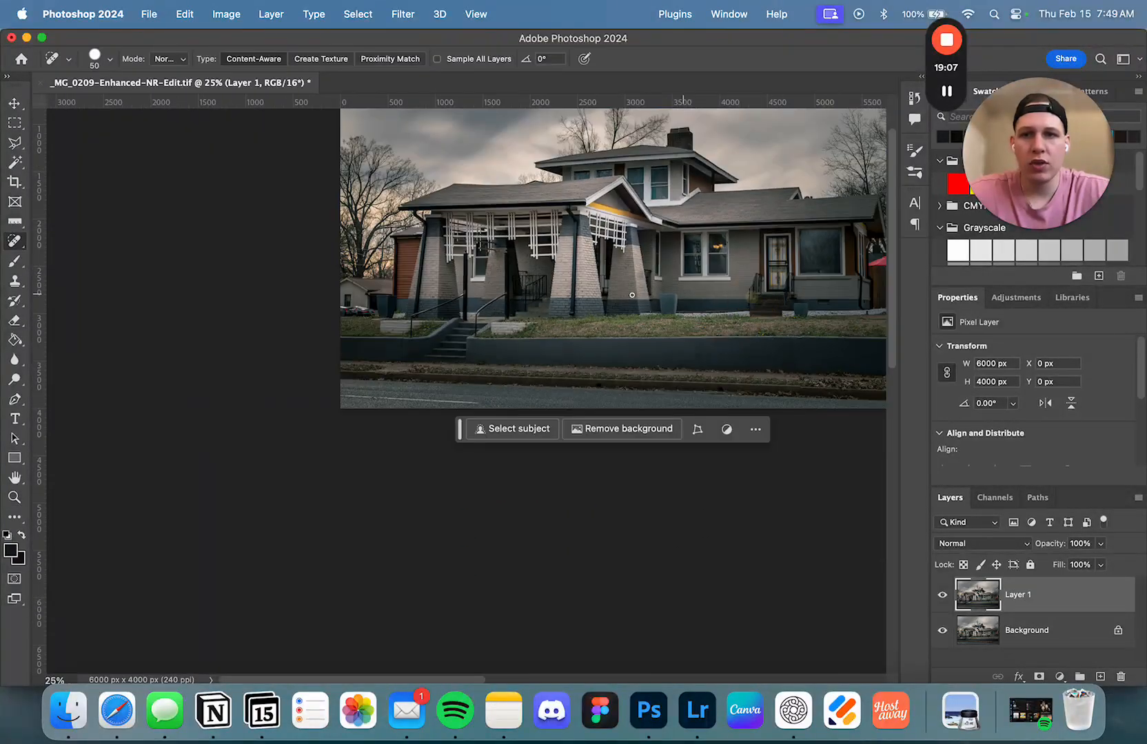
left_click(508, 410)
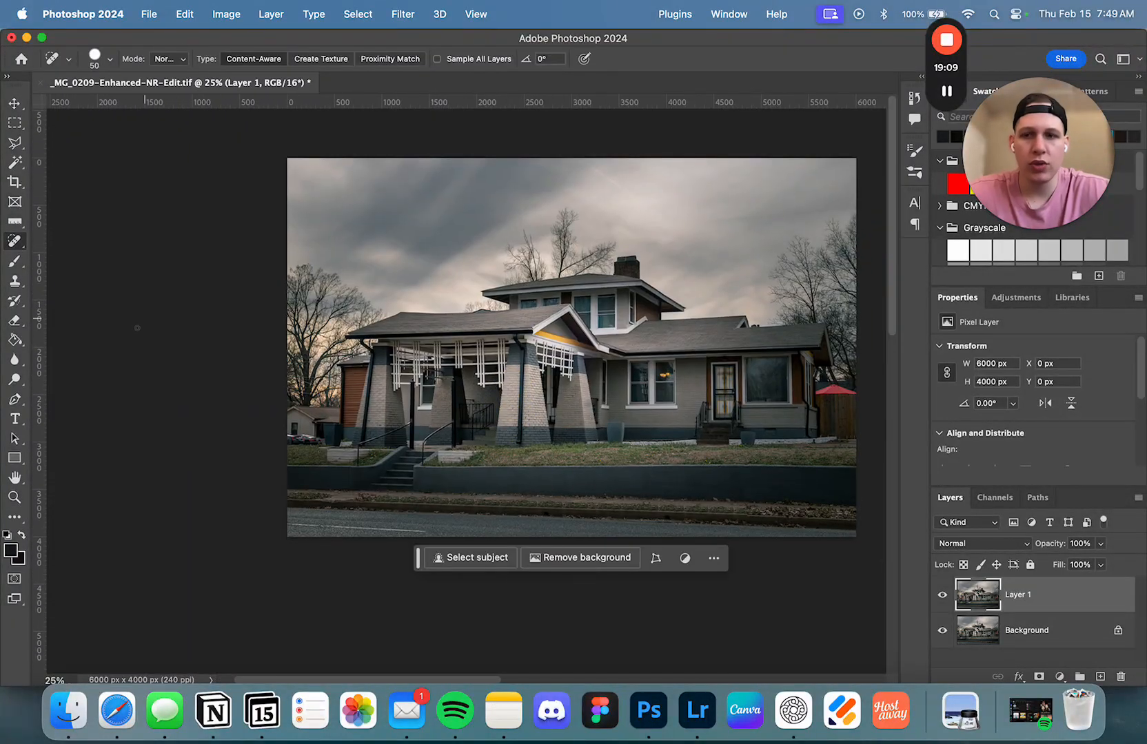
Try to remove the downspout from the front brick pillar with a 90 px Clone Stamp and a 50 px Spot Healing Brush
key("s")
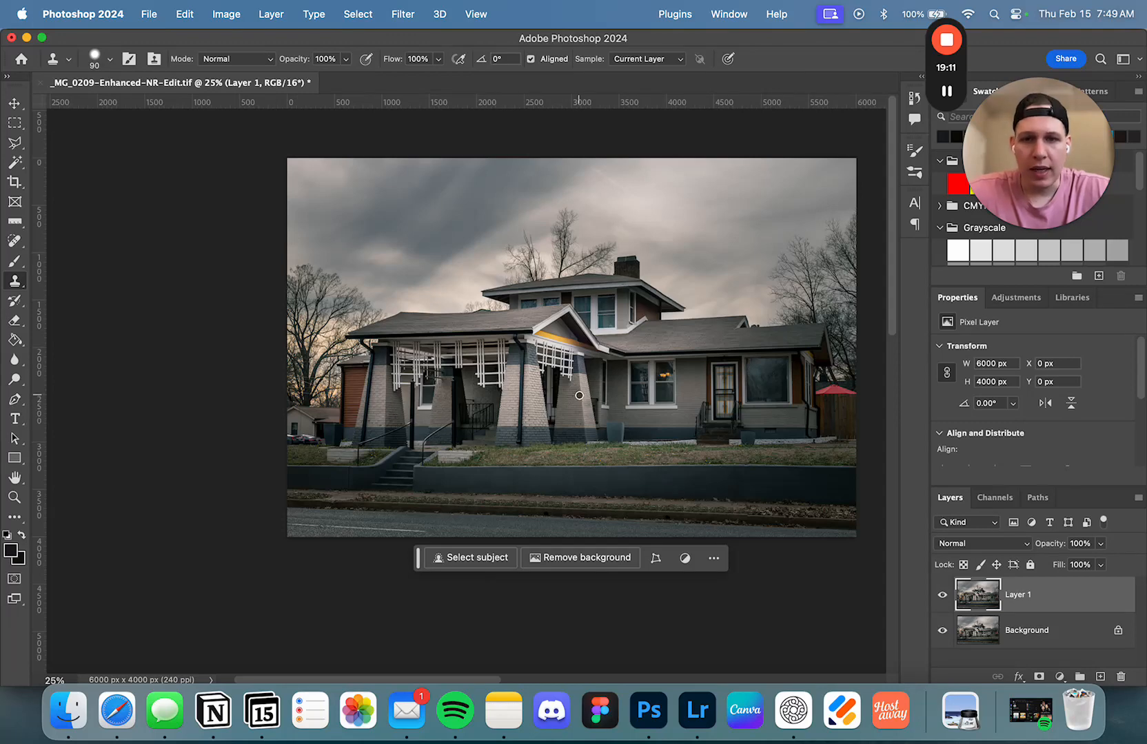
key("z")
left_click(524, 403)
left_click(524, 403)
left_click(523, 403)
left_click(524, 403)
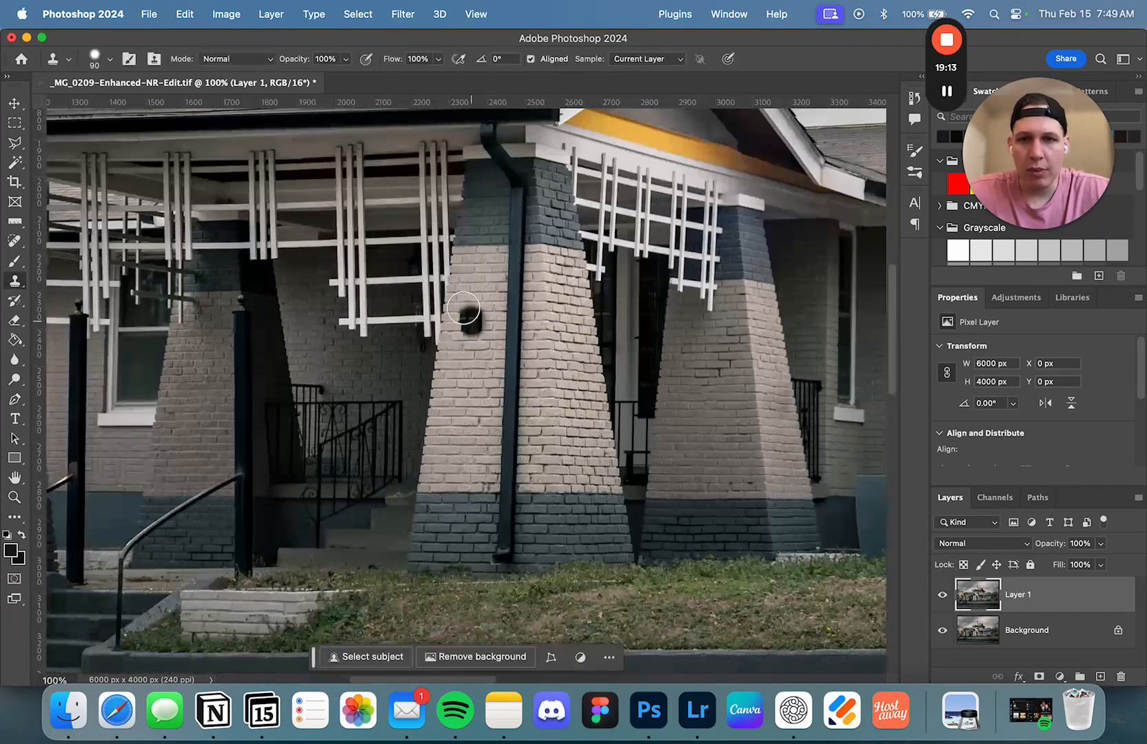
left_click(478, 265, "alt")
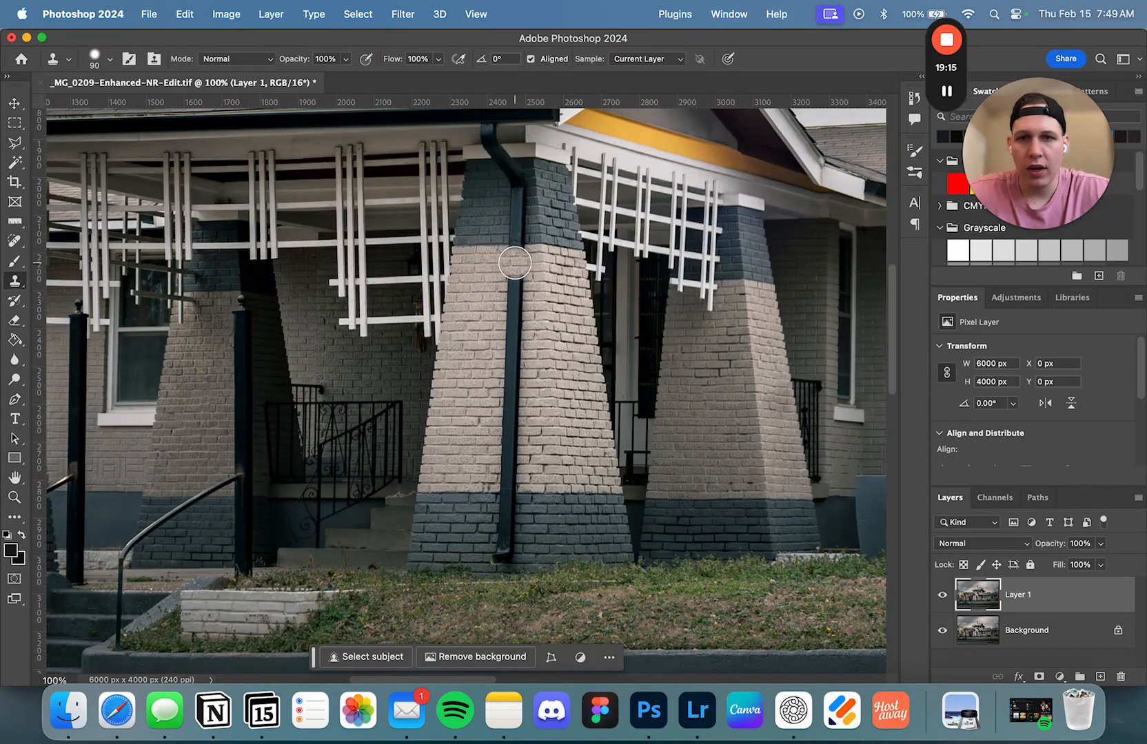
mouse_move(515, 261)
left_mouse_down()
mouse_move(520, 386)
mouse_move(508, 461)
mouse_move(520, 350)
left_mouse_up()
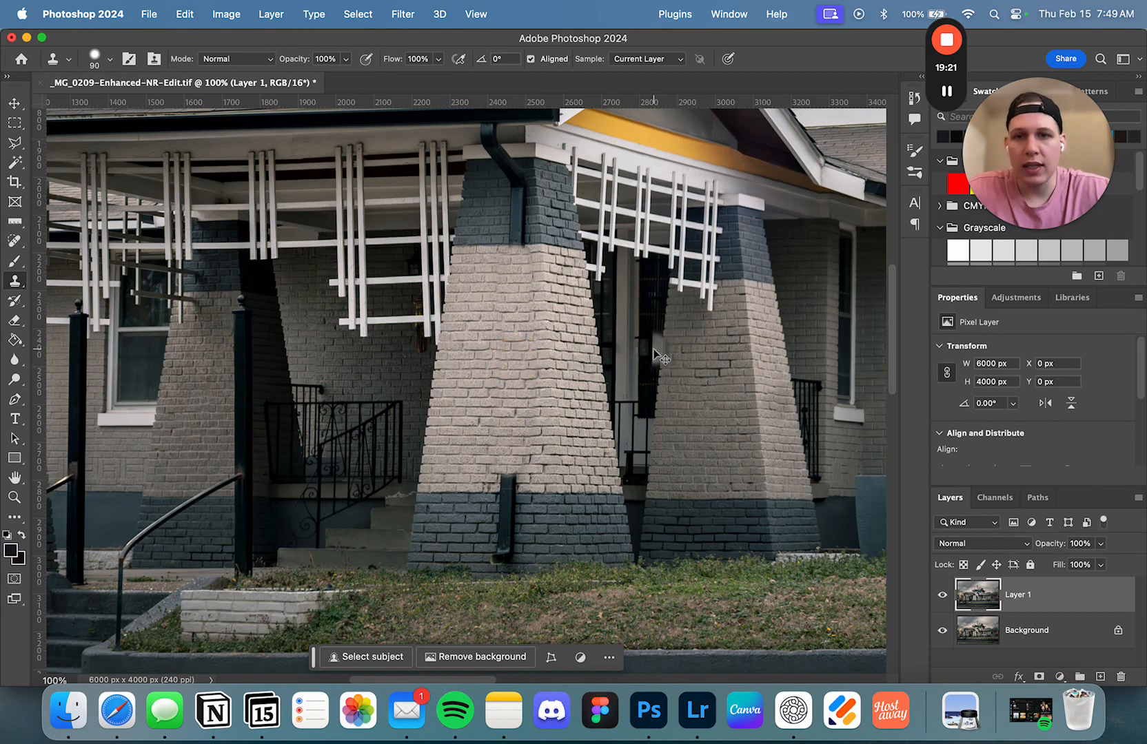
key("super+z")
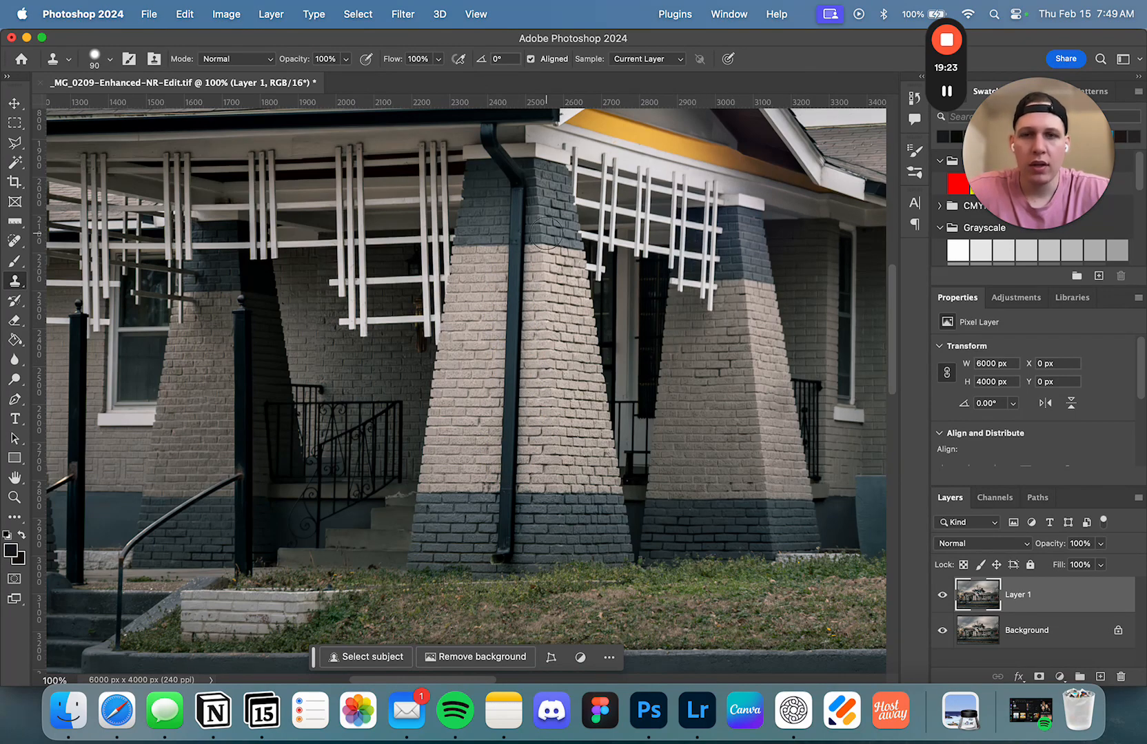
key("j")
mouse_move(515, 255)
left_mouse_down()
mouse_move(511, 375)
mouse_move(513, 288)
left_mouse_up()
key("super+z")
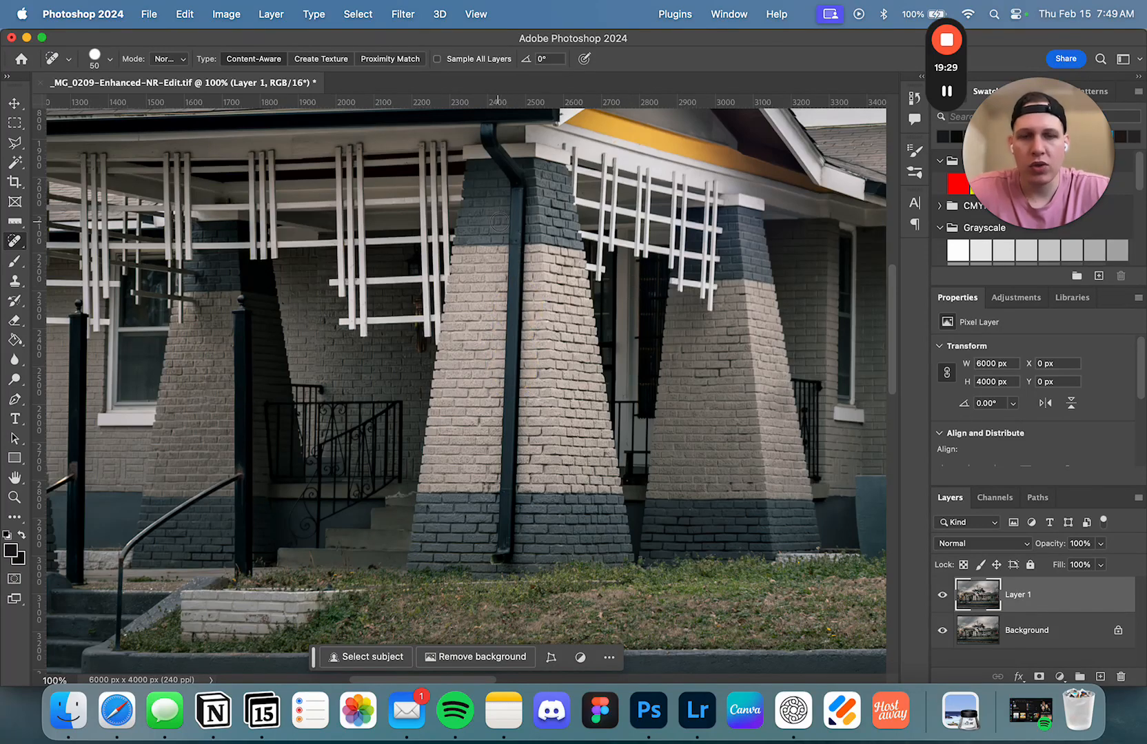
Outline the two parked cars in front of the neighbouring house with a Polygonal Lasso selection extending past the photo's edge
left_click_drag(502, 231, 489, 398)
left_click_drag(413, 289, 760, 285)
left_click_drag(375, 314, 624, 187)
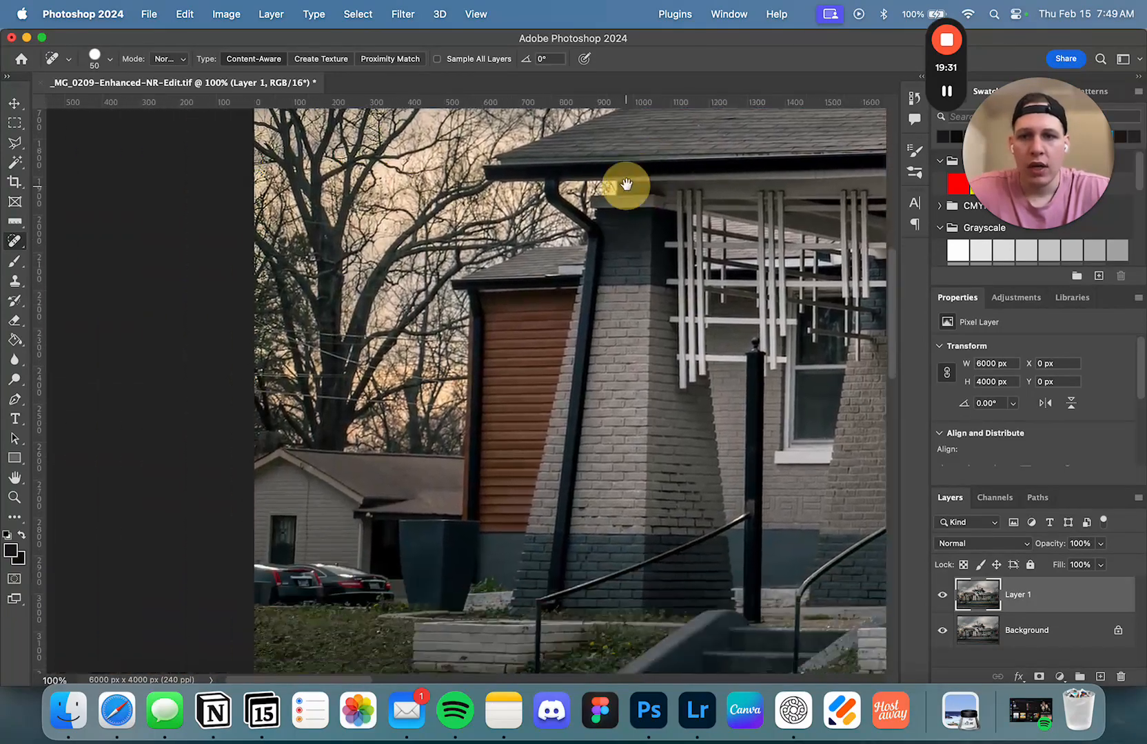
left_click_drag(394, 487, 496, 281)
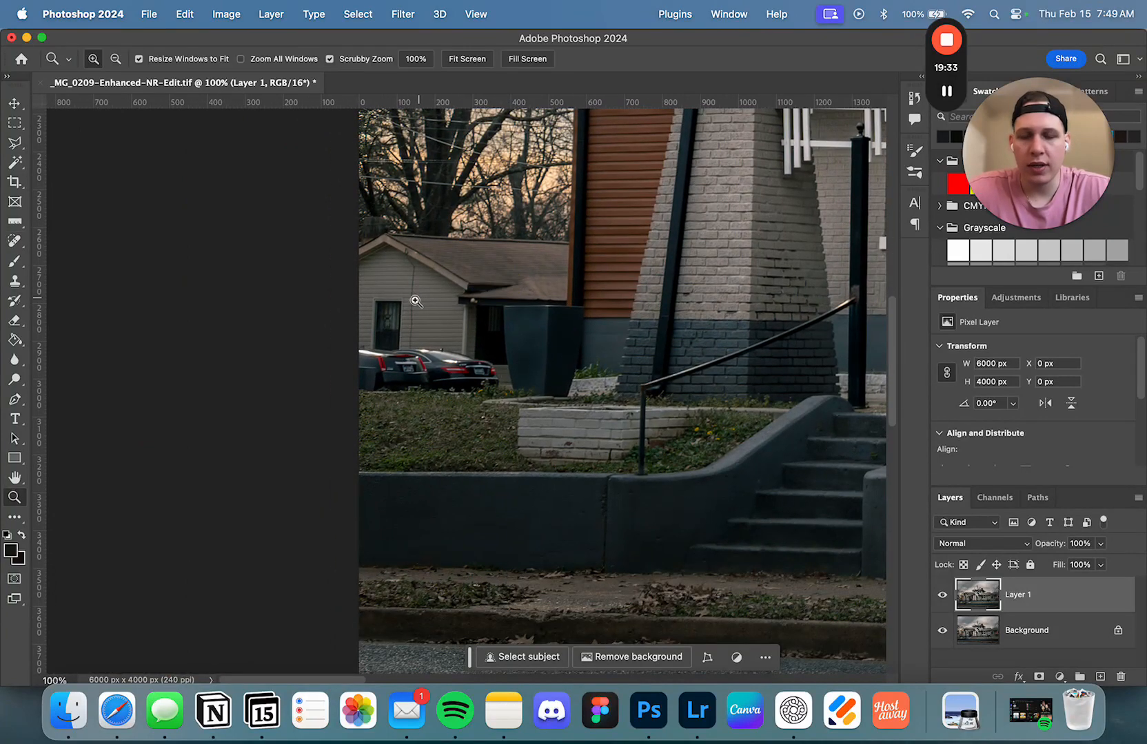
left_click(410, 307, "super")
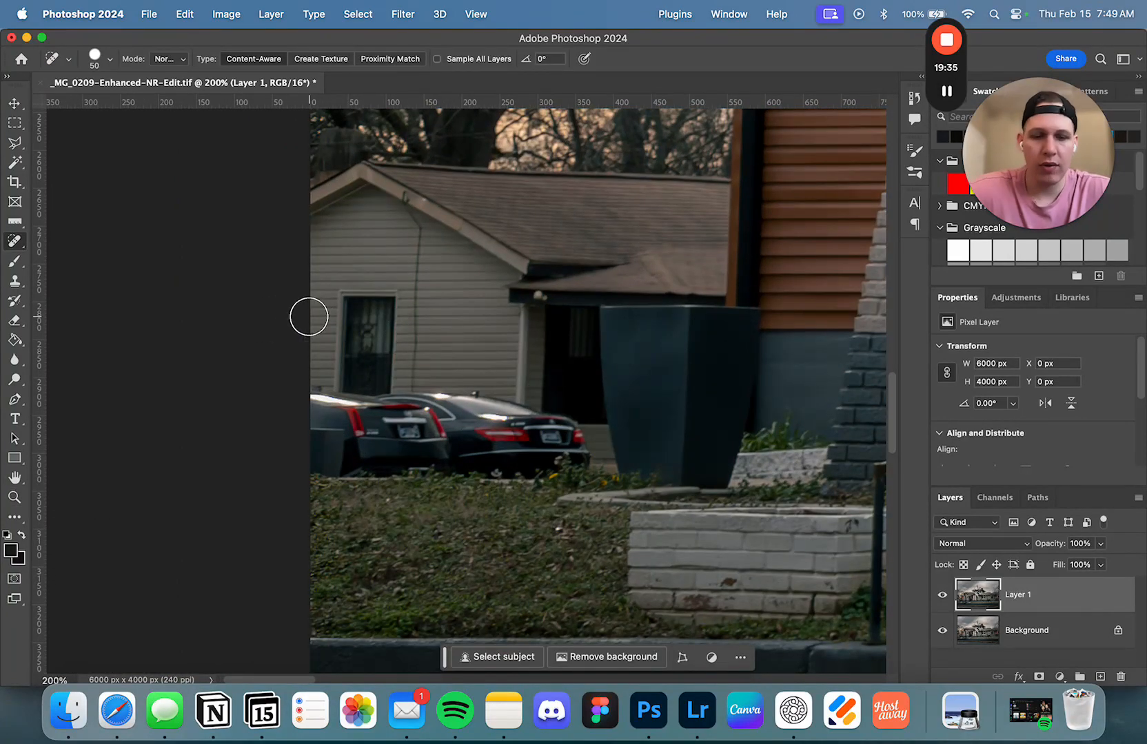
key("l")
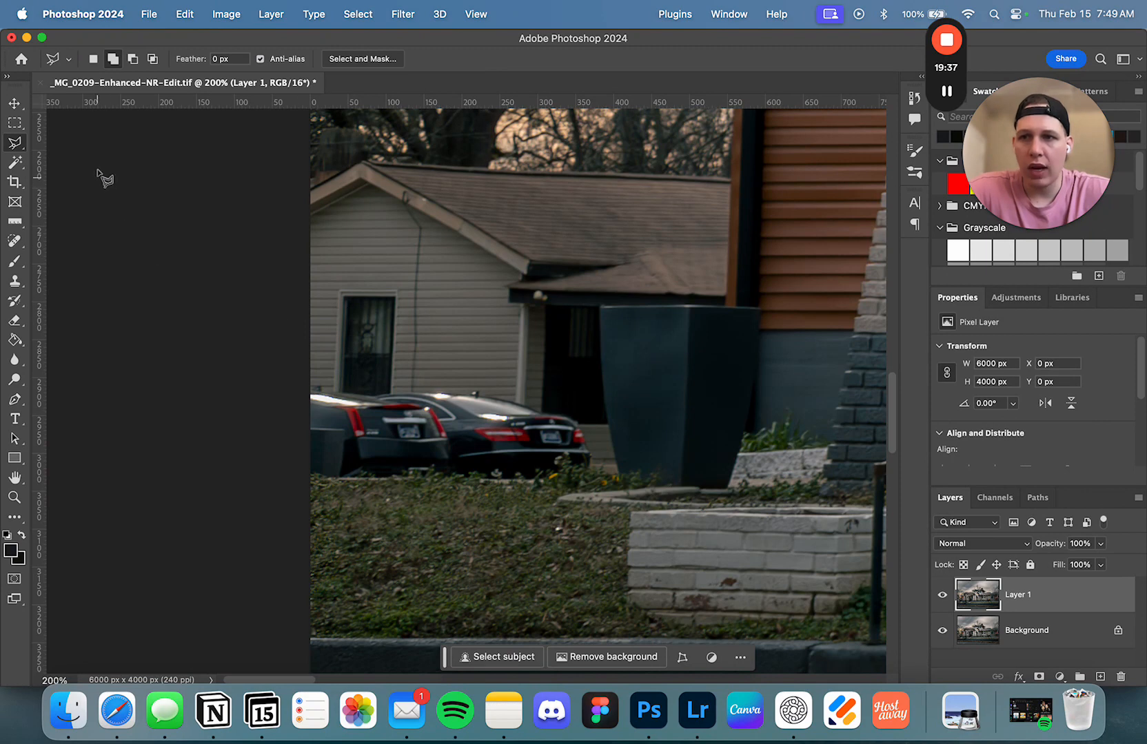
left_click(15, 144)
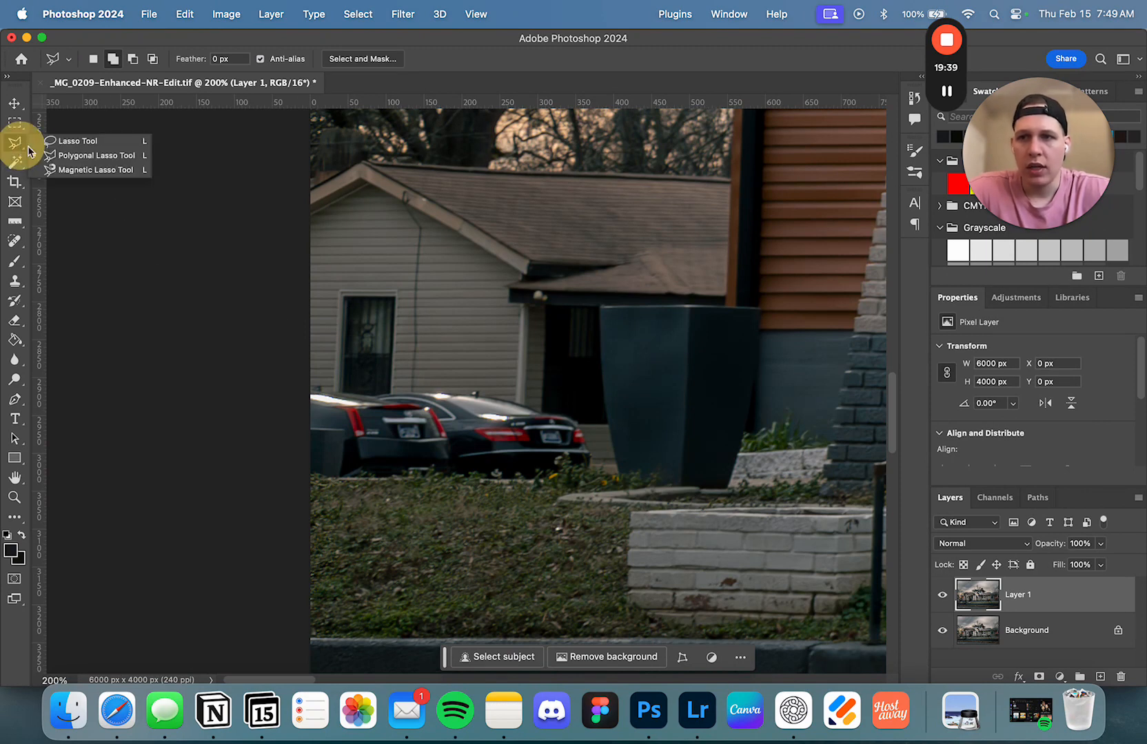
left_click(55, 153)
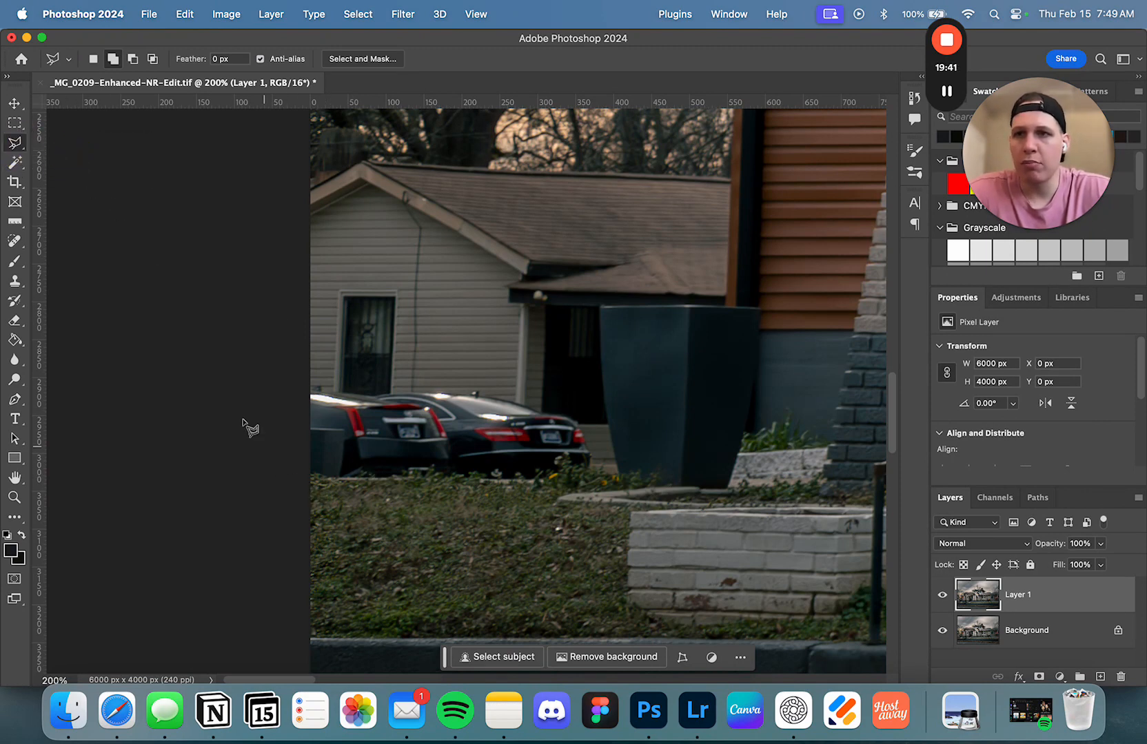
left_click(19, 143)
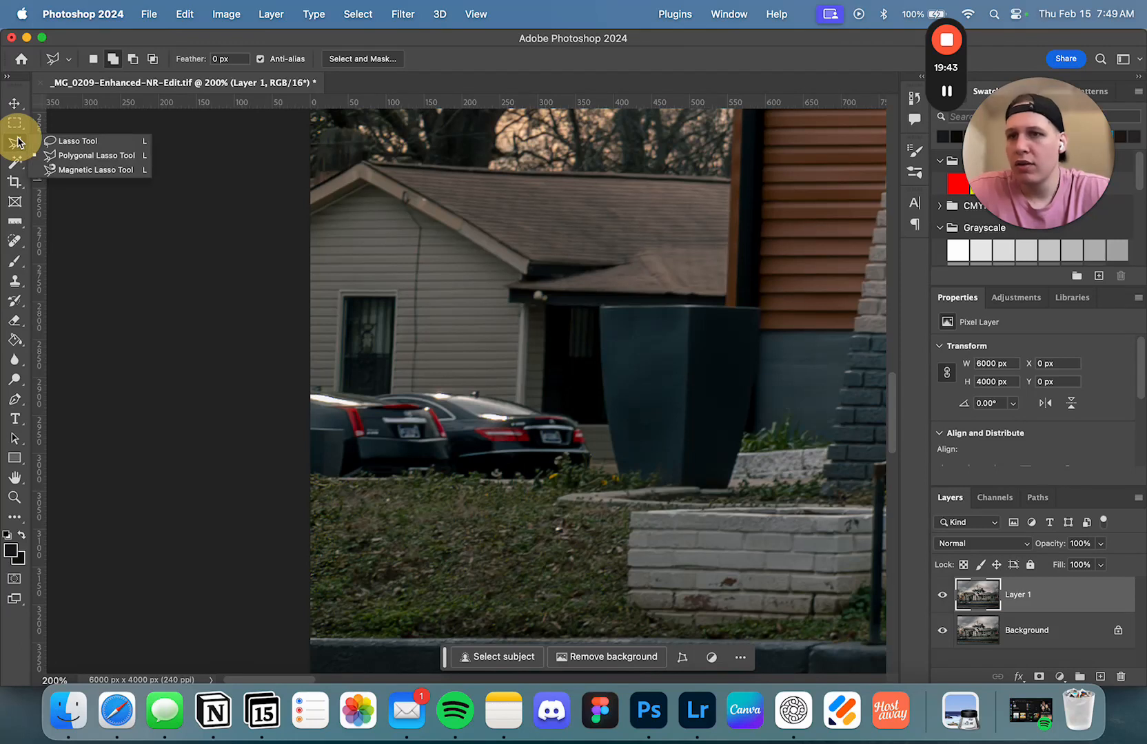
left_click(72, 155)
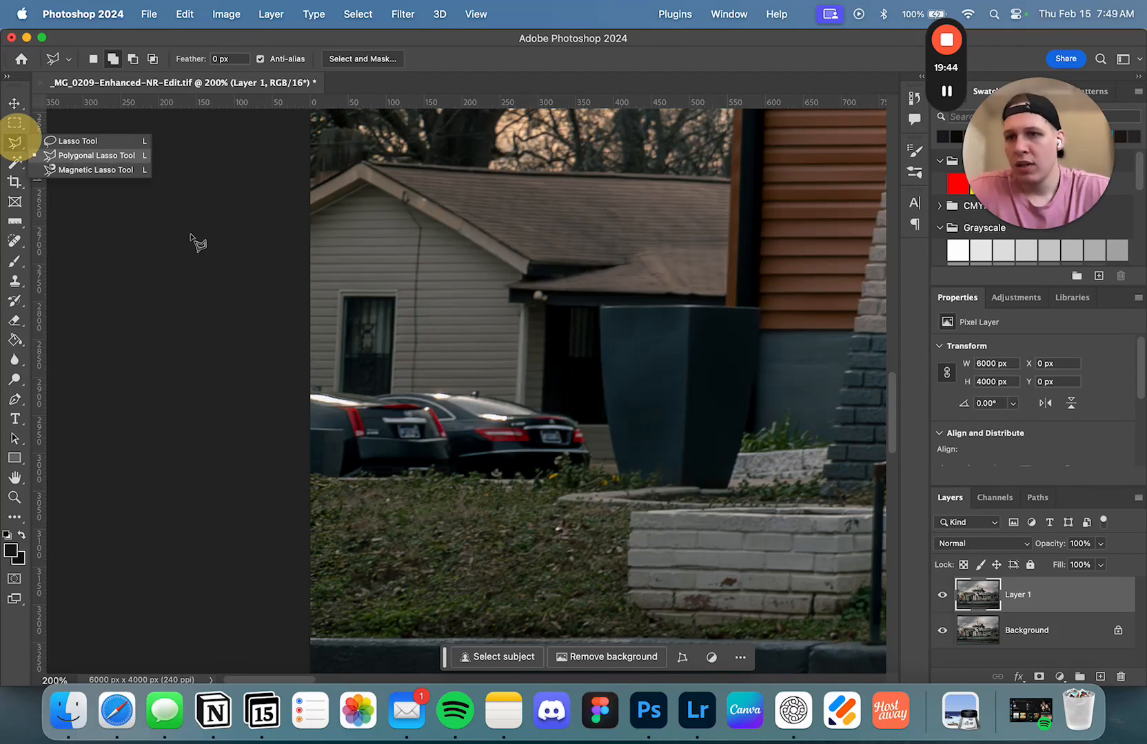
left_click(307, 478)
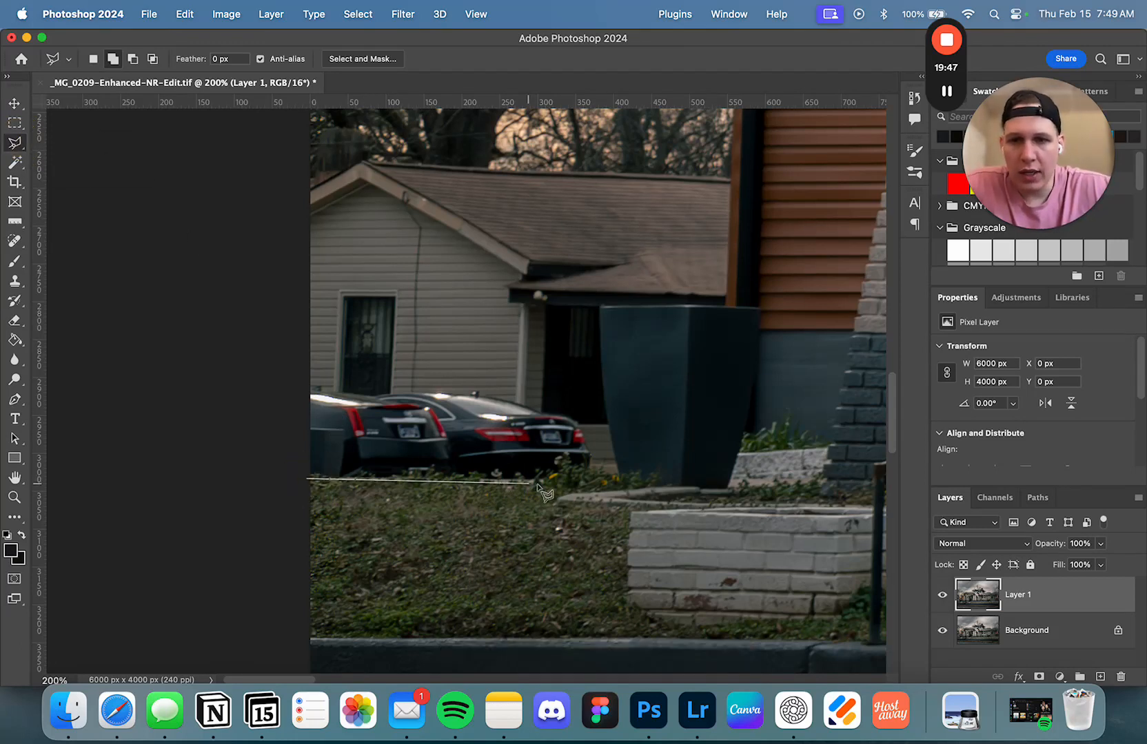
left_click(603, 474)
left_click(604, 432)
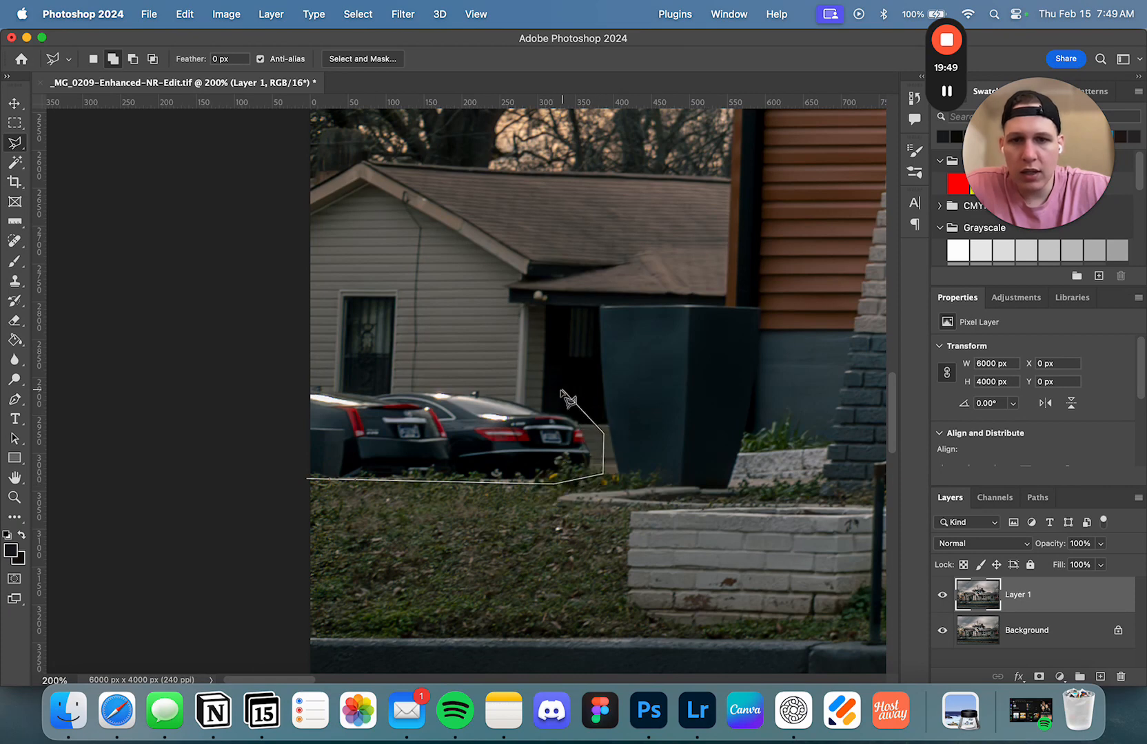
left_click(402, 371)
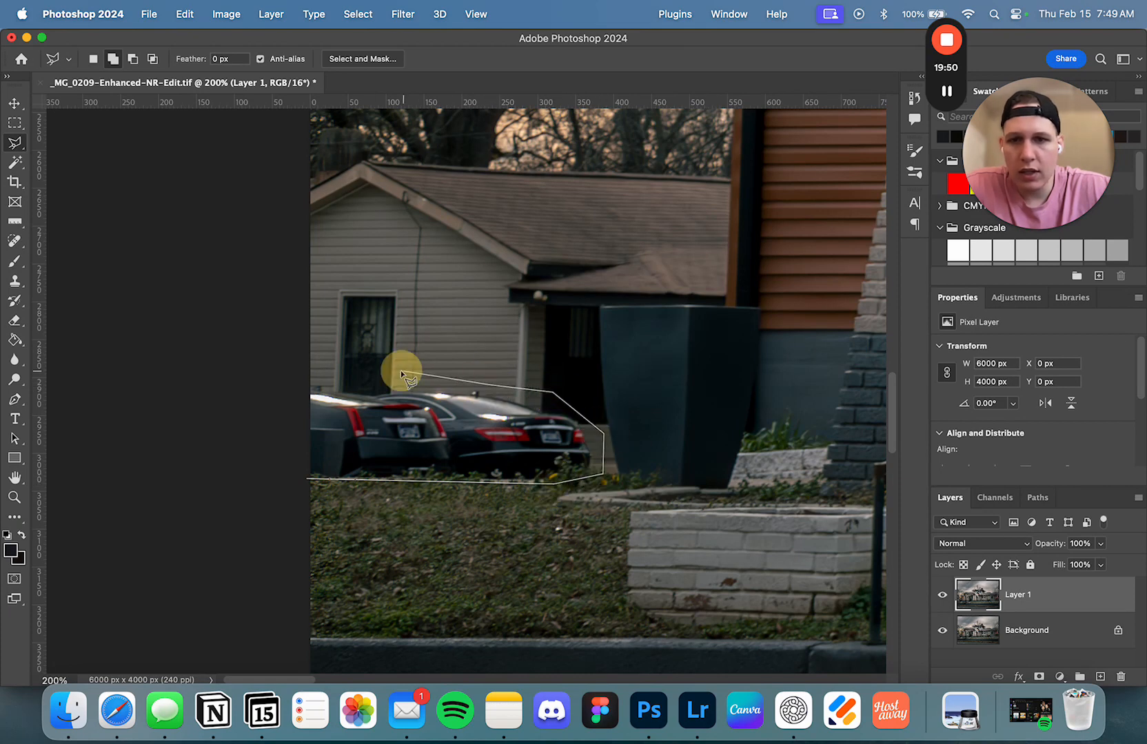
double_click(266, 375)
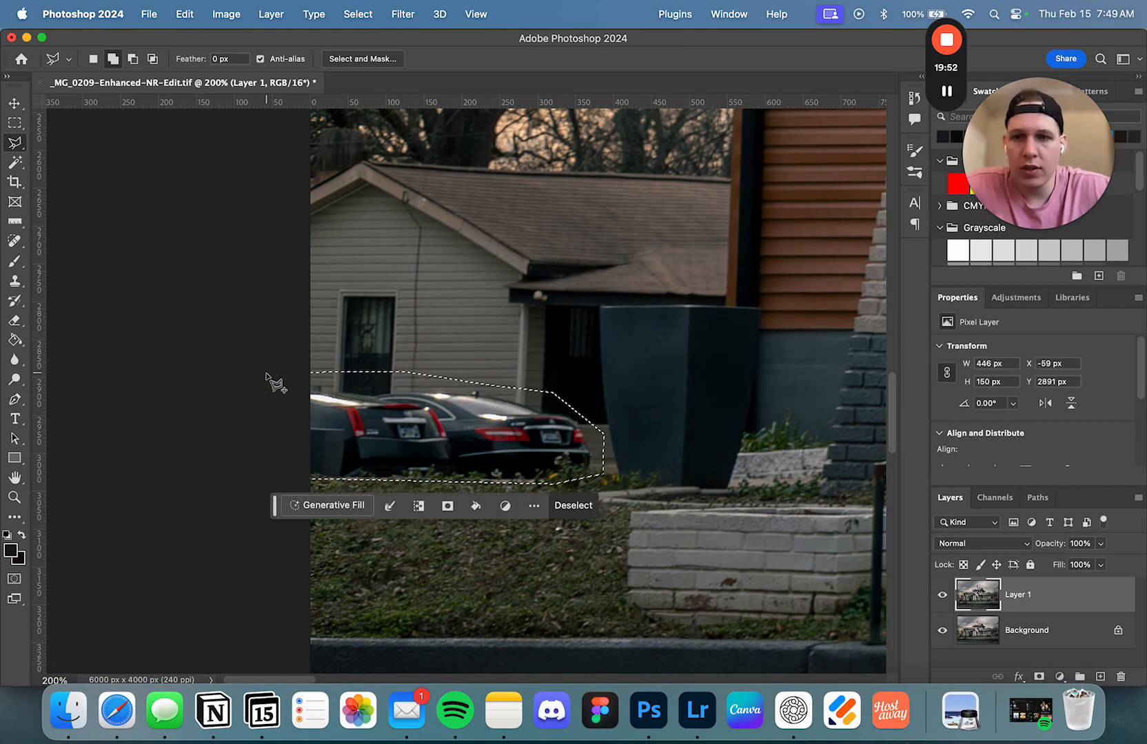
Feather the selection around the parked cars with a 4 px radius
left_click(340, 14)
left_click(438, 263)
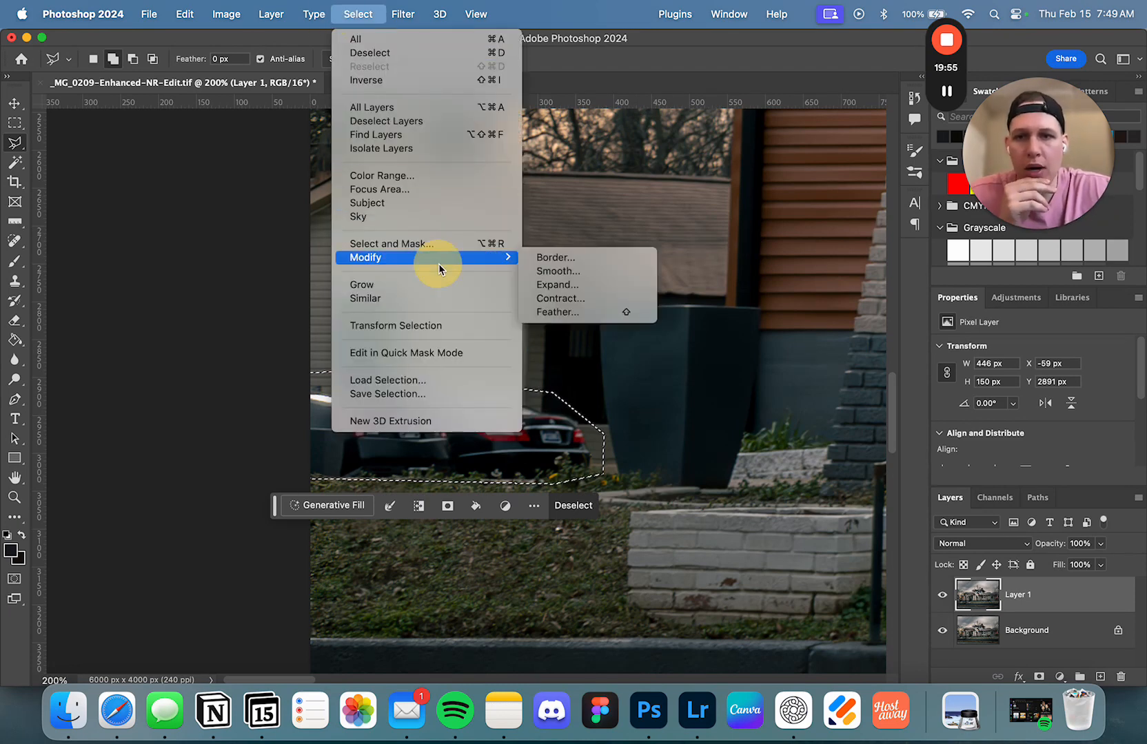
left_click(557, 312)
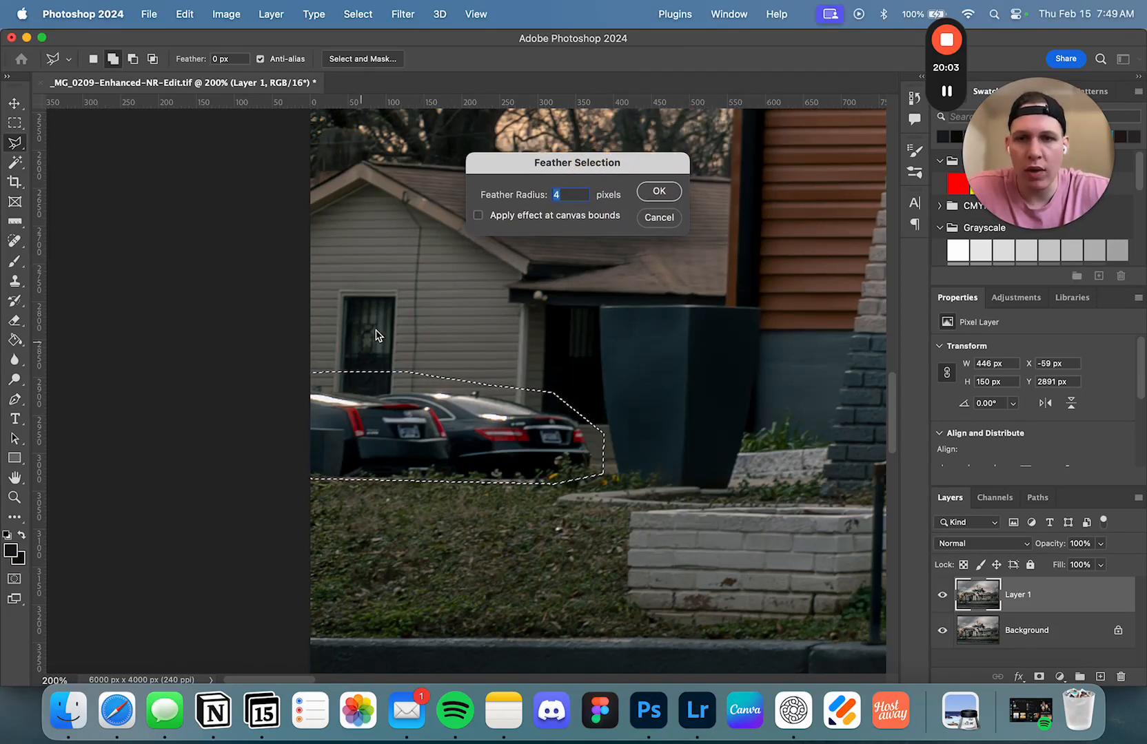
left_click(679, 194)
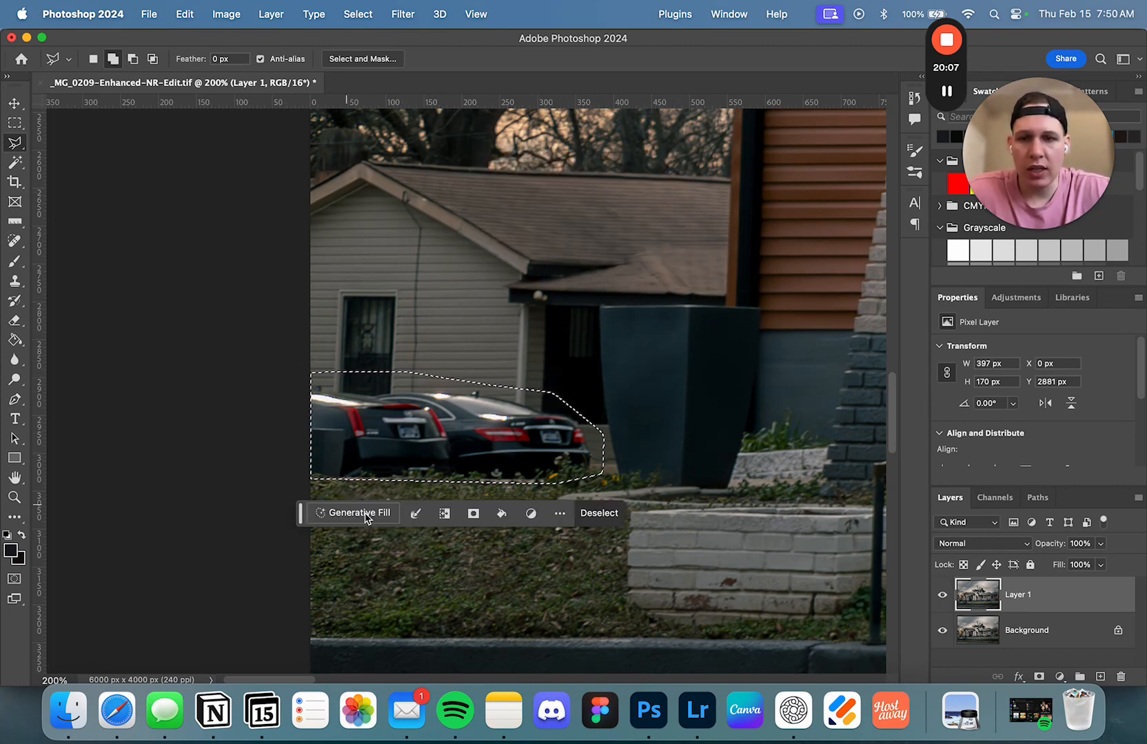
Replace the selected cars using Generative Fill without a prompt, compare all three variations and keep the first
left_click(386, 517)
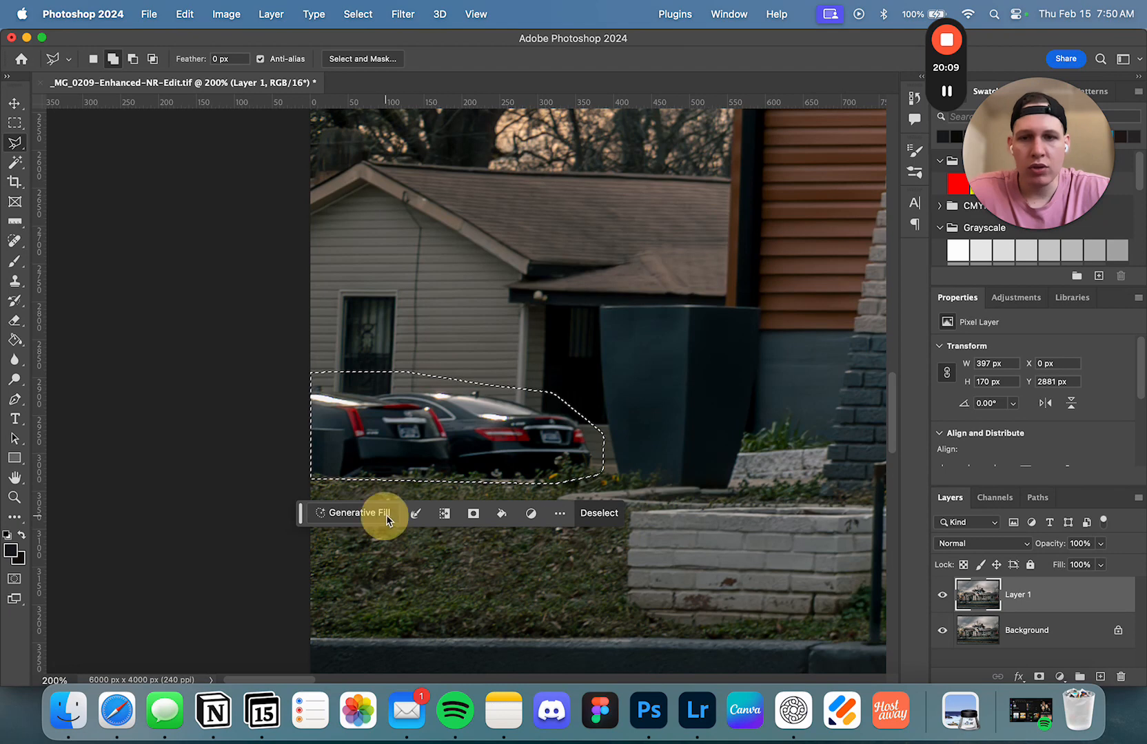
left_click(598, 514)
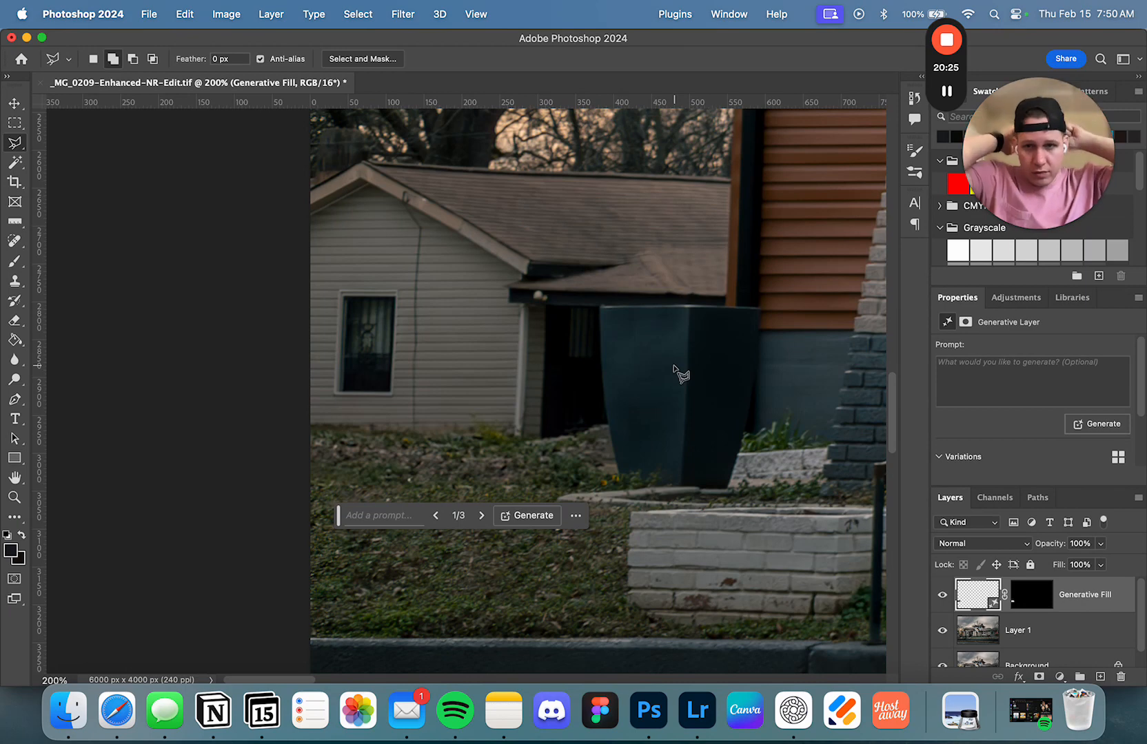
key("j")
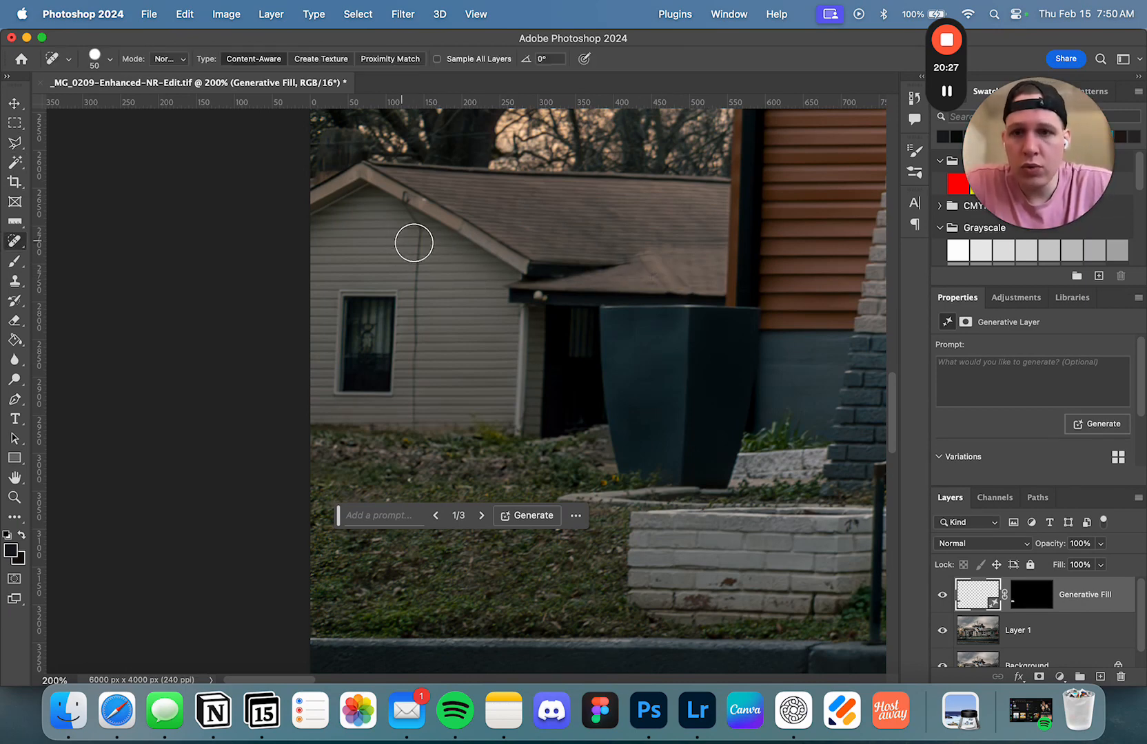
left_click(1087, 594)
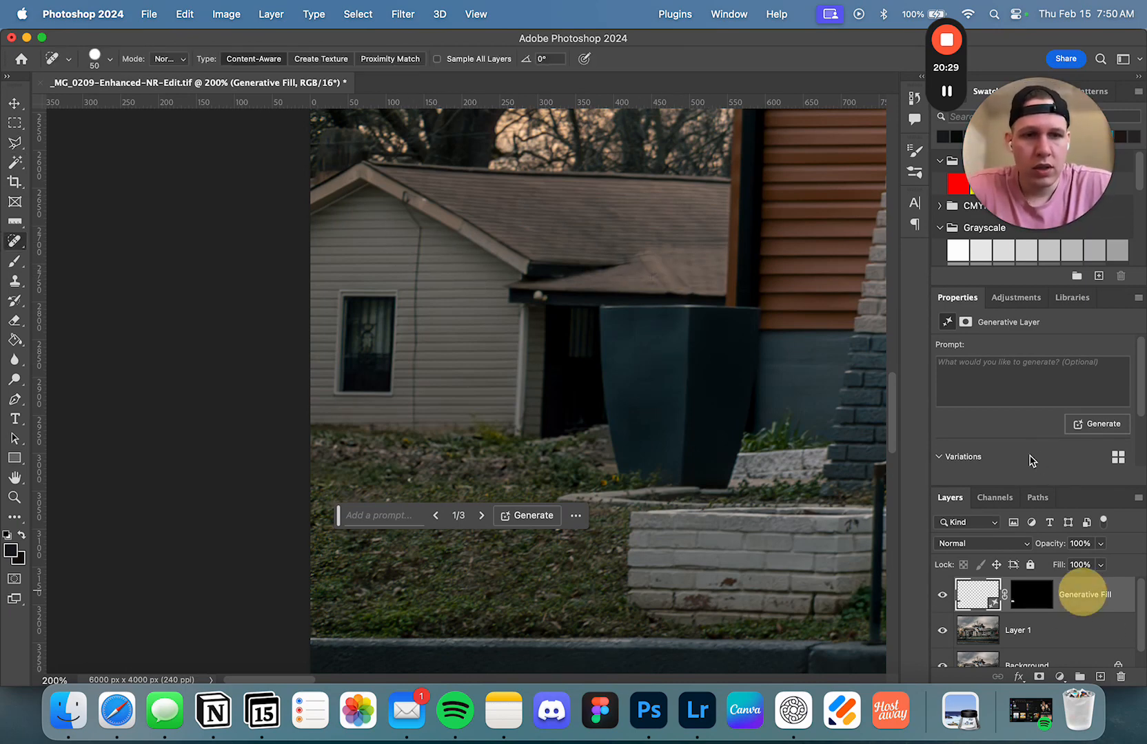
scroll(1019, 427, "down", 2)
left_click(1029, 448)
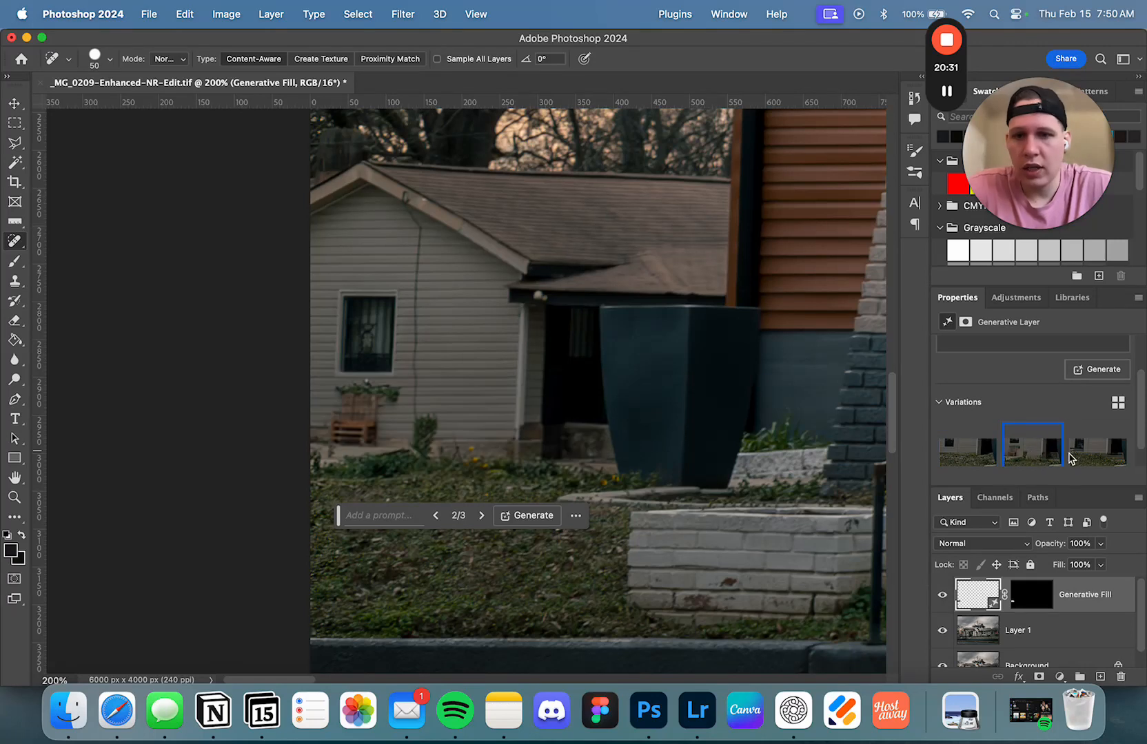
left_click(1082, 459)
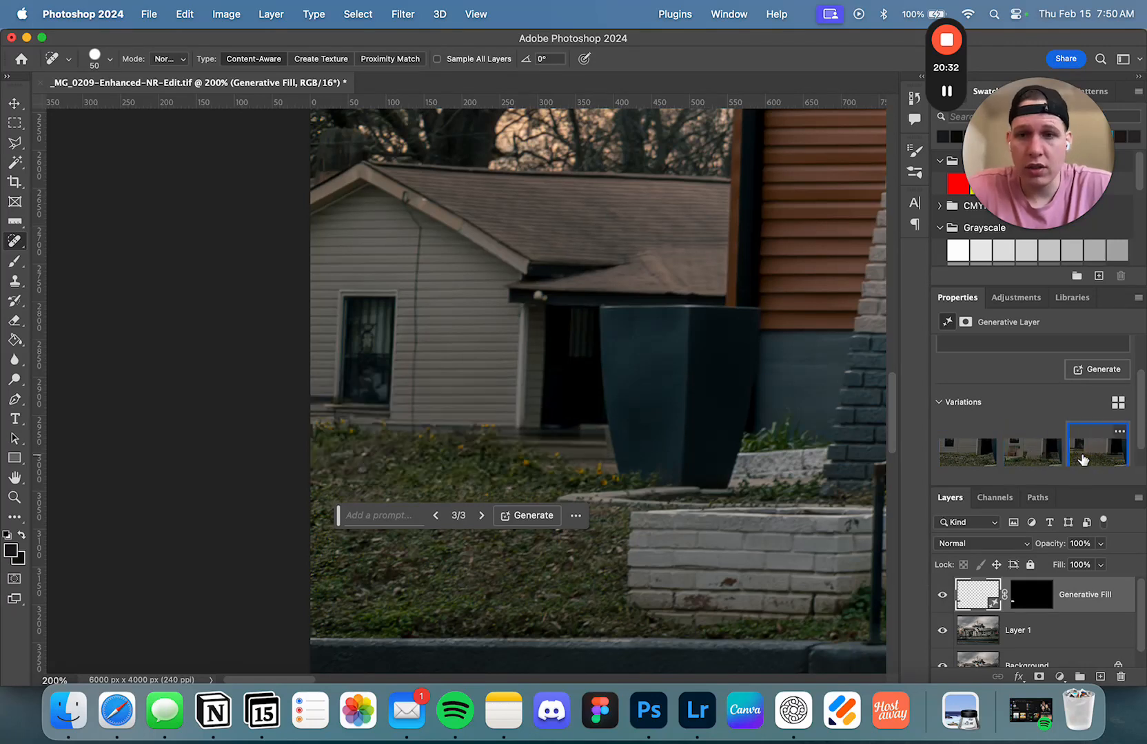
left_click(965, 452)
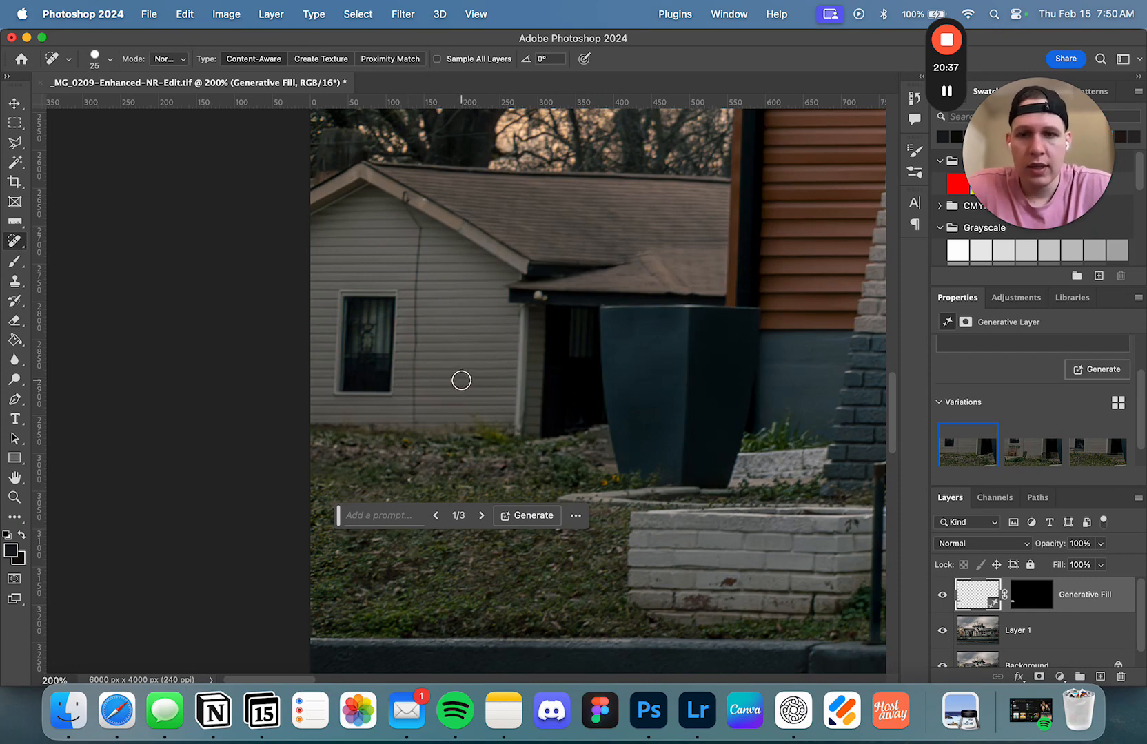
Merge the Generative Fill layer with Layer 1 into one pixel layer
left_click(1068, 627)
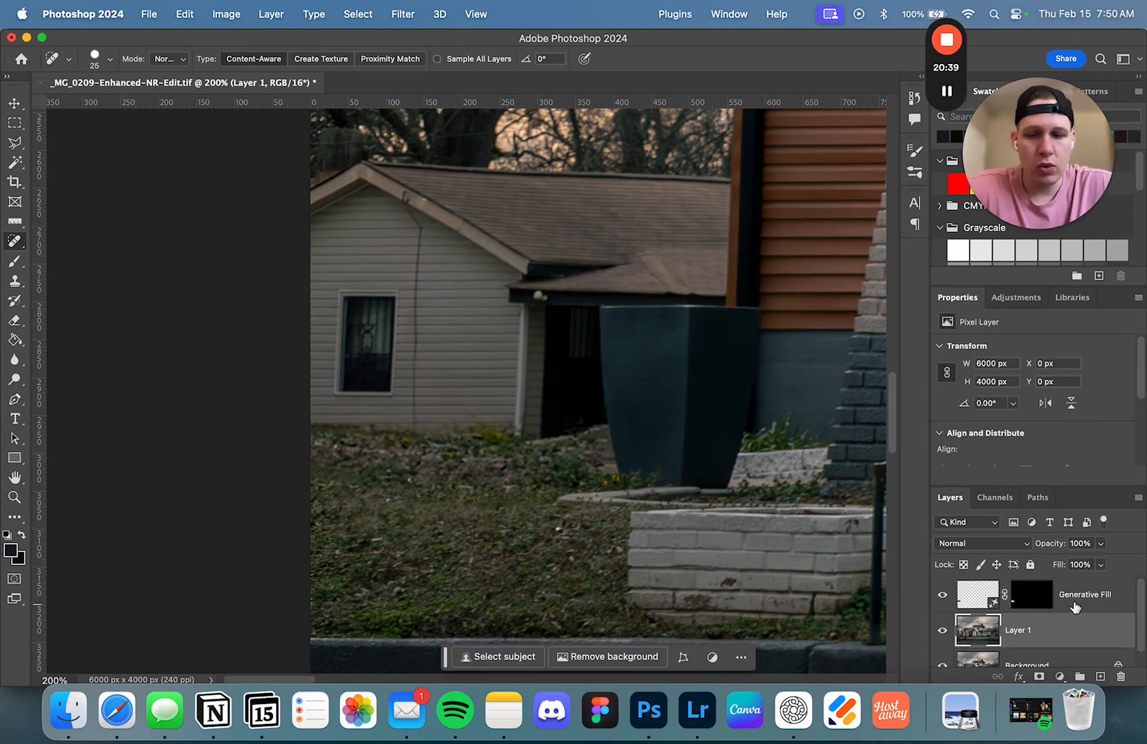
left_click(1101, 605, "shift")
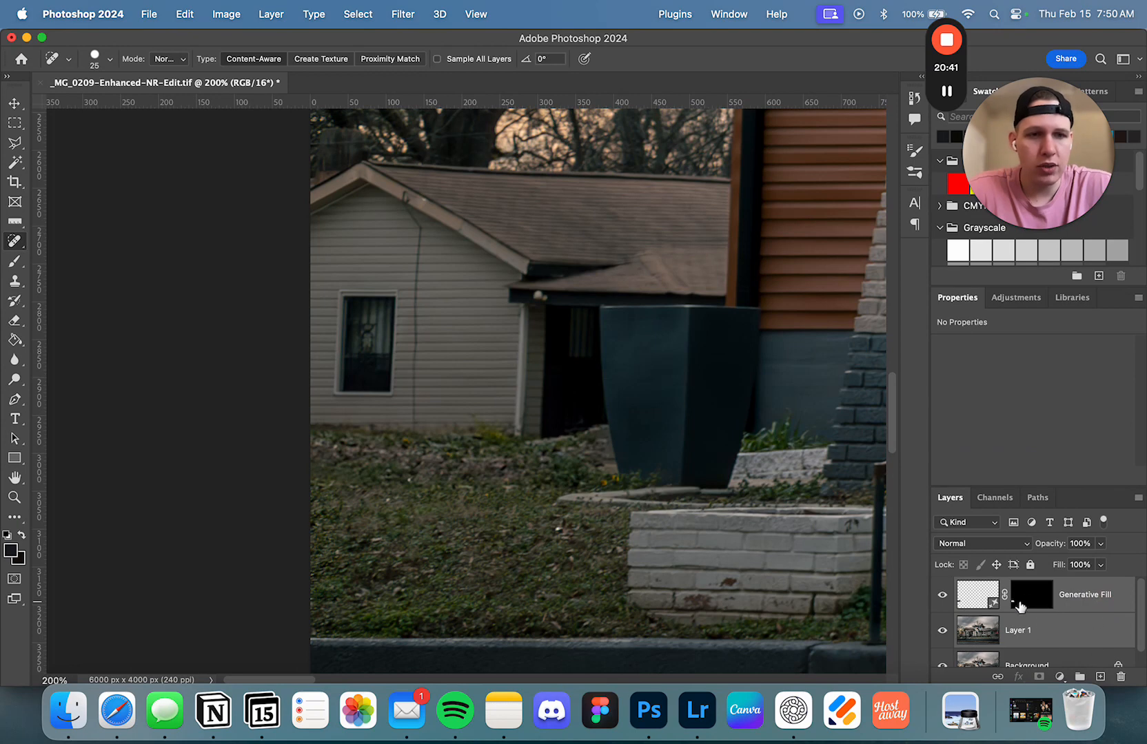
right_click(1059, 607)
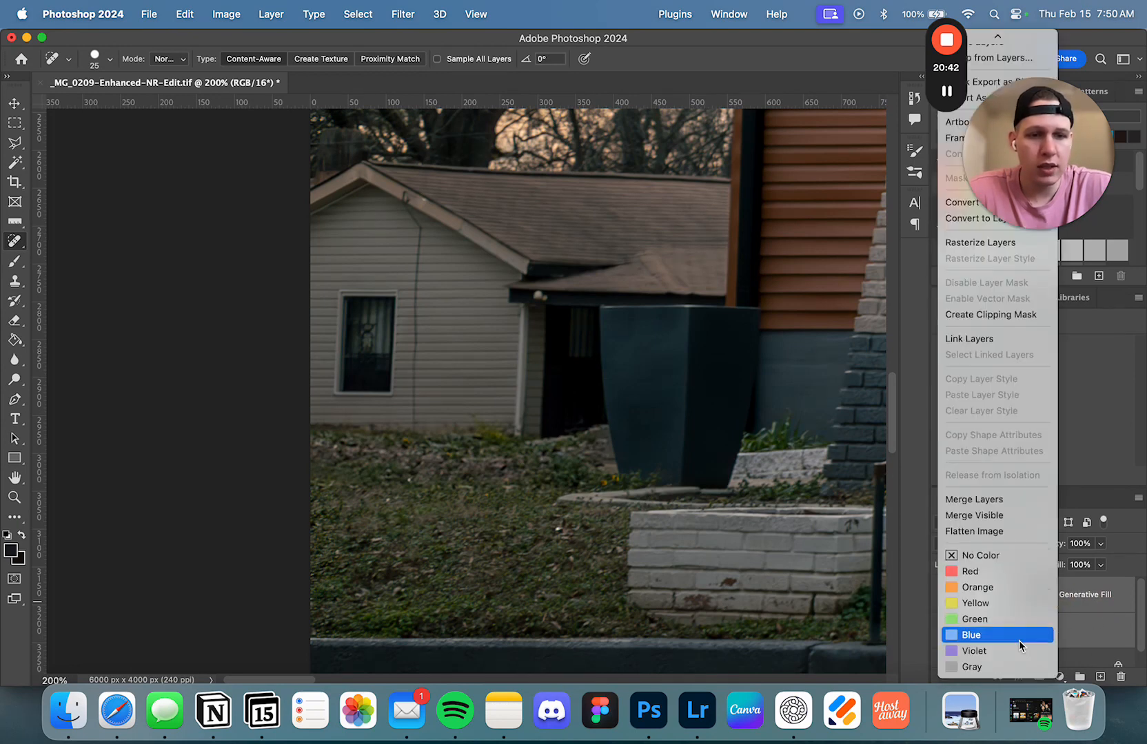
left_click(999, 498)
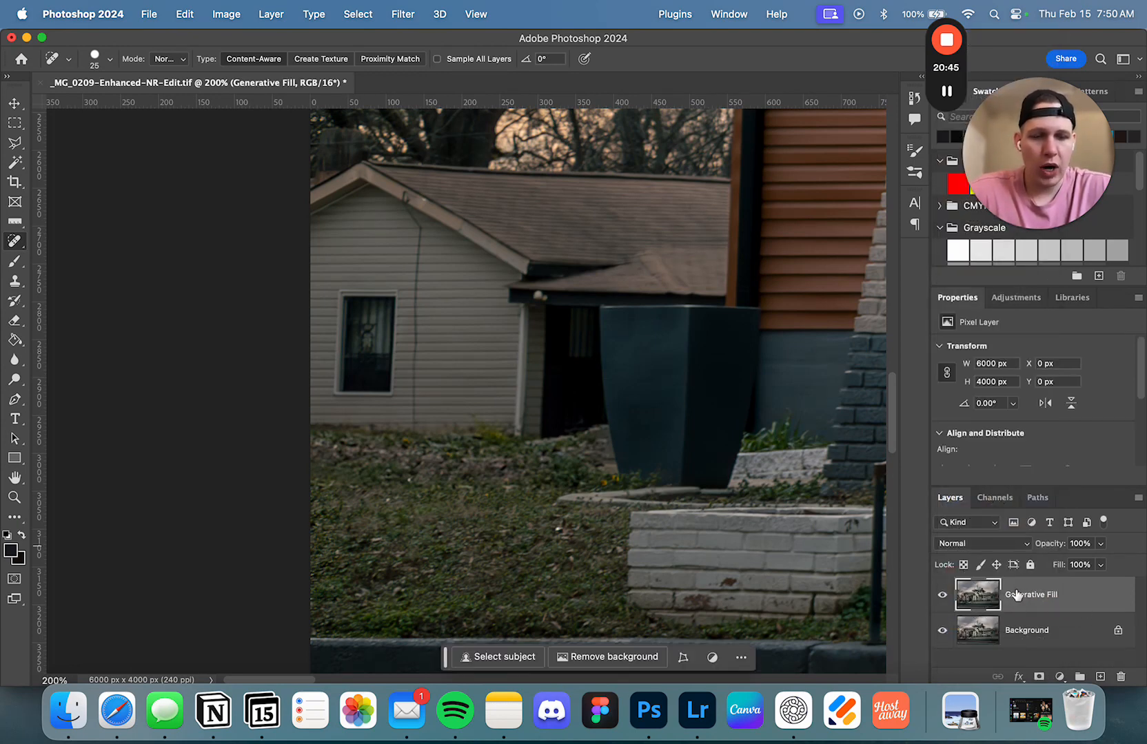
Remove the hanging cable and the window from the neighbouring house's siding with the Spot Healing Brush at 25 px and 40 px
left_click_drag(416, 266, 413, 422)
left_click_drag(415, 272, 403, 193)
left_click(409, 436)
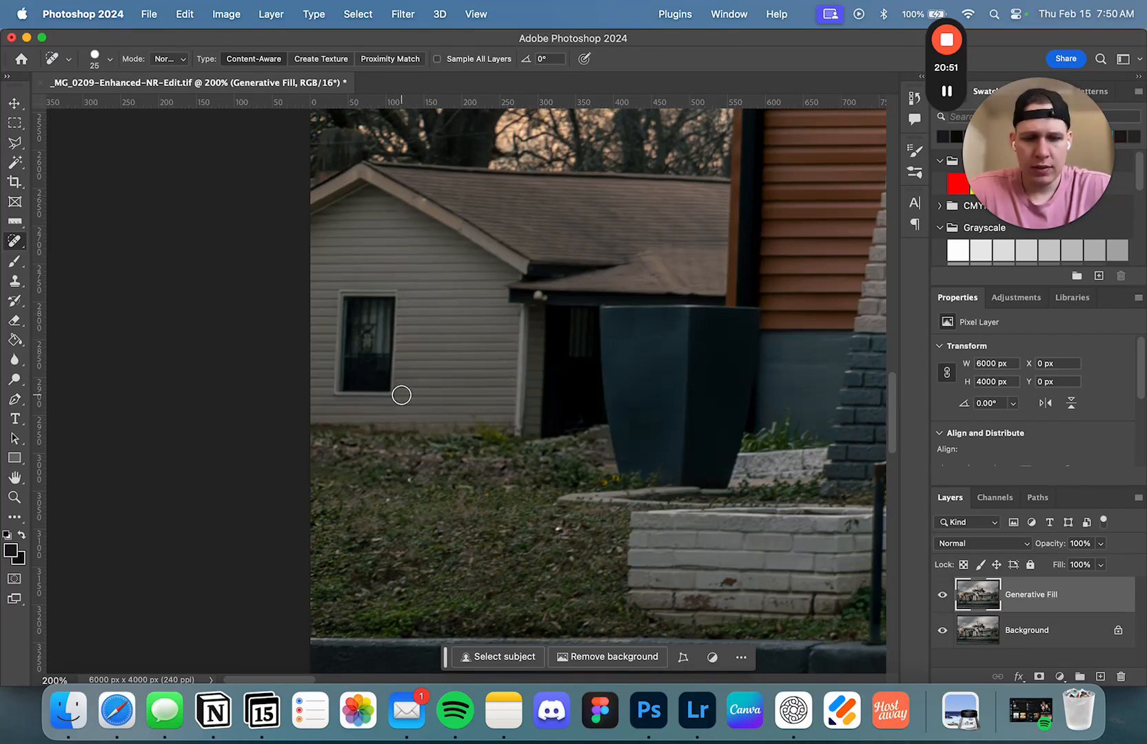
key("l")
key("j")
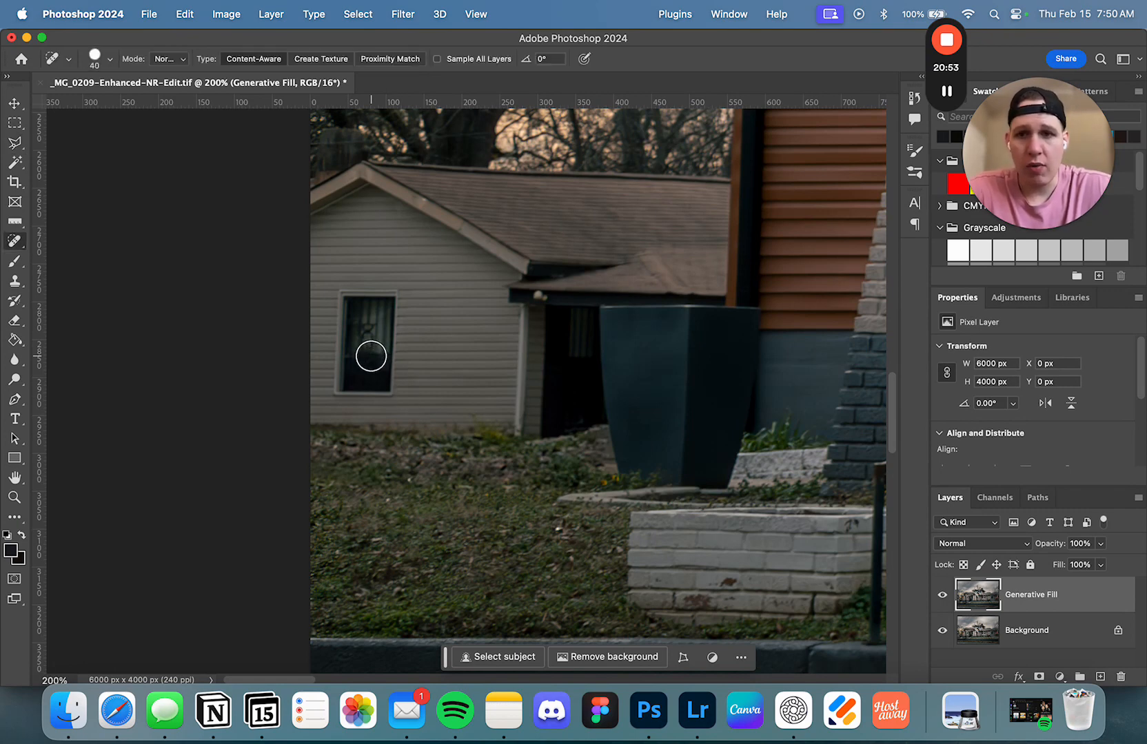
mouse_move(352, 300)
left_mouse_down()
mouse_move(399, 297)
mouse_move(398, 385)
mouse_move(349, 396)
mouse_move(339, 304)
mouse_move(359, 366)
mouse_move(373, 310)
mouse_move(386, 370)
left_mouse_up()
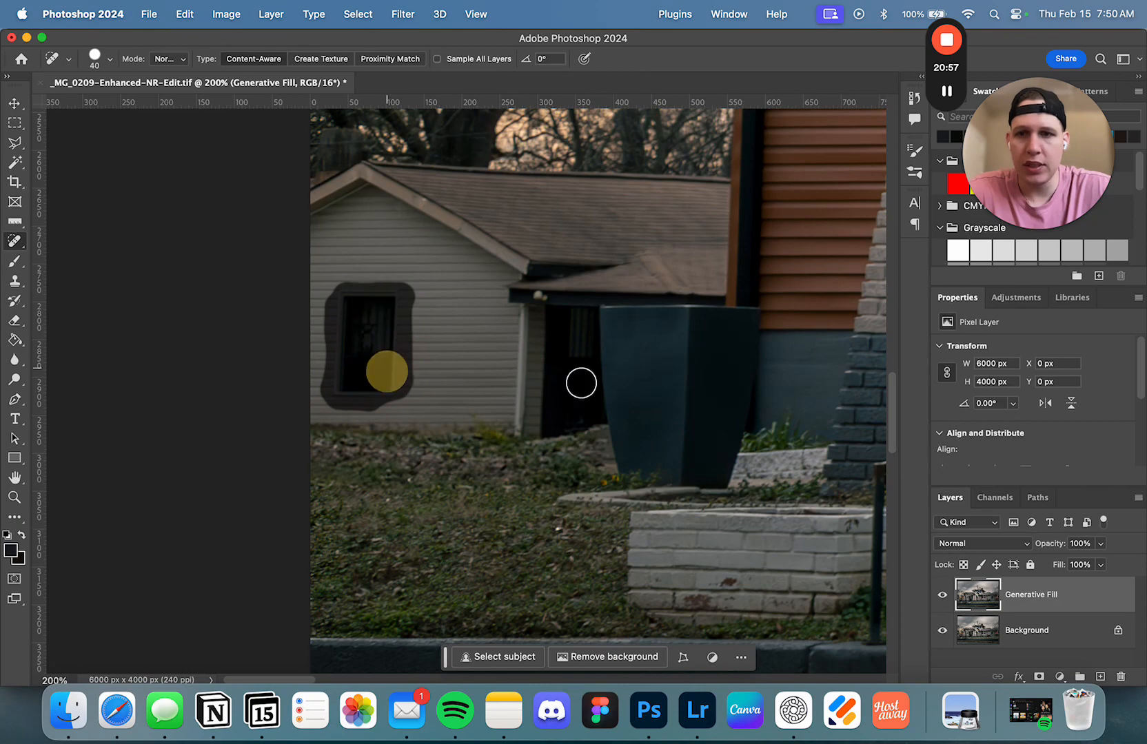
Compare the retouched photo with the original by hiding and showing the merged Generative Fill layer
key("z")
left_click(534, 327, "alt")
left_click(534, 326, "alt")
left_click(534, 327, "alt")
left_click_drag(750, 353, 540, 358)
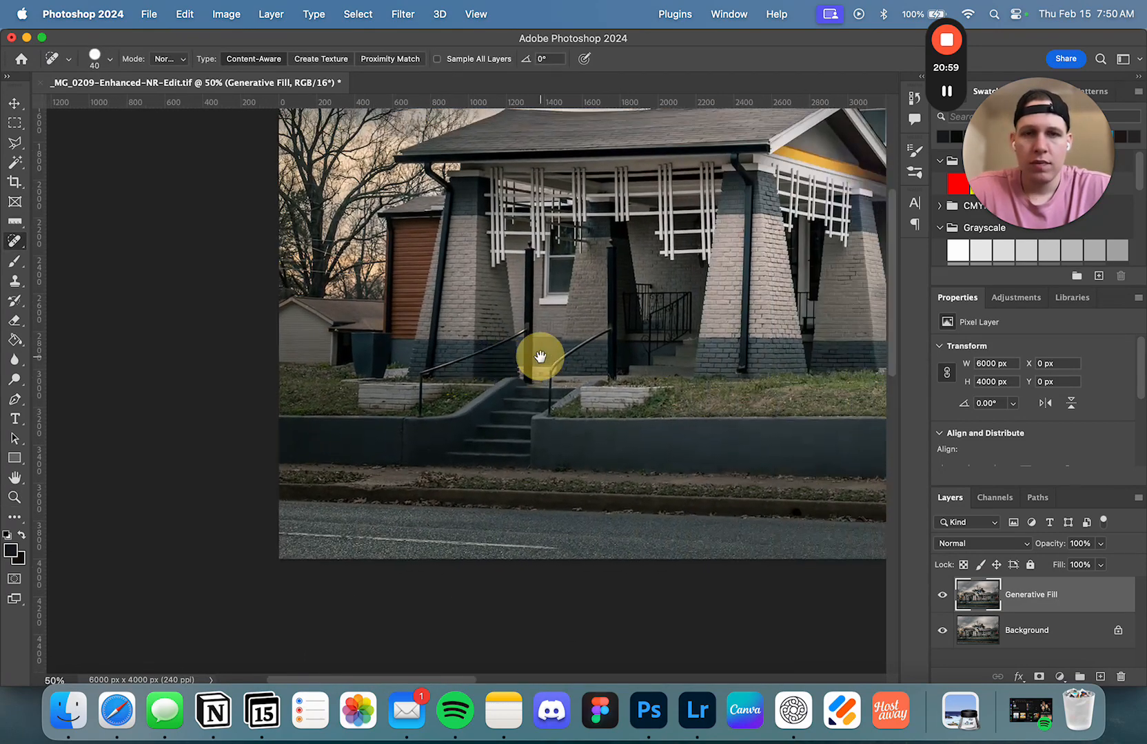
left_click(663, 333, "alt")
left_click(662, 333, "alt")
left_click_drag(760, 377, 494, 389)
left_click(943, 603)
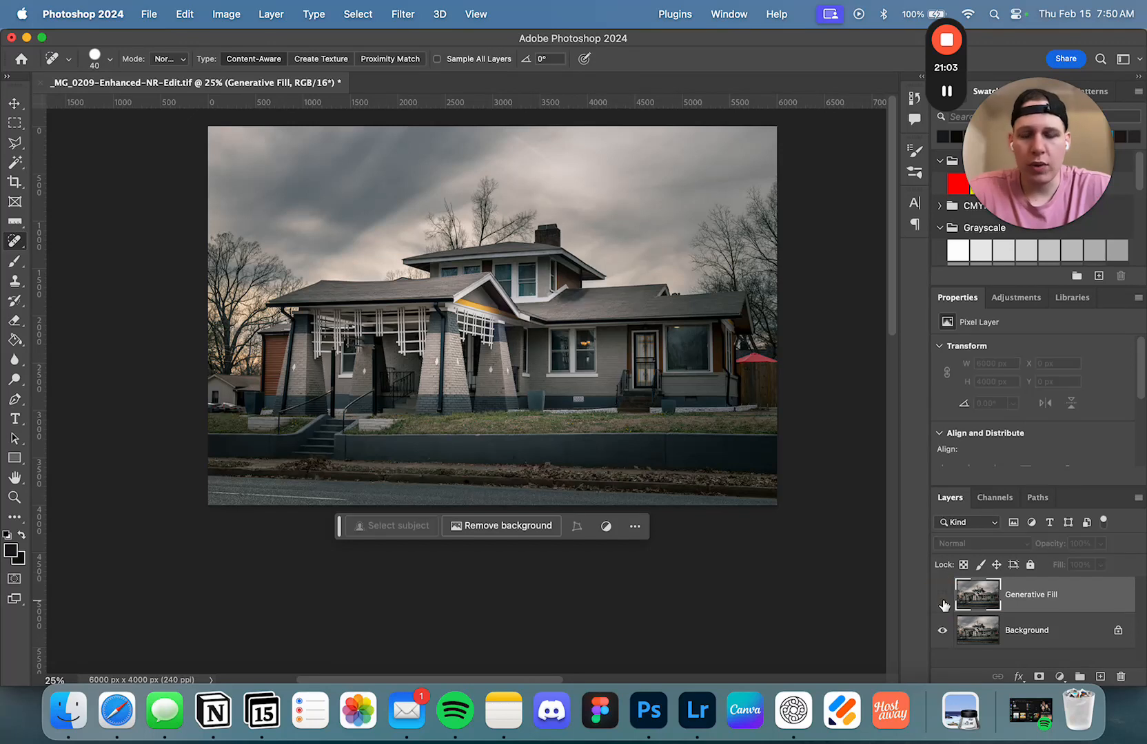
left_click(943, 595)
left_click(944, 603)
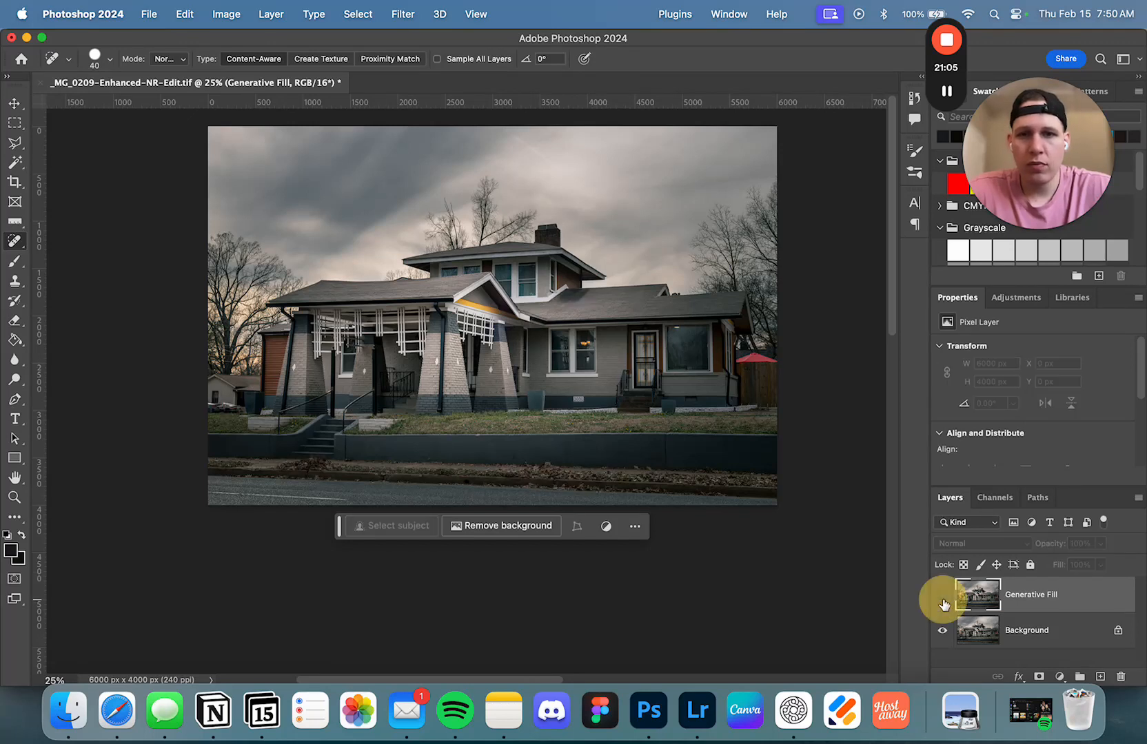
left_click(941, 602)
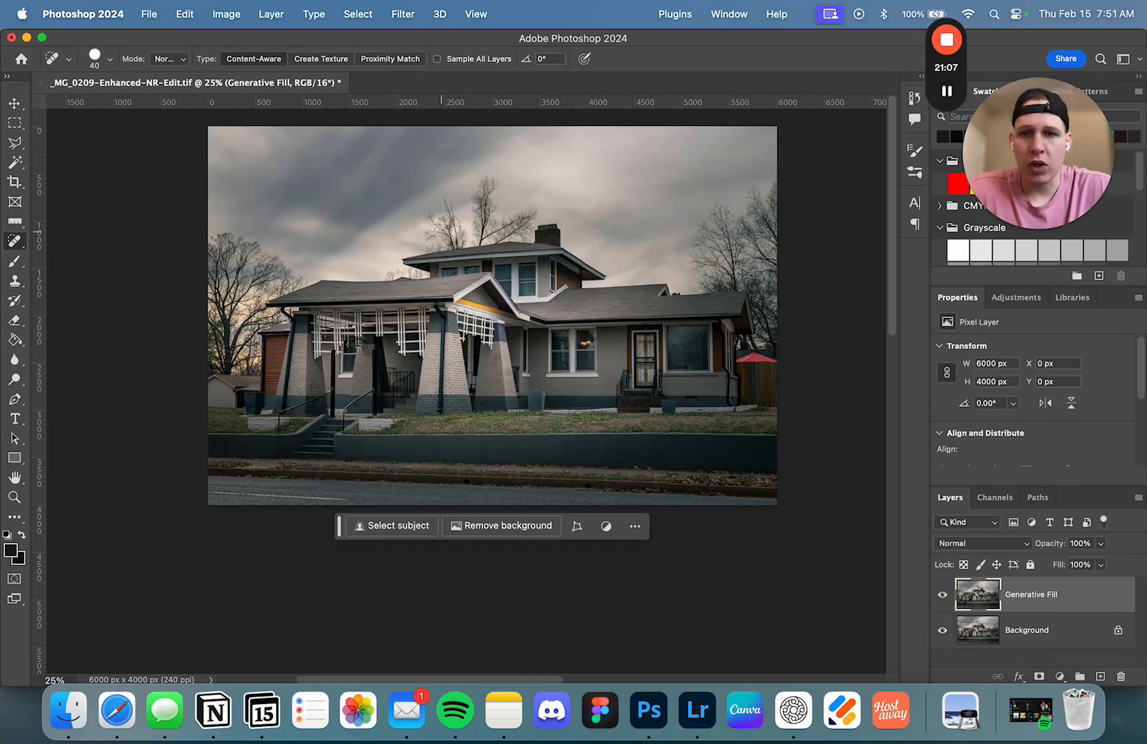
Examine the upper storey, roofline and surrounding trees up close, and check the whole photo for remaining distractions
left_click(469, 253, "super")
left_click(468, 255, "super")
left_click(468, 255, "super")
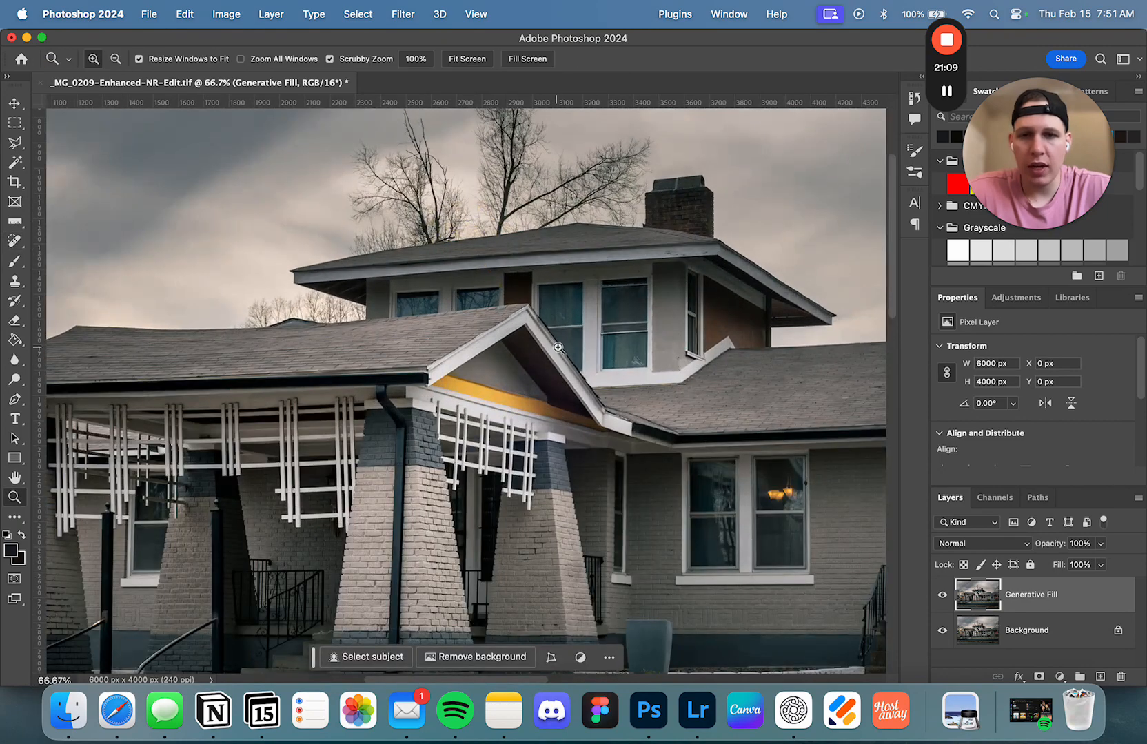
left_click(583, 347, "alt")
left_click(584, 347, "alt")
left_click(584, 345, "alt")
left_click(589, 327)
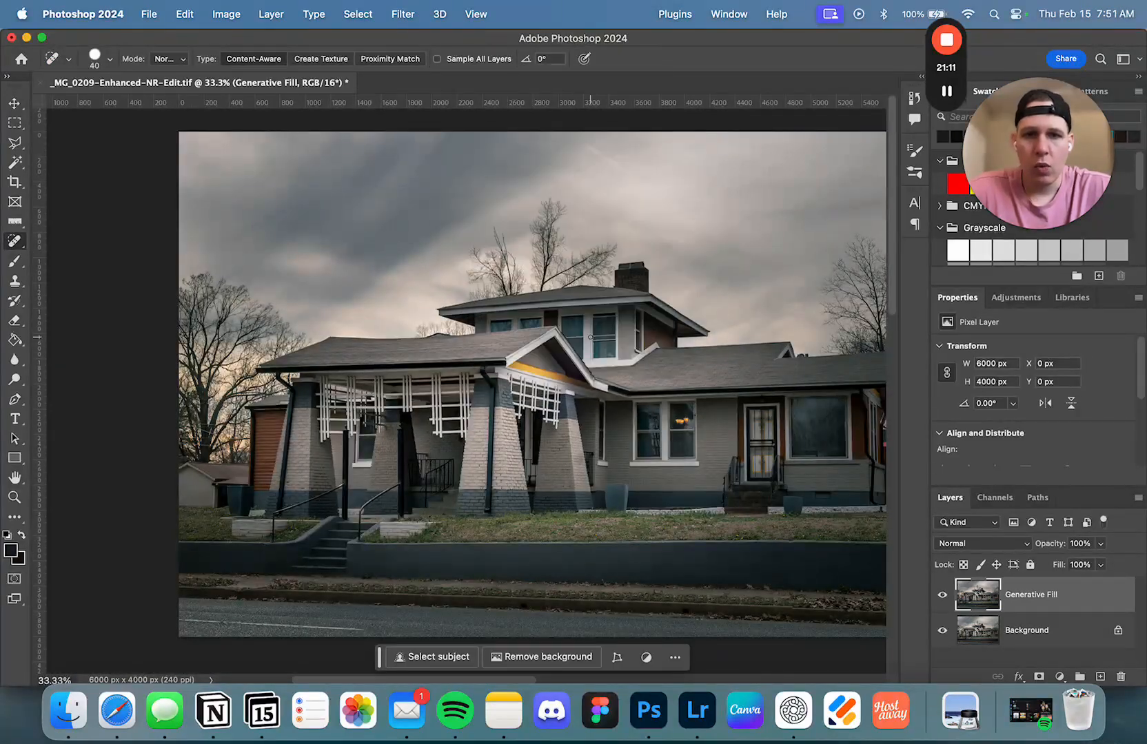
left_click(590, 337, "alt+super")
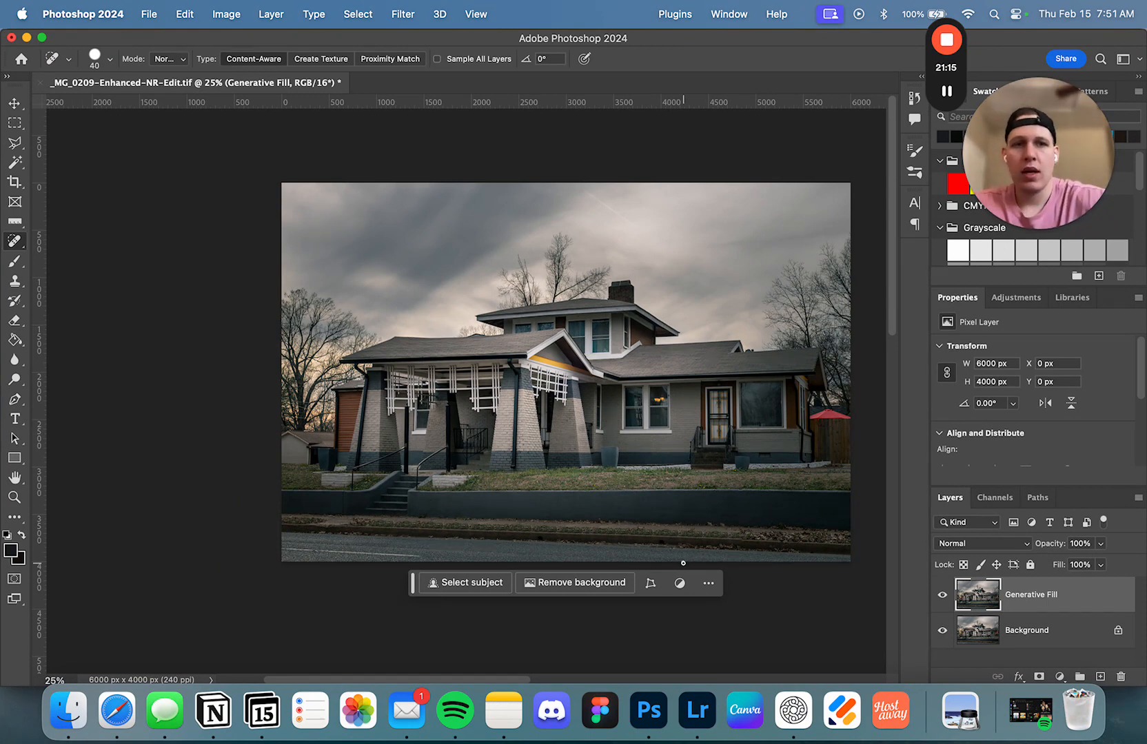
key("XF86MonBrightnessUp")
left_click_drag(720, 413, 673, 402)
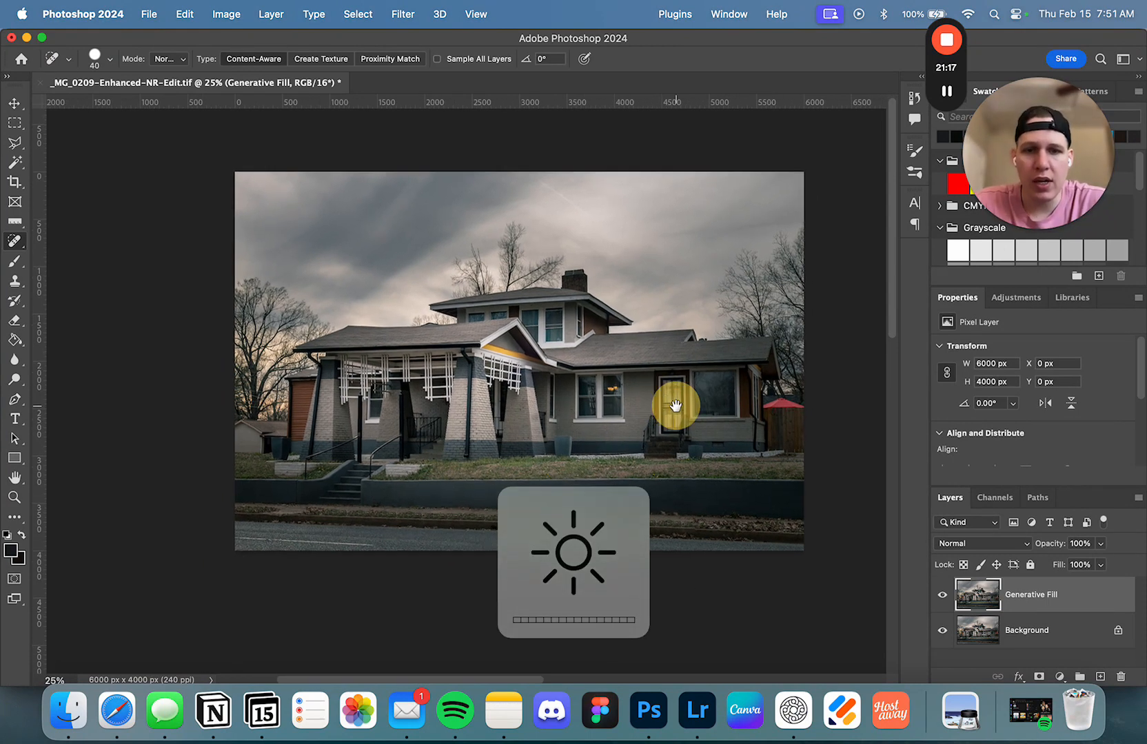
Try a red sunset with Sky Replacement, examining the mask around the bare trees and lowering Shift Edge slightly
left_click(178, 14)
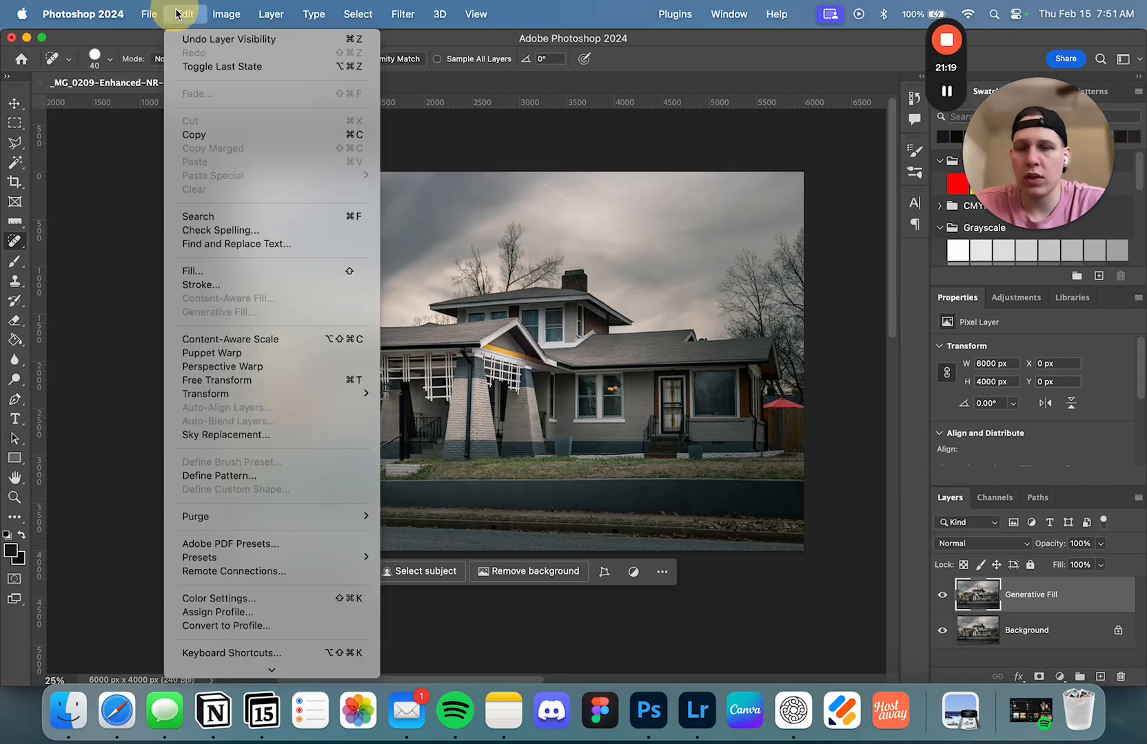
left_click(262, 436)
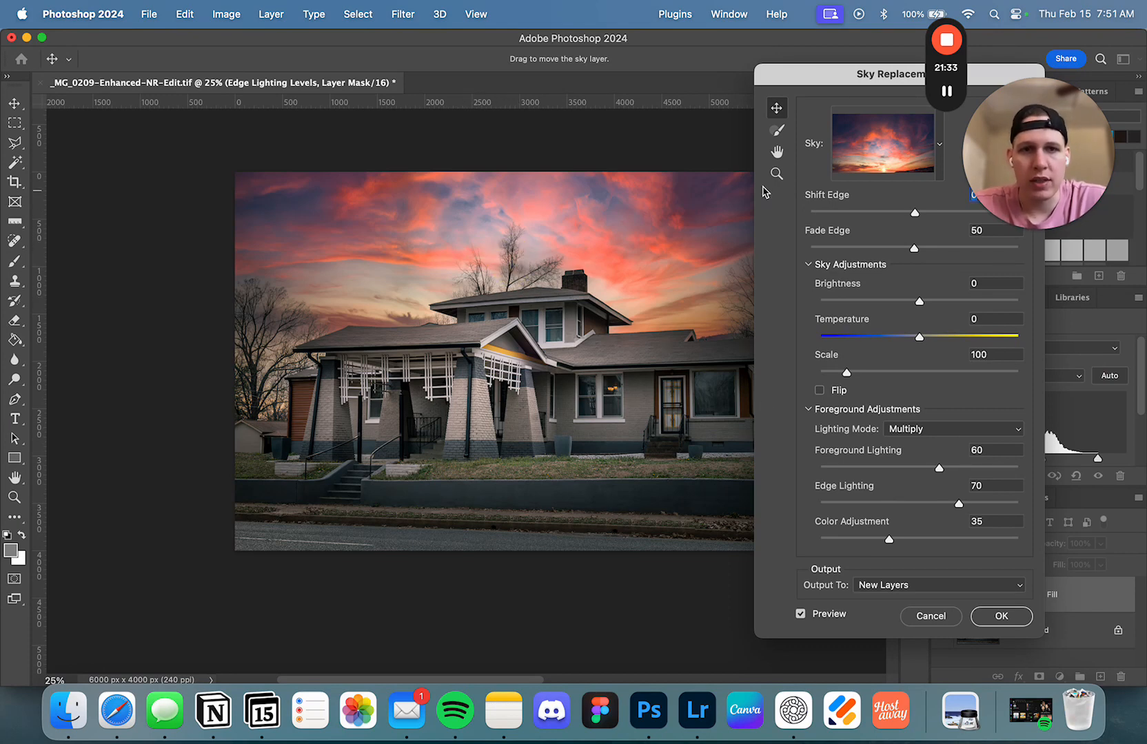
key("z")
left_click_drag(523, 262, 499, 269)
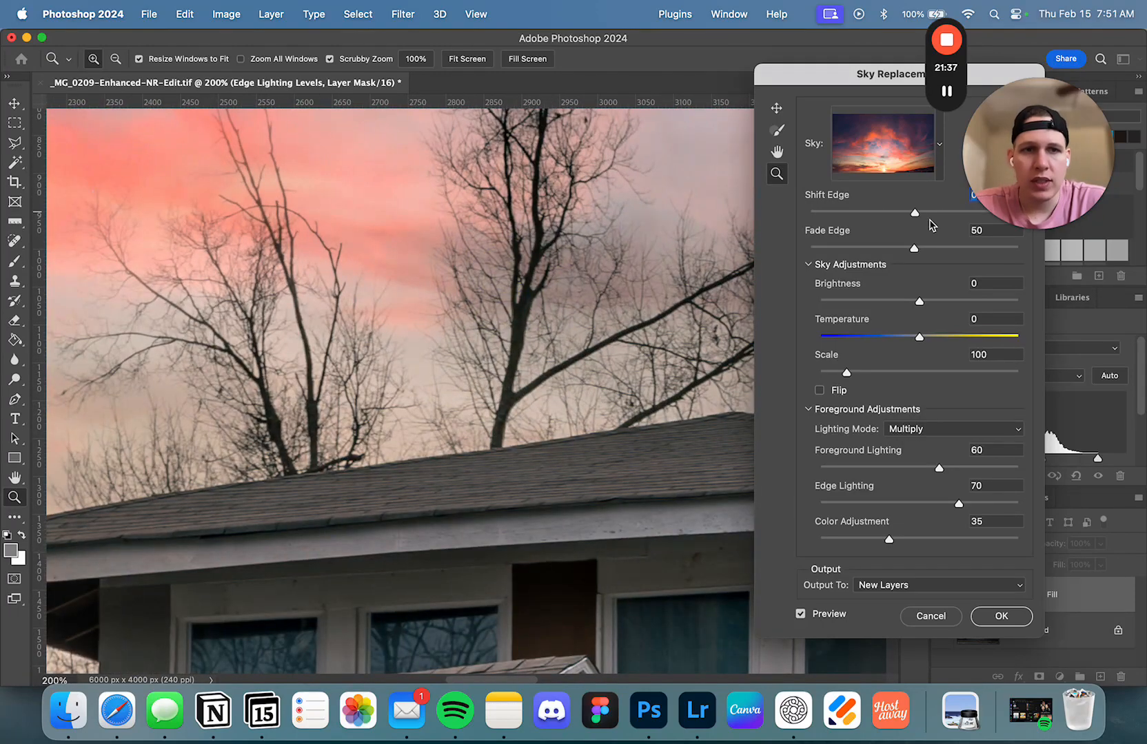
mouse_move(914, 212)
left_mouse_down()
mouse_move(976, 215)
mouse_move(901, 208)
mouse_move(990, 191)
mouse_move(945, 221)
mouse_move(888, 219)
mouse_move(908, 221)
left_mouse_up()
left_click(930, 615)
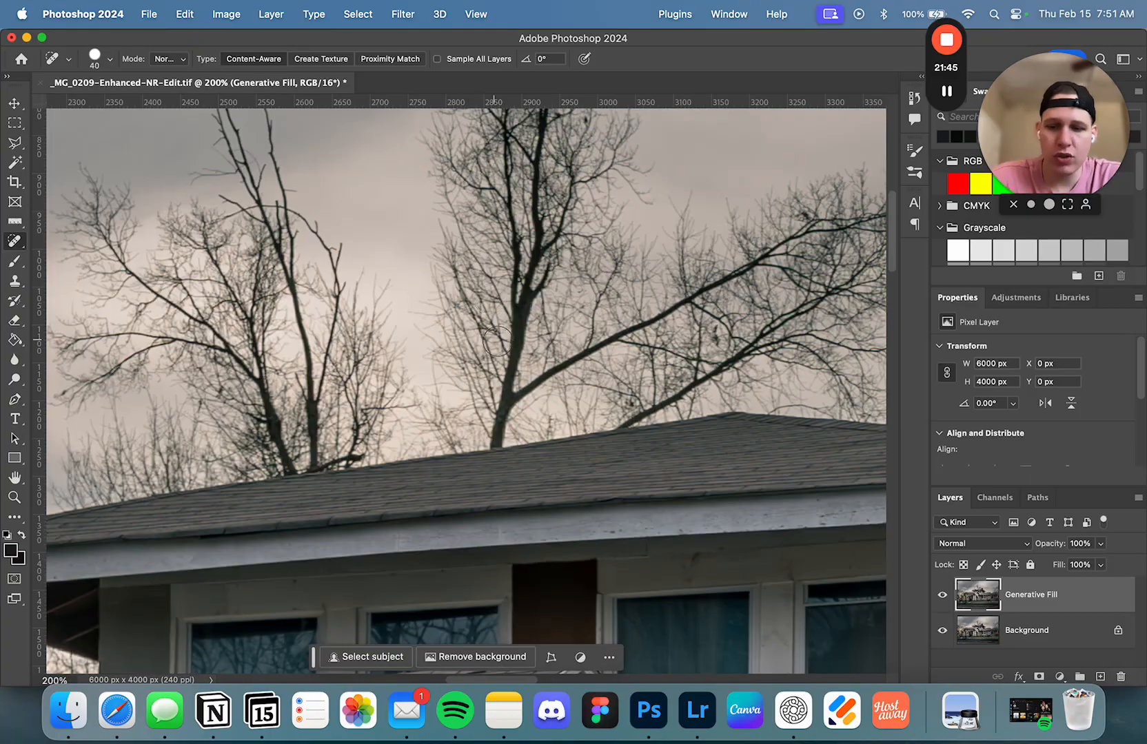
Trace the upper roofline beneath the bare trees, from the roof's left slope over the ridge to the chimney, with the Polygonal Lasso
left_click(556, 335, "alt")
left_click(555, 334, "alt")
left_click(556, 334, "alt")
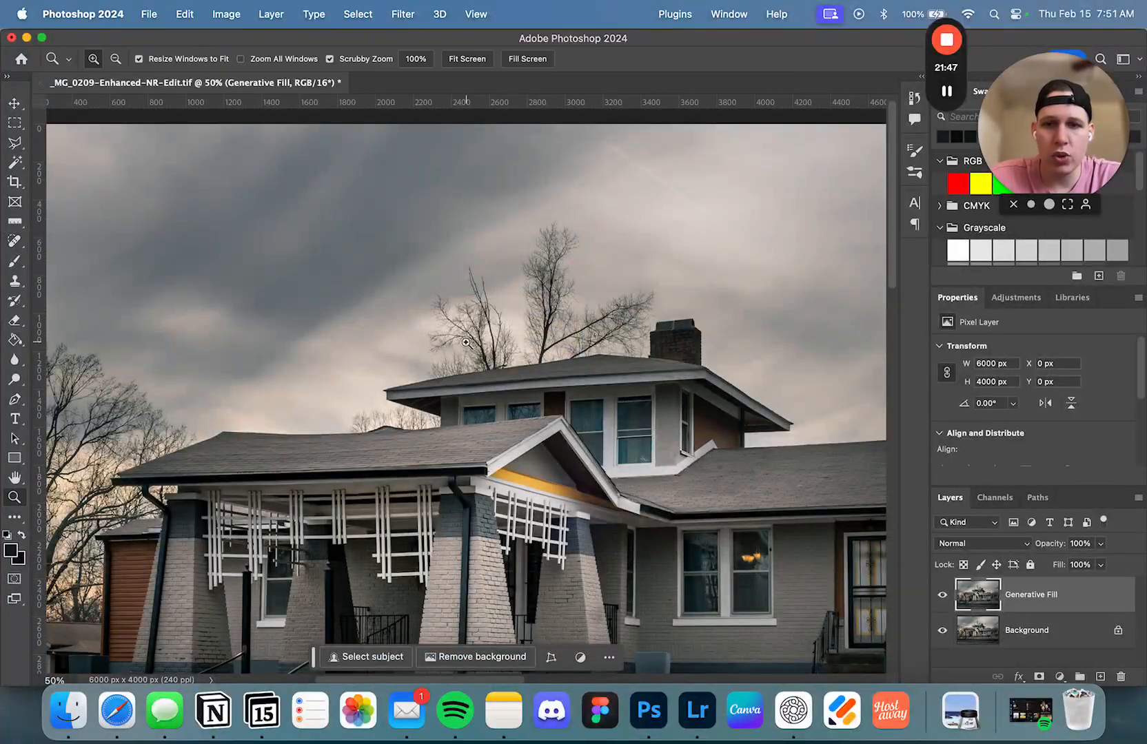
left_click(461, 342)
left_click(464, 340)
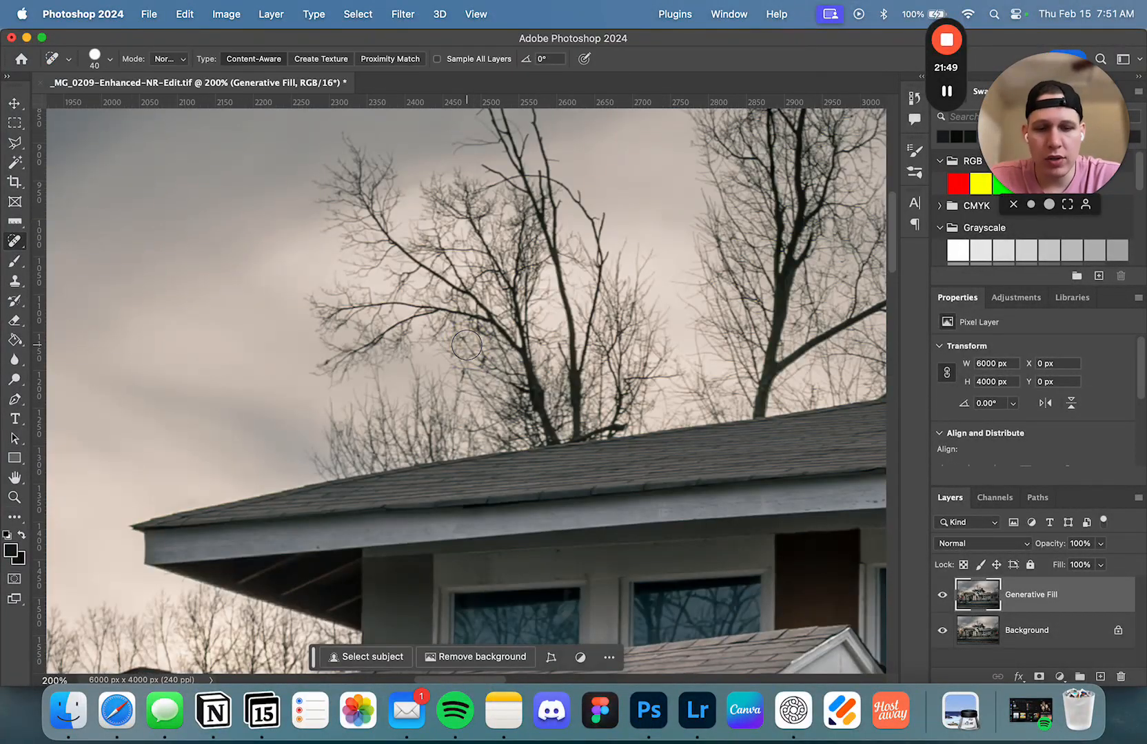
key("l")
left_click(310, 483)
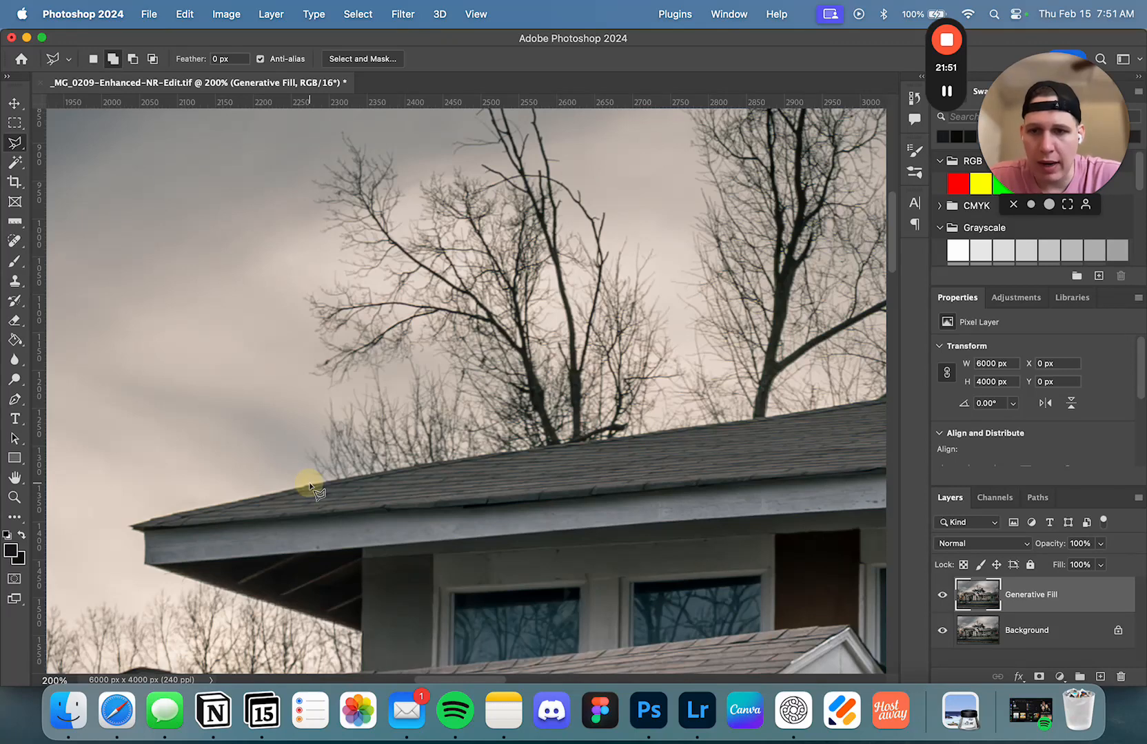
left_click(501, 452)
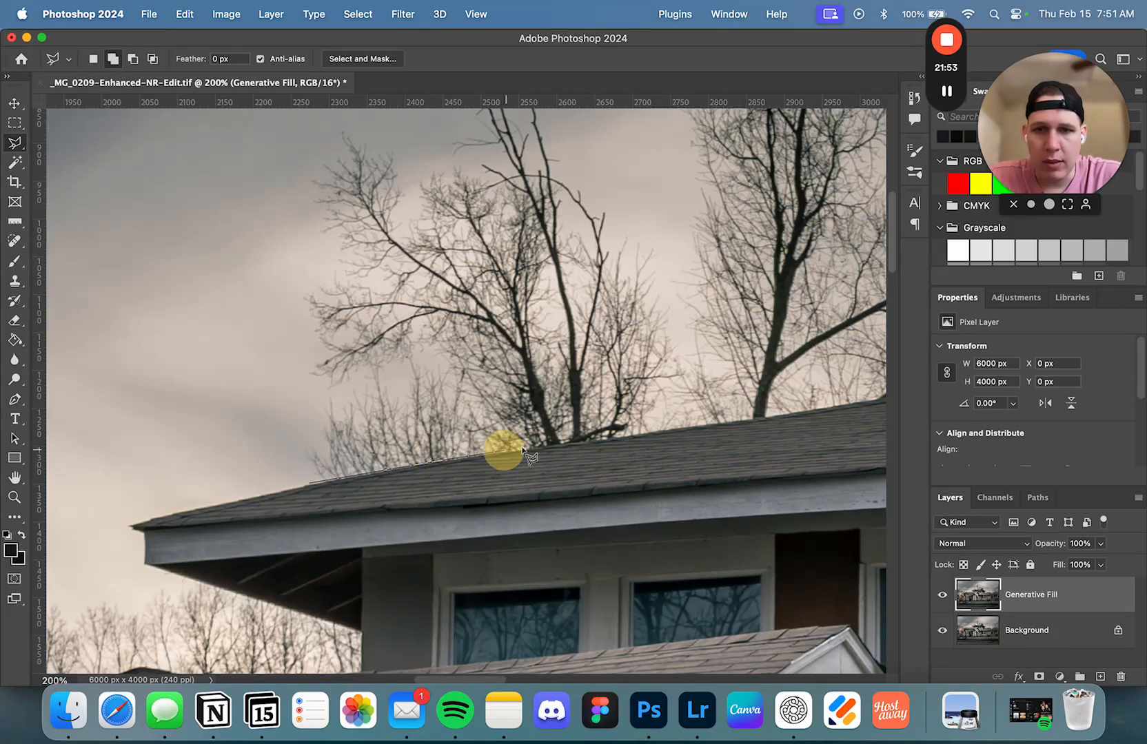
left_click(716, 423)
left_click(783, 416)
scroll(780, 411, "right", 5)
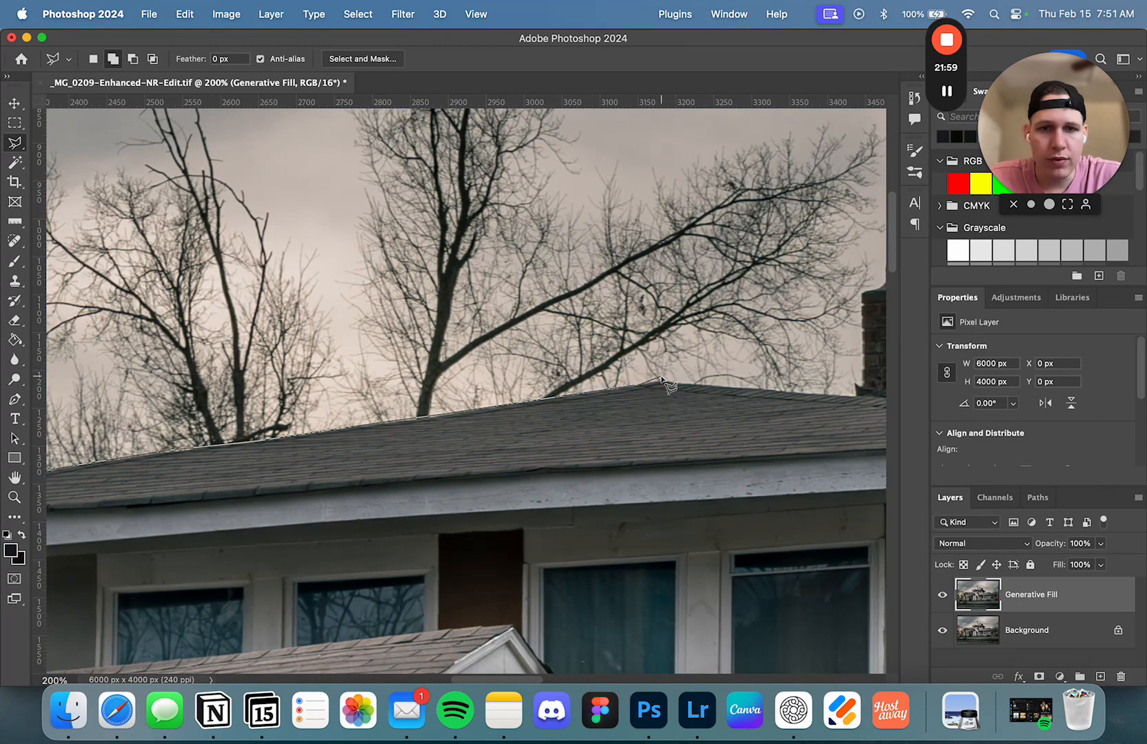
left_click(663, 381)
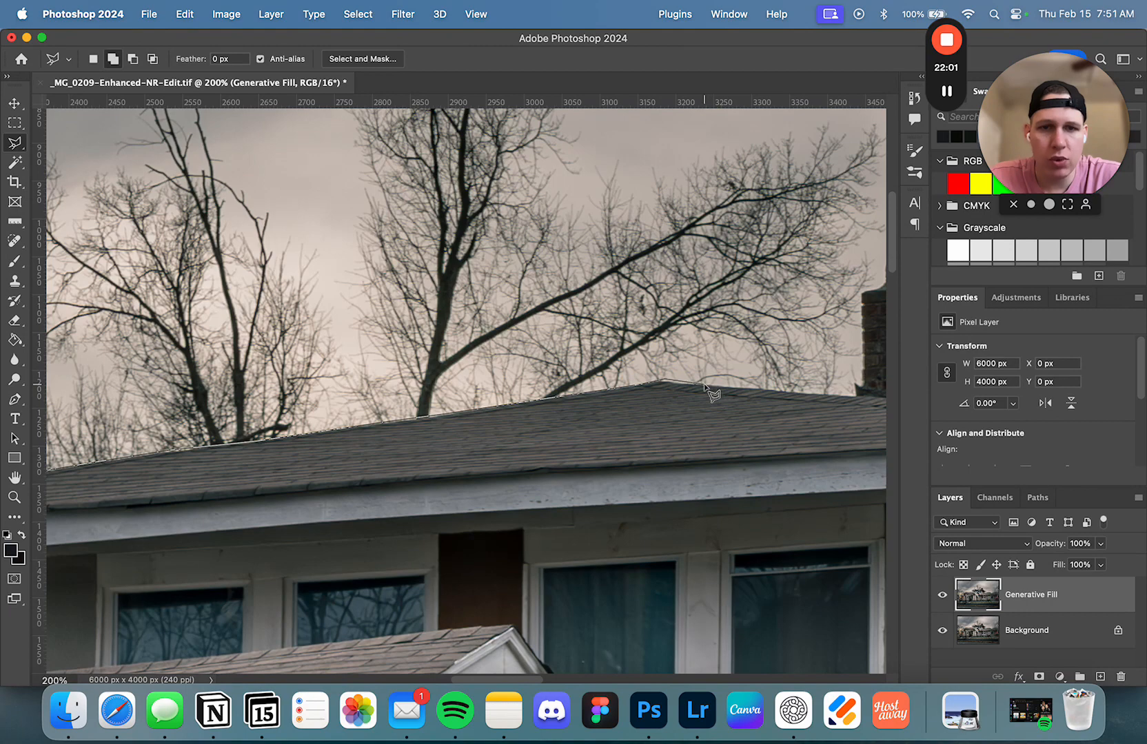
left_click(809, 391)
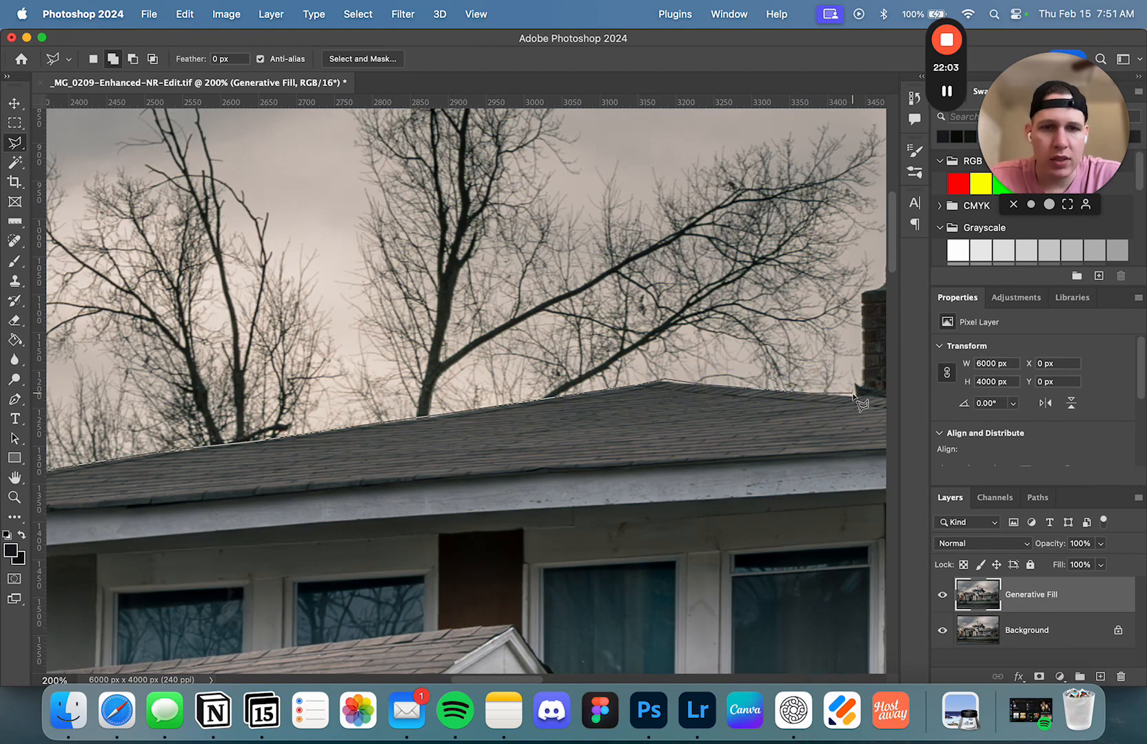
left_click(861, 386)
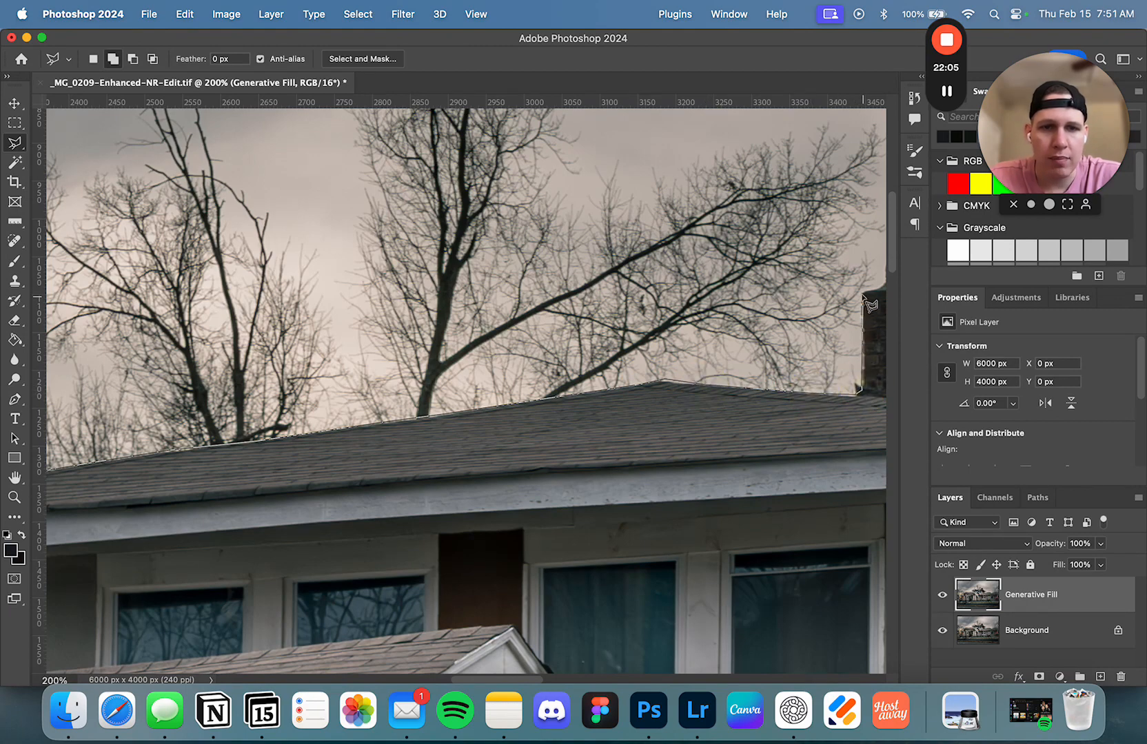
left_click(862, 292)
Continue the lasso outline up past the chimney top, through the sky around the bare trees, and close it at the roof's left slope
scroll(861, 292, "right", 8)
left_click(588, 286)
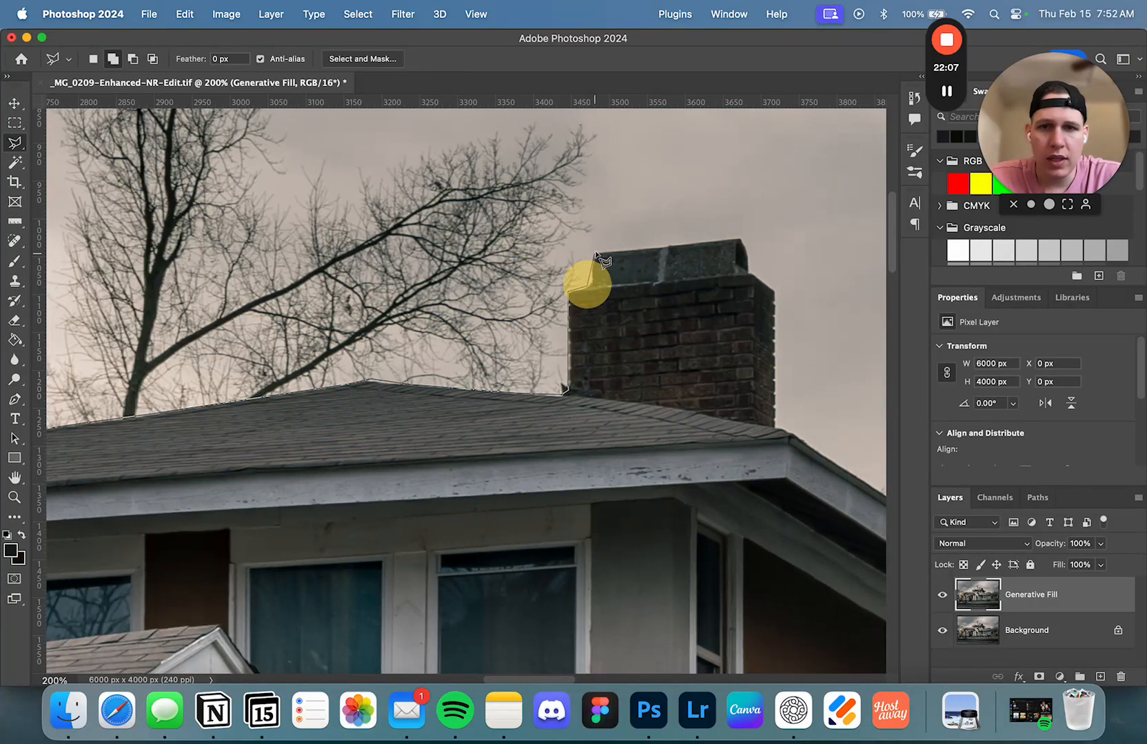
left_click(595, 249)
left_click(646, 201)
left_click(653, 98)
left_click(520, 195)
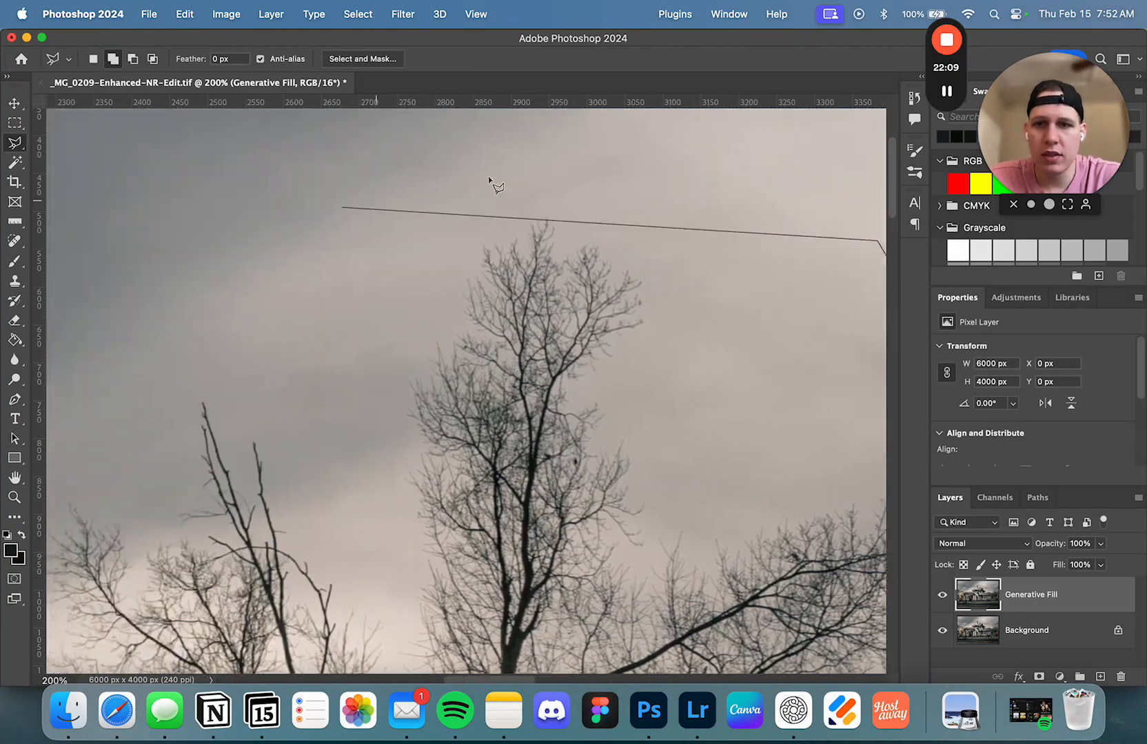
left_click(565, 154)
left_click(529, 223)
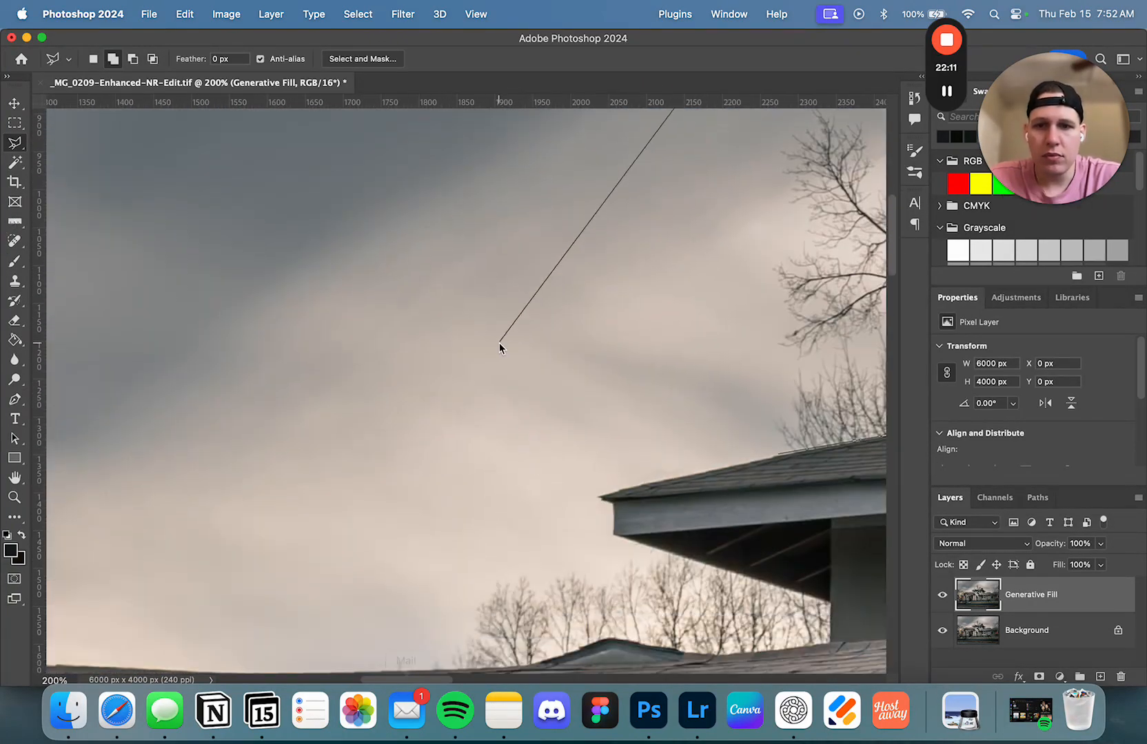
left_click(499, 342)
double_click(738, 438)
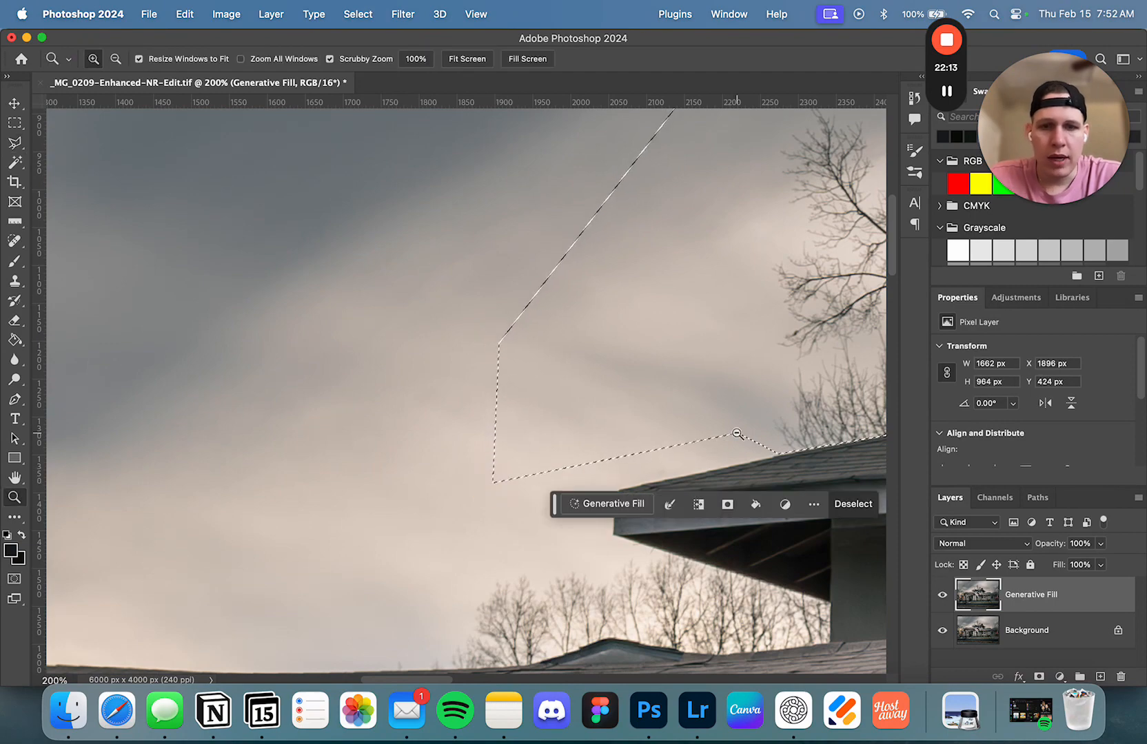
Feather the tree selection by 2 pixels
key("super+minus")
key("super+minus")
key("super+minus")
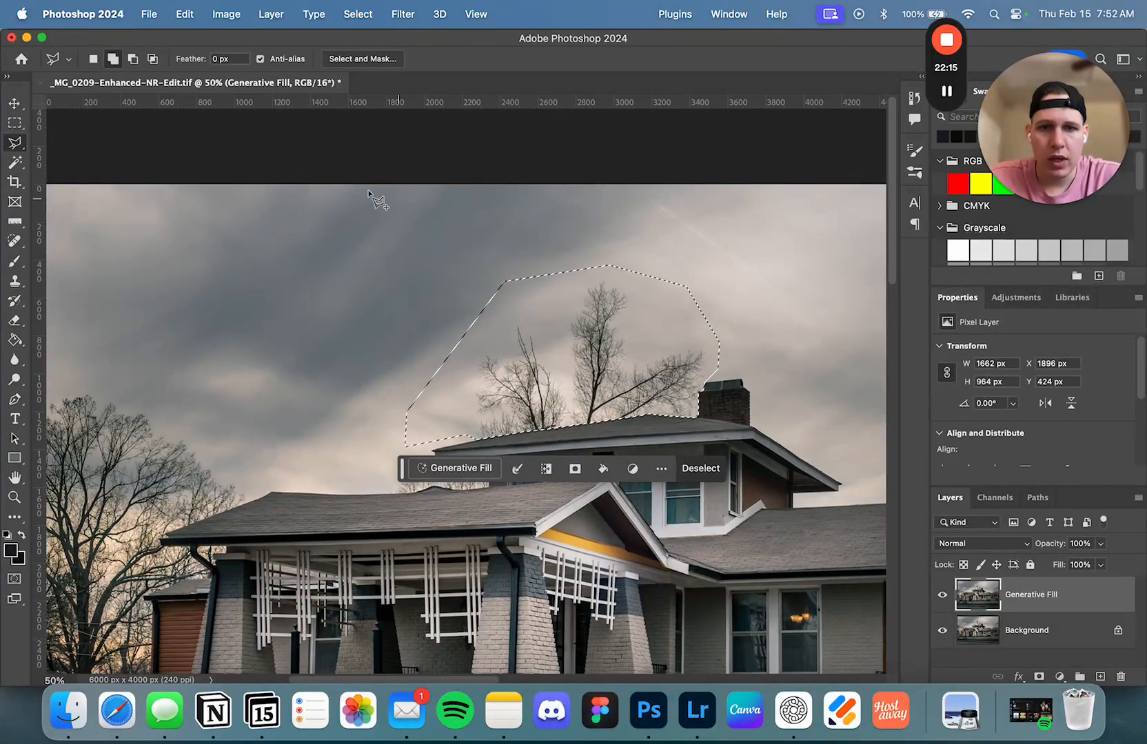
left_click(403, 14)
mouse_move(358, 13)
mouse_move(514, 257)
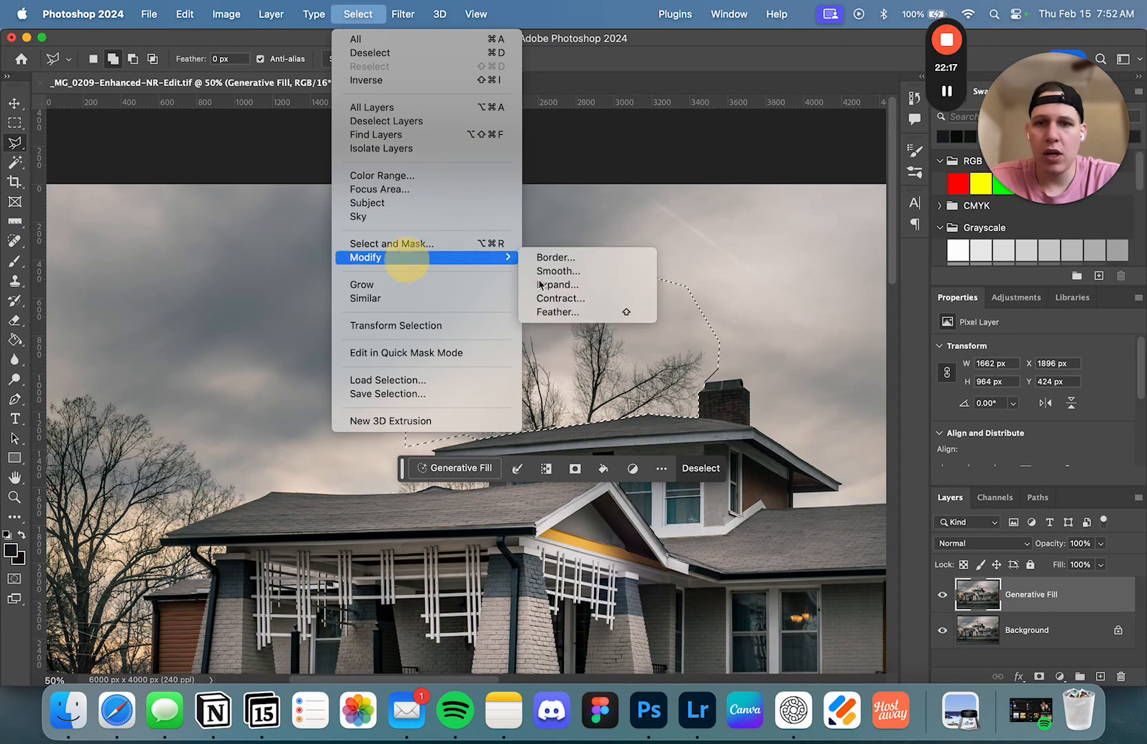
left_click(552, 316)
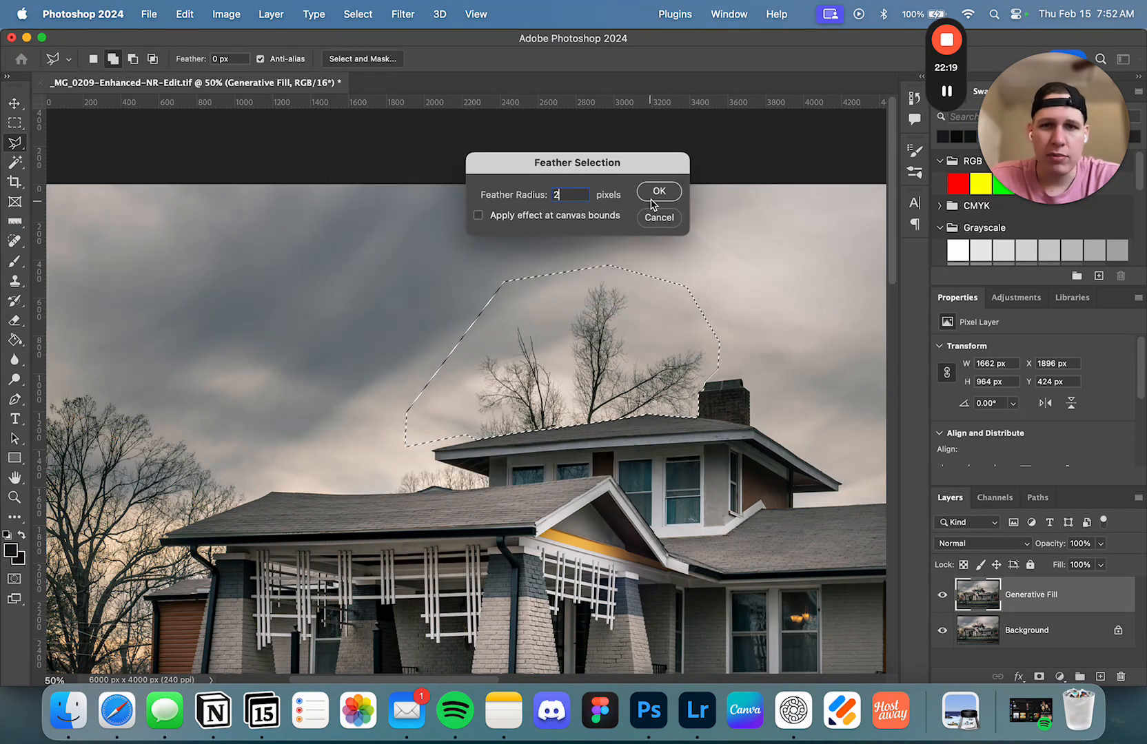
left_click(650, 193)
Cover the selected trees behind the upper roof with cloned sky using a 250 px Clone Stamp, and deselect the area
left_click(596, 410, "super")
left_click(596, 410, "super")
left_click(596, 410, "super")
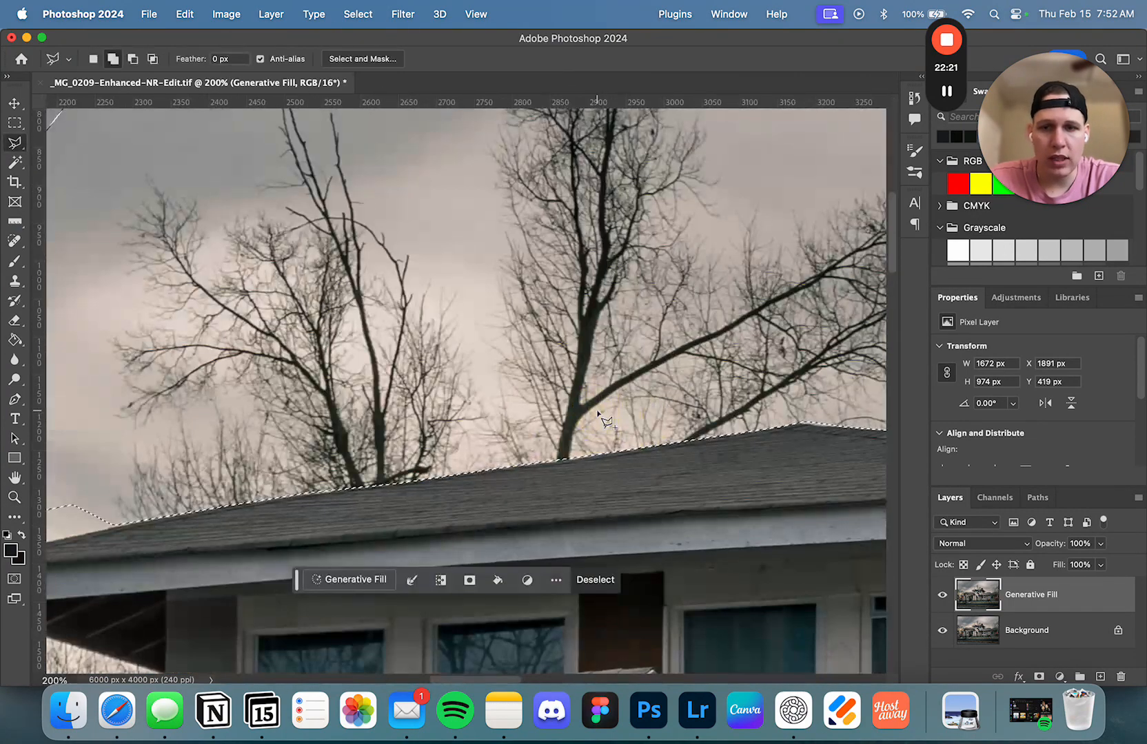
left_click(596, 410, "alt+super")
left_click(596, 410, "alt+super")
left_click(596, 410, "alt+super")
key("s")
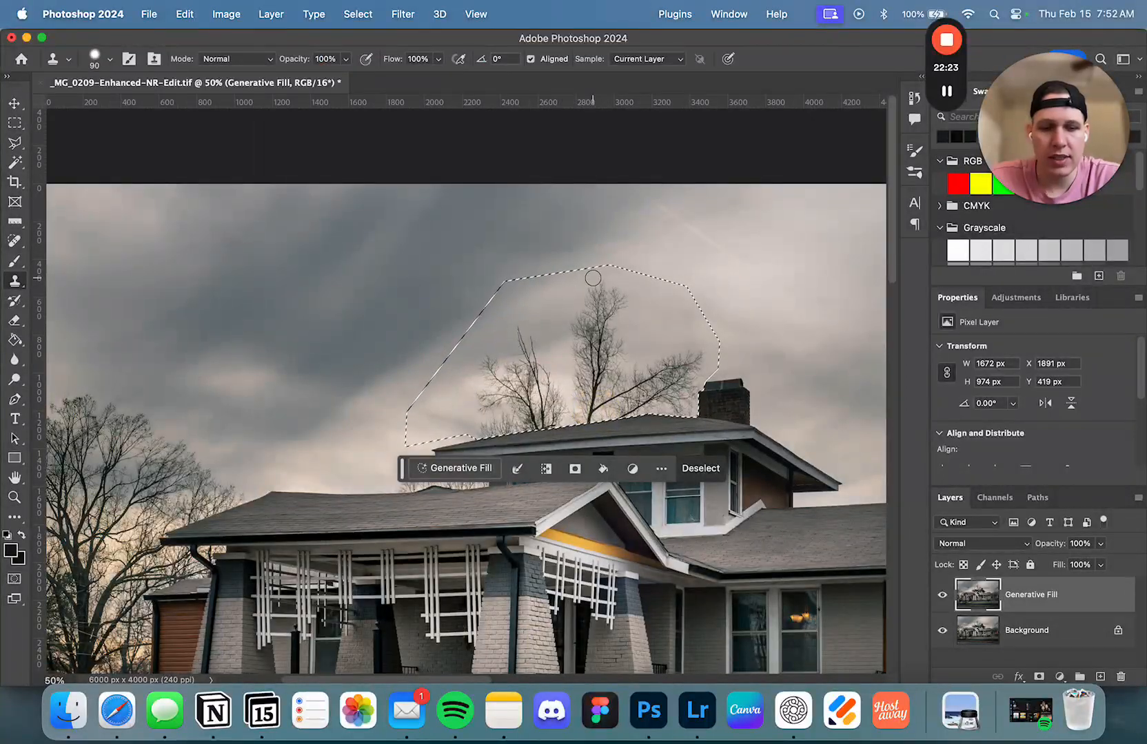
left_click_drag(749, 253, 547, 252)
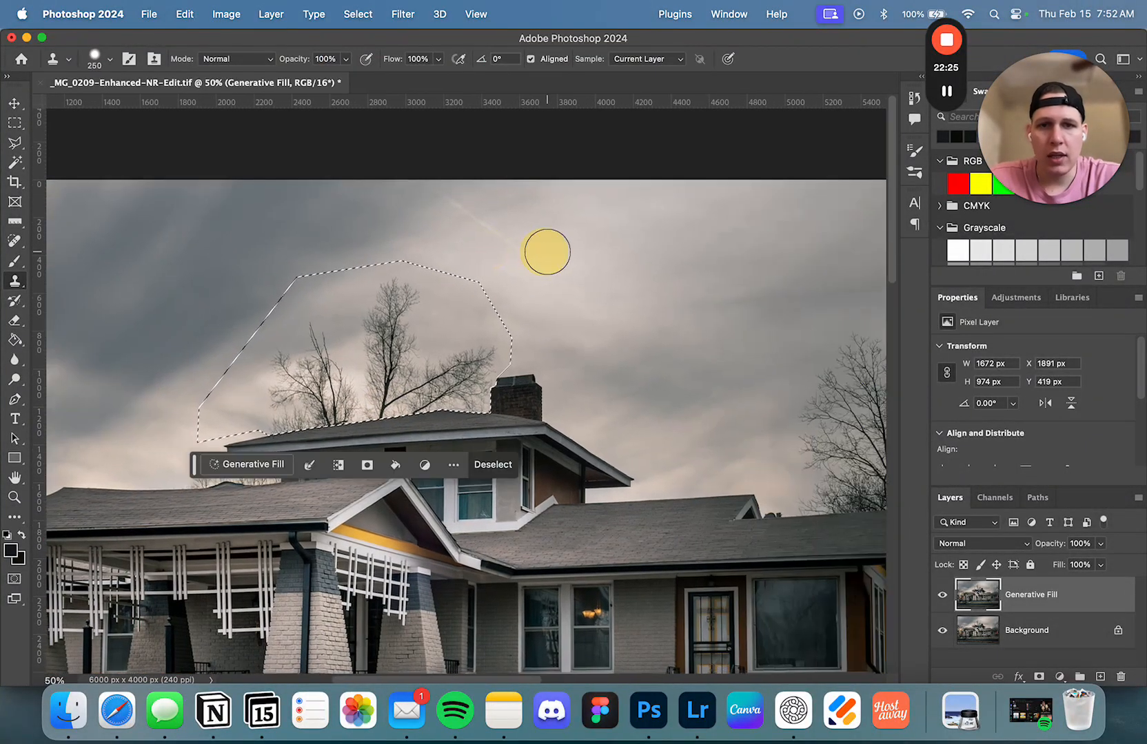
left_click(622, 250, "alt")
mouse_move(486, 348)
left_mouse_down()
mouse_move(435, 379)
mouse_move(419, 311)
mouse_move(312, 453)
mouse_move(304, 386)
mouse_move(274, 325)
mouse_move(292, 427)
mouse_move(256, 423)
mouse_move(250, 348)
mouse_move(517, 383)
mouse_move(235, 288)
mouse_move(430, 404)
left_mouse_up()
key("super+d")
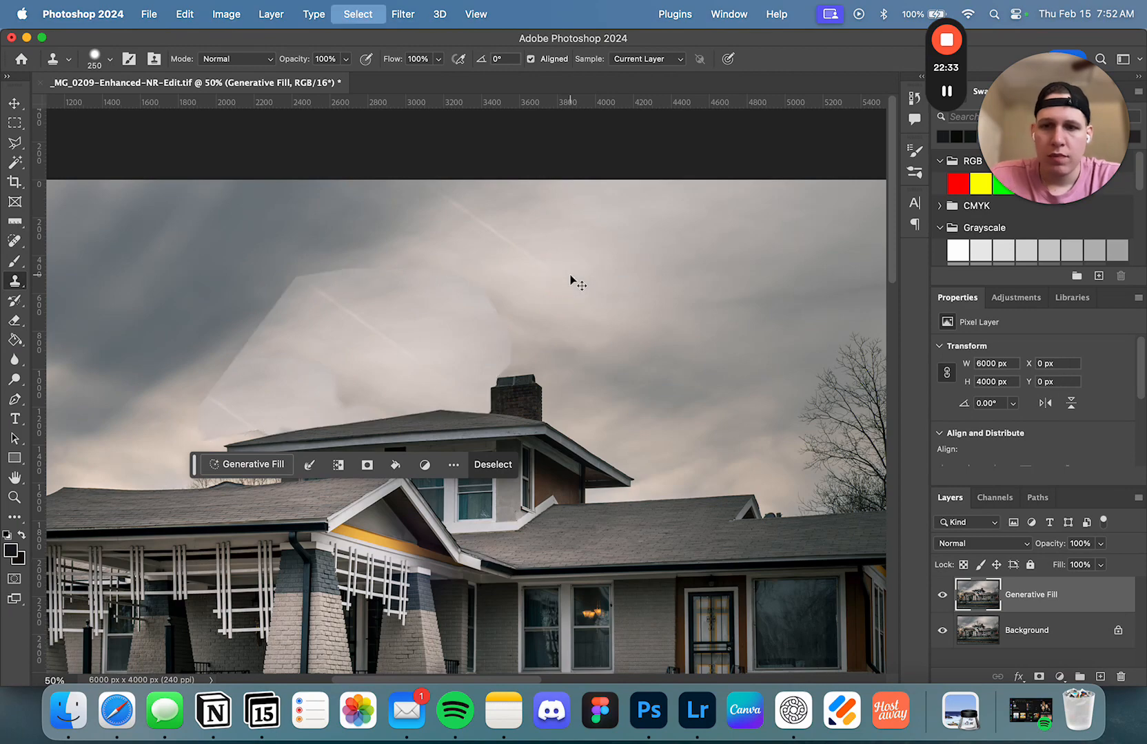
Heal the leftover branch marks and selection edge in the sky above the upper roof's left eave with the Spot Healing Brush at 40 px
left_click_drag(353, 300, 509, 233)
key("z")
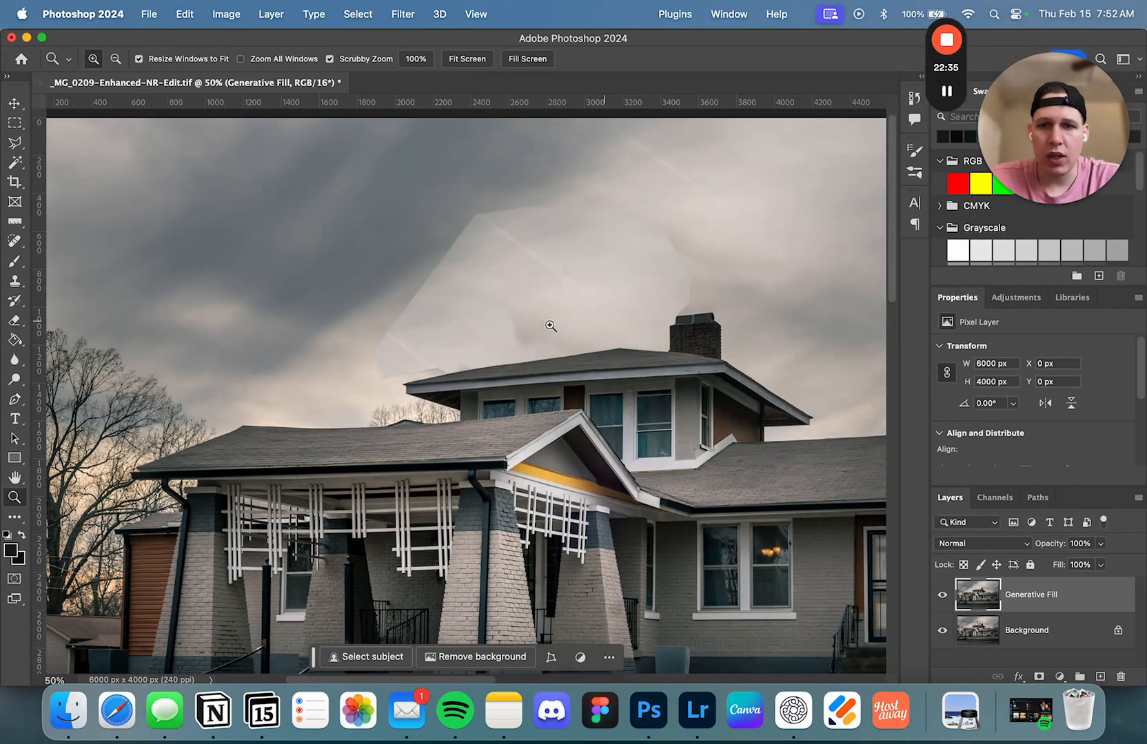
key("s")
key("z")
left_click(440, 369)
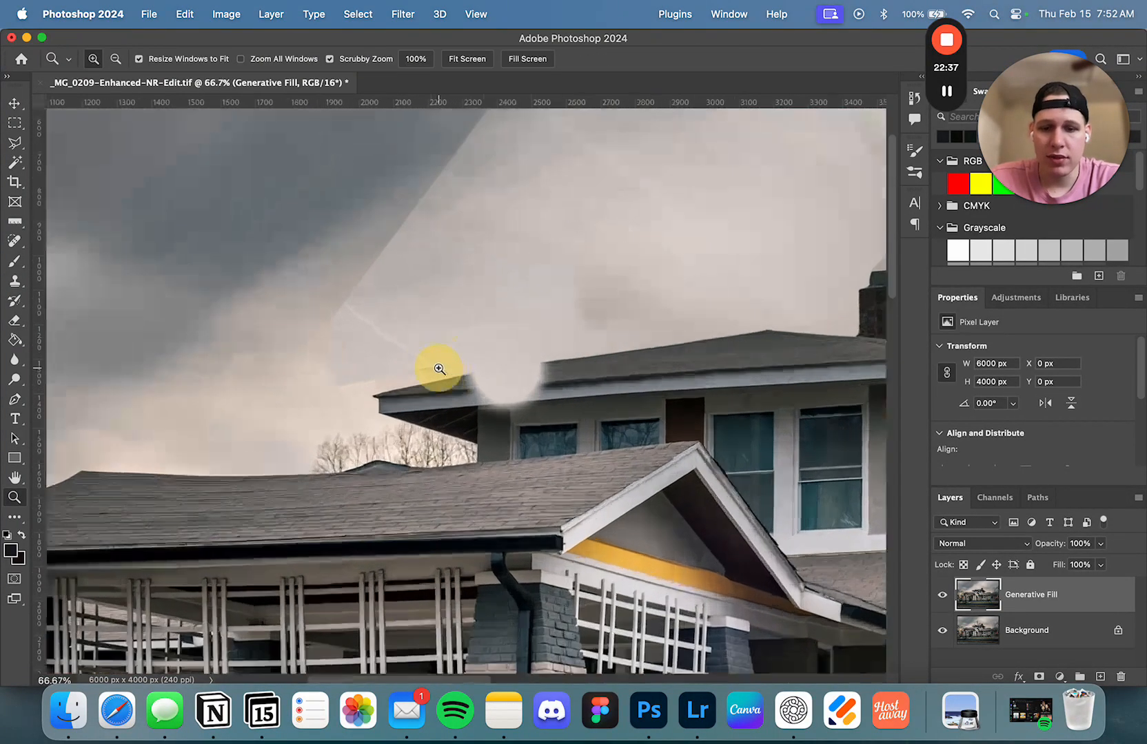
key("j")
left_click_drag(476, 381, 242, 376)
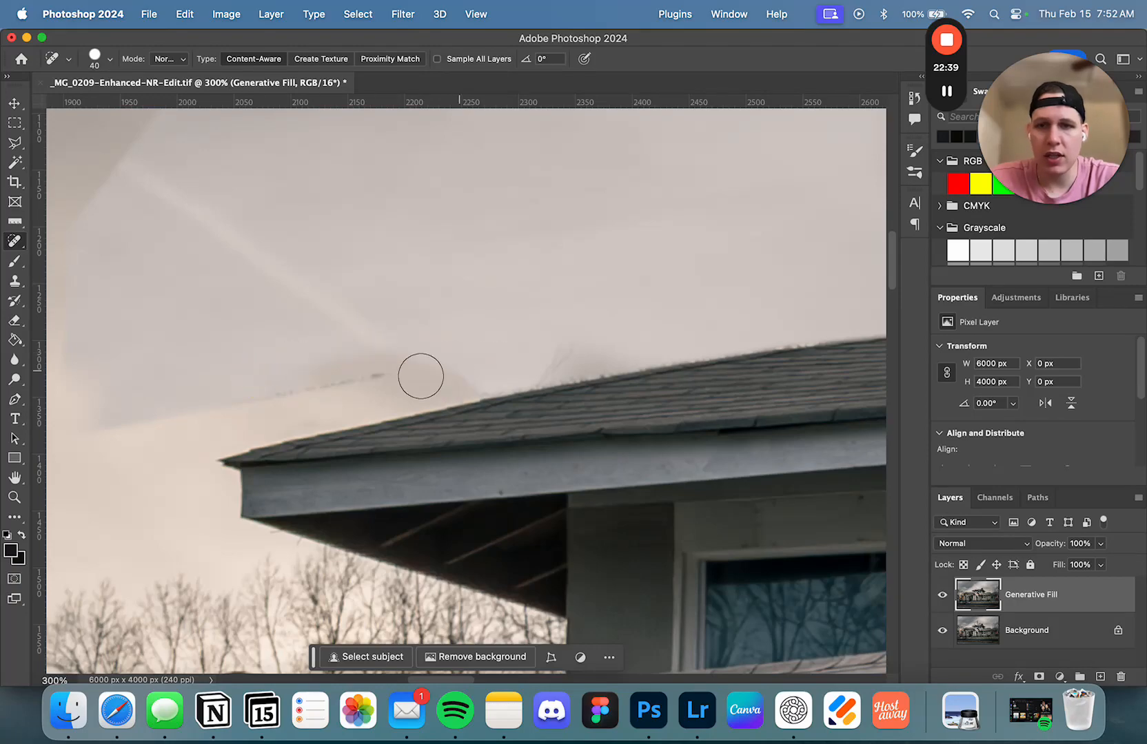
left_click_drag(370, 380, 166, 400)
left_click_drag(328, 338, 544, 294)
mouse_move(438, 334)
left_mouse_down()
mouse_move(294, 392)
mouse_move(256, 393)
left_mouse_up()
Heal the visible diagonal seam in the sky along the cloned patch's left edge, and touch up the edge near the chimney
key("z")
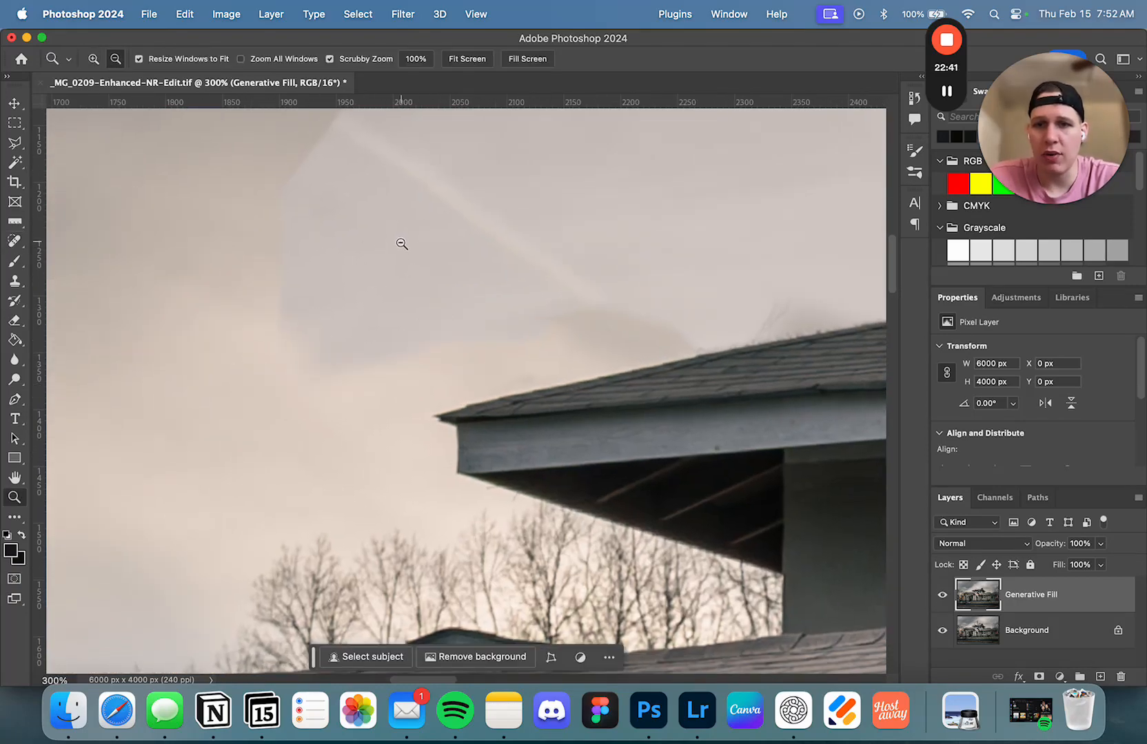
left_click(402, 244, "alt")
left_click(397, 251, "alt")
key("j")
scroll(307, 344, "up", 5)
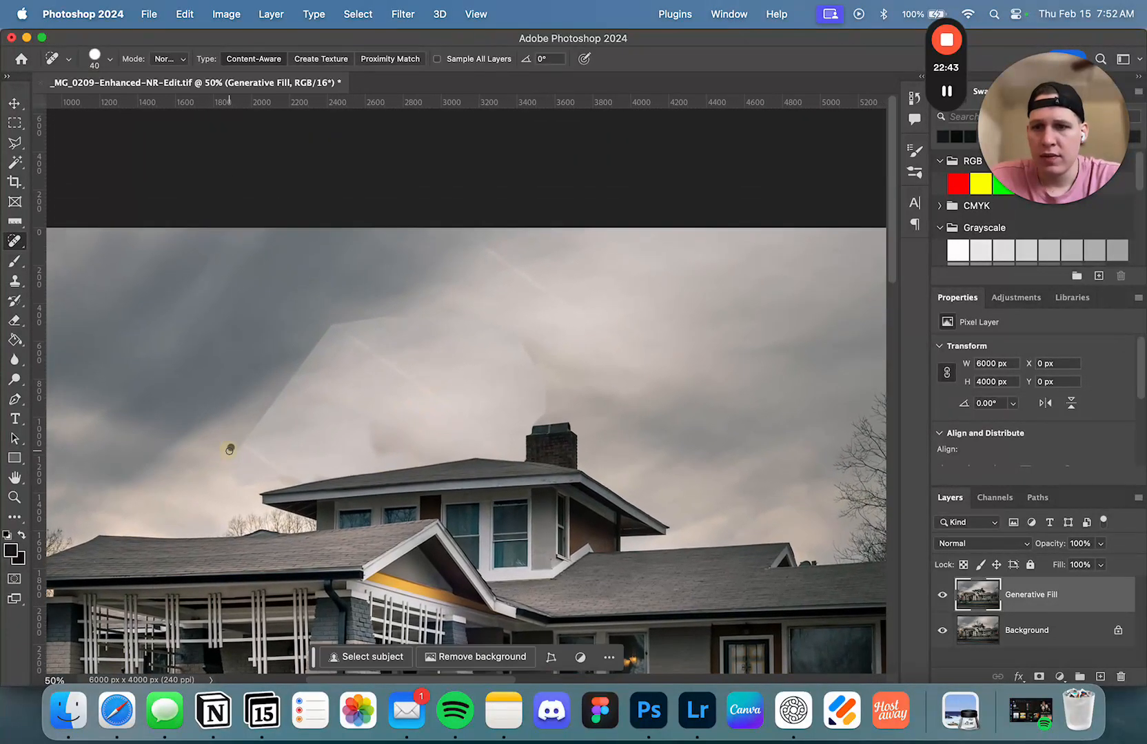
left_click(231, 448)
left_click(333, 324, "shift")
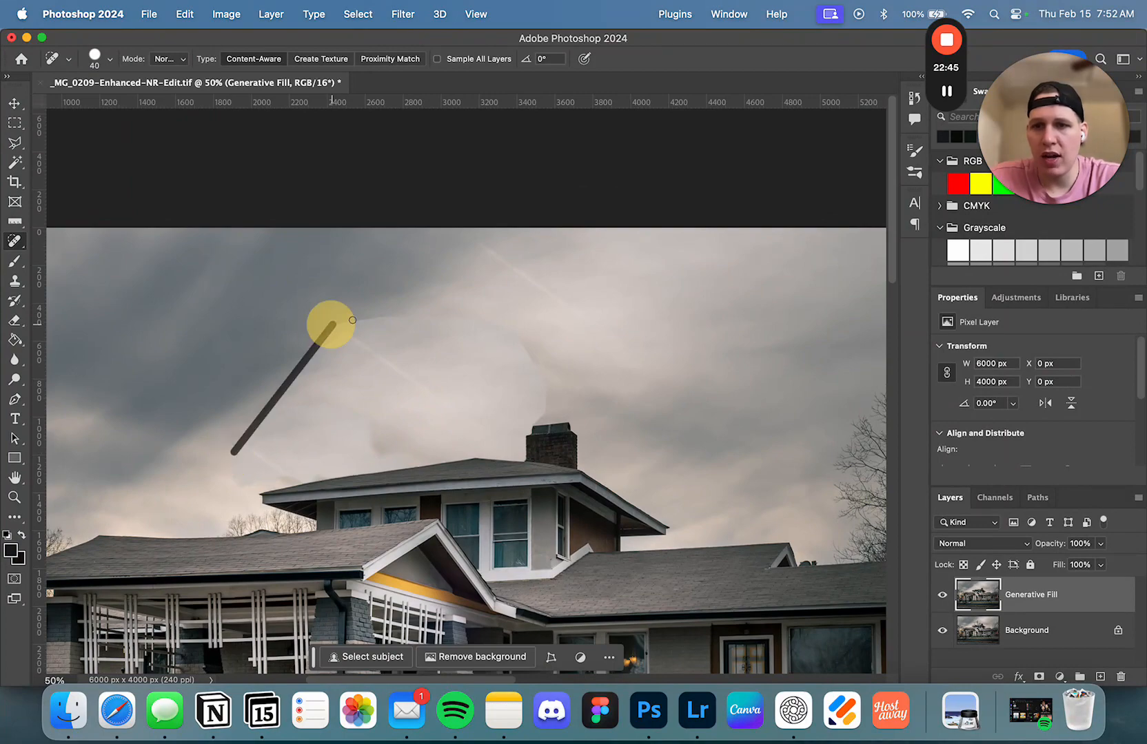
left_click_drag(529, 369, 558, 309)
Open Sky Replacement with the red sunset sky and check its preview across the whole house photo
left_click(567, 307, "alt")
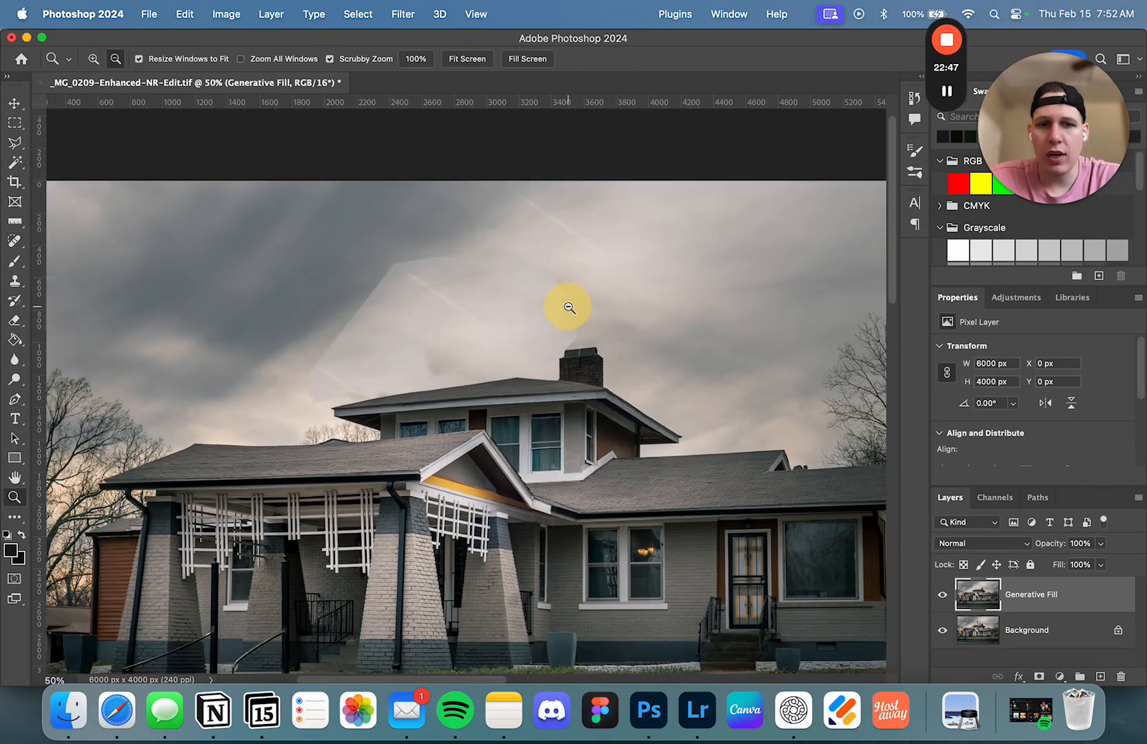
left_click(182, 15)
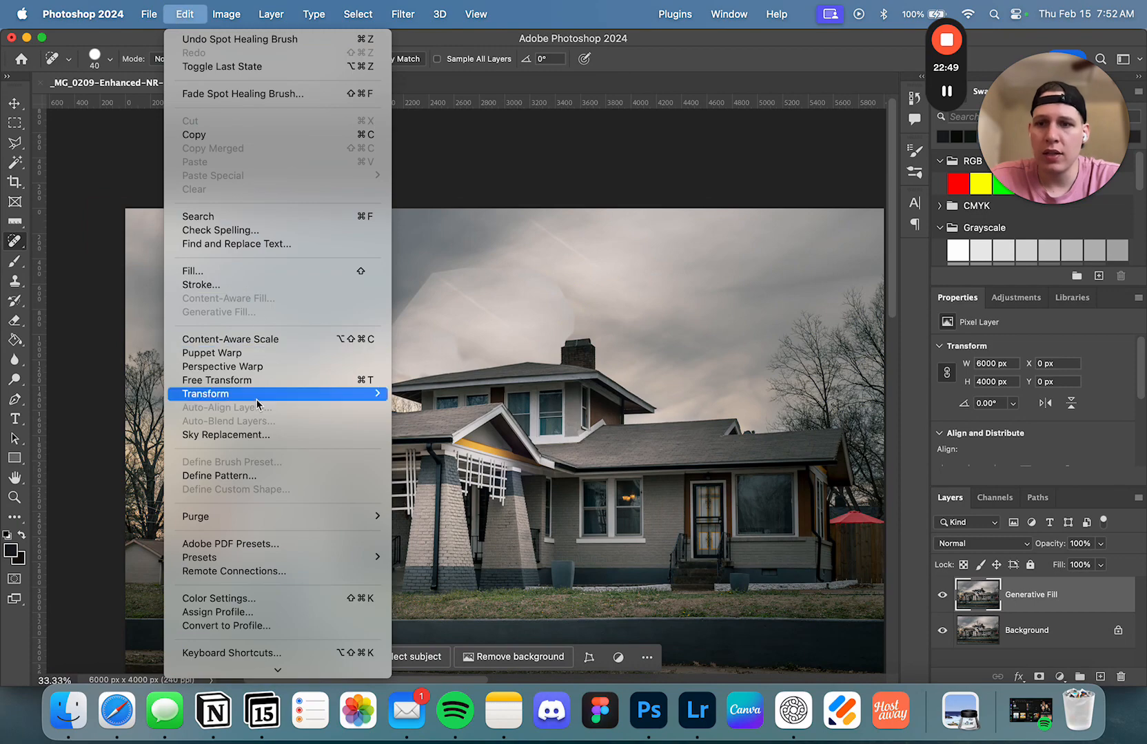
left_click(251, 439)
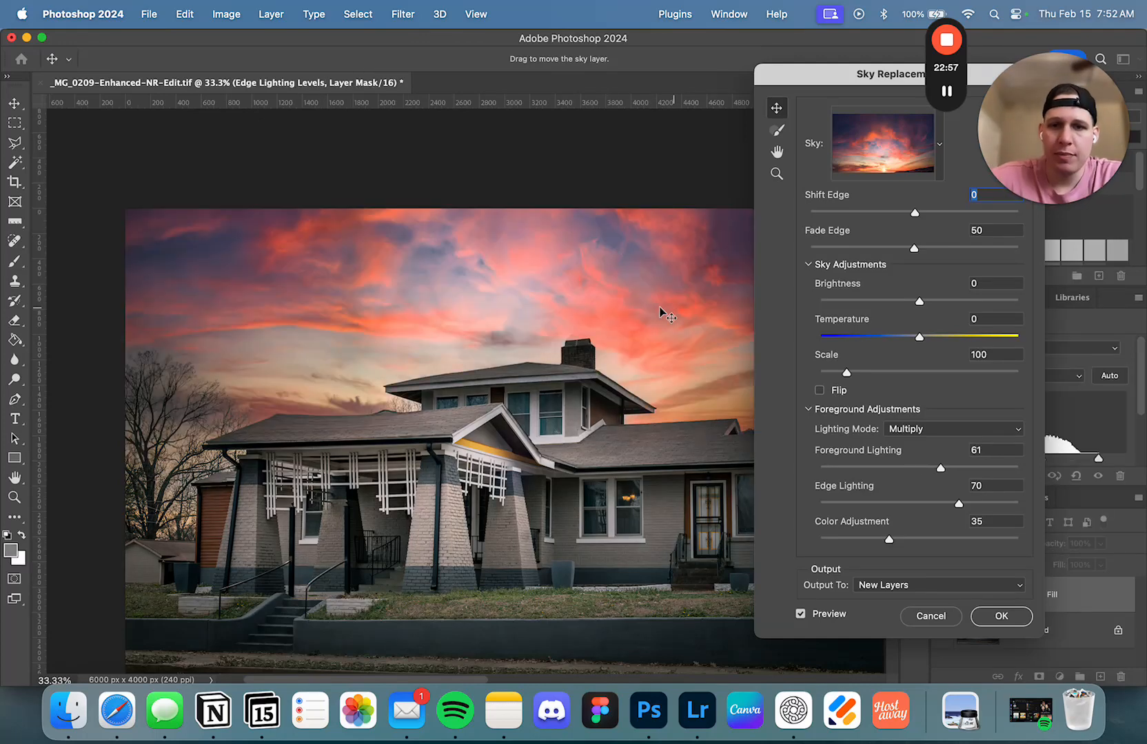
left_click_drag(527, 330, 408, 257)
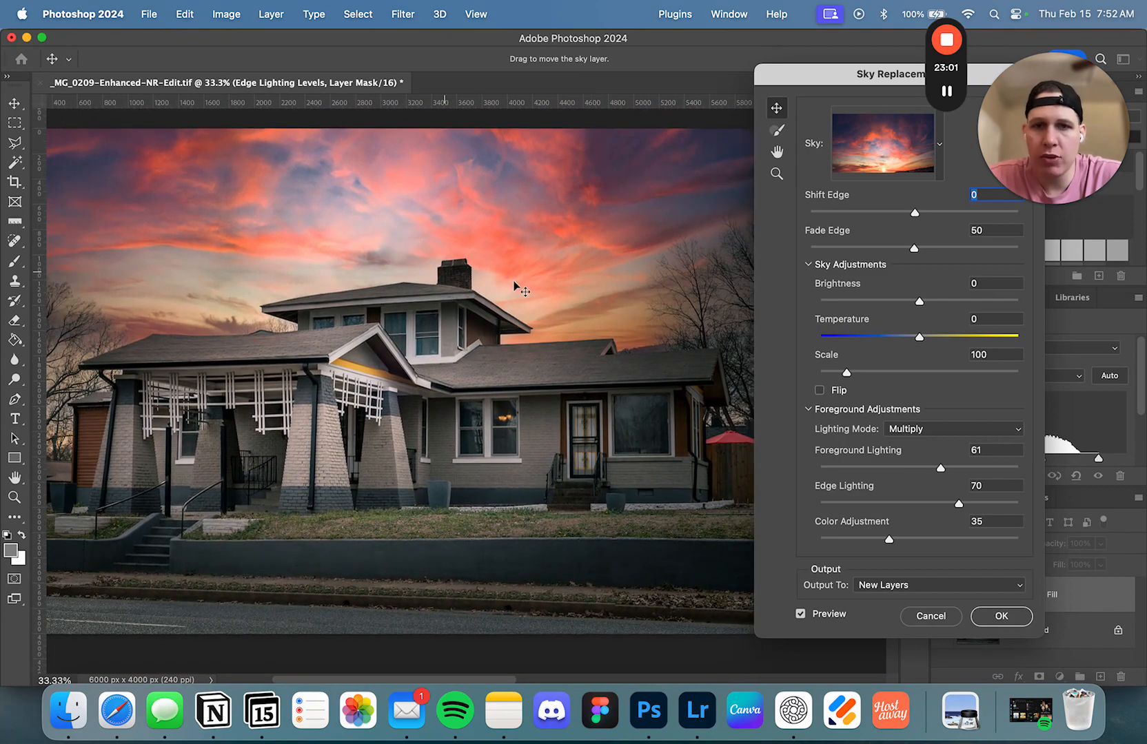
left_click(779, 175)
left_click(474, 307, "alt")
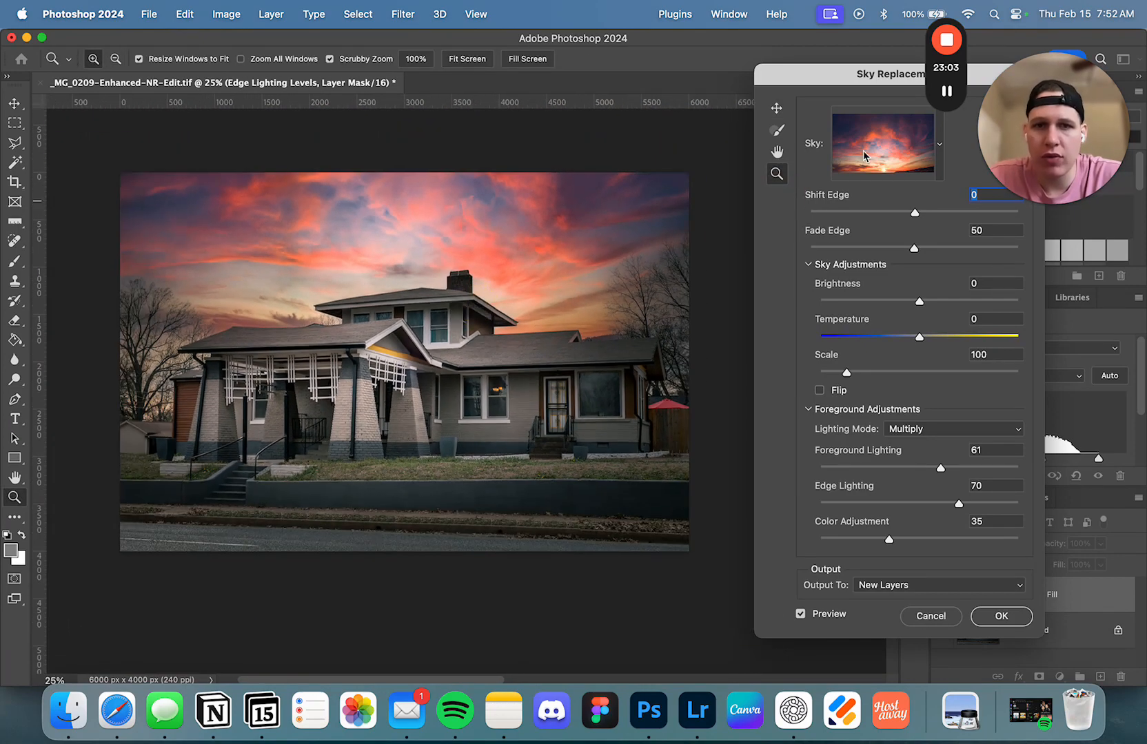
Preview the plain blue, fluffy-cloud and wispy-cloud Blue Skies presets on the house photo, and compare them with the red sunset preset from Spectacular
left_click(942, 148)
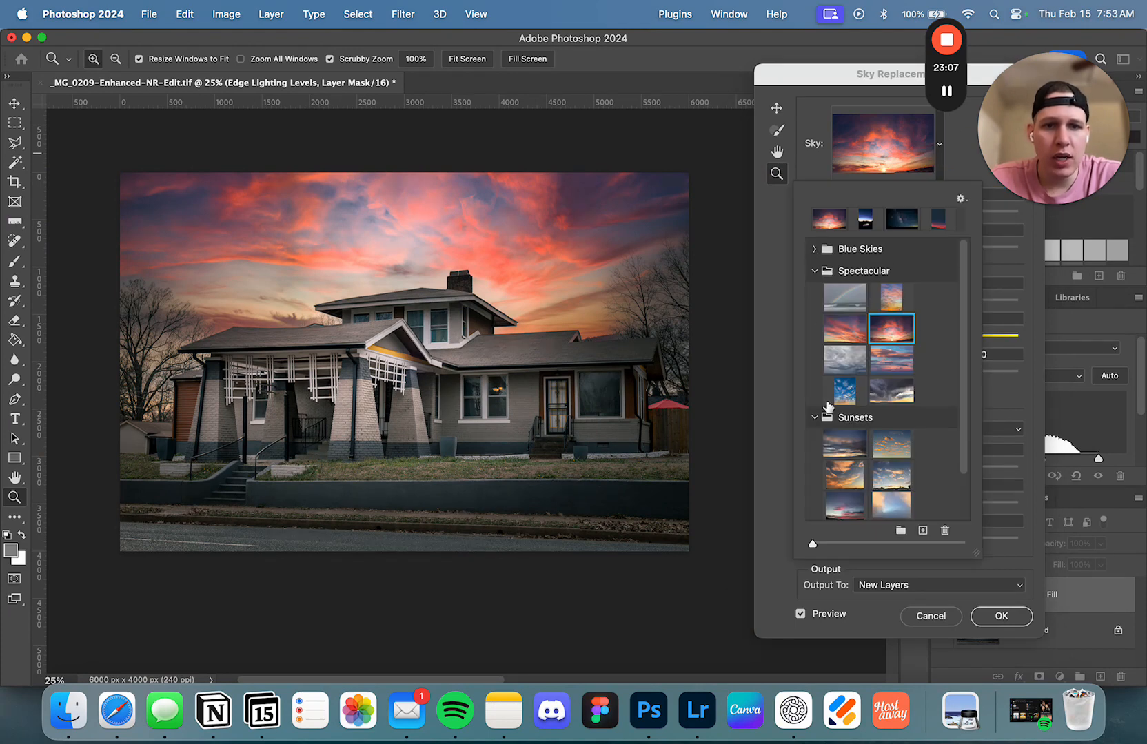
left_click(813, 249)
left_click(814, 249)
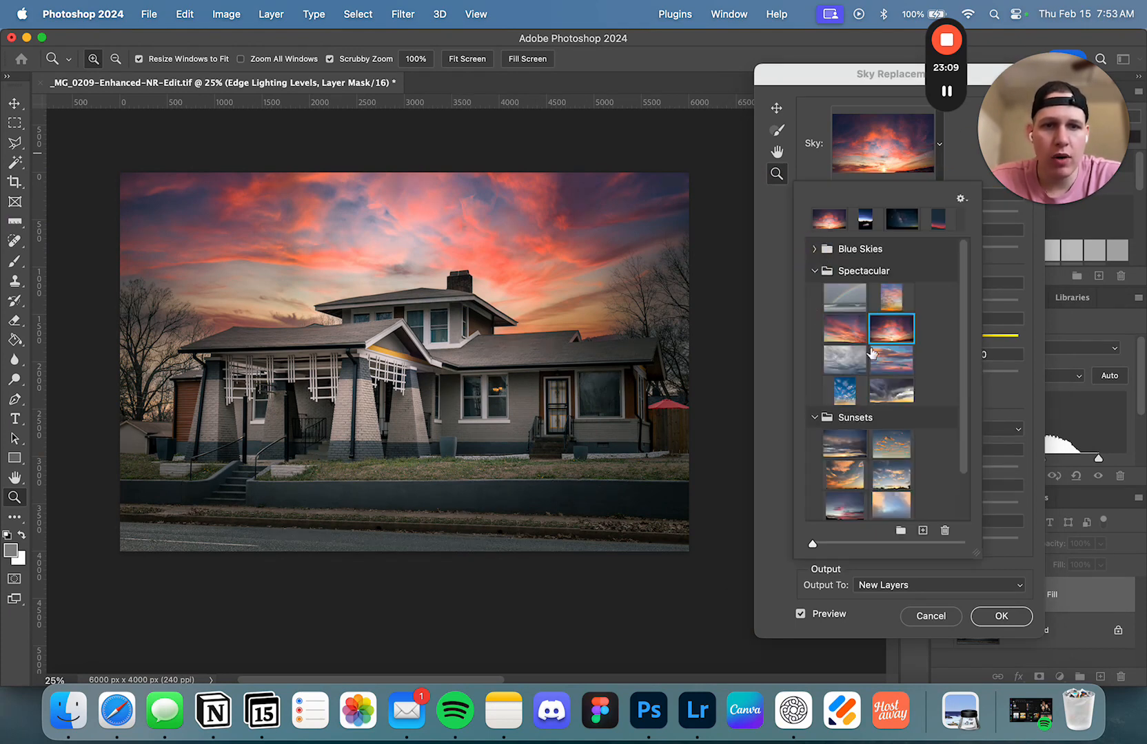
left_click(815, 249)
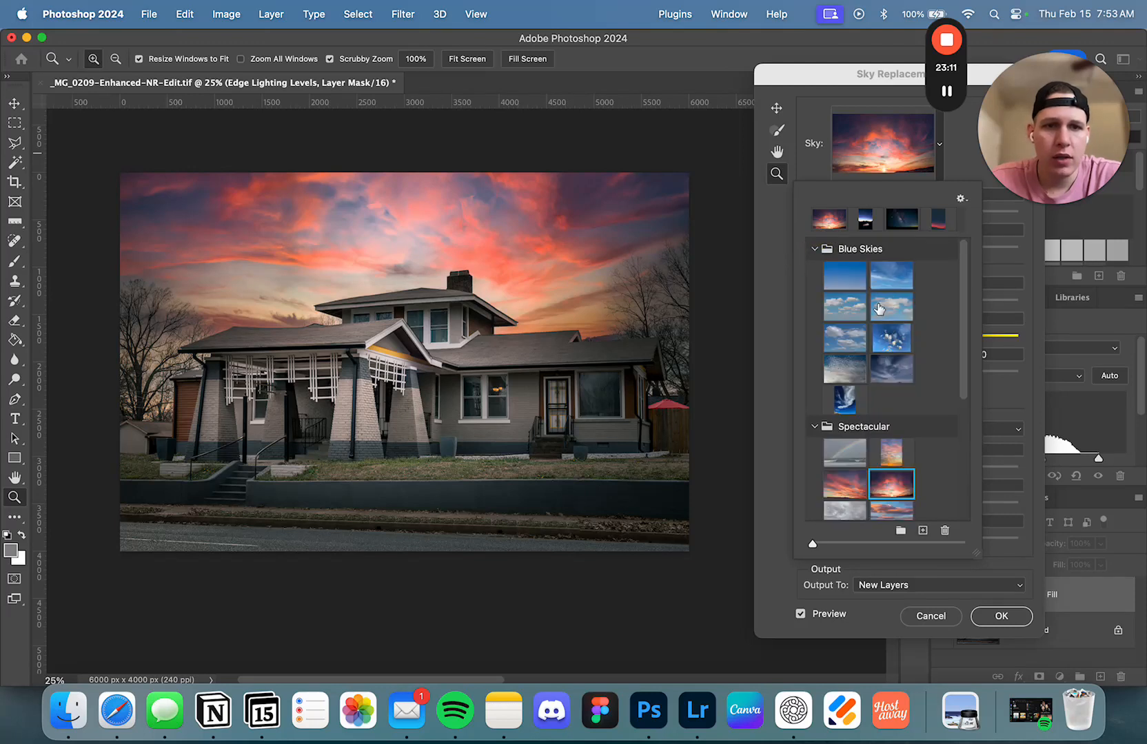
left_click(845, 276)
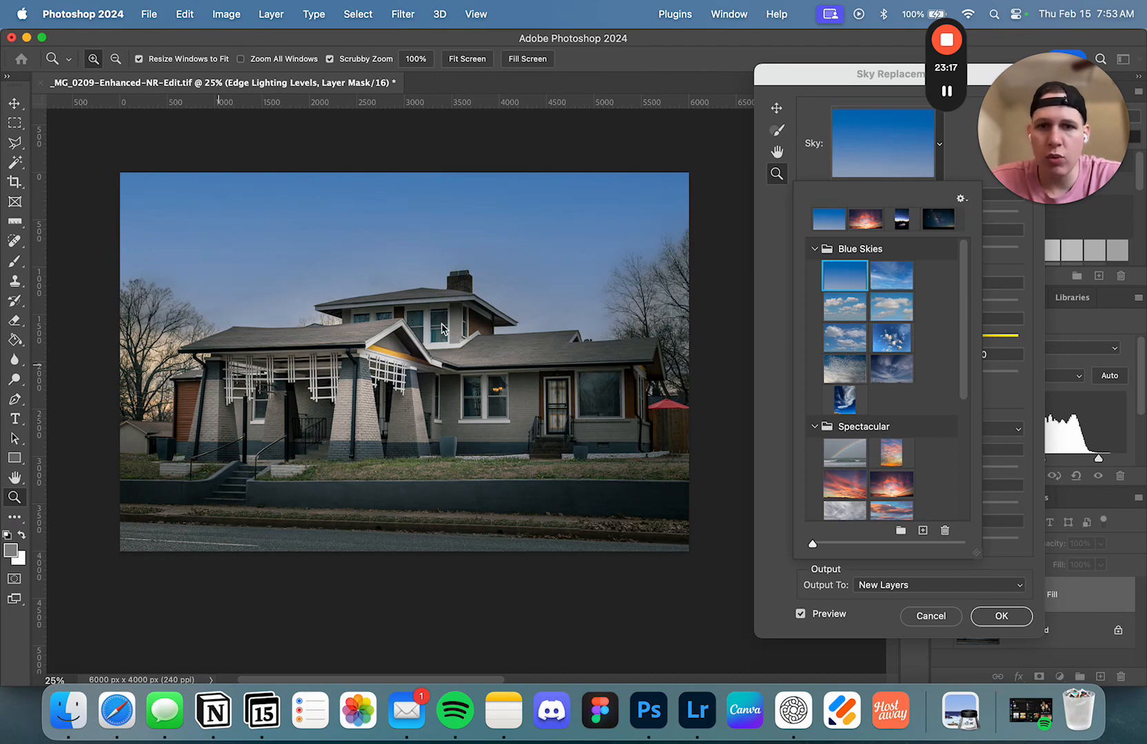
left_click(889, 309)
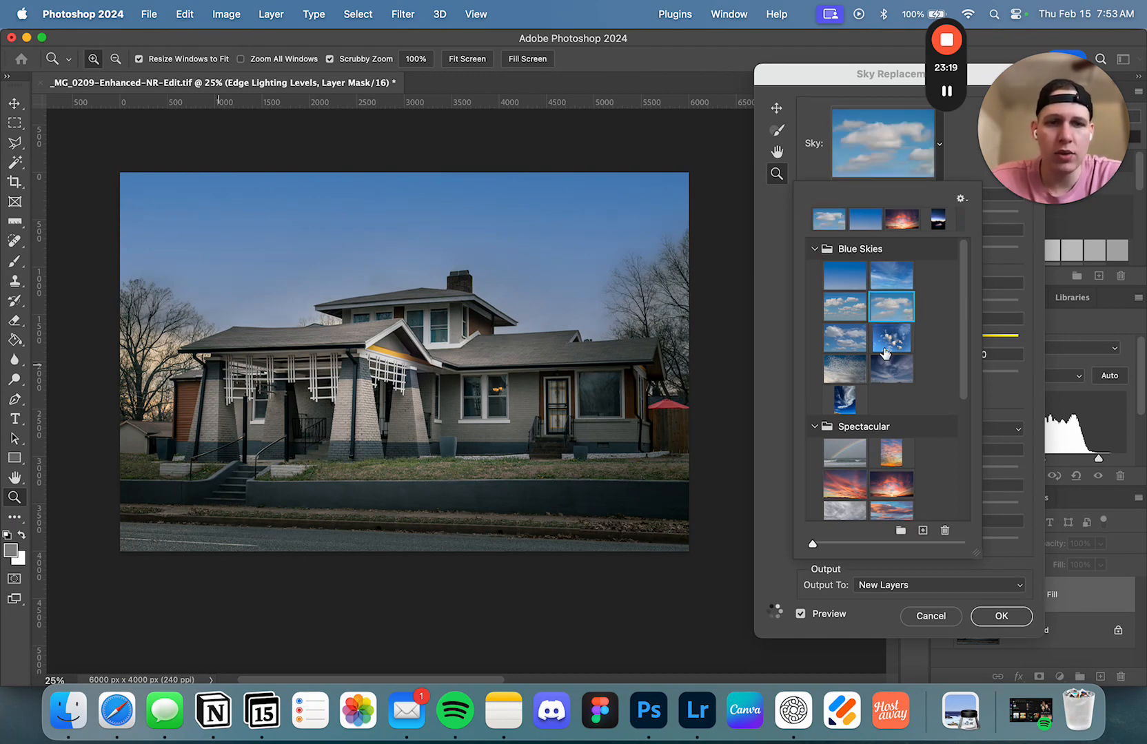
left_click(844, 403)
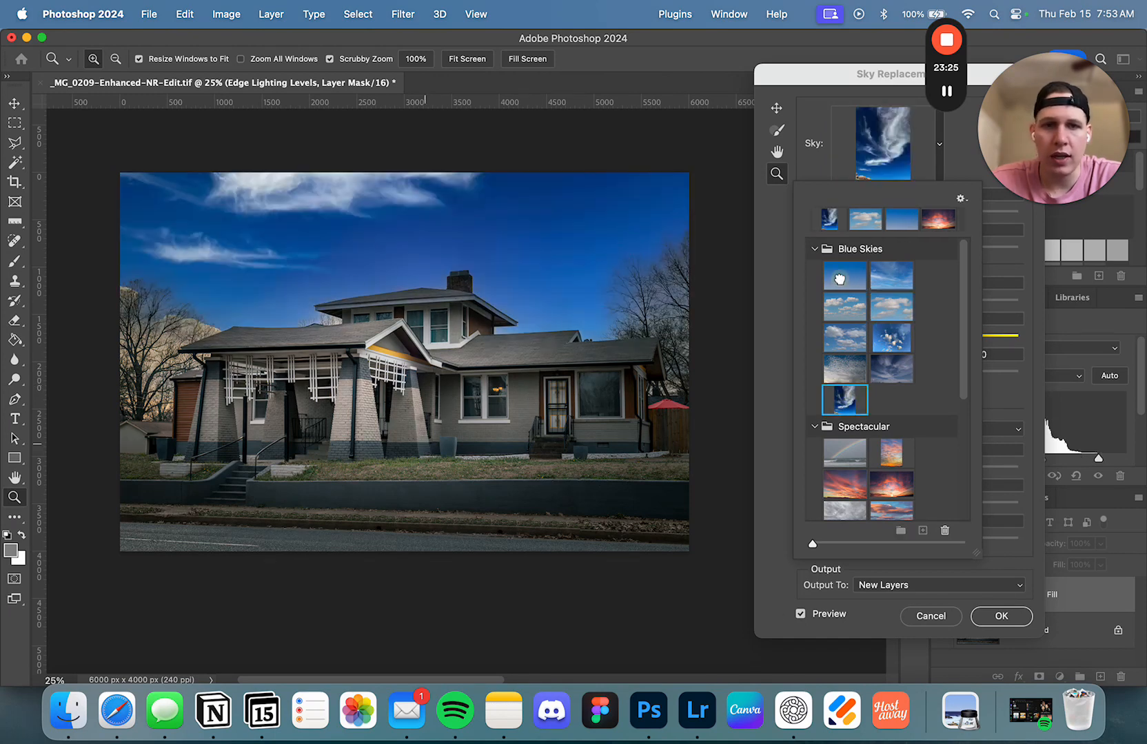
left_click(840, 278)
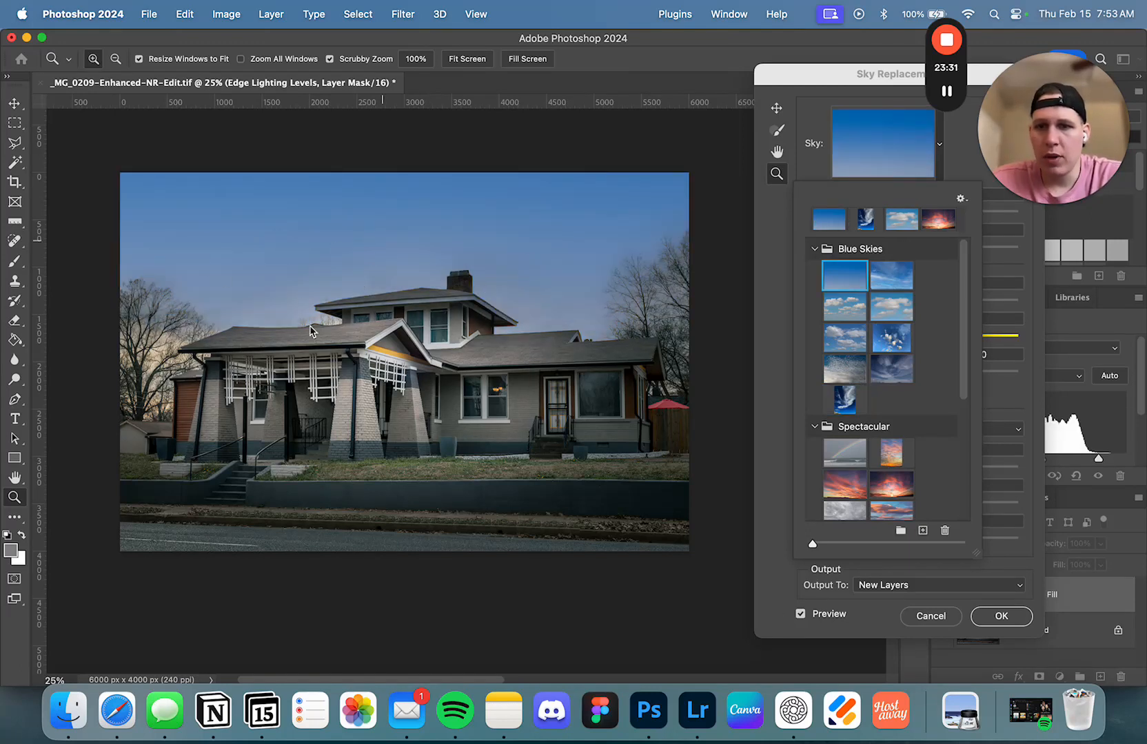
left_click(843, 401)
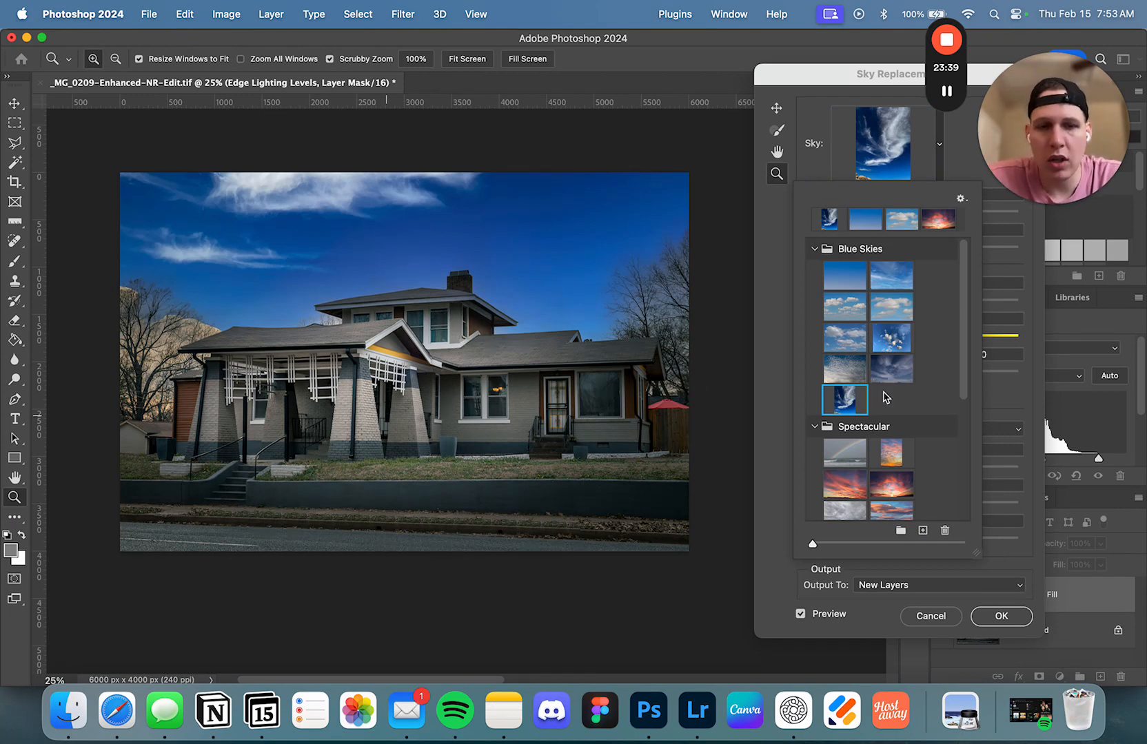
scroll(889, 399, "down", 5)
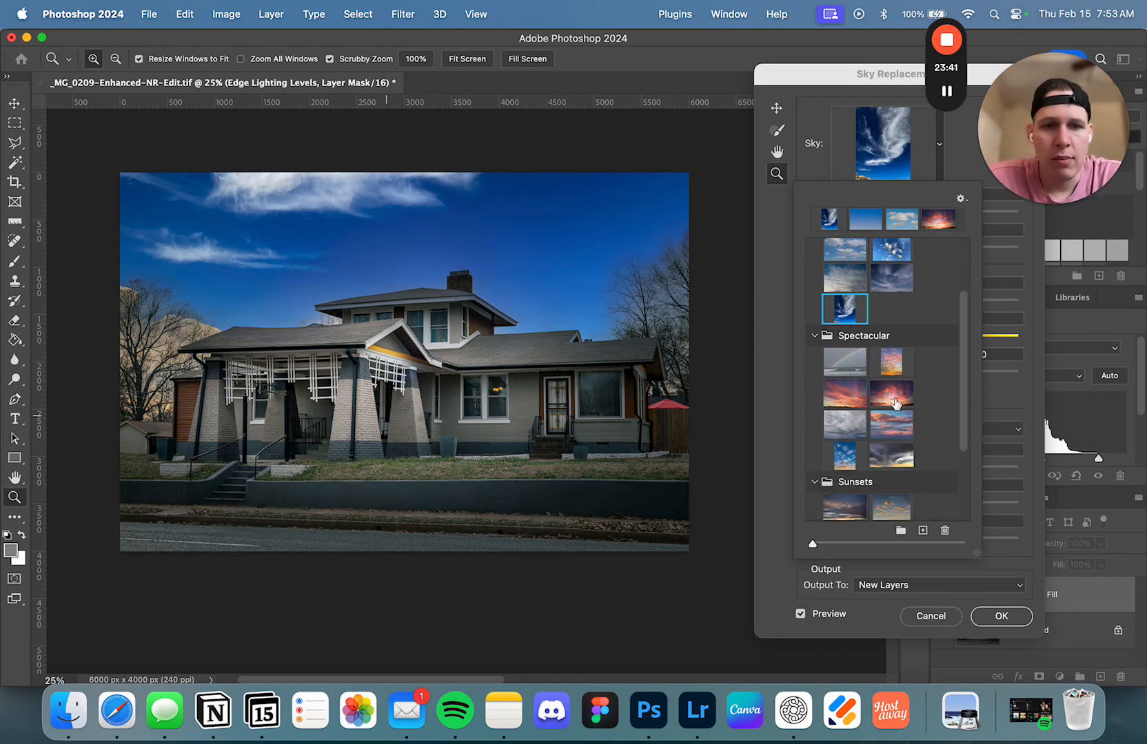
left_click(895, 403)
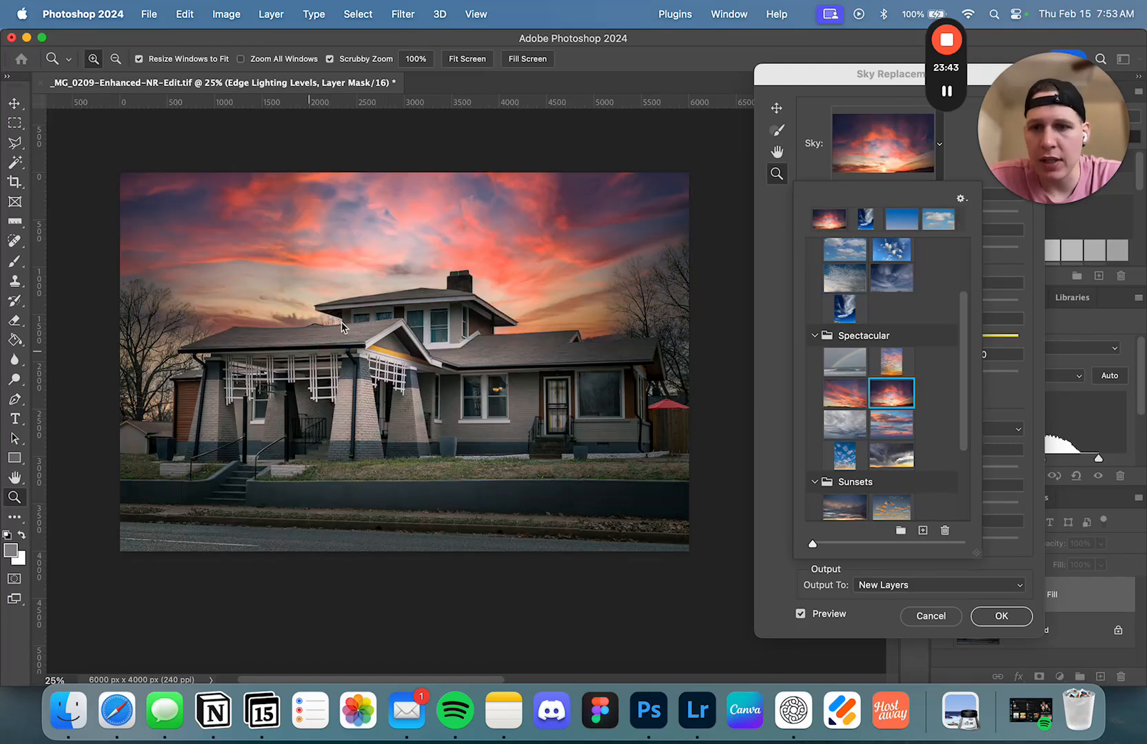
Preview the Milky Way sky and the starry sky over an orange field from the Stary Nights presets
scroll(889, 455, "down", 6)
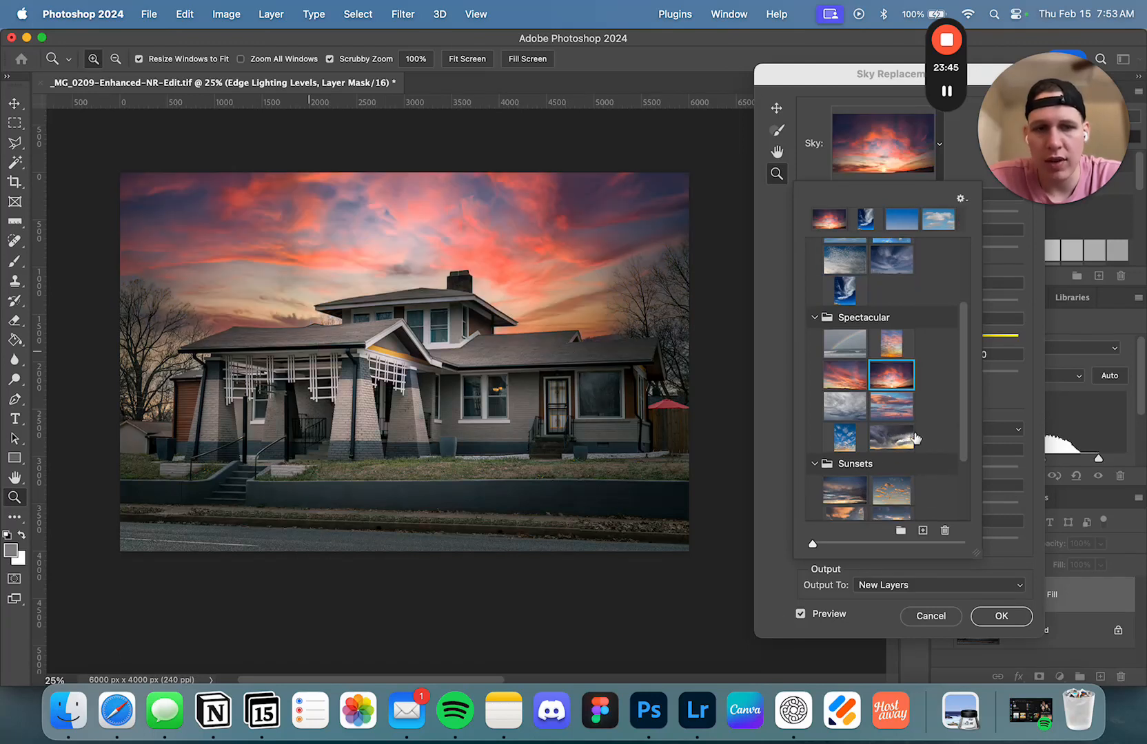
left_click(814, 510)
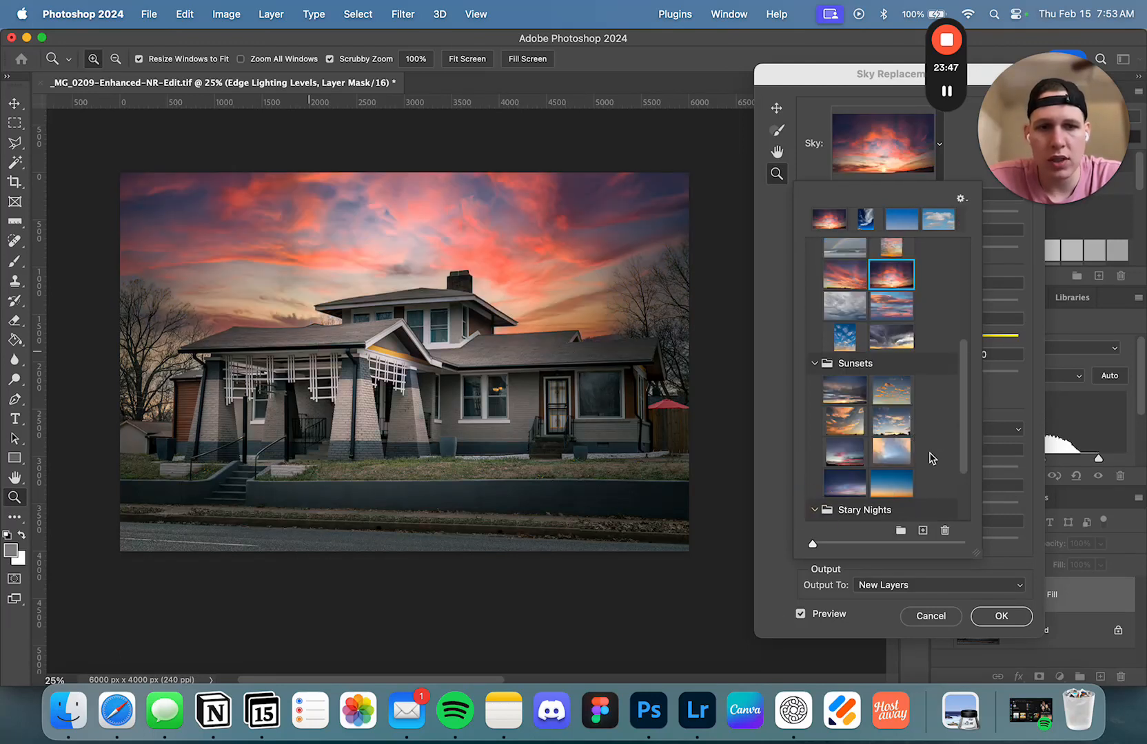
scroll(924, 456, "down", 3)
scroll(922, 472, "down", 2)
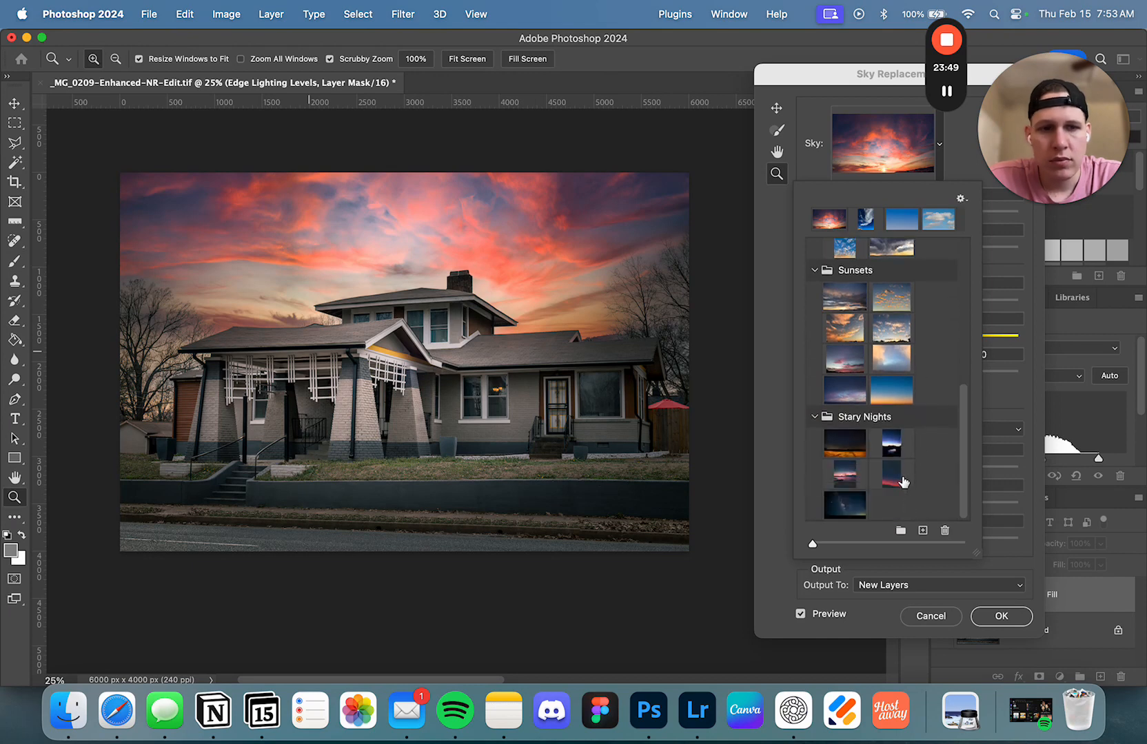
left_click(859, 508)
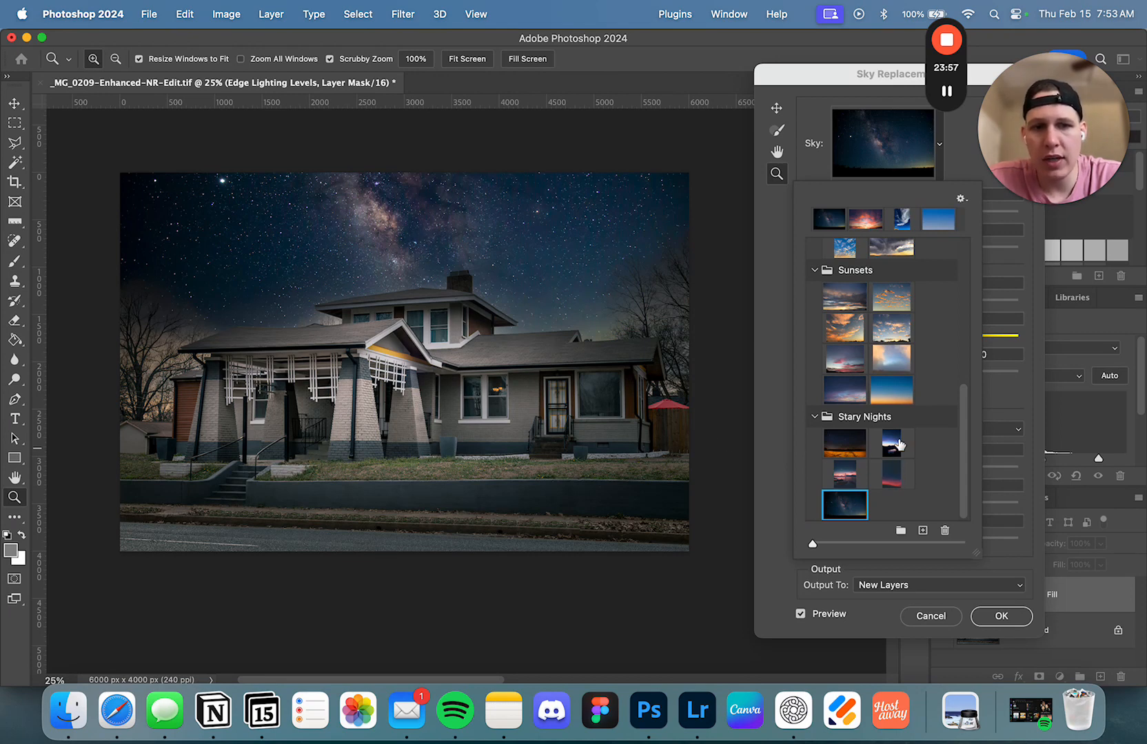
left_click(861, 452)
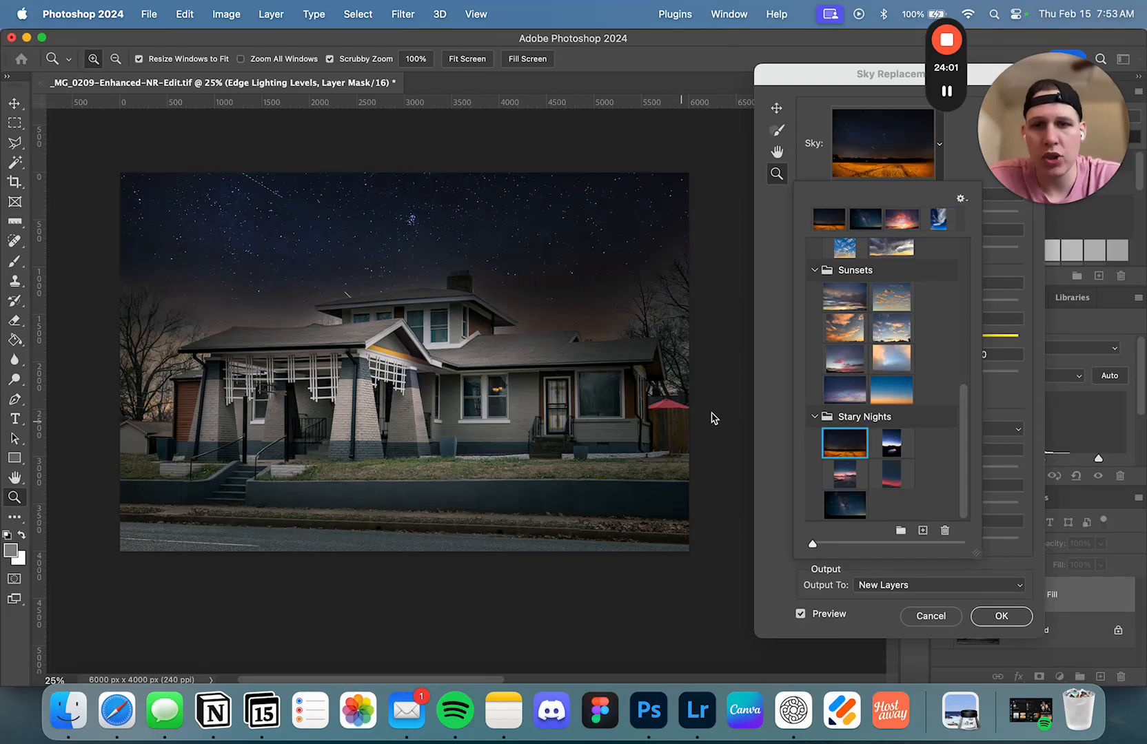
Choose the red sunset sky from the Spectacular presets and close the sky picker
scroll(896, 397, "up", 3)
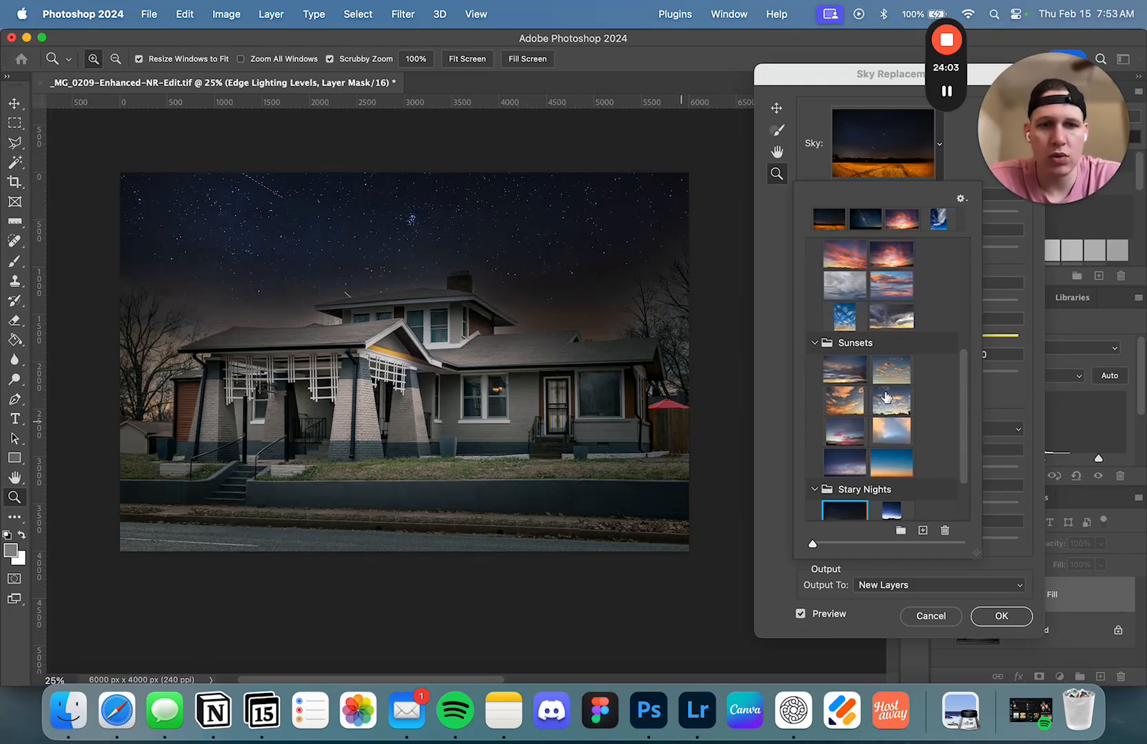
scroll(887, 398, "up", 9)
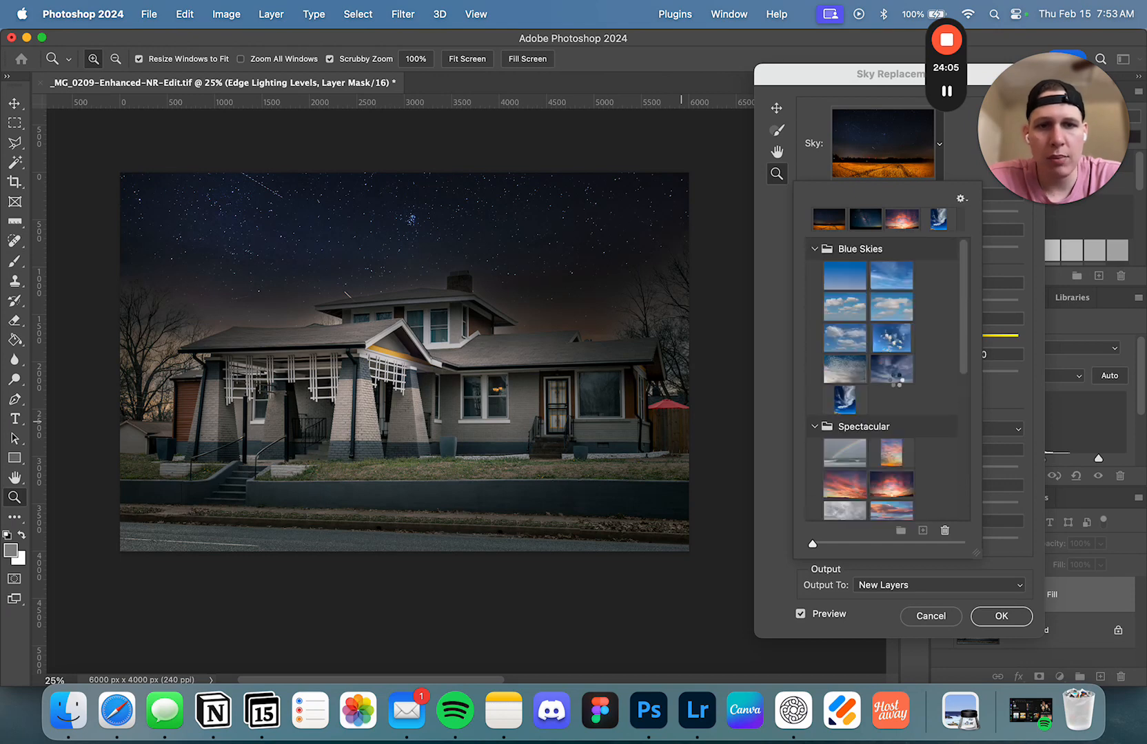
left_click(888, 483)
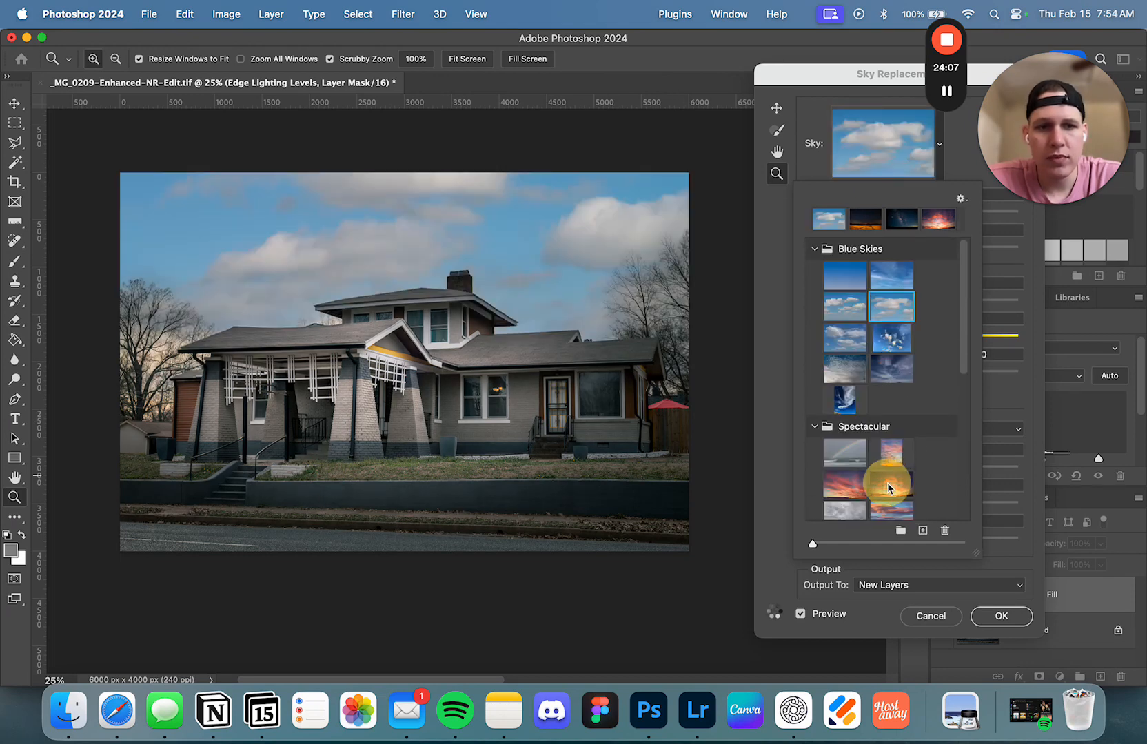
scroll(888, 487, "down", 5)
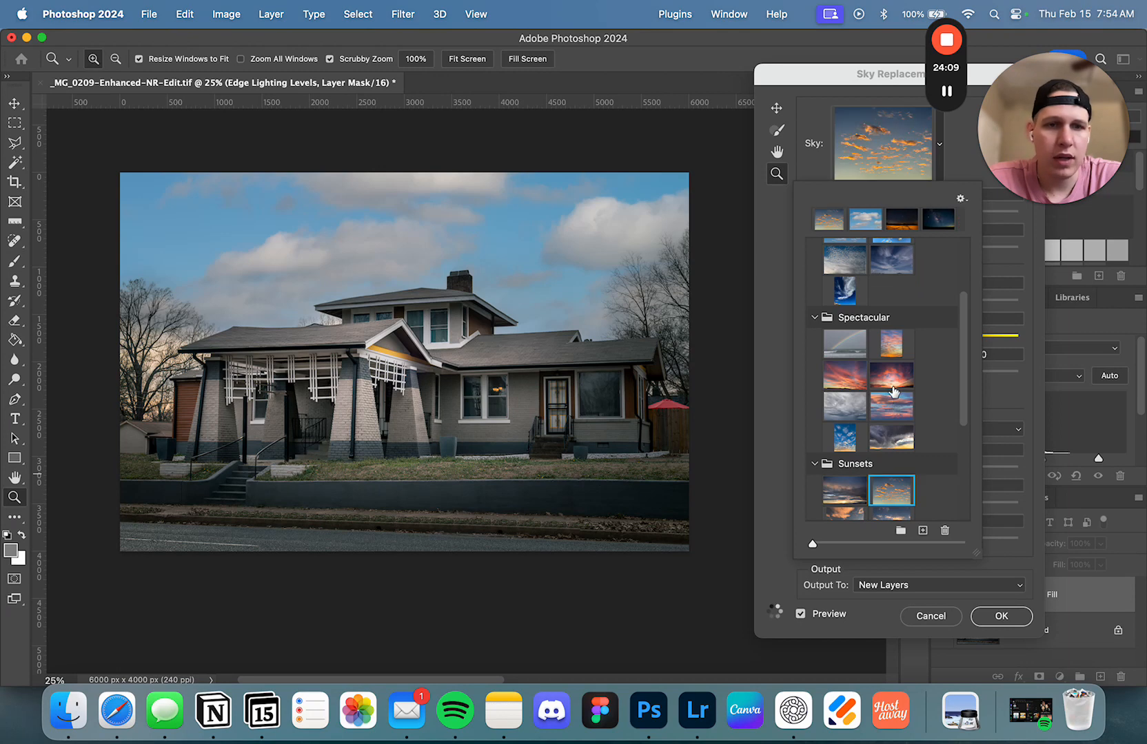
left_click(891, 376)
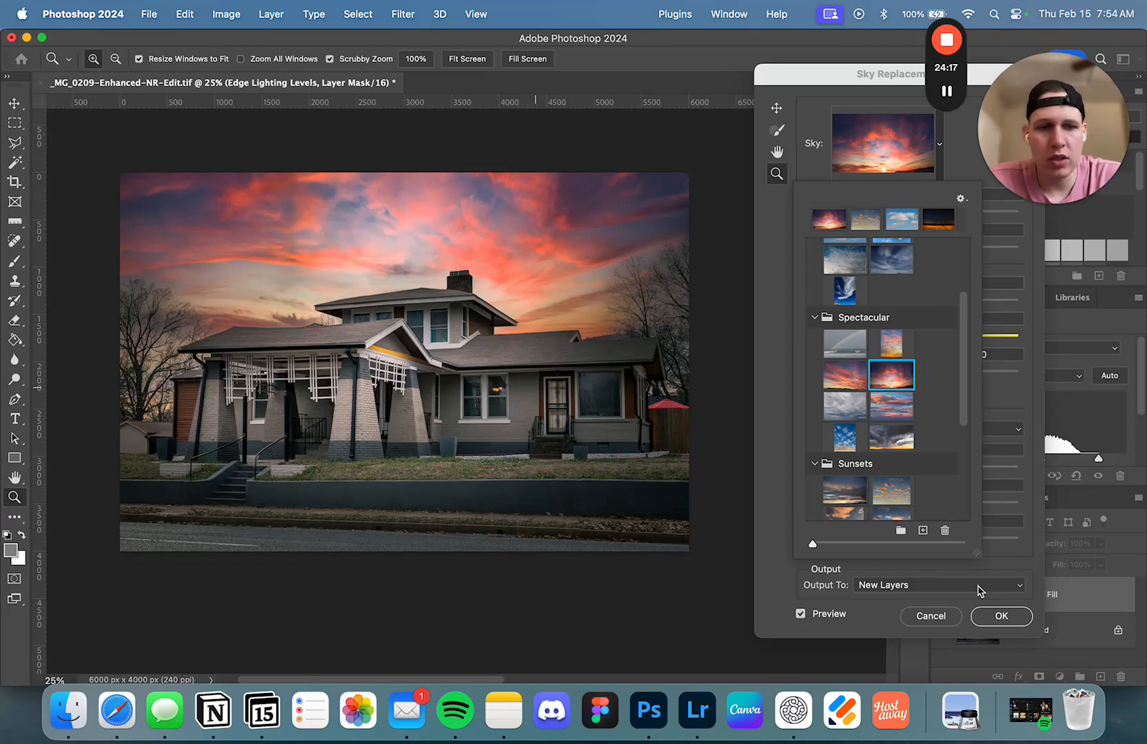
left_click(1015, 569)
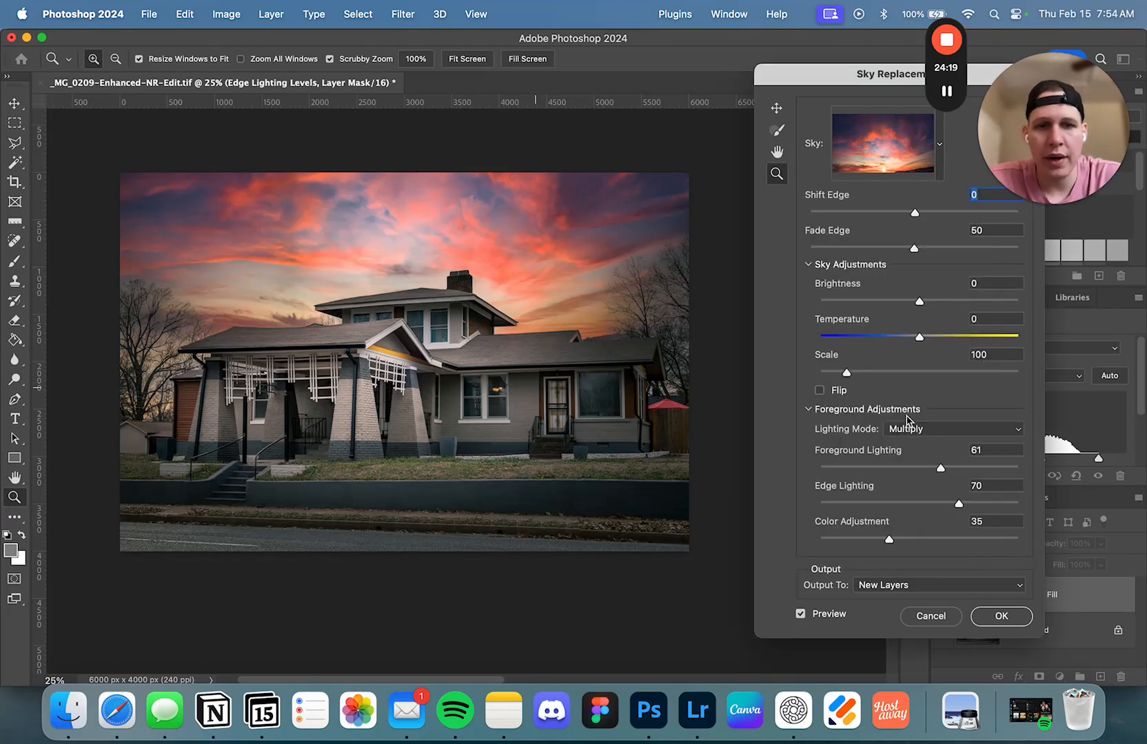
Test the sky scale at 159, set it back to 100, and apply the sky replacement as new layers
left_click_drag(850, 373, 881, 374)
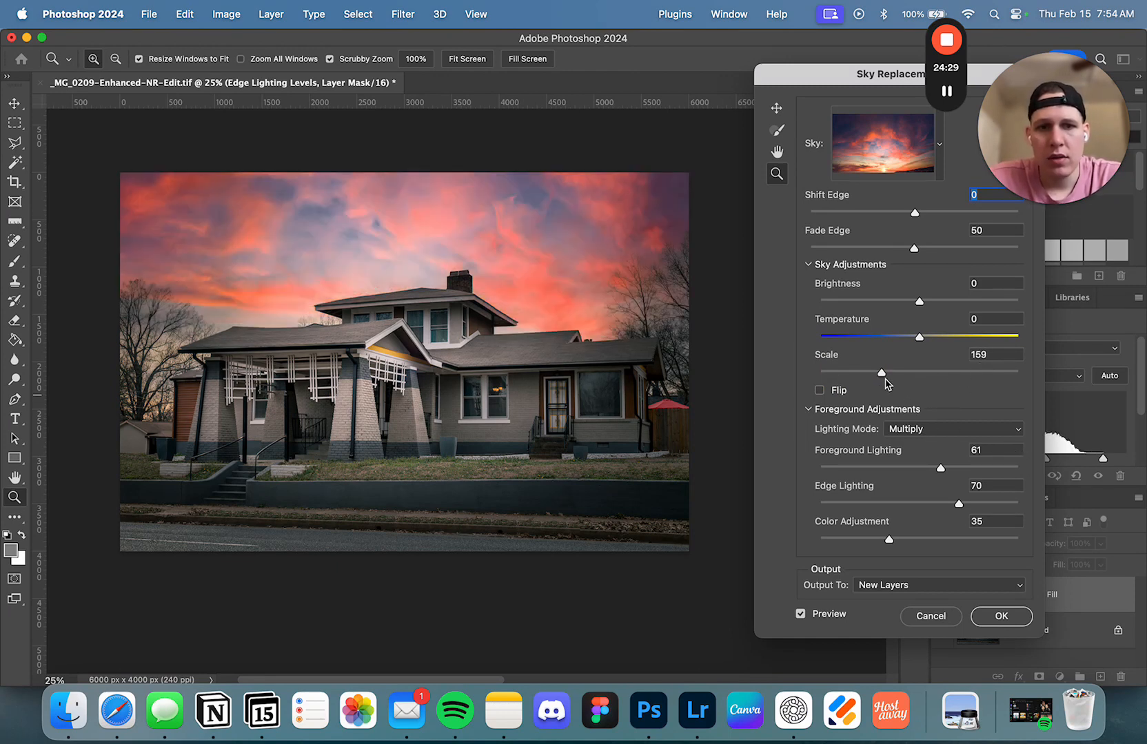
left_click_drag(882, 373, 850, 374)
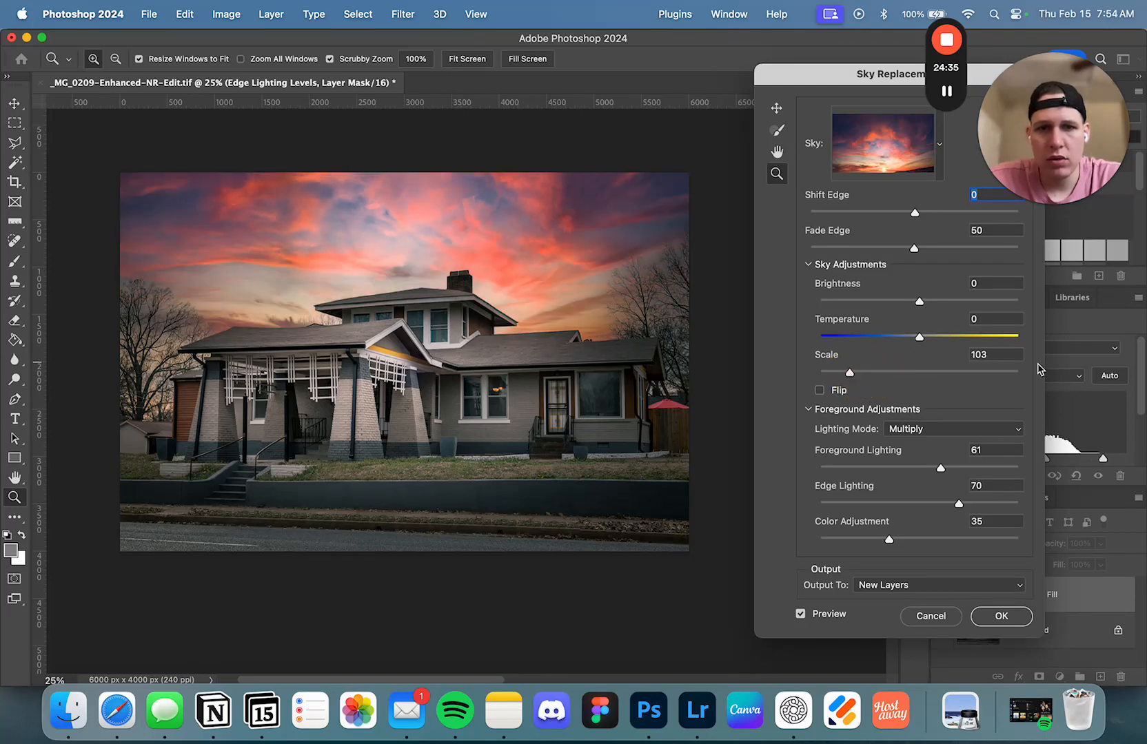
double_click(999, 355)
type("100")
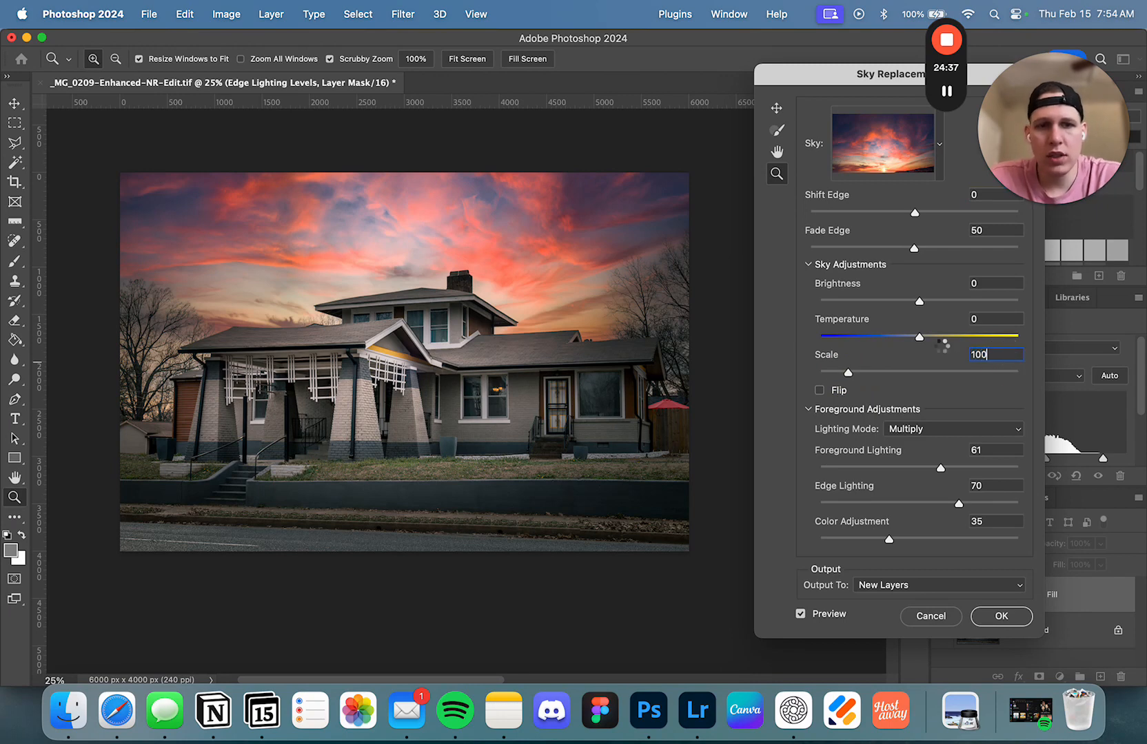
key("Return")
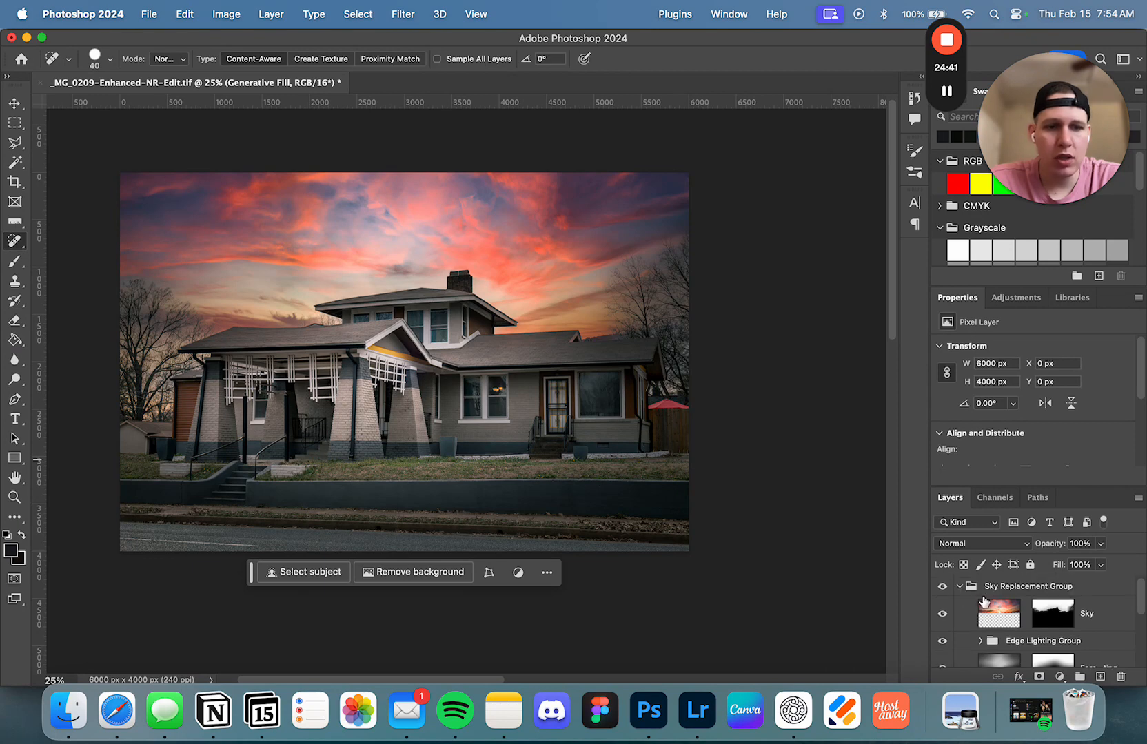
Compare the photo with and without the Sky layer and the Edge Lighting Group by toggling the visibility of each
left_click(941, 614)
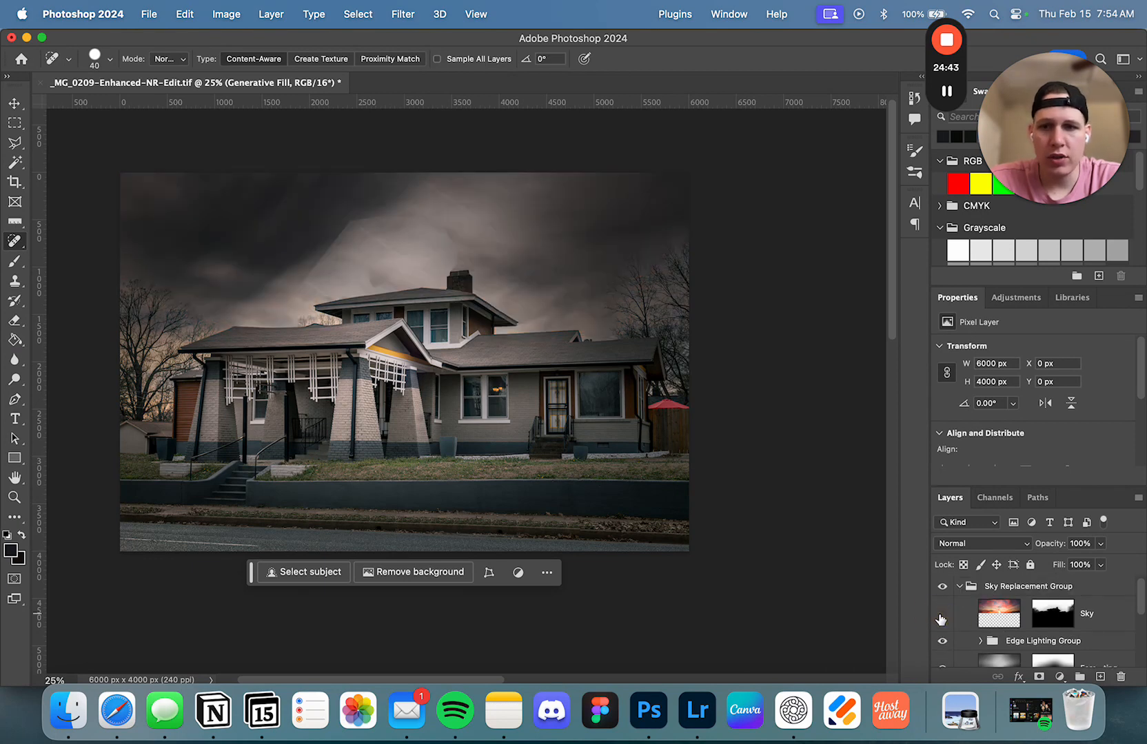
left_click(941, 614)
left_click(941, 618)
left_click(941, 618)
scroll(988, 633, "down", 1)
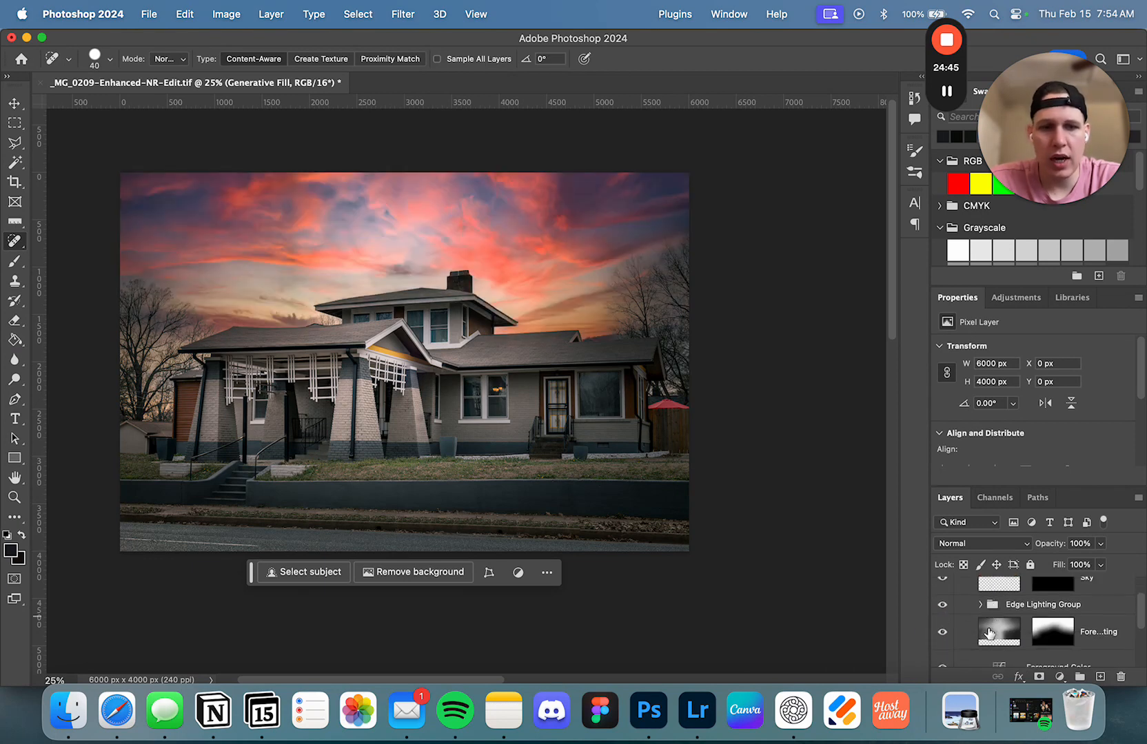
left_click(944, 606)
left_click(944, 606)
left_click(944, 607)
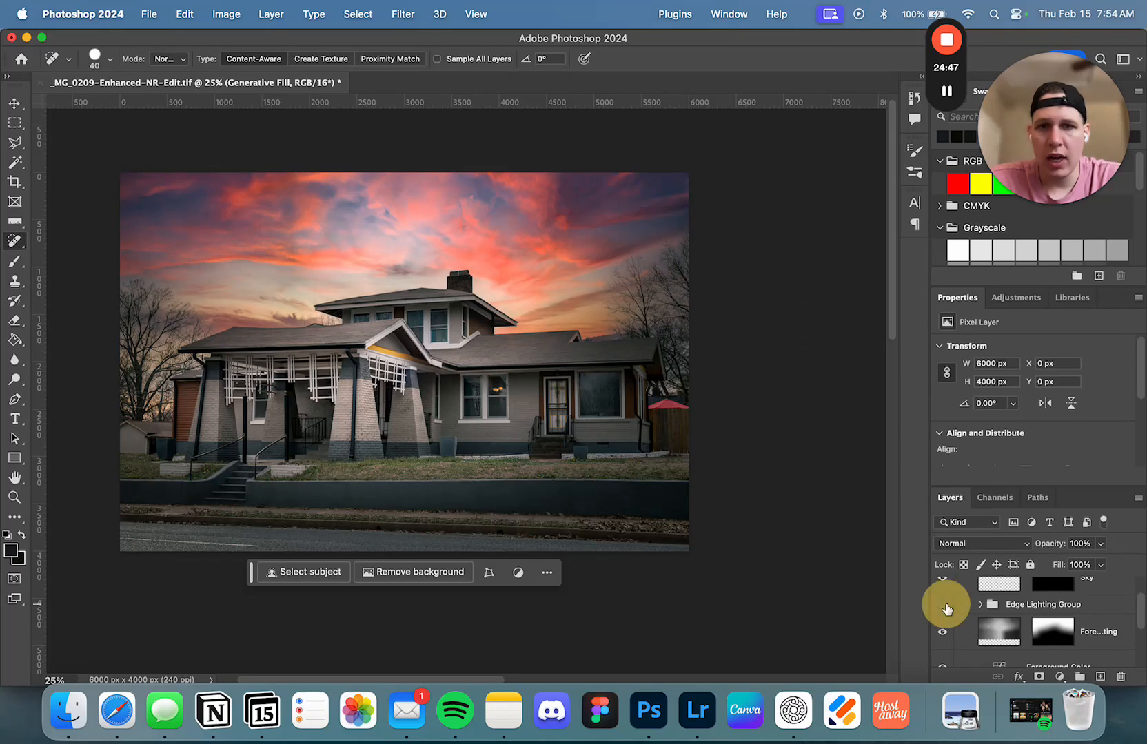
left_click(944, 607)
left_click(944, 606)
left_click(944, 607)
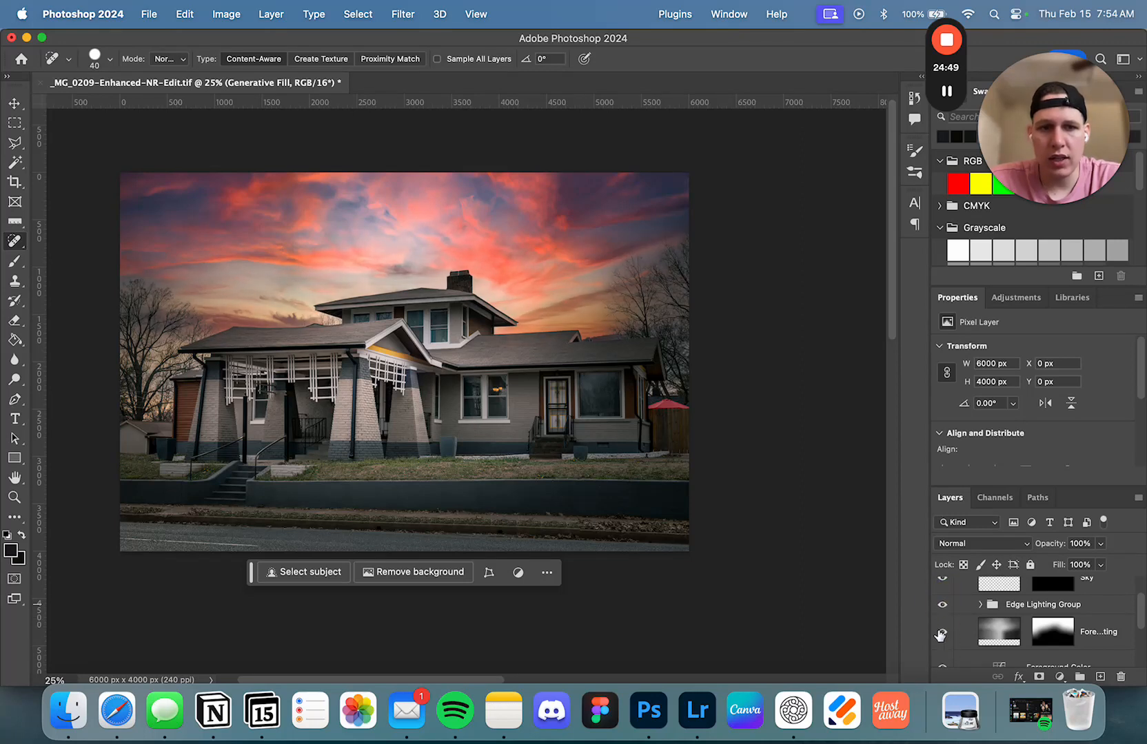
Compare the photo with and without the foreground lighting layer and the Foreground Color adjustment, leaving both visible
left_click(940, 633)
left_click(940, 632)
left_click(940, 633)
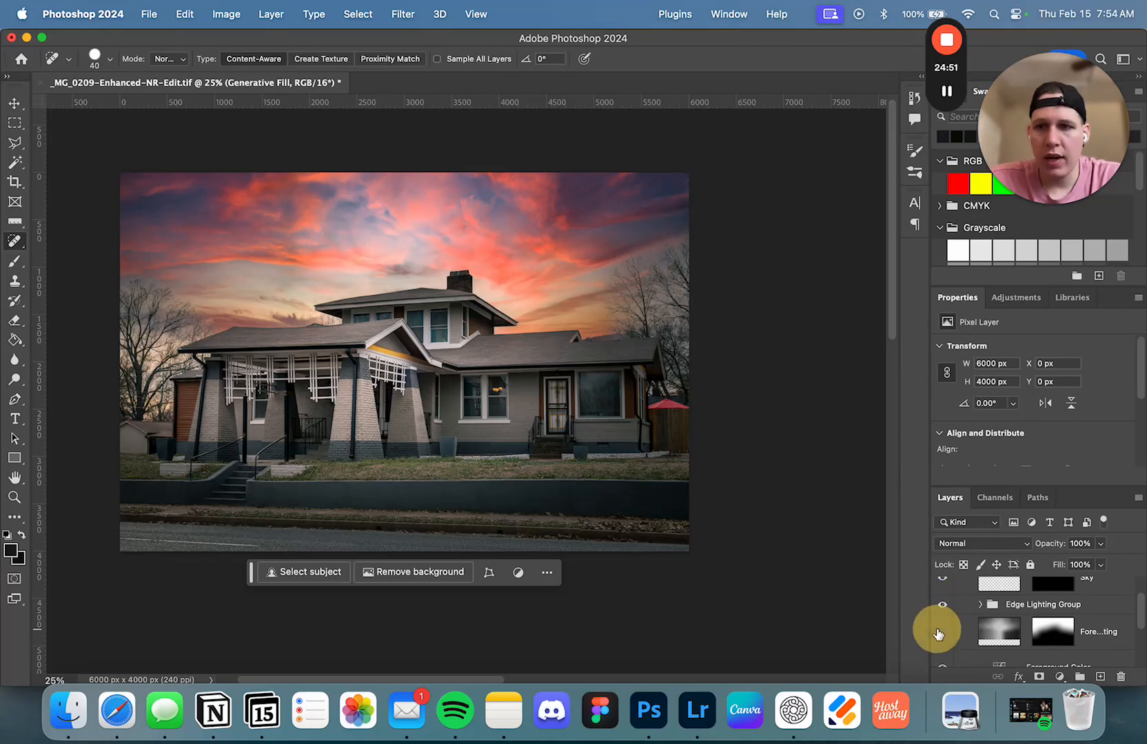
left_click(940, 633)
scroll(938, 632, "down", 1)
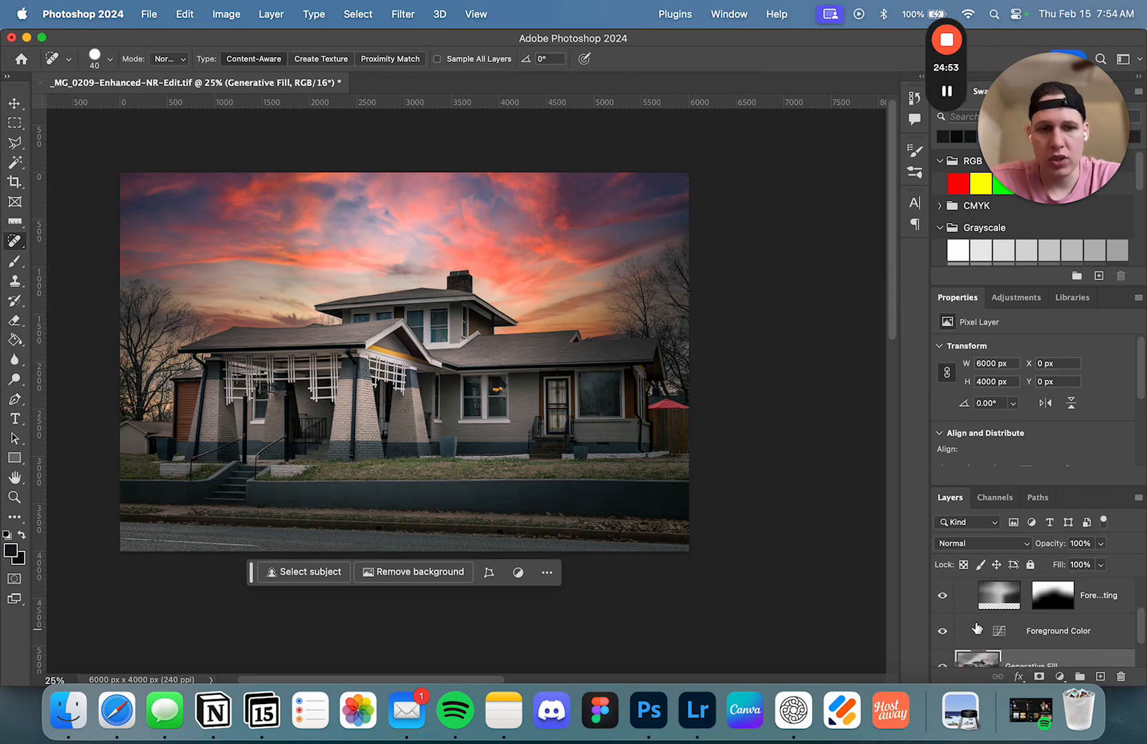
left_click(939, 632)
left_click(939, 632)
left_click(940, 633)
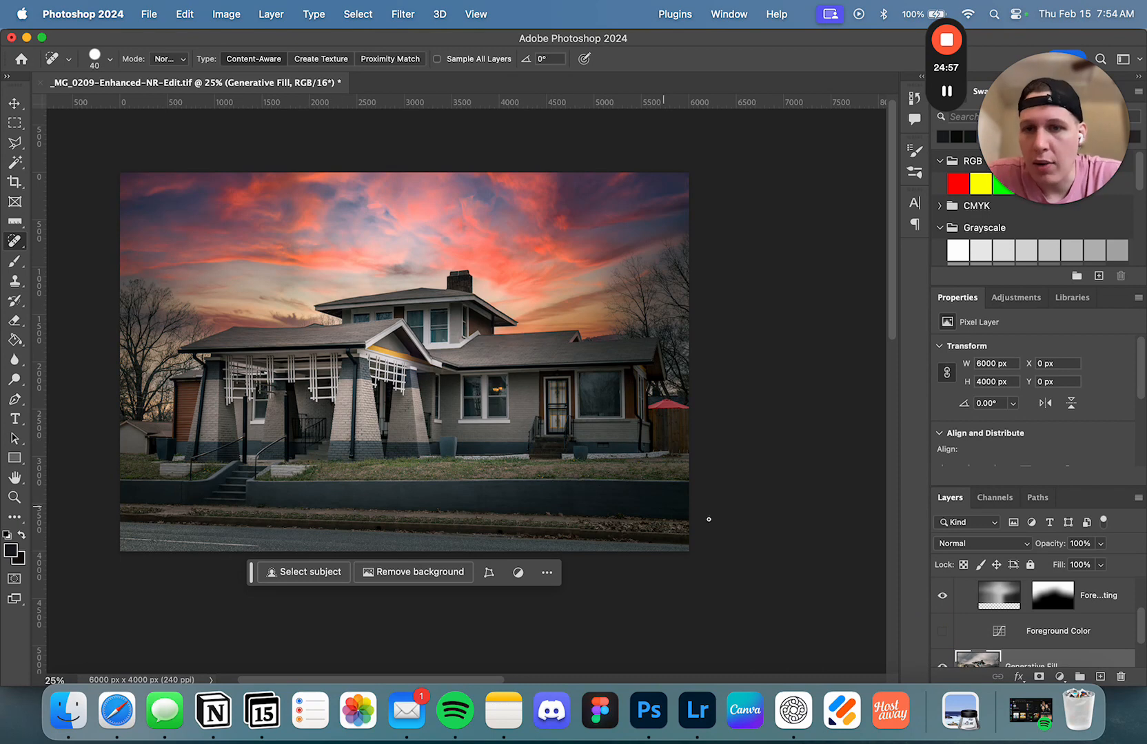
left_click(941, 633)
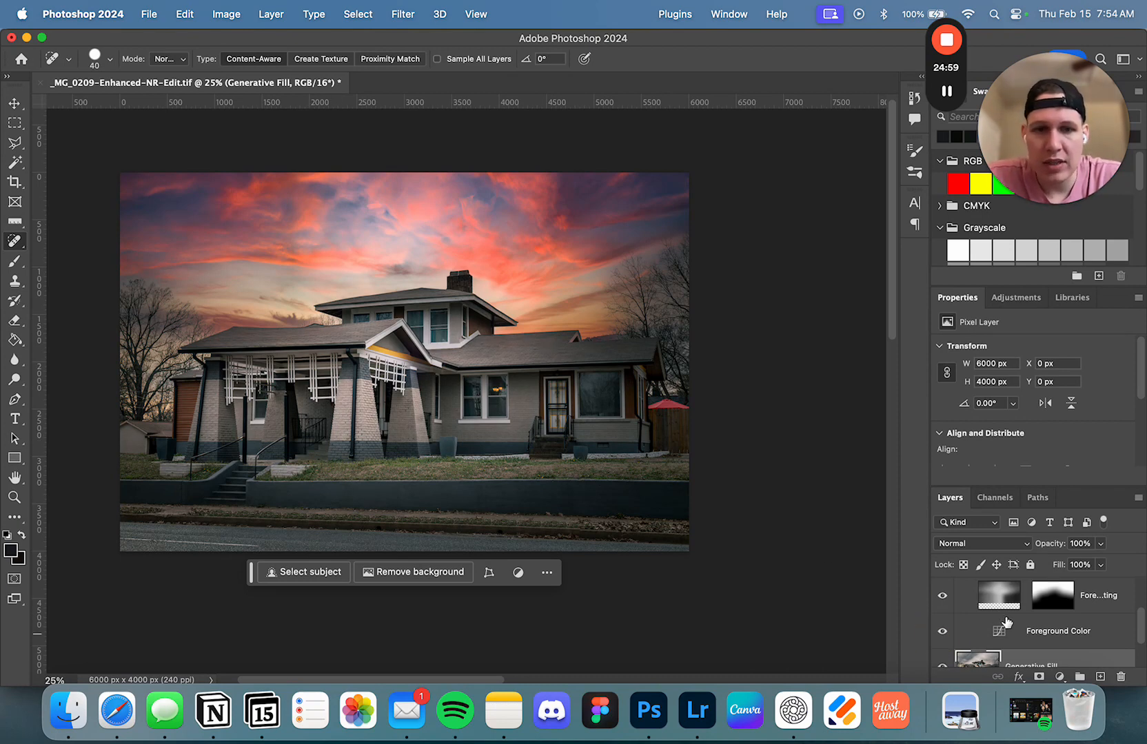
Select the Sky Replacement Group and collapse it in the layer stack
scroll(1007, 623, "down", 1)
scroll(979, 619, "up", 4)
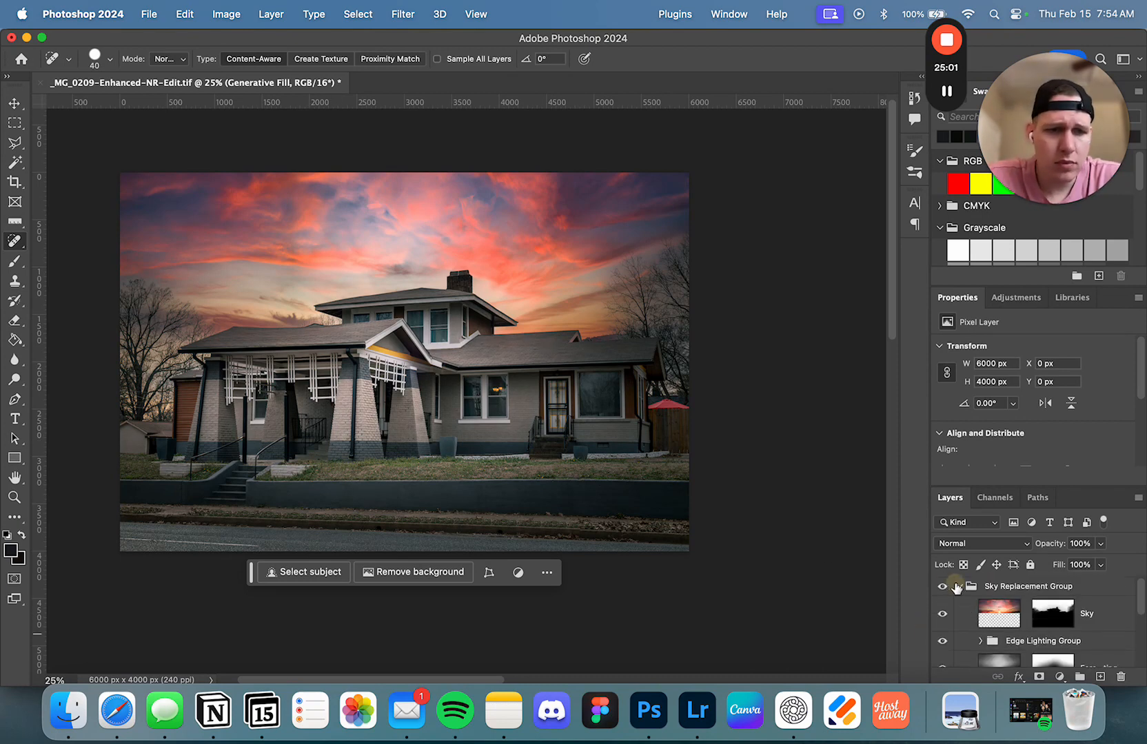
left_click(978, 590)
left_click(961, 587)
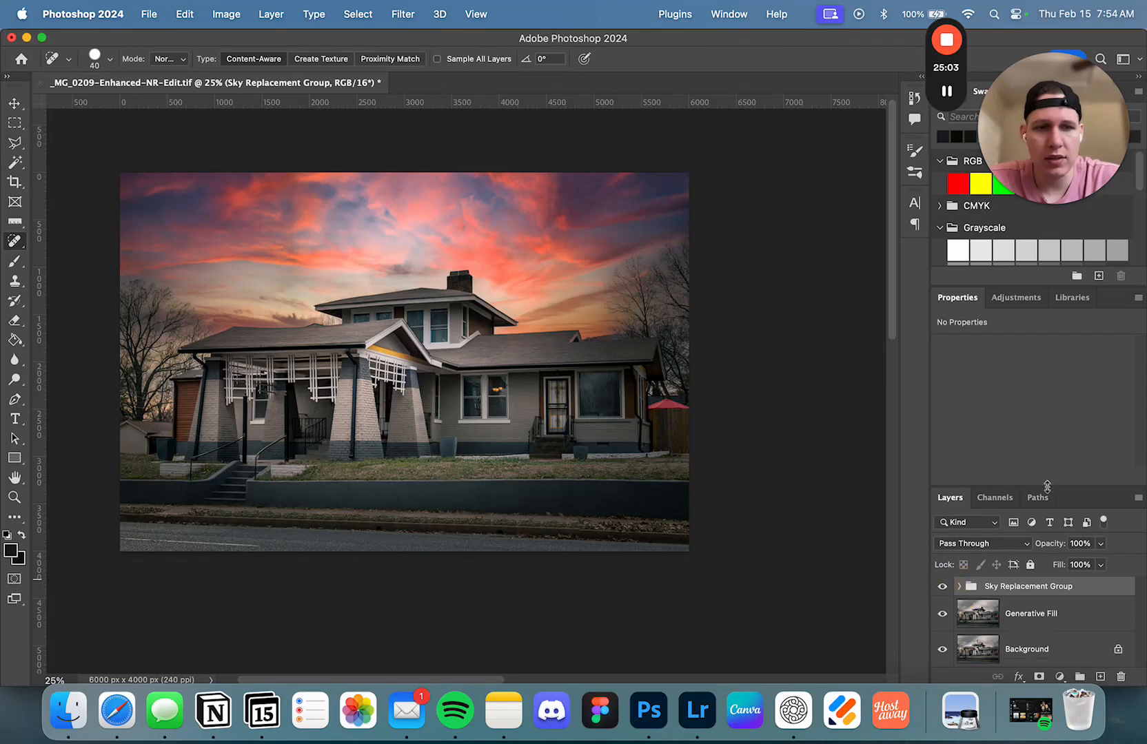
Select the Sky Replacement Group together with the Generative Fill layer and put both into one new group
left_click_drag(1046, 487, 1046, 336)
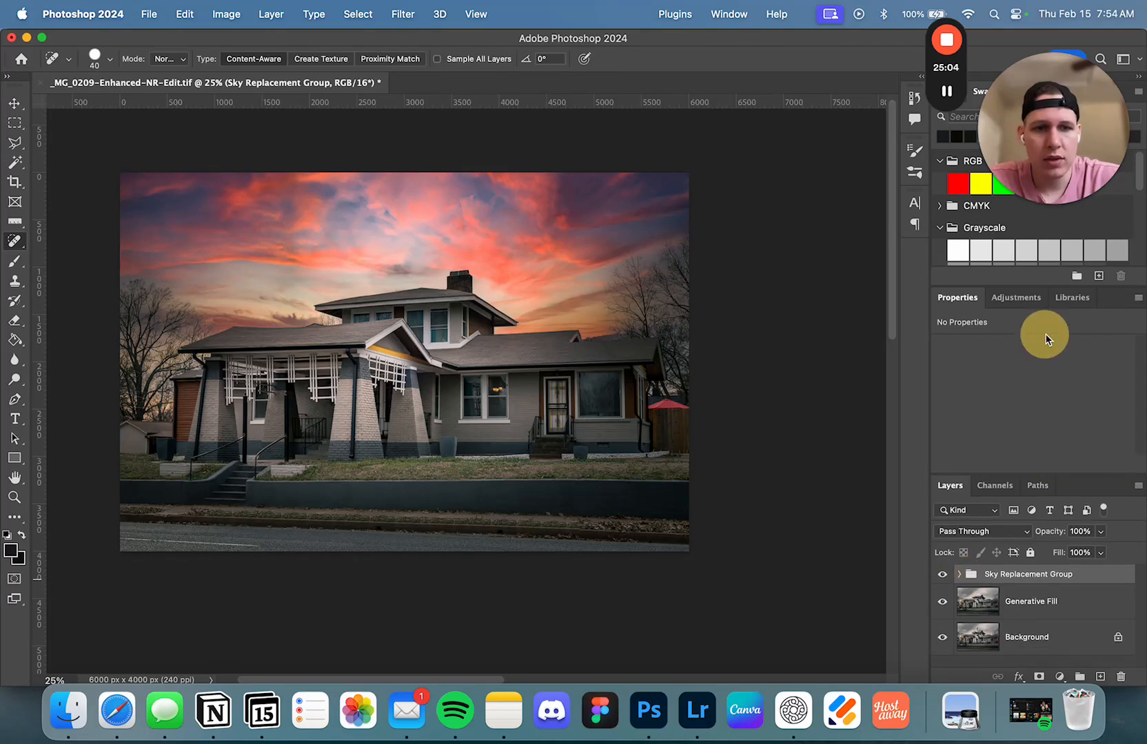
left_click(1029, 583)
left_click(1023, 602)
left_click(1028, 580)
left_click(1027, 592)
left_click(1031, 575)
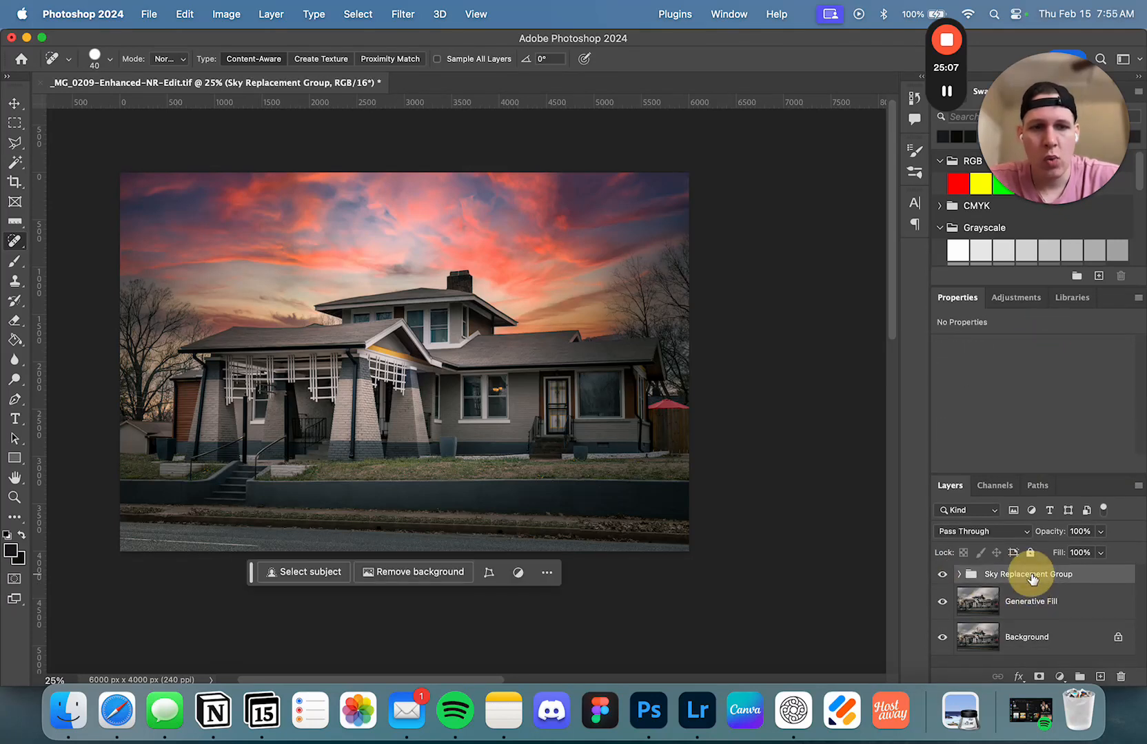
left_click(1027, 591)
left_click(1028, 578)
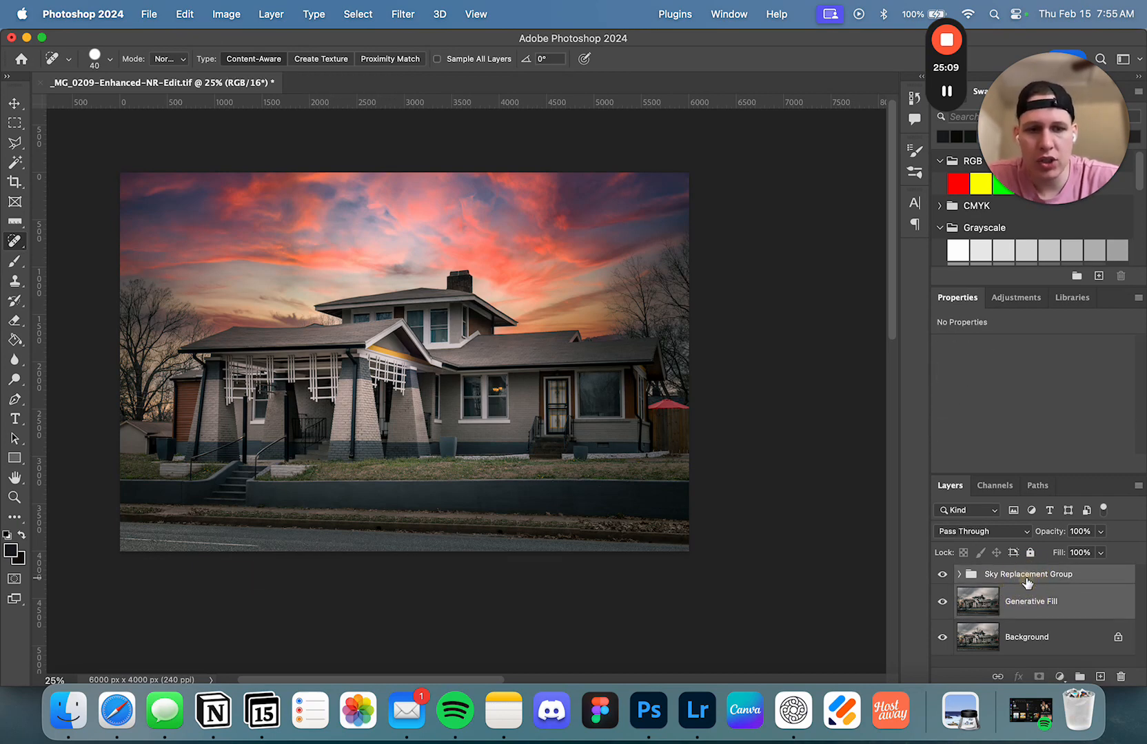
key("super+g")
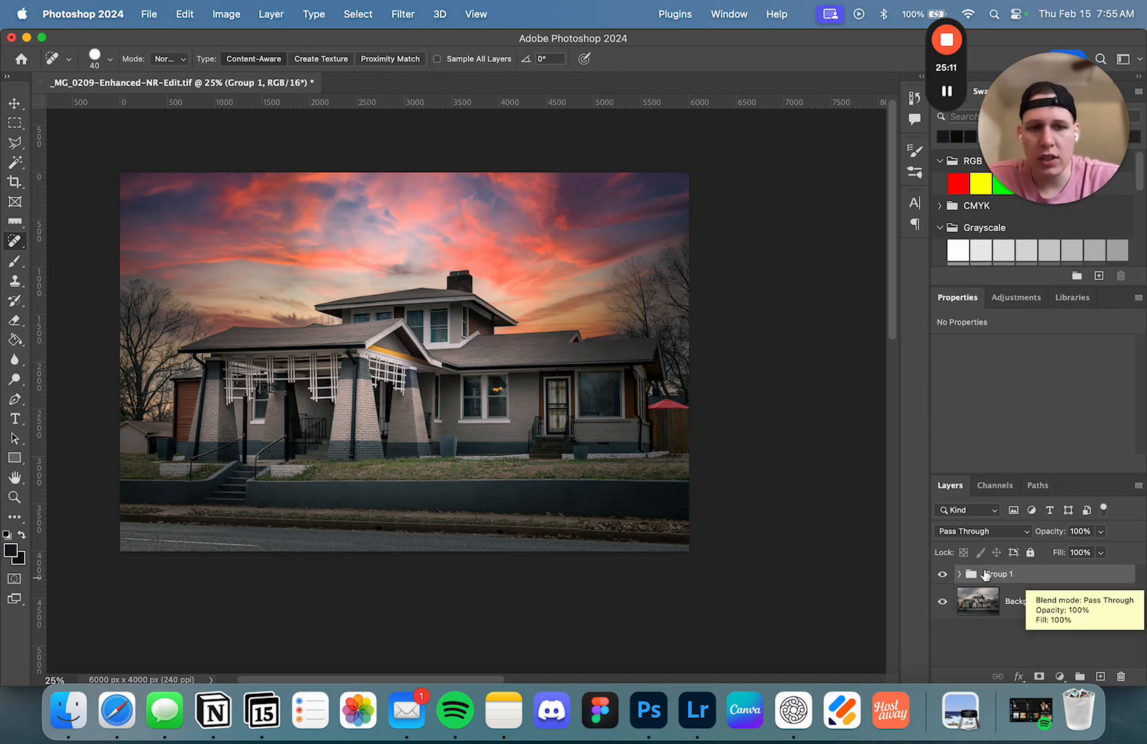
Make a merged single-layer copy of the new group and hide the original group
key("super+j")
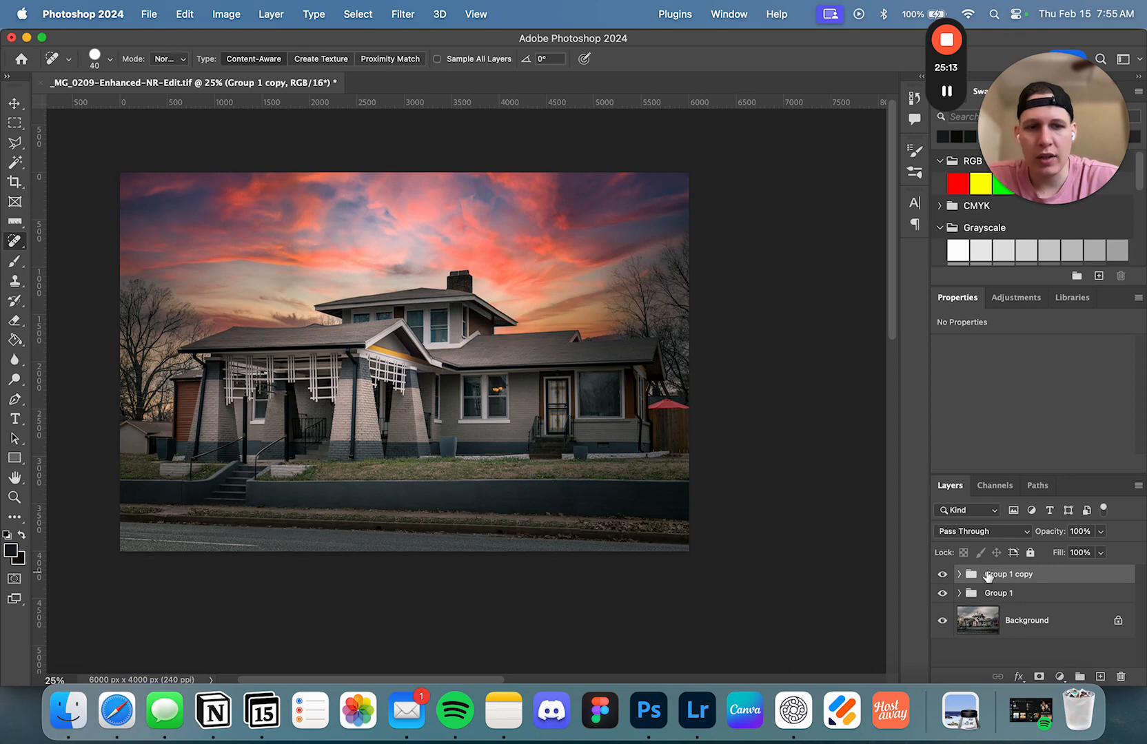
right_click(989, 577)
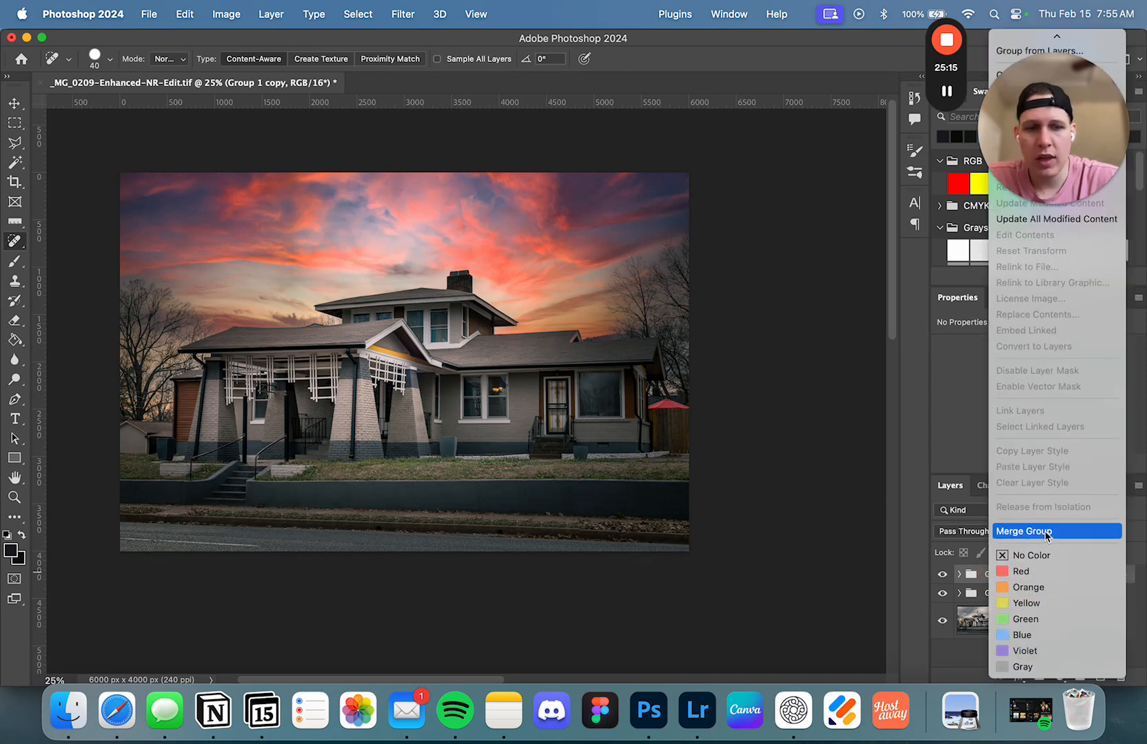
left_click(1047, 531)
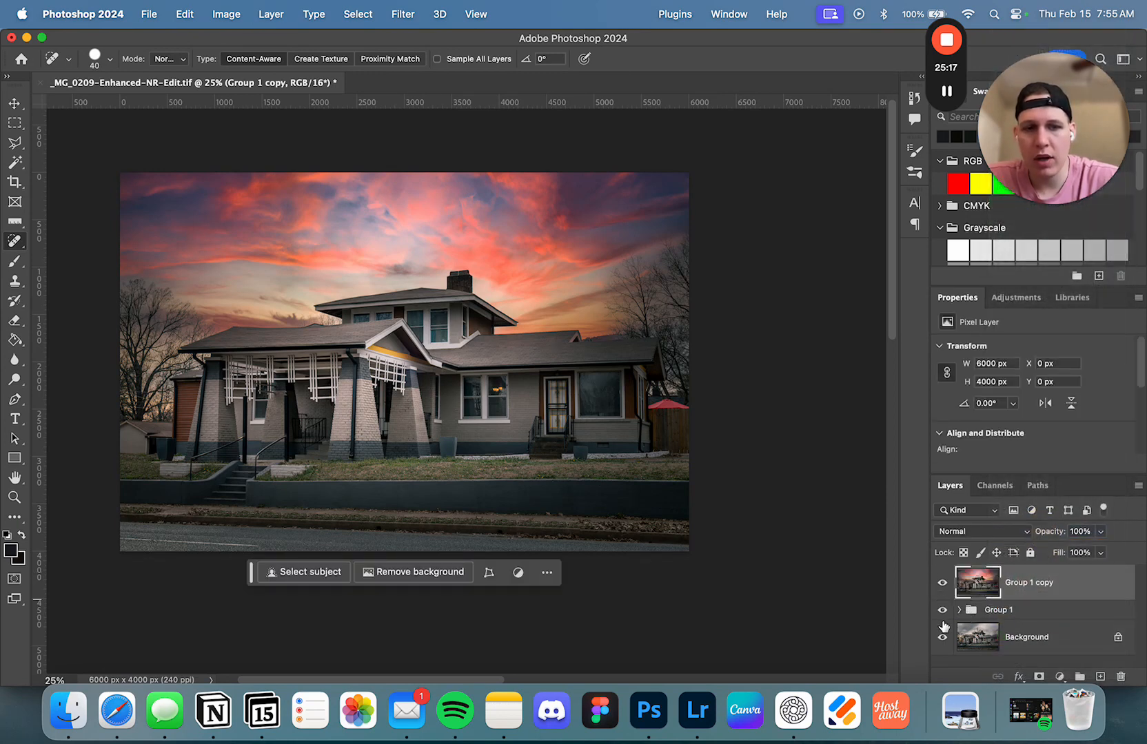
left_click(942, 610)
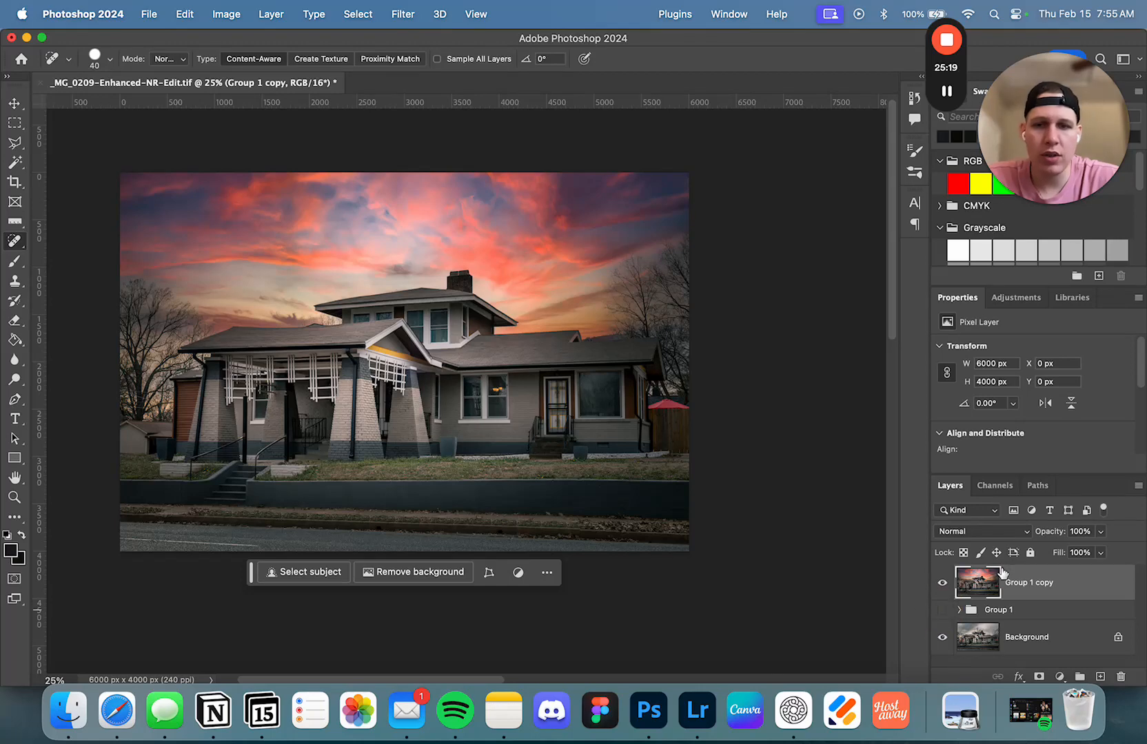
Extend the canvas above and below the photo to a full-width 1:1 square and fill it using Generative Expand without a prompt
key("c")
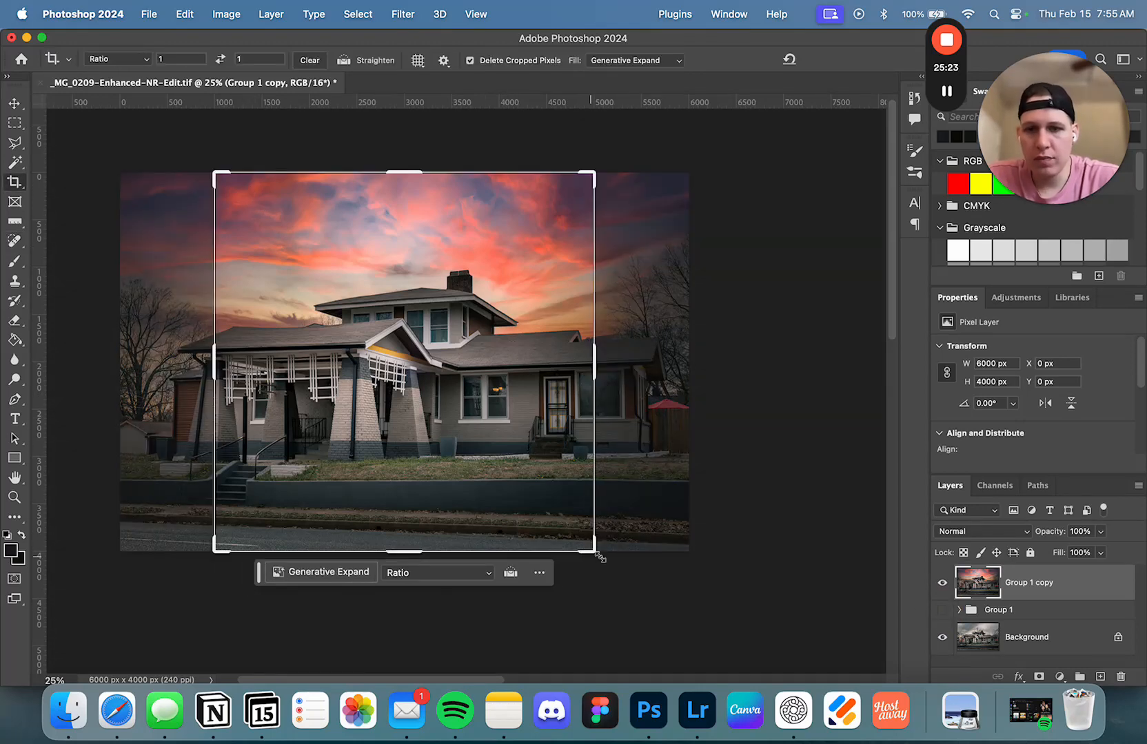
left_click_drag(594, 553, 711, 632)
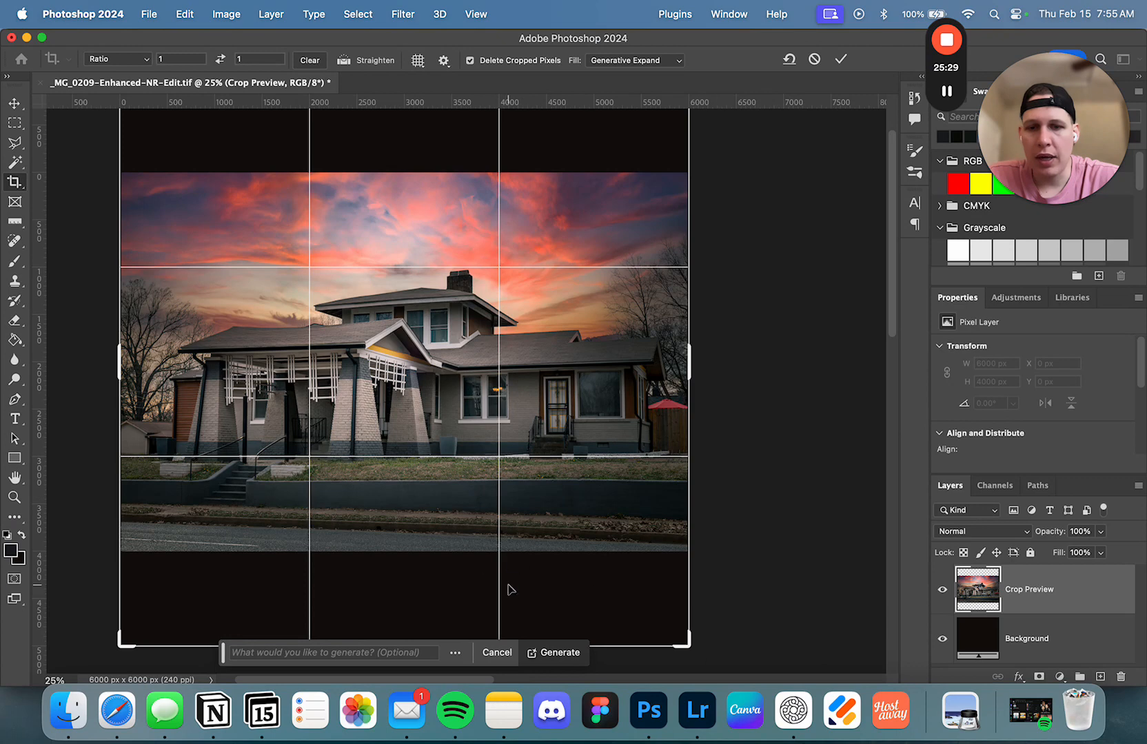
left_click(314, 653)
left_click(557, 653)
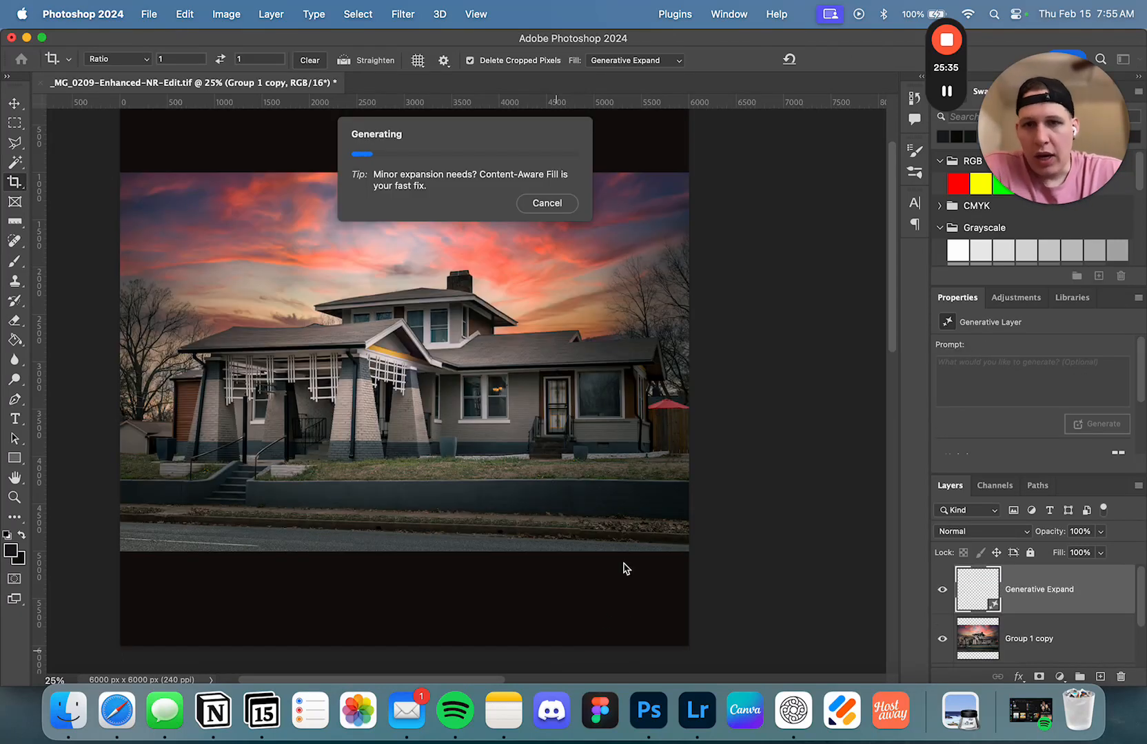
scroll(1044, 637, "down", 2)
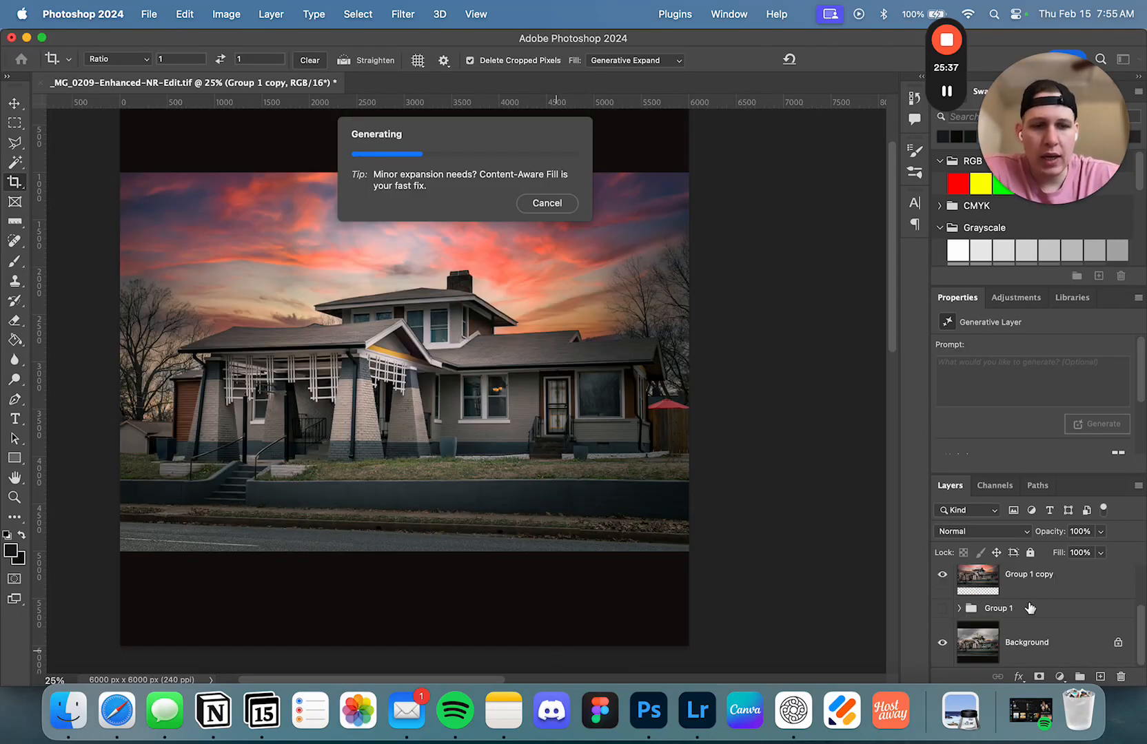
scroll(1030, 608, "up", 1)
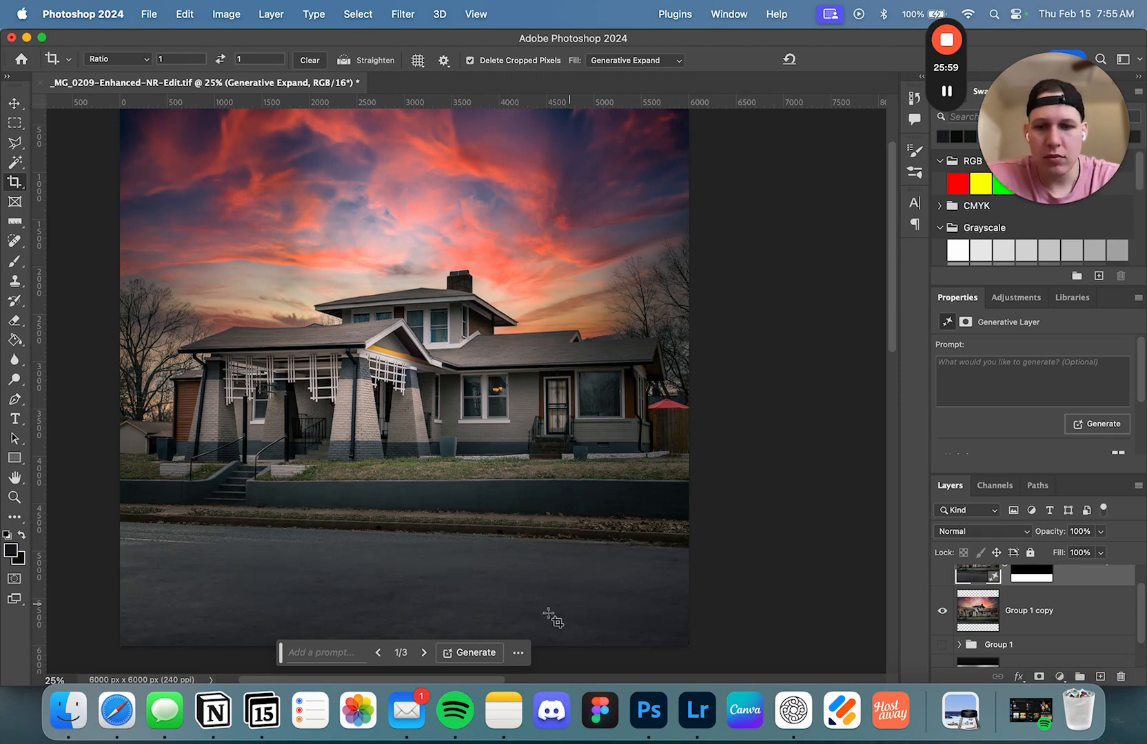
Preview the second Generative Expand variation and choose the third one for the extended sky and road
scroll(545, 614, "down", 5)
scroll(727, 435, "up", 5)
scroll(1031, 393, "down", 3)
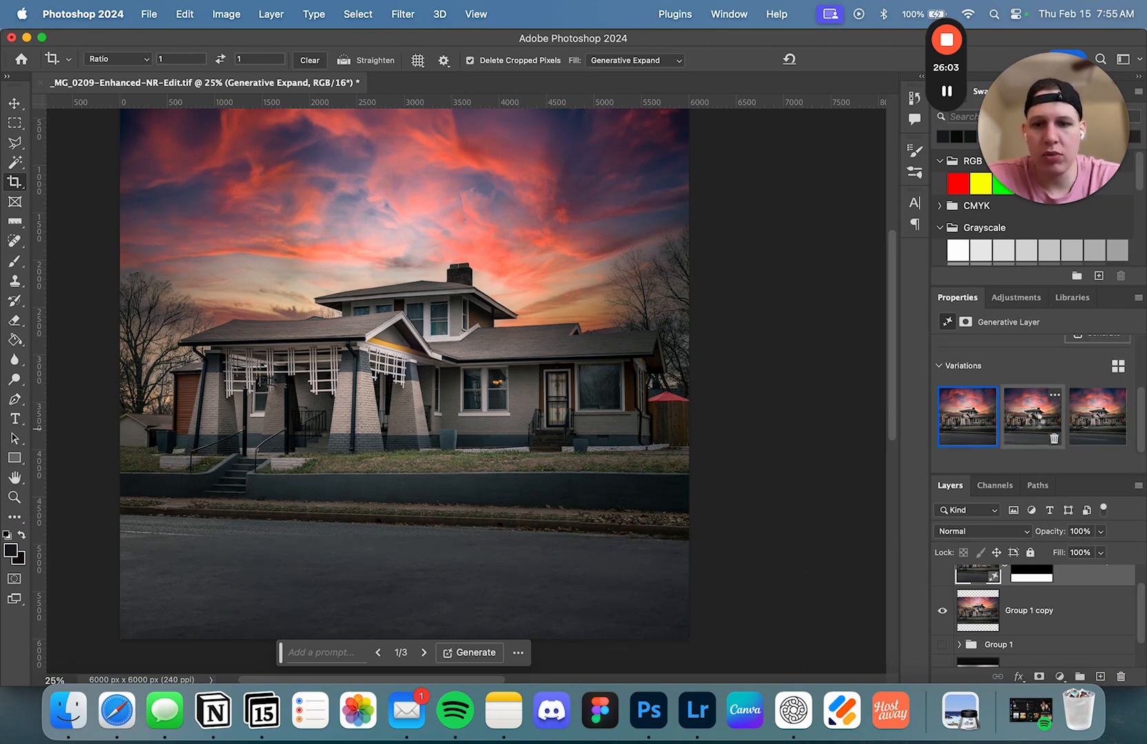
left_click(1018, 422)
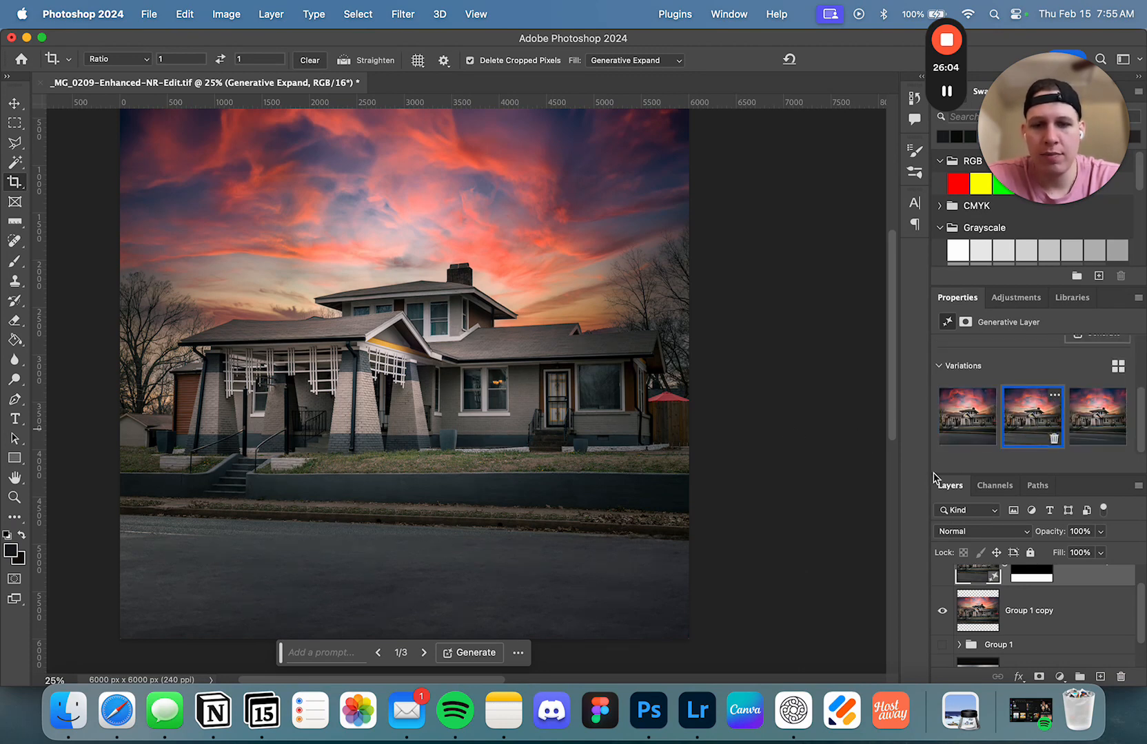
left_click(1095, 422)
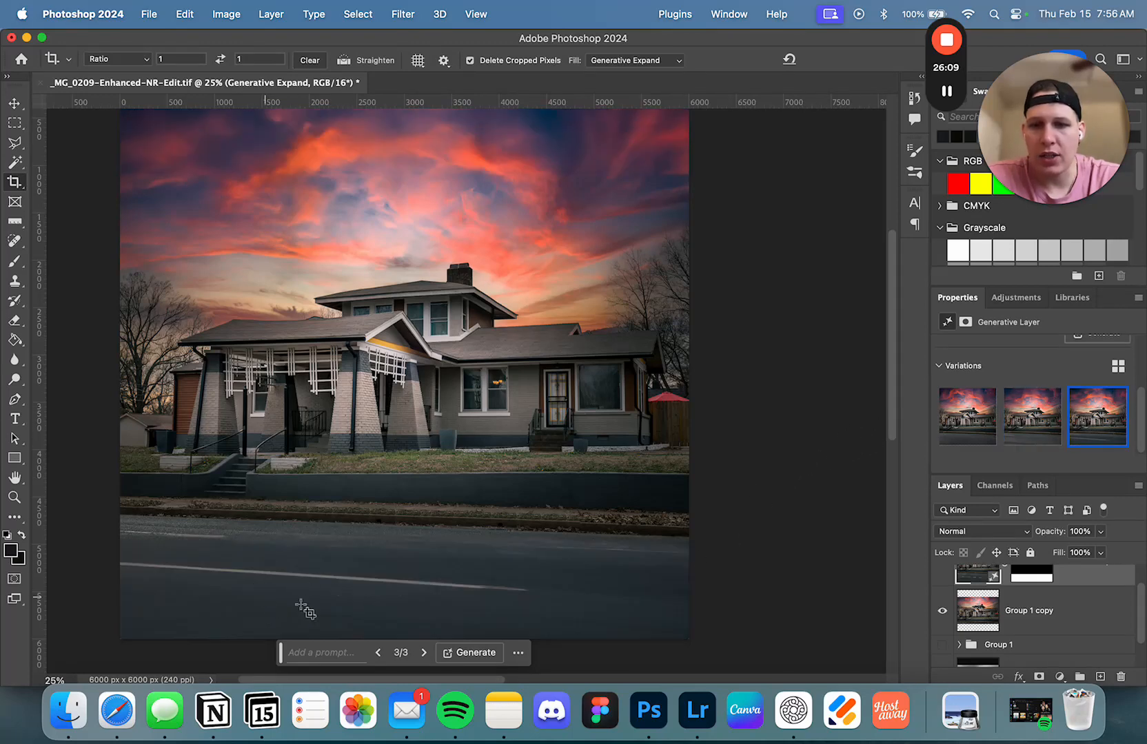
Examine the expanded sky and road up close and the square composition as a whole
scroll(355, 565, "up", 3)
scroll(386, 524, "down", 8)
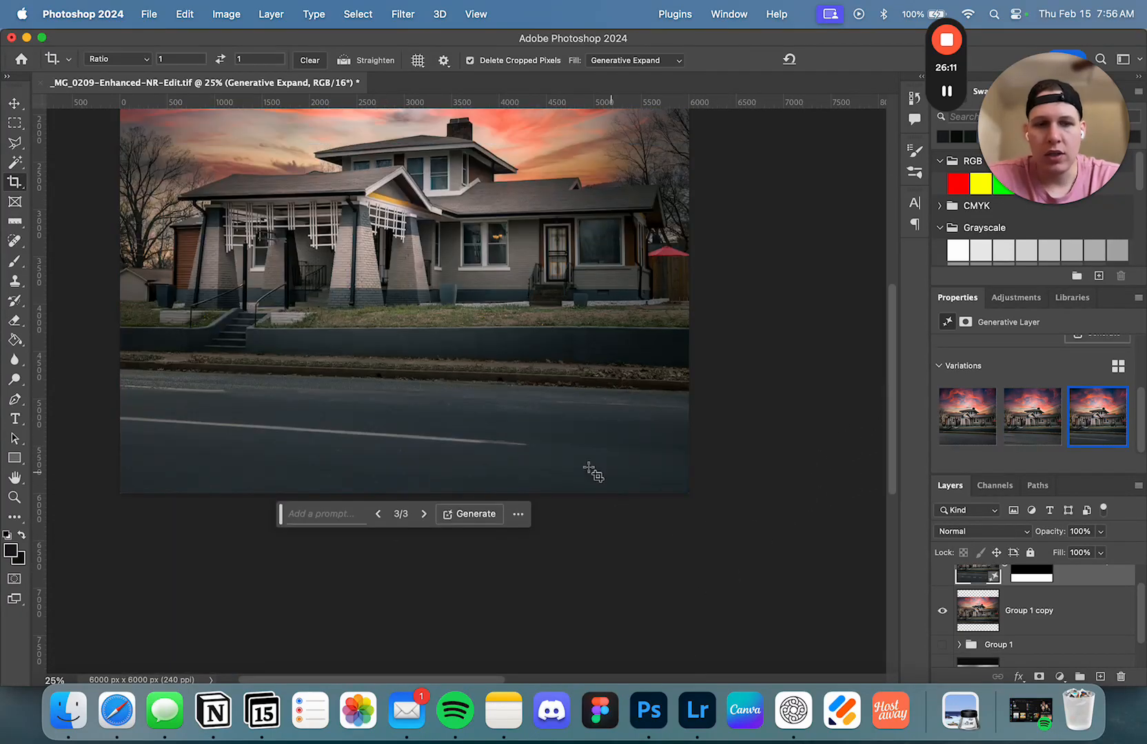
scroll(589, 467, "up", 15)
scroll(604, 512, "down", 10)
scroll(606, 512, "up", 10)
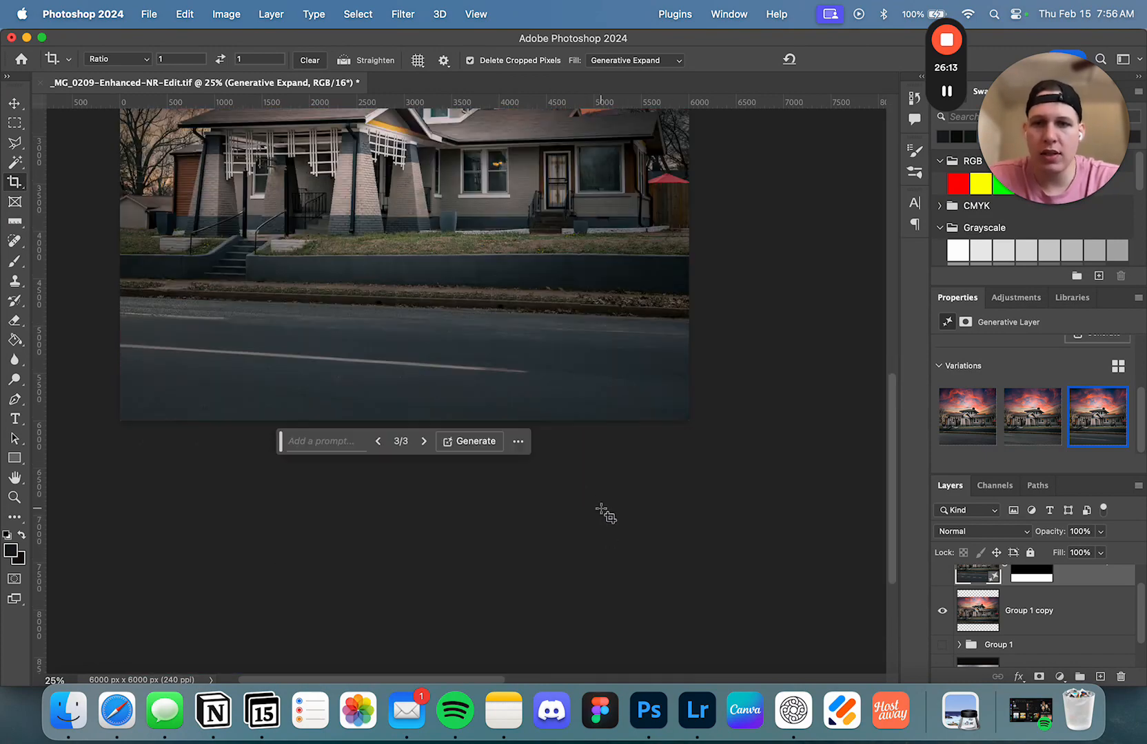
scroll(747, 493, "down", 10)
left_click_drag(496, 350, 570, 485)
left_click(665, 446, "alt")
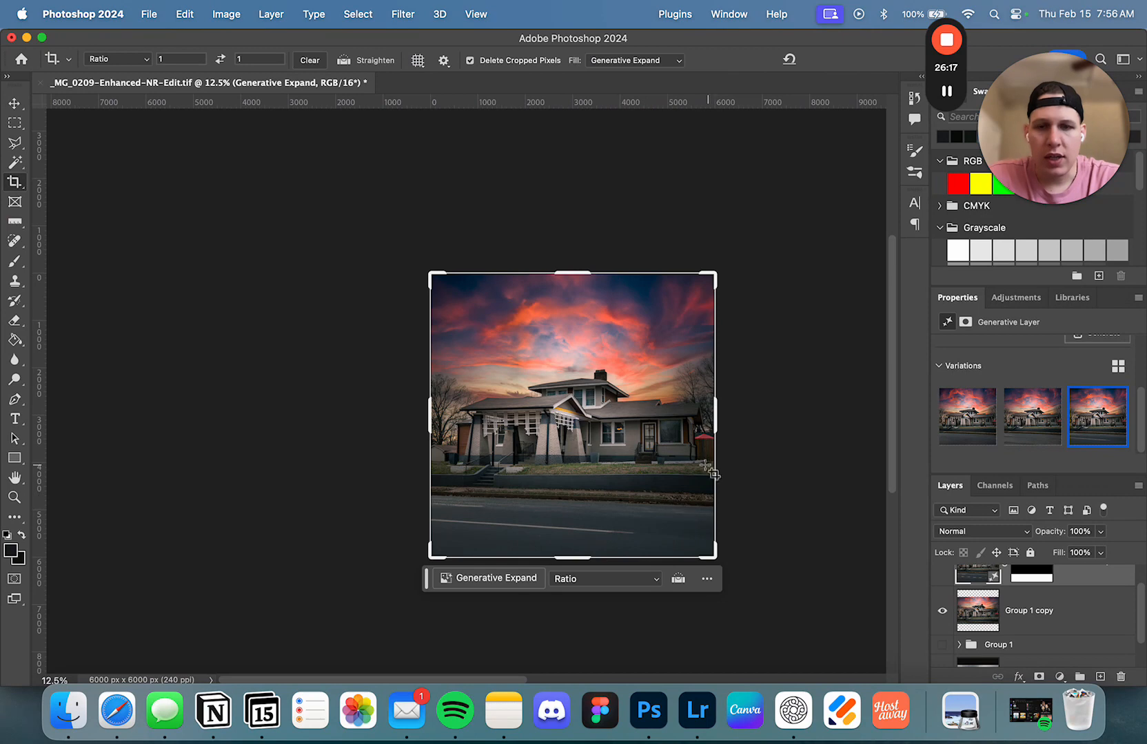
left_click_drag(752, 463, 696, 435)
left_click(538, 447)
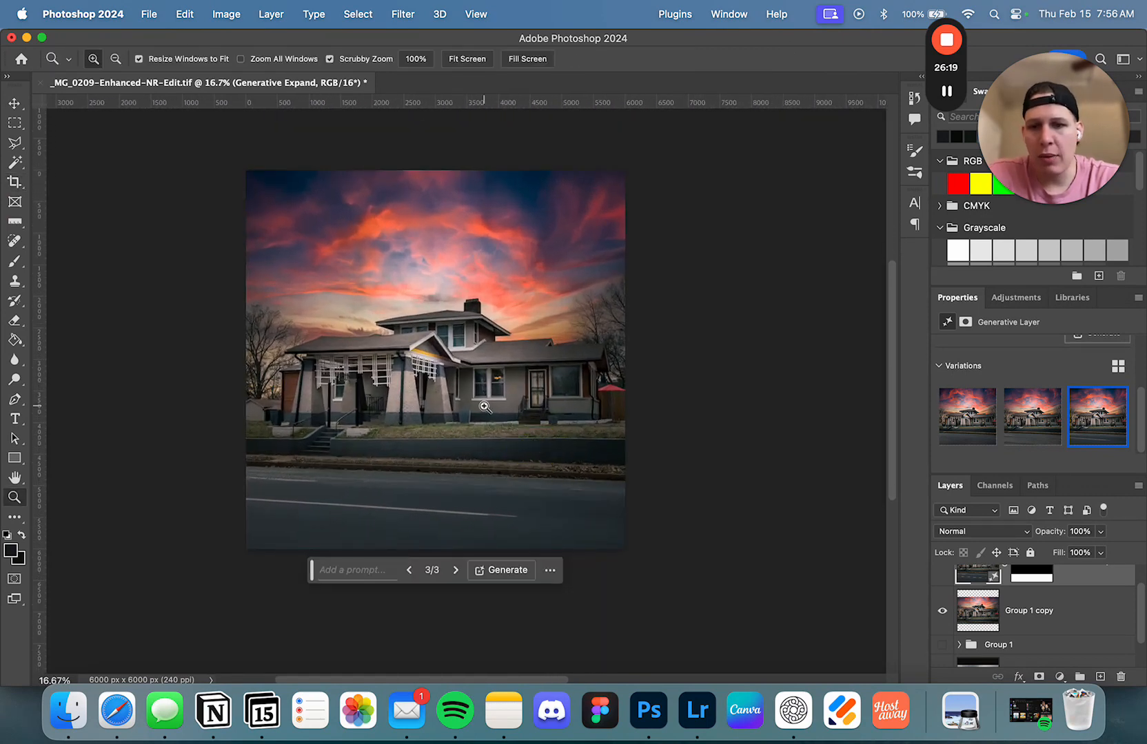
left_click(486, 412)
left_click_drag(396, 372, 483, 424)
key("z")
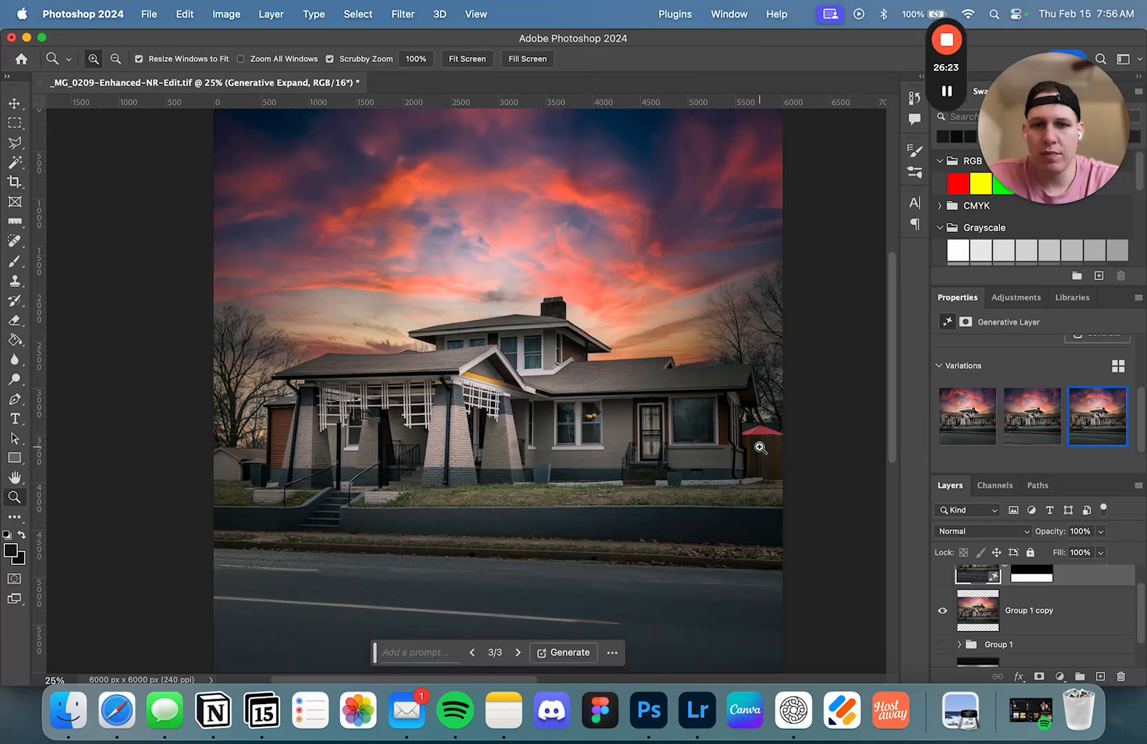
key("c")
key("z")
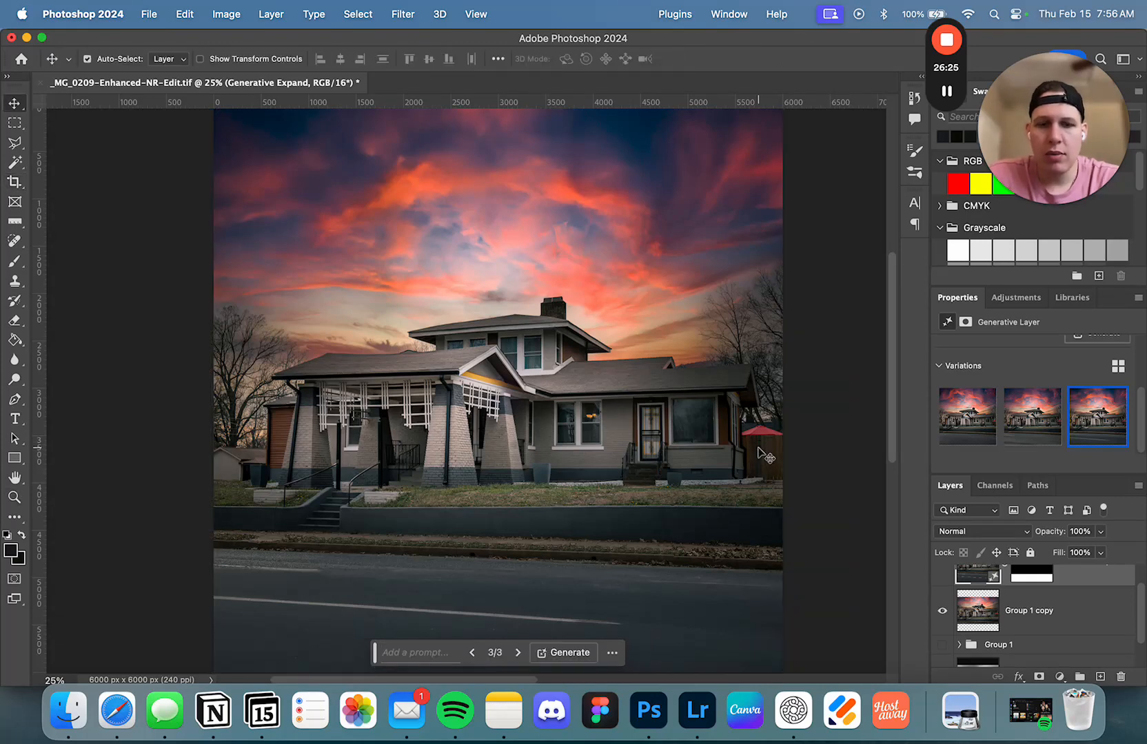
left_click(758, 452, "alt")
left_click_drag(756, 450, 713, 407)
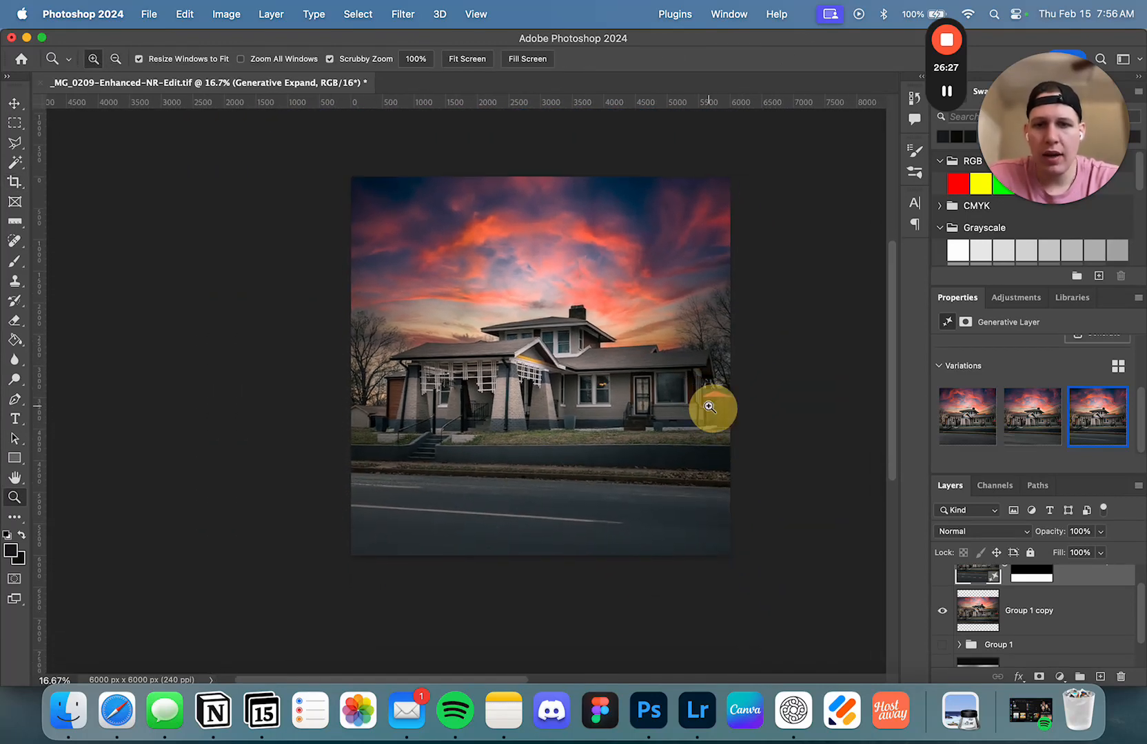
left_click(632, 409, "alt")
left_click(632, 409, "alt")
left_click(633, 409, "alt")
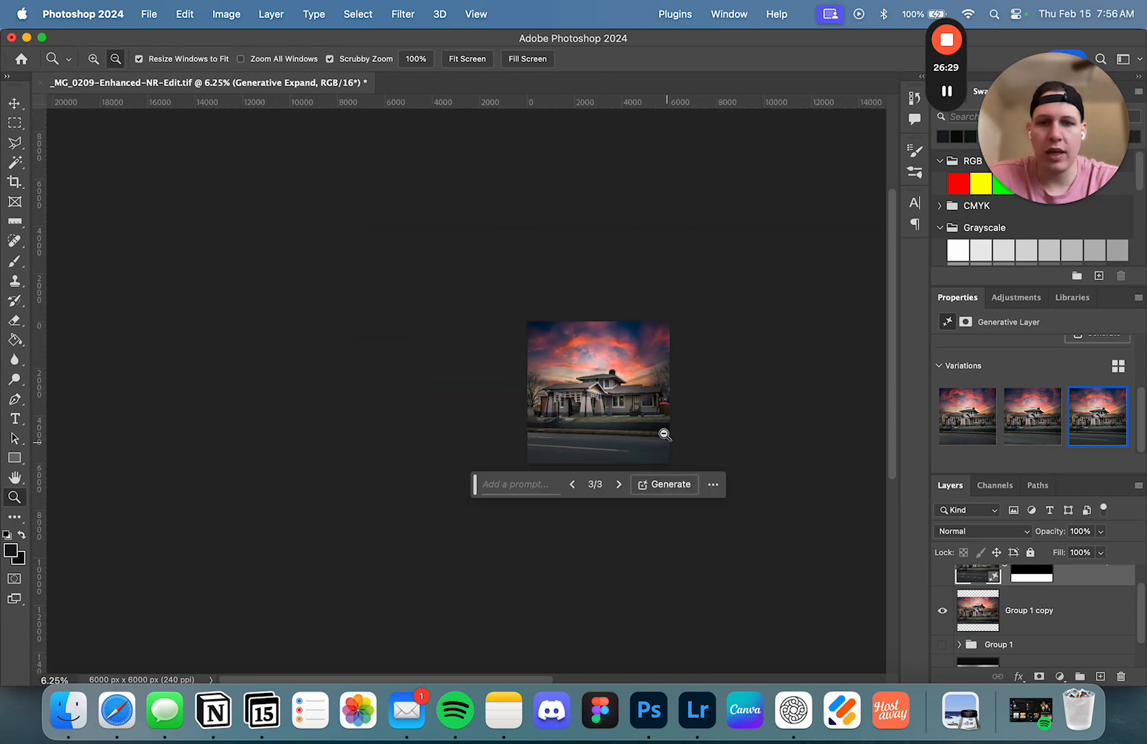
Select all layers from Generative Expand down to Group 1 and combine them into one group above the Background
scroll(960, 597, "up", 2)
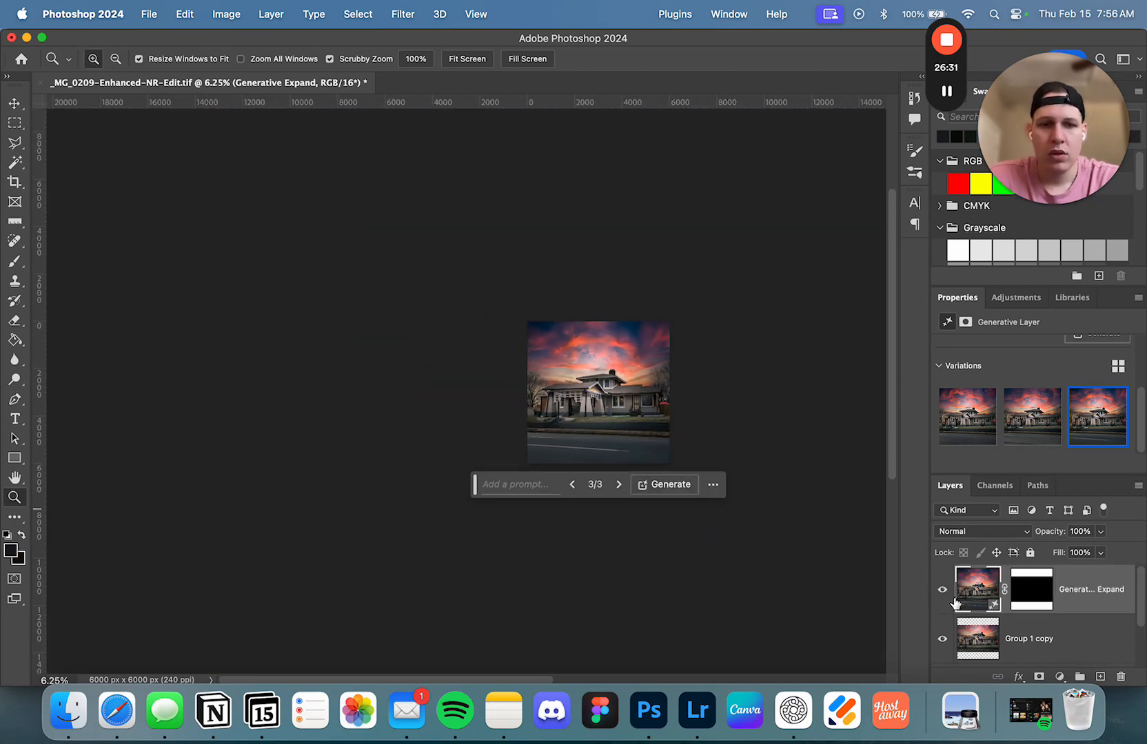
scroll(1034, 607, "down", 3)
left_click(1047, 612, "shift")
key("super+g")
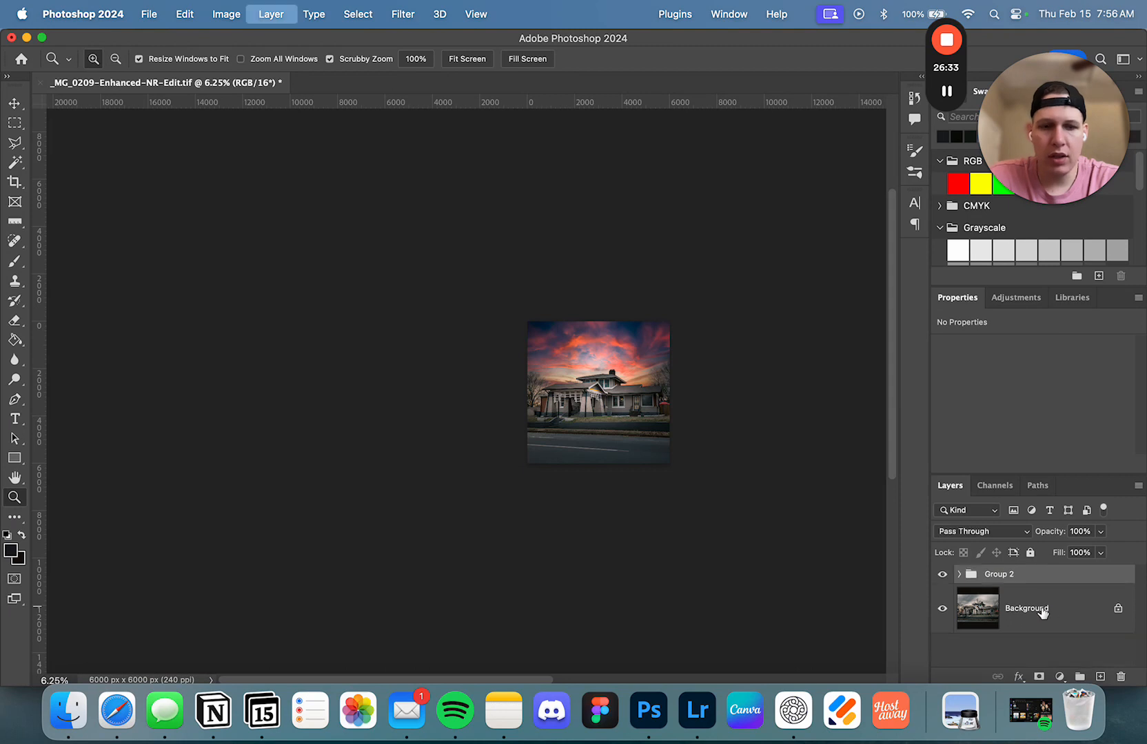
Compare the edited photo with the original Background by toggling the new group's visibility, leaving the group visible
left_click(936, 577)
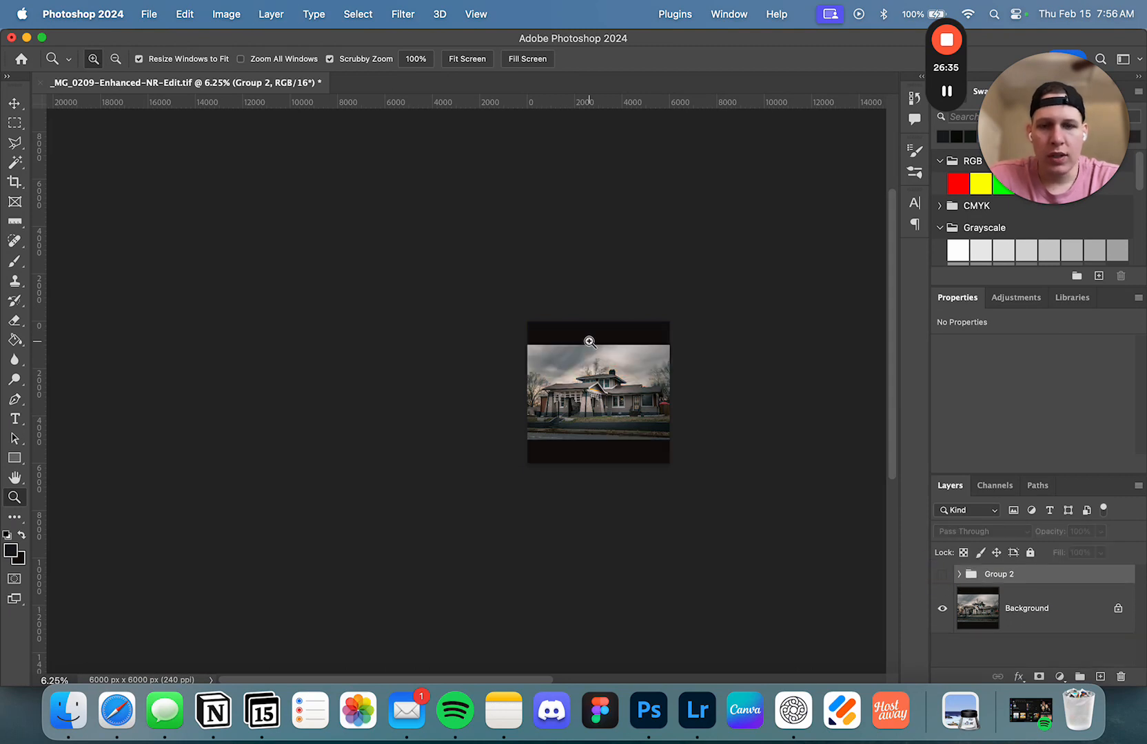
left_click(589, 342)
left_click(941, 578)
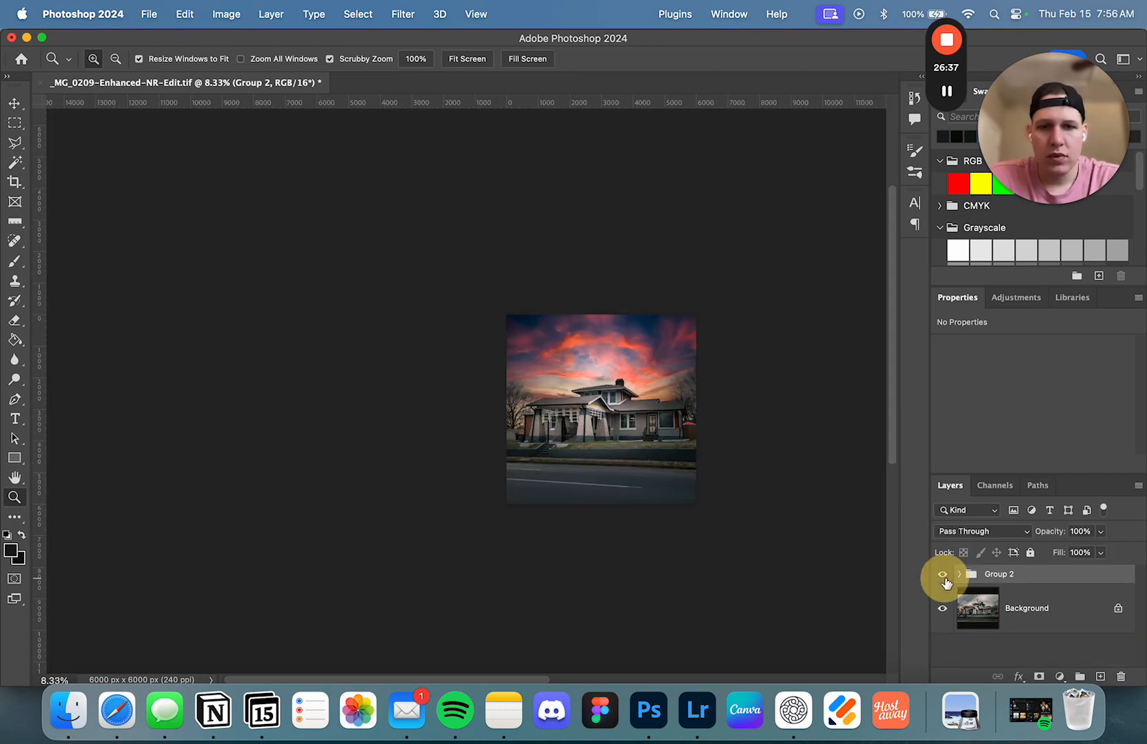
left_click(940, 577)
left_click(941, 578)
left_click_drag(804, 479, 722, 452)
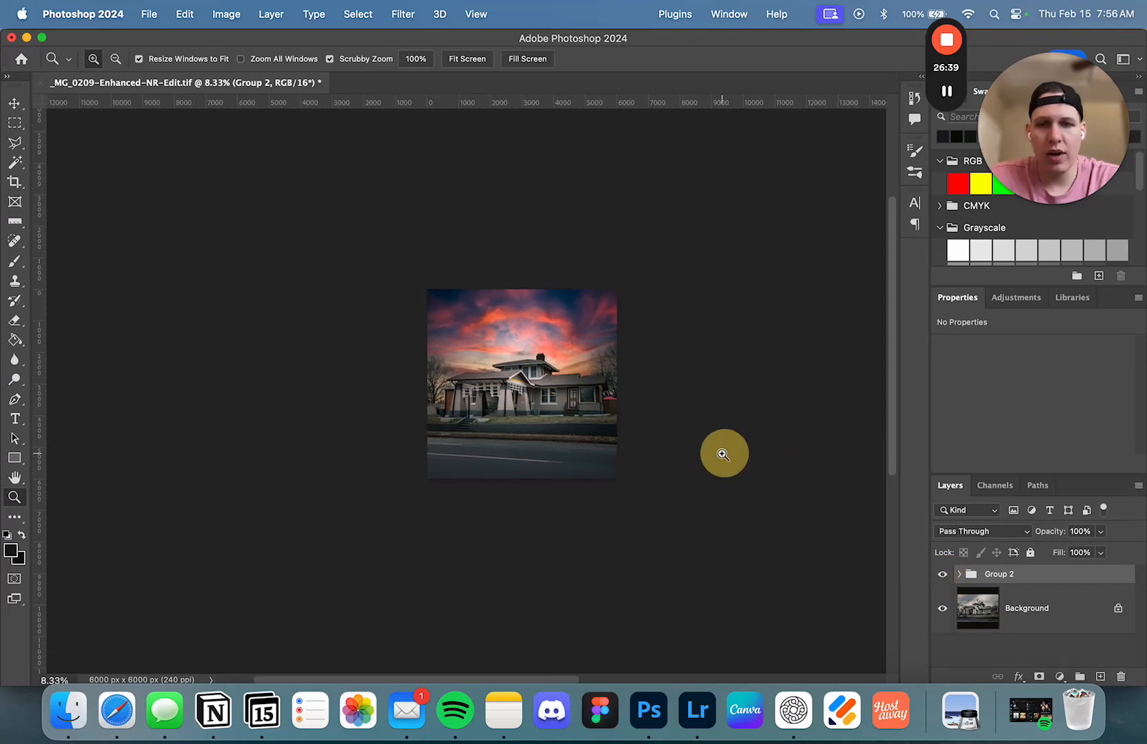
left_click(524, 386)
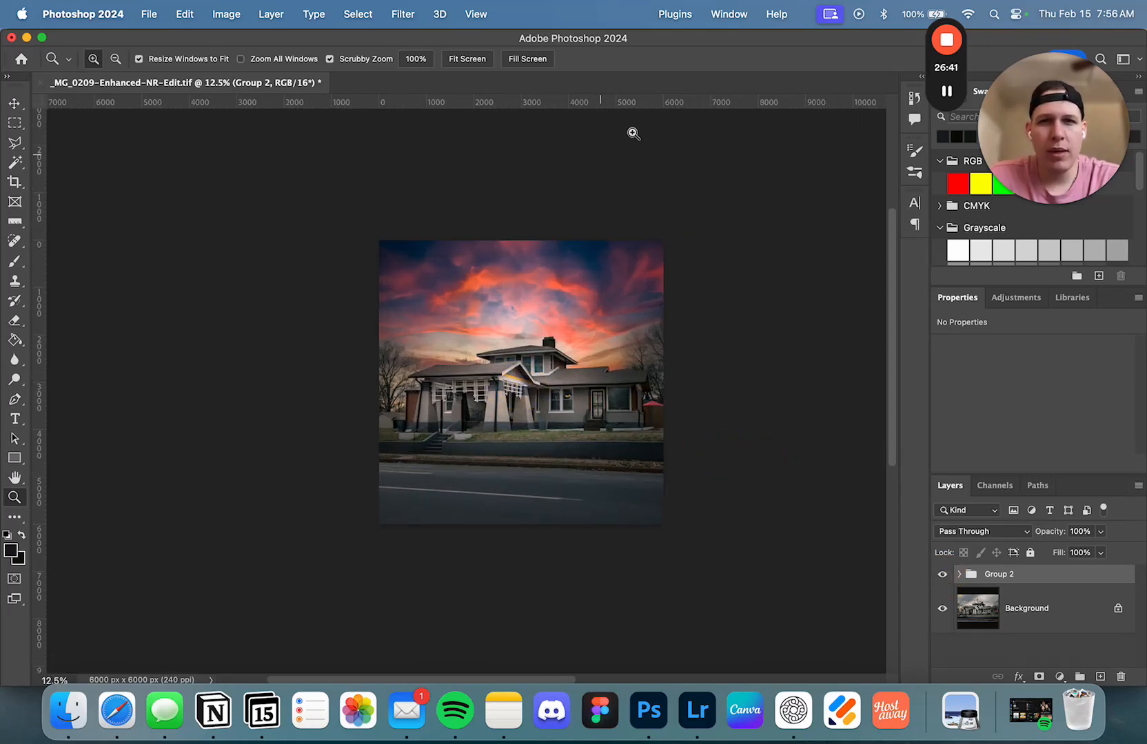
Check the layers inside Group 2, collapse it, and merge the group into a single pixel layer
left_click(405, 15)
left_click(1056, 583)
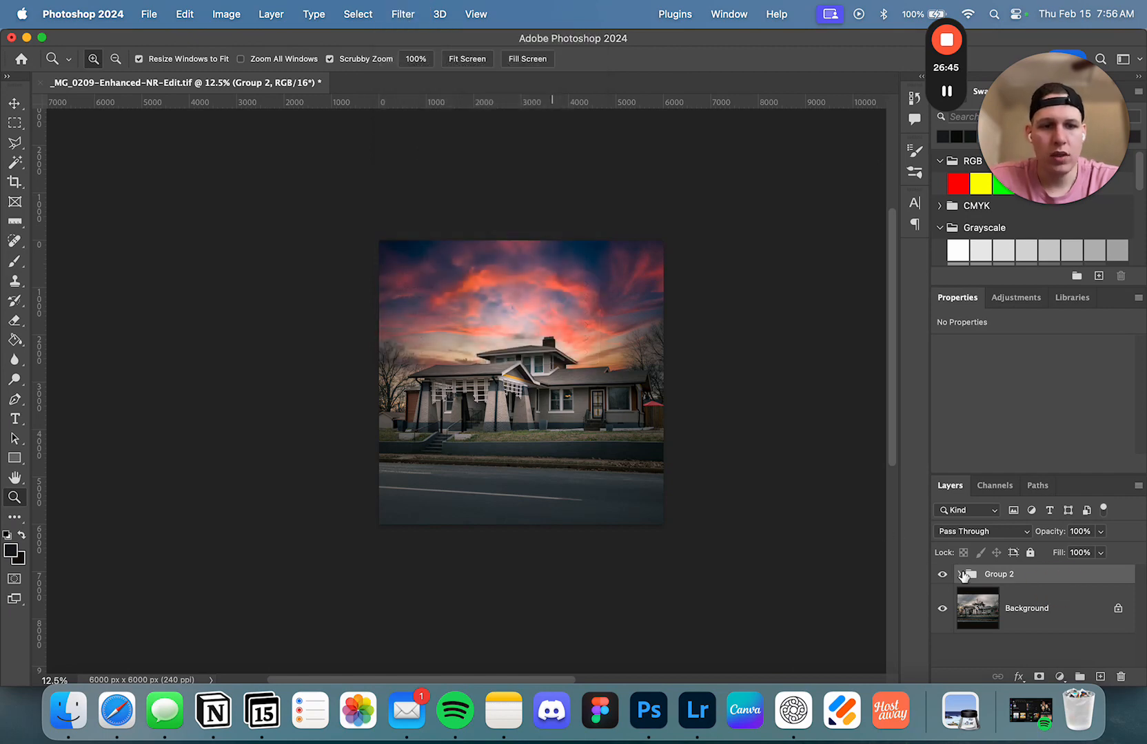
left_click(959, 574)
left_click(1081, 624)
scroll(1092, 617, "down", 3)
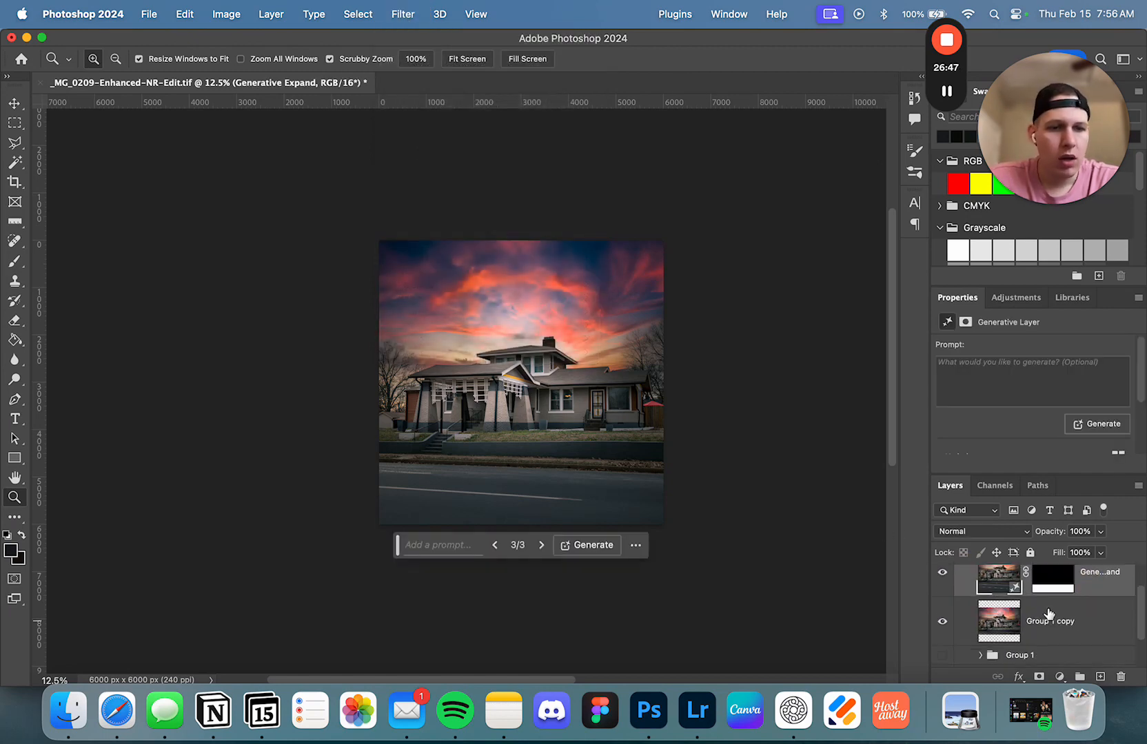
scroll(1079, 601, "up", 3)
left_click(959, 574)
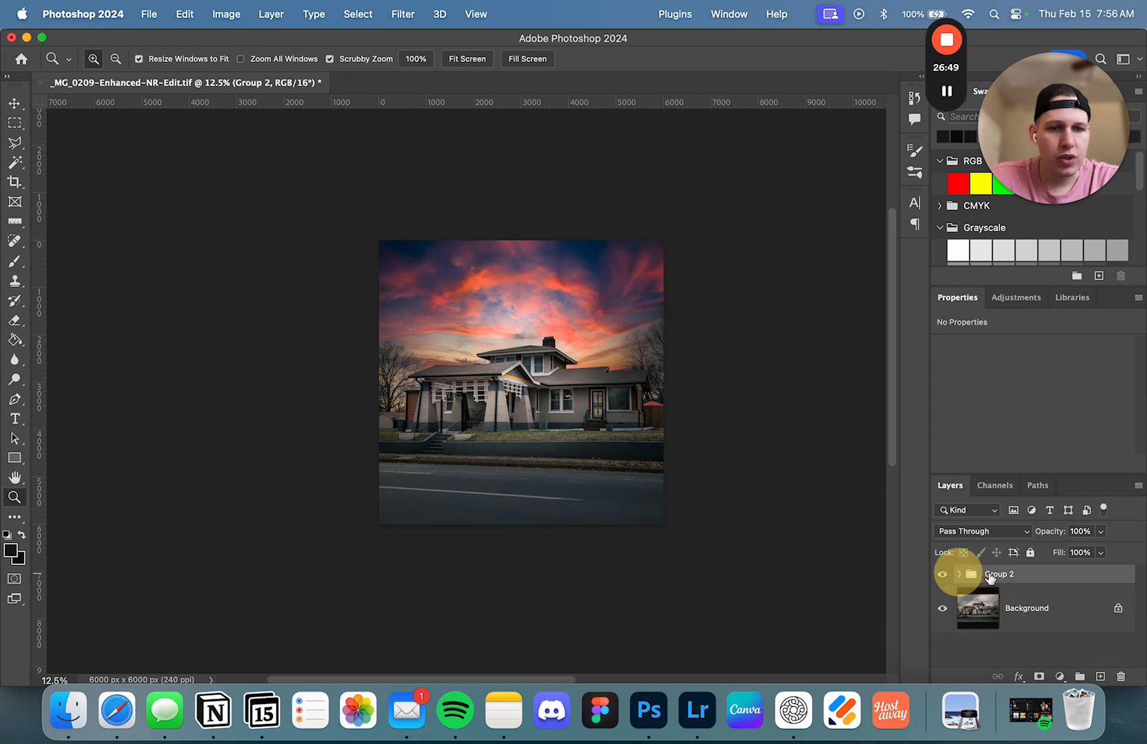
right_click(1035, 577)
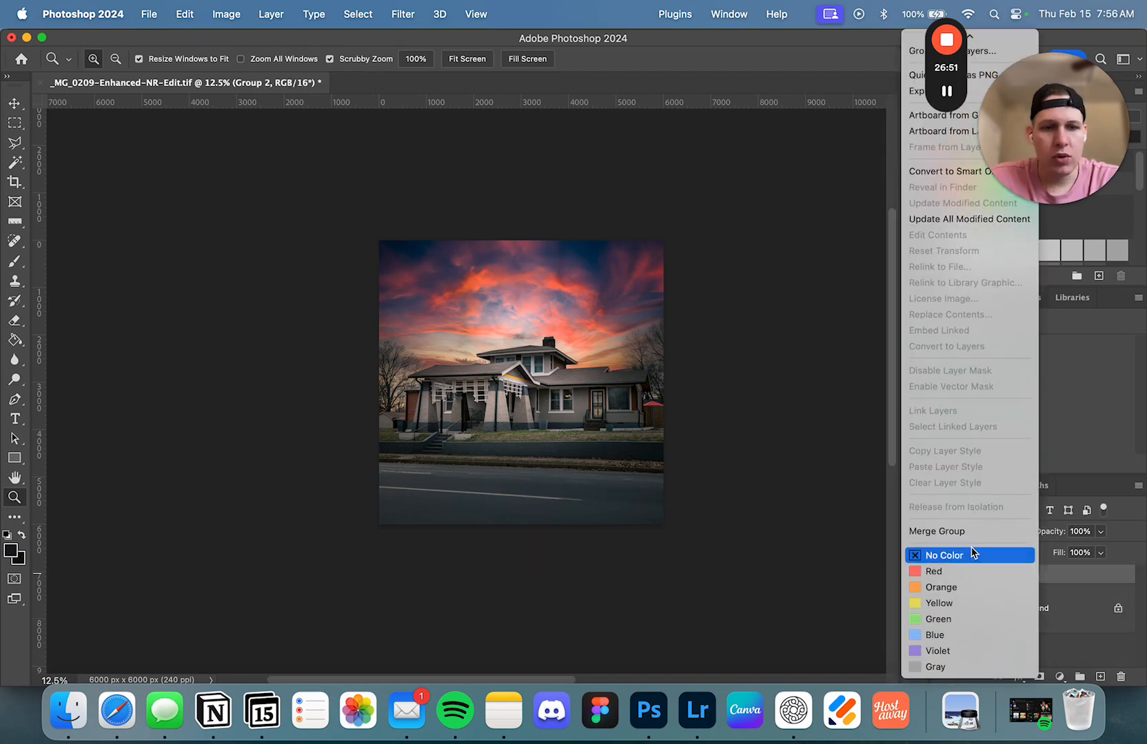
left_click(973, 529)
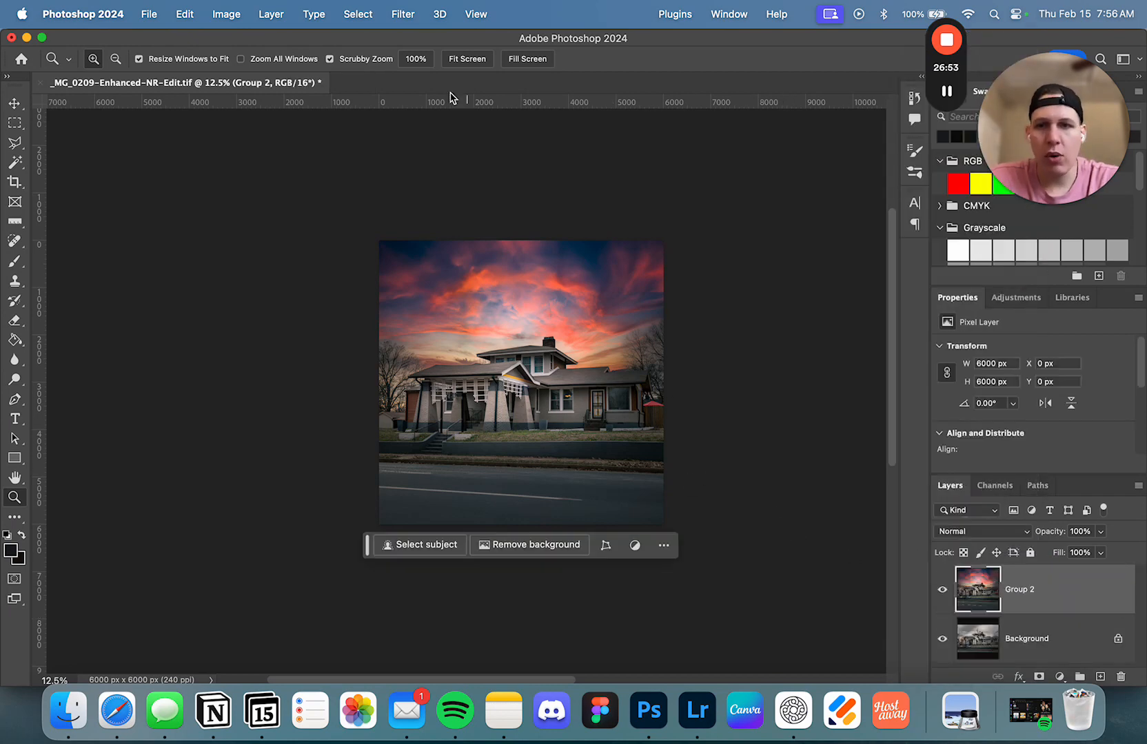
left_click(412, 15)
mouse_move(476, 230)
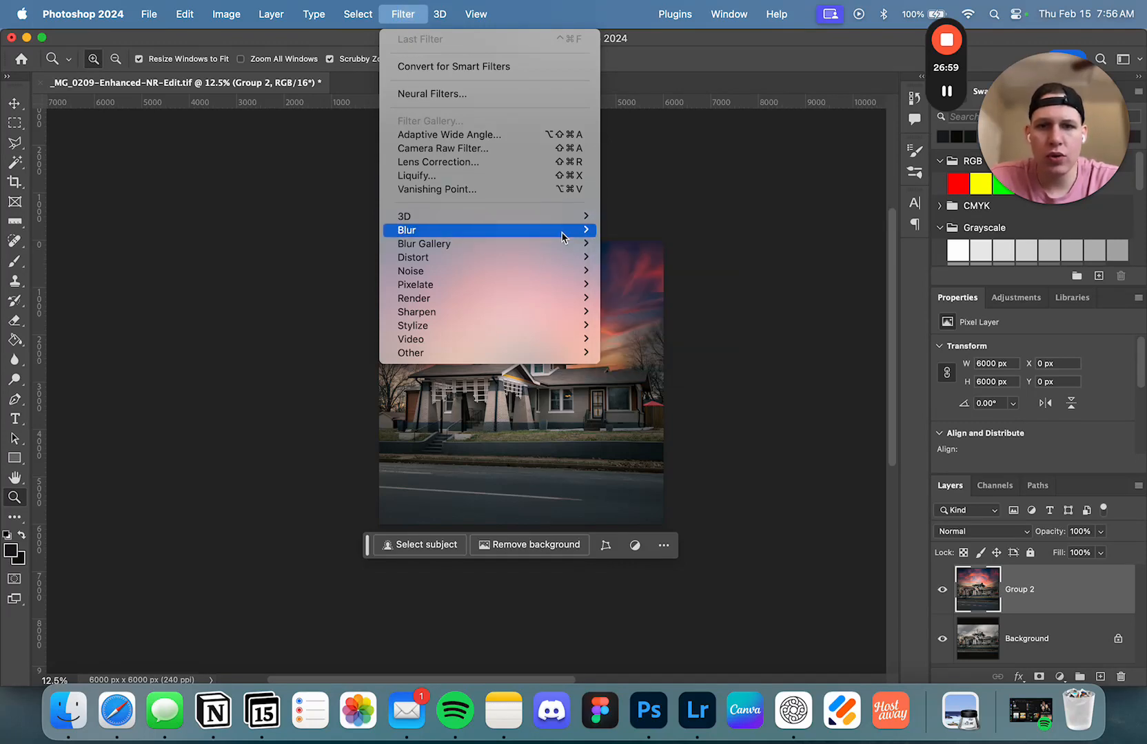
mouse_move(562, 244)
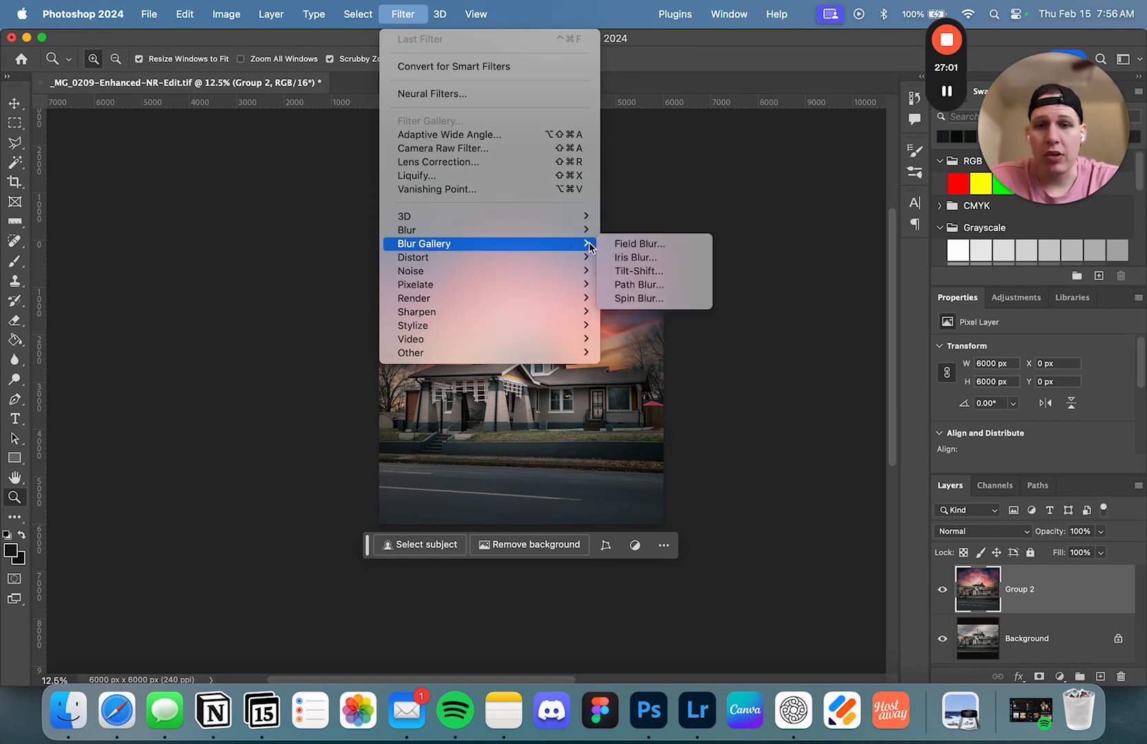
left_click(651, 271)
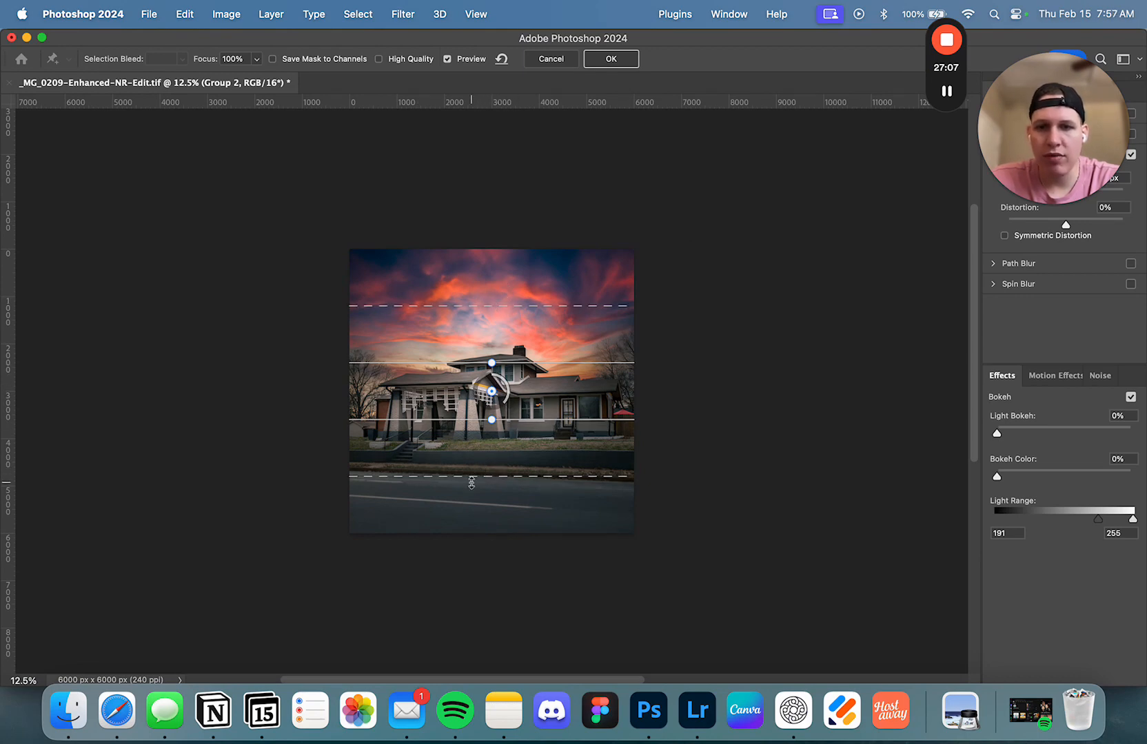
mouse_move(1031, 176)
left_mouse_down()
mouse_move(1008, 220)
mouse_move(1022, 192)
left_mouse_up()
left_click(510, 397)
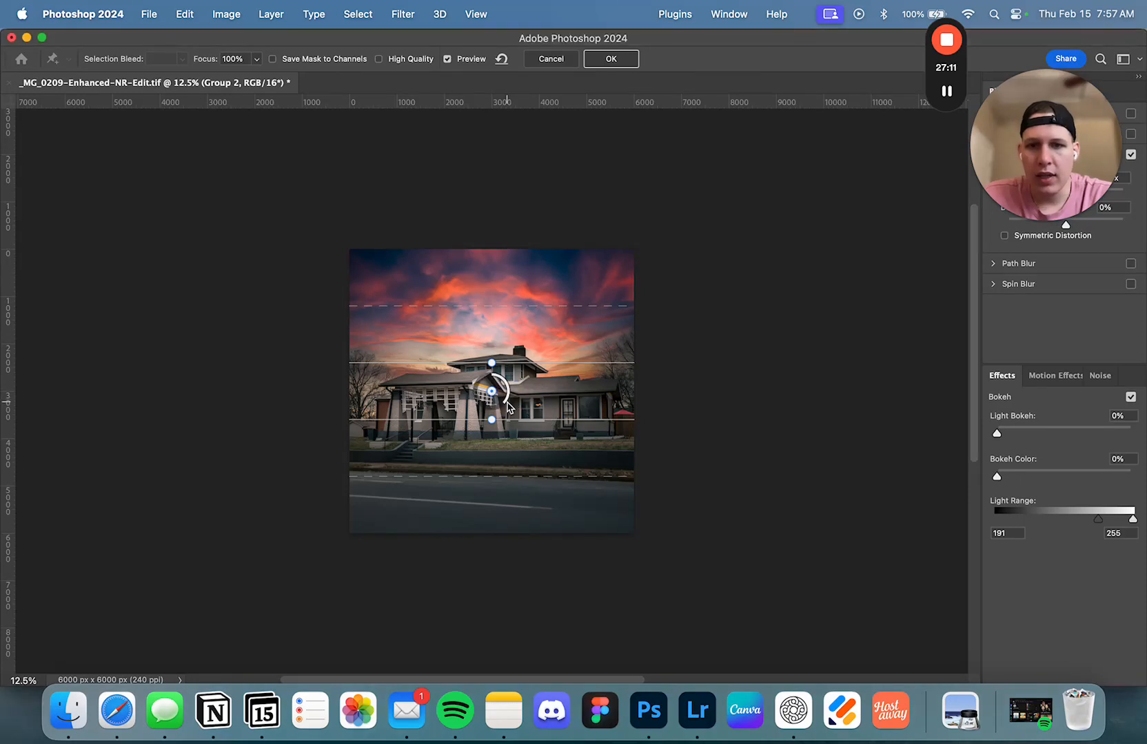
left_click_drag(510, 391, 488, 473)
left_click_drag(512, 363, 506, 393)
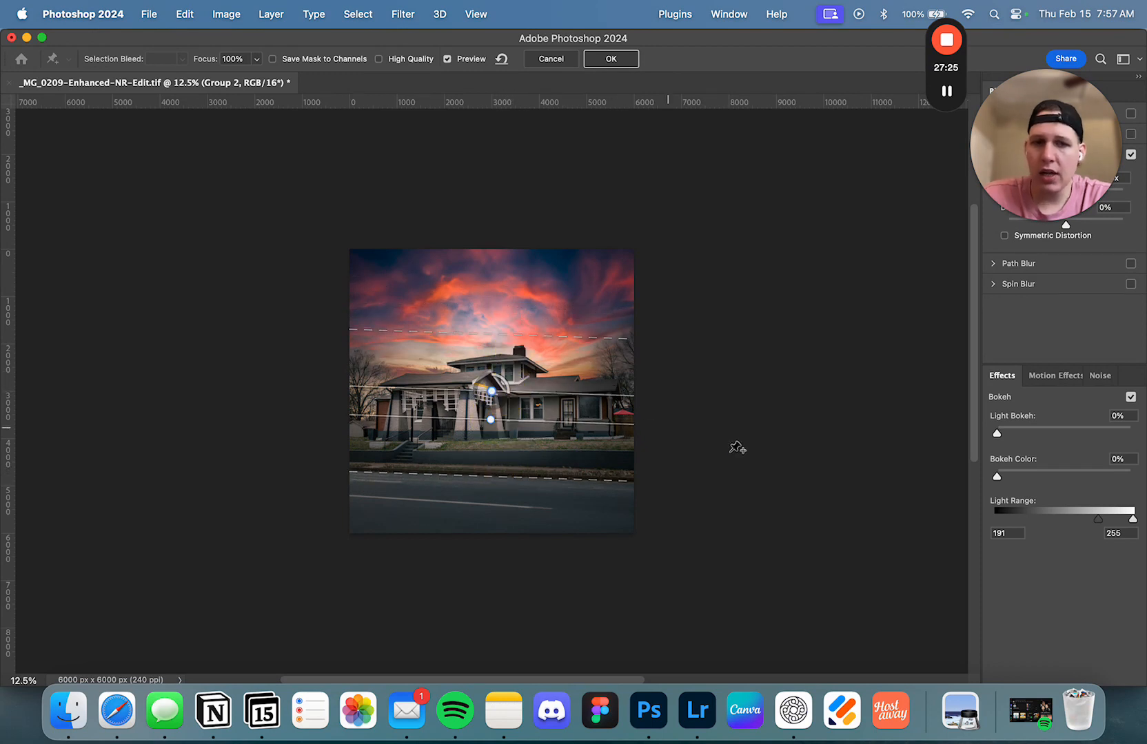
key("Delete")
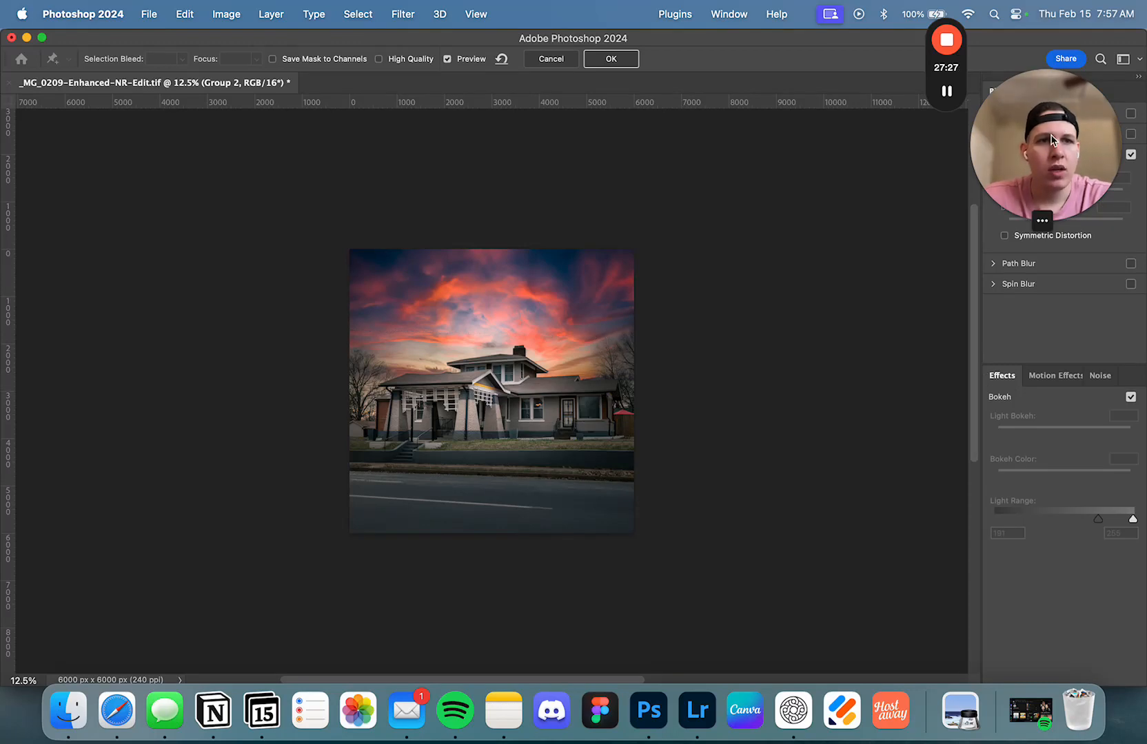
left_click_drag(1061, 131, 909, 90)
left_click(551, 59)
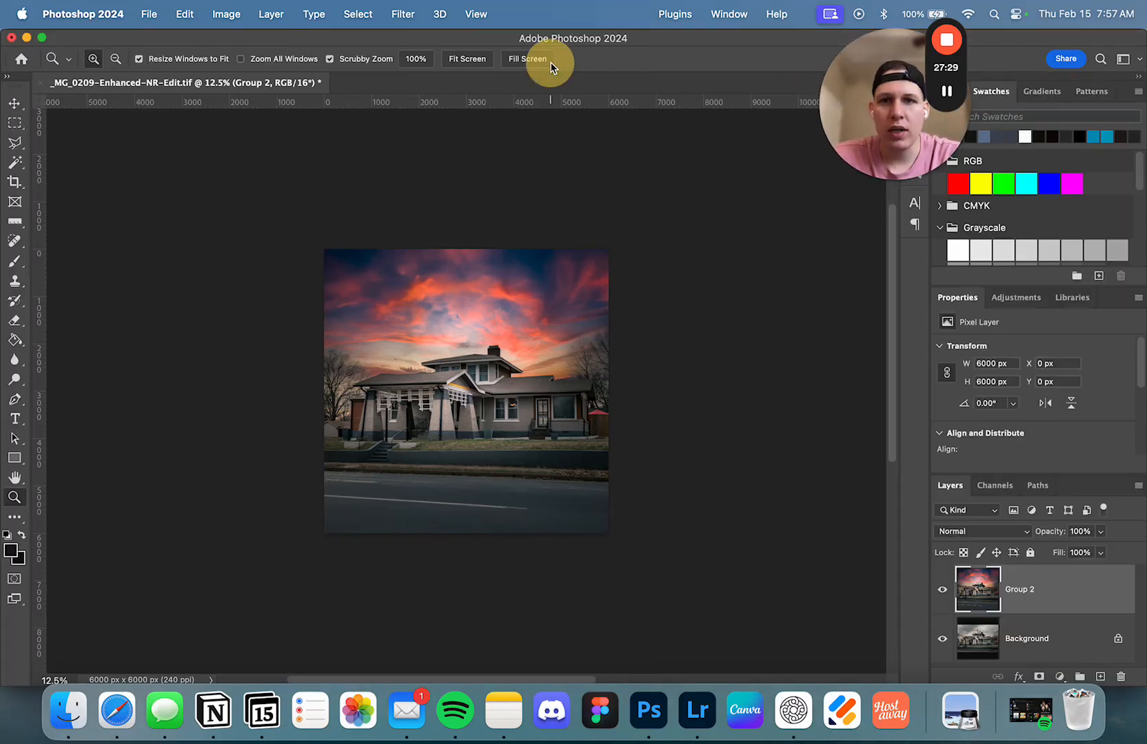
Flatten the image into a single Background layer, and close the document with its changes saved
right_click(1037, 594)
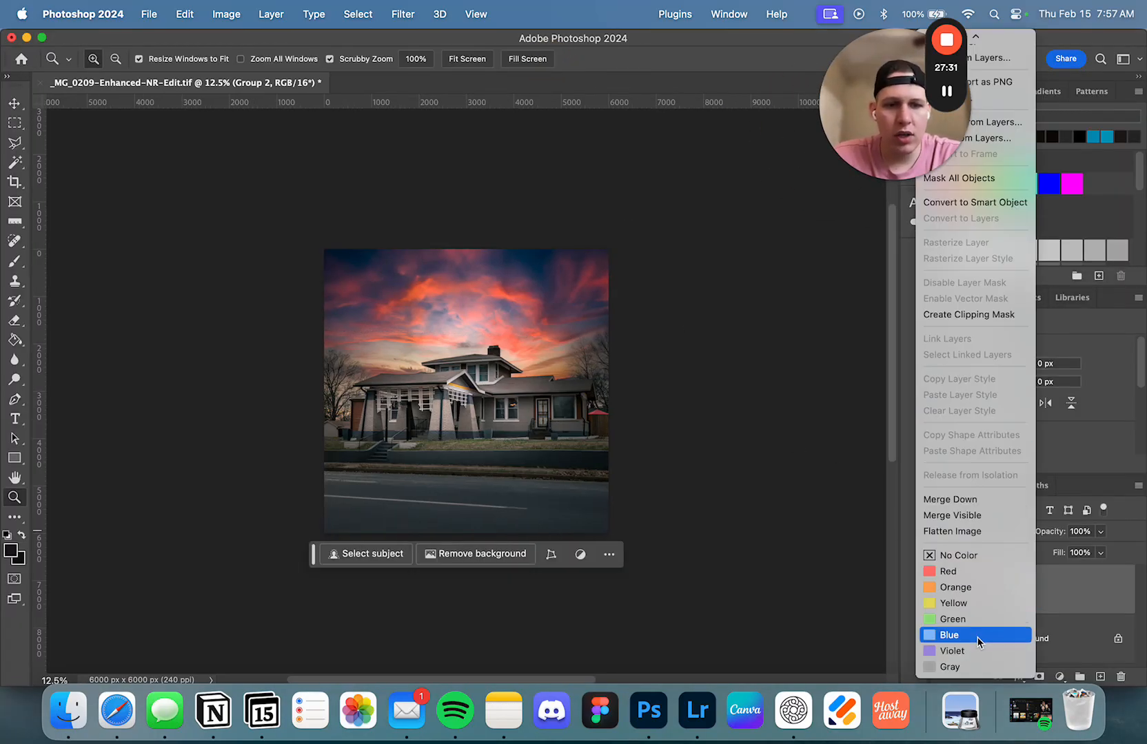
left_click(981, 534)
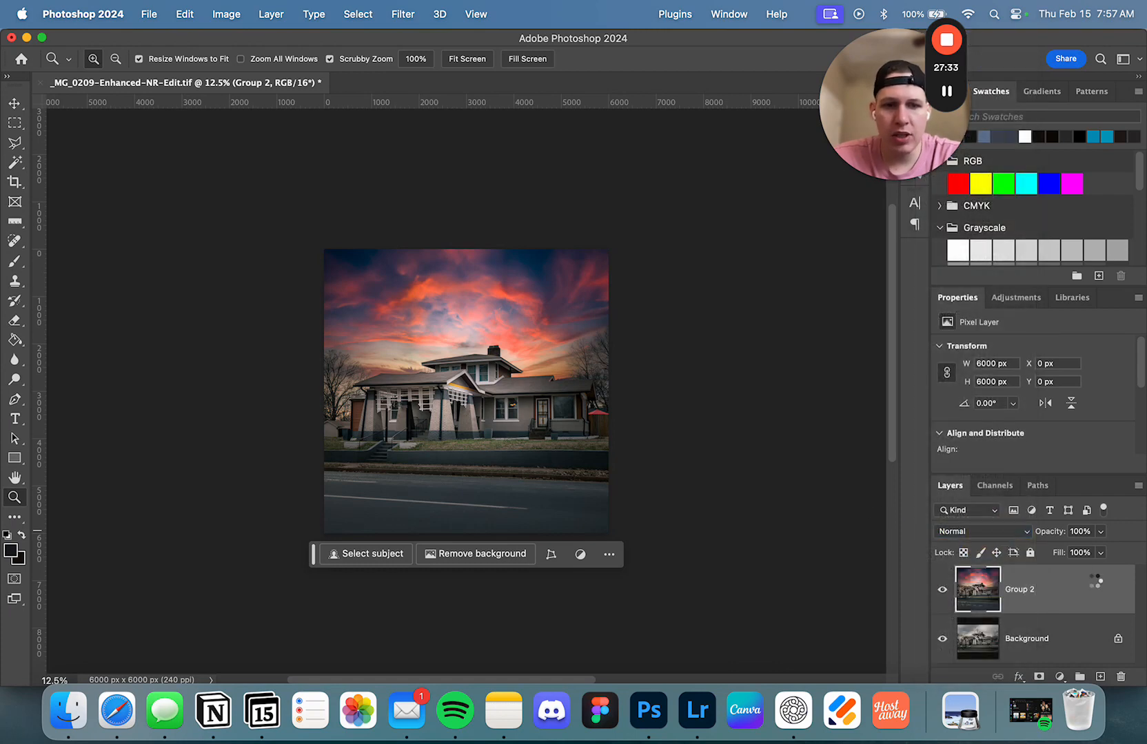
left_click(46, 83)
left_click(600, 285)
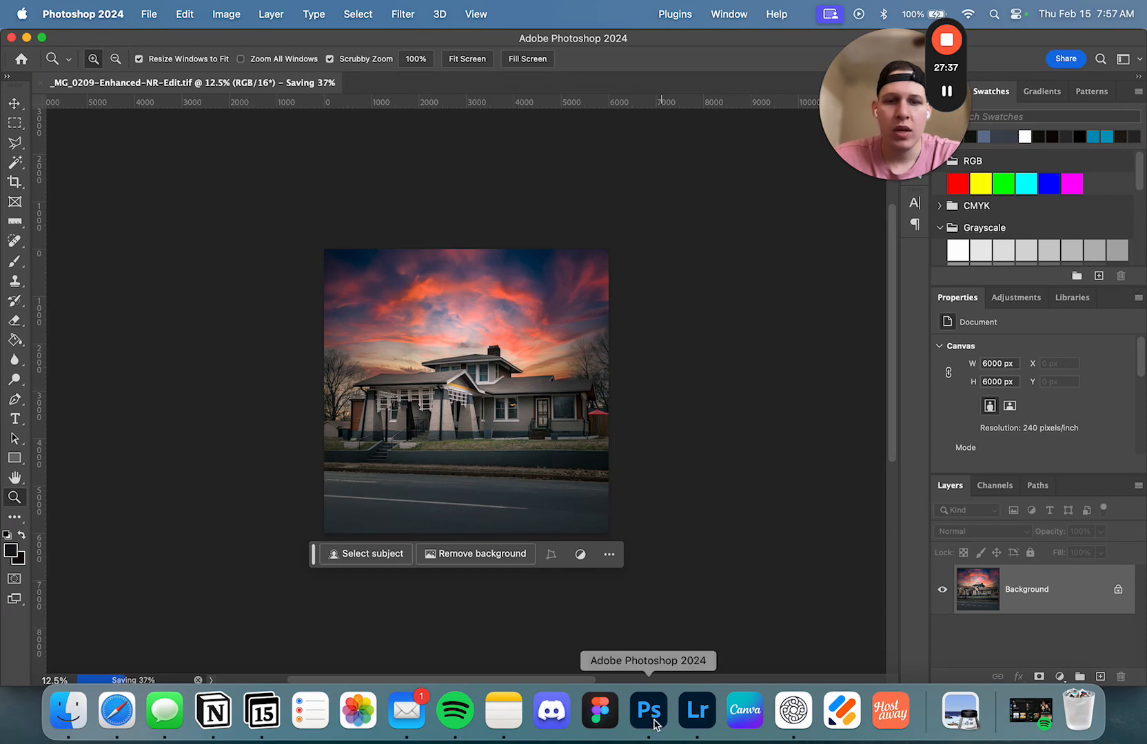
Switch to Lightroom, select the red-sunset version in the house photo's stack, and collapse the stack
left_click(698, 709)
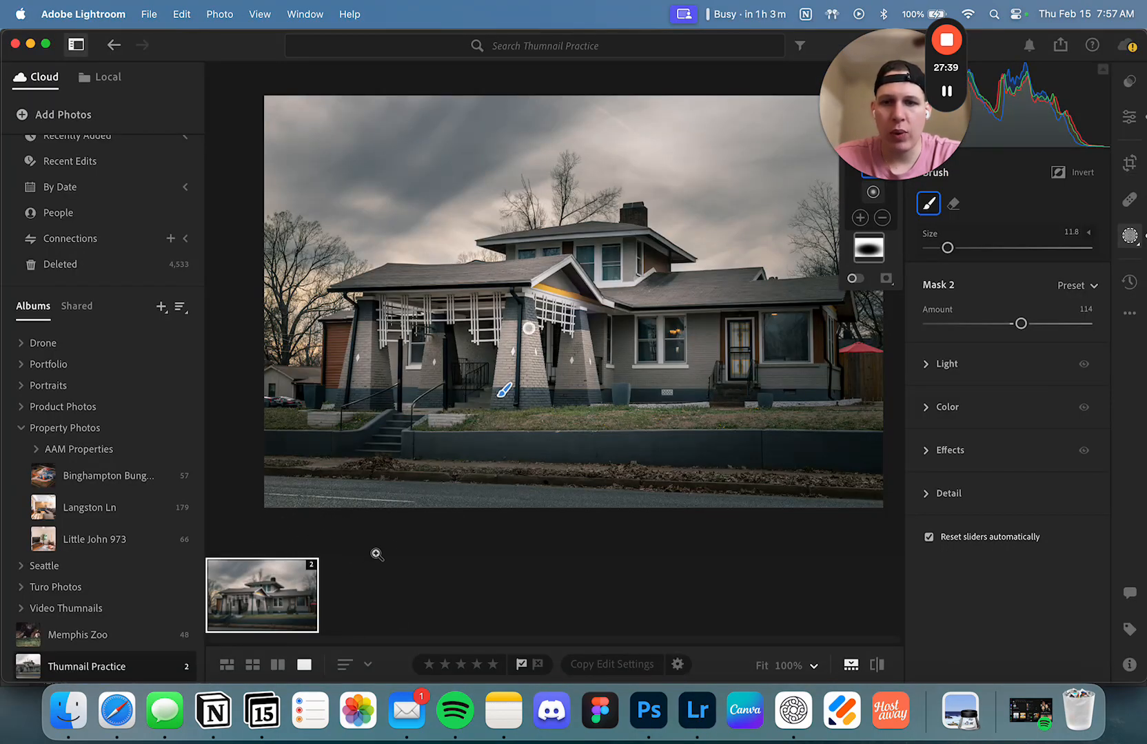
left_click(655, 720)
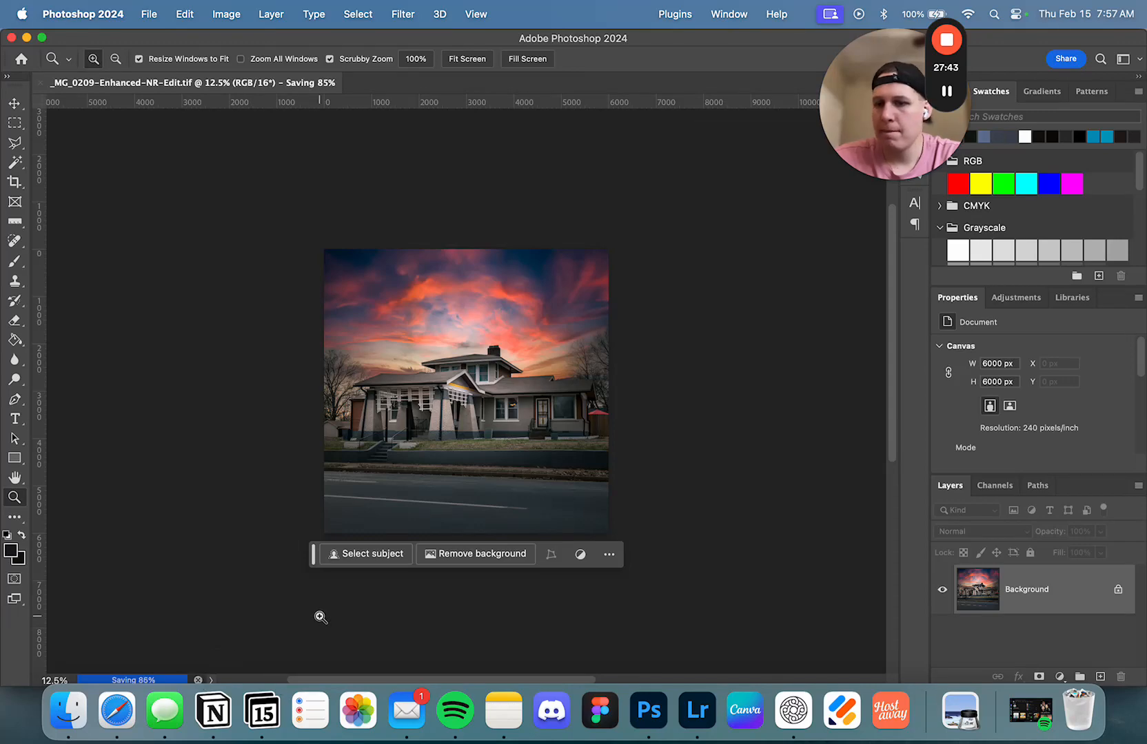
left_click(955, 100)
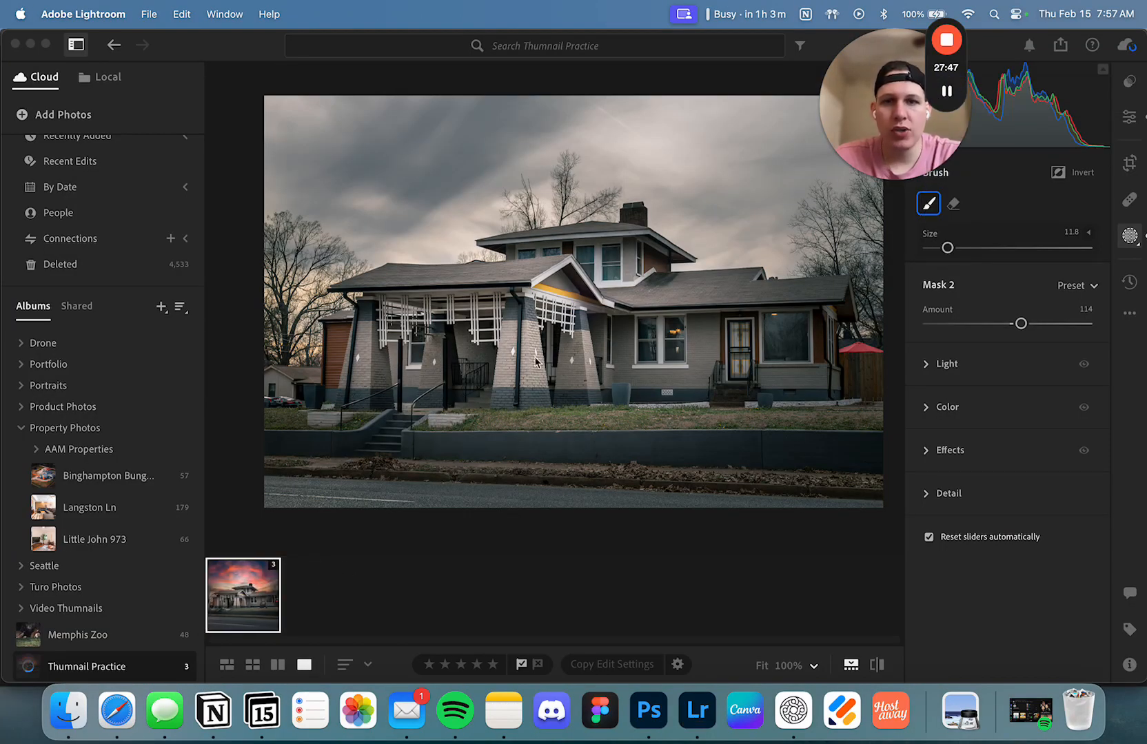
left_click(308, 590)
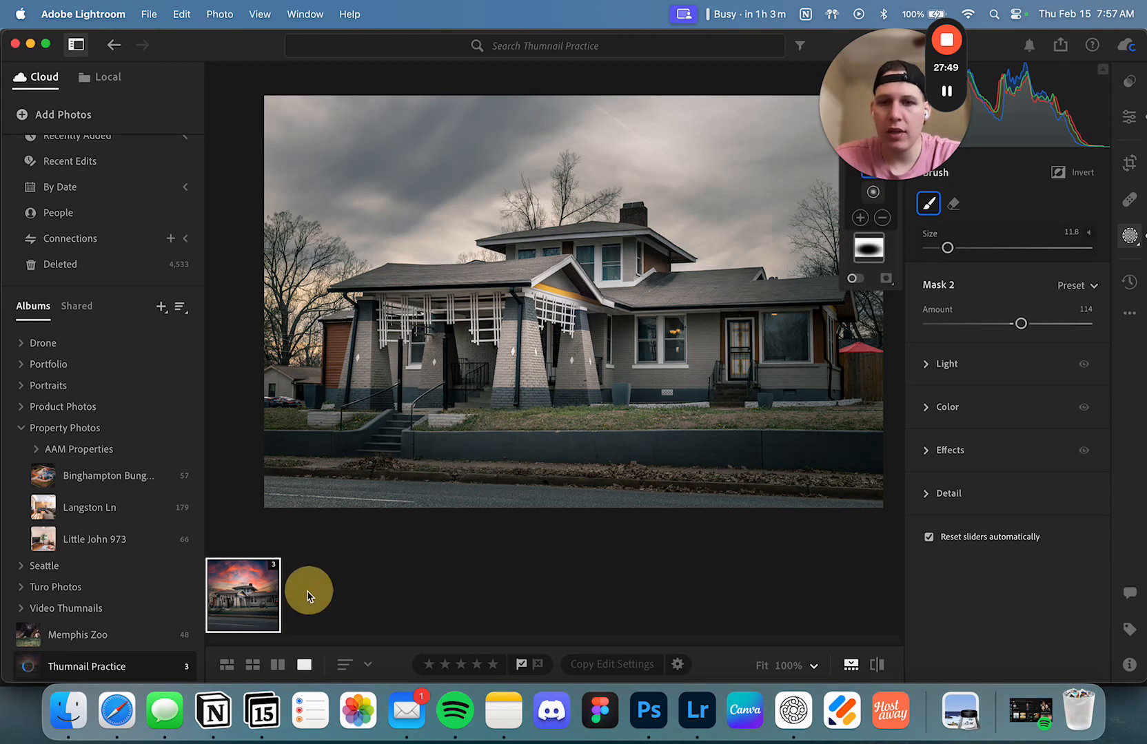
left_click(254, 605)
left_click(269, 573)
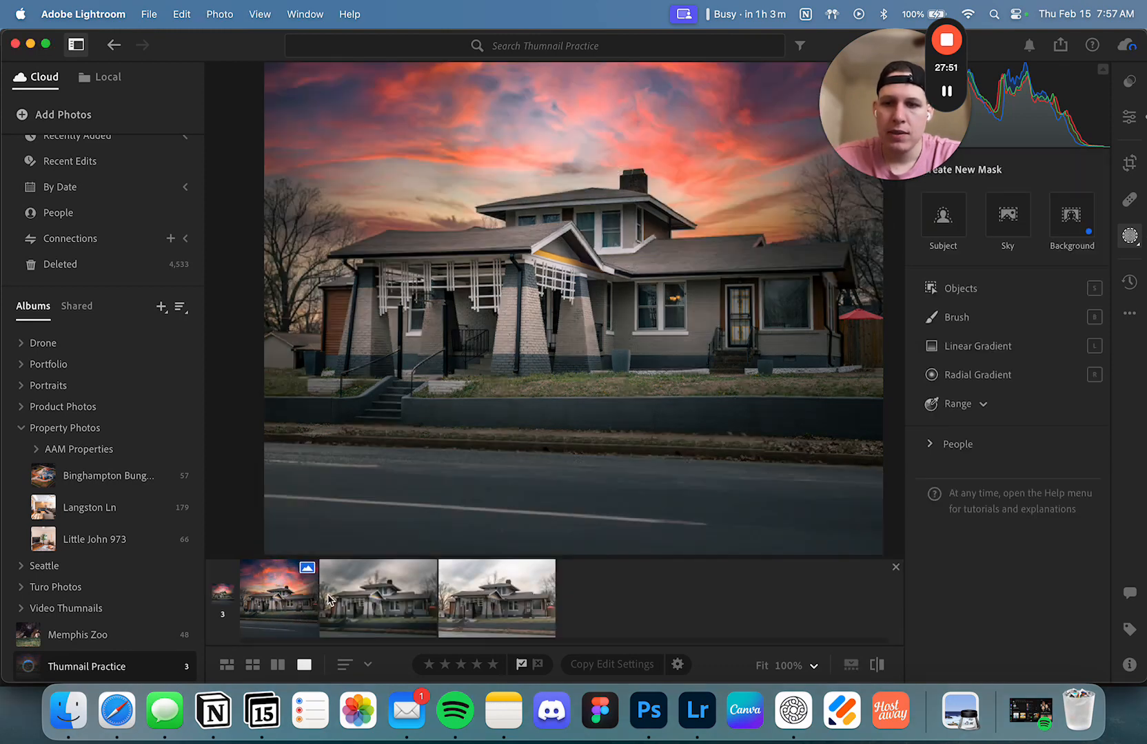
left_click(299, 602)
left_click(895, 571)
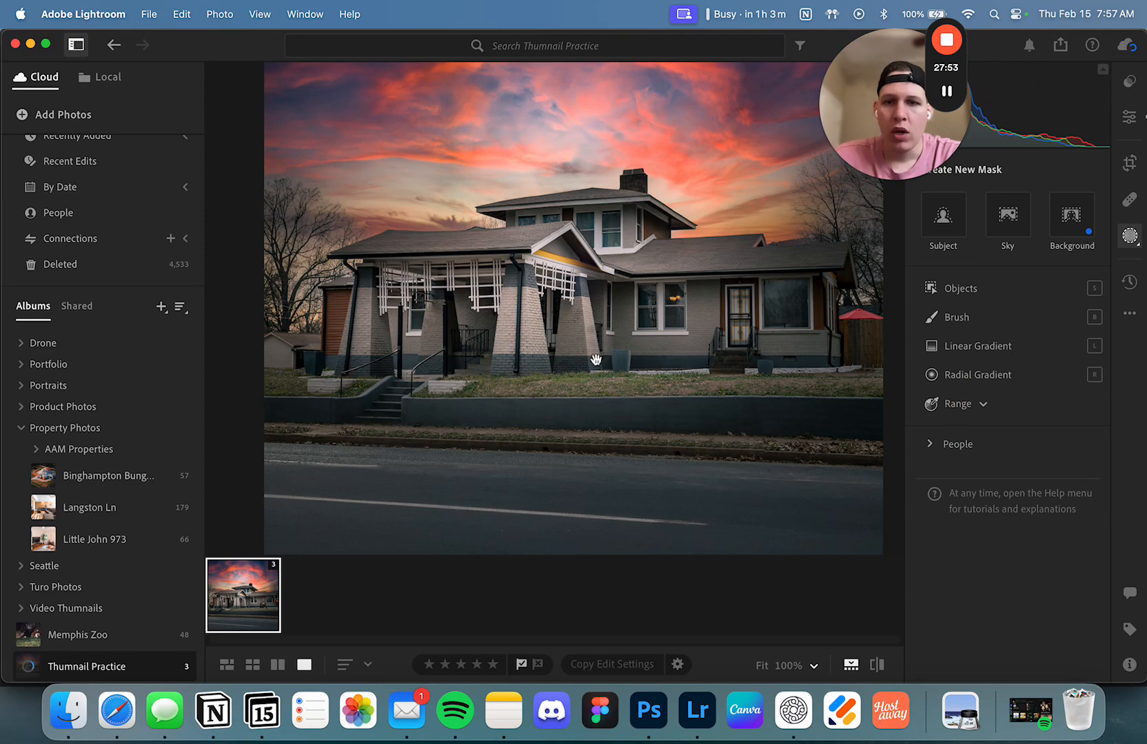
Show the whole square sunset photo and flag it as a pick
left_click(560, 452)
key("p")
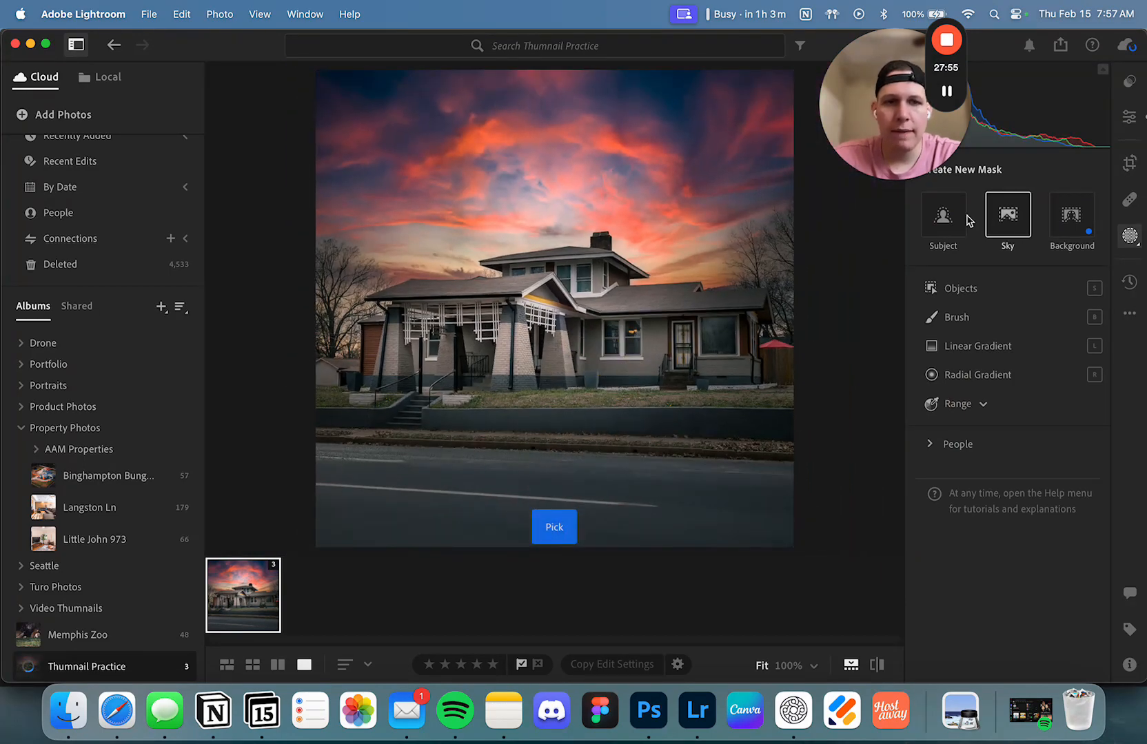
left_click_drag(874, 113, 1017, 110)
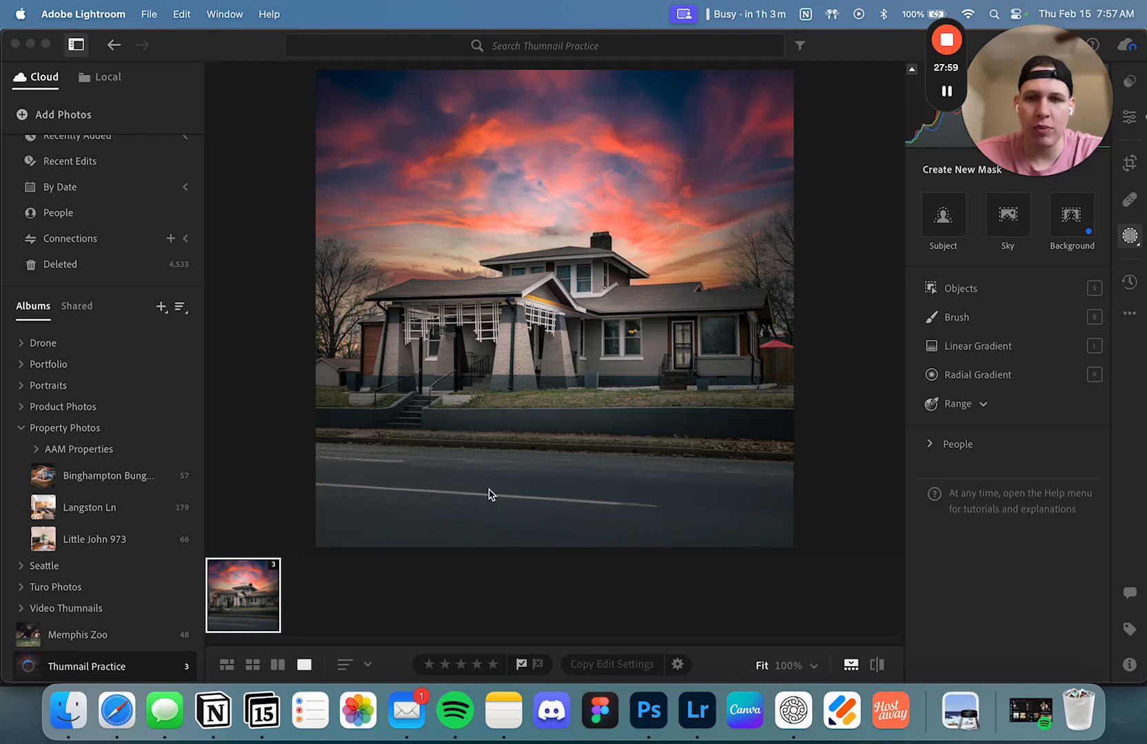
Add a linear gradient mask rising from the bottom of the photo across the road to the retaining wall
left_click(987, 347)
left_click(868, 98)
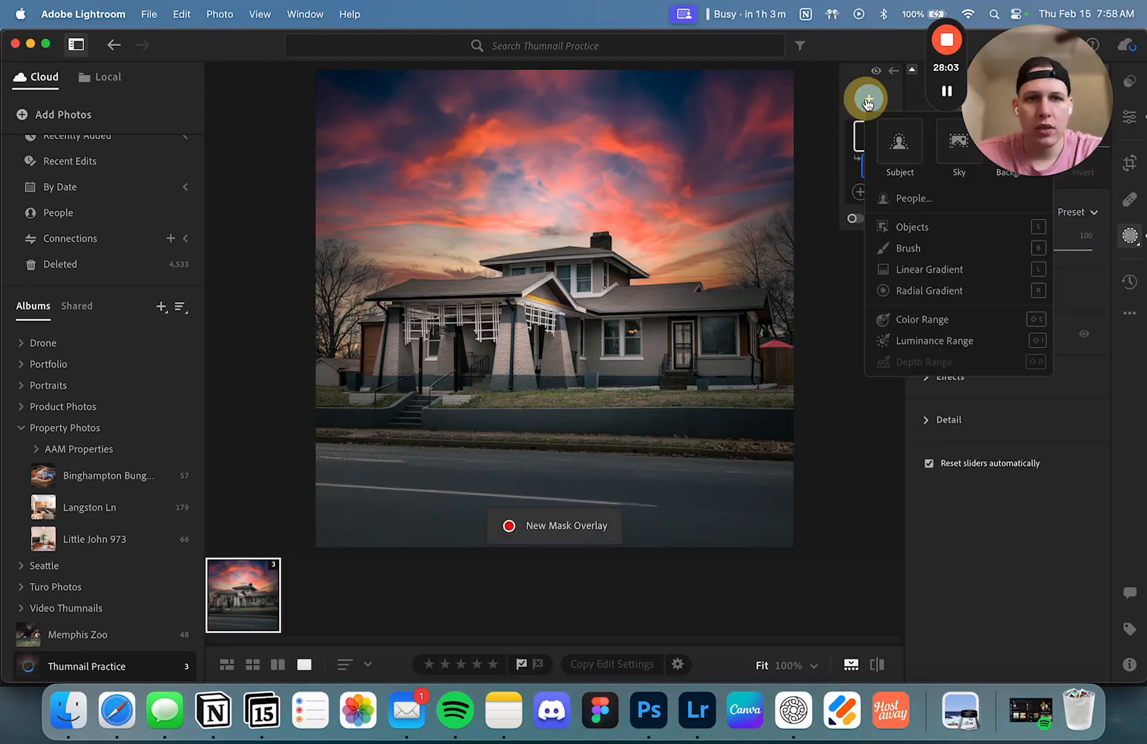
left_click(917, 266)
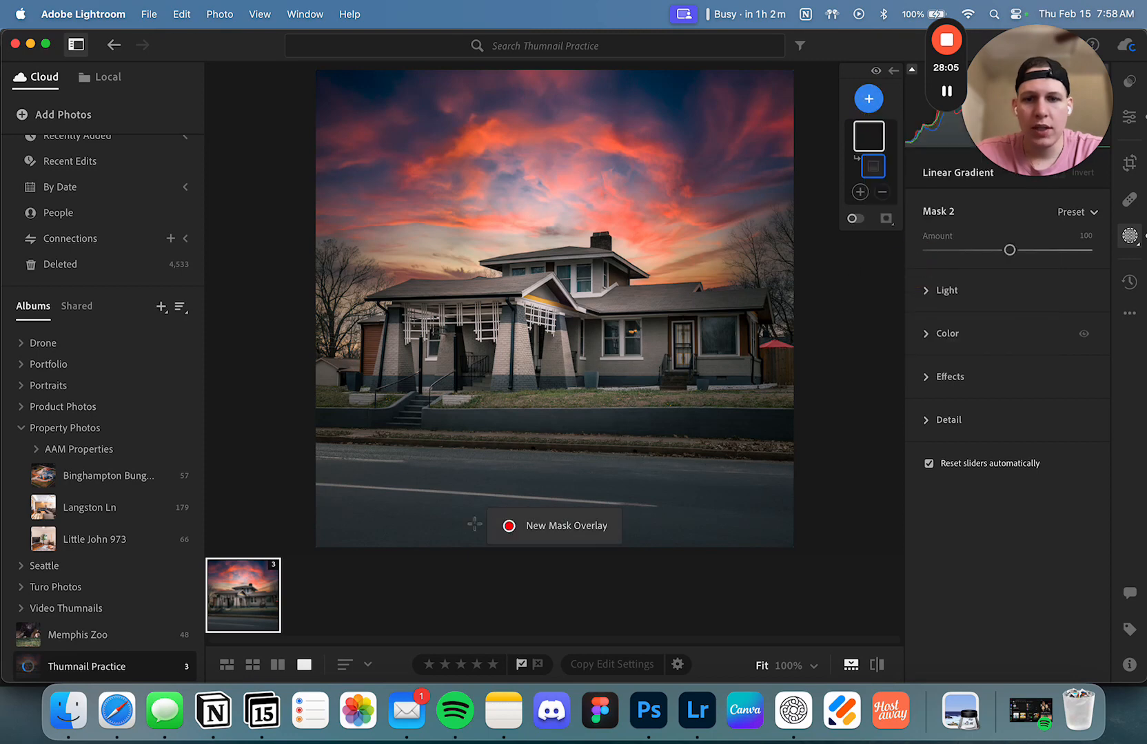
left_click_drag(448, 530, 452, 400)
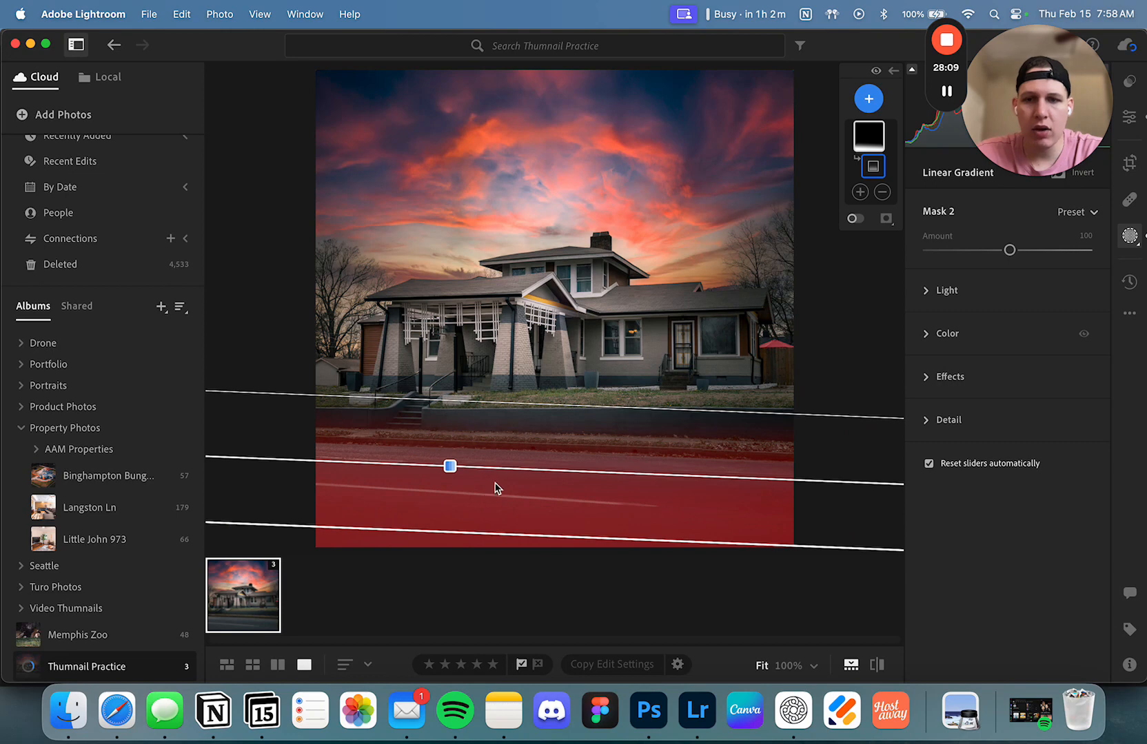
left_click_drag(450, 466, 458, 449)
left_click_drag(627, 387, 624, 418)
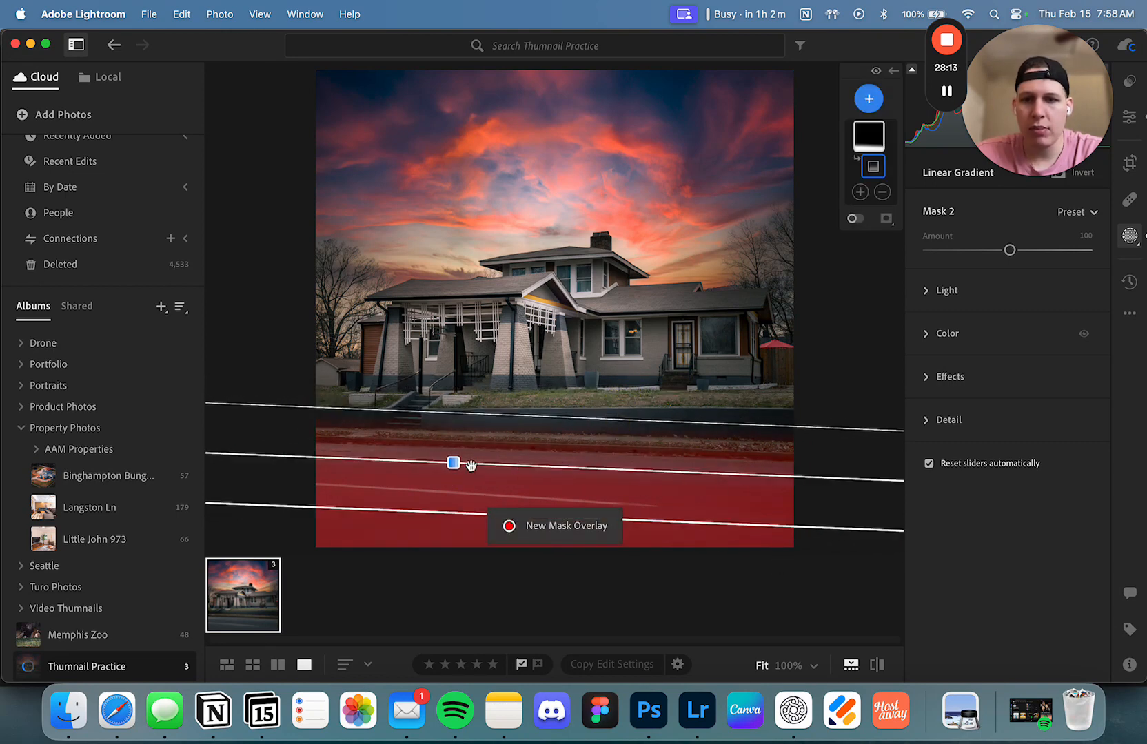
left_click_drag(453, 461, 456, 441)
Darken the road gradient mask with Exposure at -0.80 and Highlights at -29
left_click(928, 295)
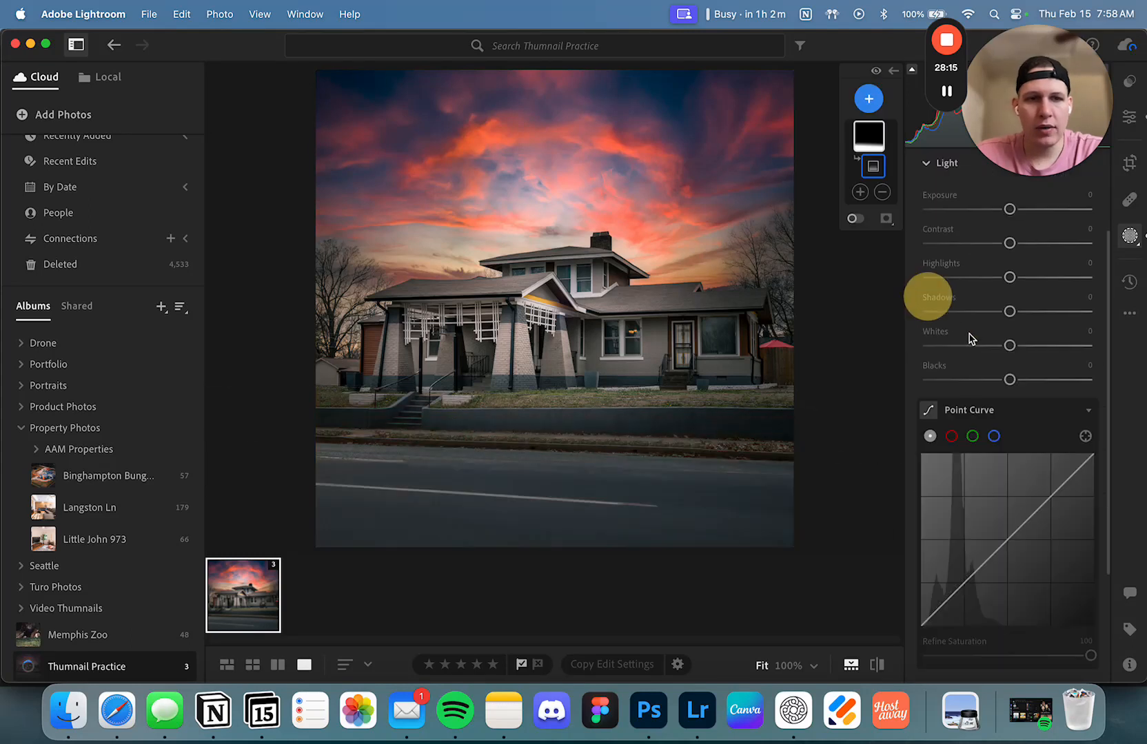
left_click_drag(1008, 210, 993, 217)
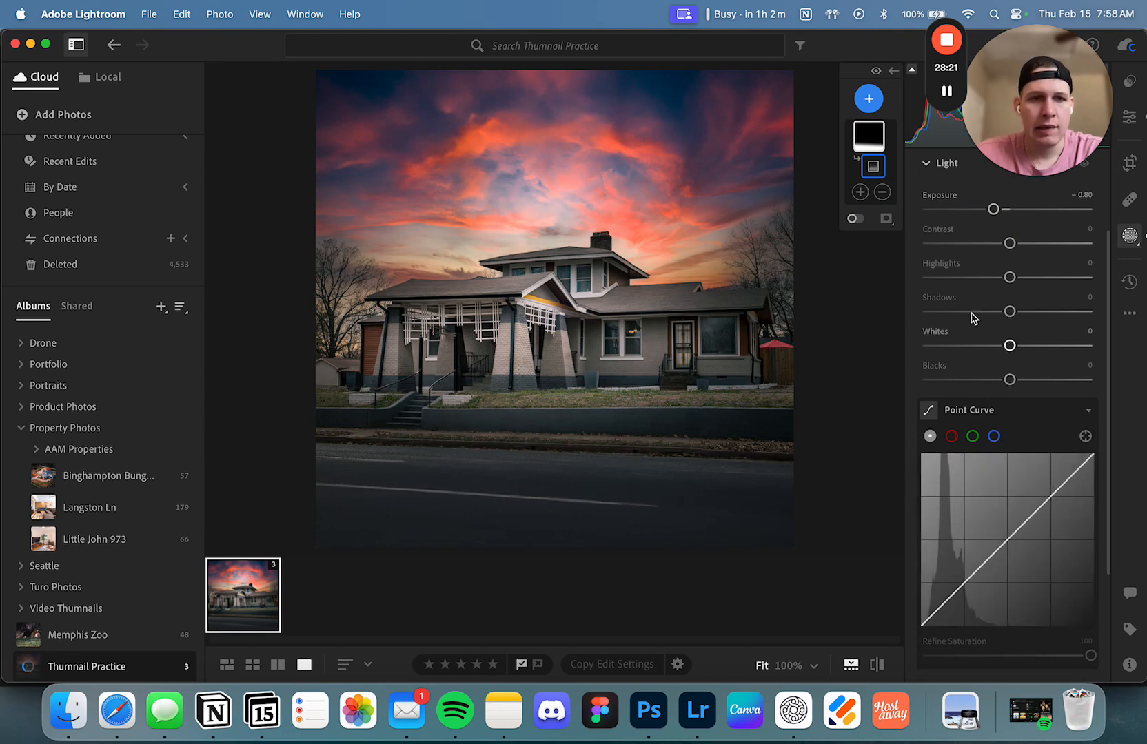
mouse_move(1009, 277)
left_mouse_down()
mouse_move(945, 275)
mouse_move(992, 289)
left_mouse_up()
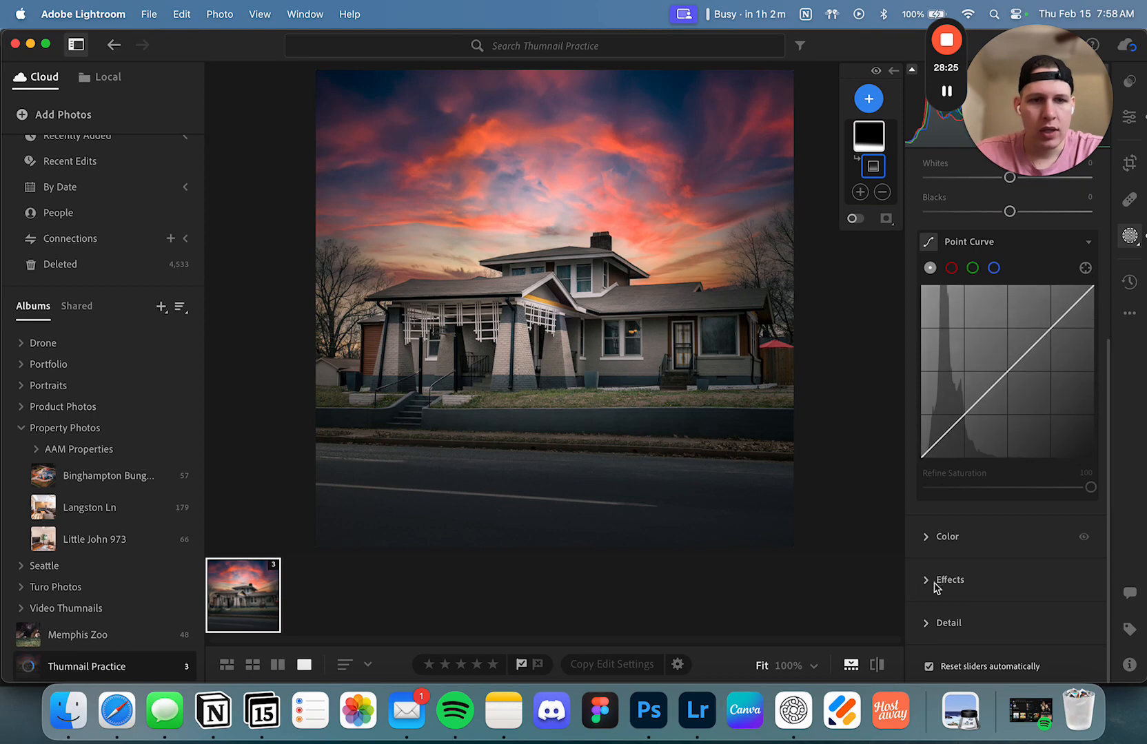
Lower the road gradient mask's Saturation to mute the colour of the asphalt
left_click(950, 532)
left_click_drag(1009, 422, 959, 425)
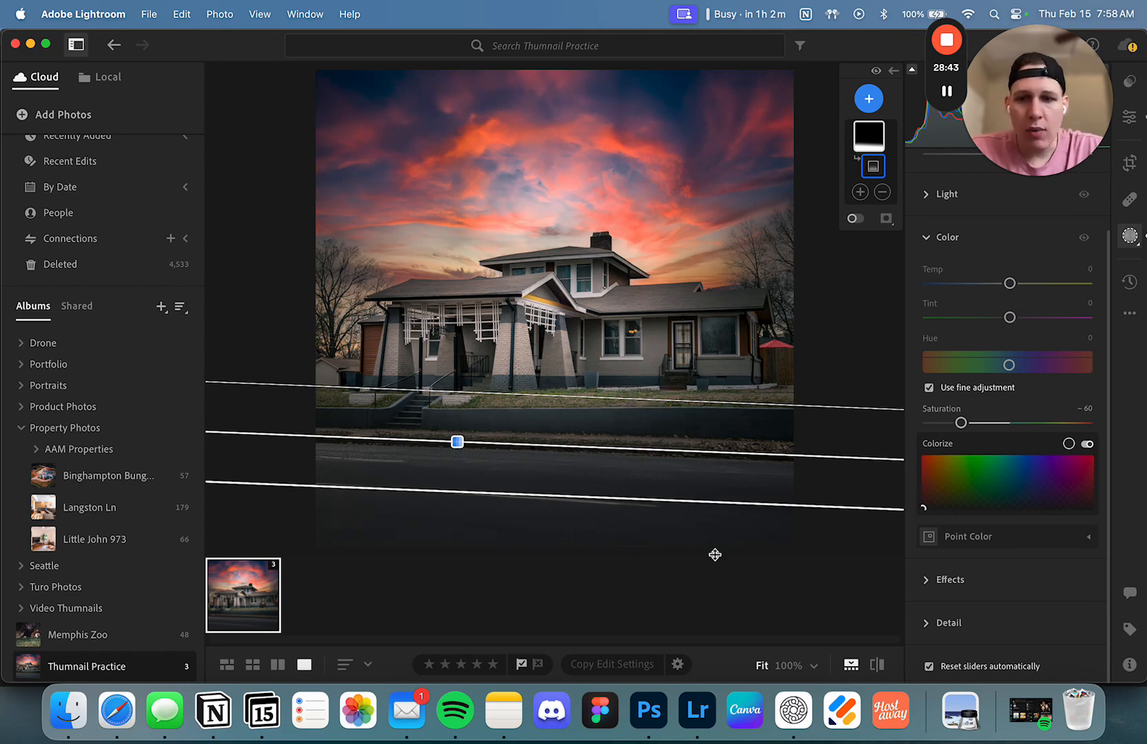
mouse_move(960, 423)
left_mouse_down()
mouse_move(1134, 437)
mouse_move(855, 438)
mouse_move(980, 432)
mouse_move(970, 429)
left_mouse_up()
Set the road gradient mask's Blacks to -11 and collapse its Light adjustments
scroll(969, 426, "up", 3)
left_click(952, 296)
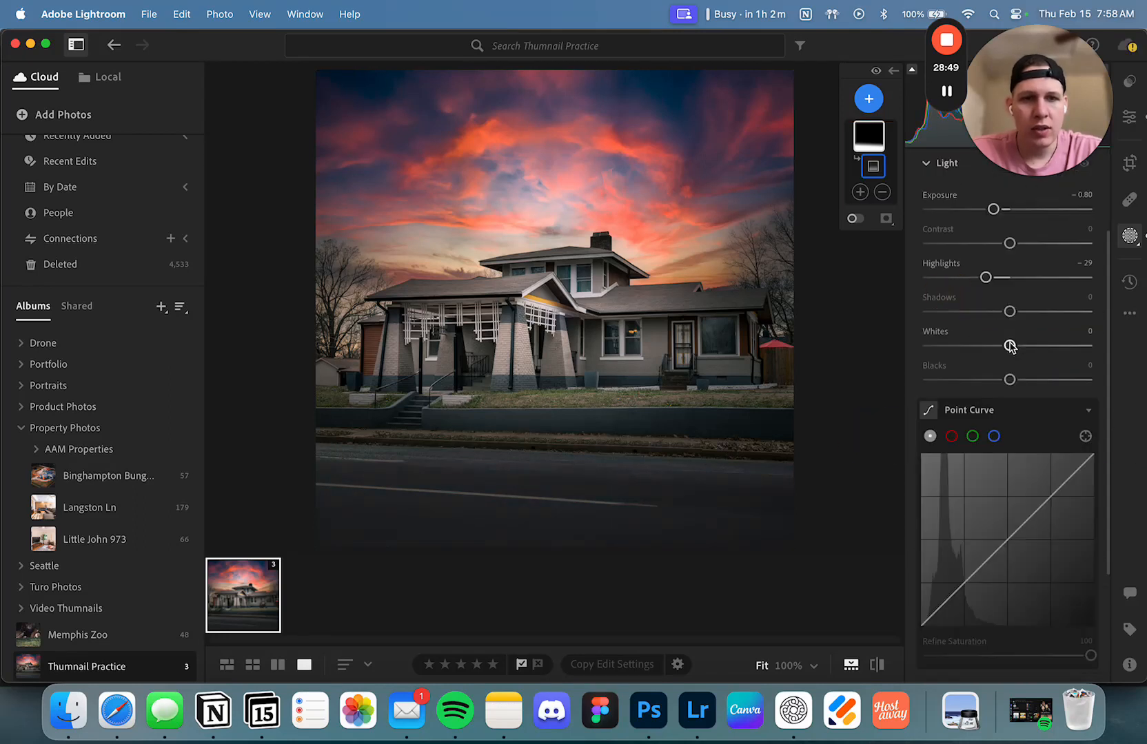
mouse_move(1010, 381)
left_mouse_down()
mouse_move(980, 379)
mouse_move(1000, 380)
left_mouse_up()
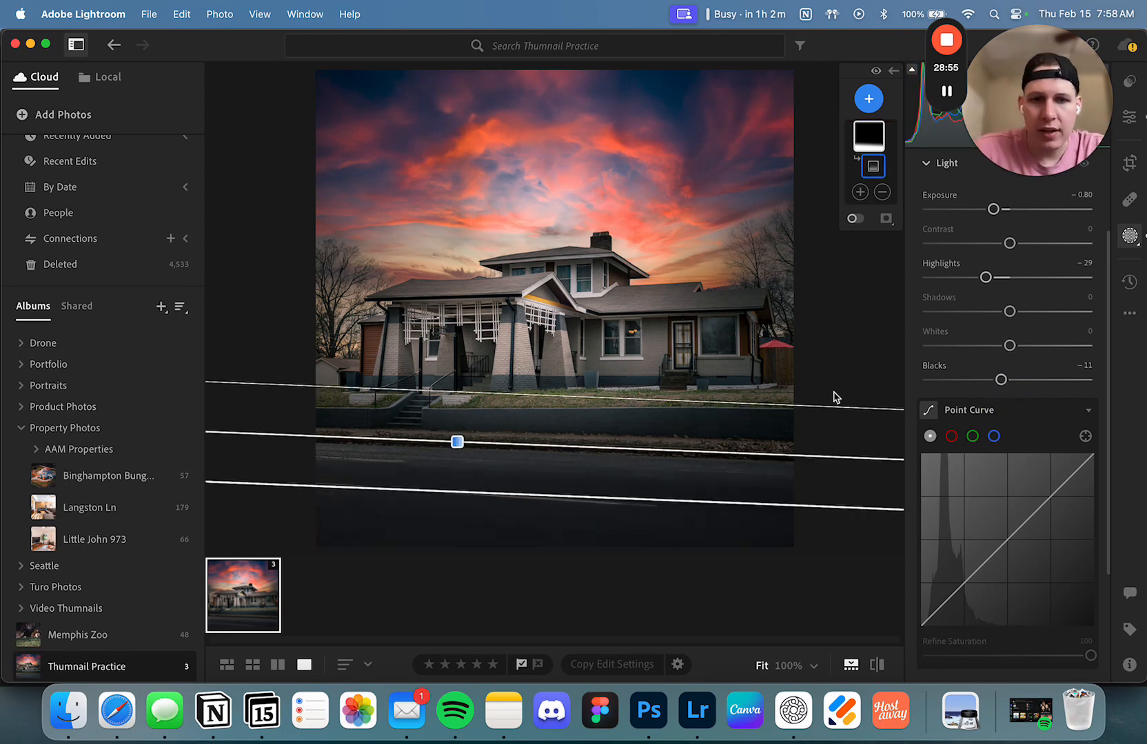
left_click(840, 346)
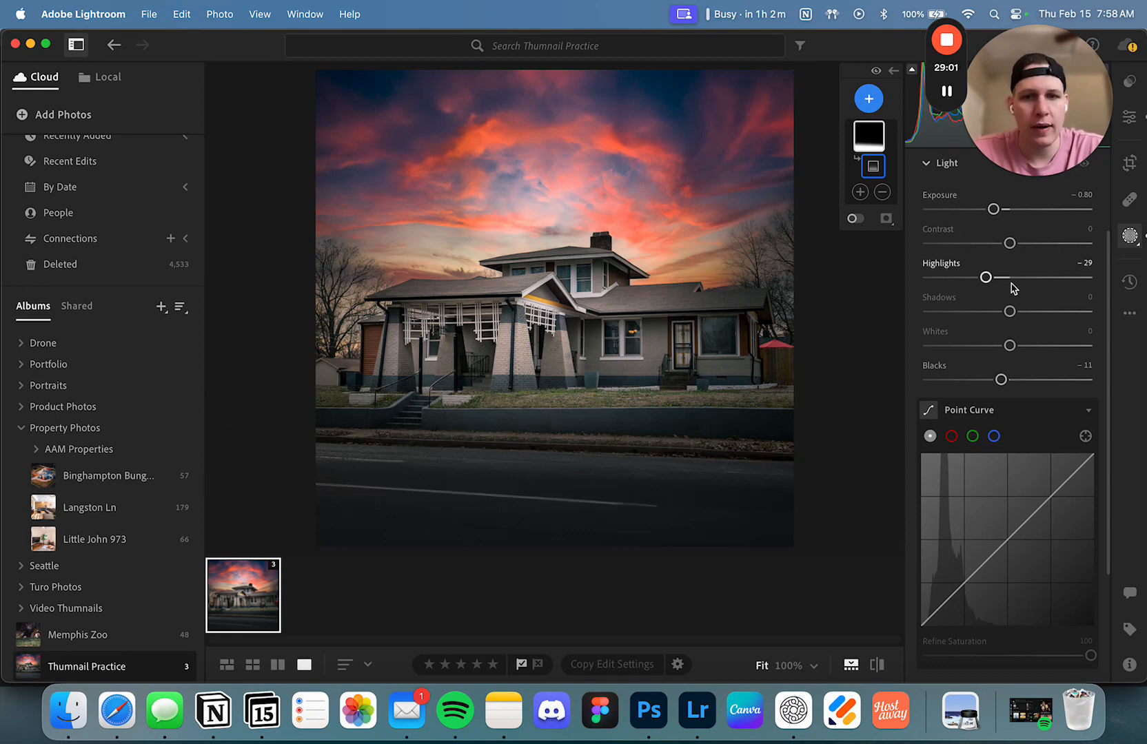
scroll(999, 290, "down", 3)
scroll(951, 207, "up", 6)
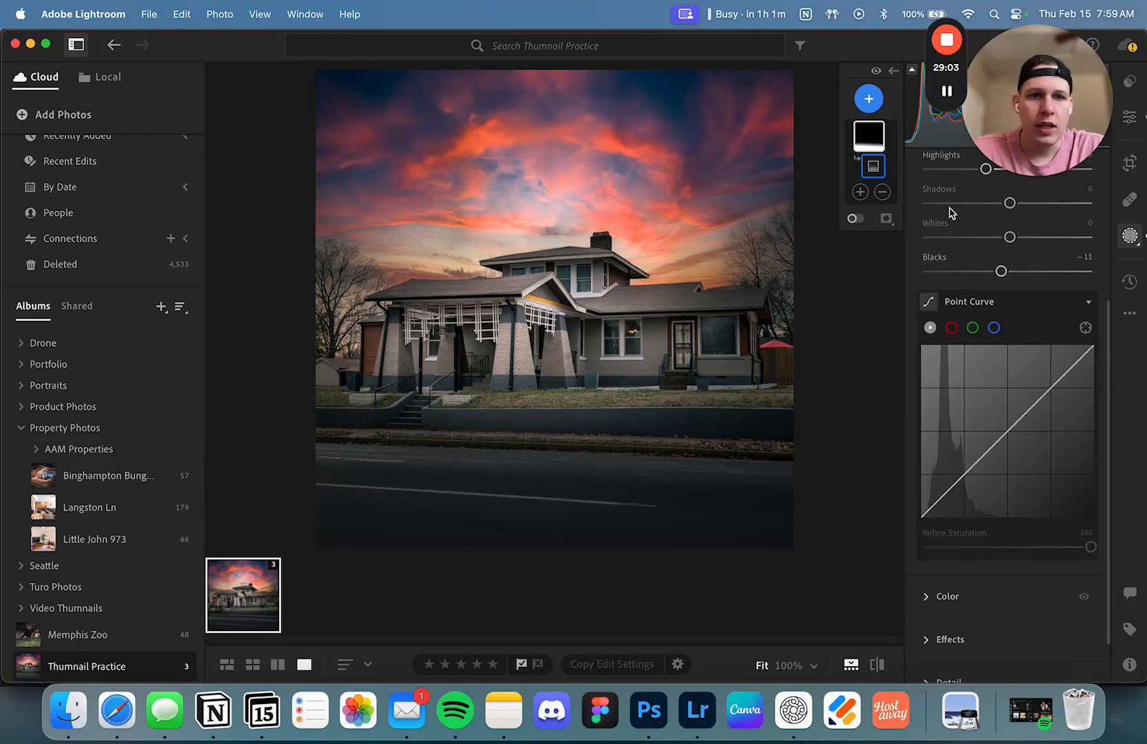
left_click(936, 288)
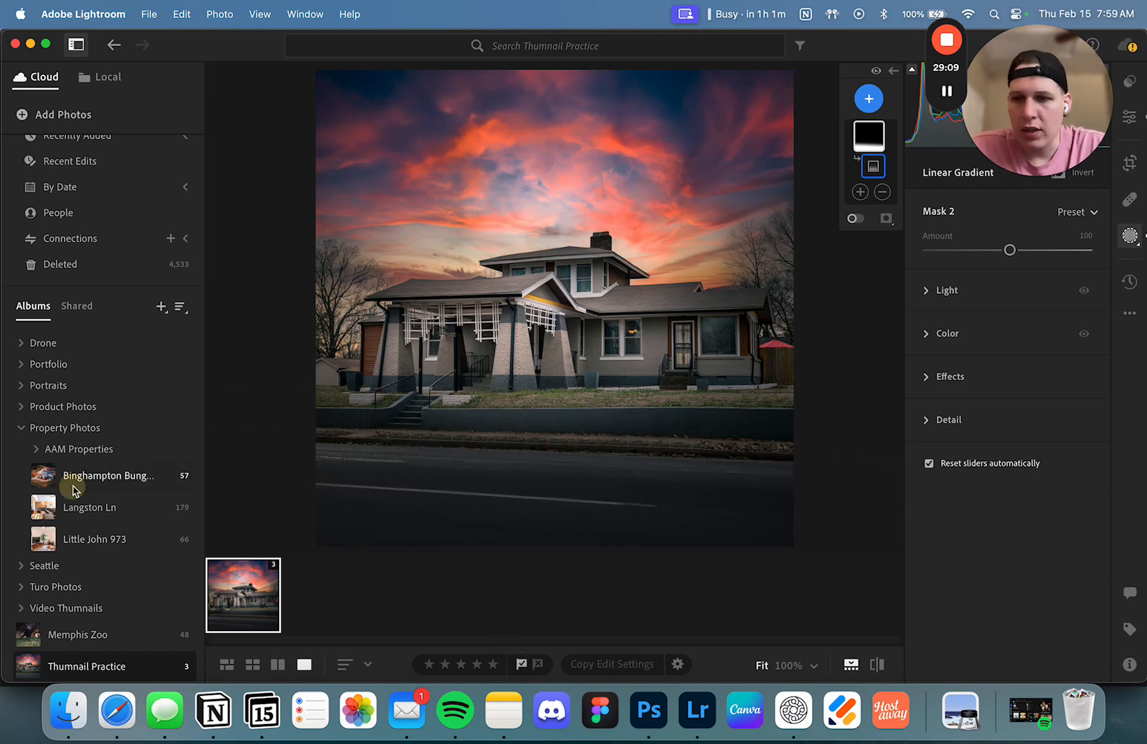
Look at the finished sunset version in the Binghampton Bungalow album for reference, and return to the Thumnail Practice album
left_click(172, 477)
left_click_drag(279, 640, 868, 639)
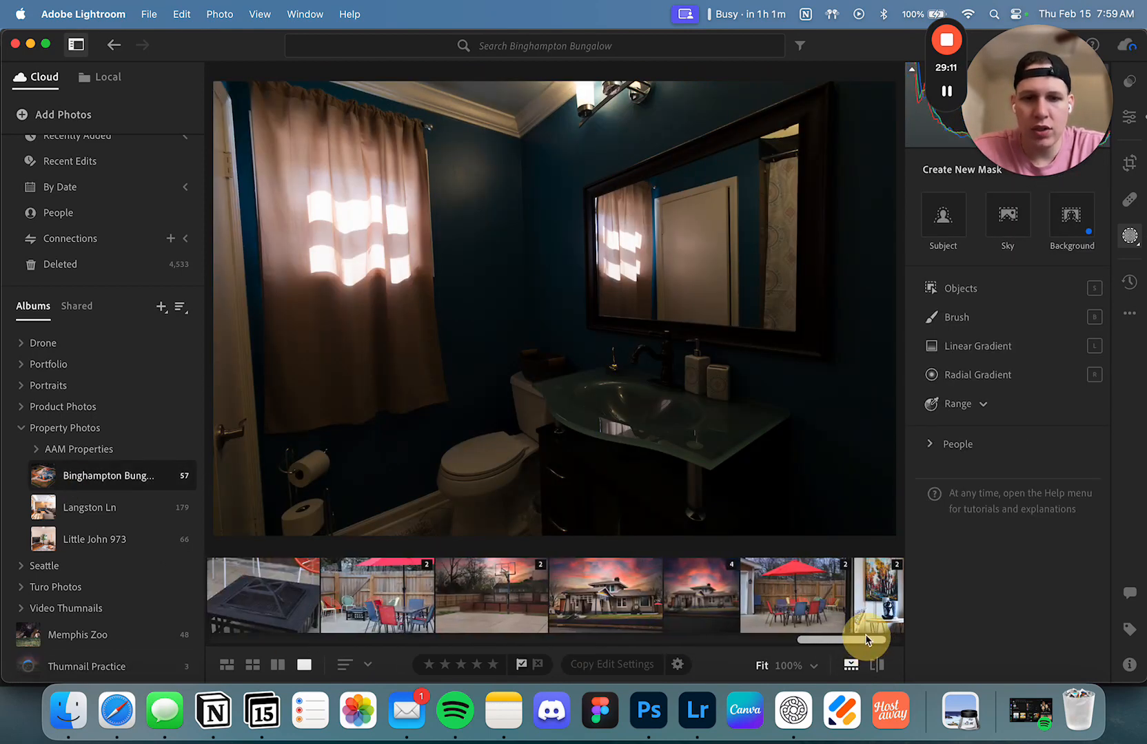
left_click(683, 593)
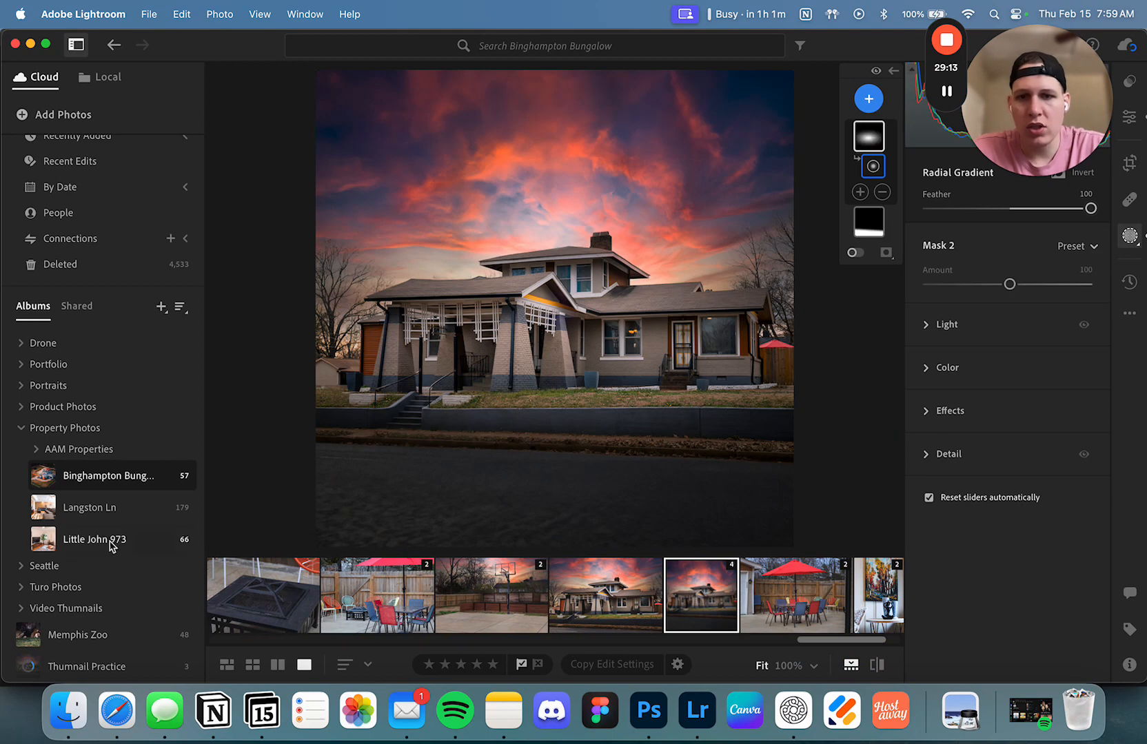
left_click(81, 667)
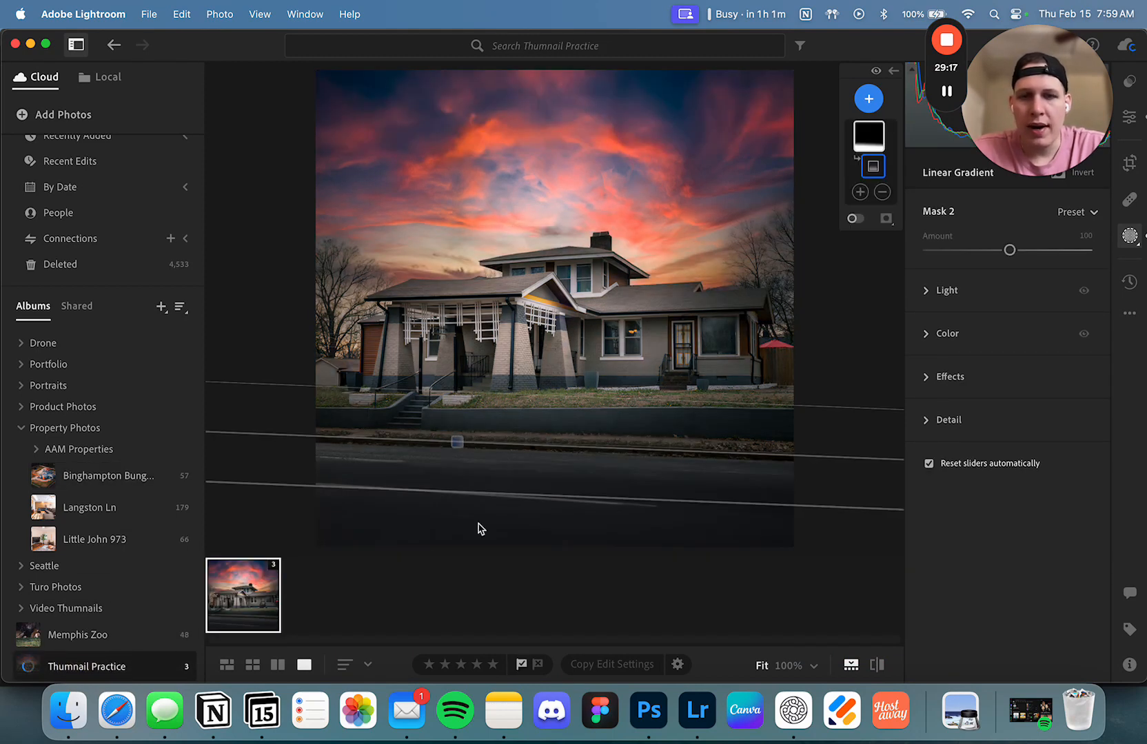
Leave masking and warm the whole photo's white balance with Temp at +3 and Tint at +5
left_click(1130, 121)
left_click(946, 290)
scroll(1003, 391, "down", 3)
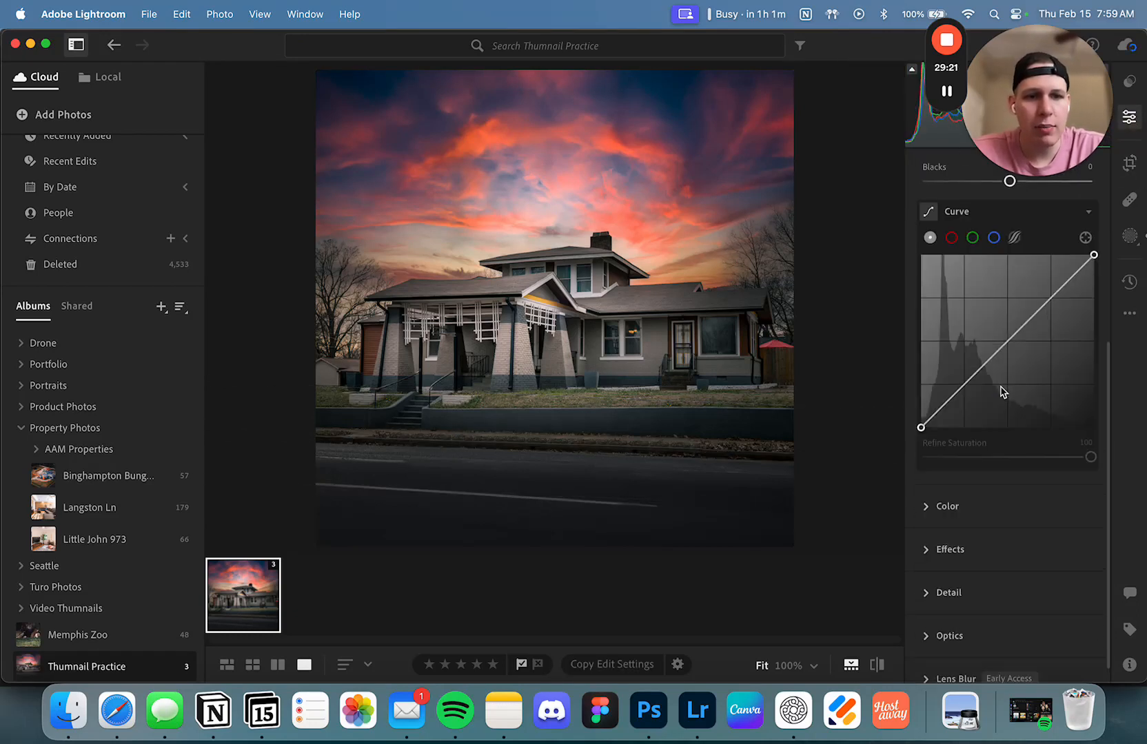
left_click(946, 486)
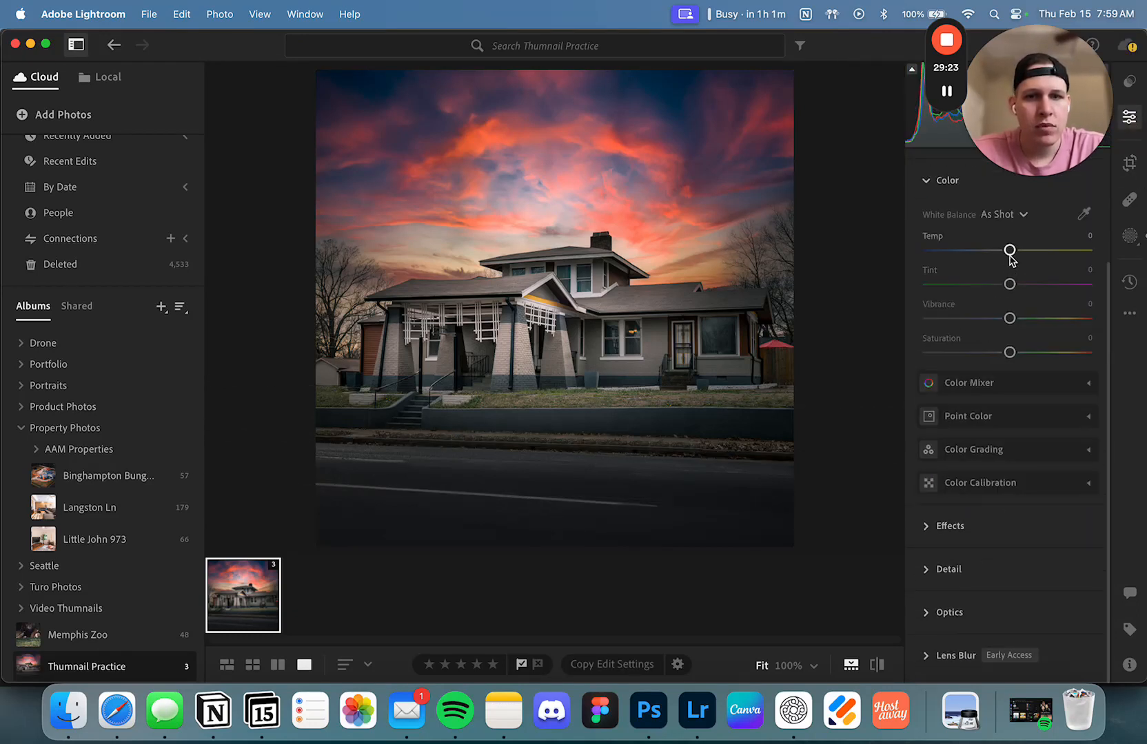
left_click_drag(1009, 255, 1012, 256)
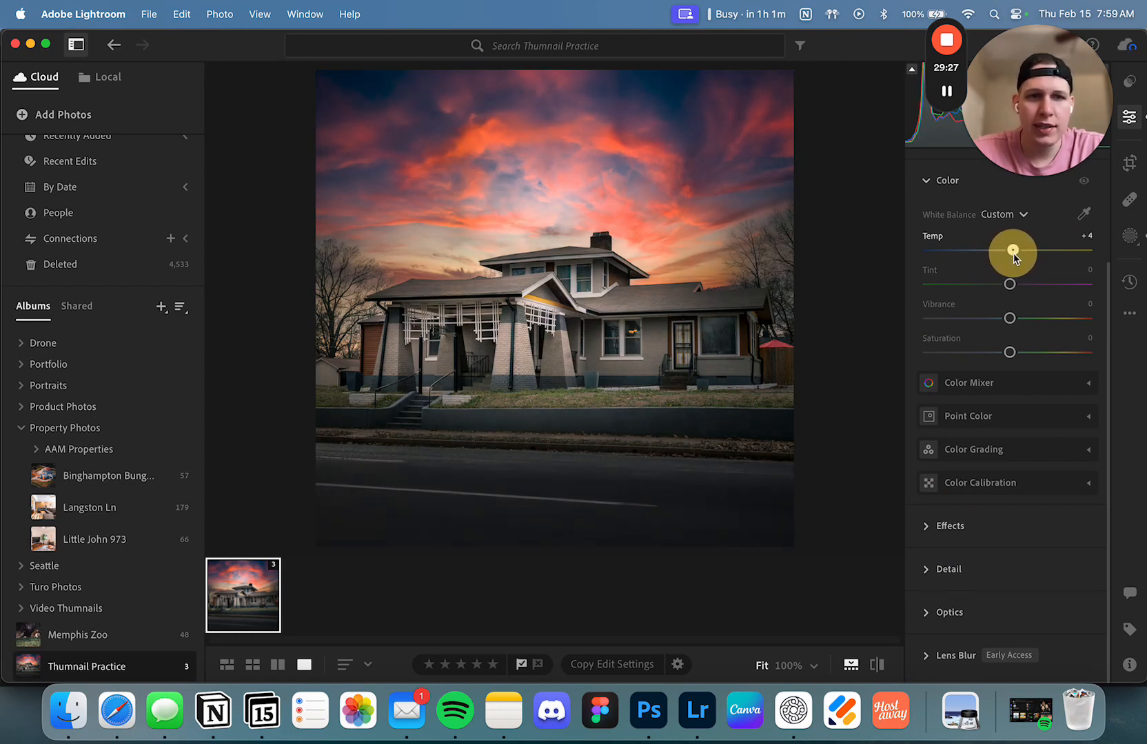
left_click_drag(1013, 257, 1013, 287)
left_click(1010, 286)
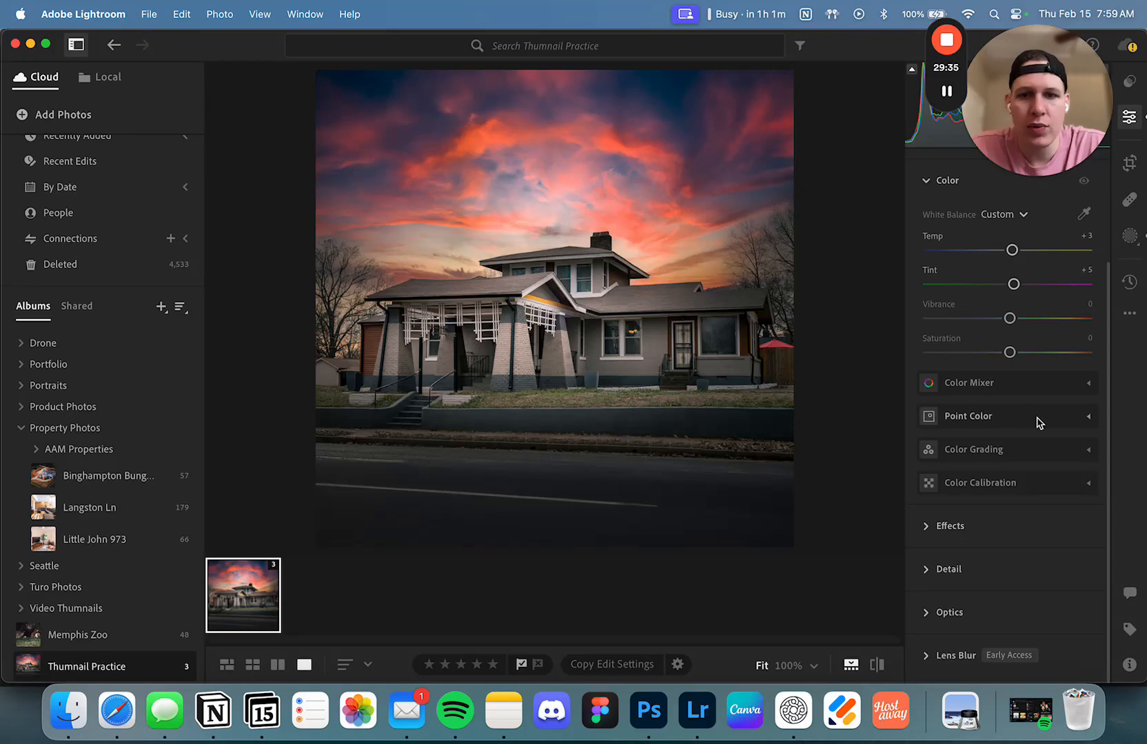
Inspect the porch brickwork and trellis up close, and return to the full image
left_click(642, 265)
left_click(640, 266)
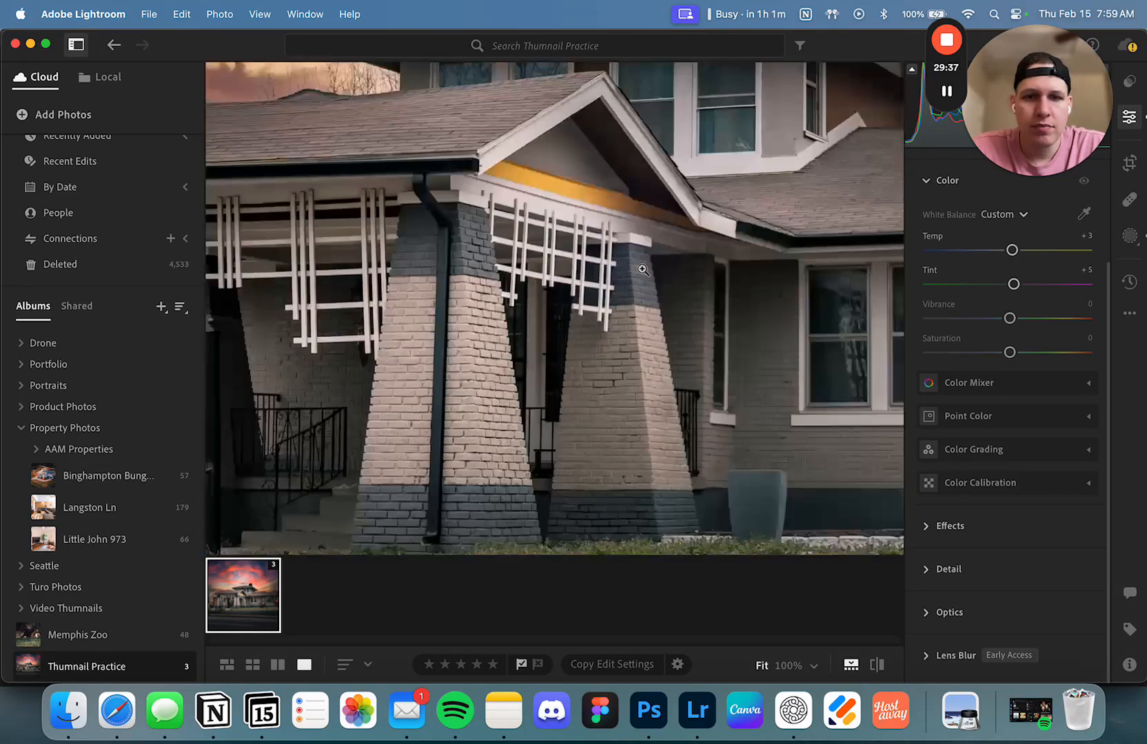
left_click(638, 256)
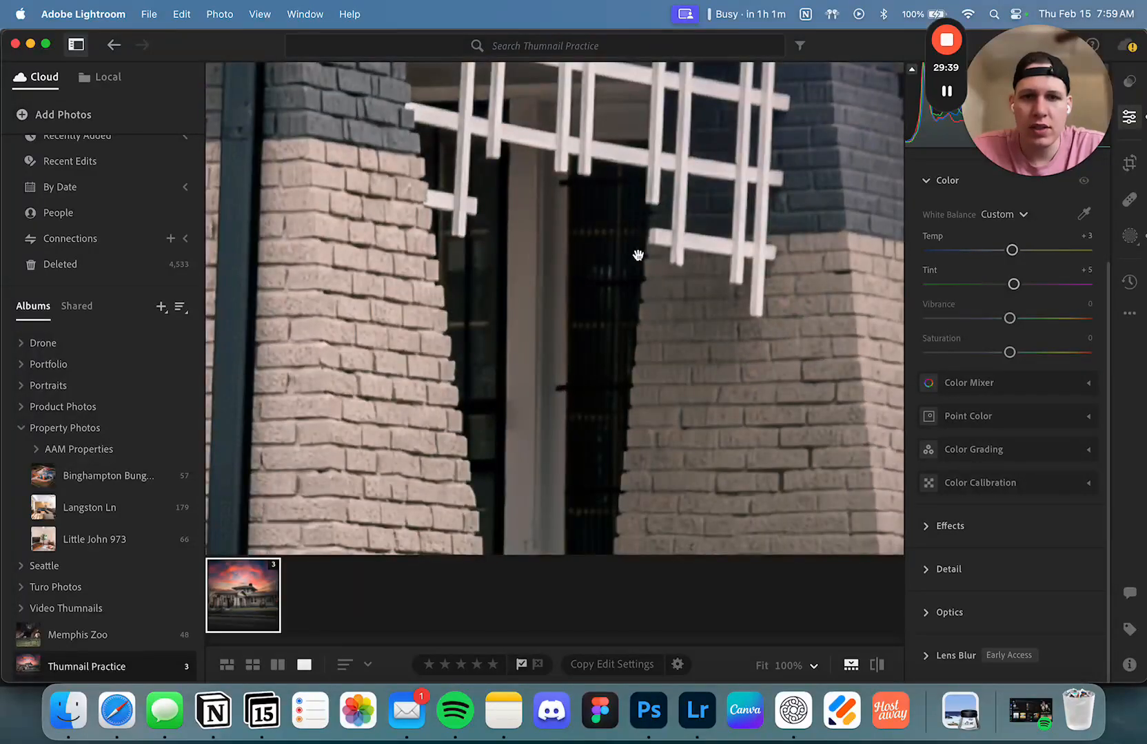
left_click(636, 257)
left_click(628, 256)
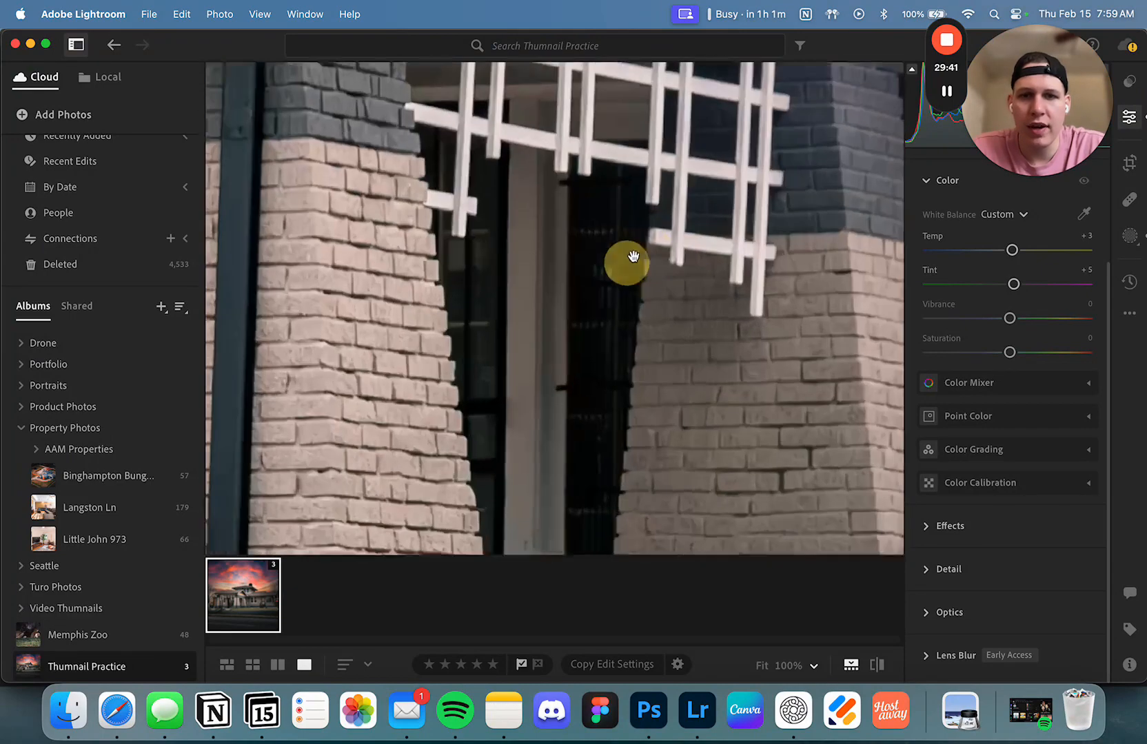
left_click(631, 256)
left_click(622, 471)
left_click(622, 469)
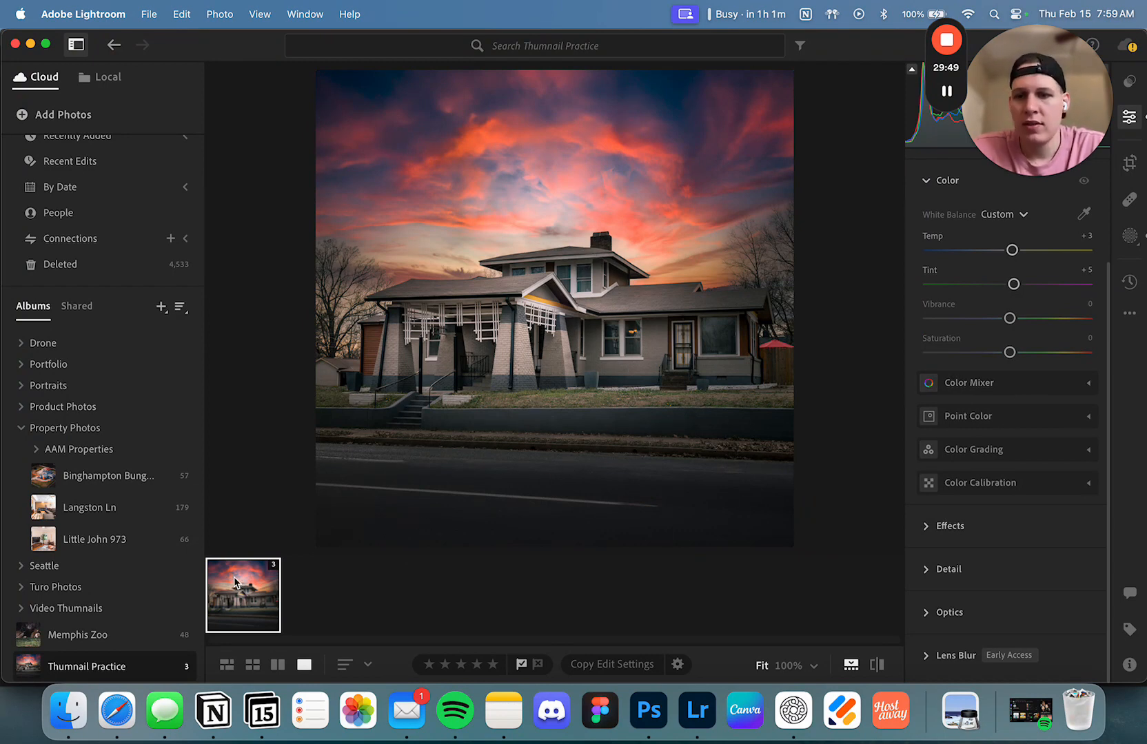
Expand the photo stack and compare the neutral edit and the darker masked edit with their unedited originals
left_click(234, 581)
left_click(465, 599)
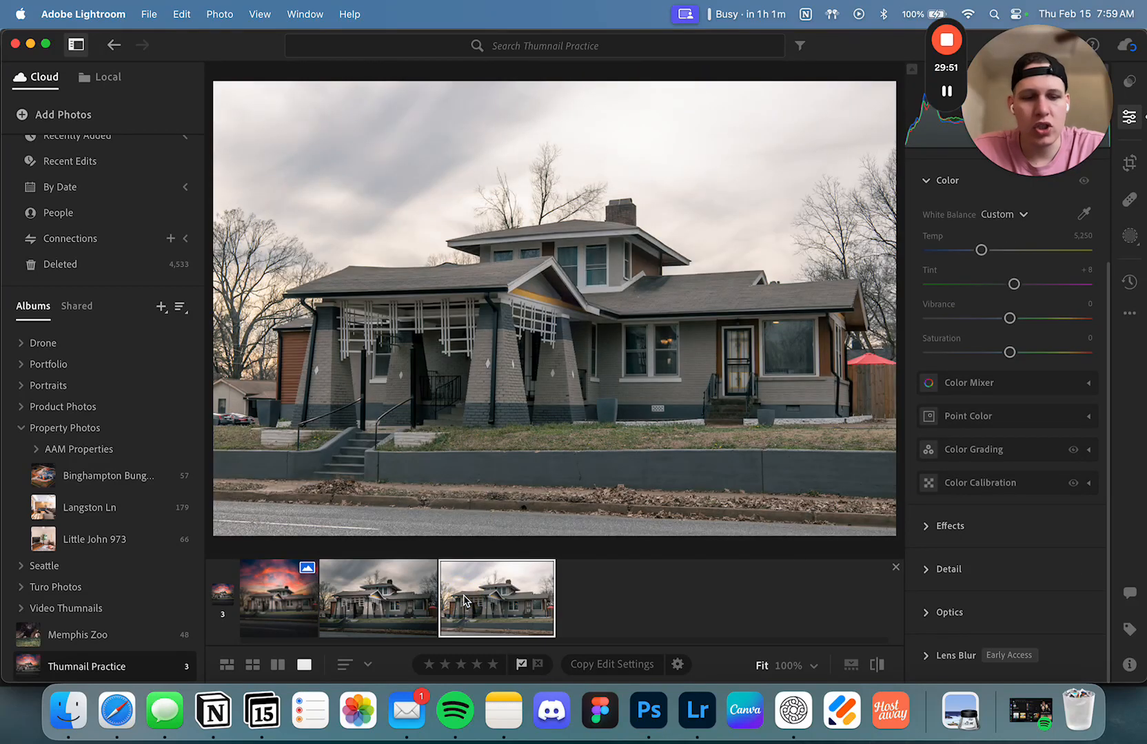
key("backslash")
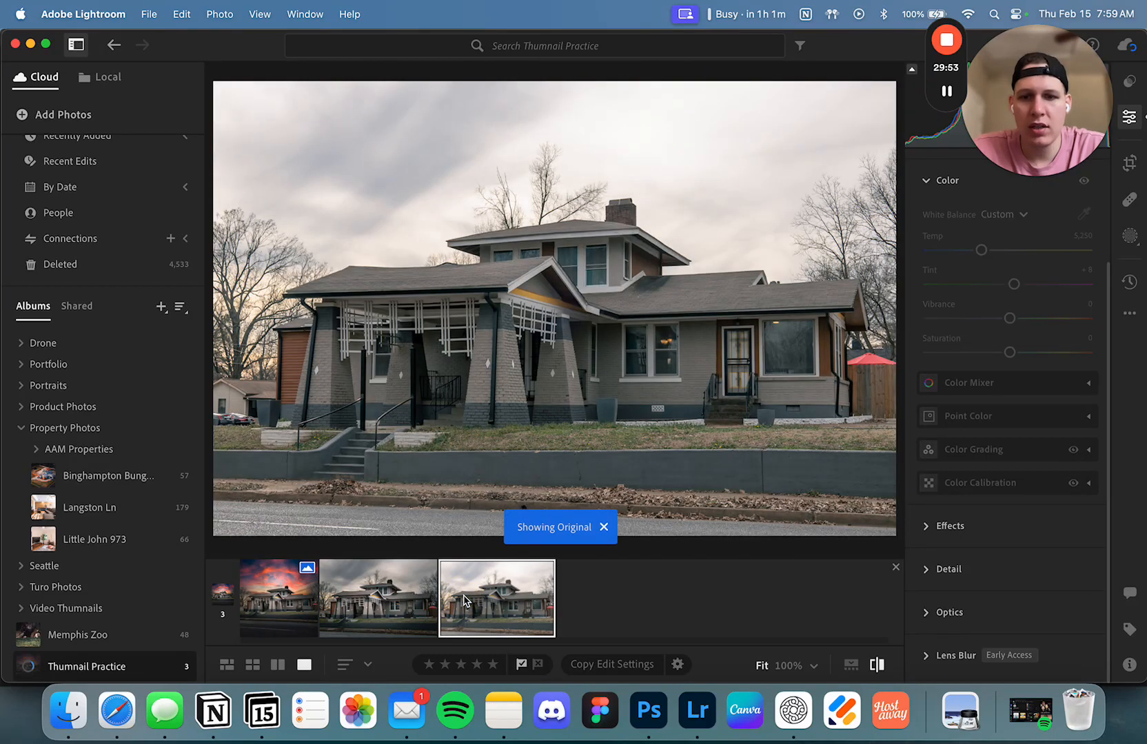
key("backslash")
left_click(369, 620)
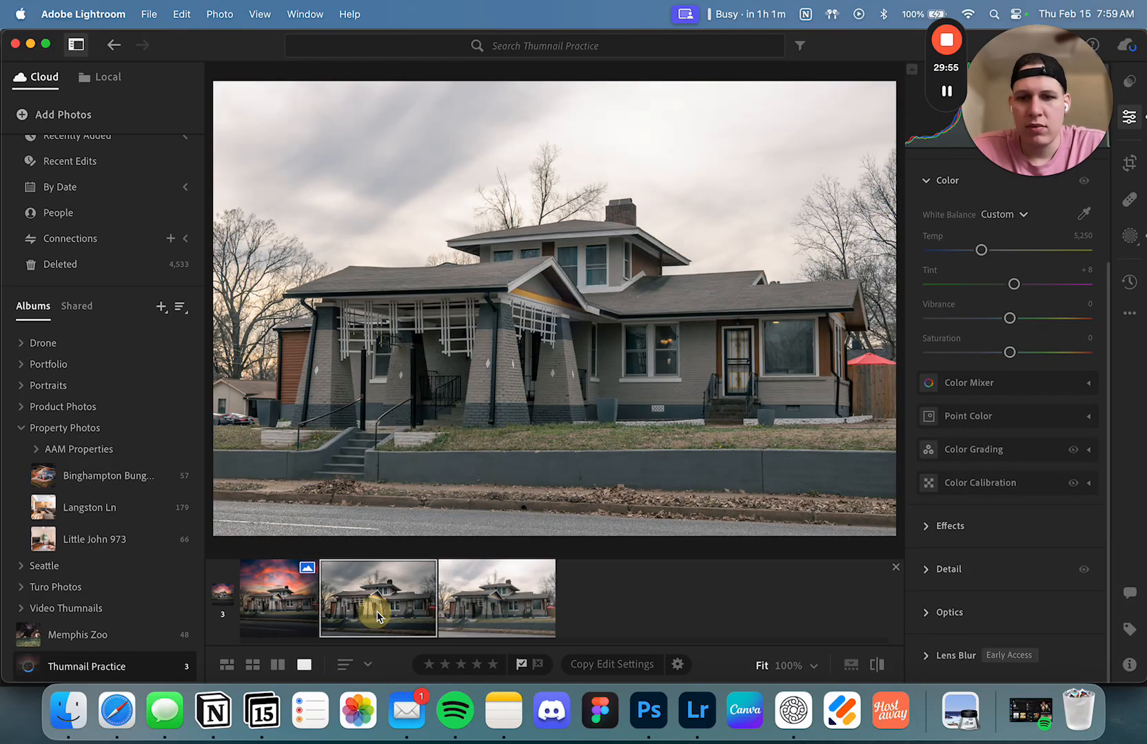
key("backslash")
key("backslash")
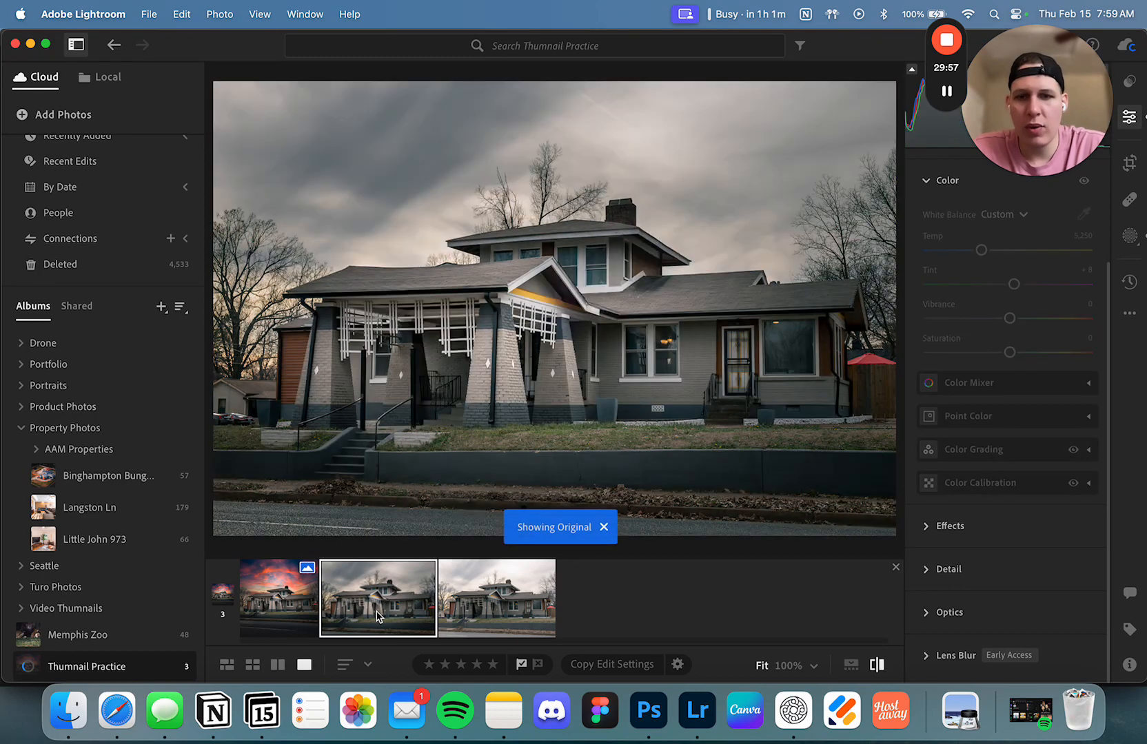
key("backslash")
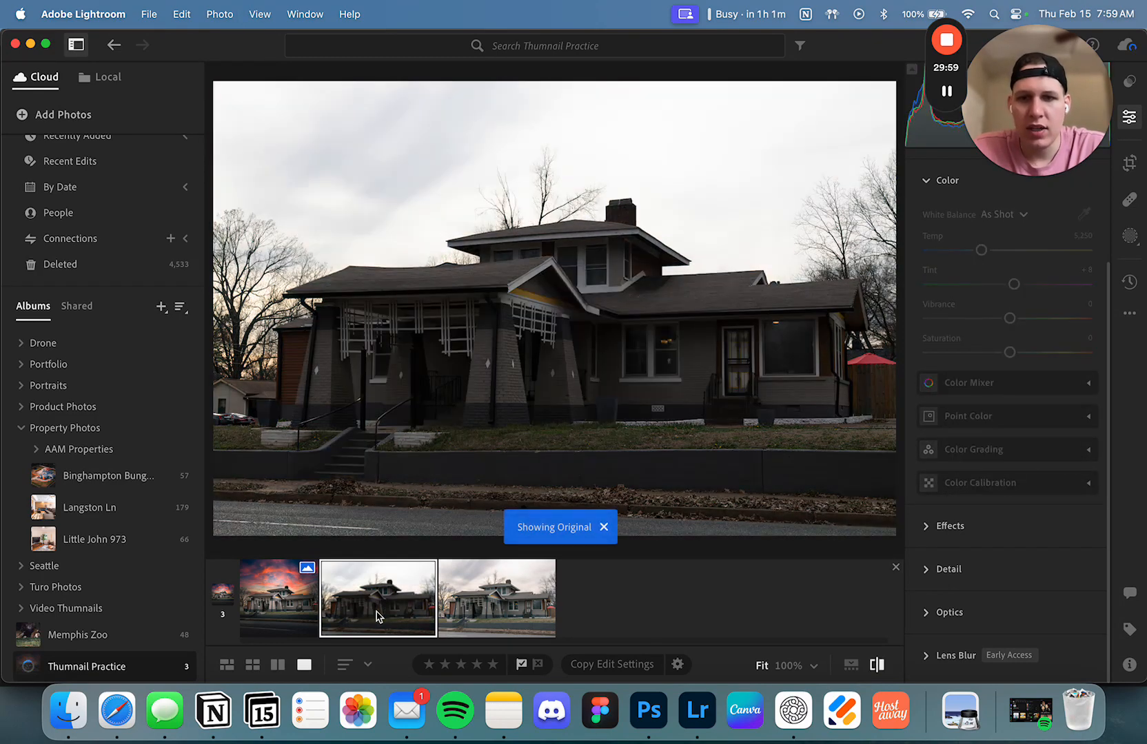
key("backslash")
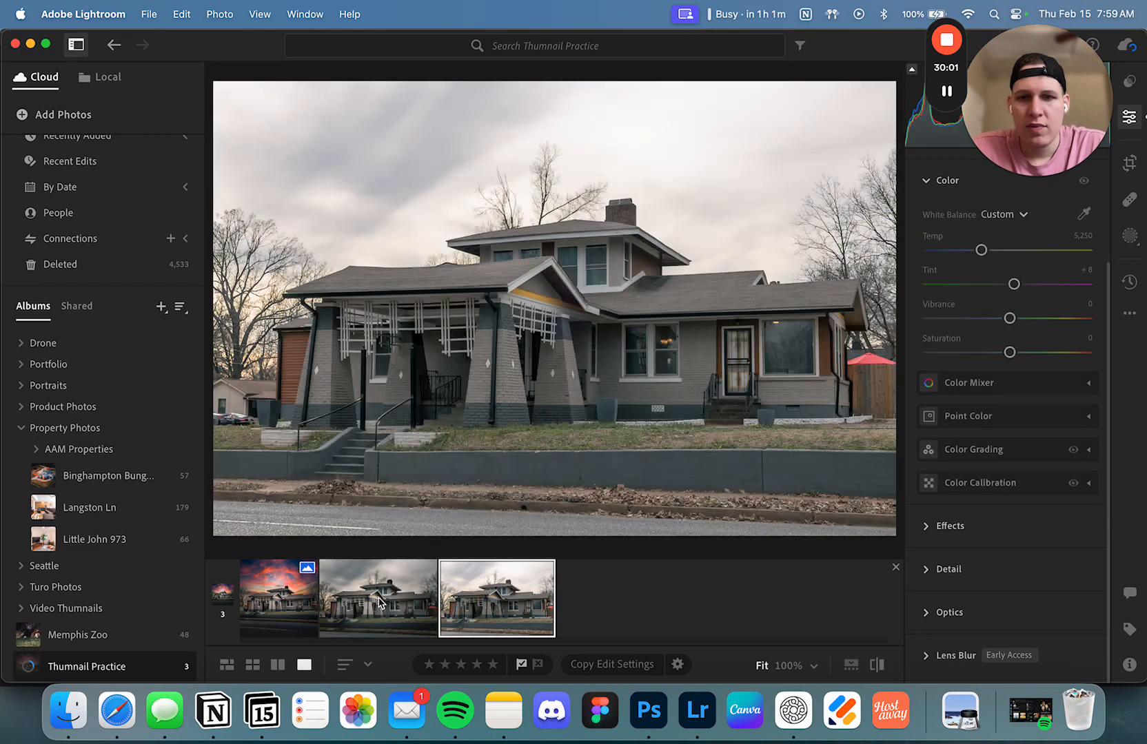
Compare the stack's neutral, masked and sunset versions in order, ending on the sunset version
left_click(459, 579)
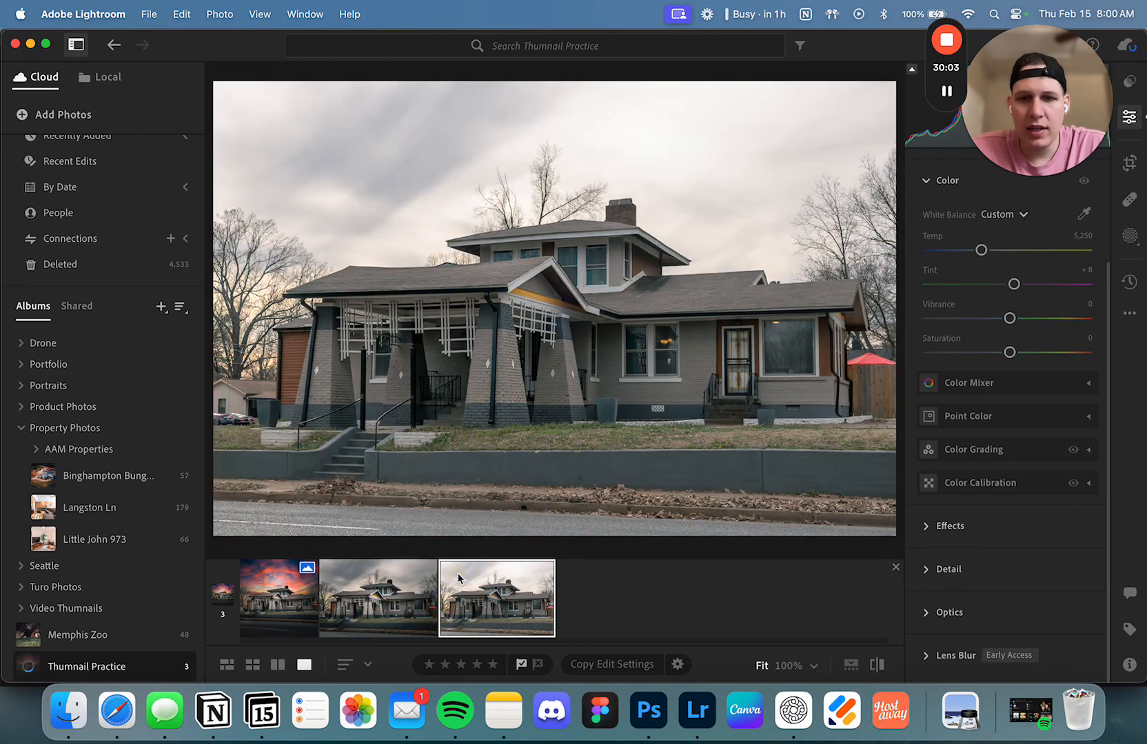
left_click(408, 598)
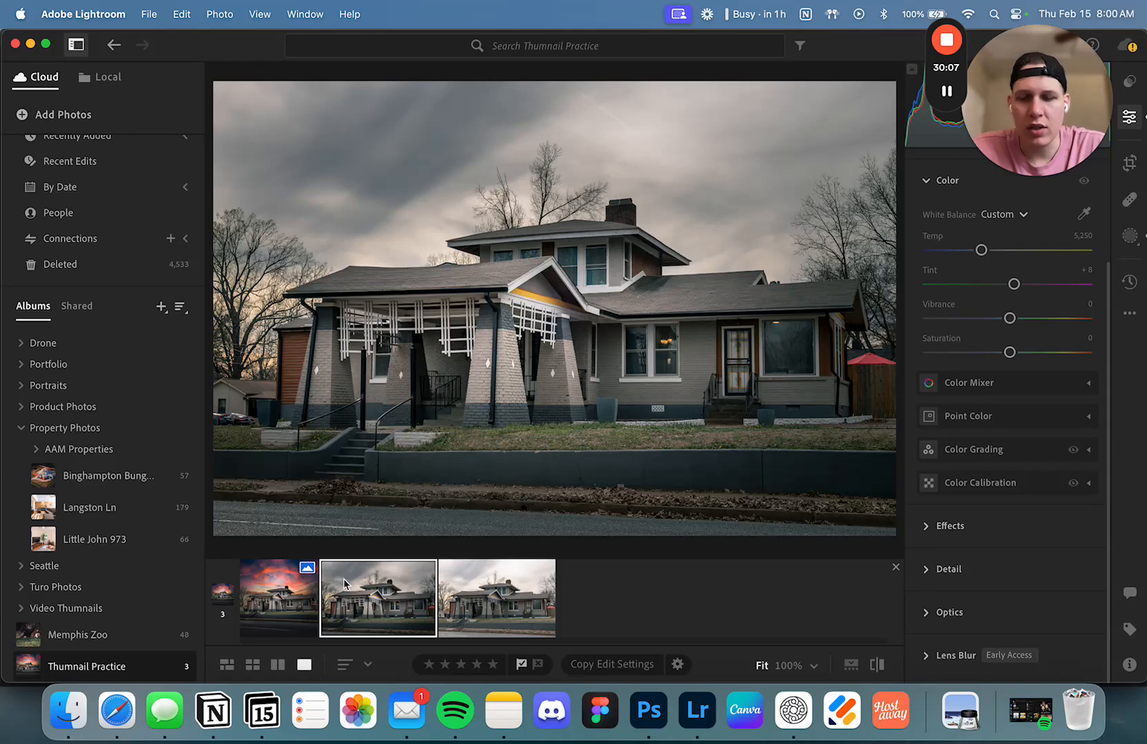
left_click(254, 604)
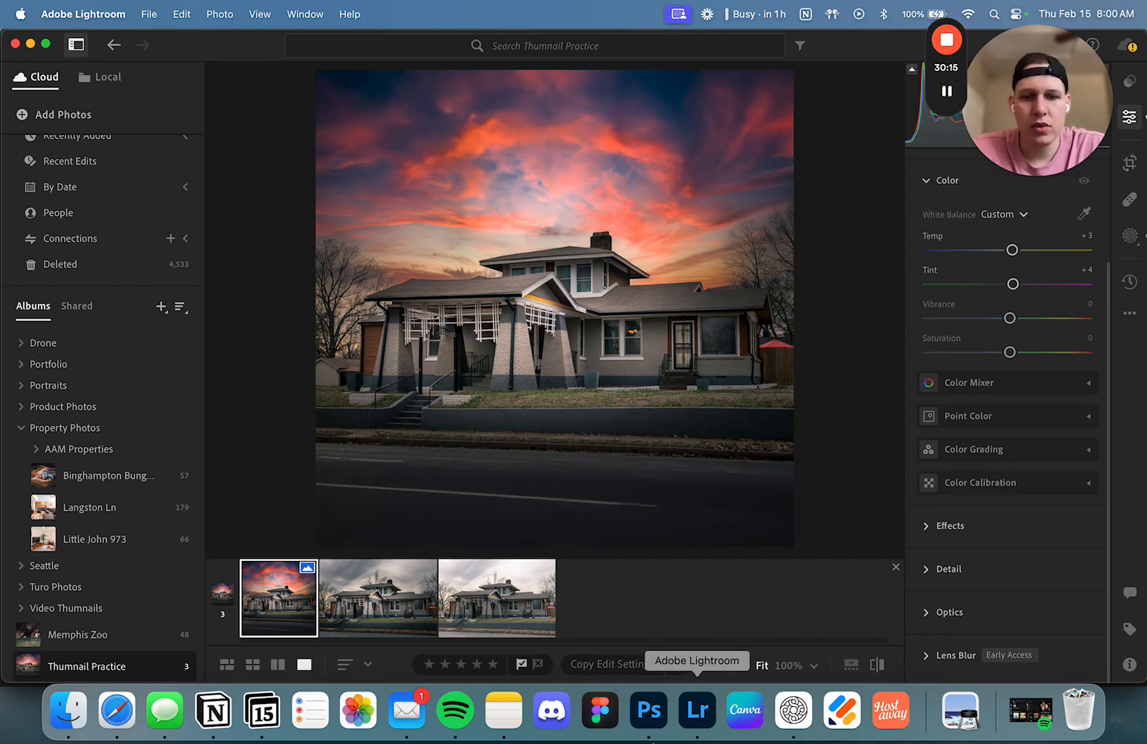
Switch to Notes to review the Thumbnail Steps list from the starting point to the final touches, and return to Lightroom
left_click(503, 710)
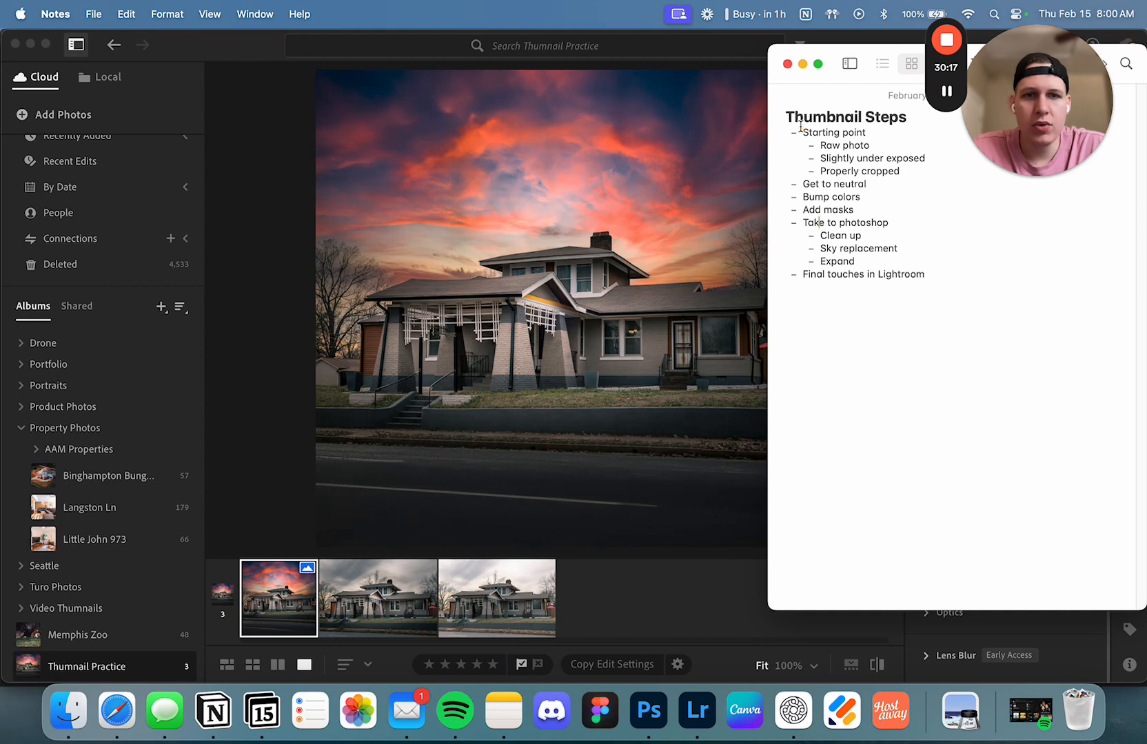
left_click_drag(800, 126, 891, 171)
left_click_drag(802, 184, 869, 188)
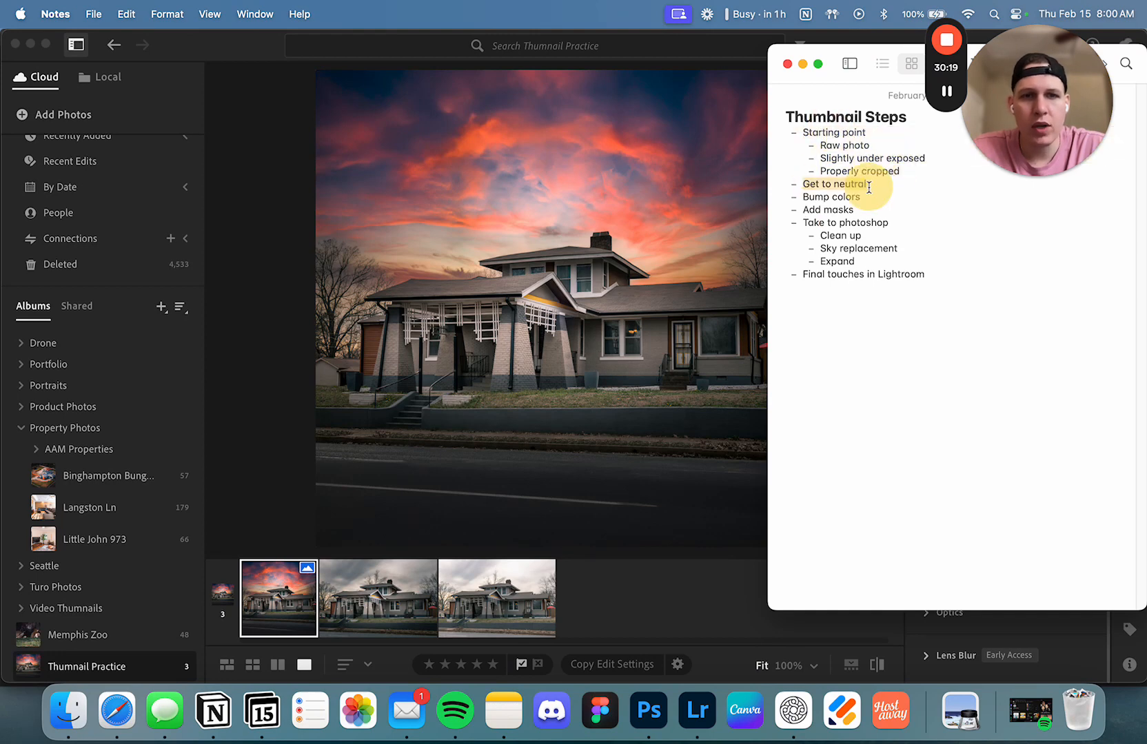
left_click_drag(796, 196, 883, 248)
left_click_drag(800, 274, 873, 273)
left_click(931, 314)
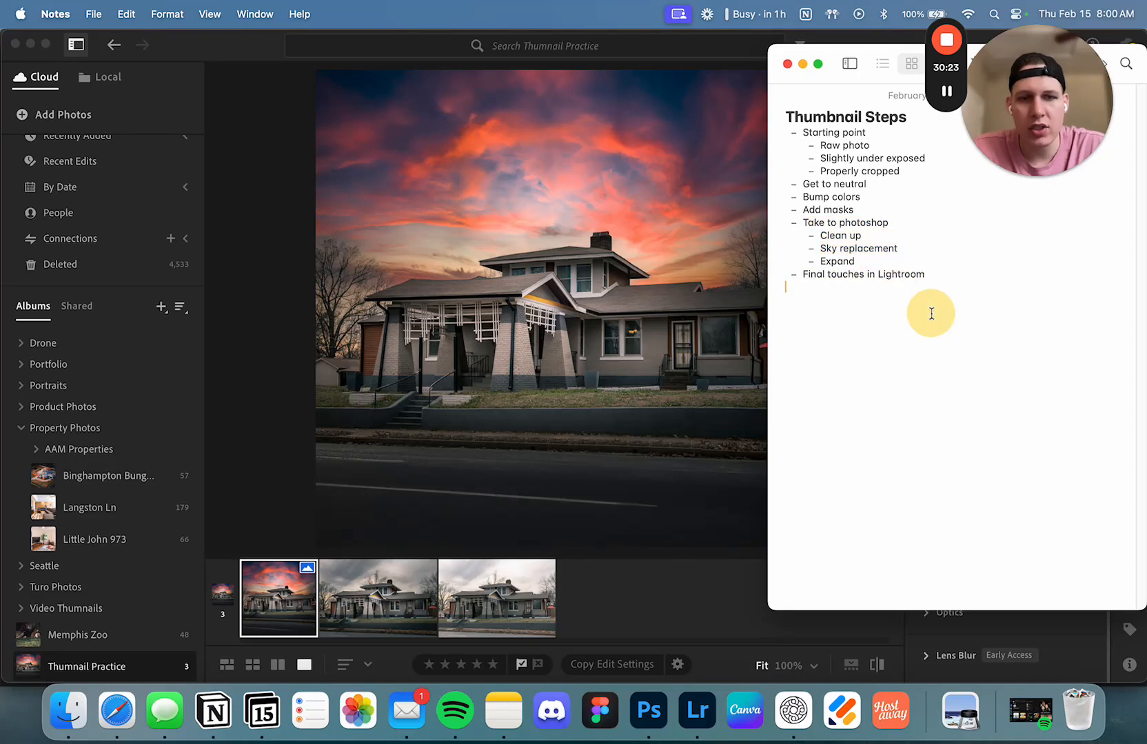
left_click(571, 368)
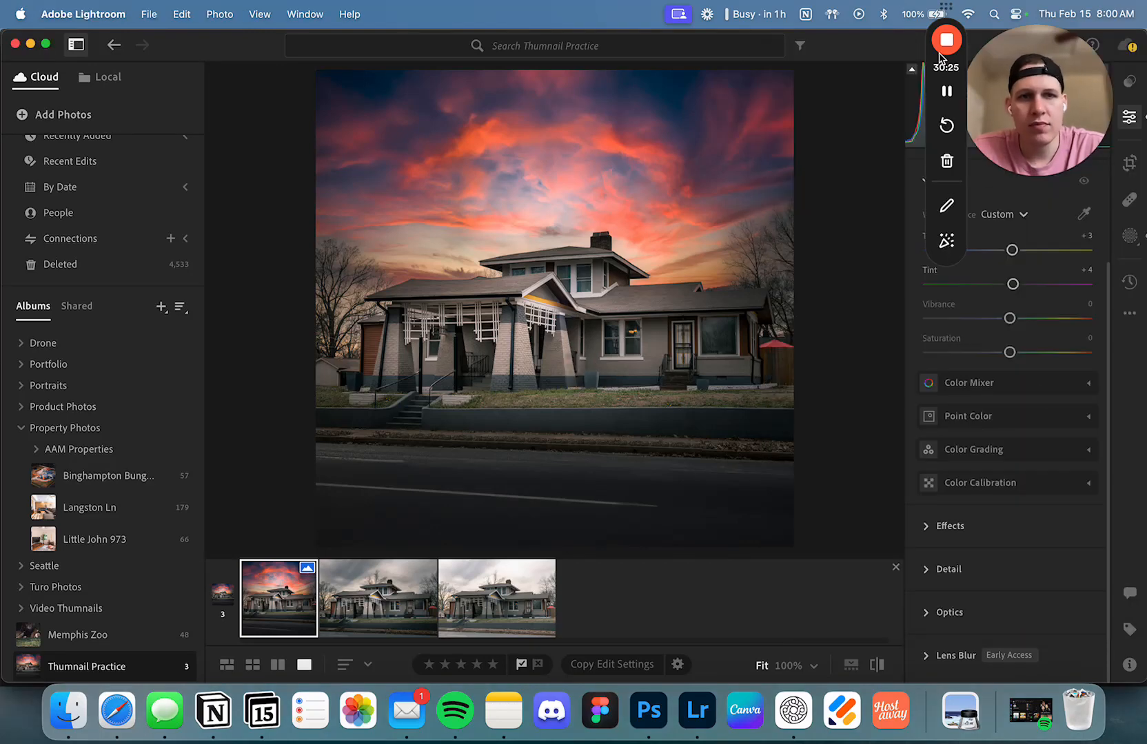